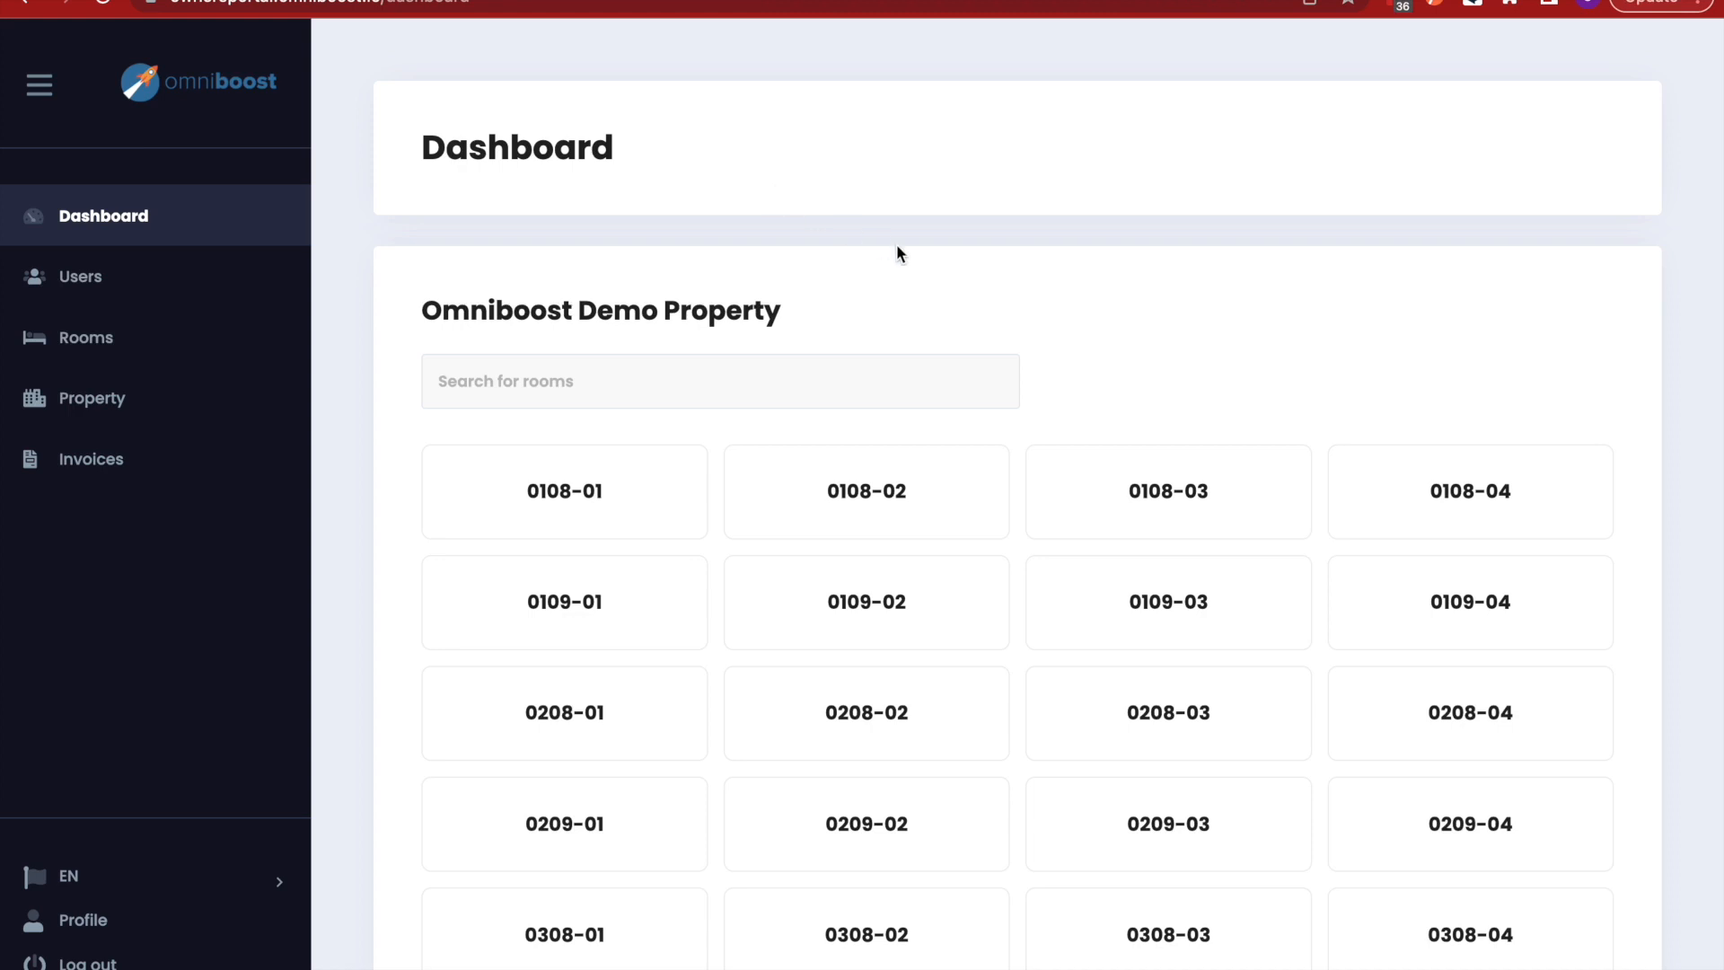
# - Check room 0108-01 and the rooms list, then open the Omniboost Demo Property details page
pyautogui.scroll(-2, 901, 249)
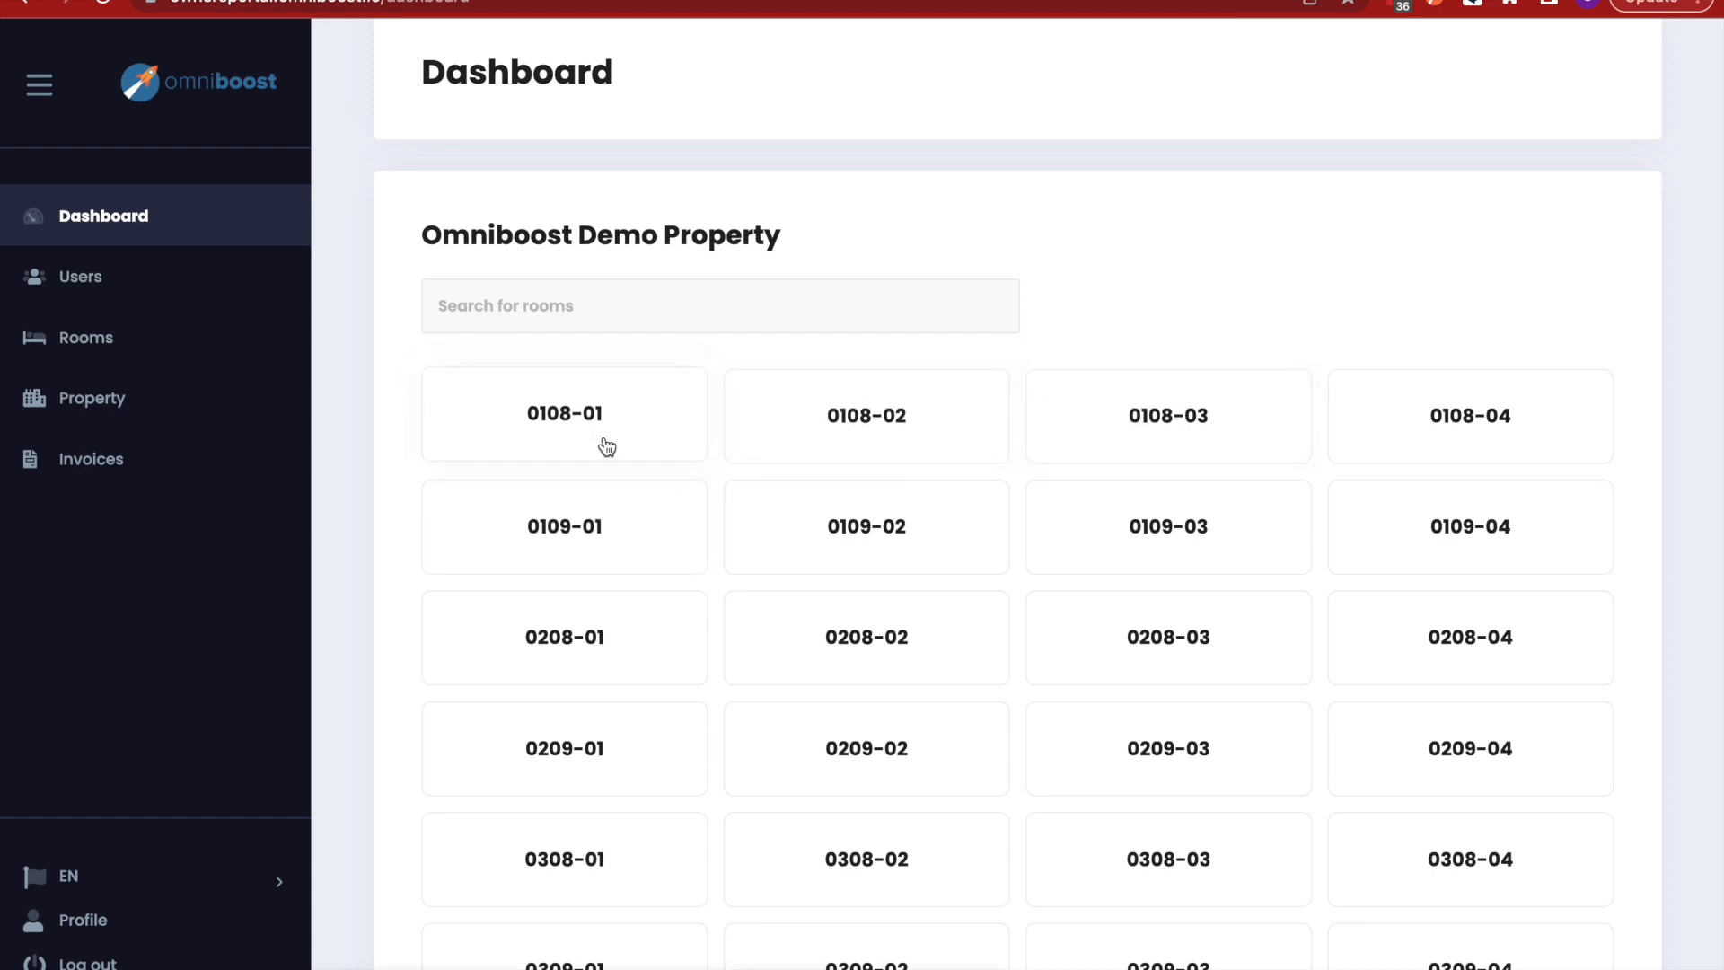
pyautogui.click(631, 448)
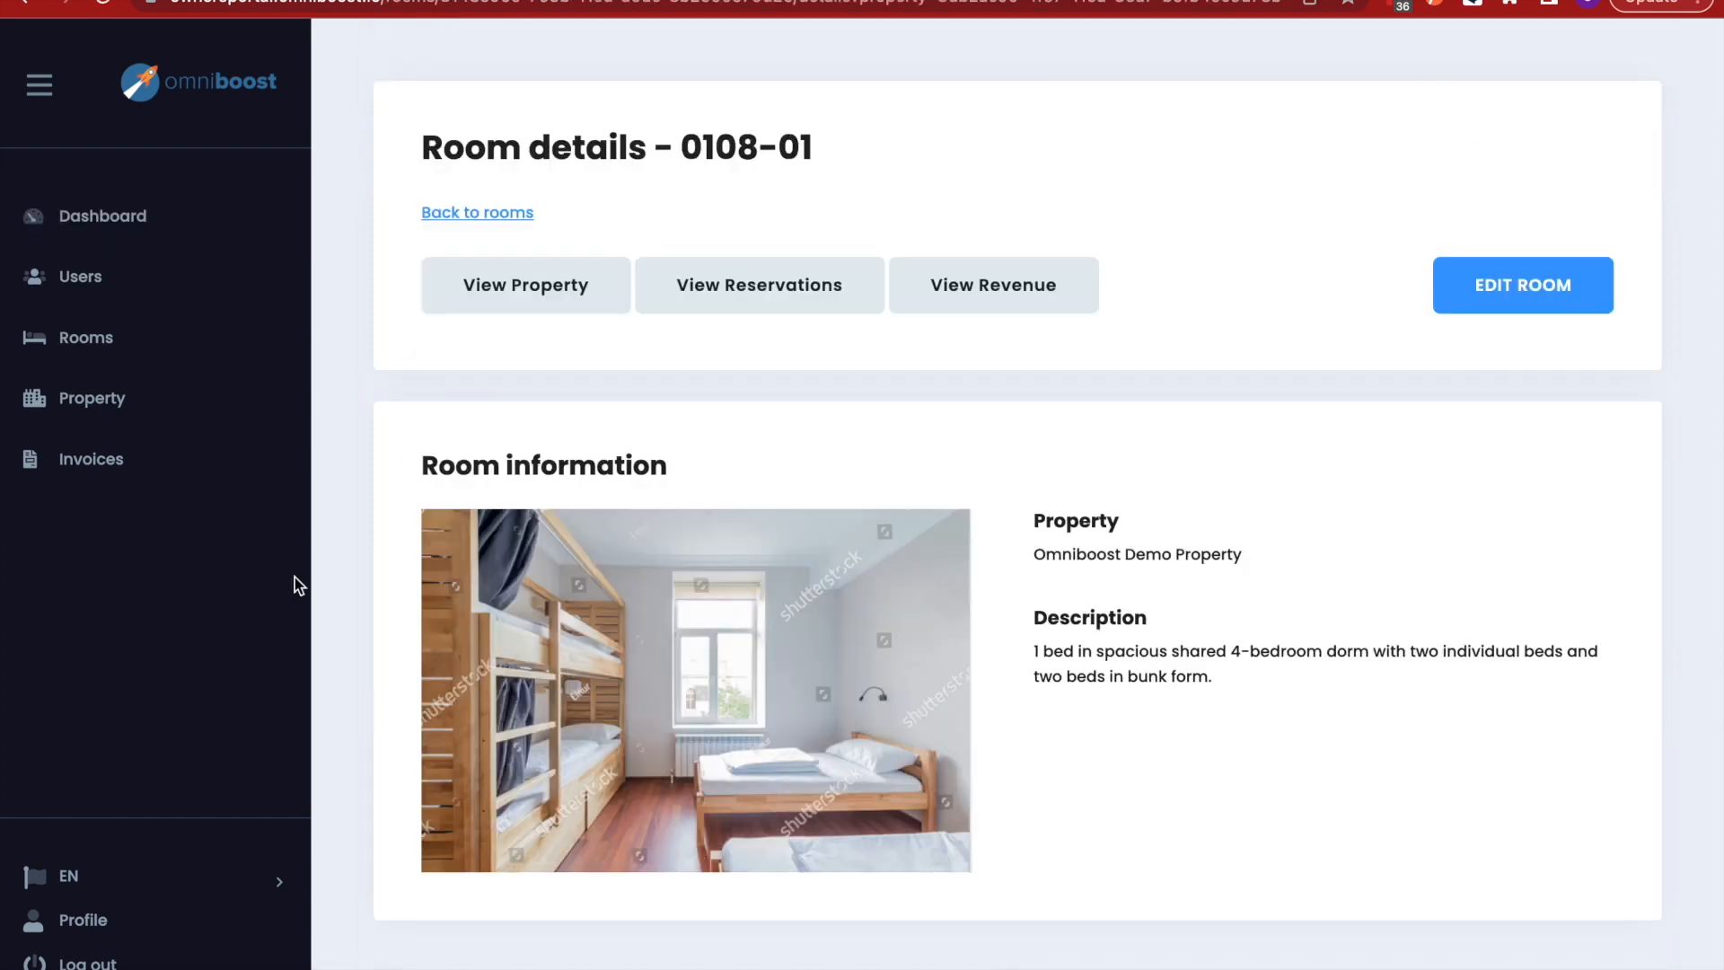
pyautogui.click(89, 355)
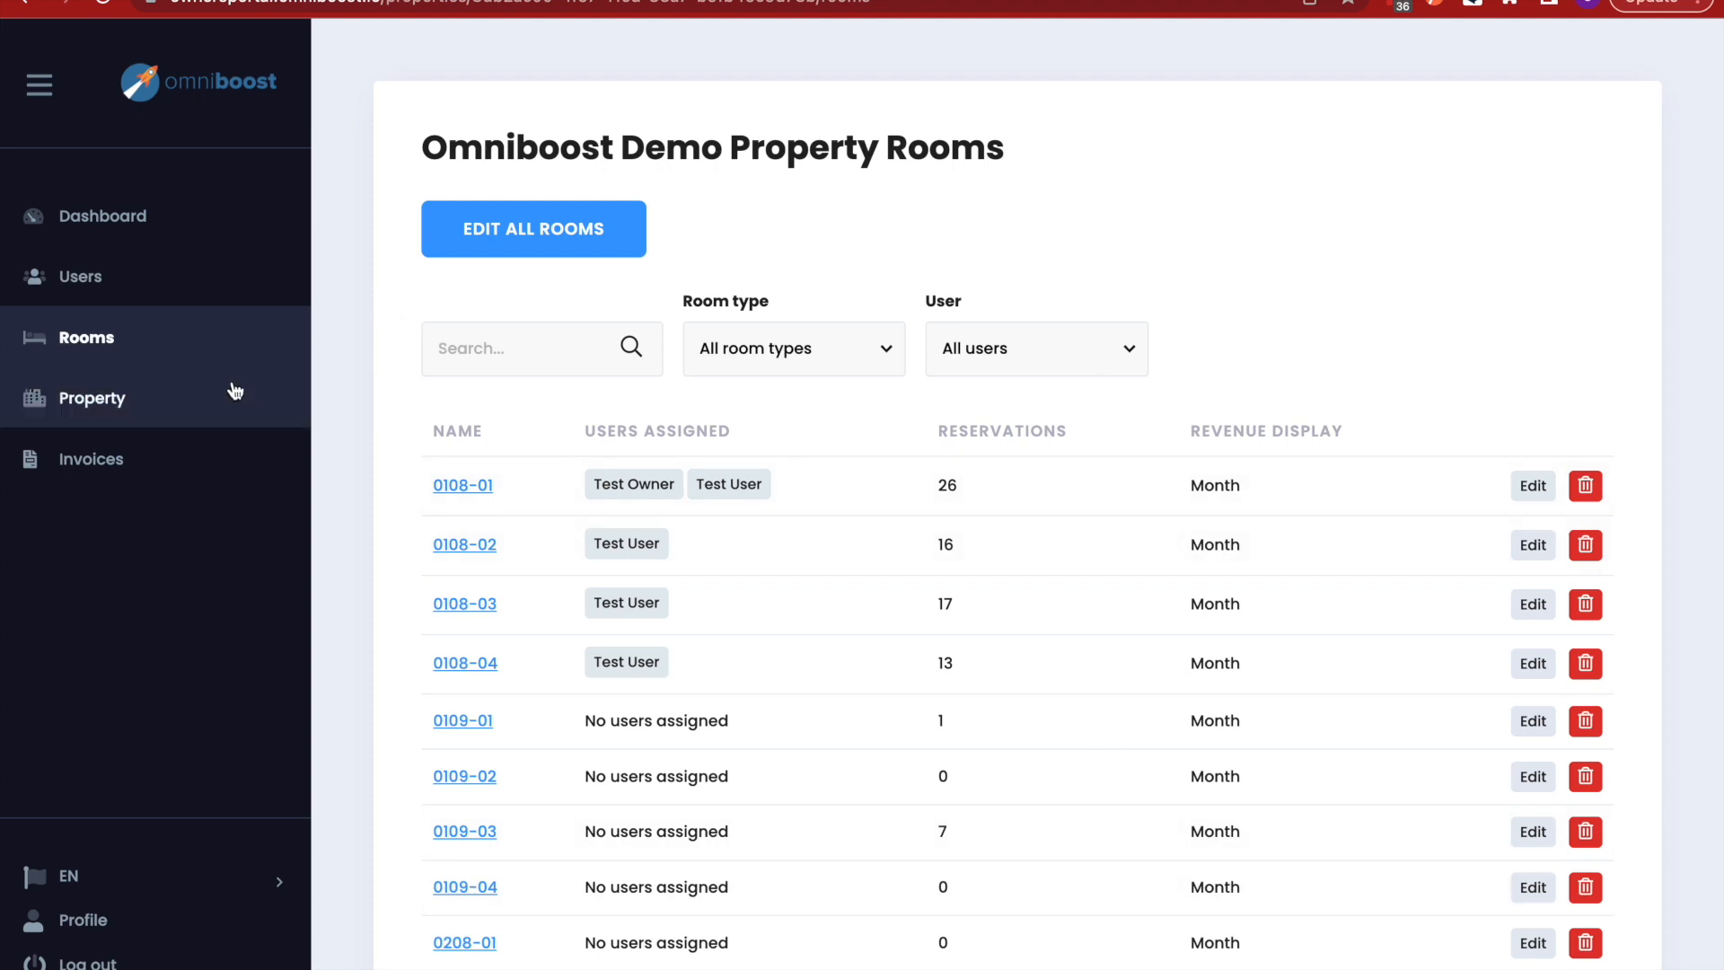
pyautogui.click(137, 404)
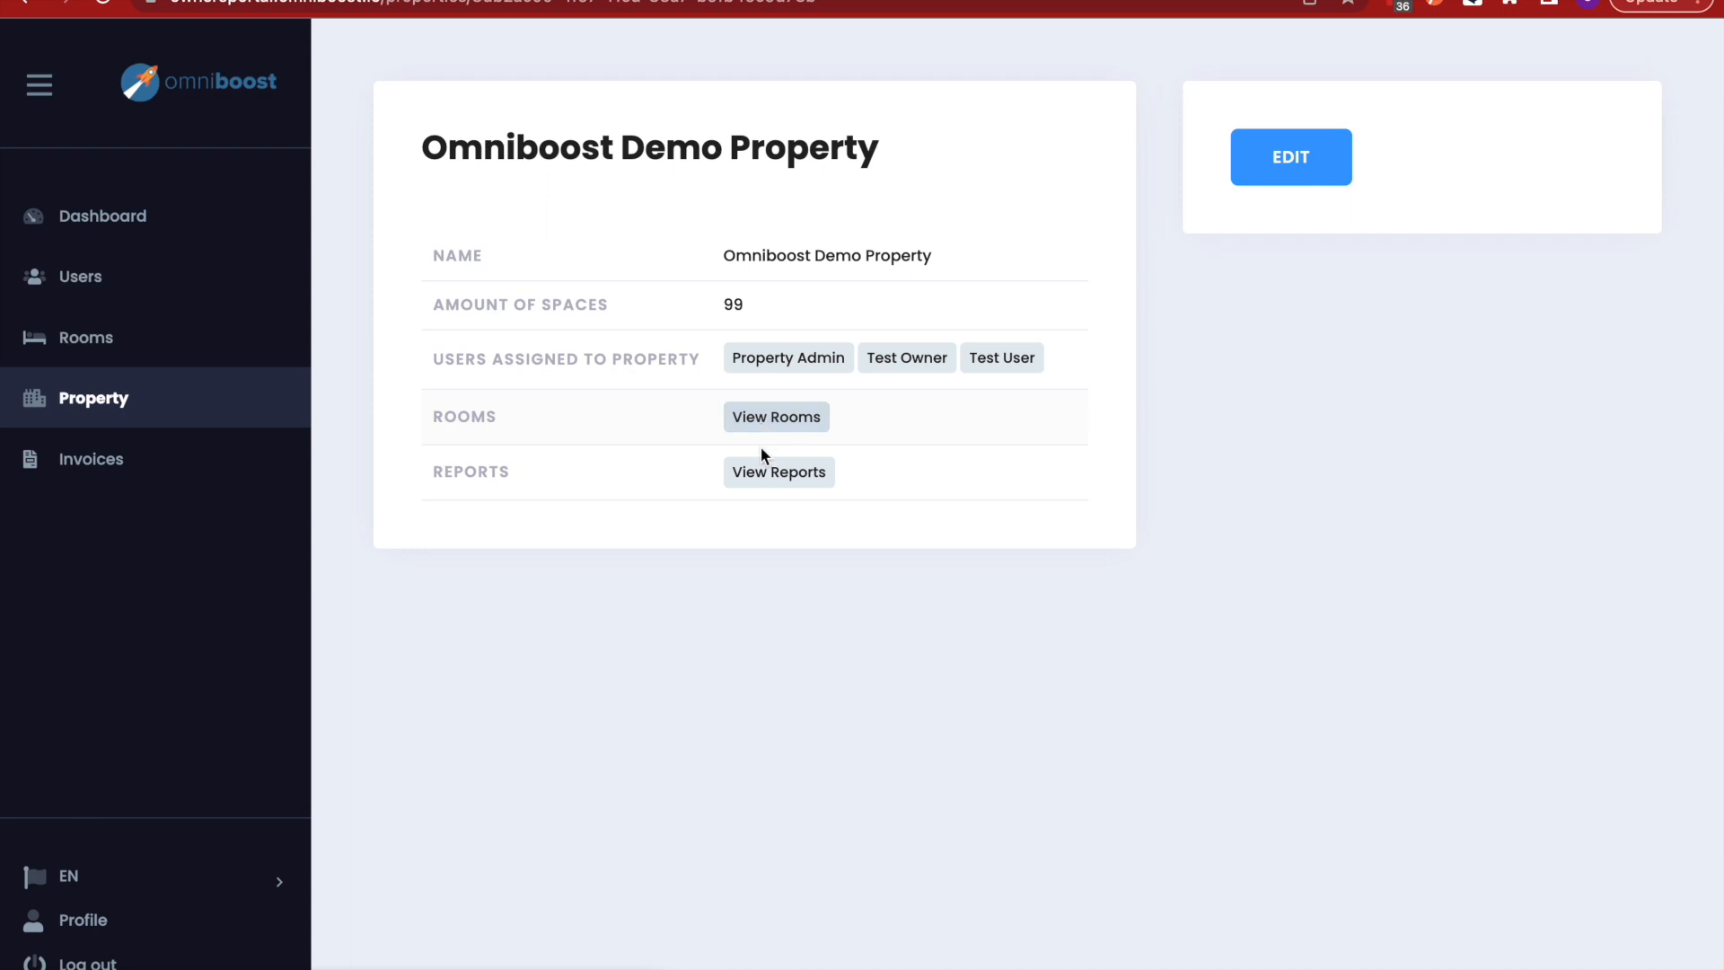
# - Open the Omniboost Demo Property edit form and review its check-in, check-out and uploaded document
pyautogui.click(1292, 167)
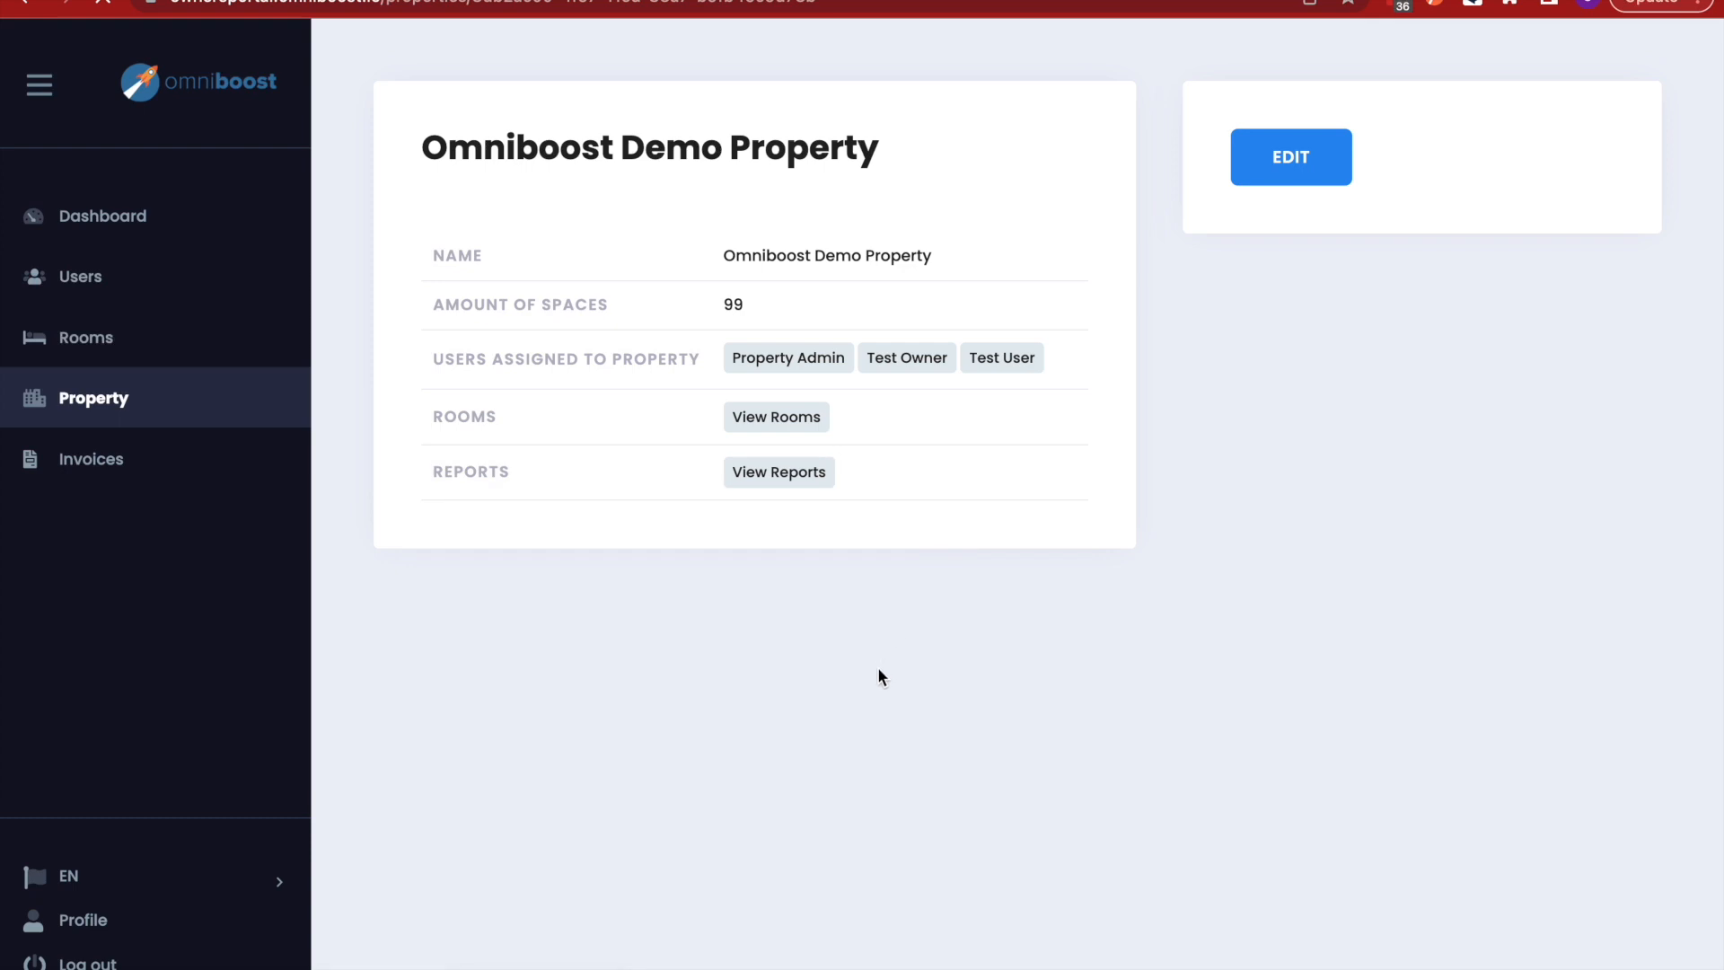
pyautogui.scroll(-2, 879, 676)
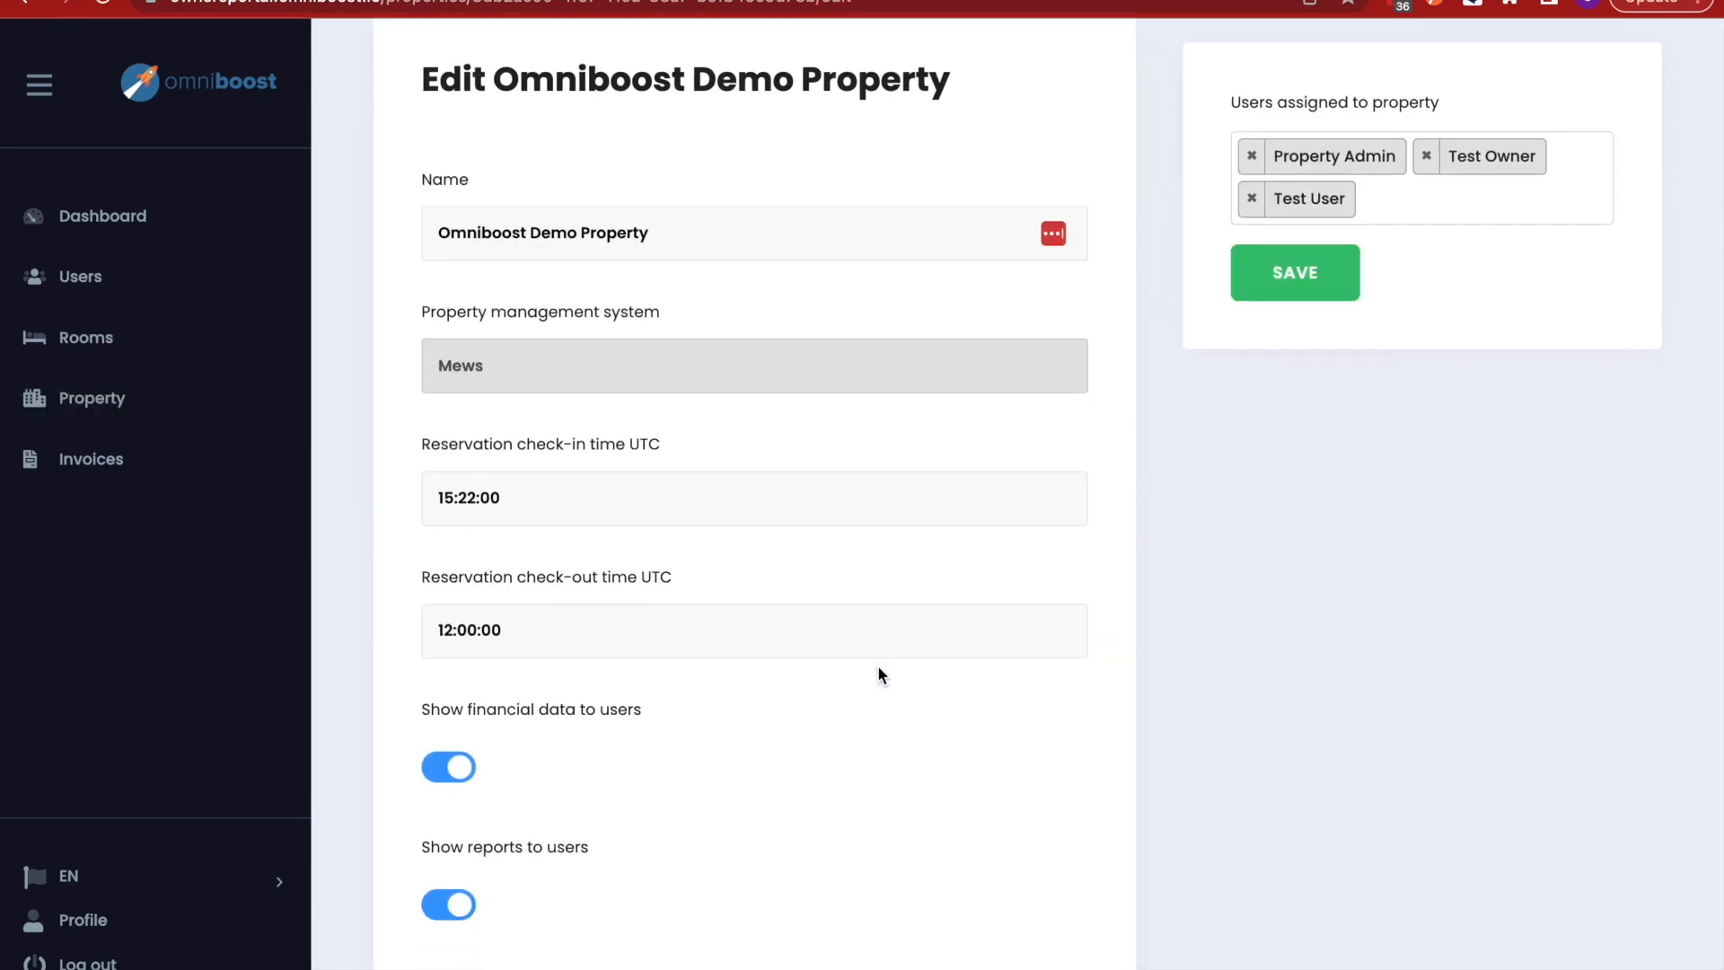
pyautogui.scroll(-1, 878, 675)
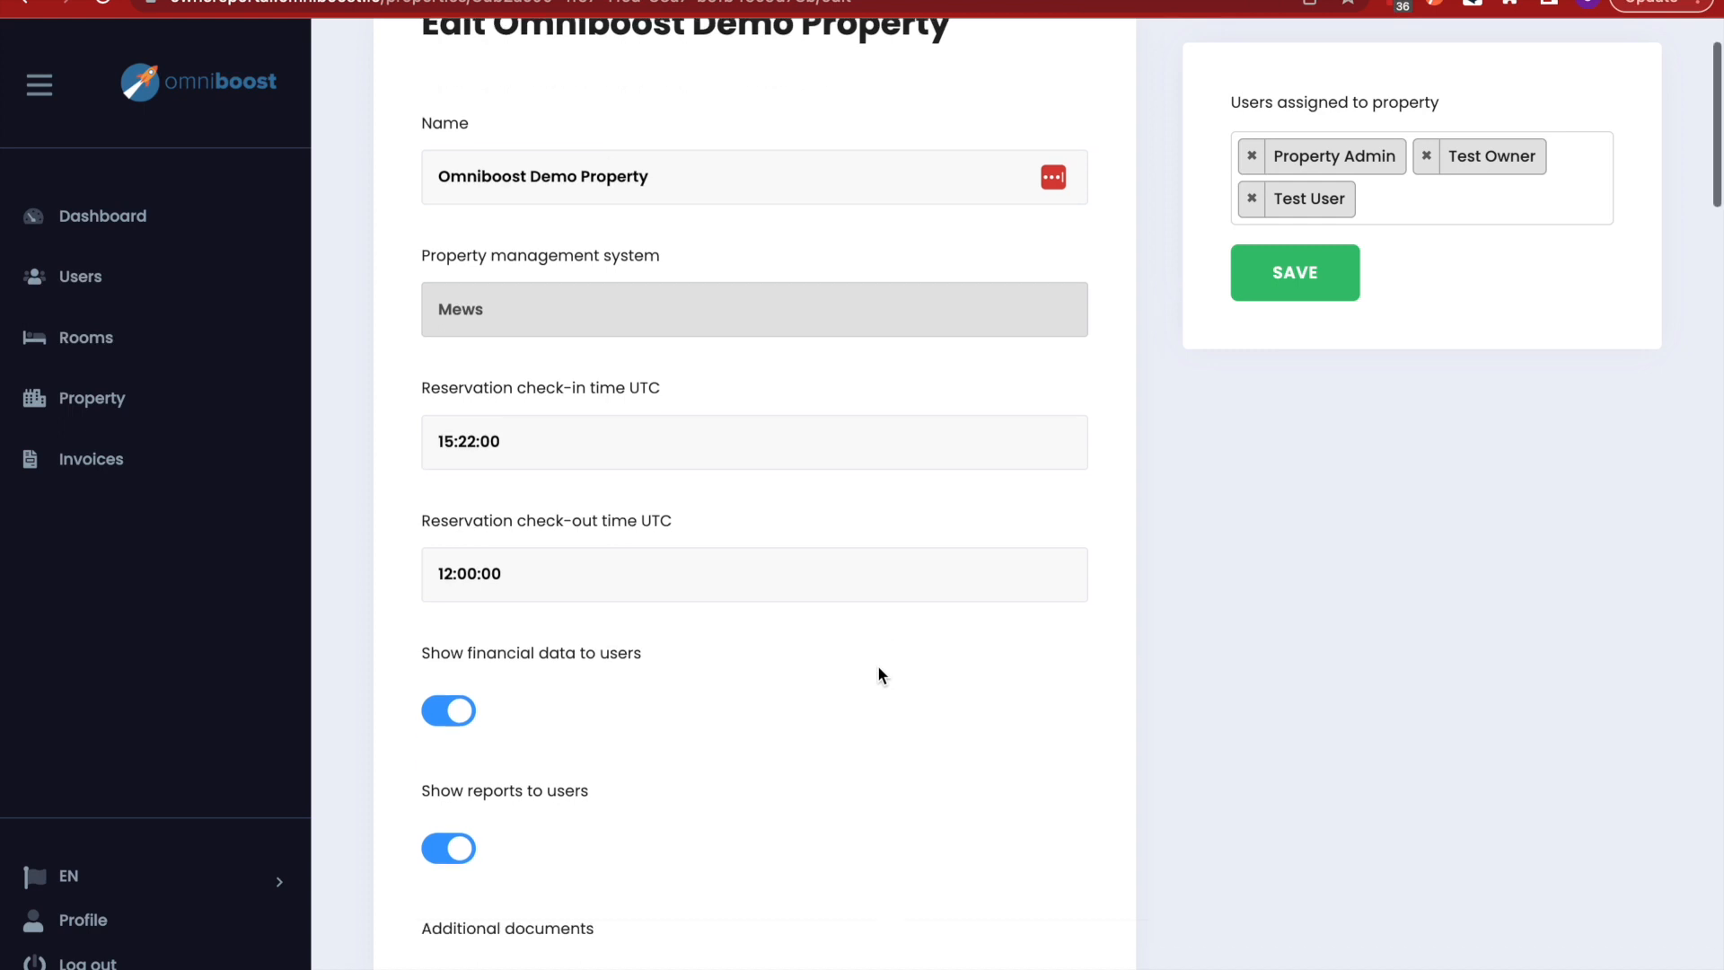
pyautogui.scroll(1, 698, 750)
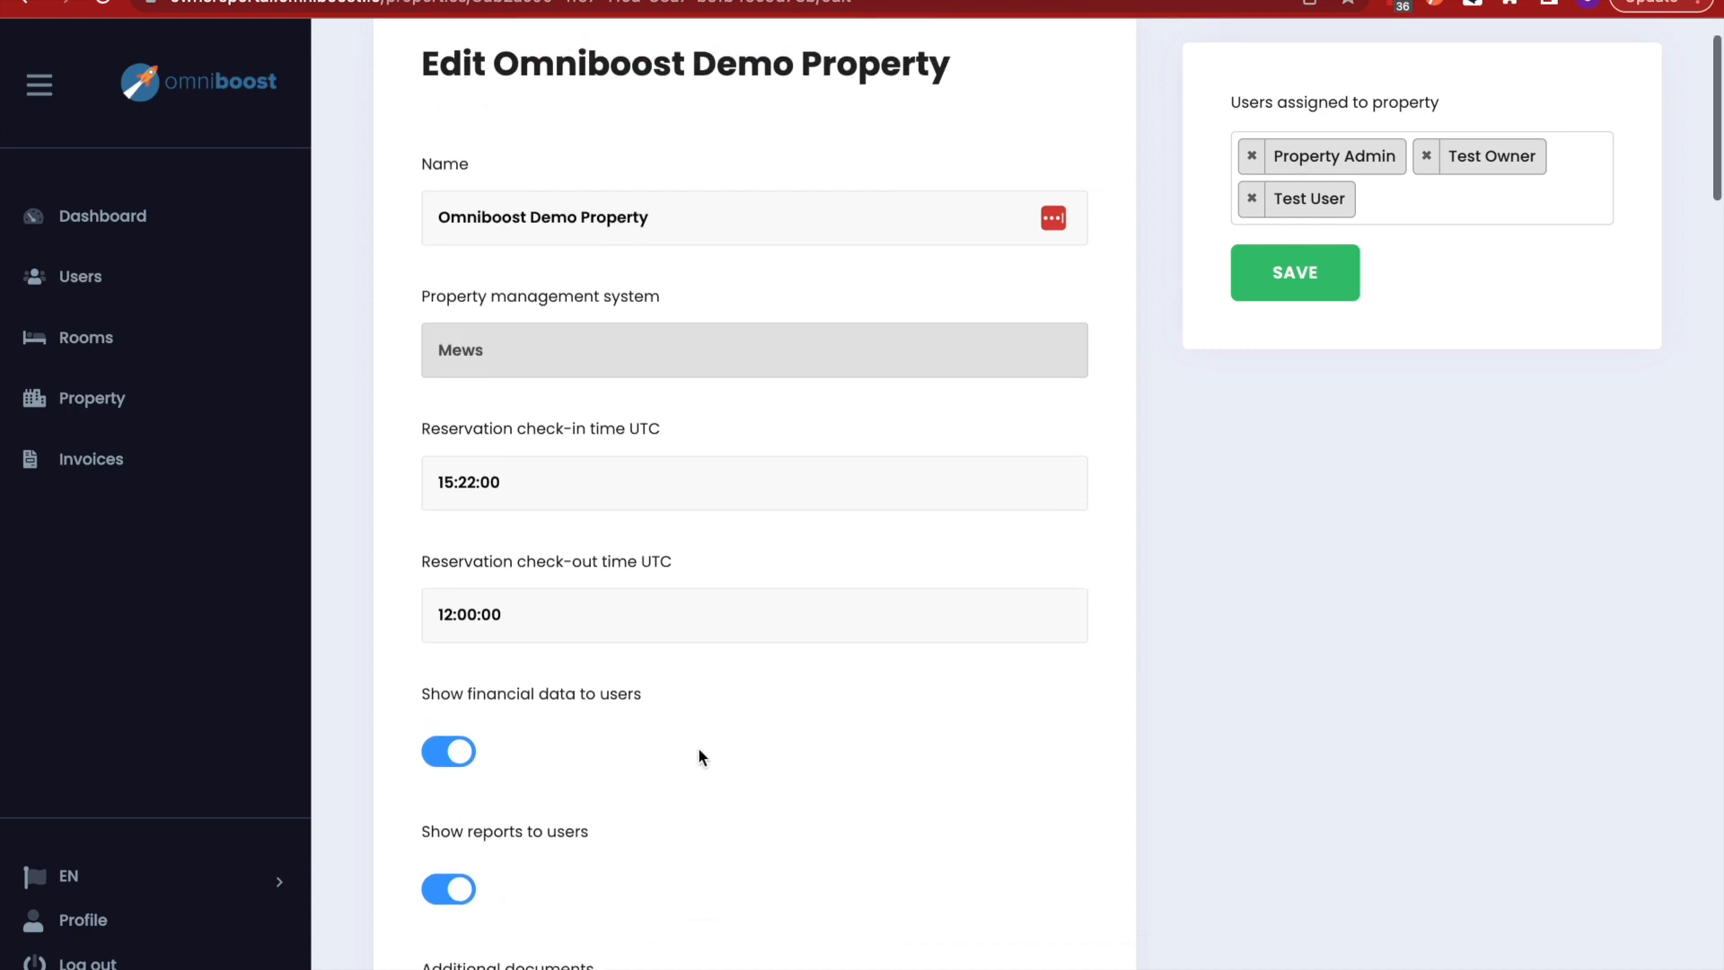
pyautogui.scroll(-1, 699, 749)
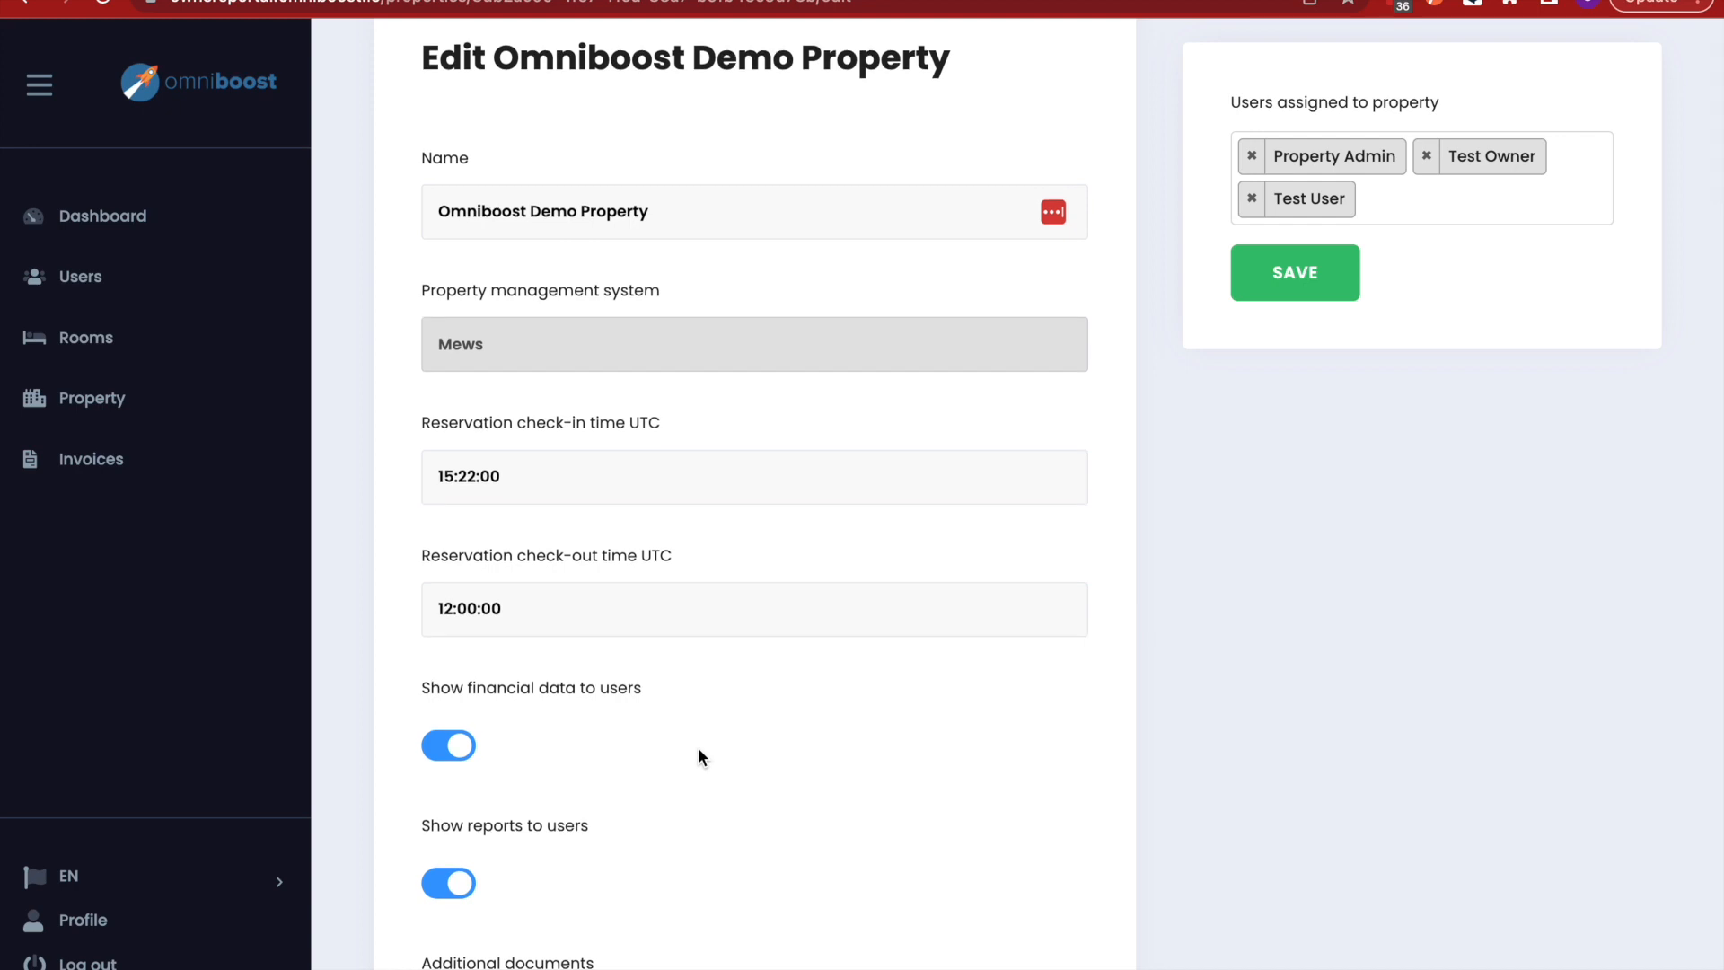
pyautogui.scroll(-3, 698, 751)
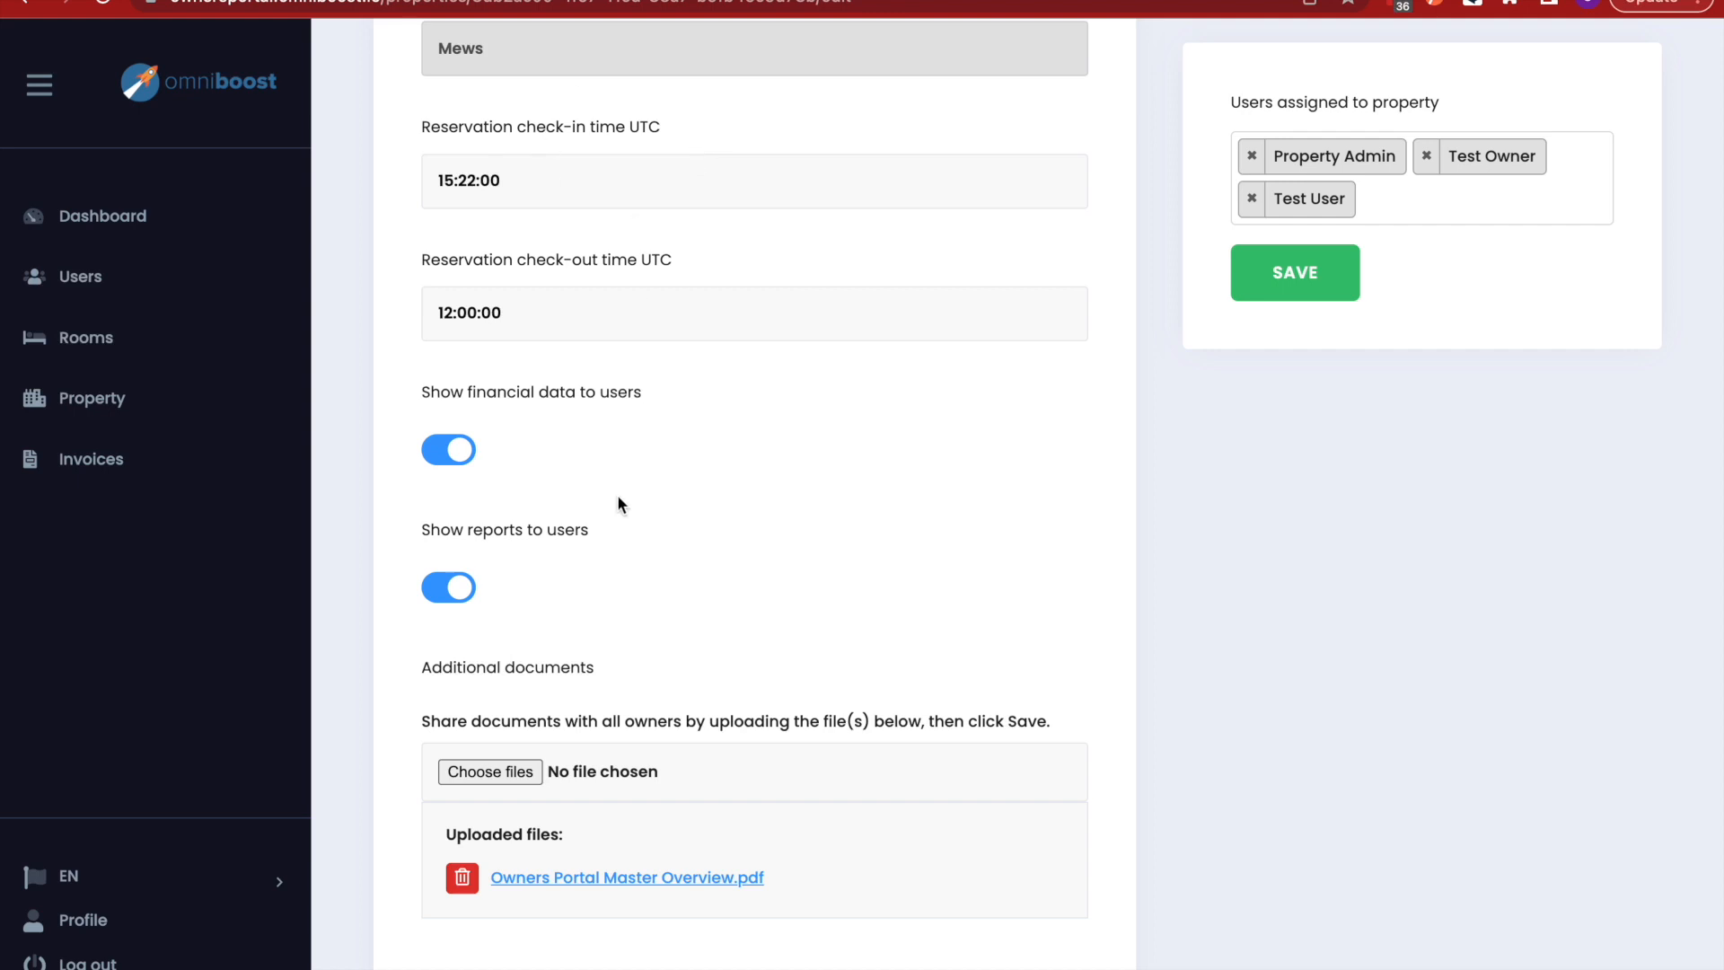
pyautogui.scroll(-3, 617, 495)
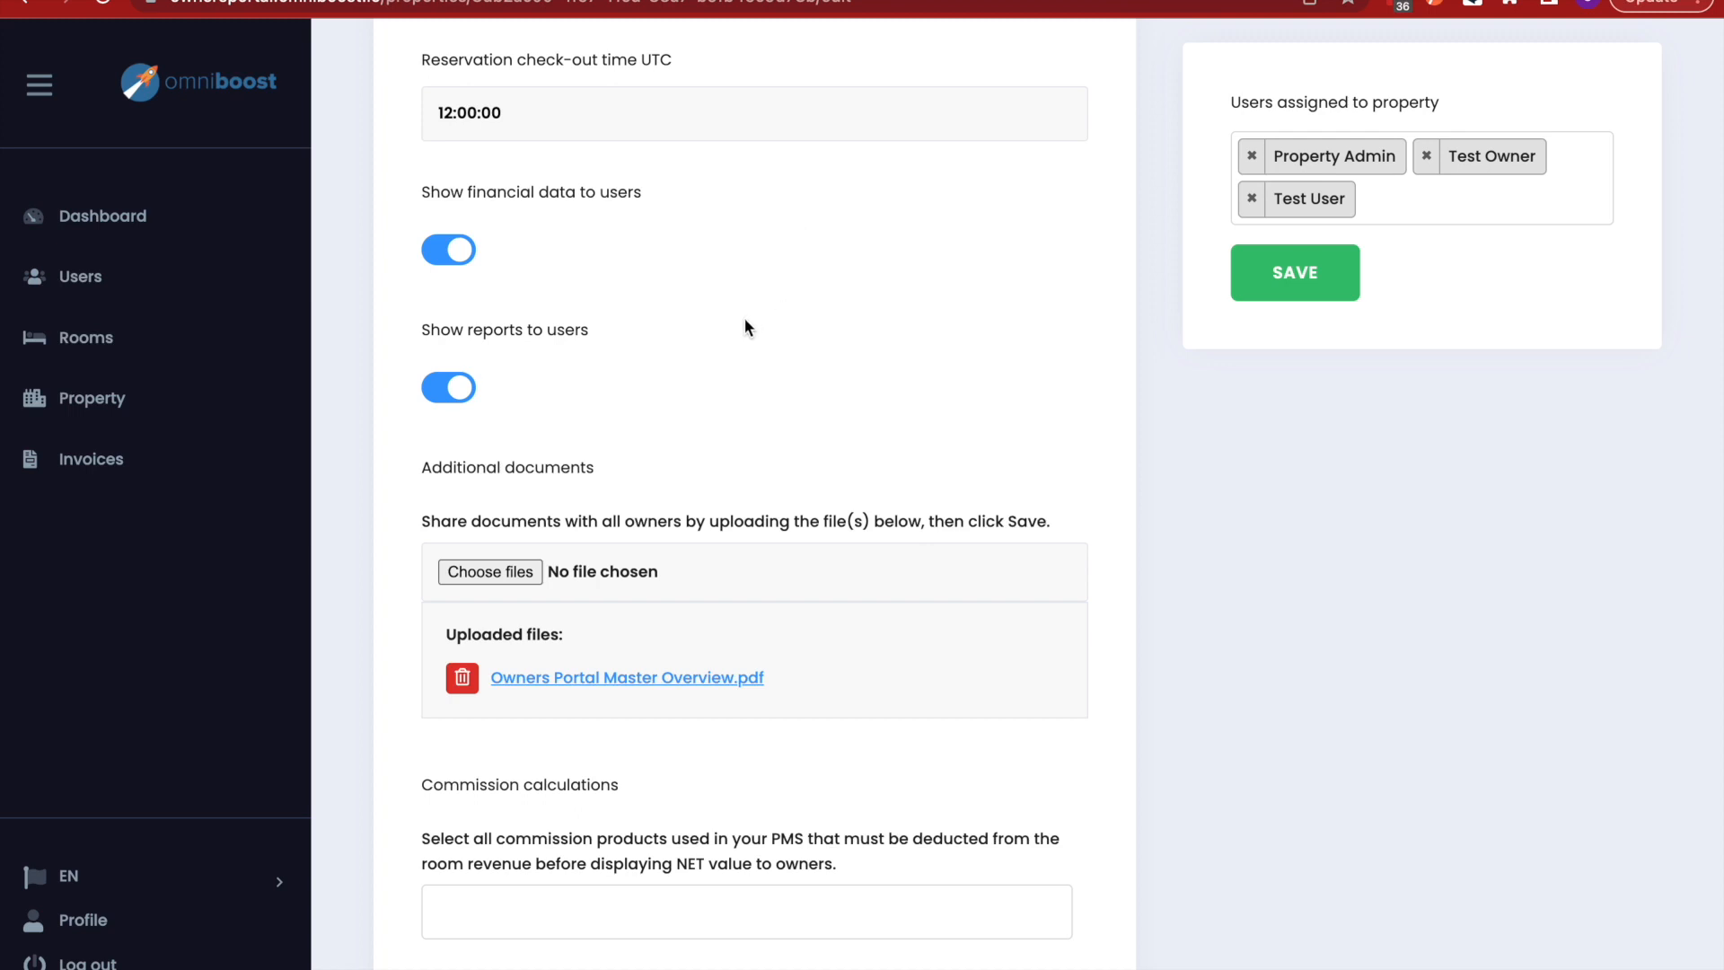
pyautogui.scroll(-2, 727, 363)
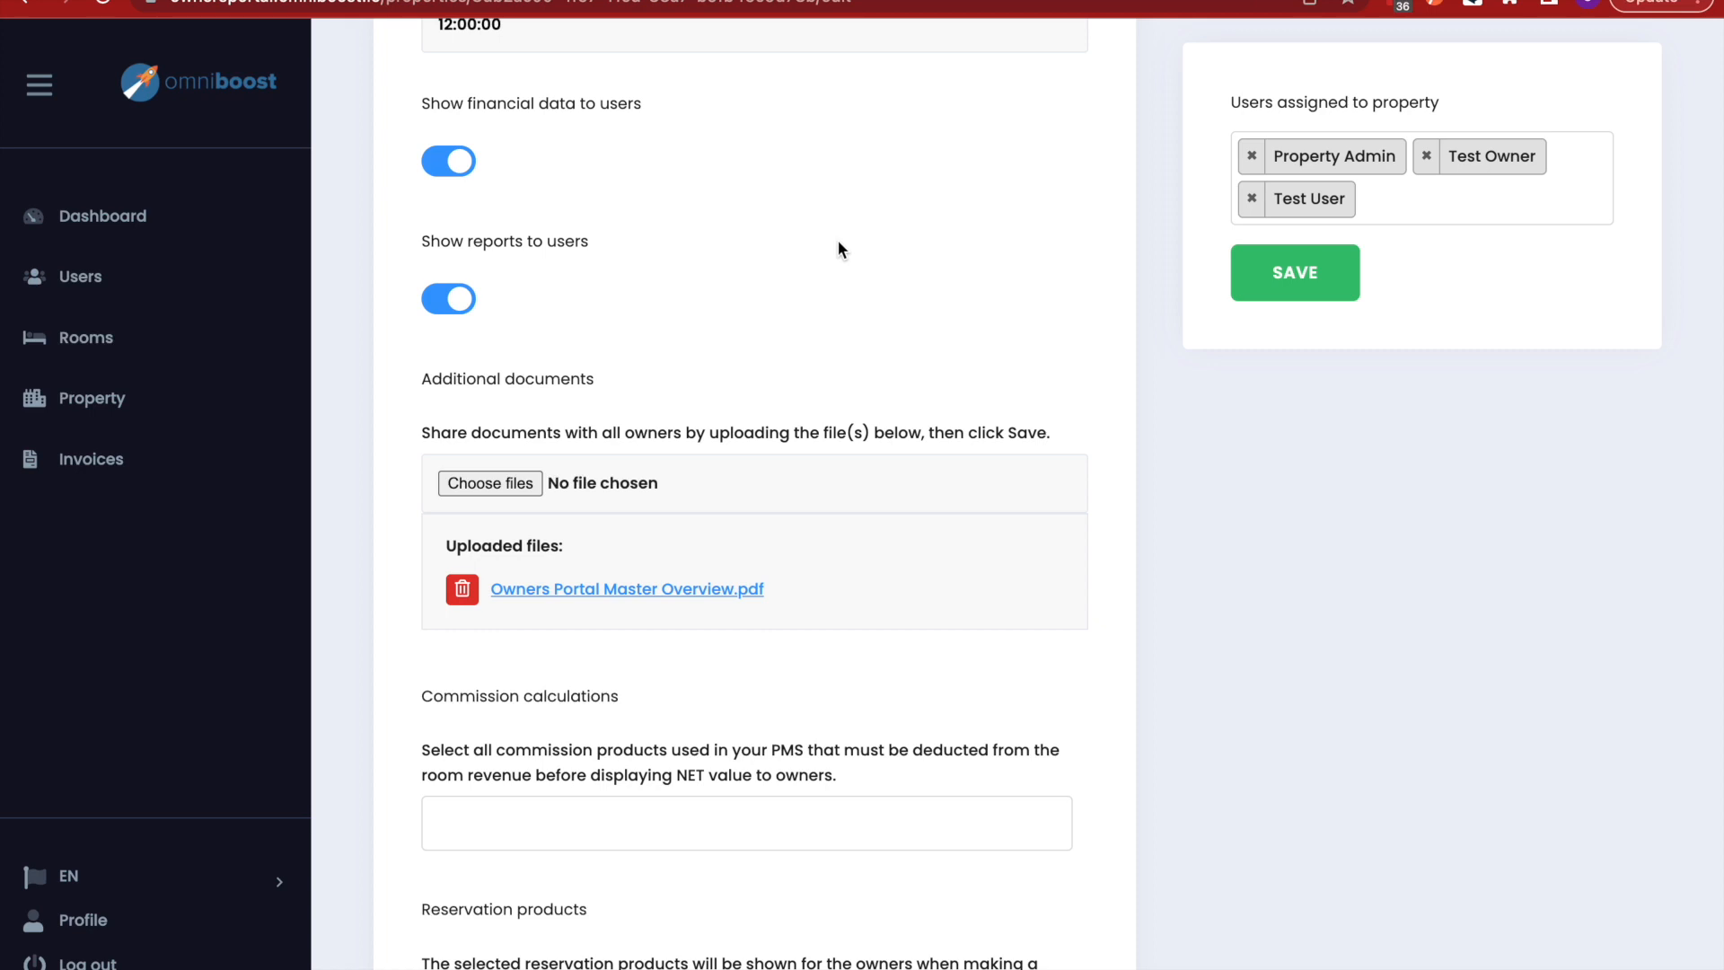
pyautogui.scroll(-3, 847, 310)
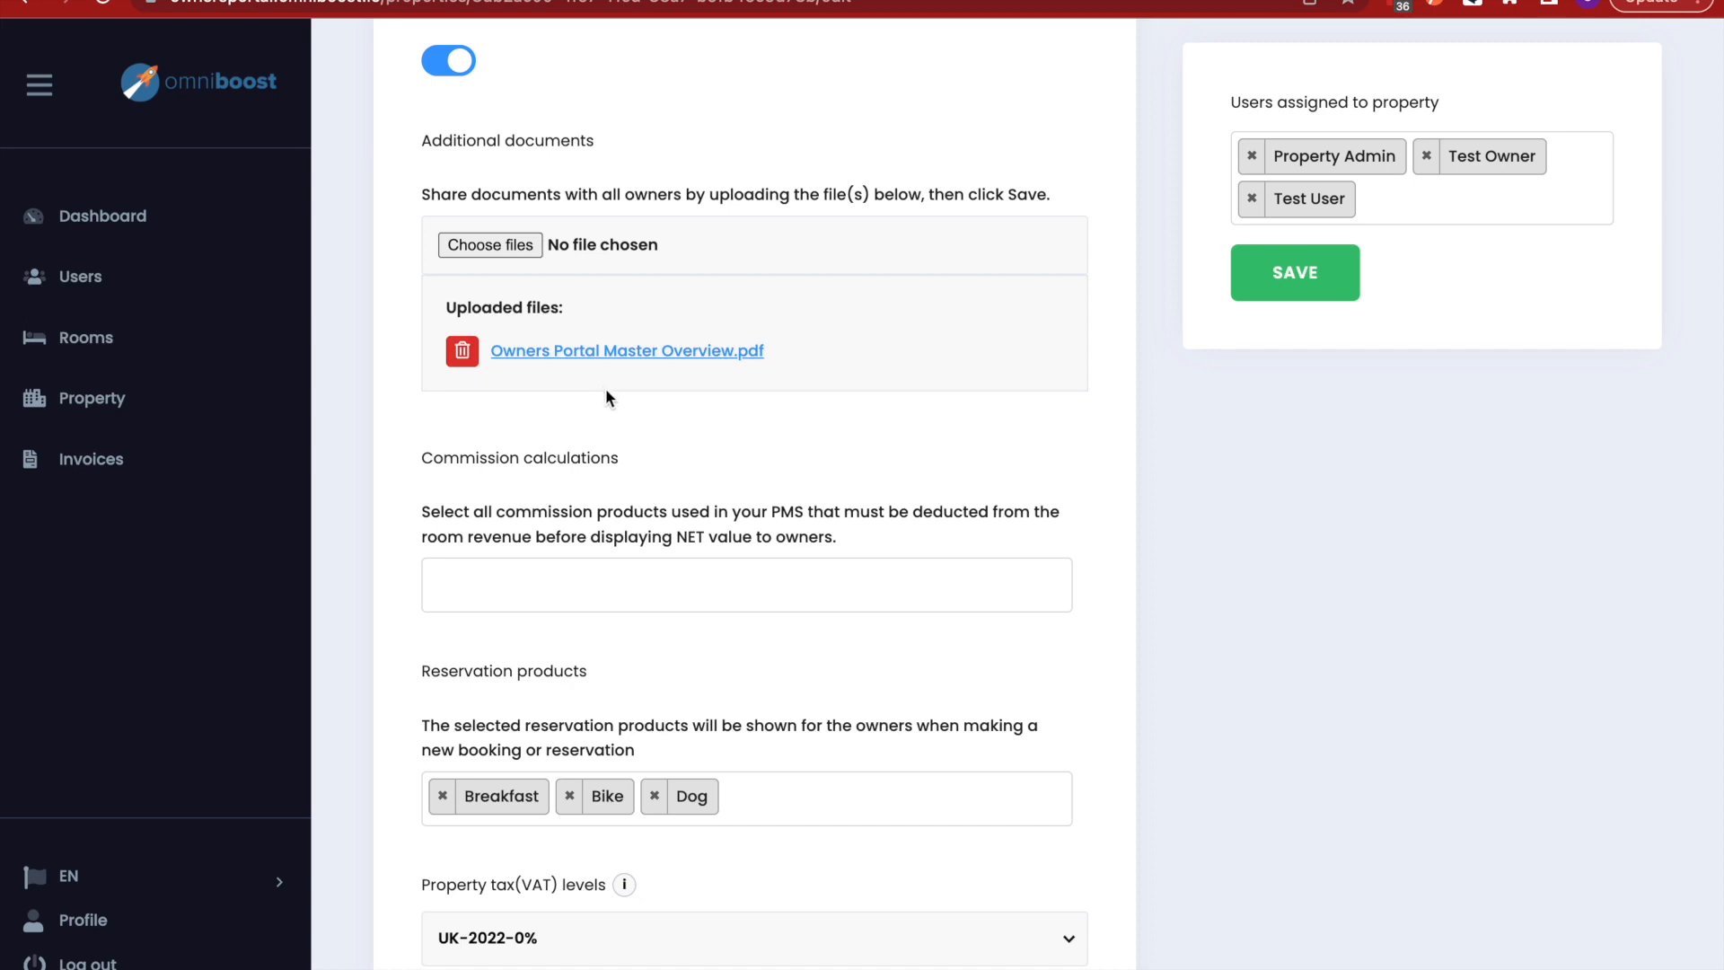
pyautogui.scroll(-3, 820, 547)
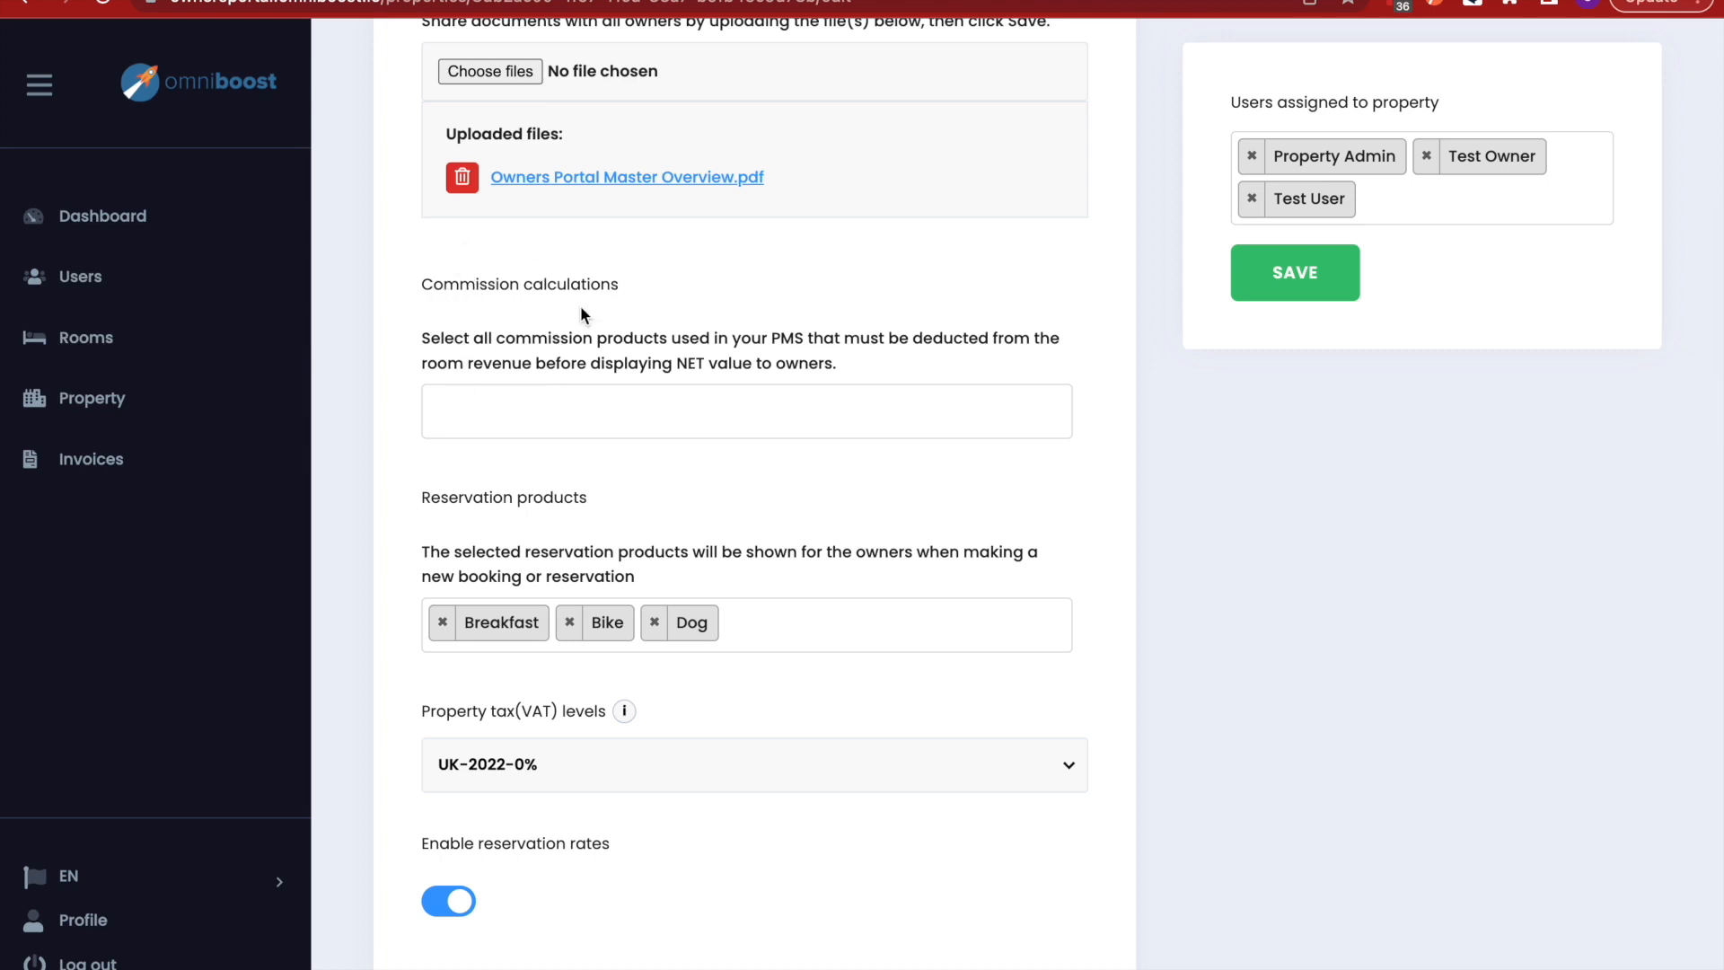
# - Select OTA Commission as the product for commission calculations
pyautogui.click(488, 419)
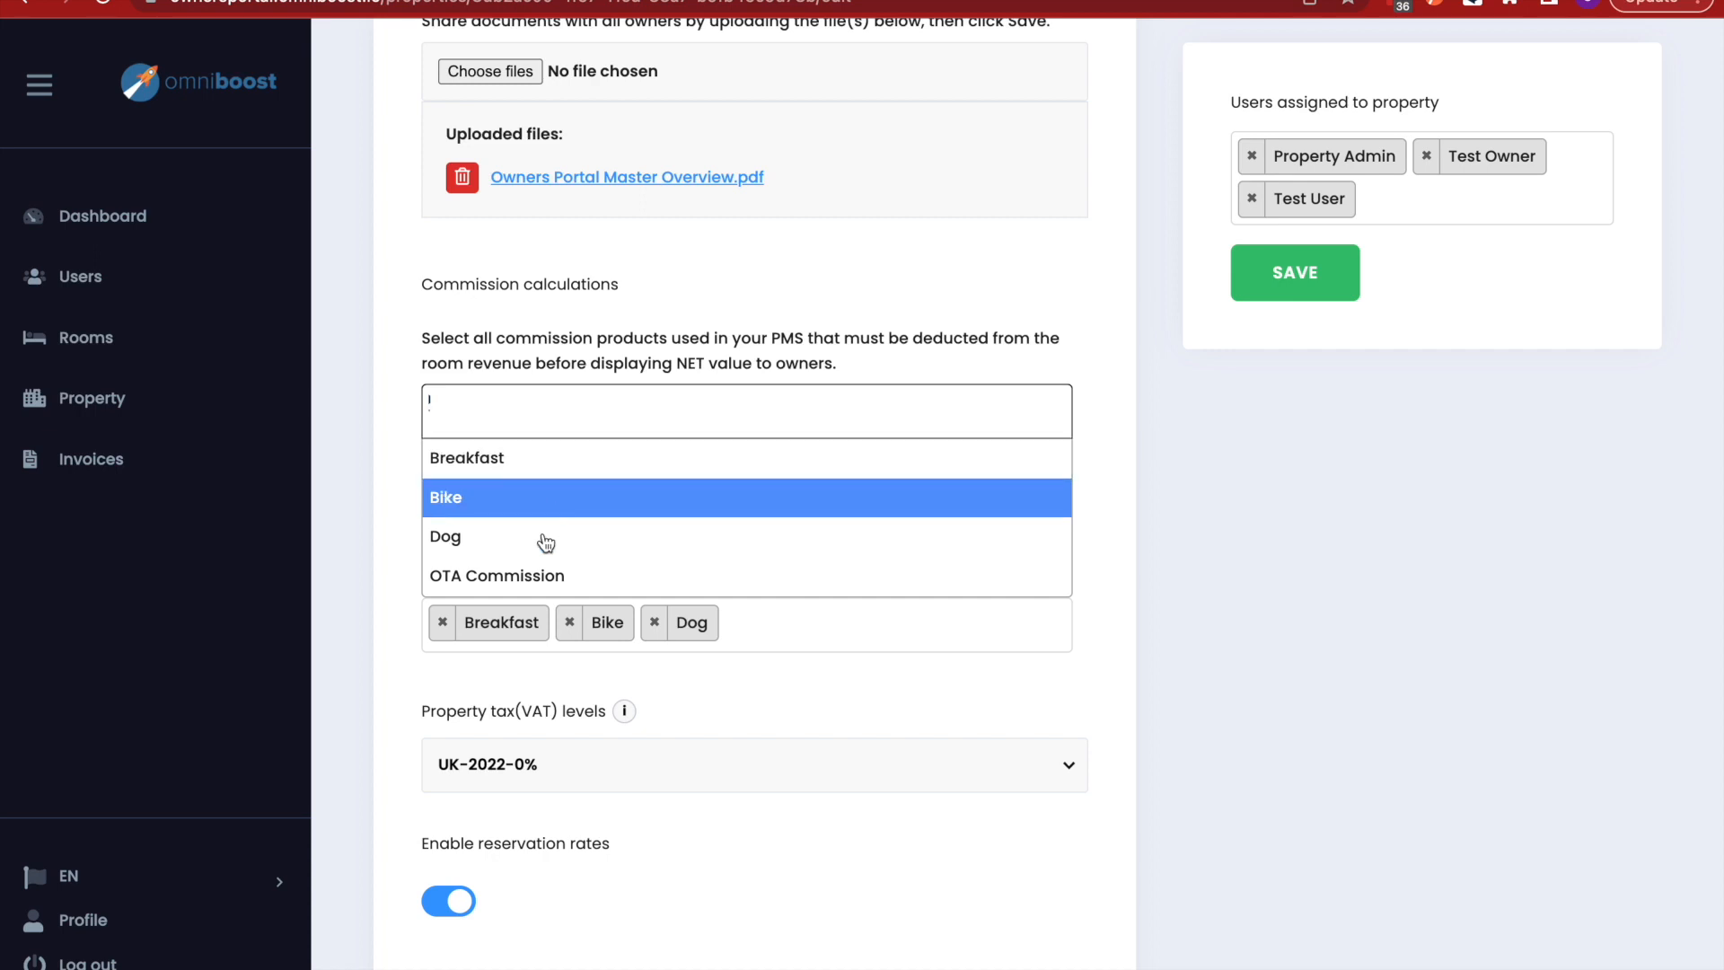
pyautogui.click(549, 576)
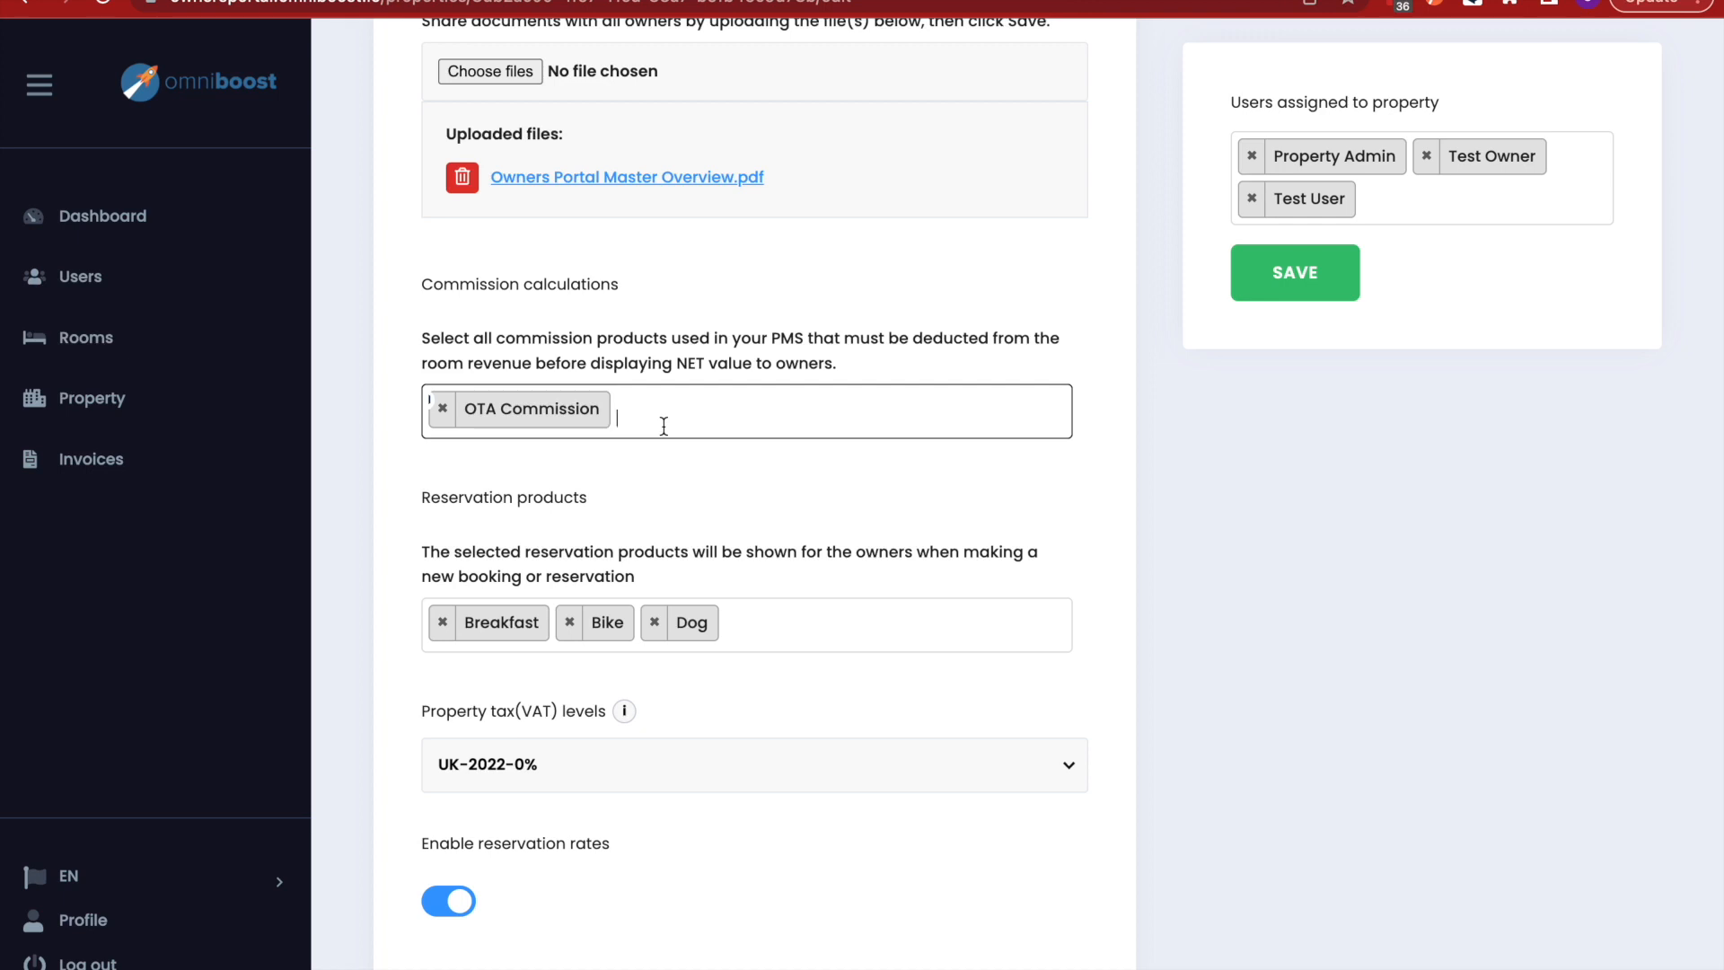
pyautogui.scroll(-2, 772, 628)
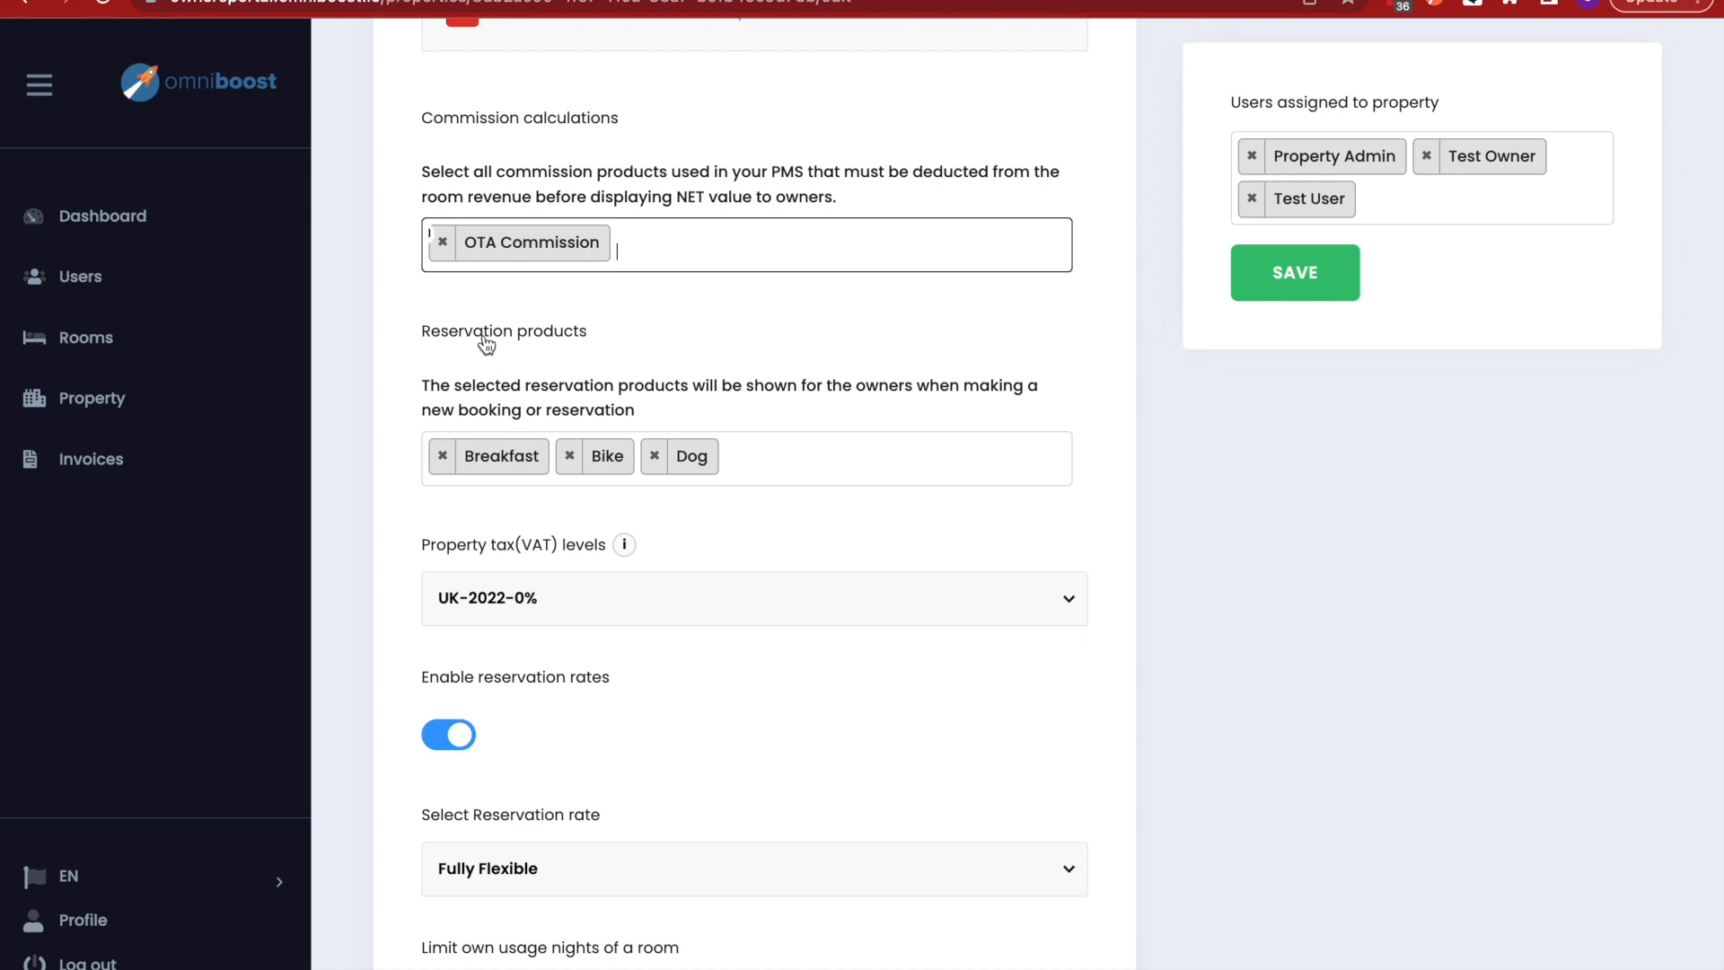
pyautogui.click(732, 454)
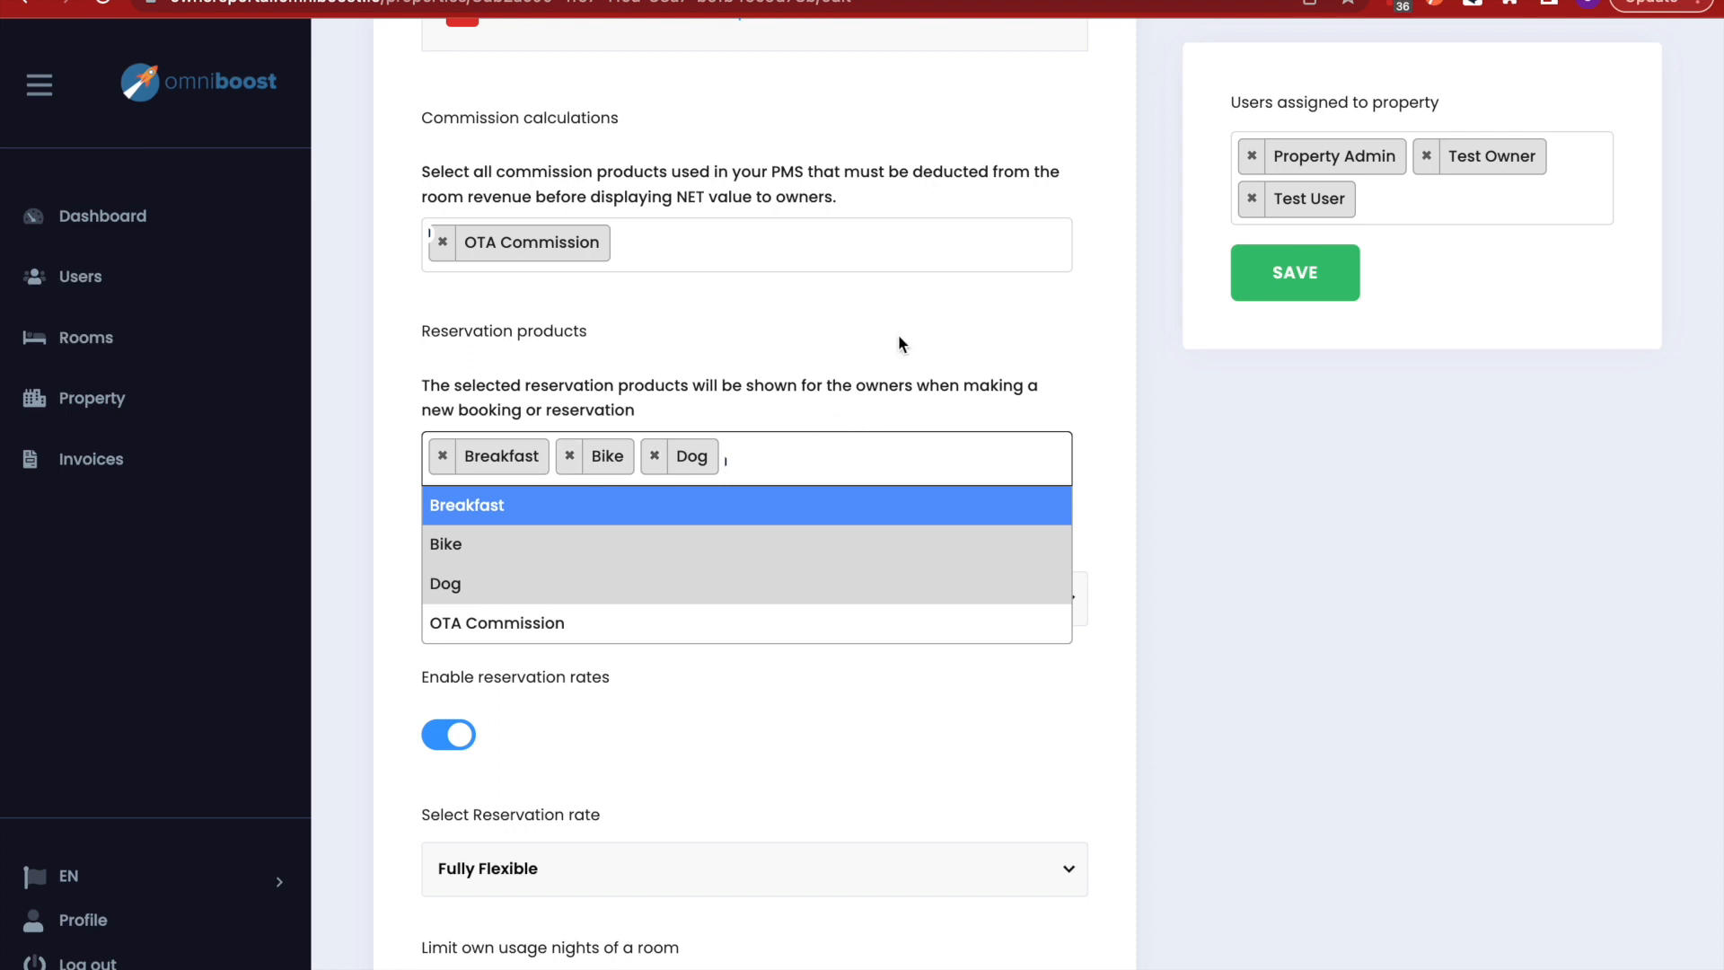
pyautogui.click(871, 343)
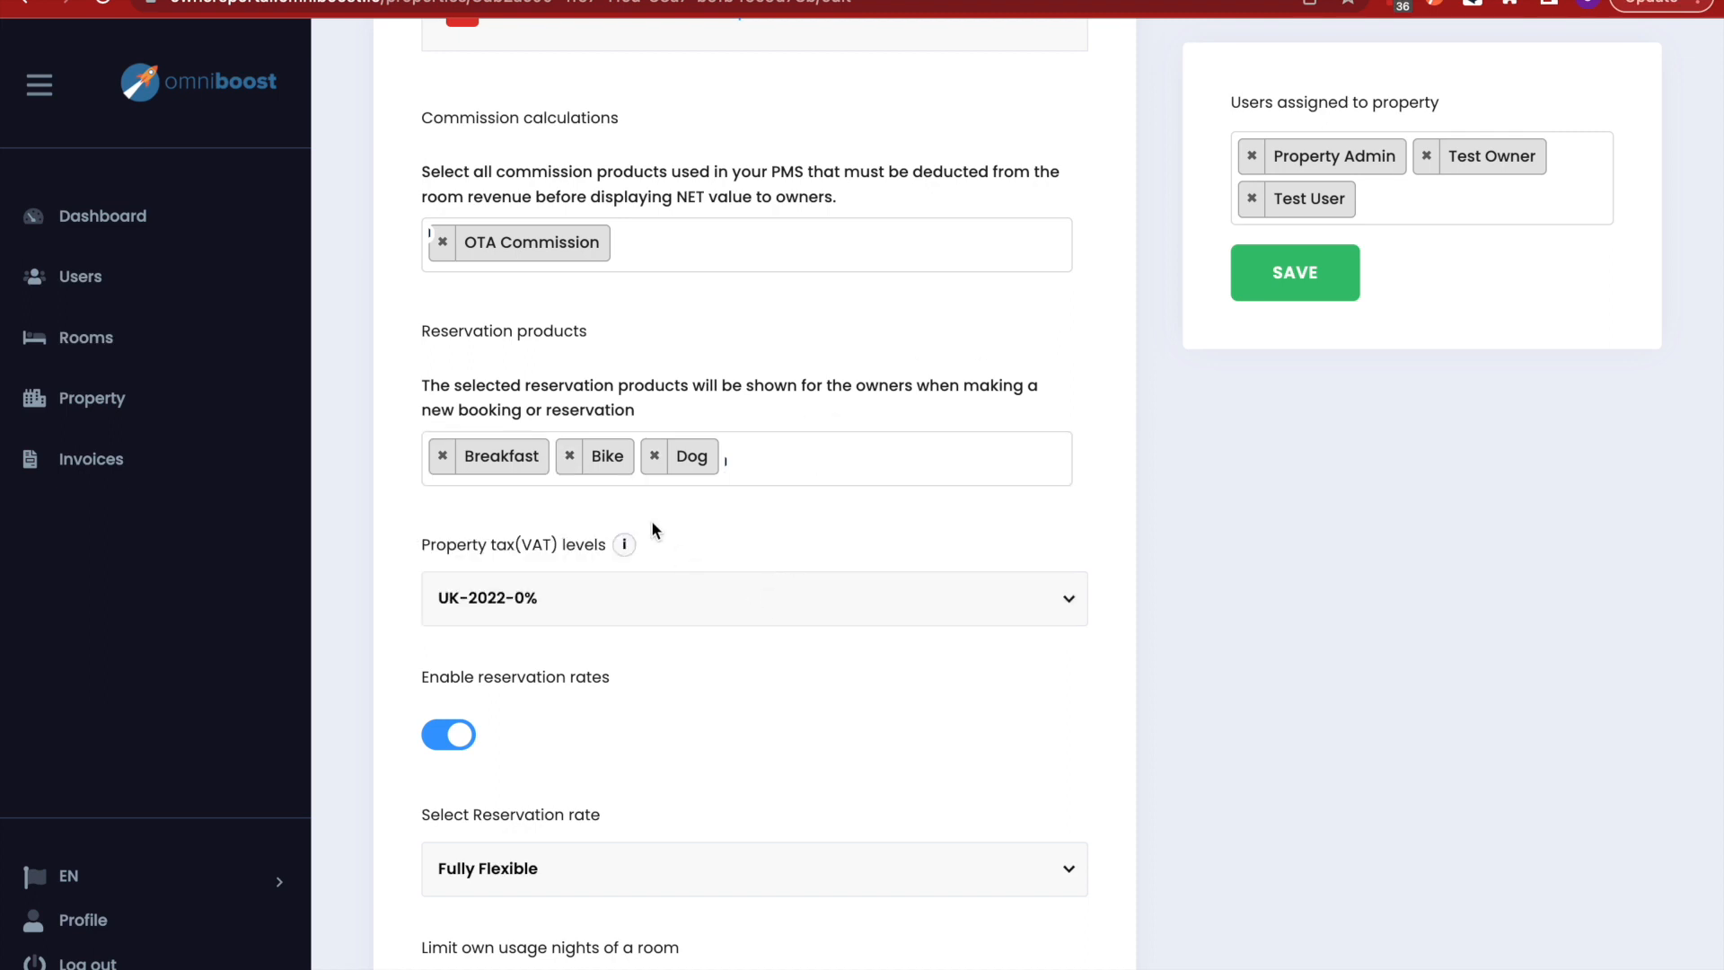
pyautogui.scroll(-2, 707, 609)
pyautogui.moveTo(511, 399)
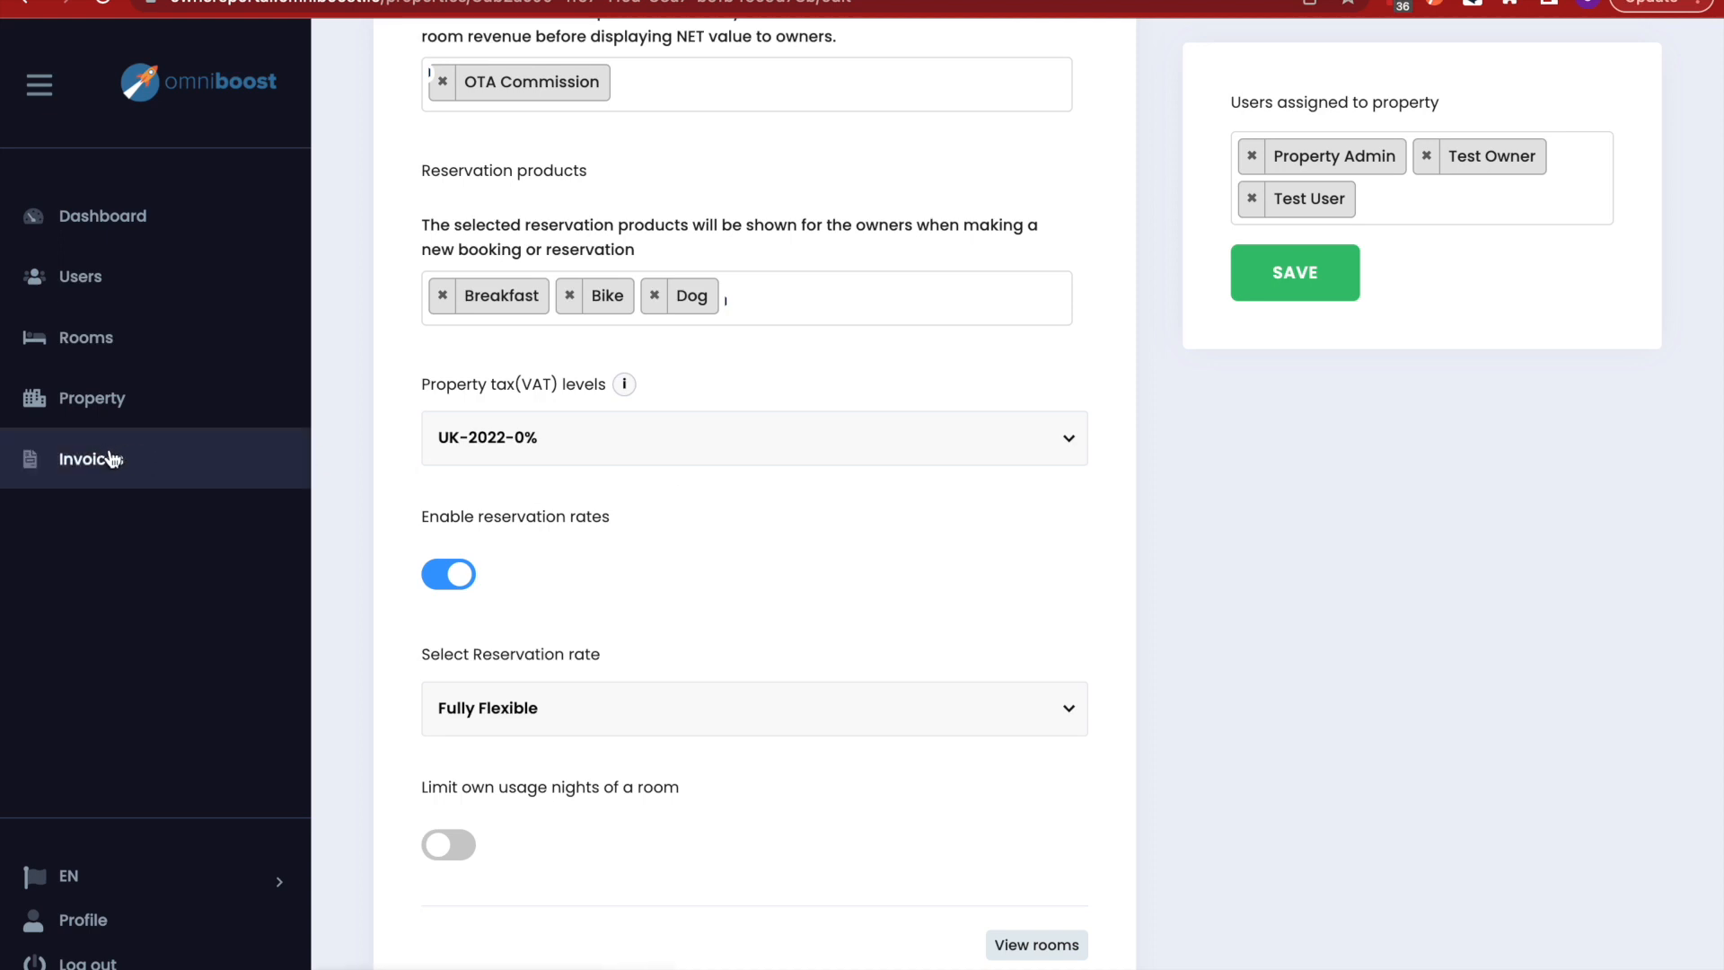
pyautogui.click(1068, 438)
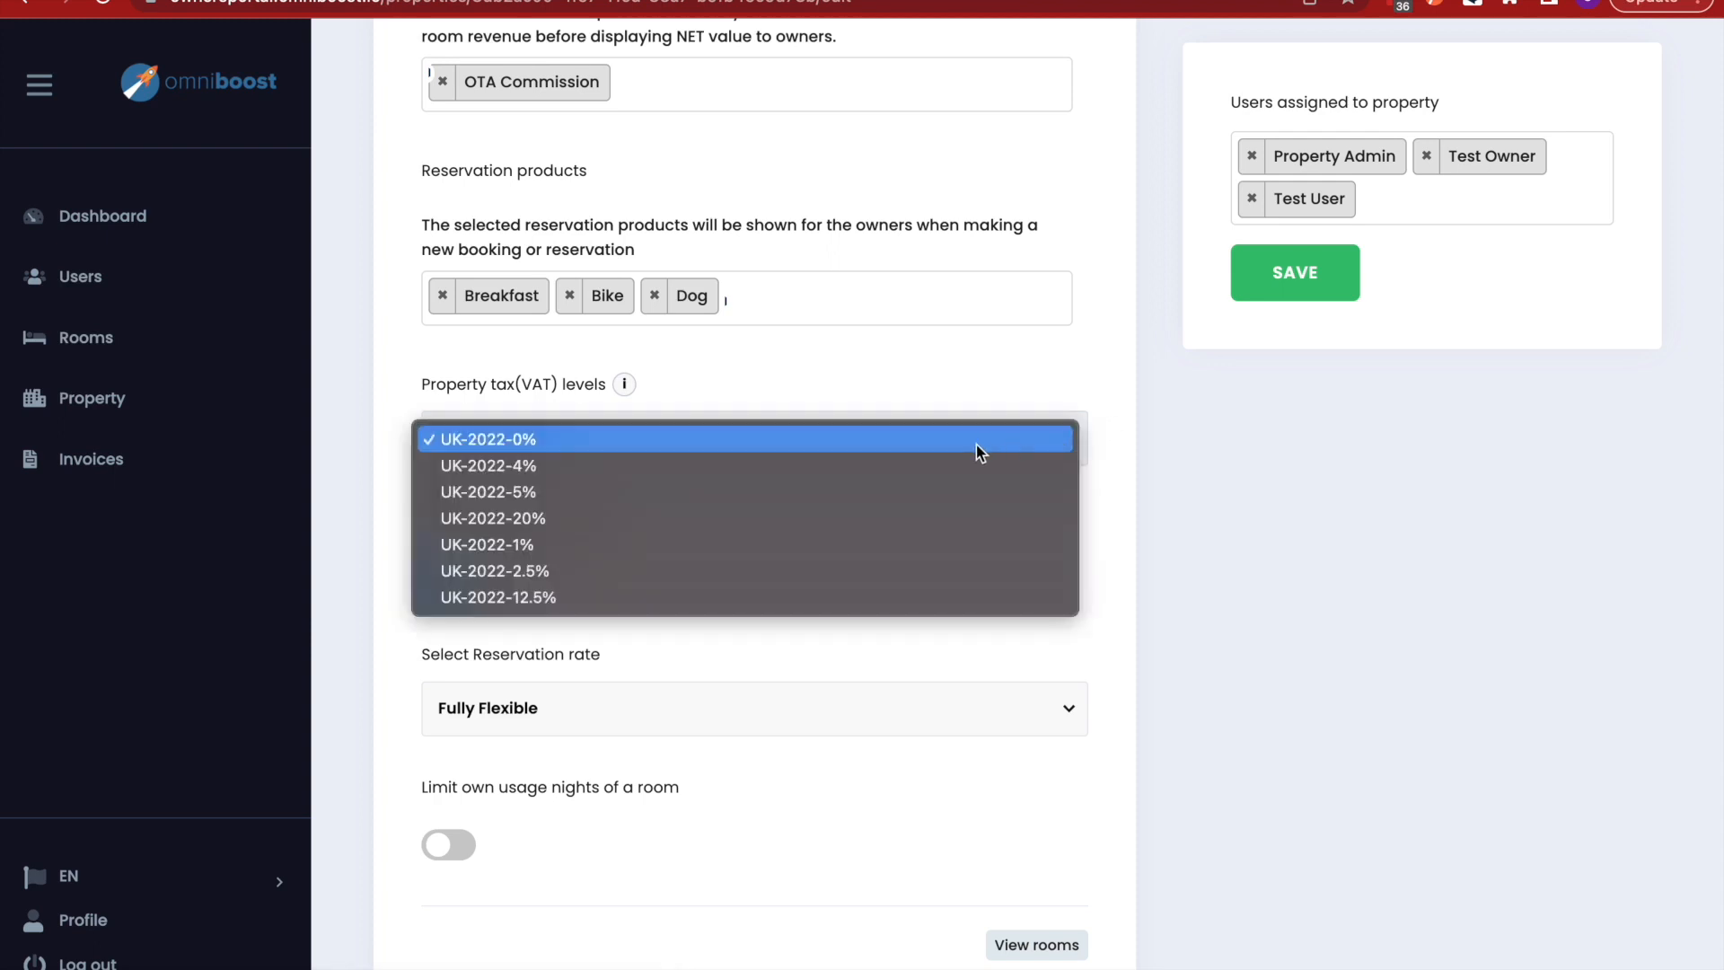
pyautogui.click(912, 438)
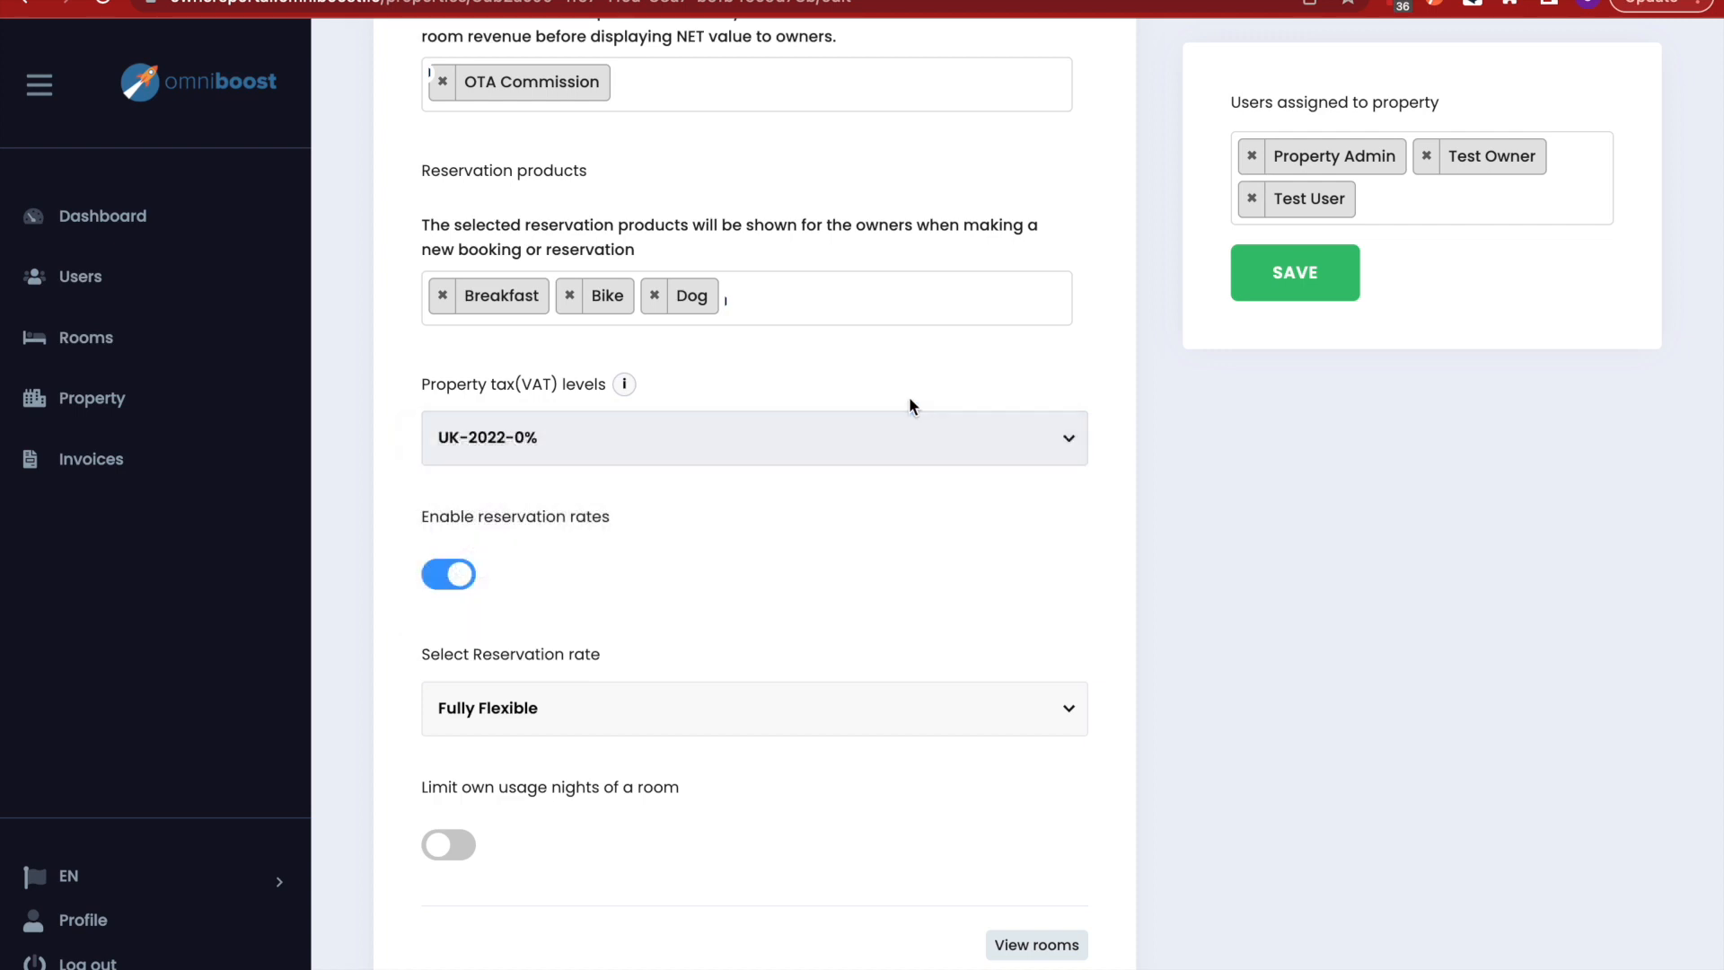
pyautogui.scroll(-2, 873, 562)
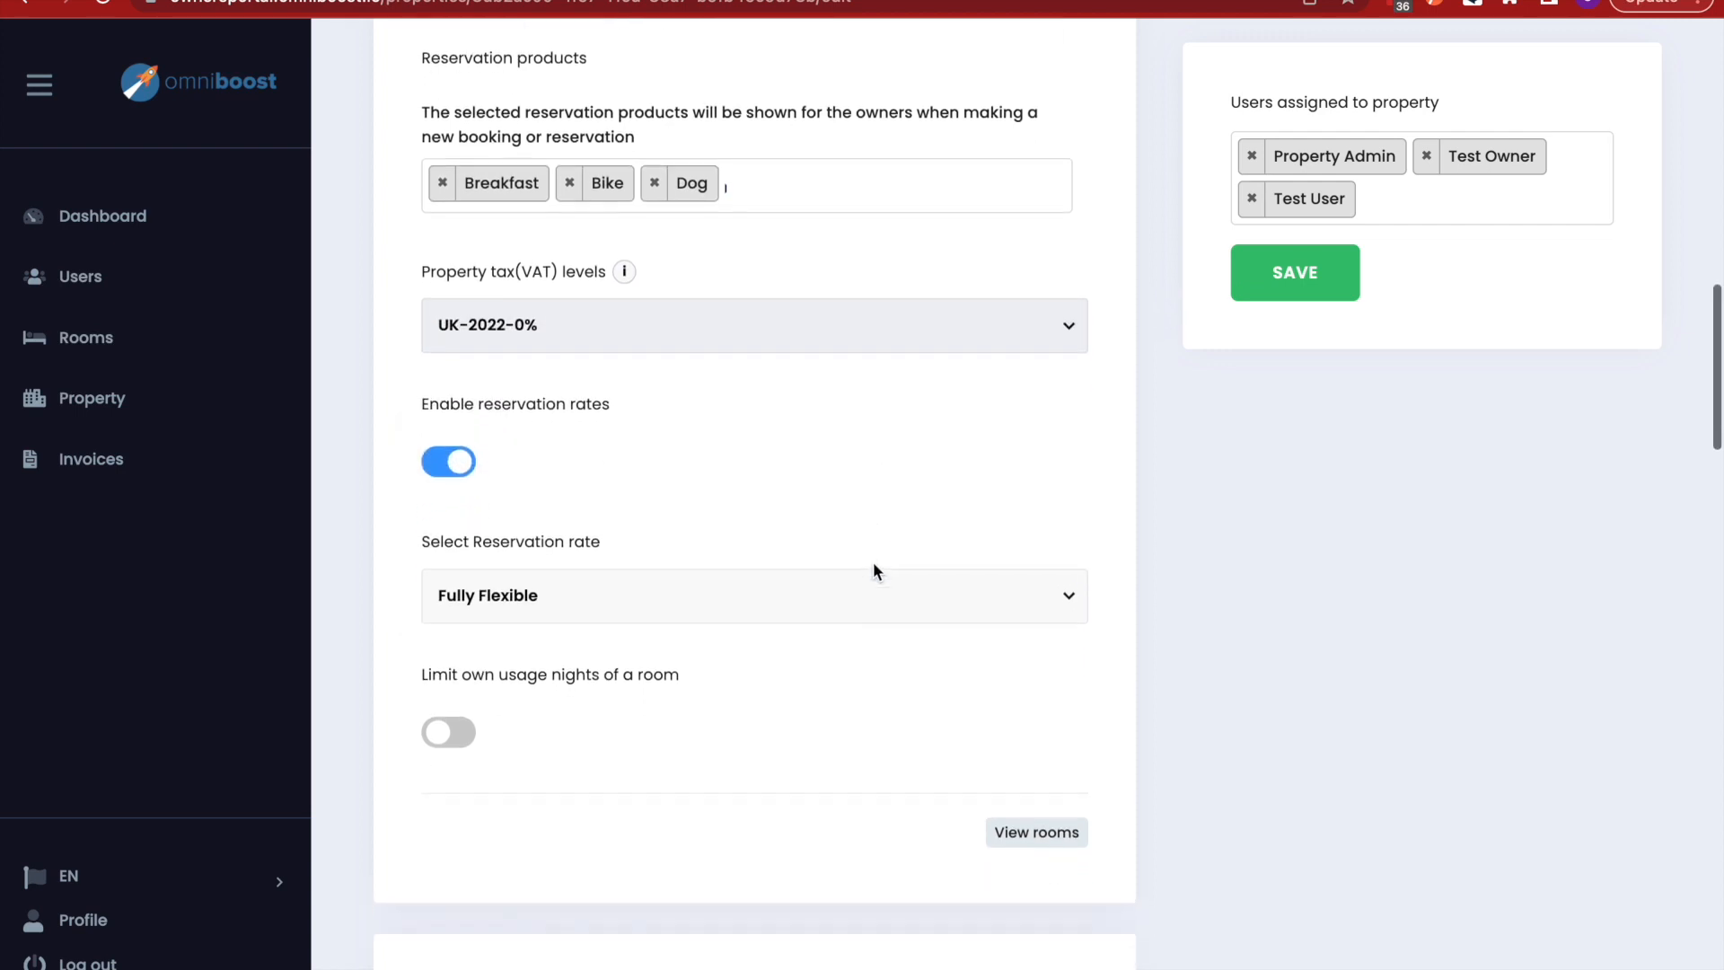
pyautogui.scroll(-2, 873, 562)
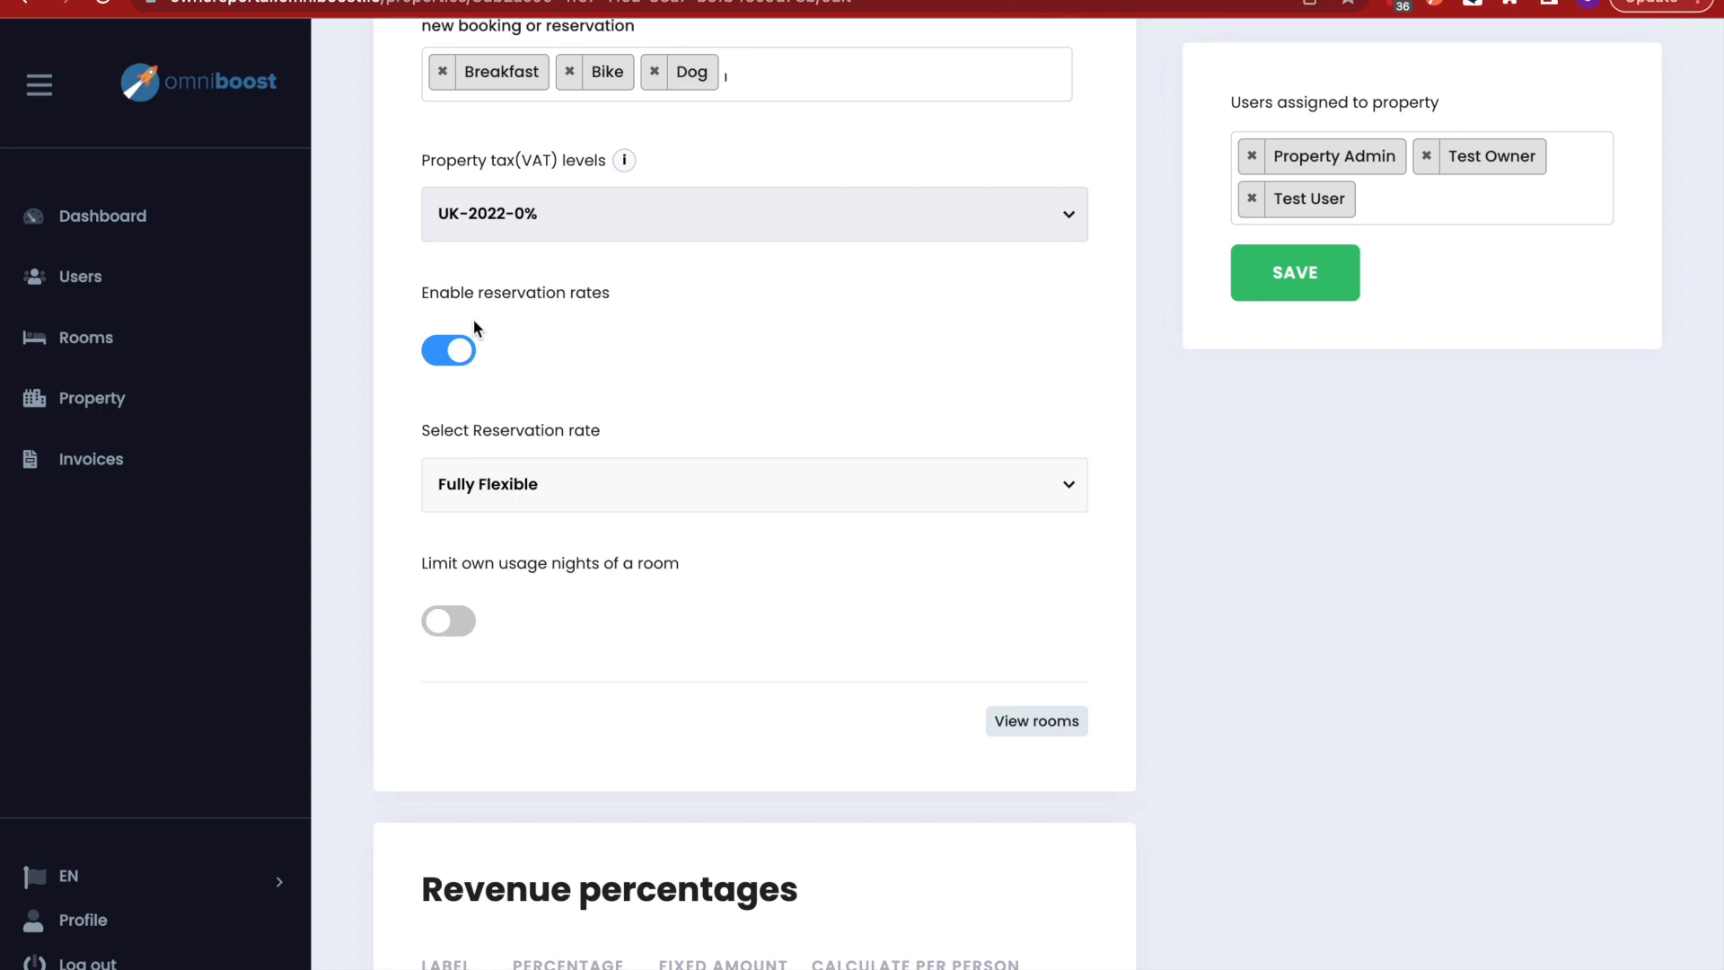
# - Re-enable reservation rates, keep Fully Flexible as the rate, and scroll to the own-usage limit
pyautogui.click(453, 351)
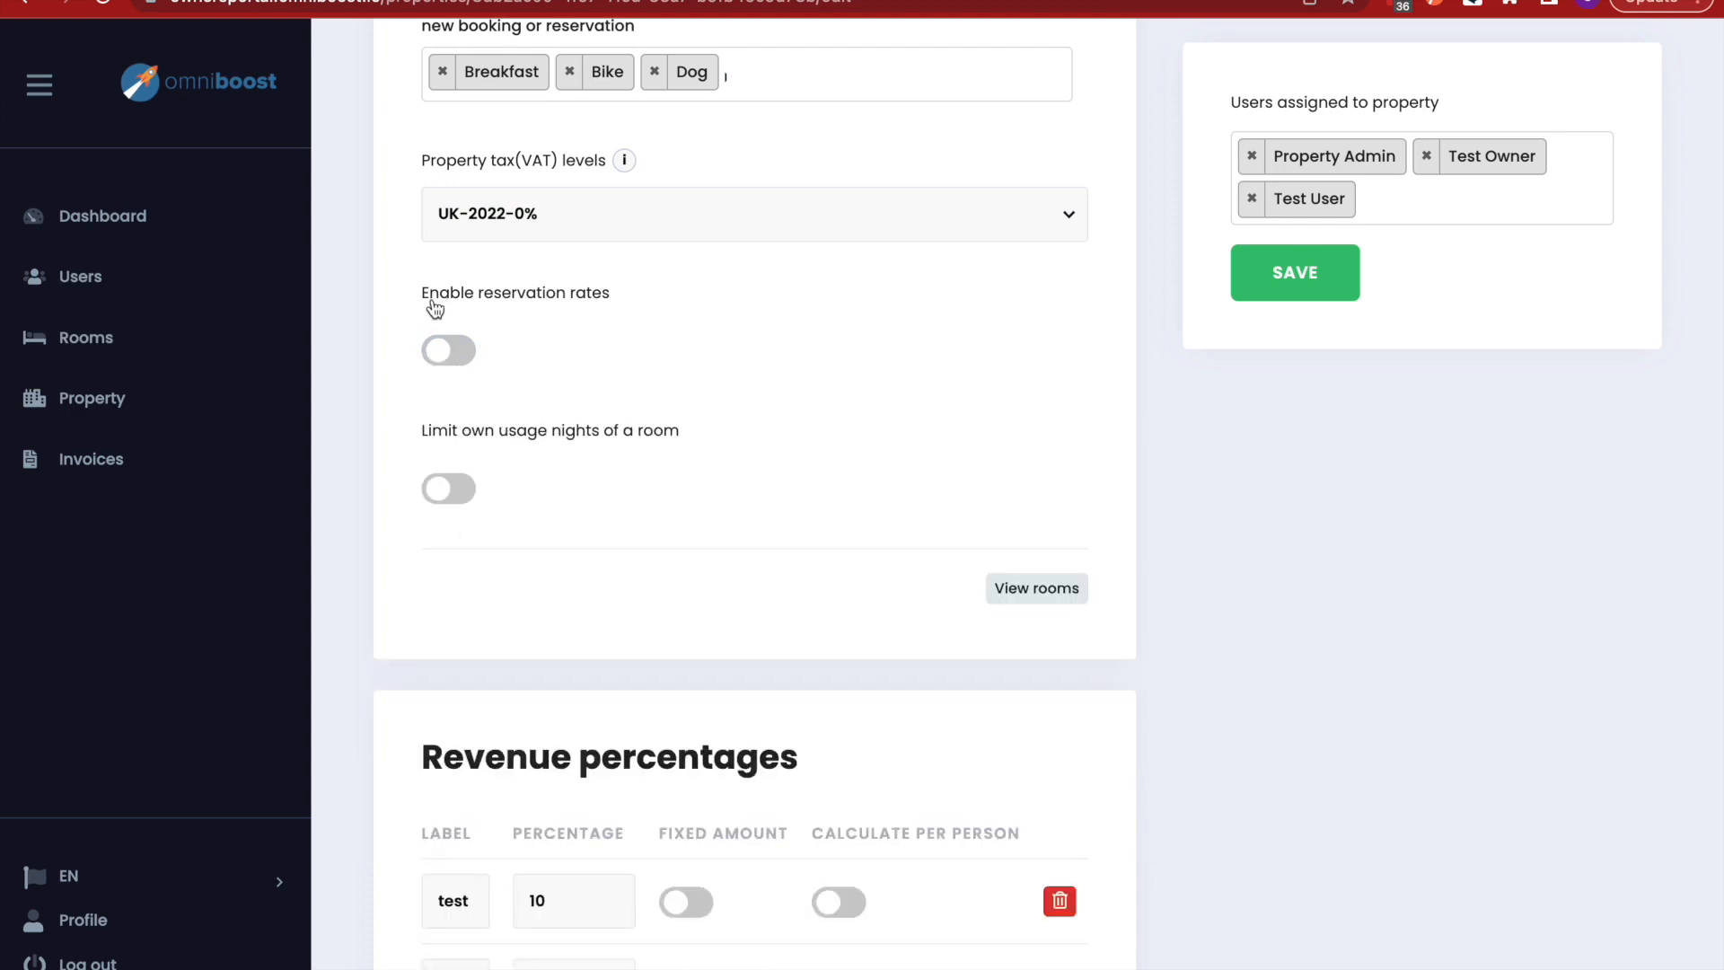
pyautogui.click(446, 361)
pyautogui.click(1068, 486)
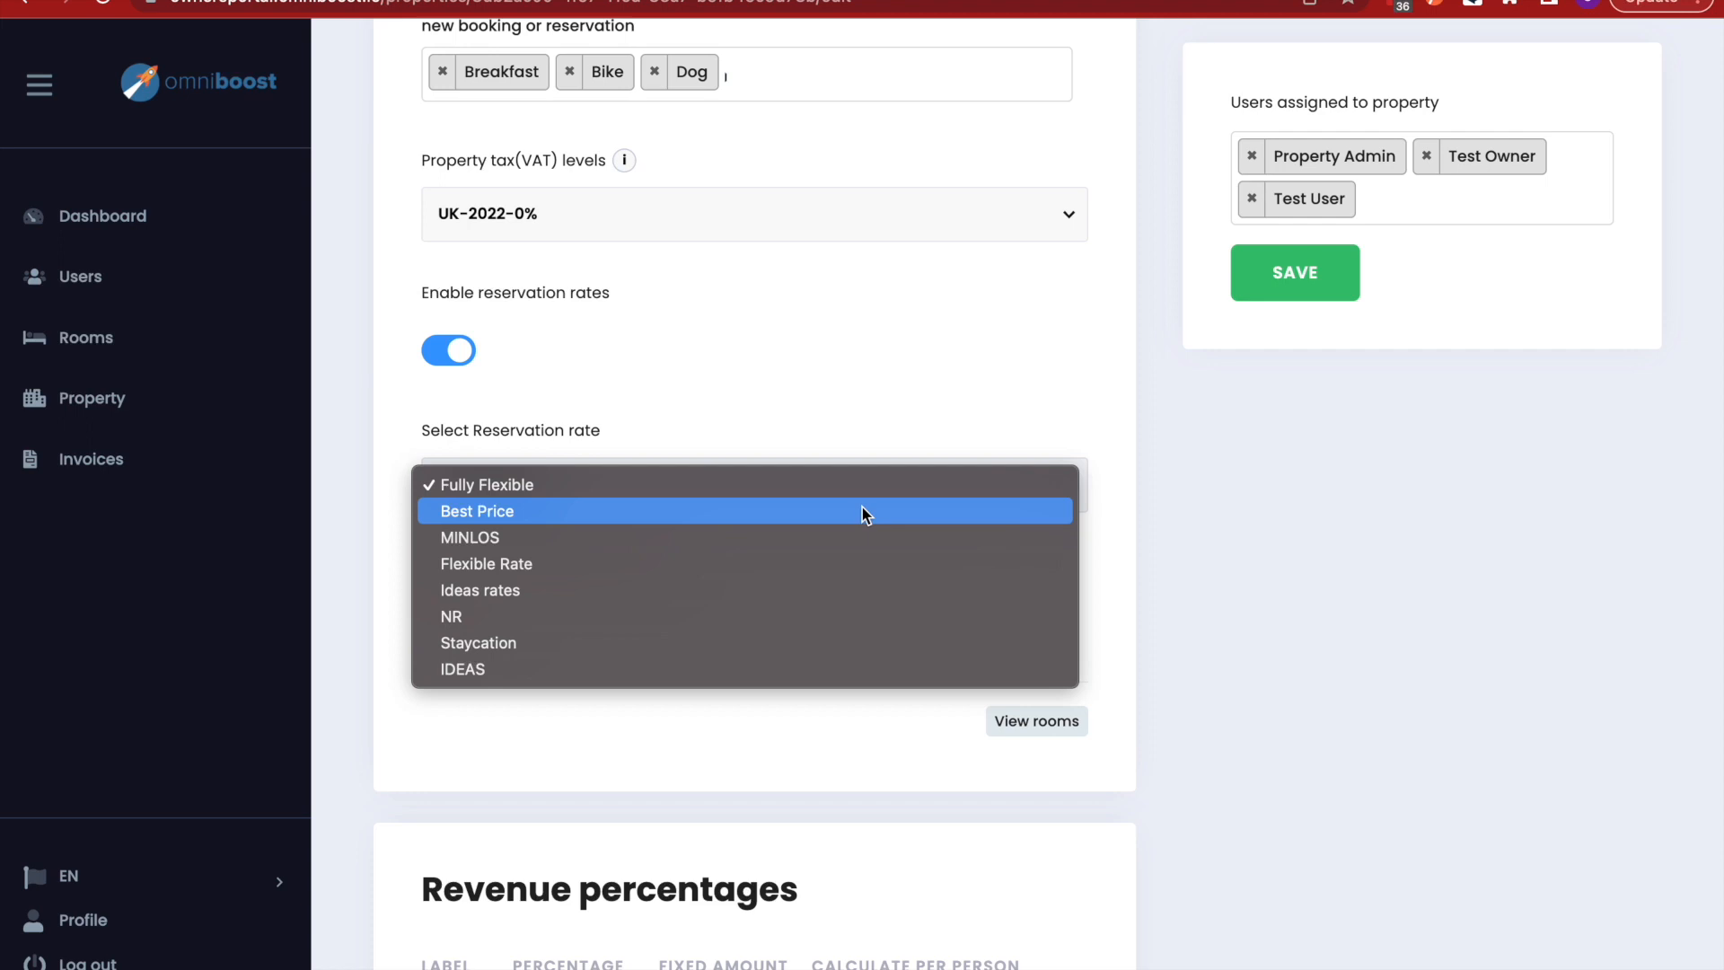
pyautogui.click(859, 409)
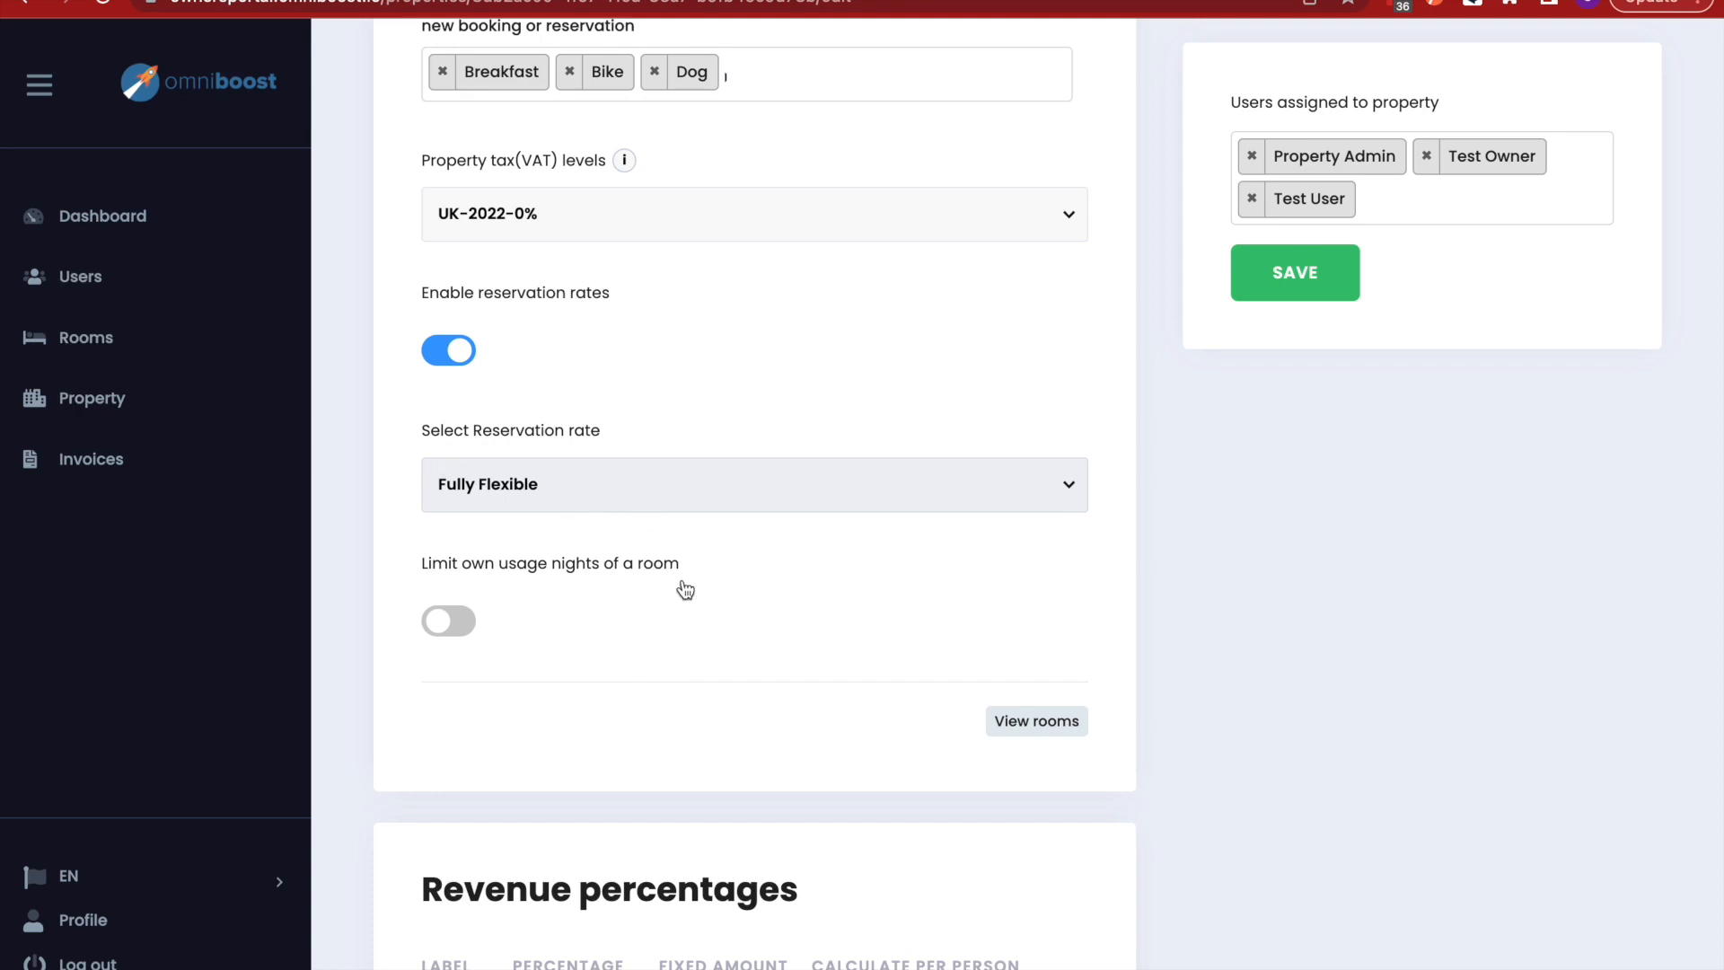
pyautogui.scroll(-1, 685, 589)
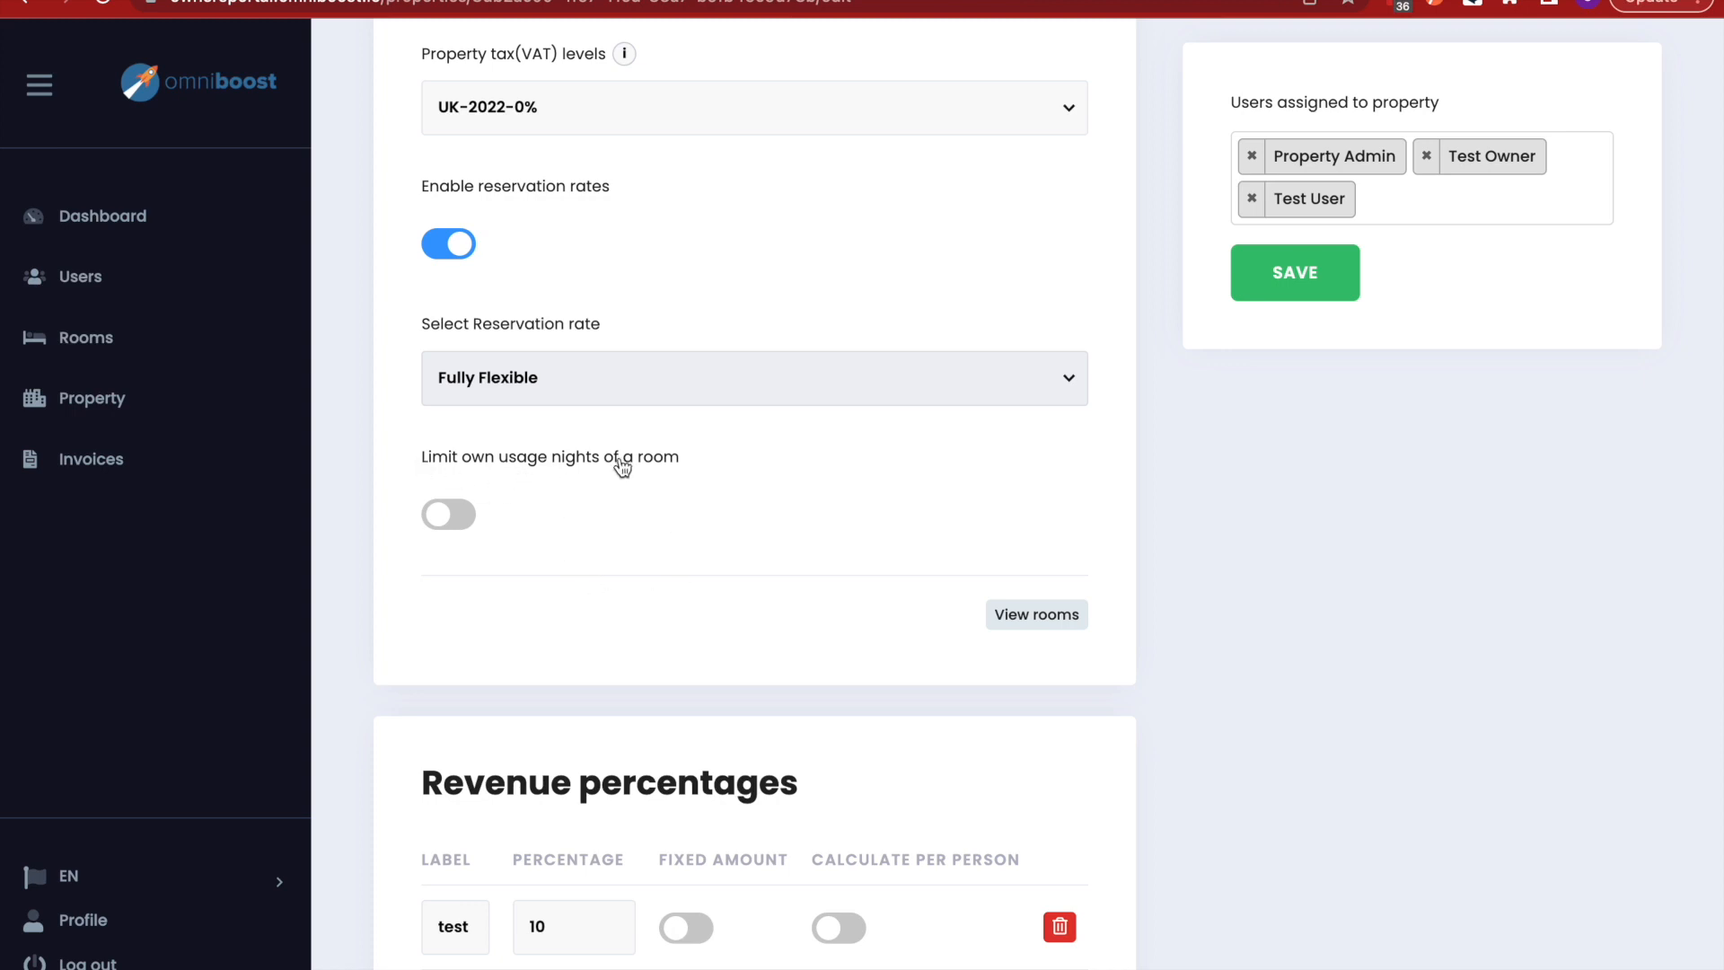
# - Turn on the own-usage night limit, enter 20 nights, then delete the count again
pyautogui.click(446, 514)
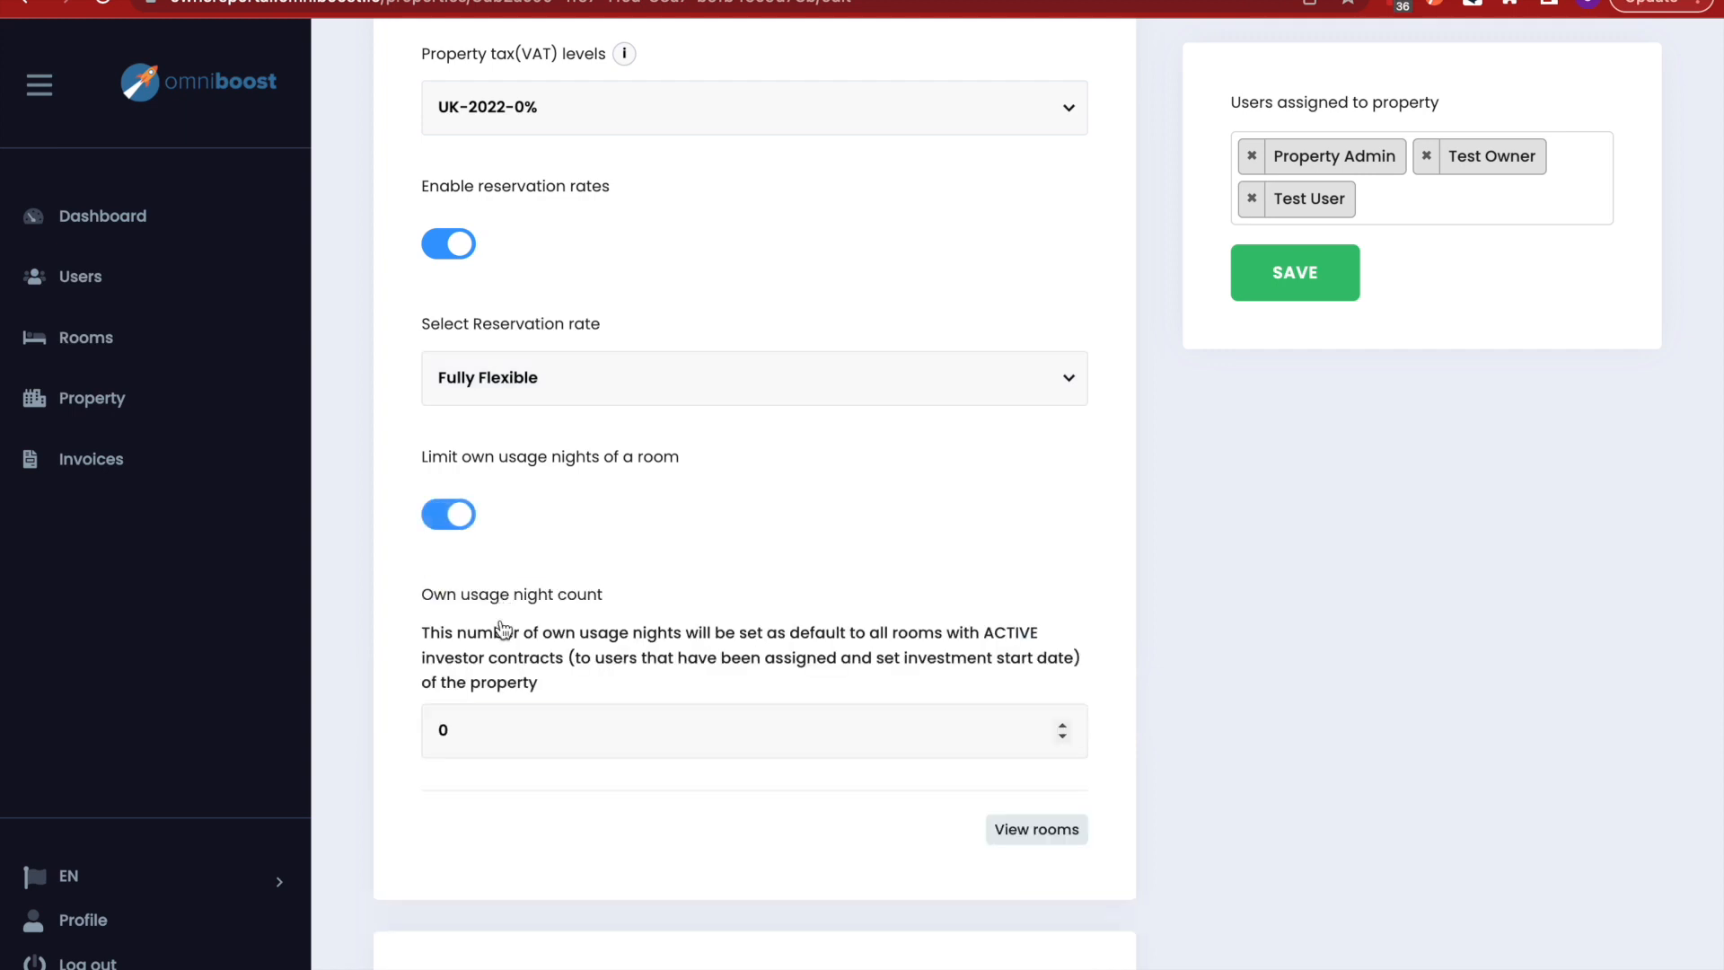
pyautogui.click(475, 733)
pyautogui.press('BackSpace')
pyautogui.write('20')
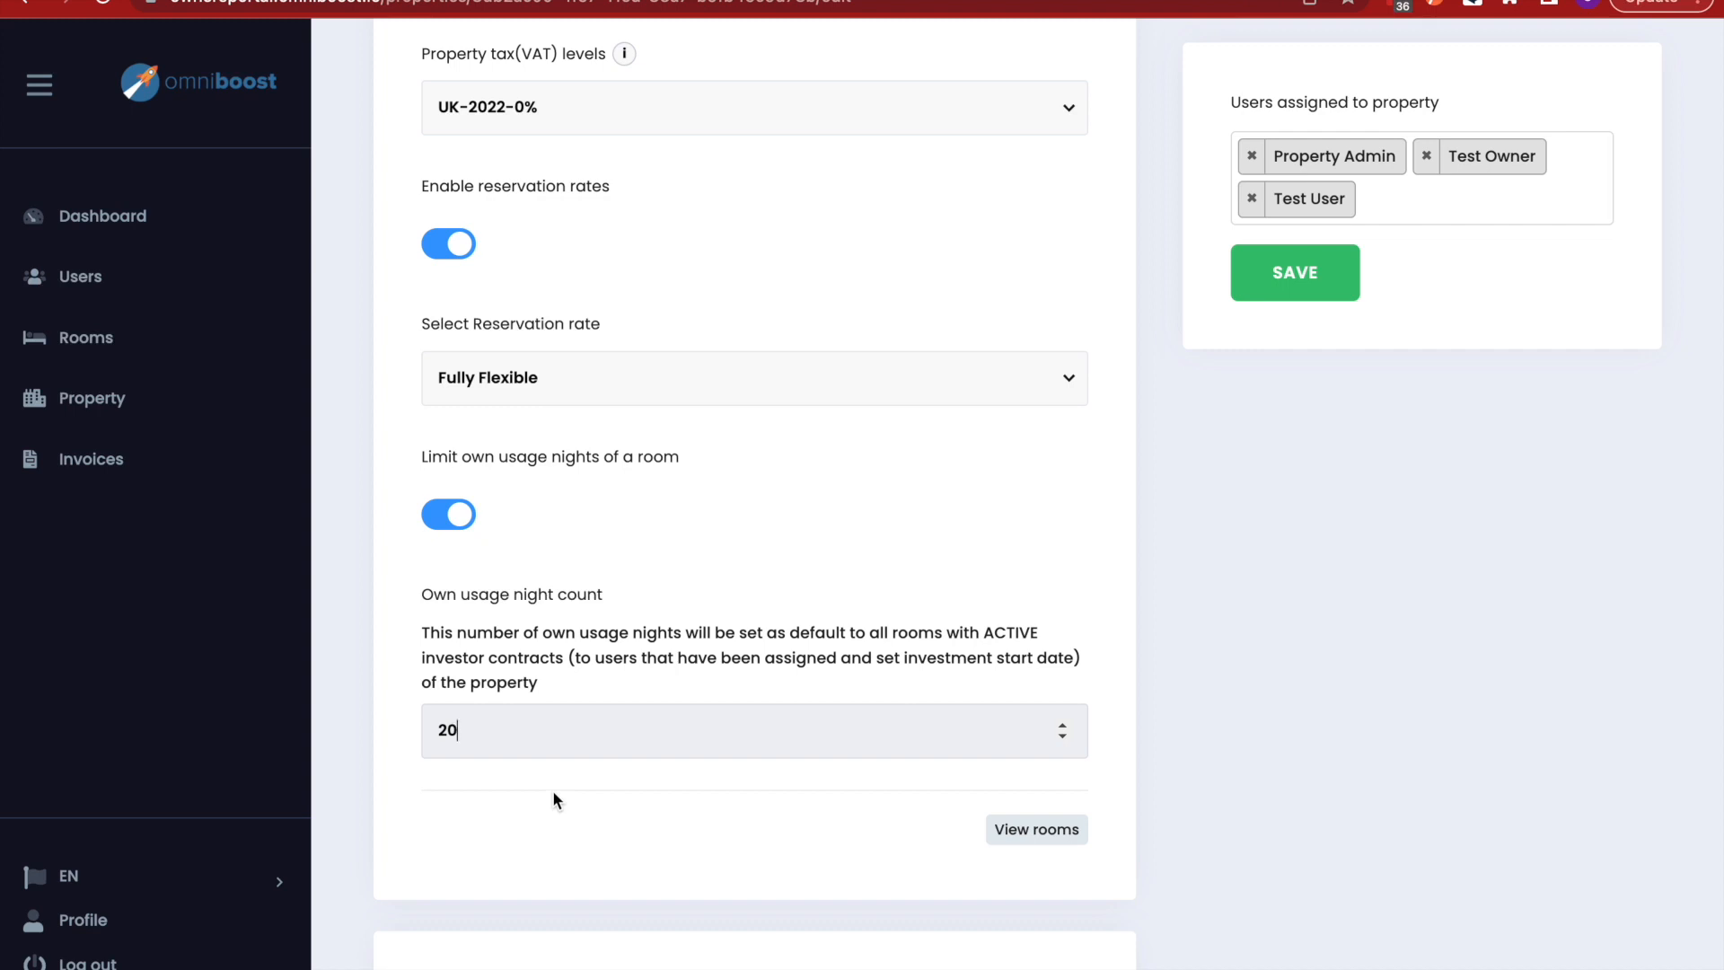
pyautogui.press('BackSpace')
pyautogui.press('BackSpace')
pyautogui.scroll(-1, 716, 828)
pyautogui.scroll(-7, 715, 834)
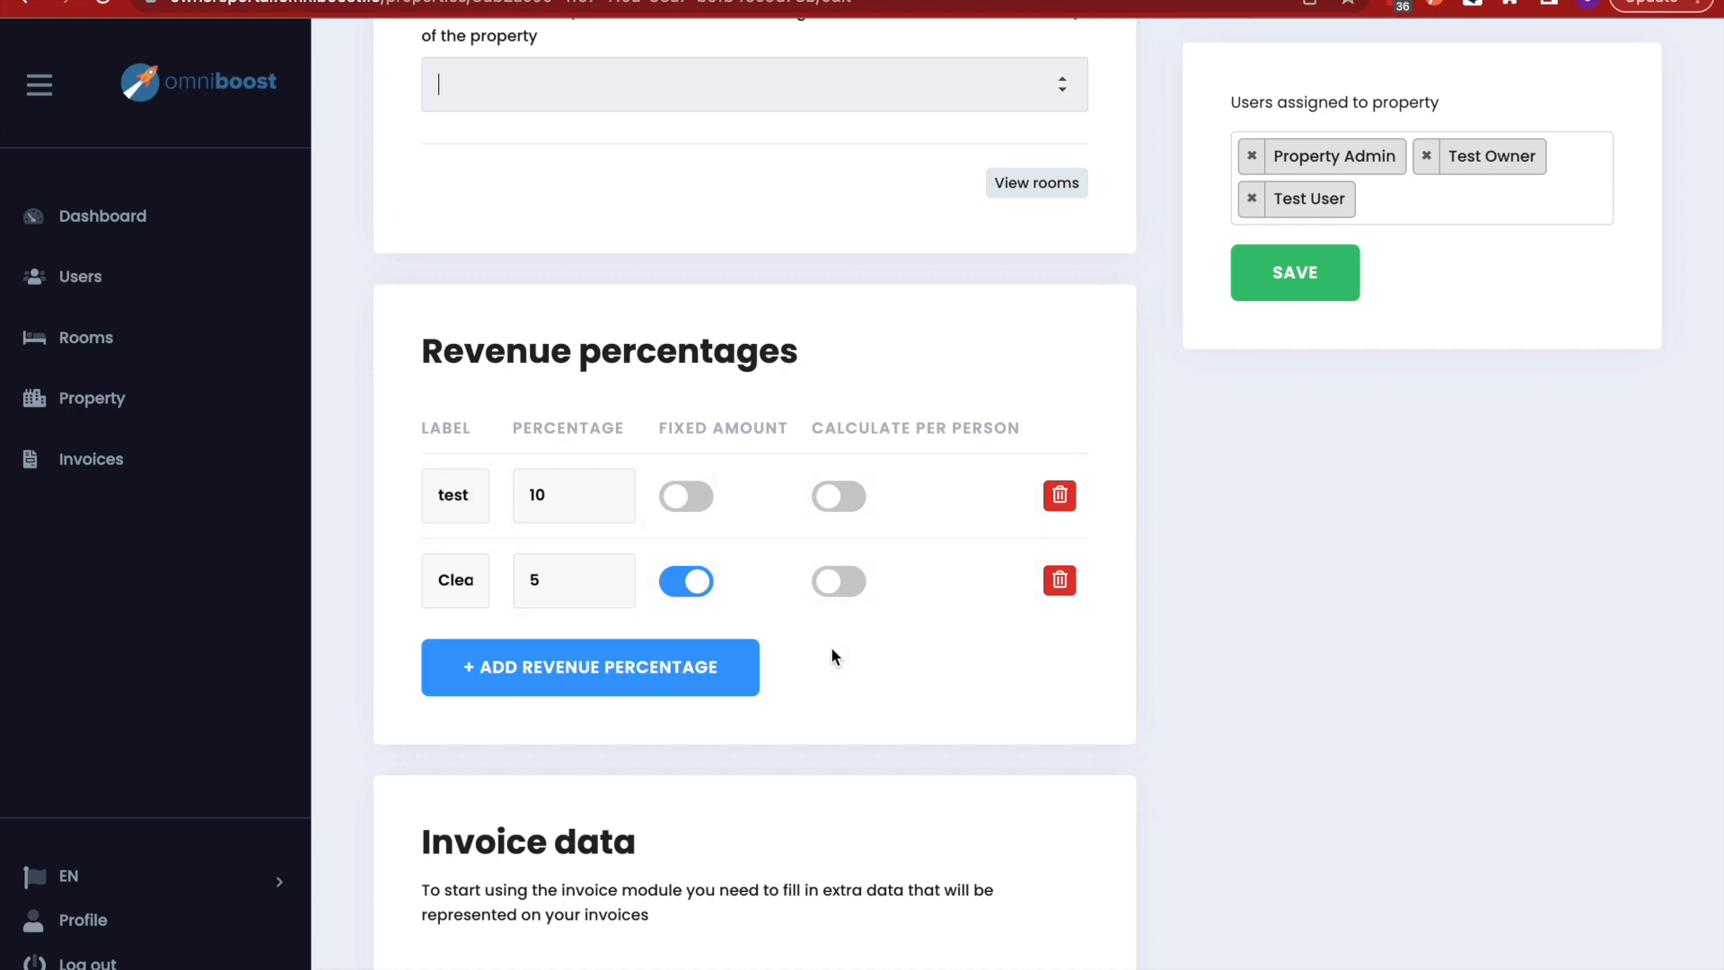
pyautogui.scroll(-9, 831, 646)
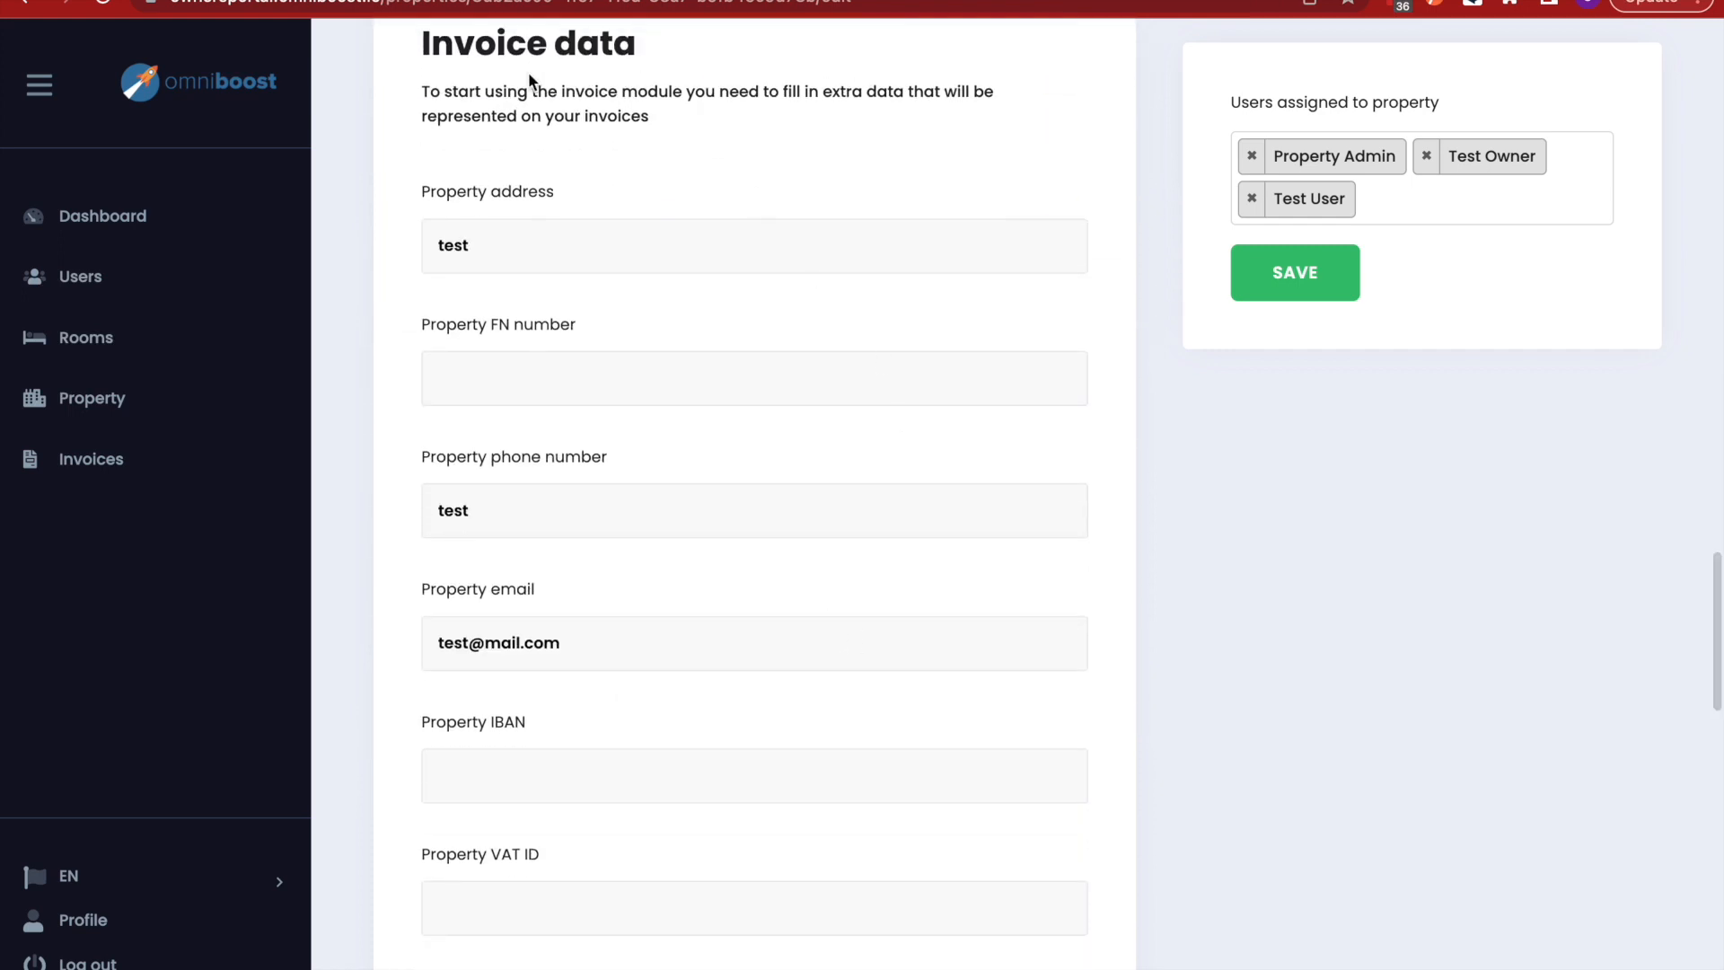
pyautogui.scroll(-1, 905, 736)
pyautogui.scroll(-2, 904, 738)
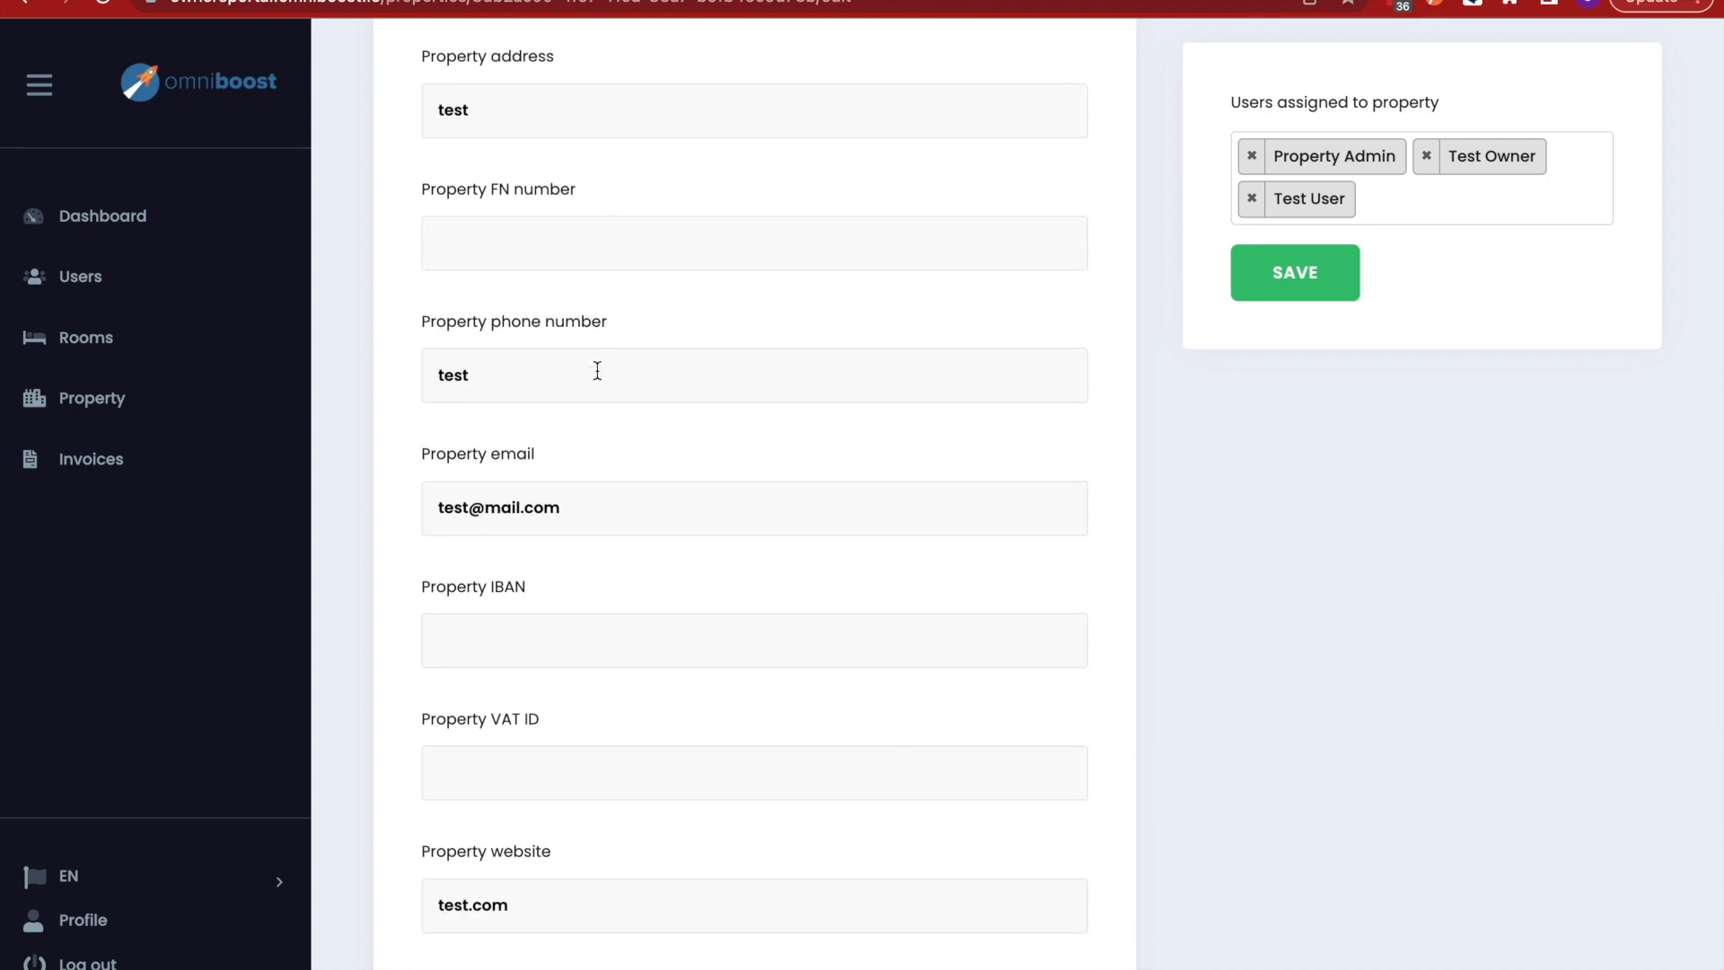
pyautogui.scroll(-1, 579, 687)
pyautogui.scroll(-2, 575, 684)
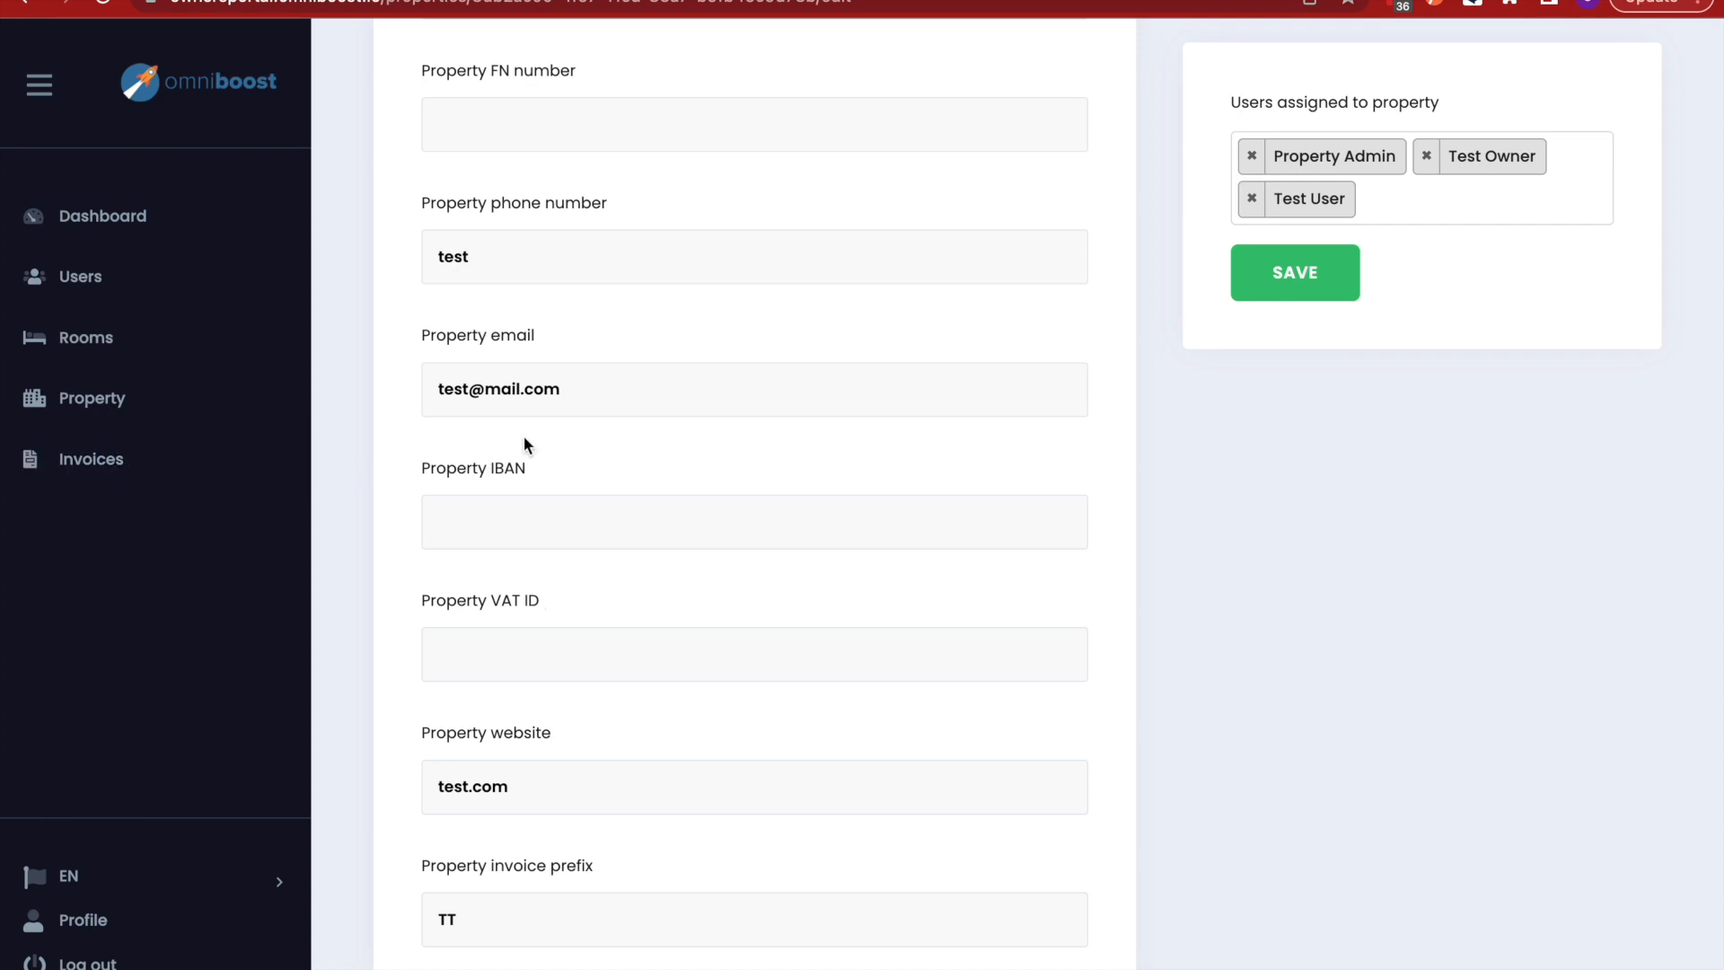
pyautogui.scroll(-3, 524, 444)
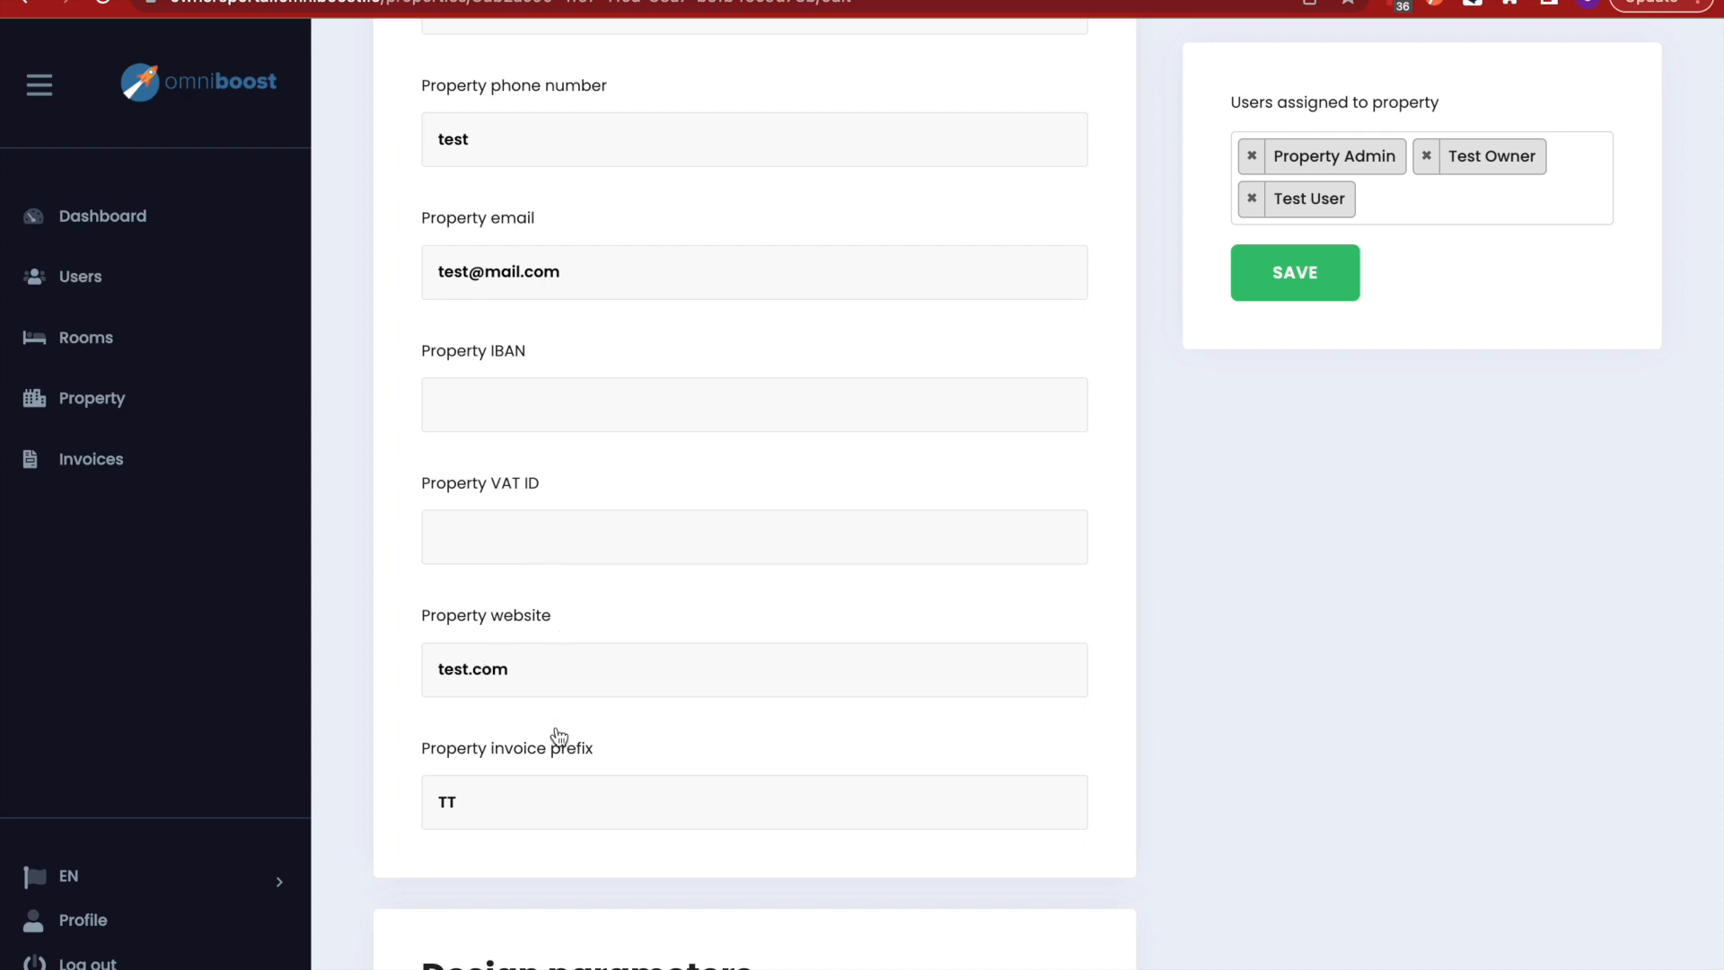
pyautogui.scroll(5, 680, 651)
pyautogui.scroll(-5, 680, 651)
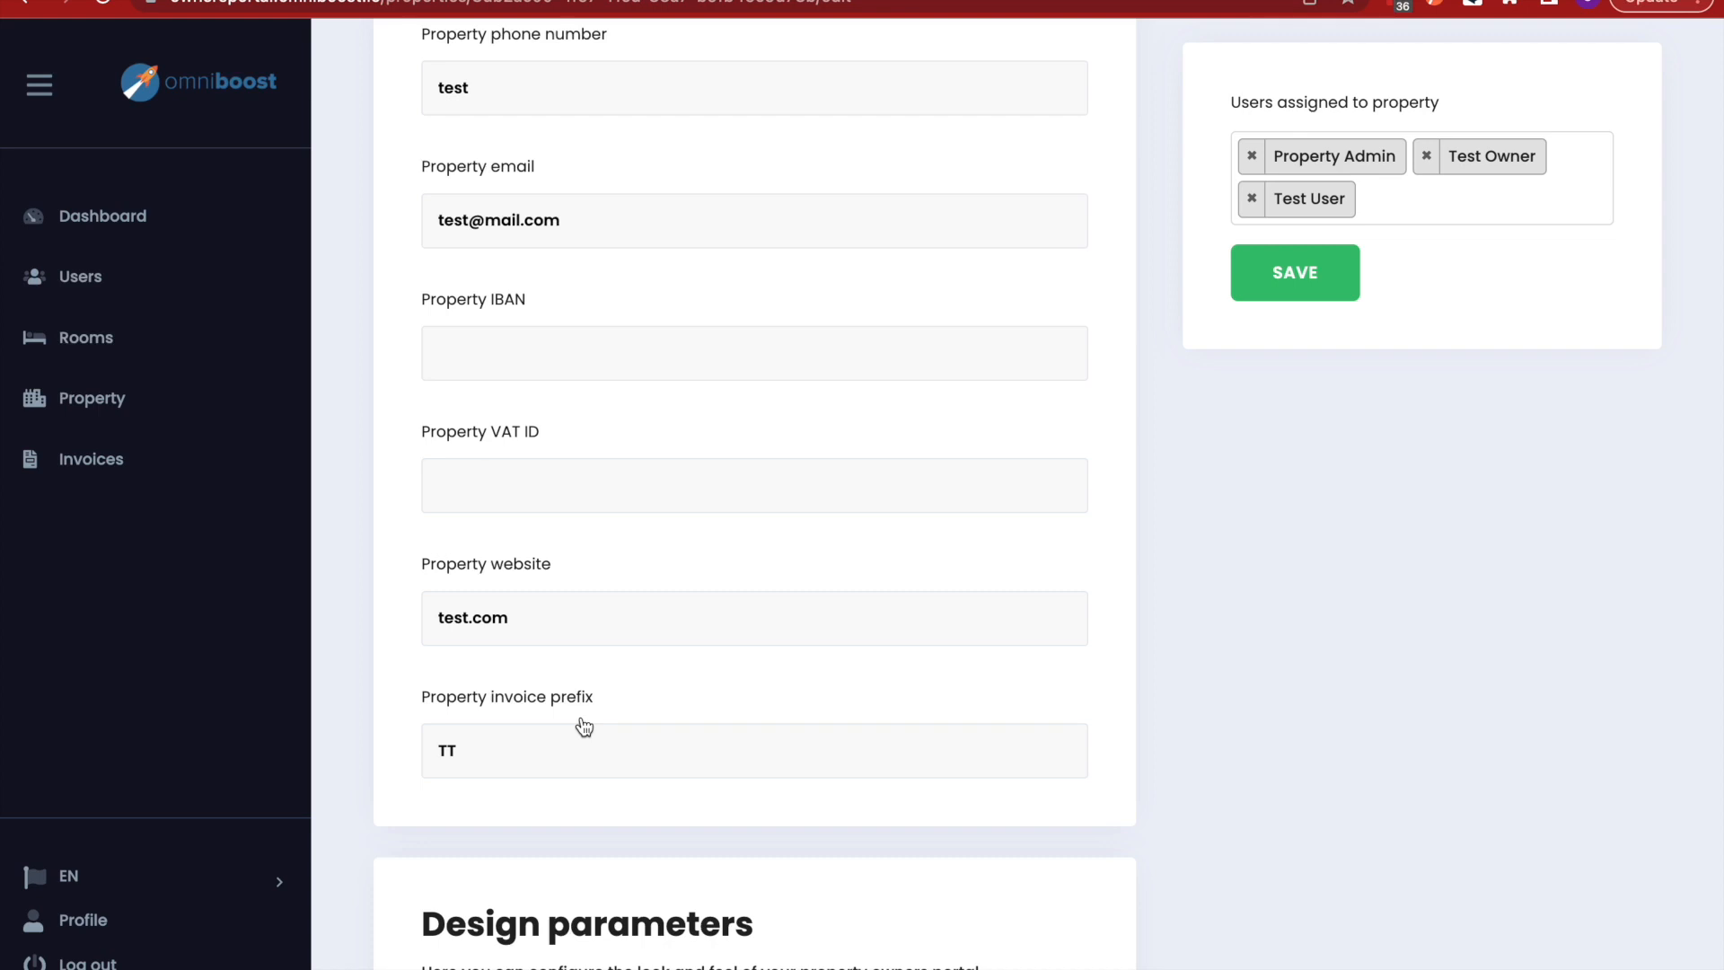
pyautogui.scroll(1, 586, 741)
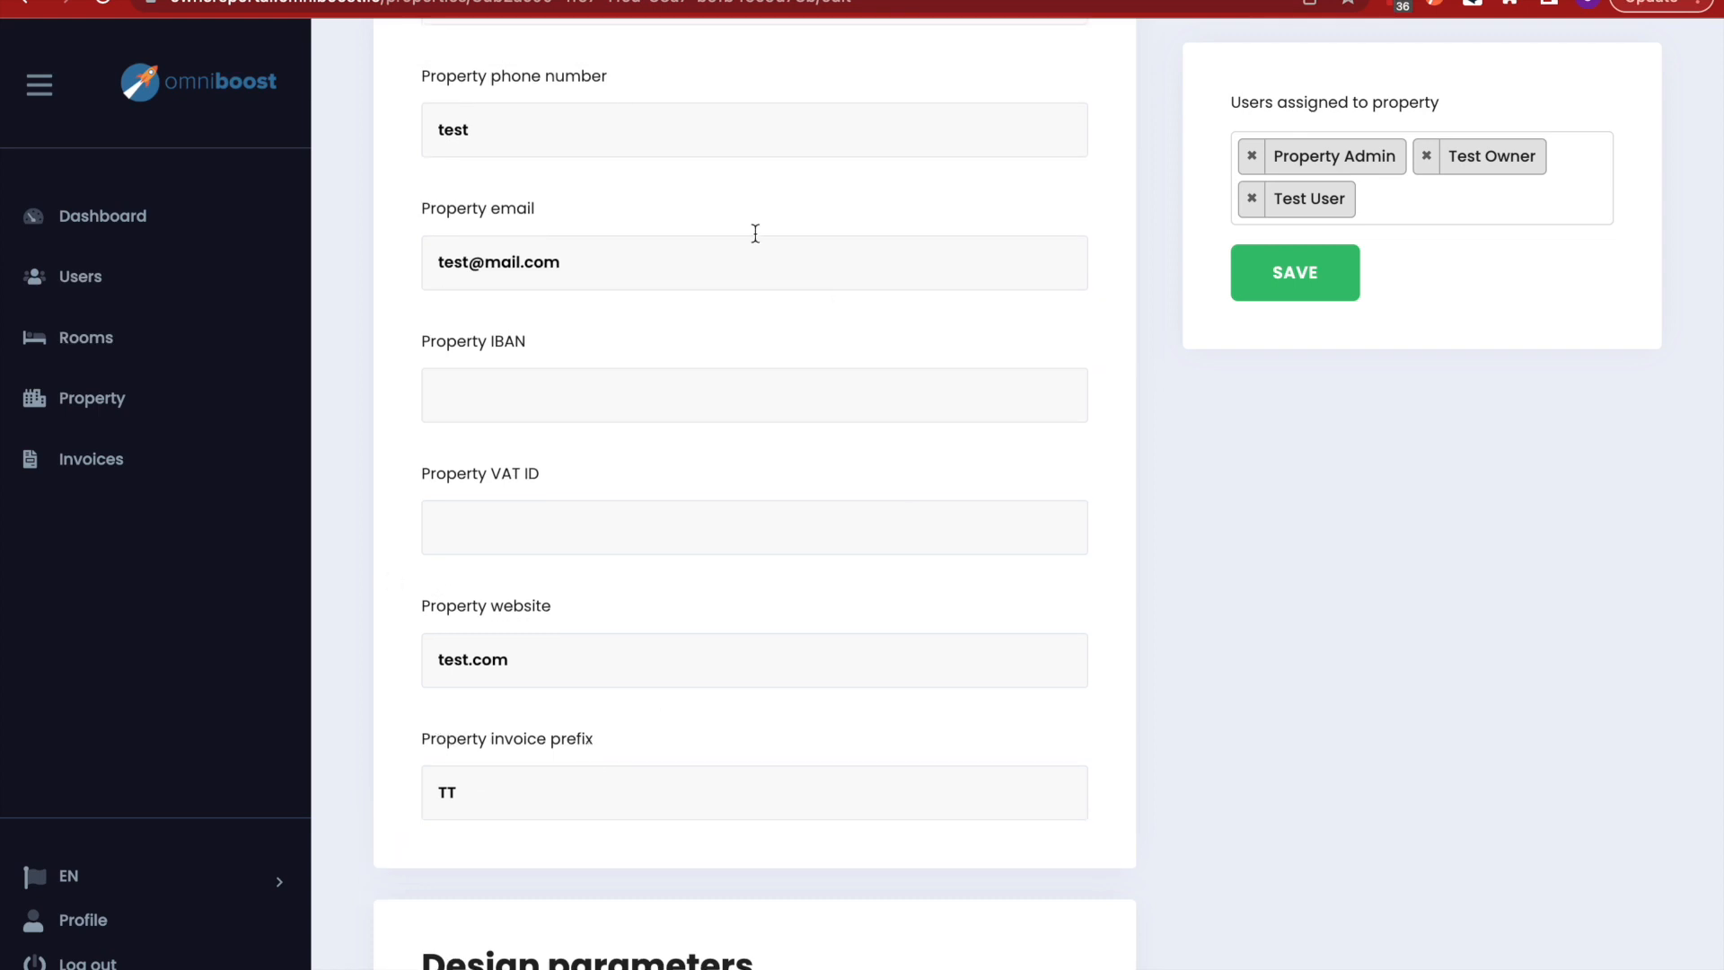
pyautogui.scroll(-2, 554, 735)
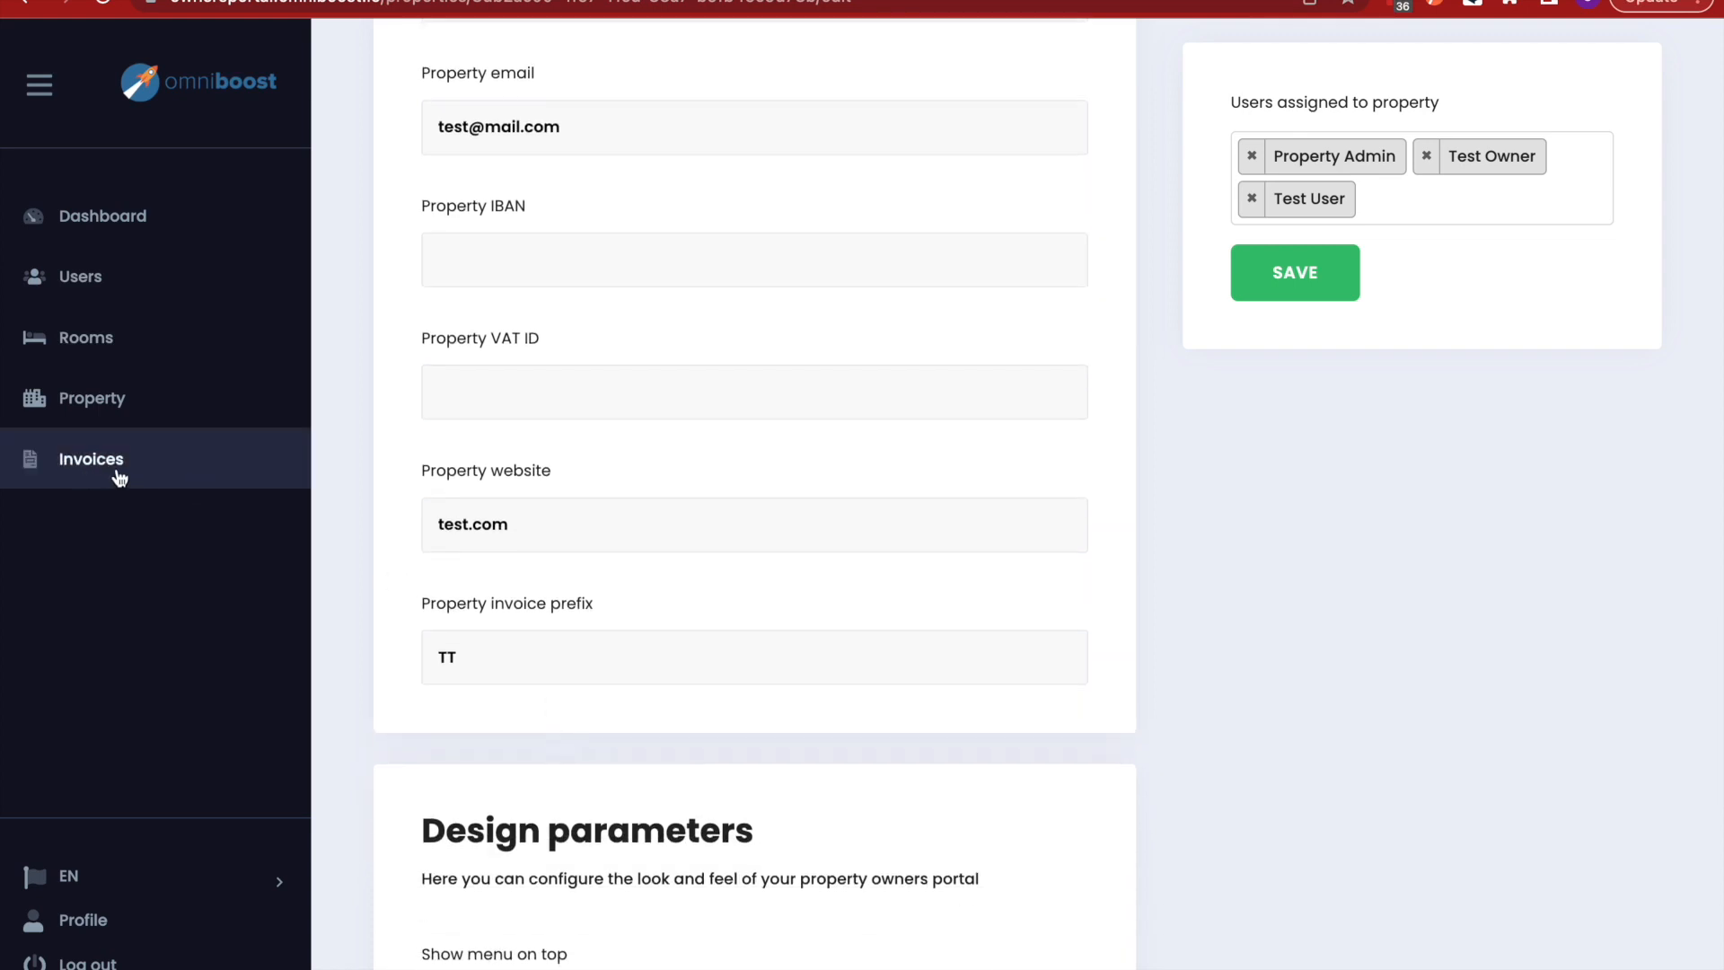
pyautogui.scroll(-3, 643, 628)
pyautogui.scroll(-5, 643, 624)
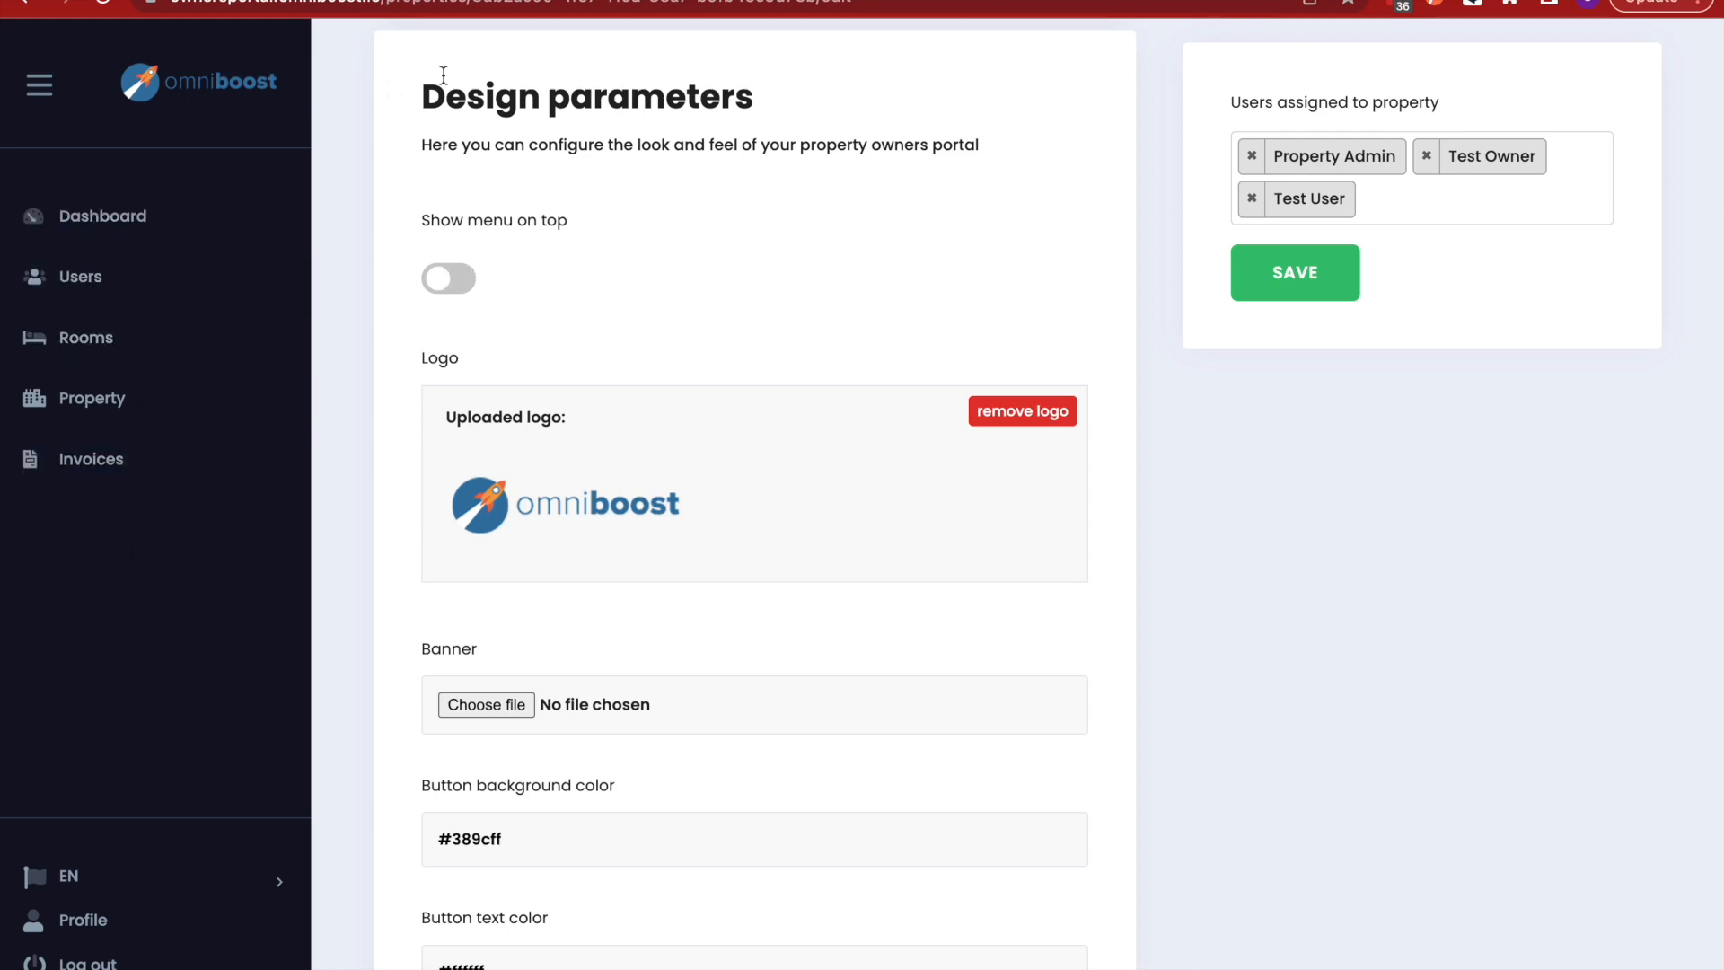
pyautogui.scroll(-4, 676, 466)
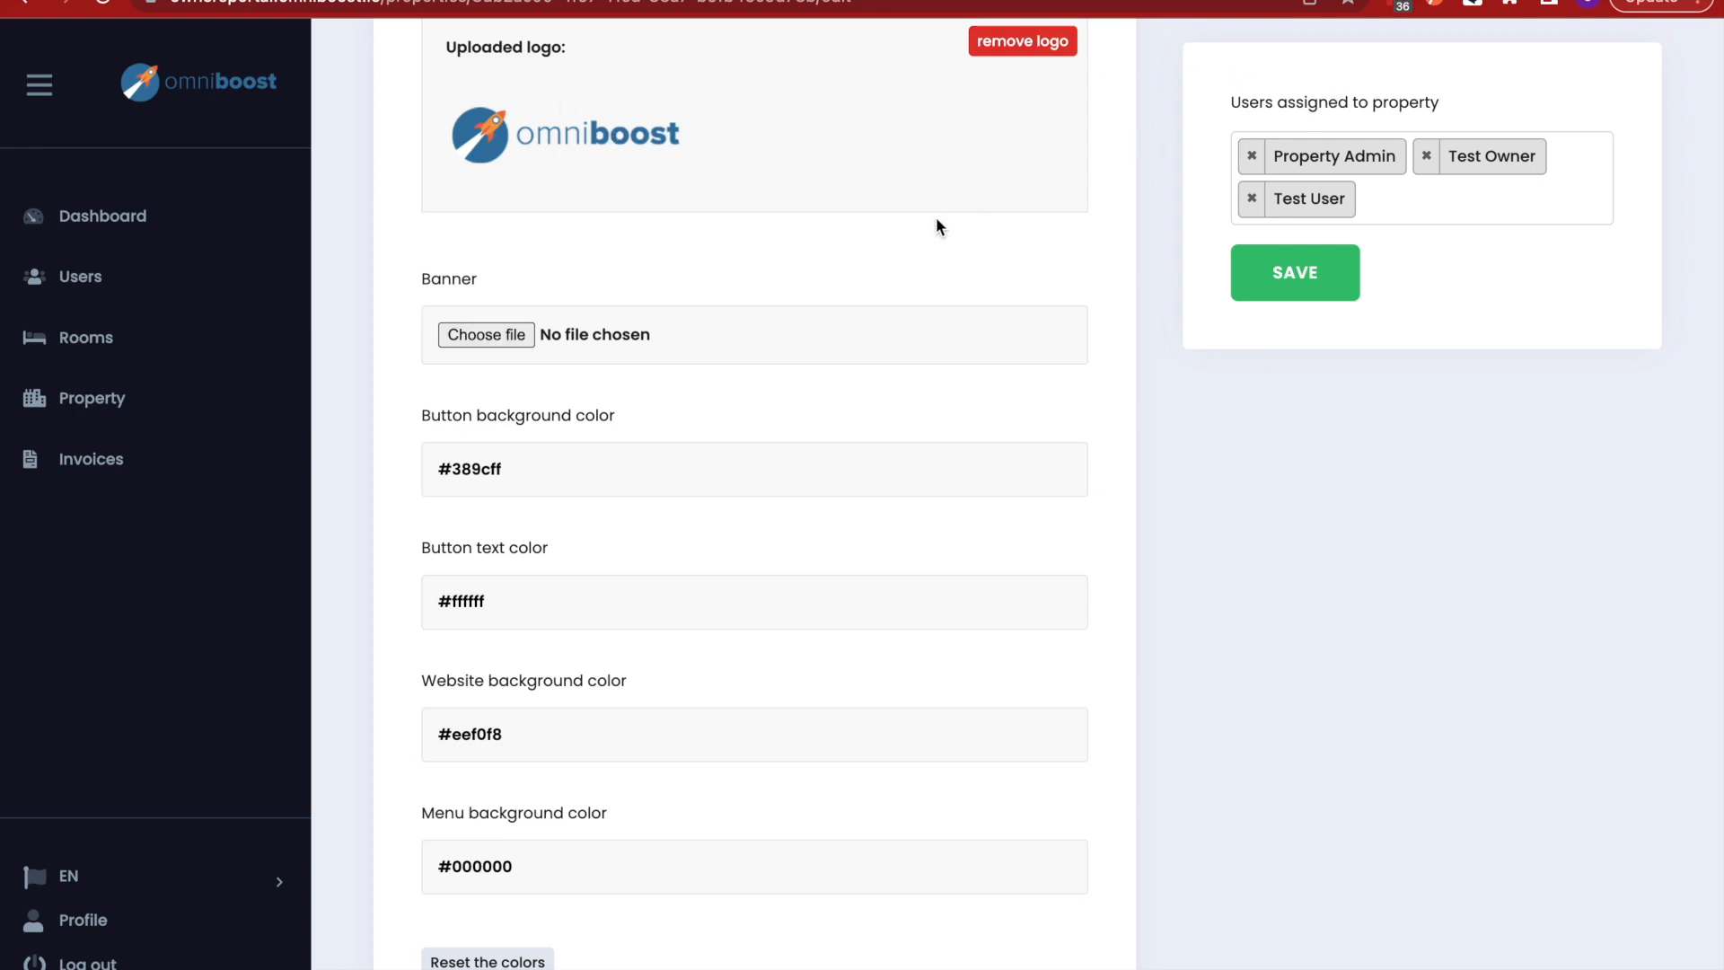
pyautogui.scroll(-2, 688, 774)
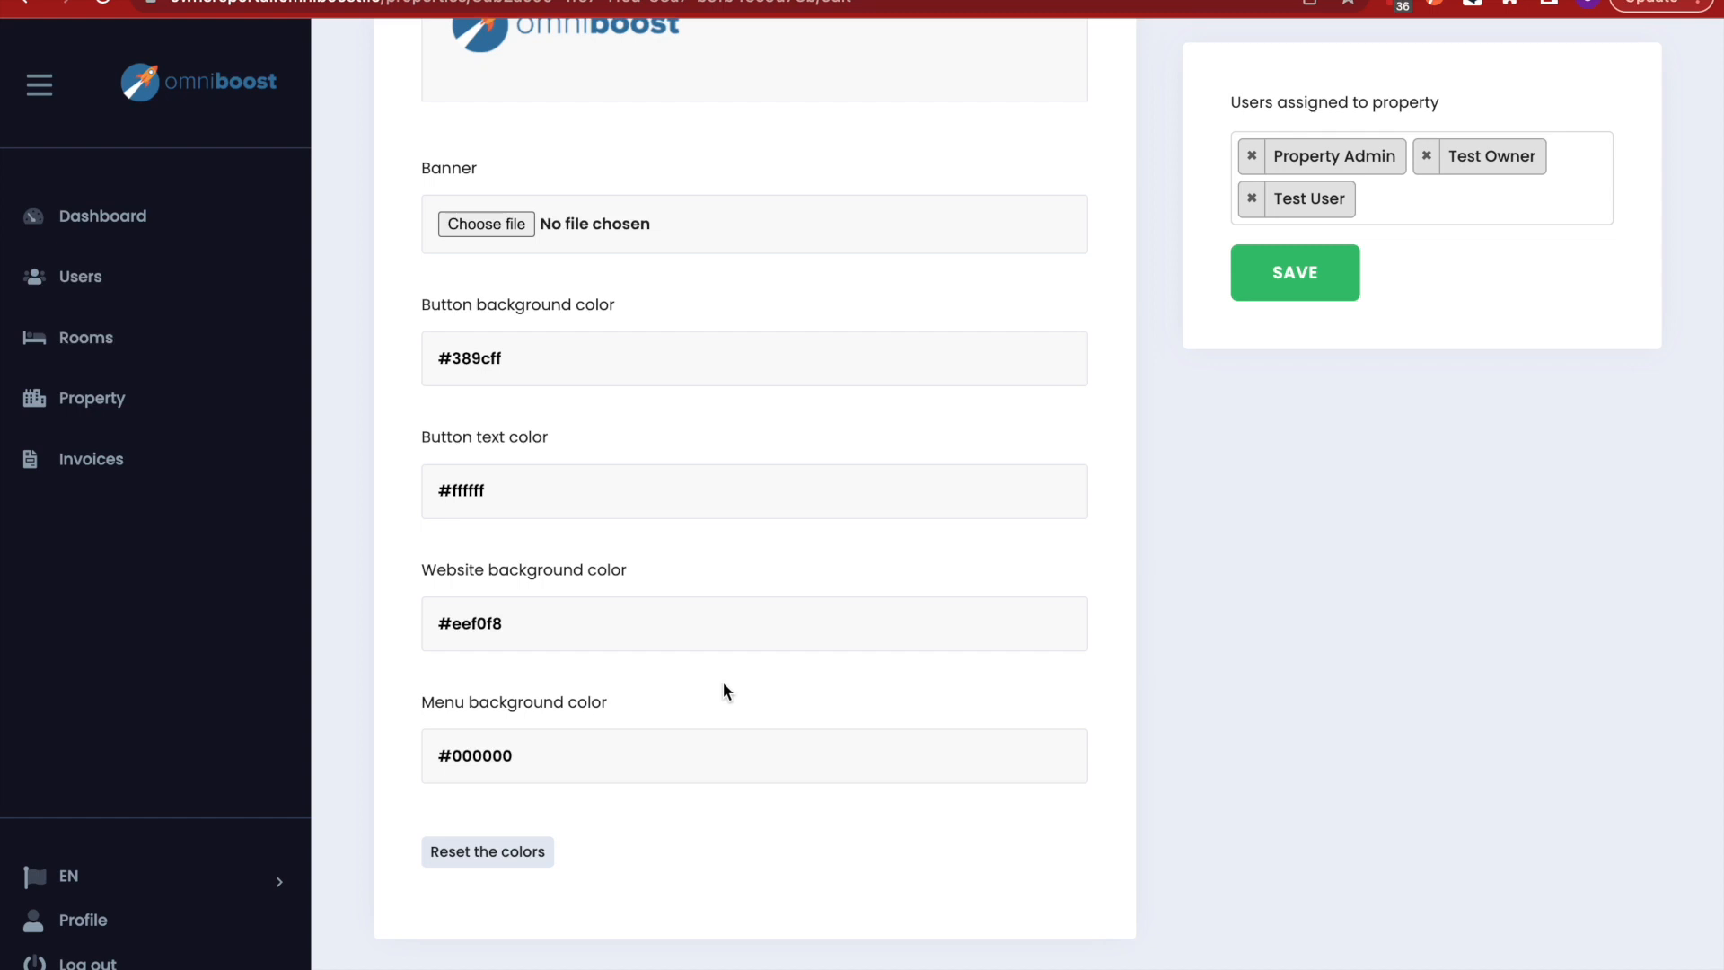
# - Review the users assignable to the property in the Users assigned dropdown
pyautogui.scroll(15, 725, 689)
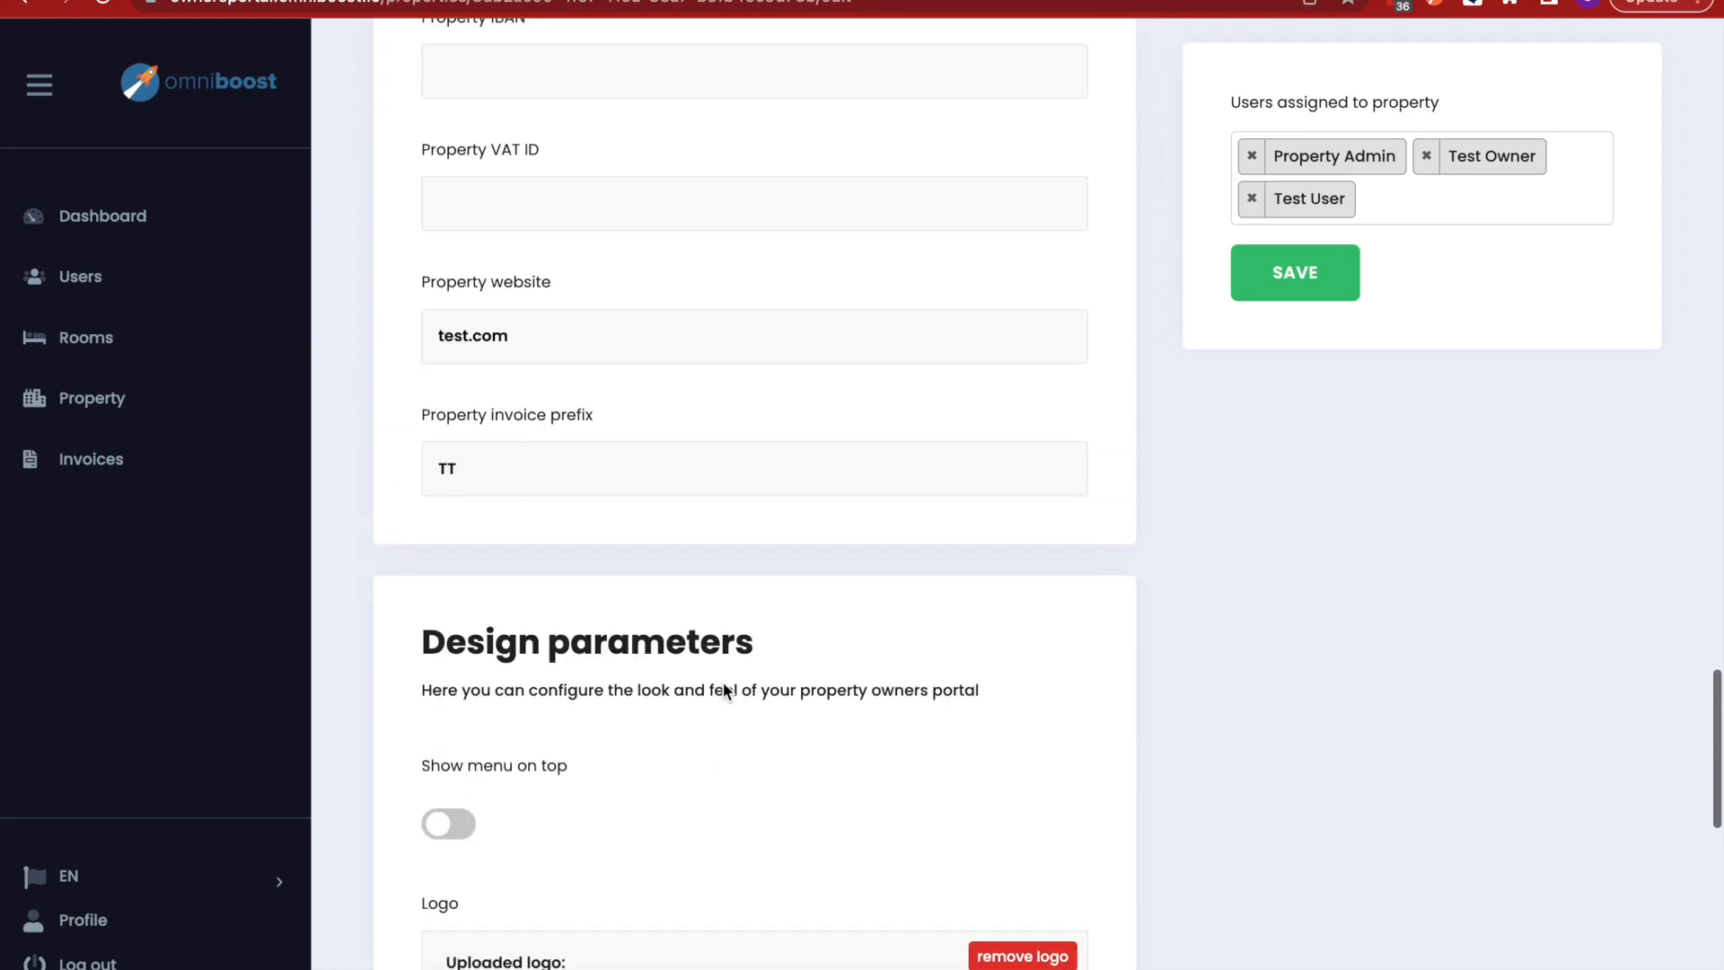
pyautogui.scroll(15, 724, 681)
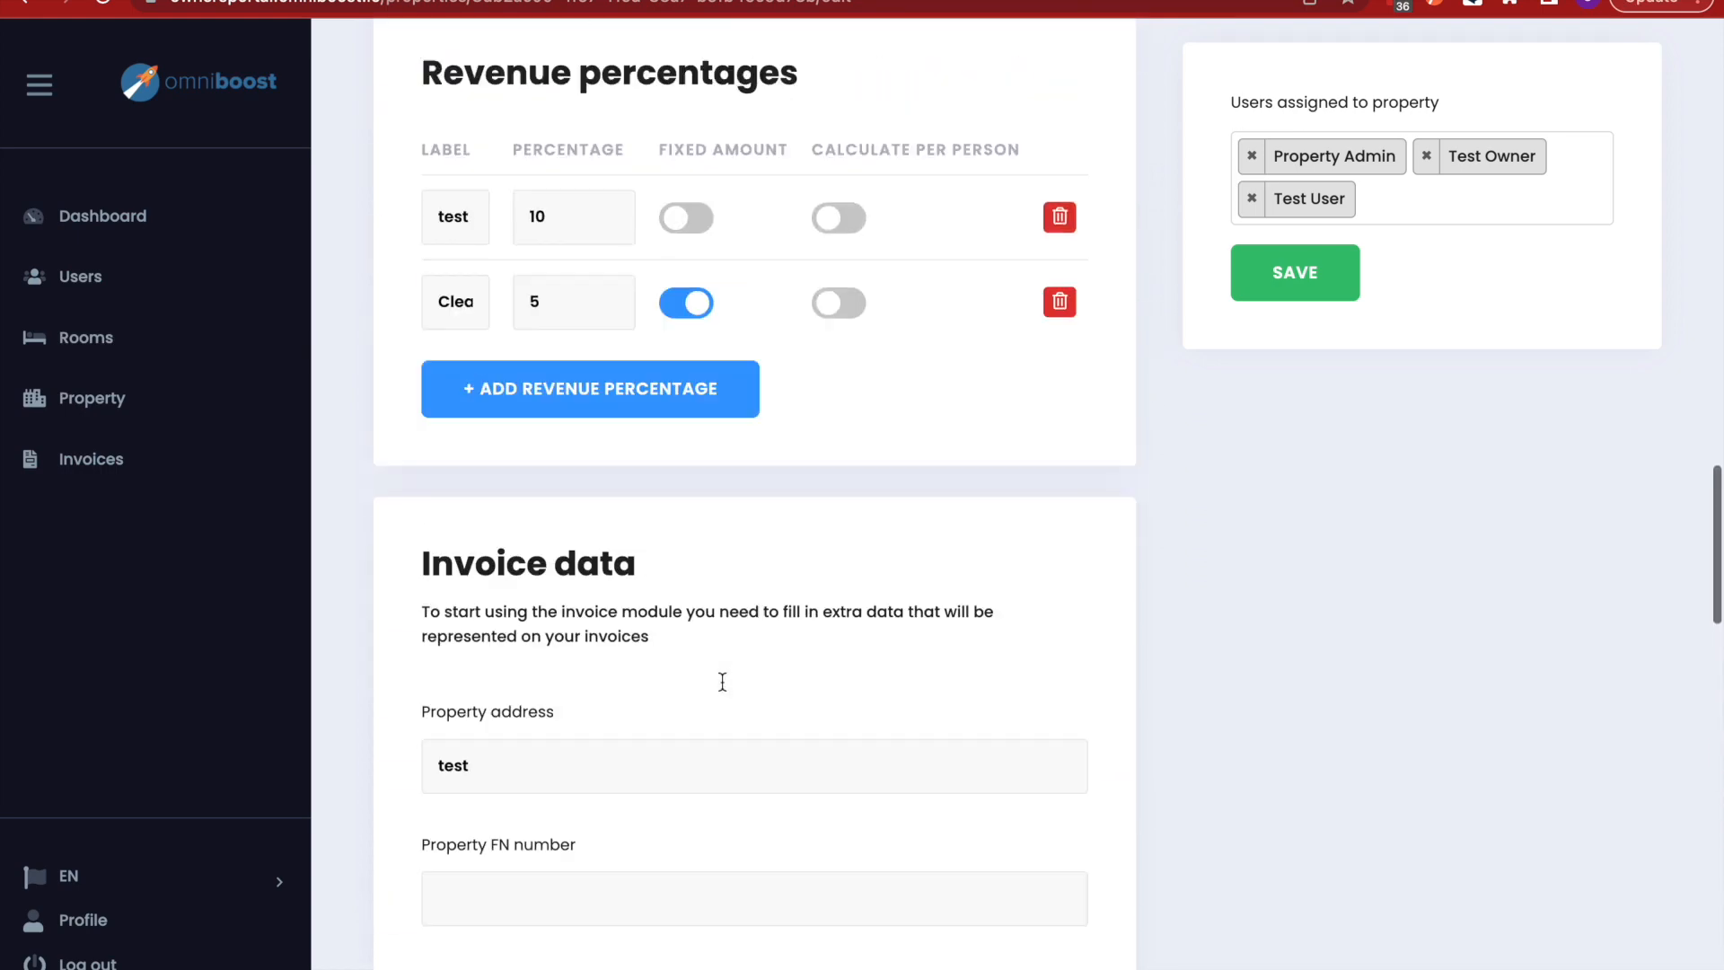
pyautogui.scroll(5, 722, 681)
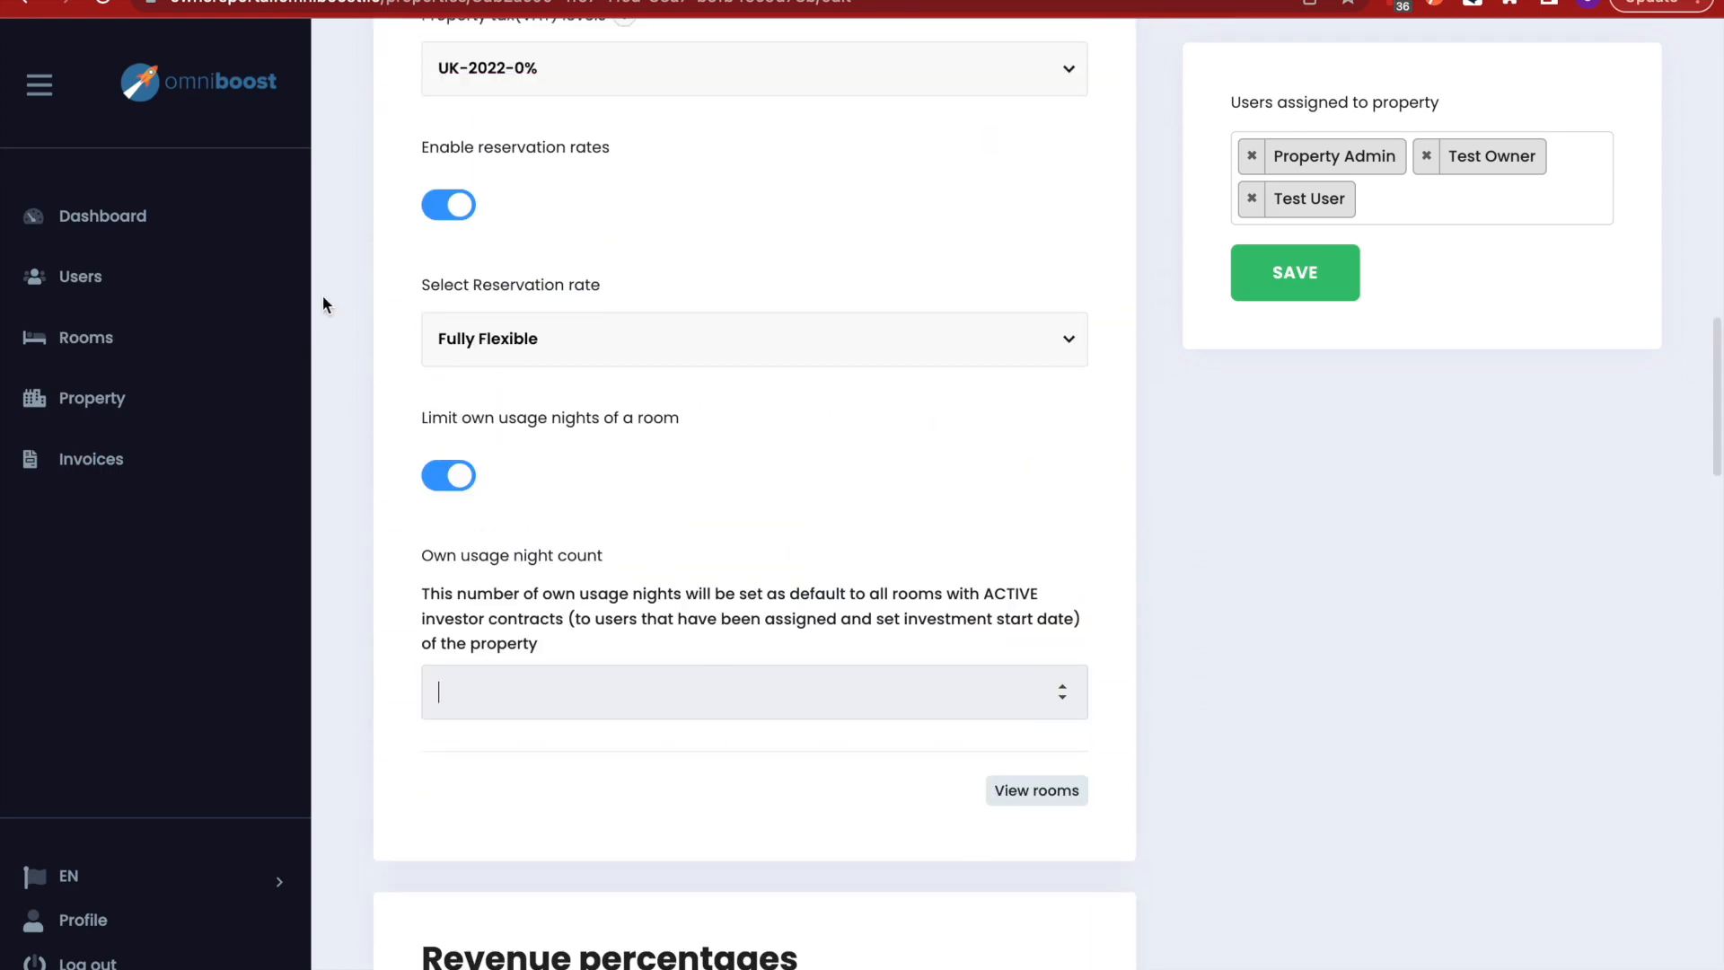
pyautogui.click(1424, 206)
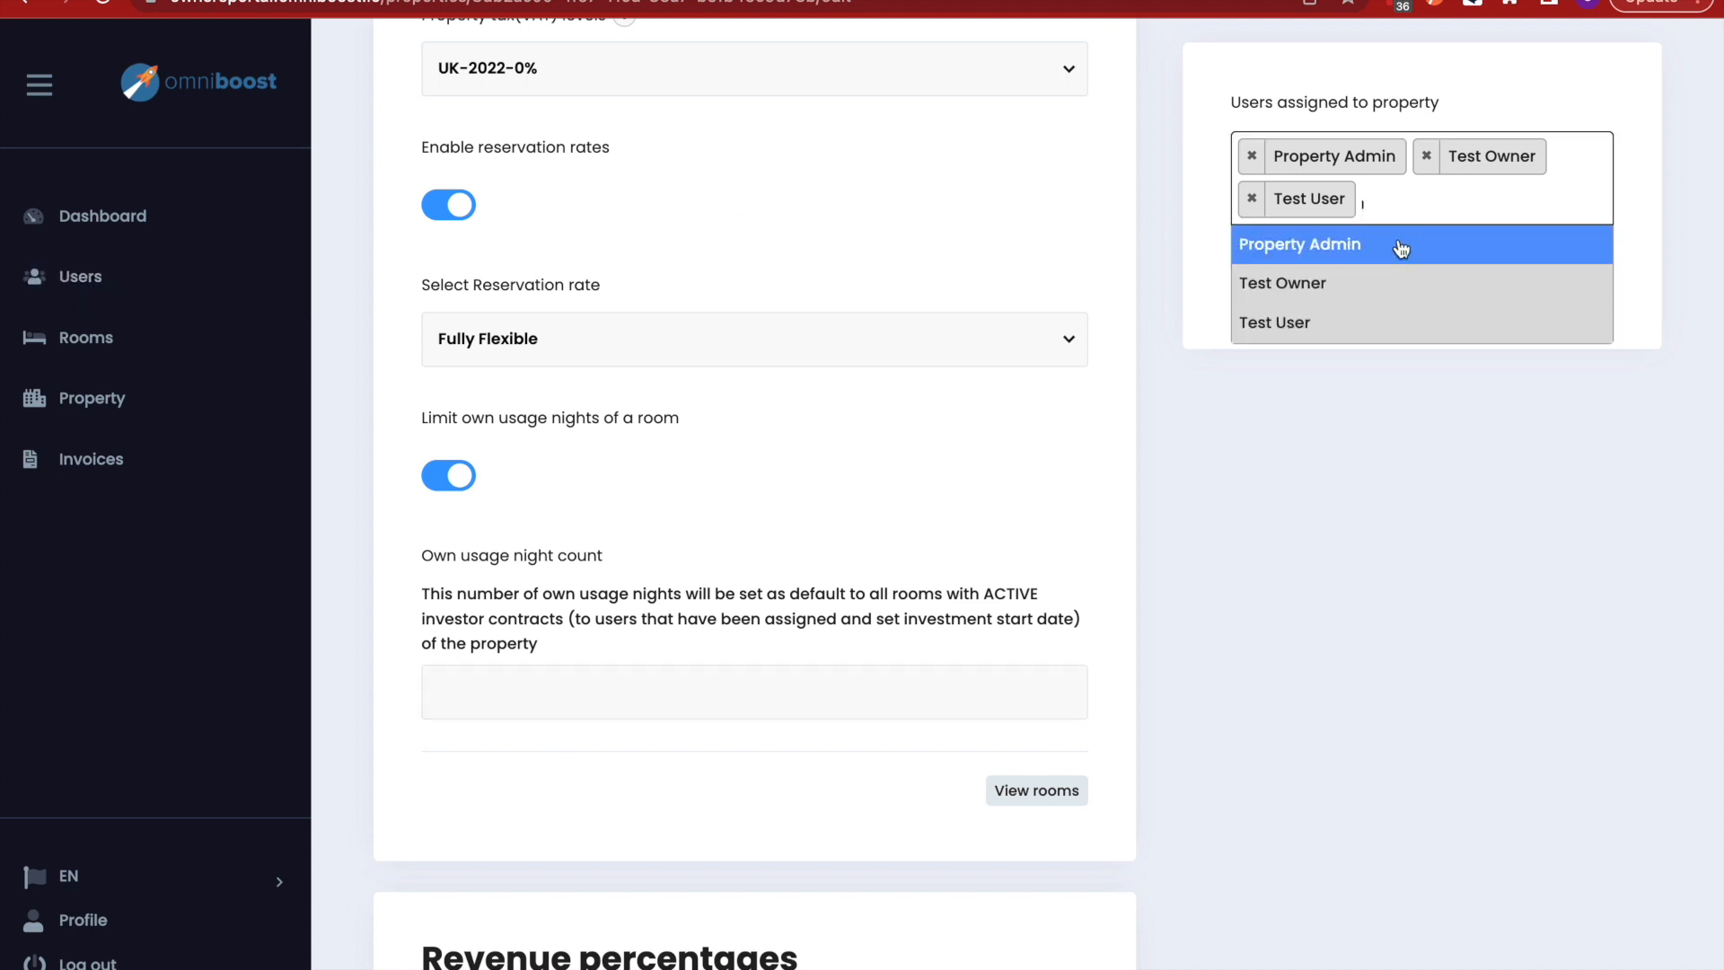
pyautogui.click(1414, 203)
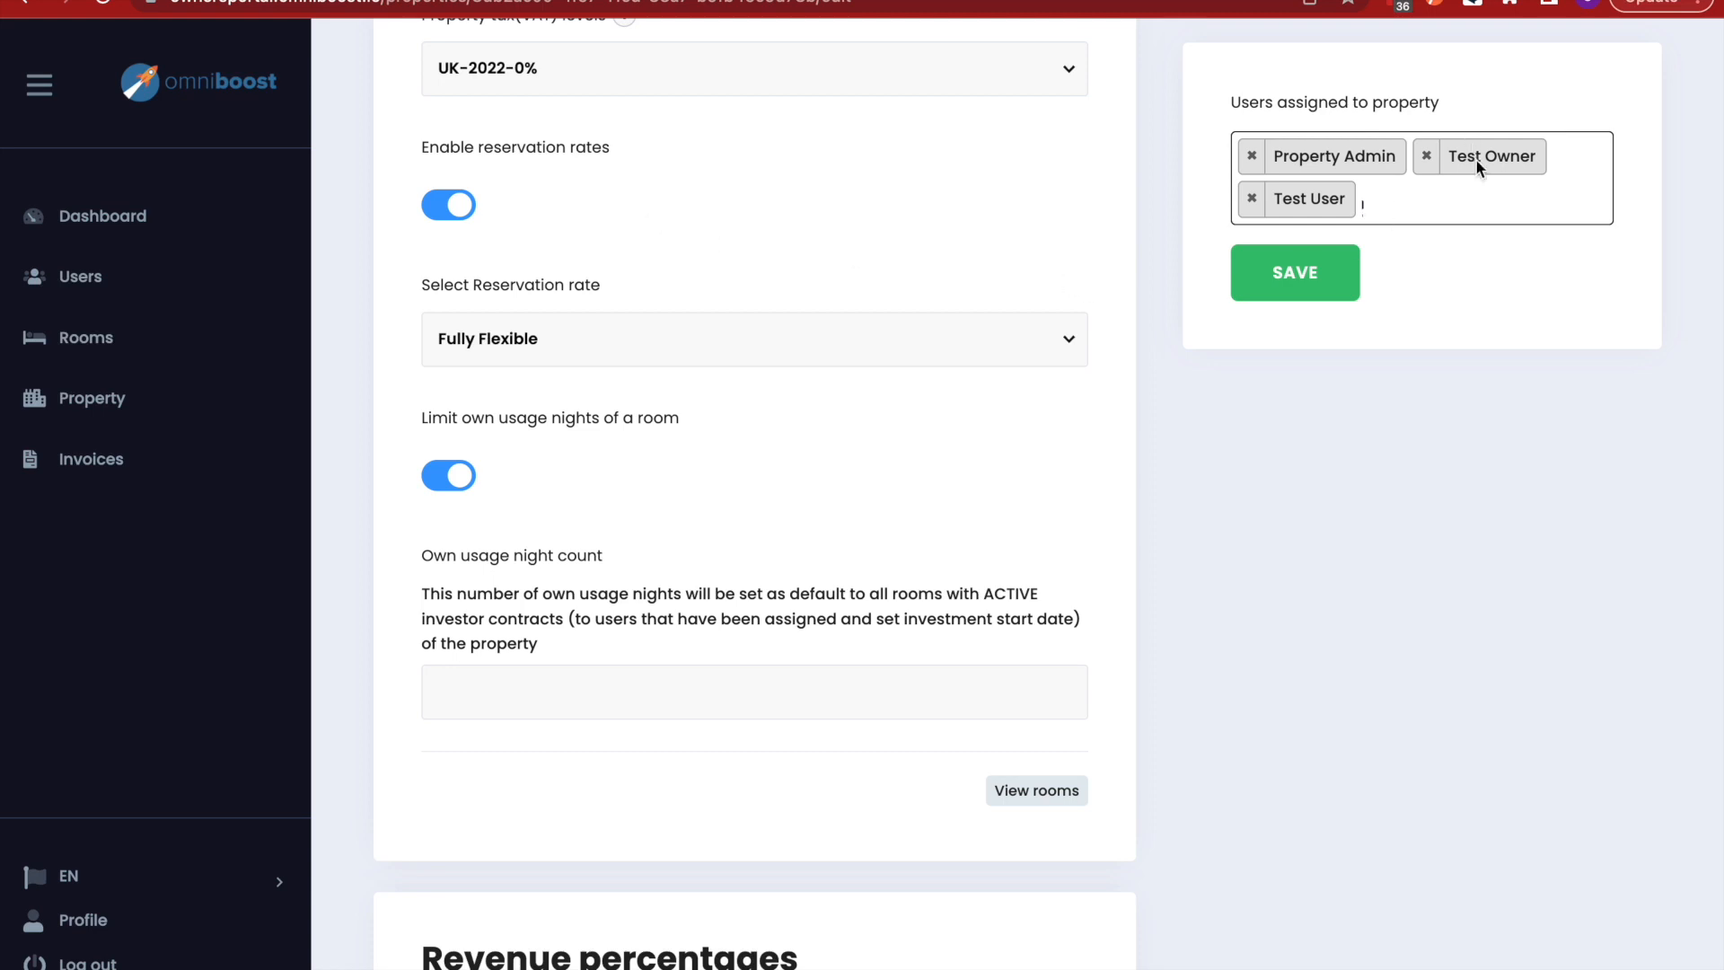
# - Leave the property form and go to the Users section
pyautogui.scroll(1, 795, 498)
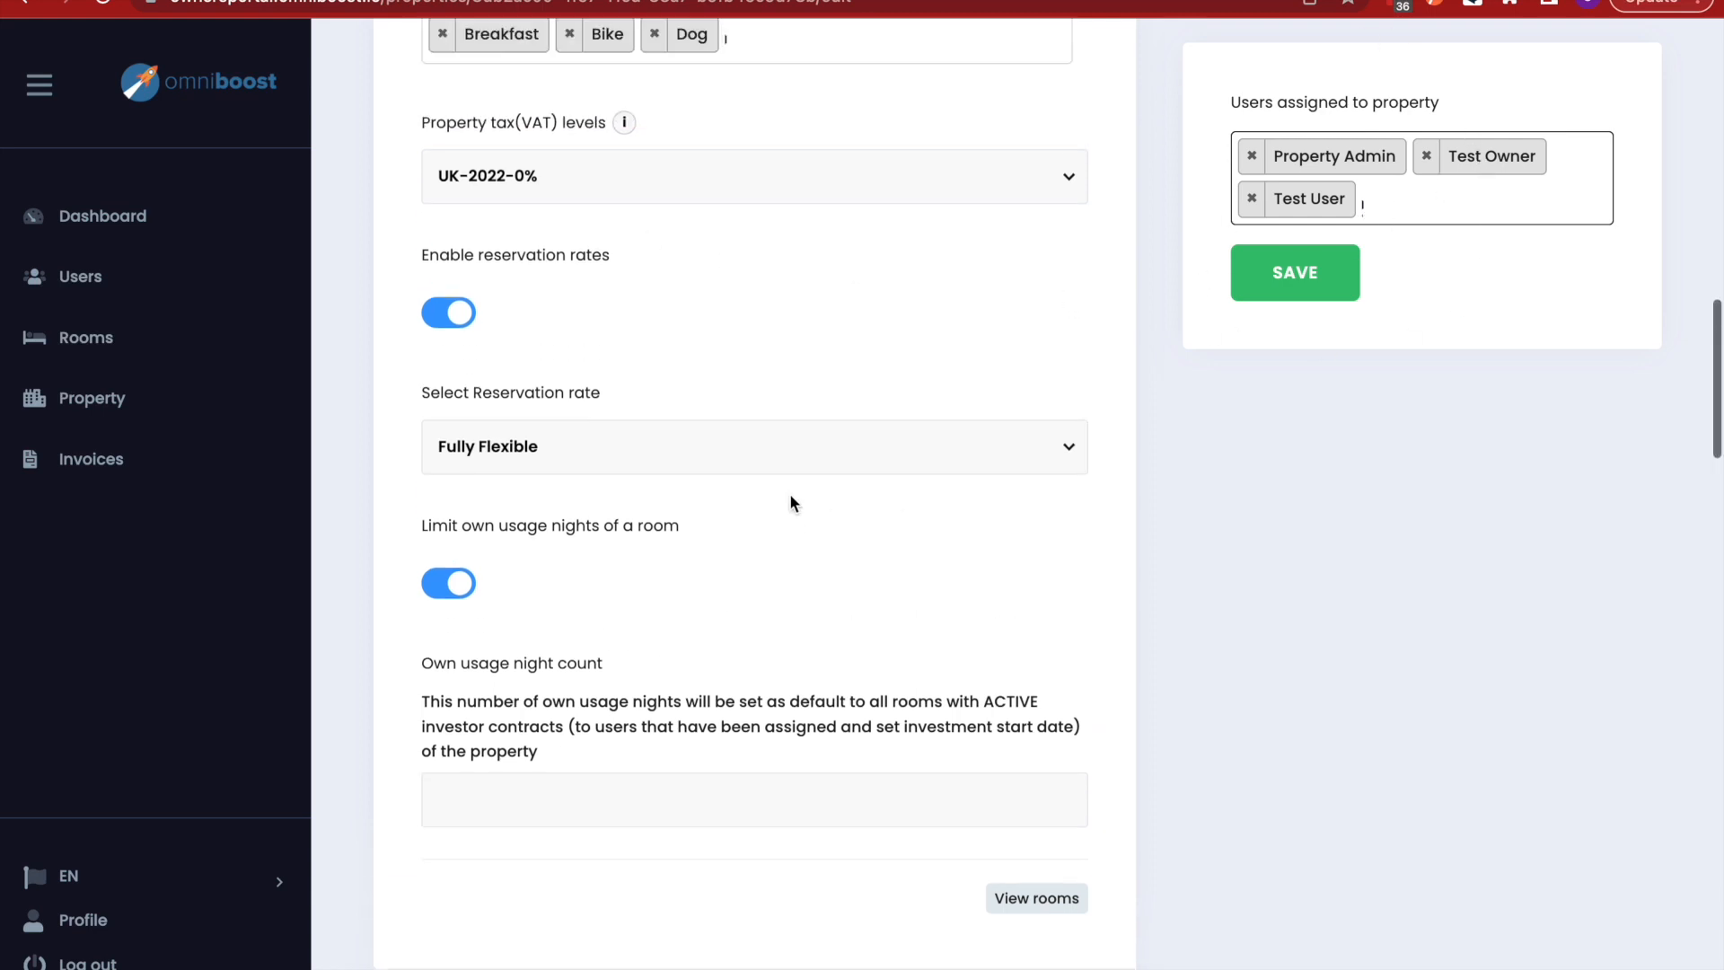
pyautogui.scroll(2, 790, 503)
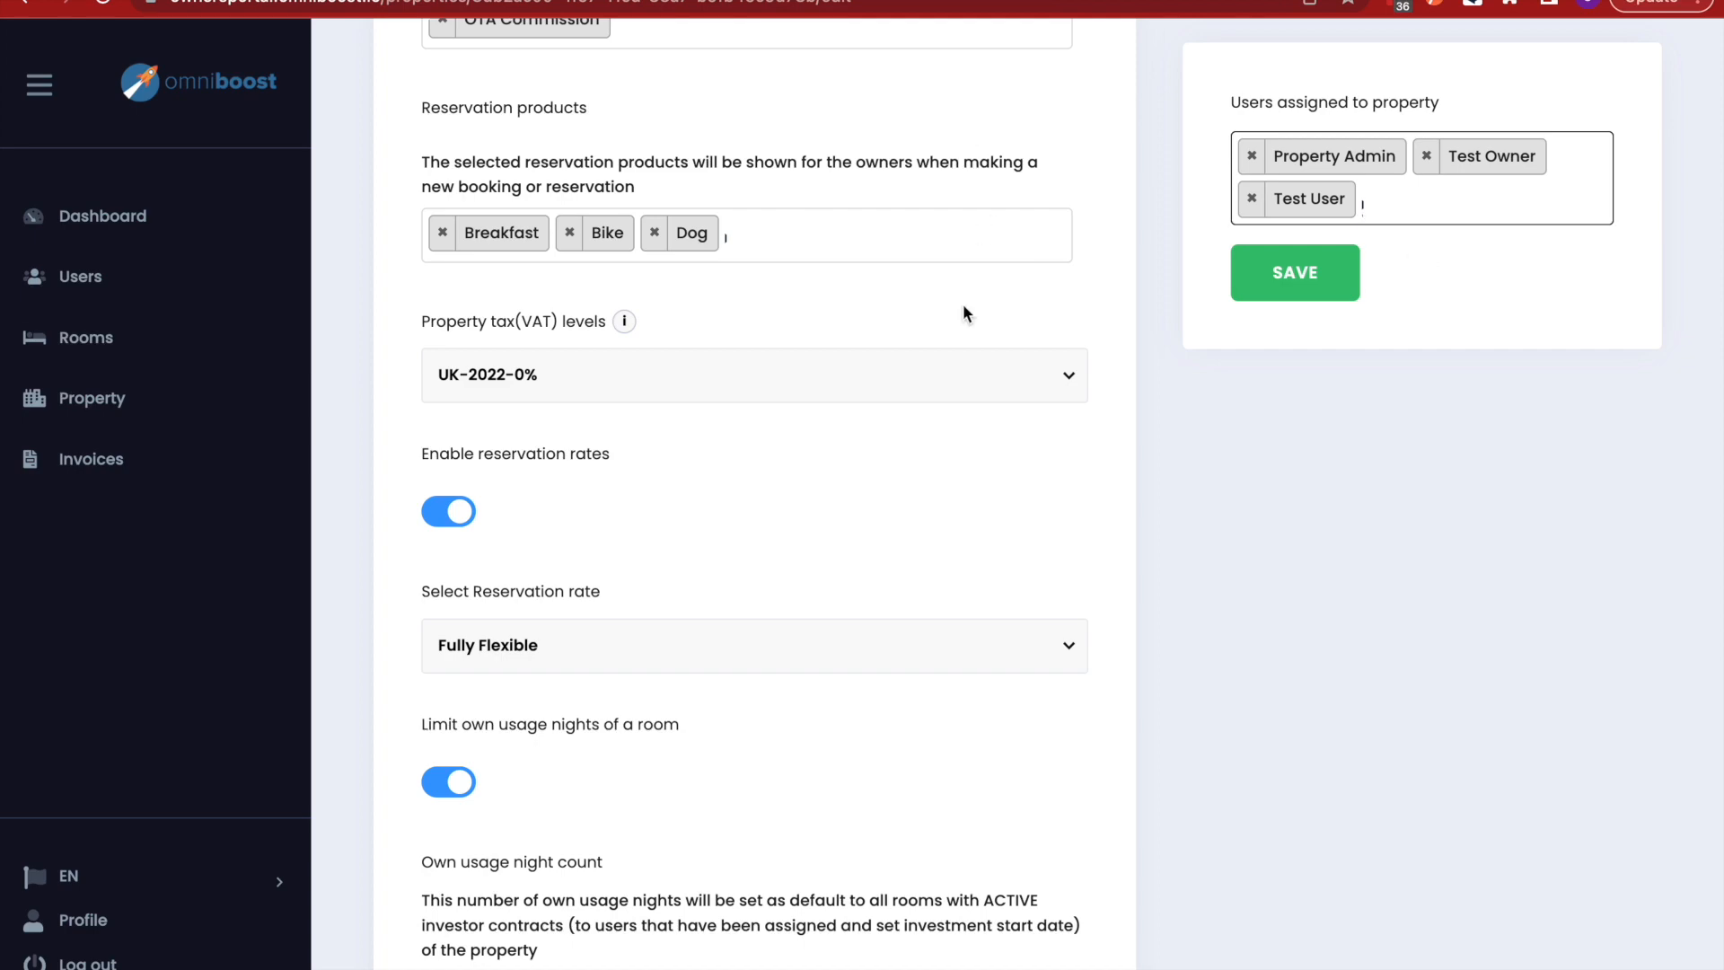
pyautogui.scroll(12, 936, 496)
pyautogui.scroll(4, 935, 489)
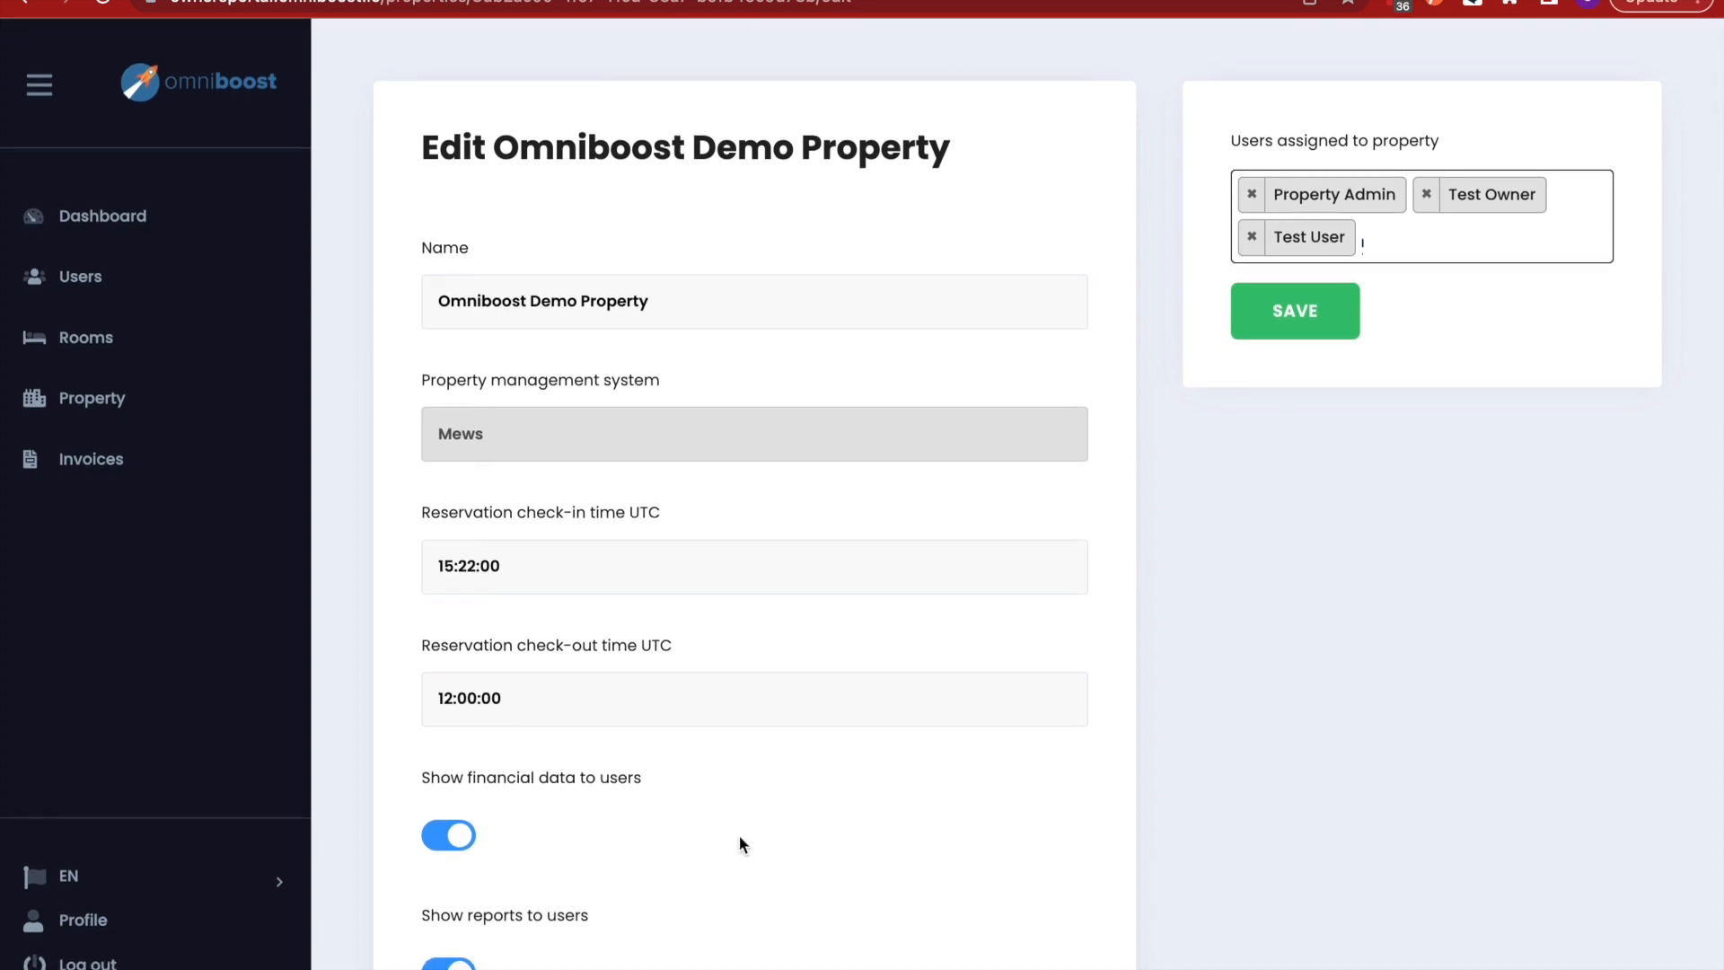
pyautogui.scroll(-4, 527, 841)
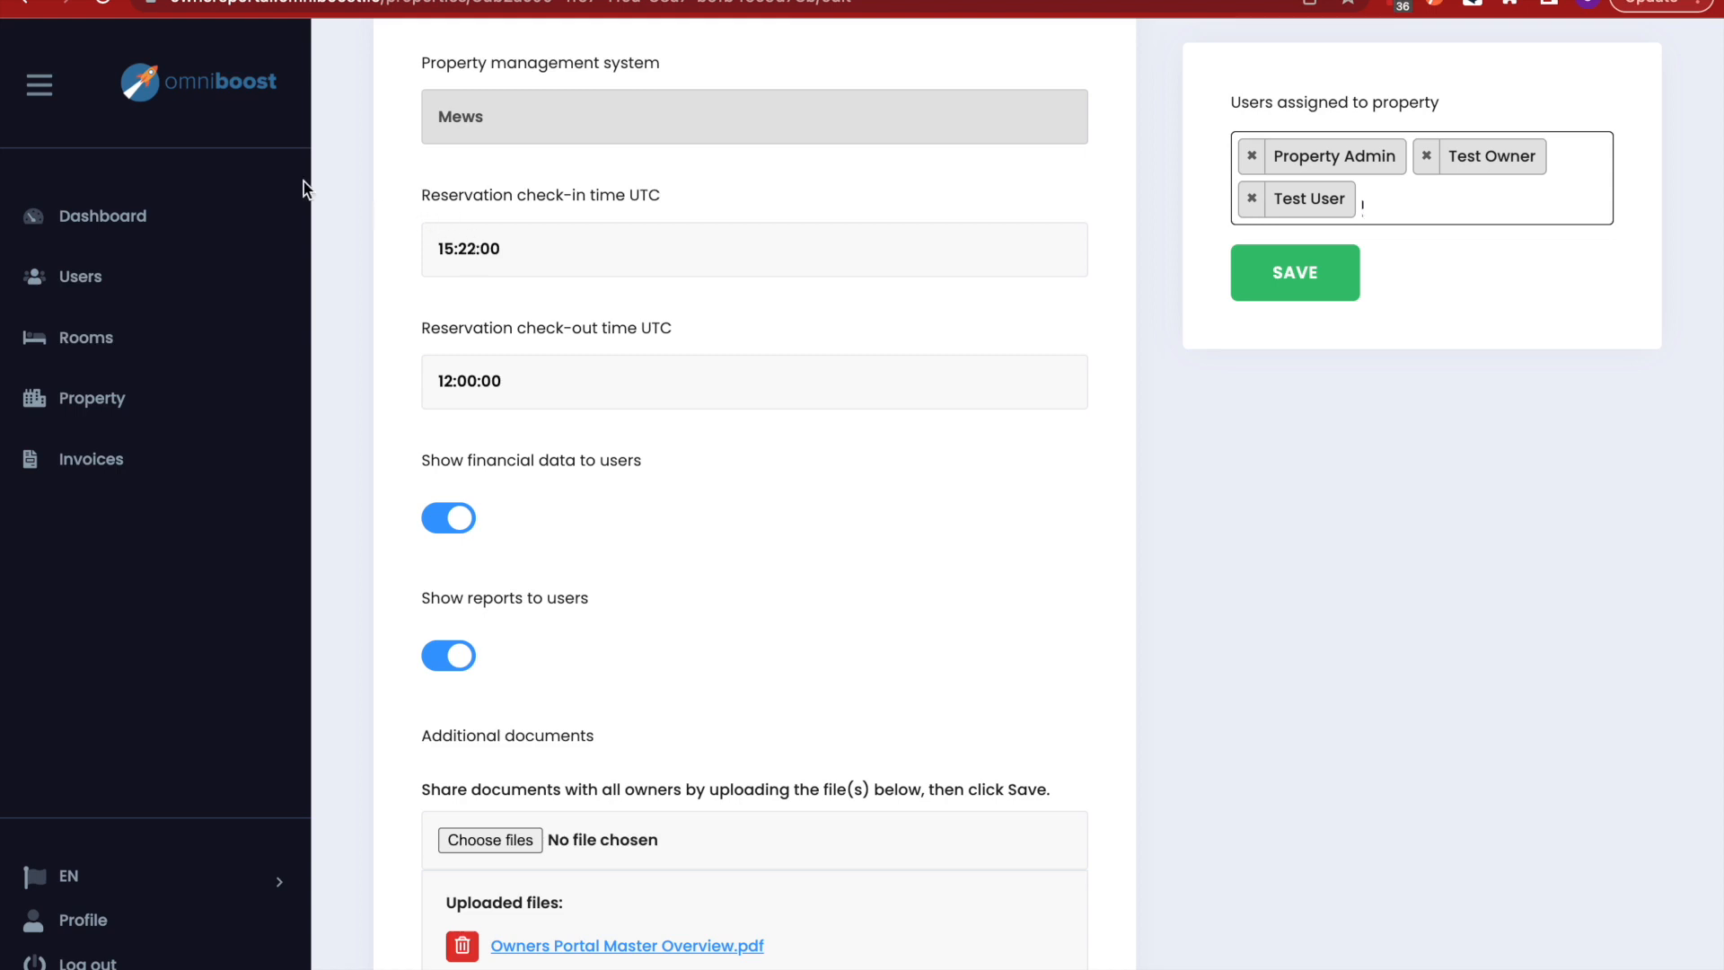
pyautogui.click(88, 281)
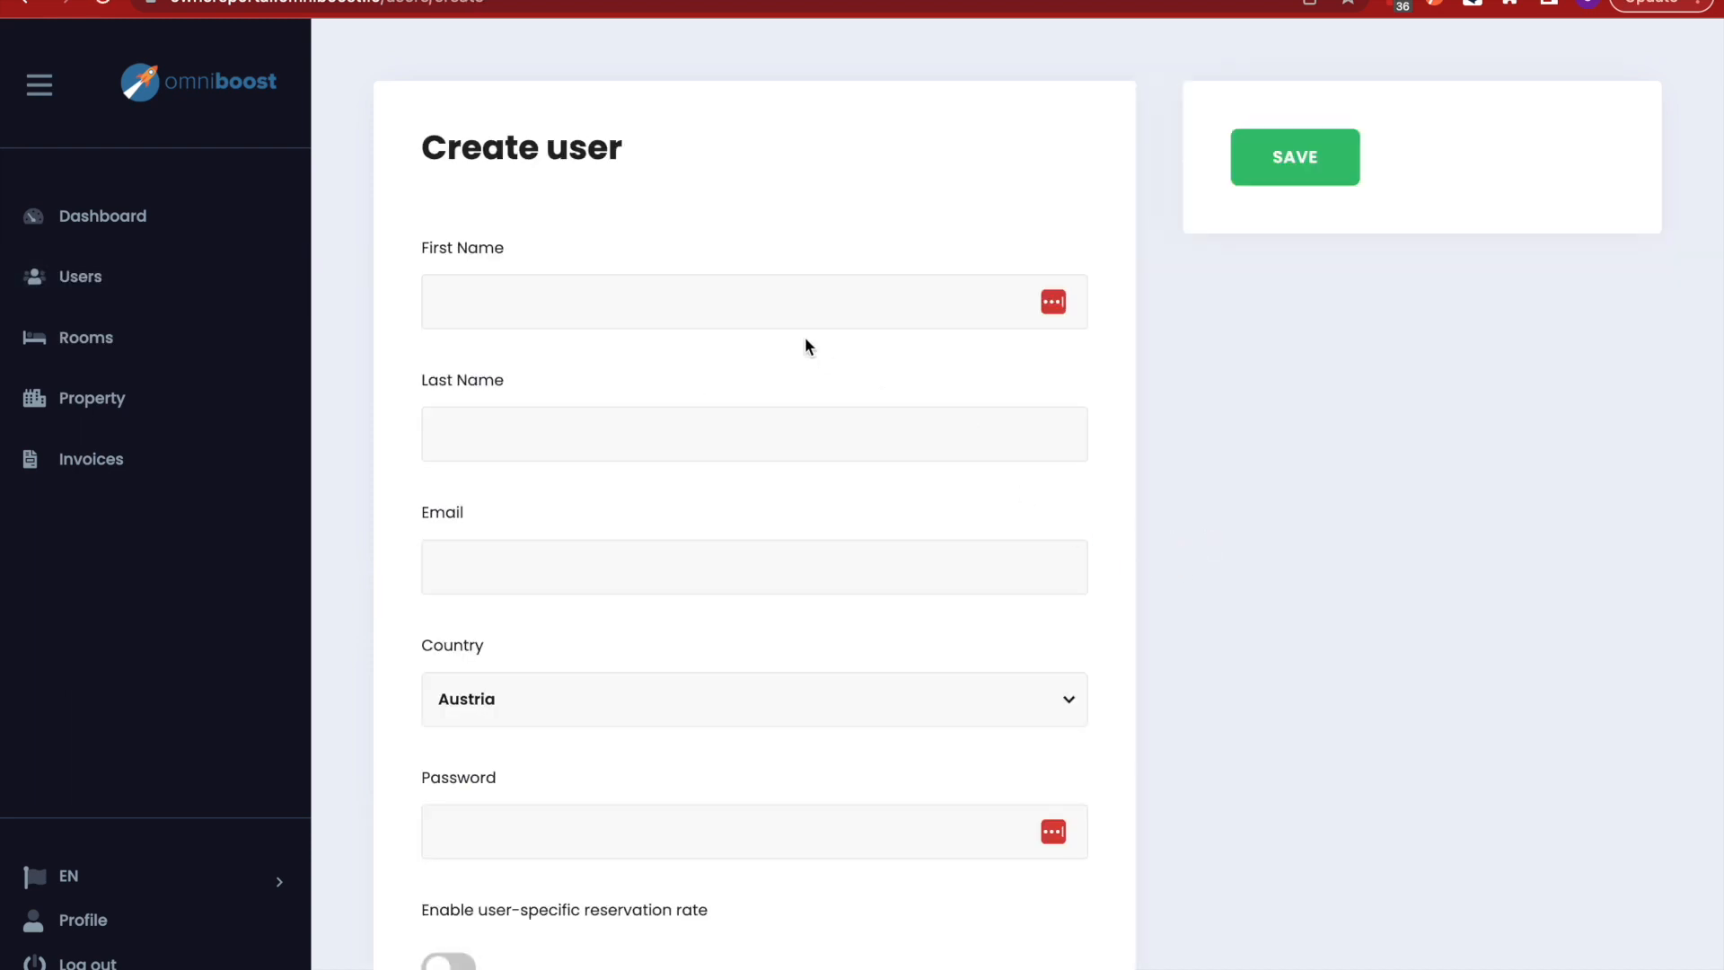
# - Enter the new user's first name, last name and e-mail address
pyautogui.click(780, 308)
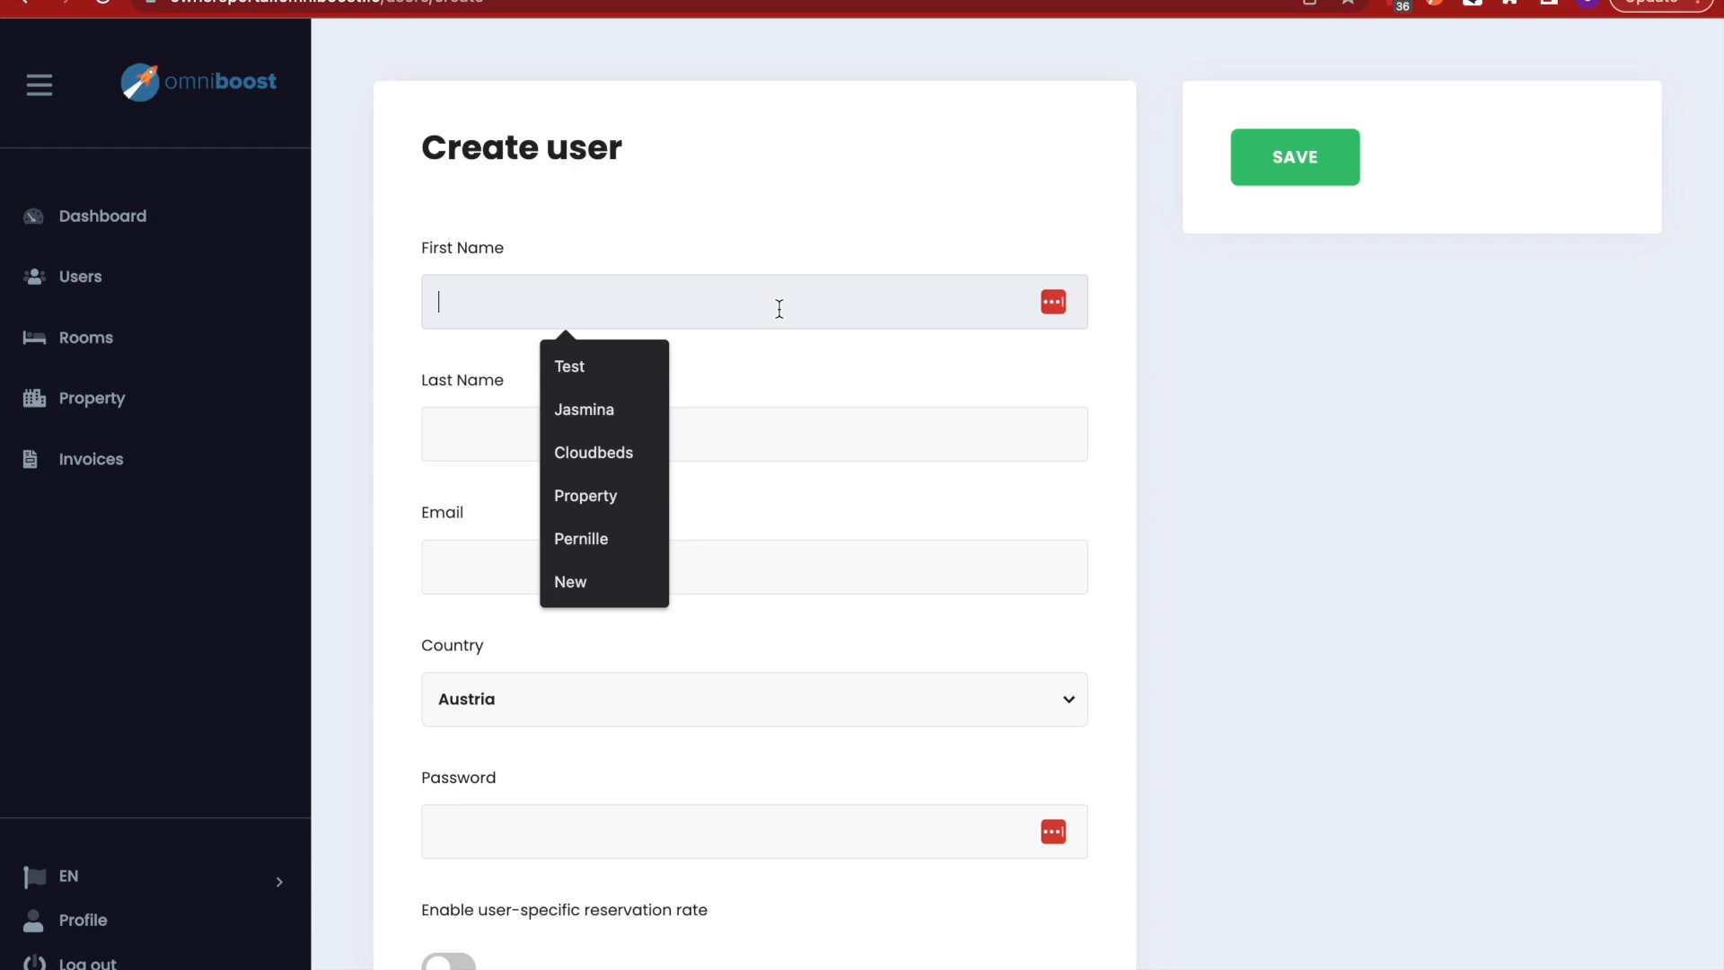
pyautogui.write('Testy')
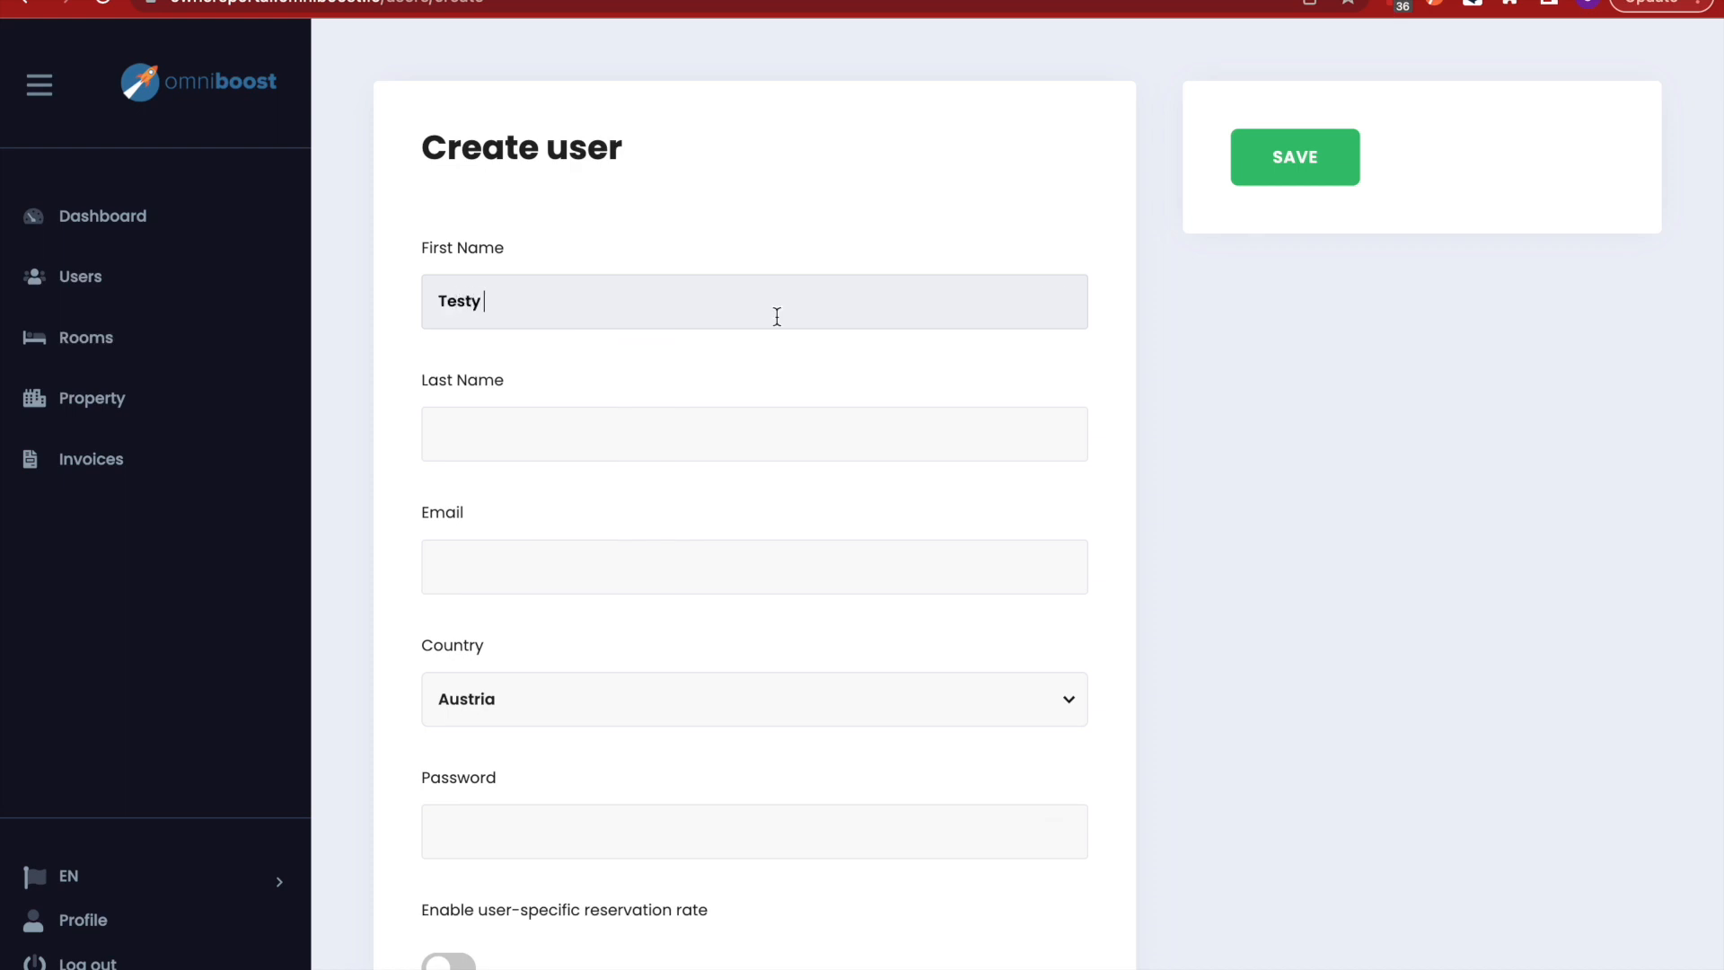
pyautogui.click(723, 425)
pyautogui.write('Test')
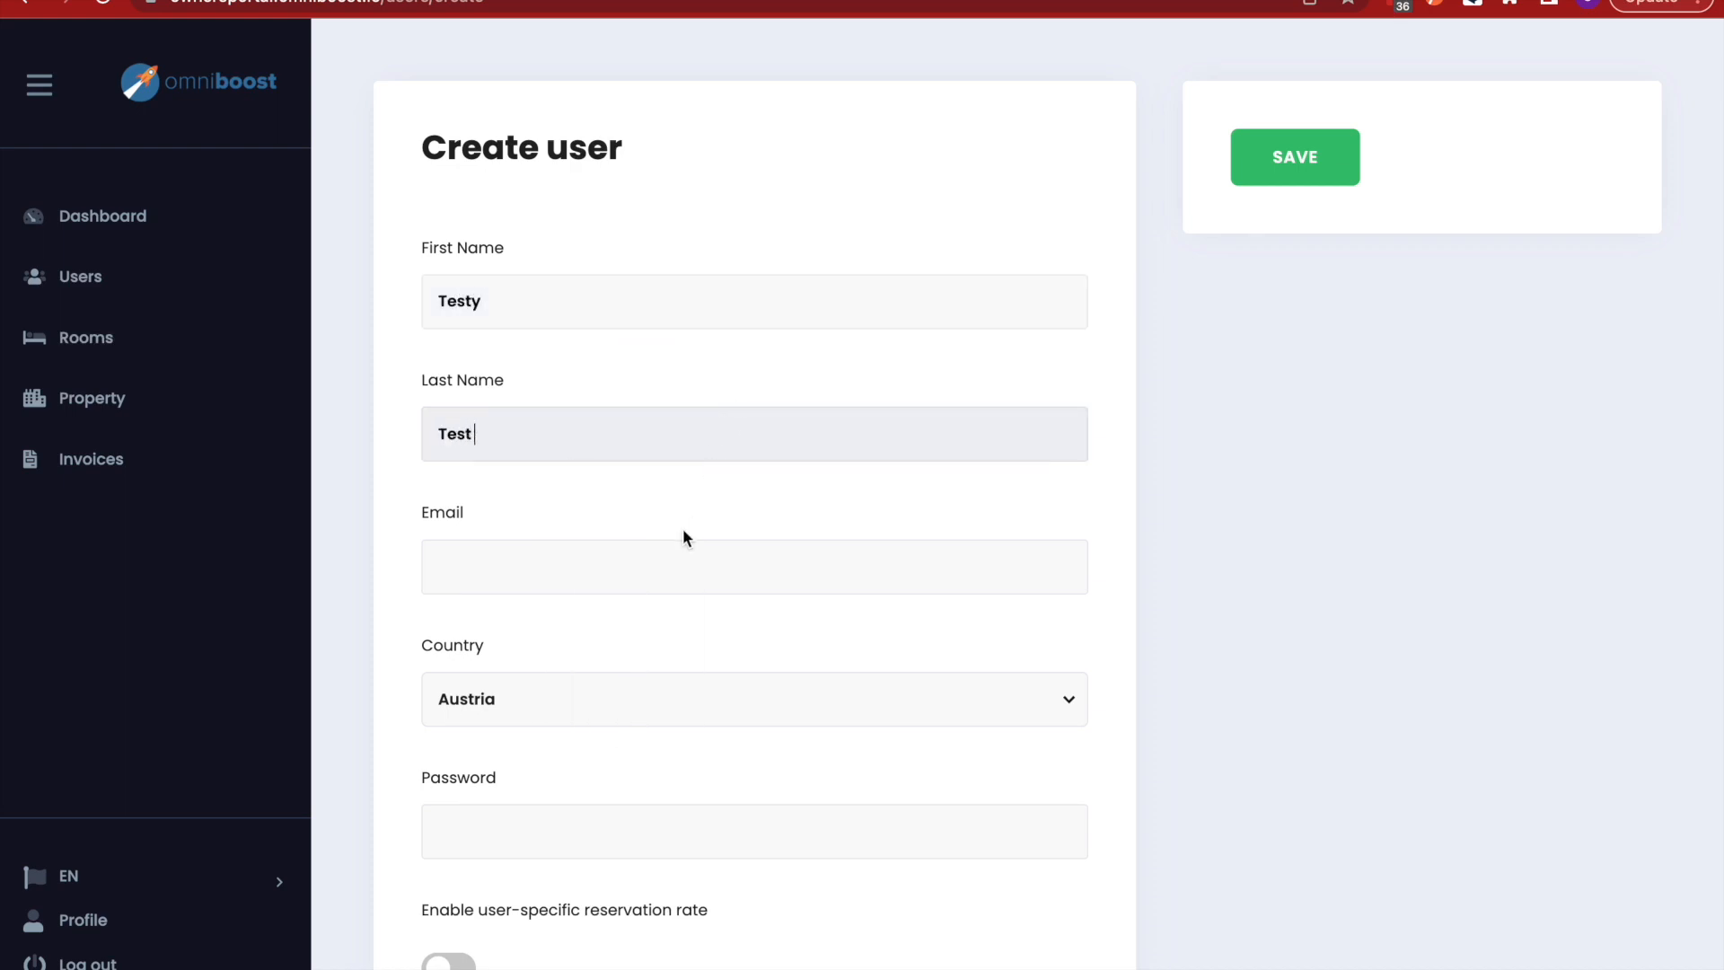
pyautogui.click(648, 559)
pyautogui.write('test')
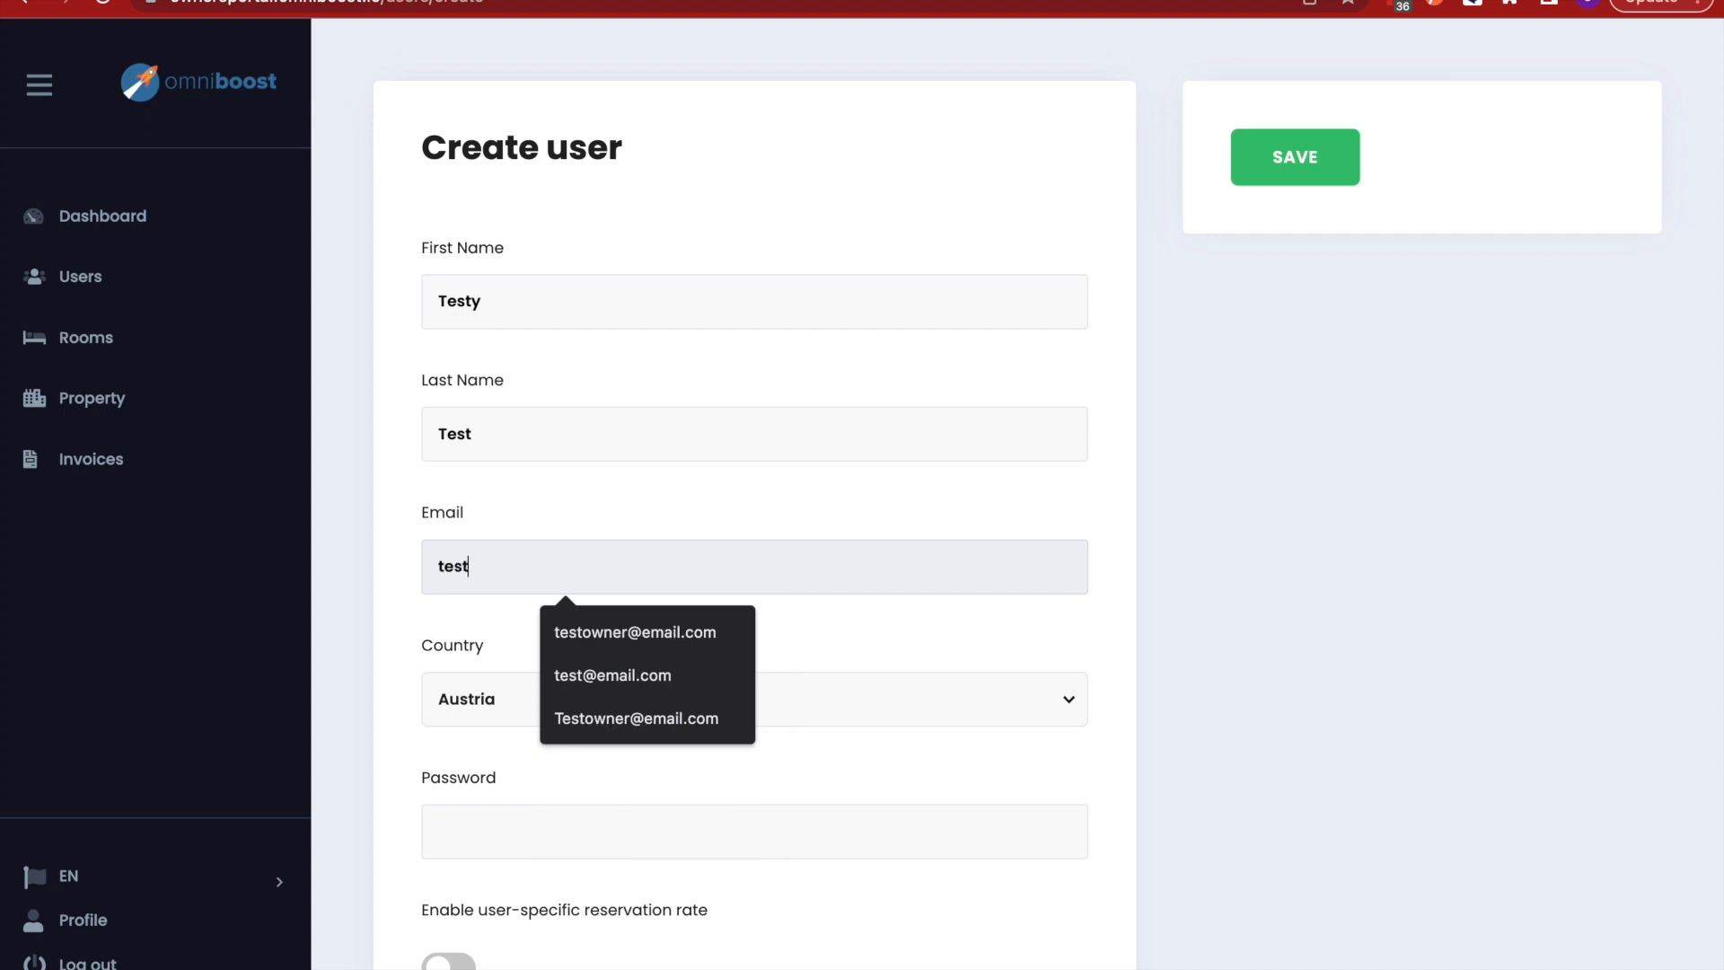
pyautogui.write('@testytest.com')
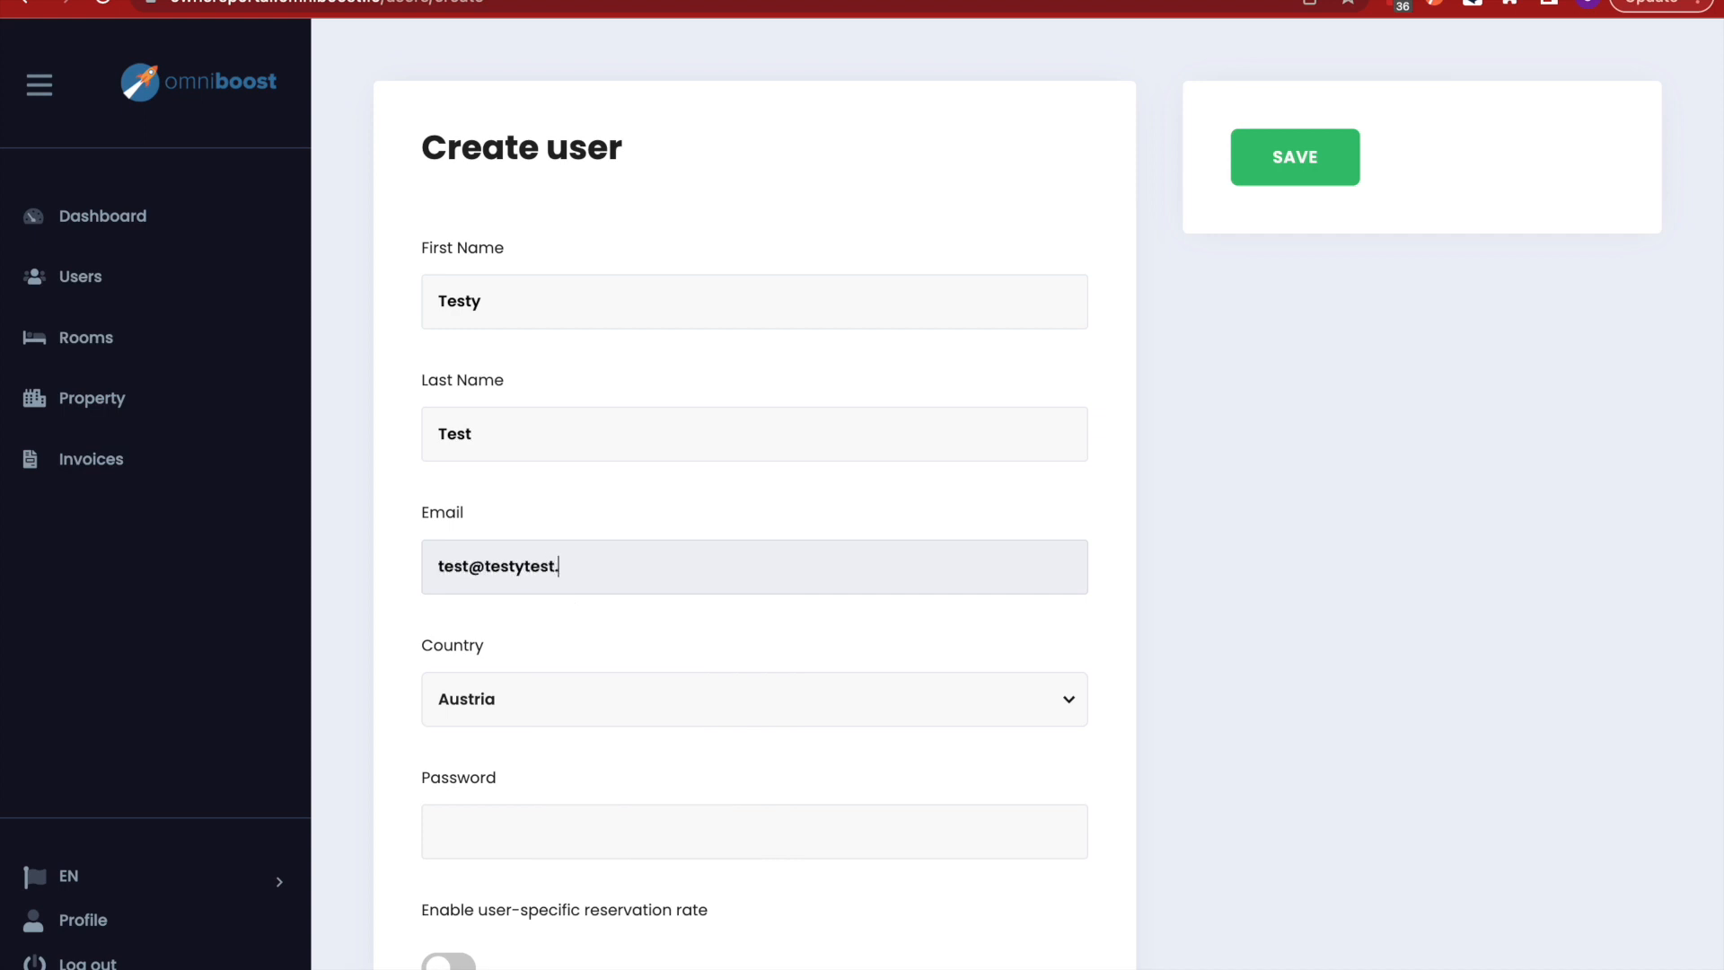
# - Keep Austria as the user's country and enter the account password
pyautogui.scroll(-3, 790, 746)
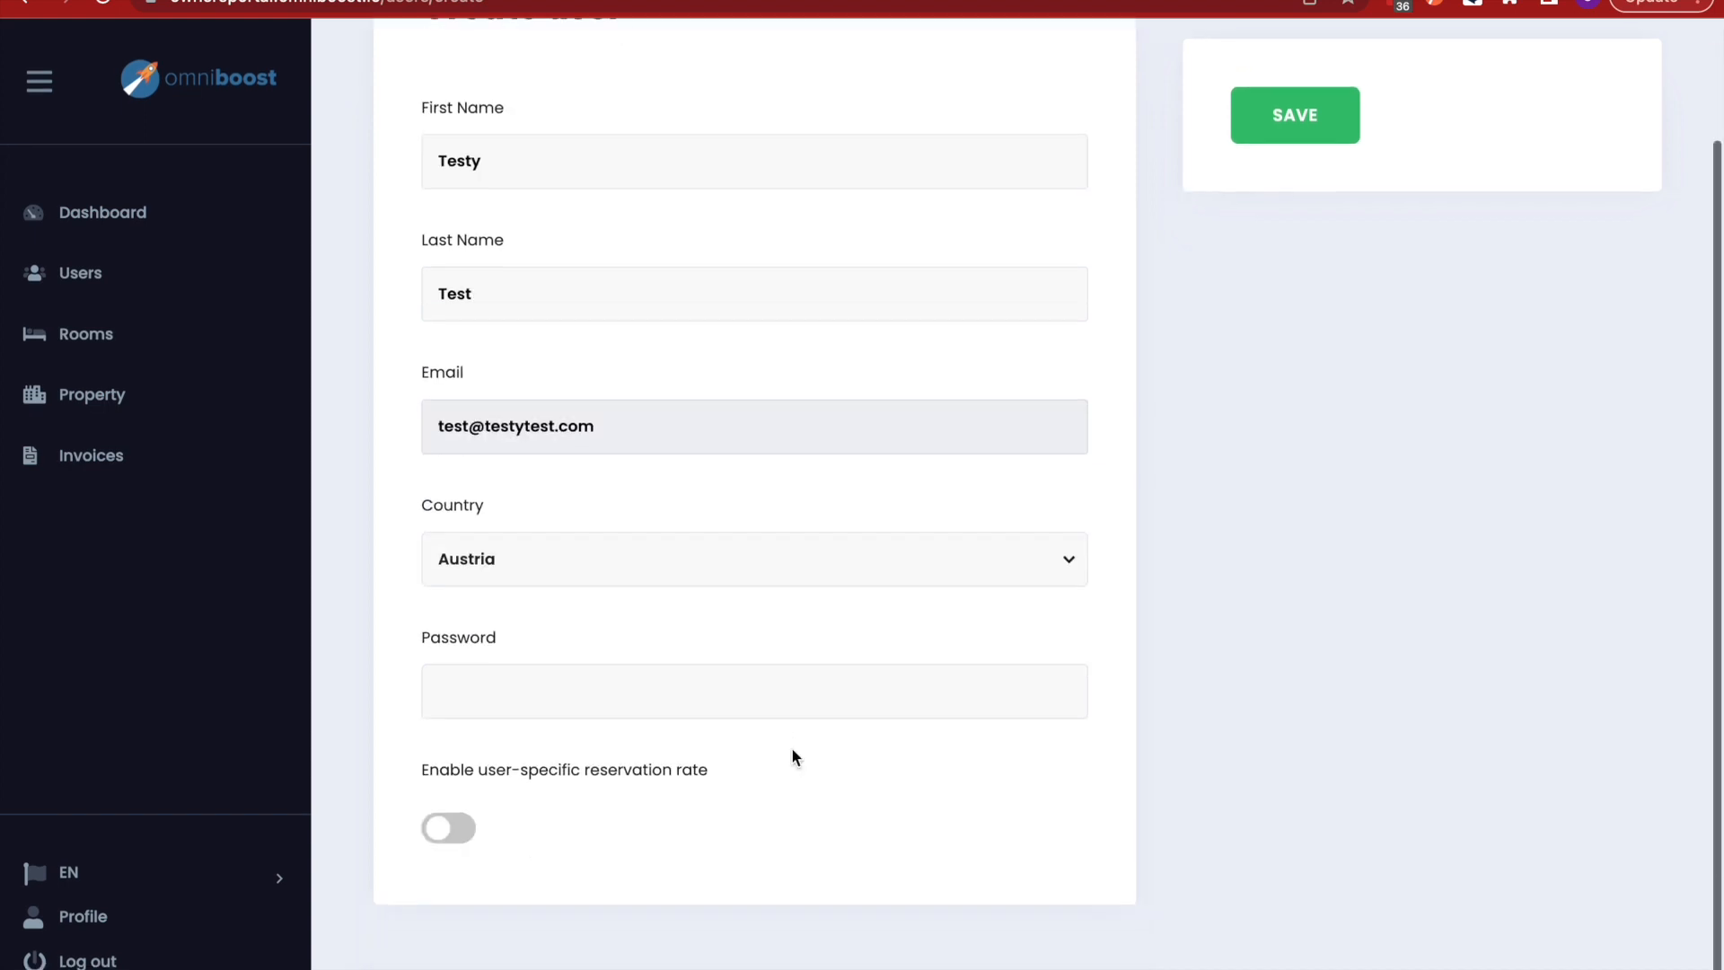
pyautogui.click(621, 568)
pyautogui.click(575, 668)
pyautogui.click(530, 701)
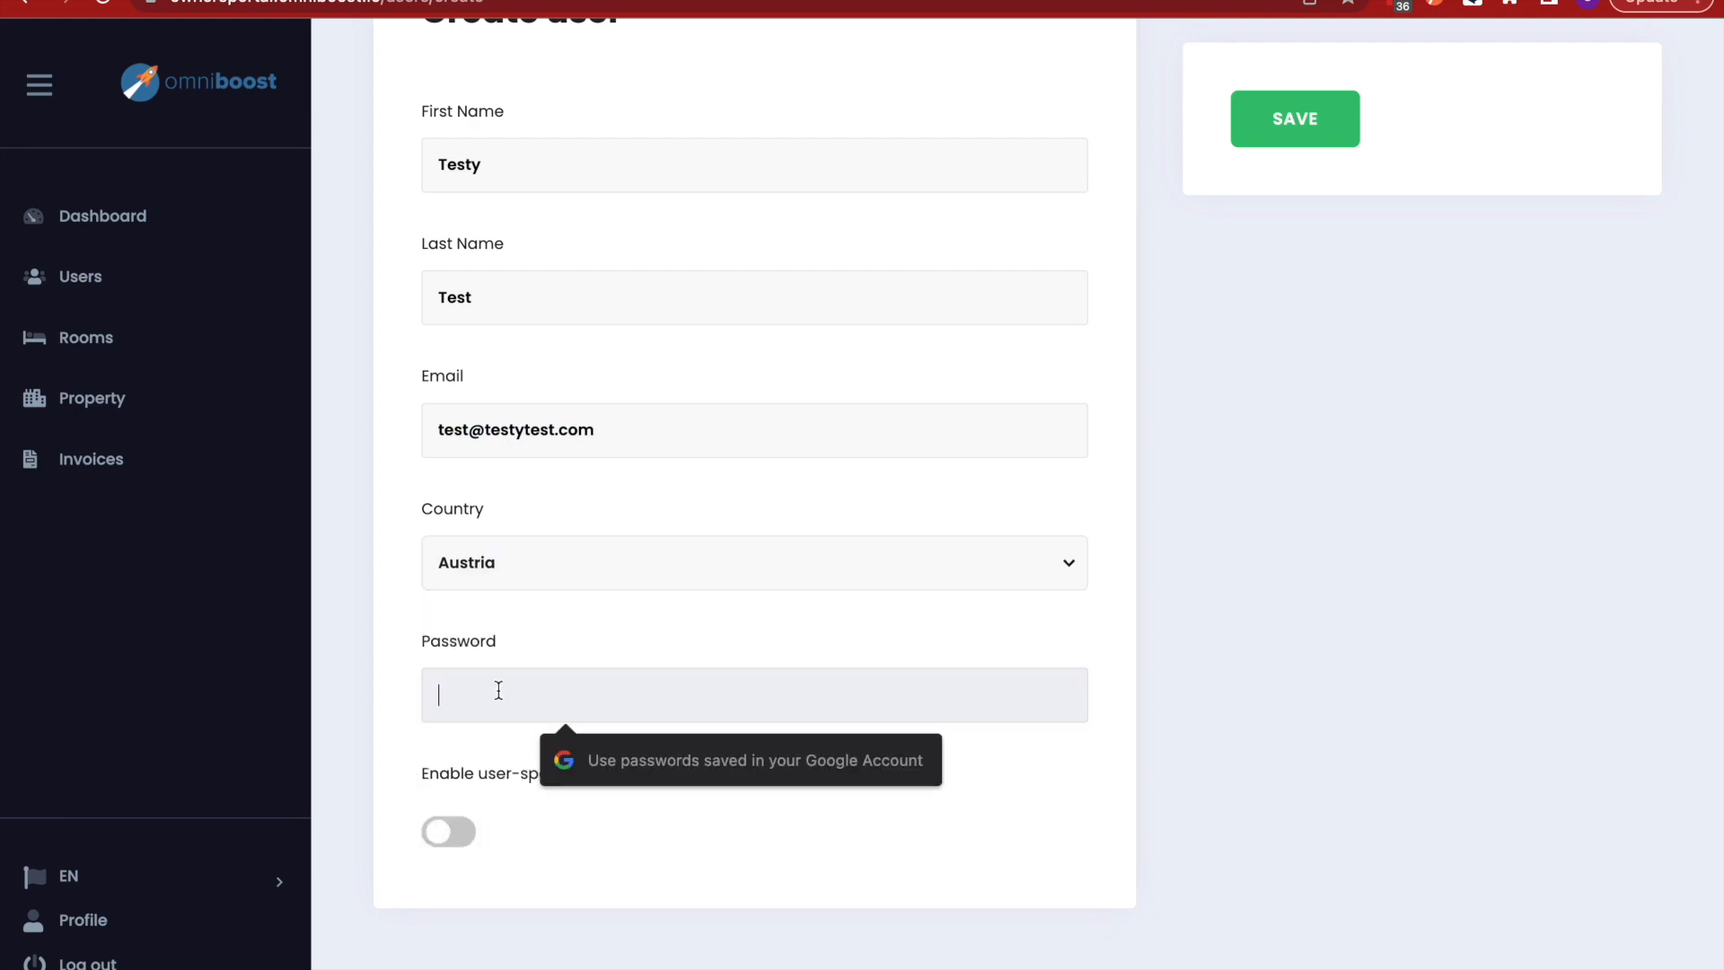
pyautogui.write('testy')
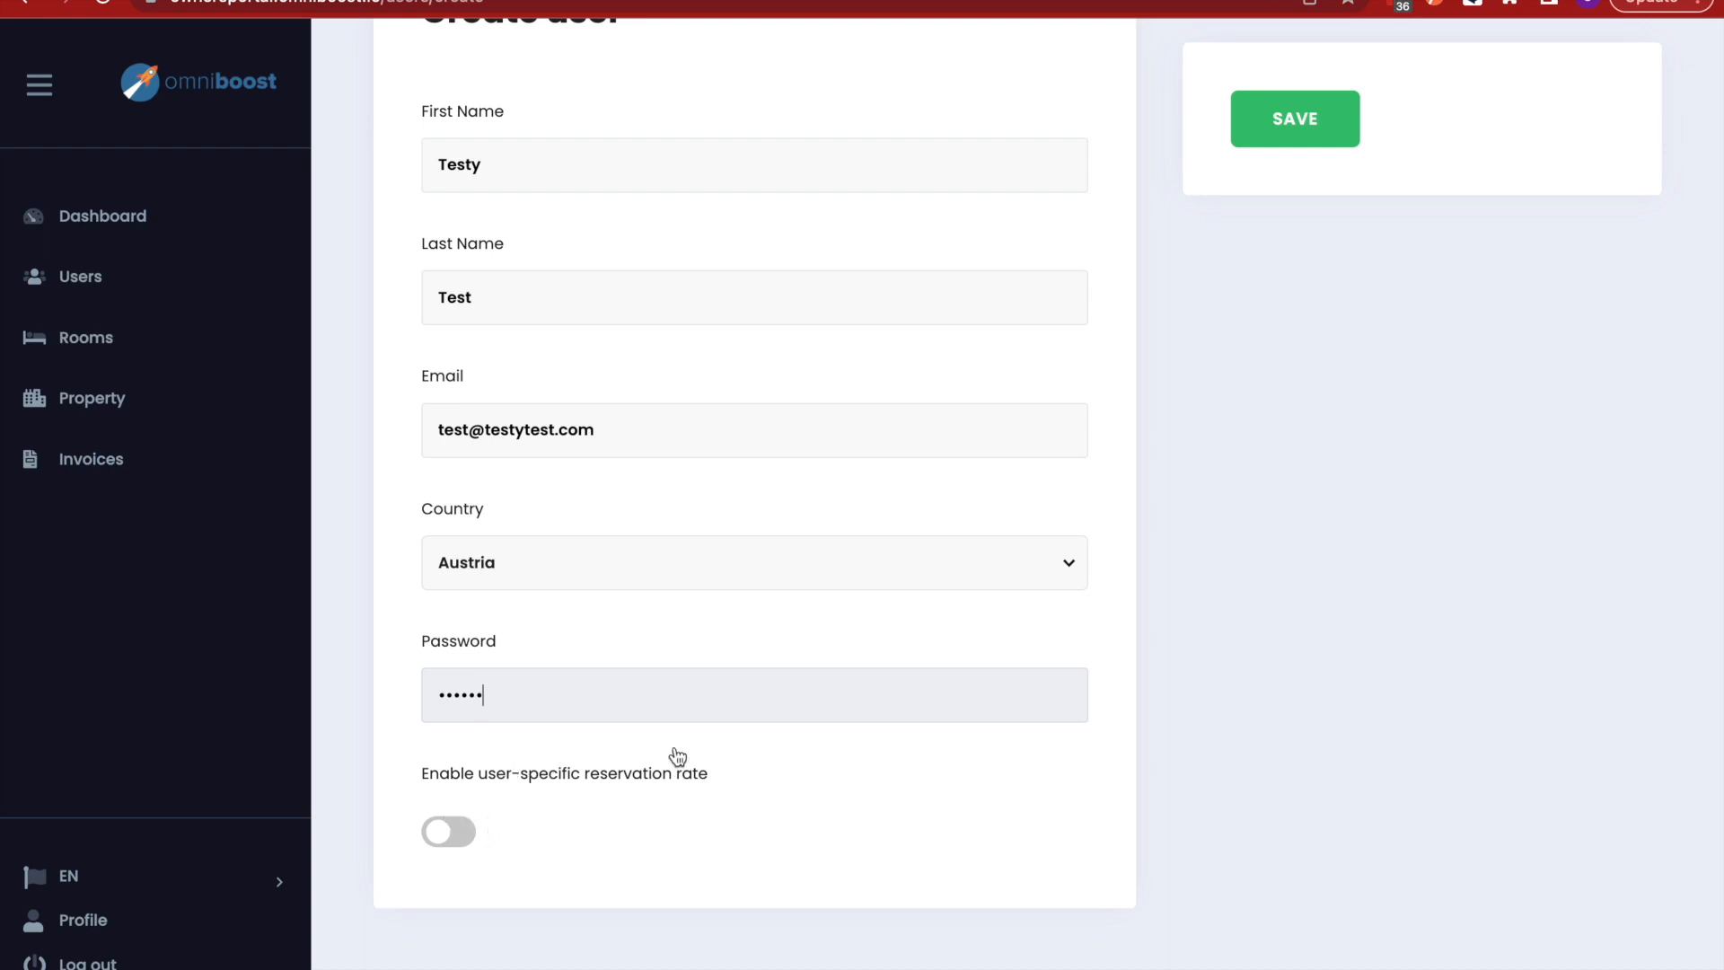
pyautogui.scroll(2, 678, 756)
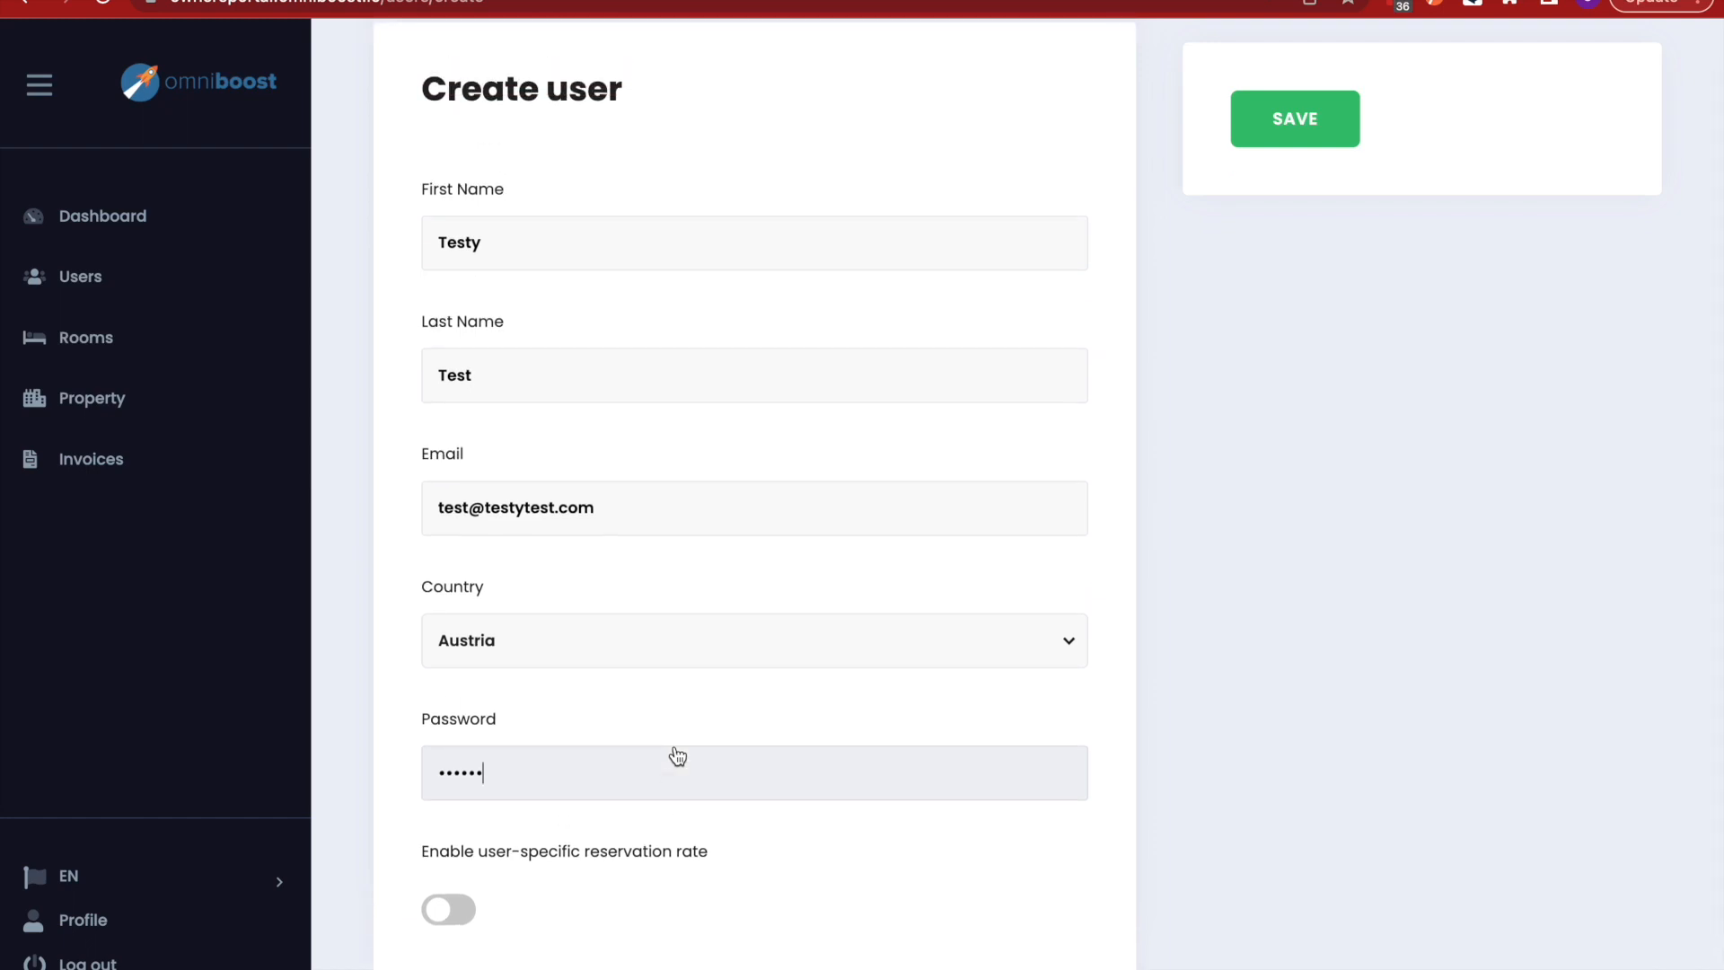
pyautogui.scroll(1, 962, 386)
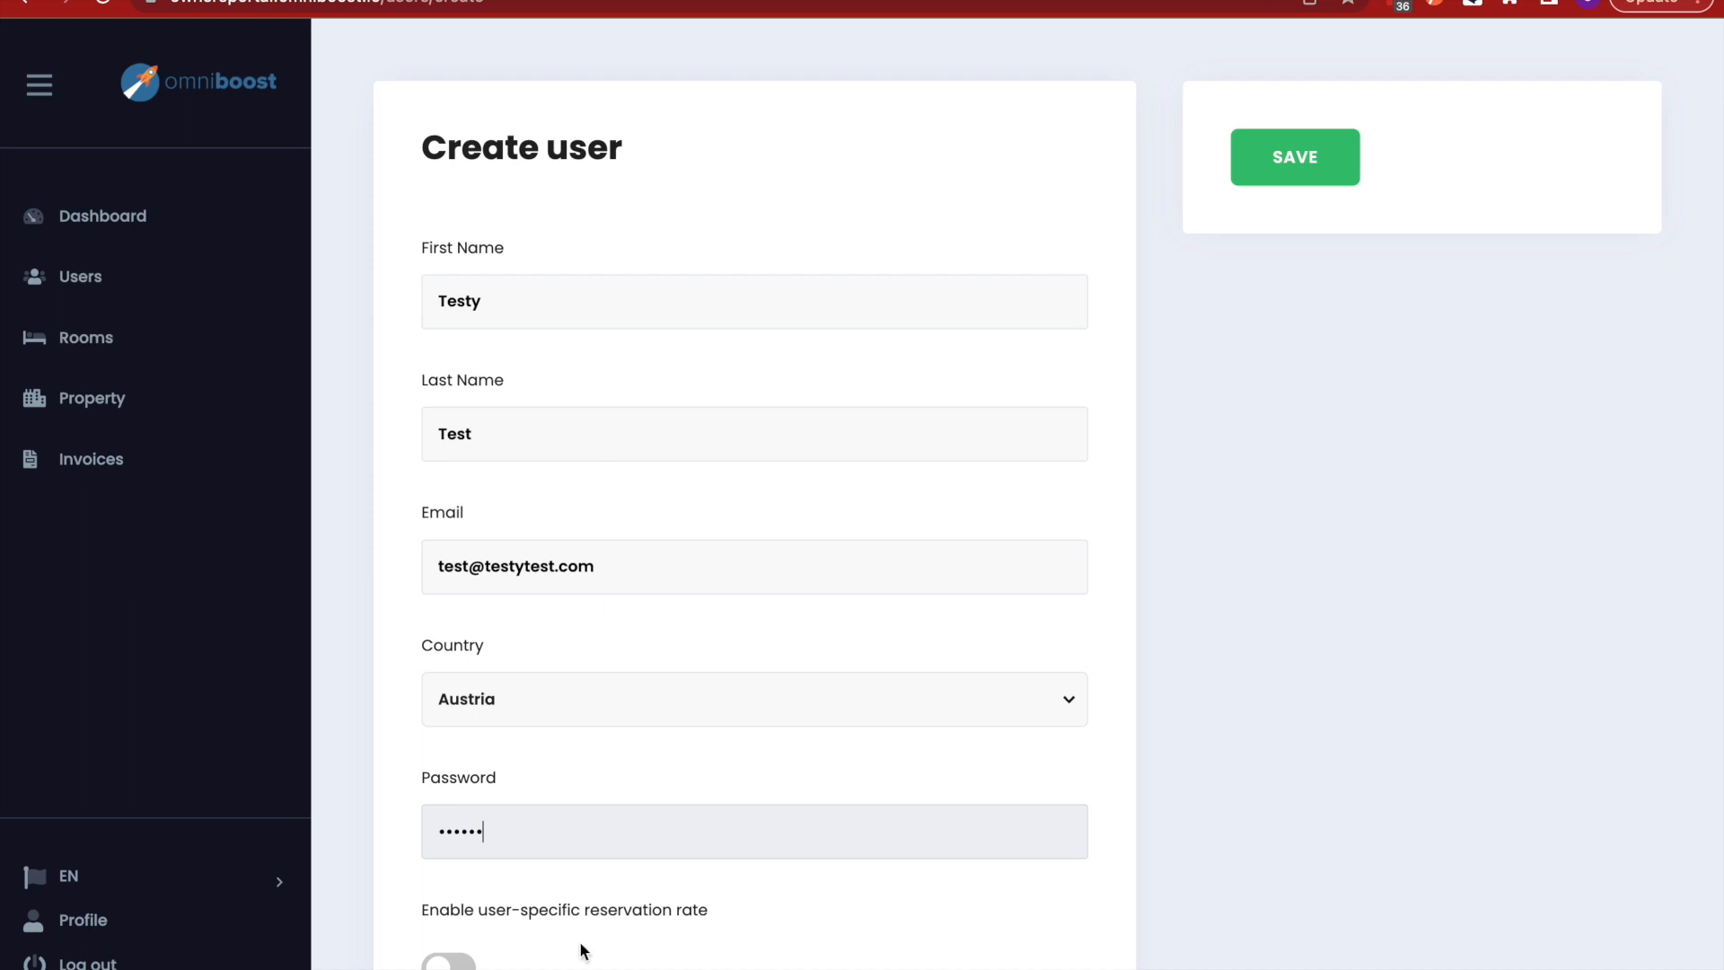
# - Save the new user, dismiss both password-saving prompts, and open the user for editing
pyautogui.click(1293, 169)
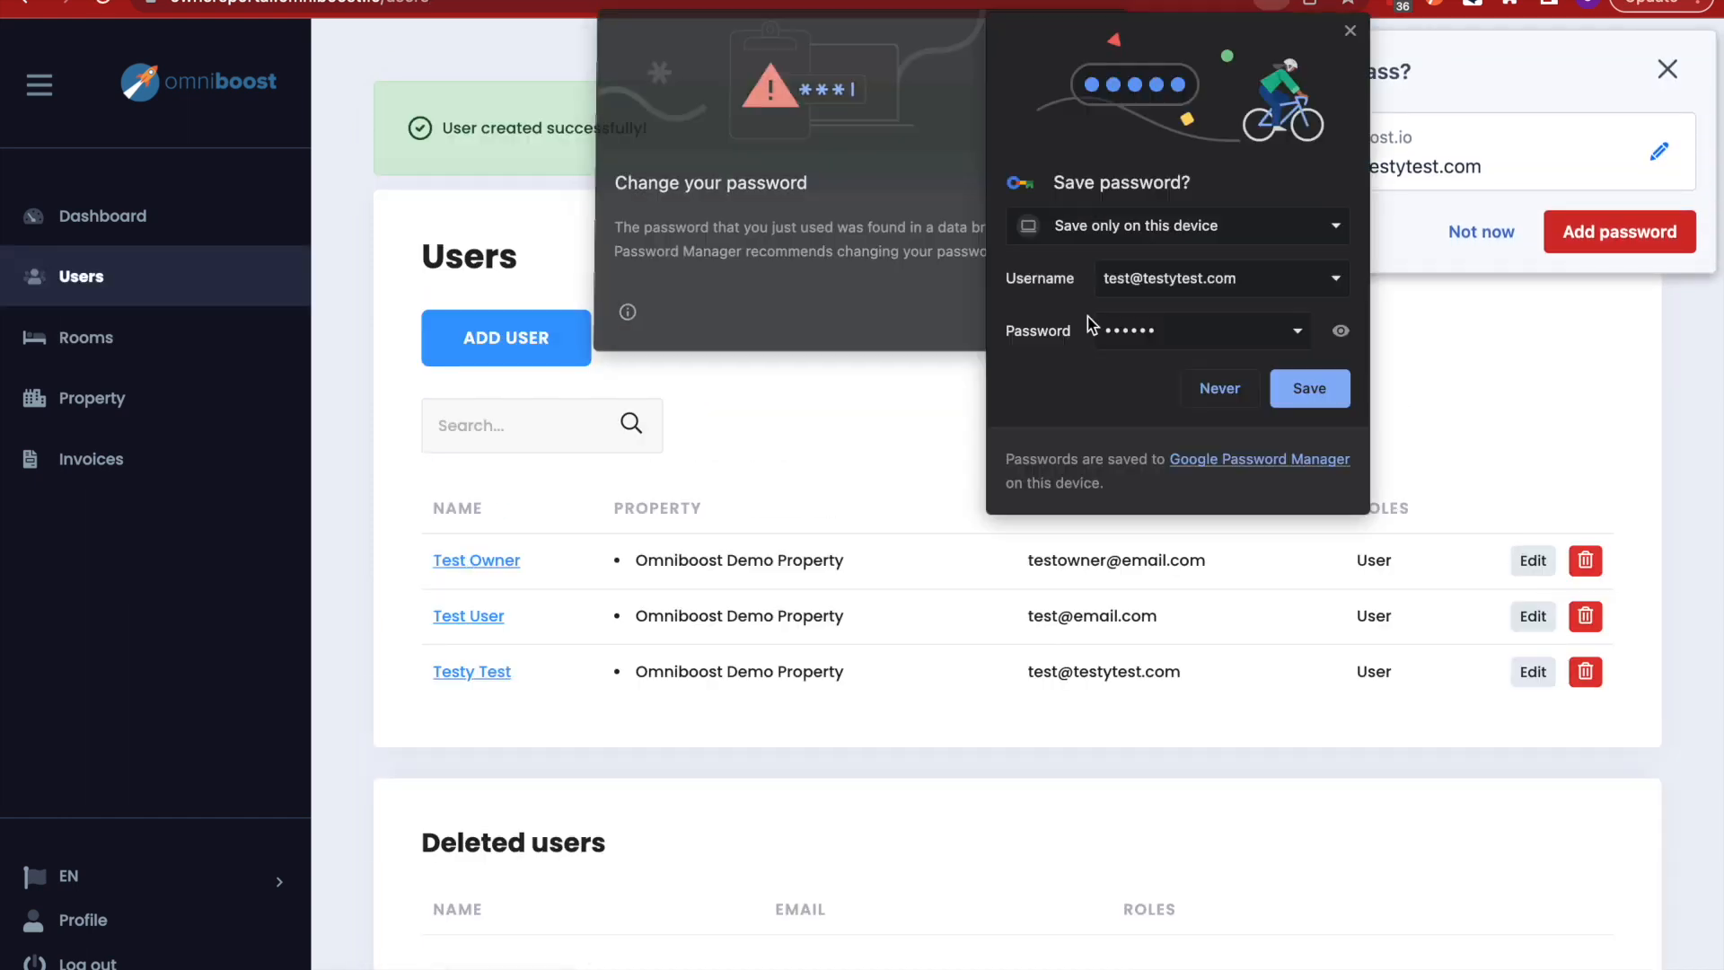
pyautogui.click(1351, 32)
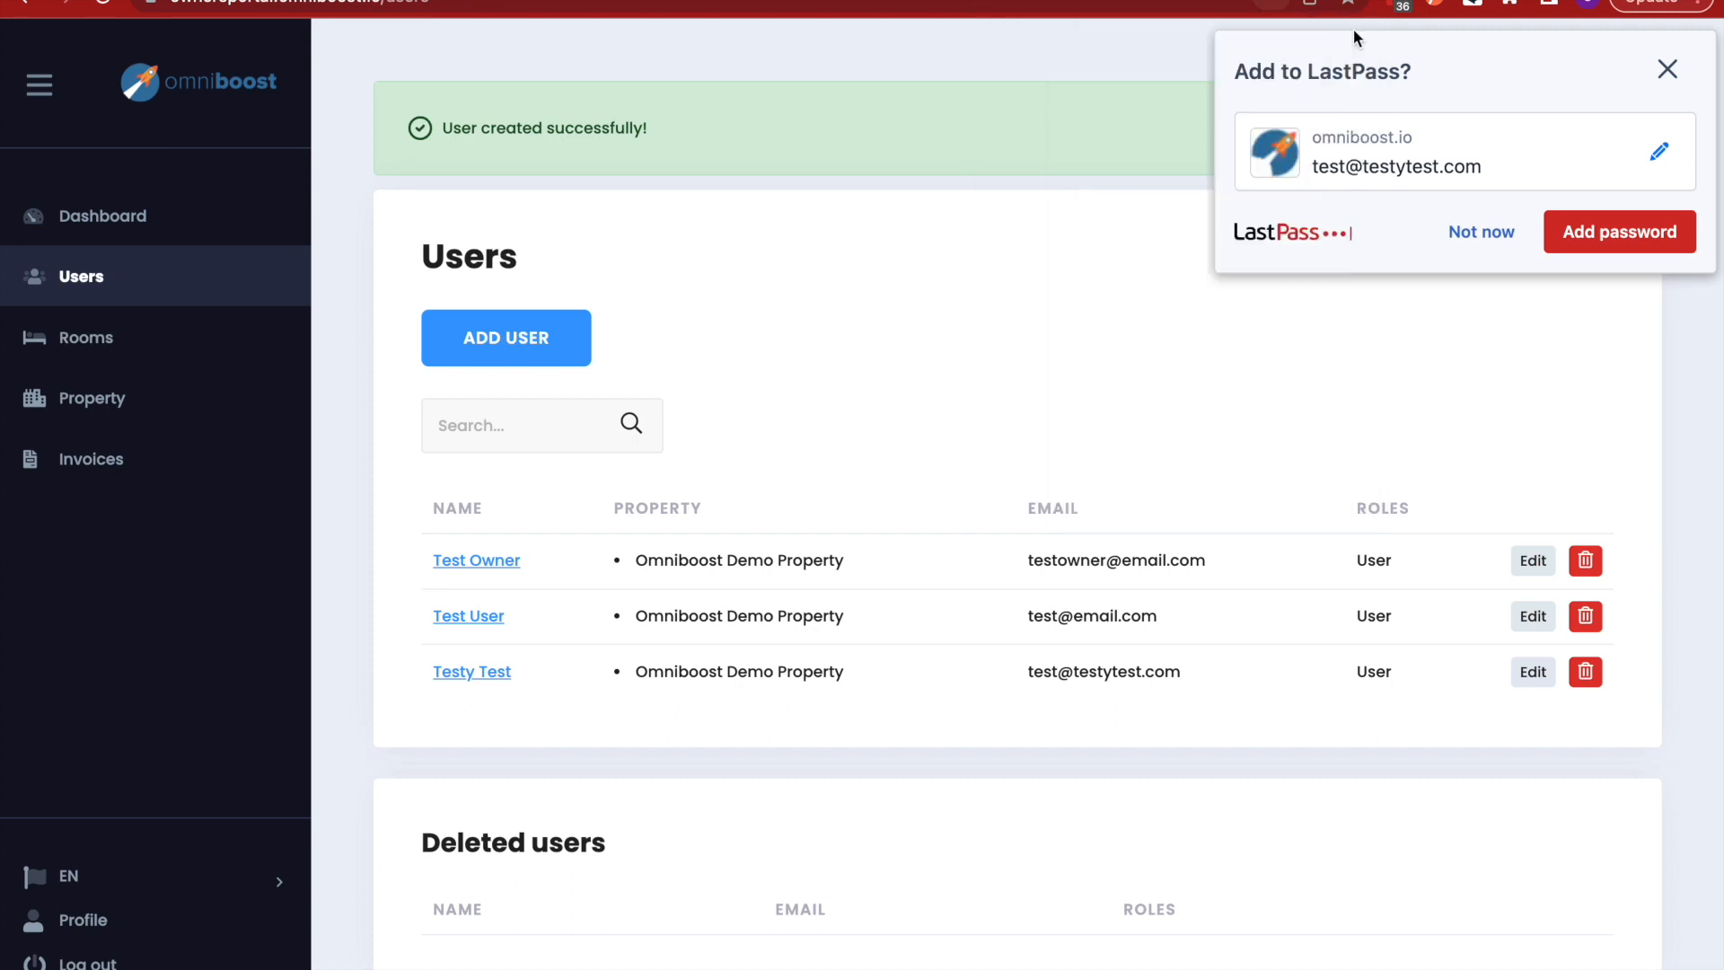
pyautogui.click(1667, 70)
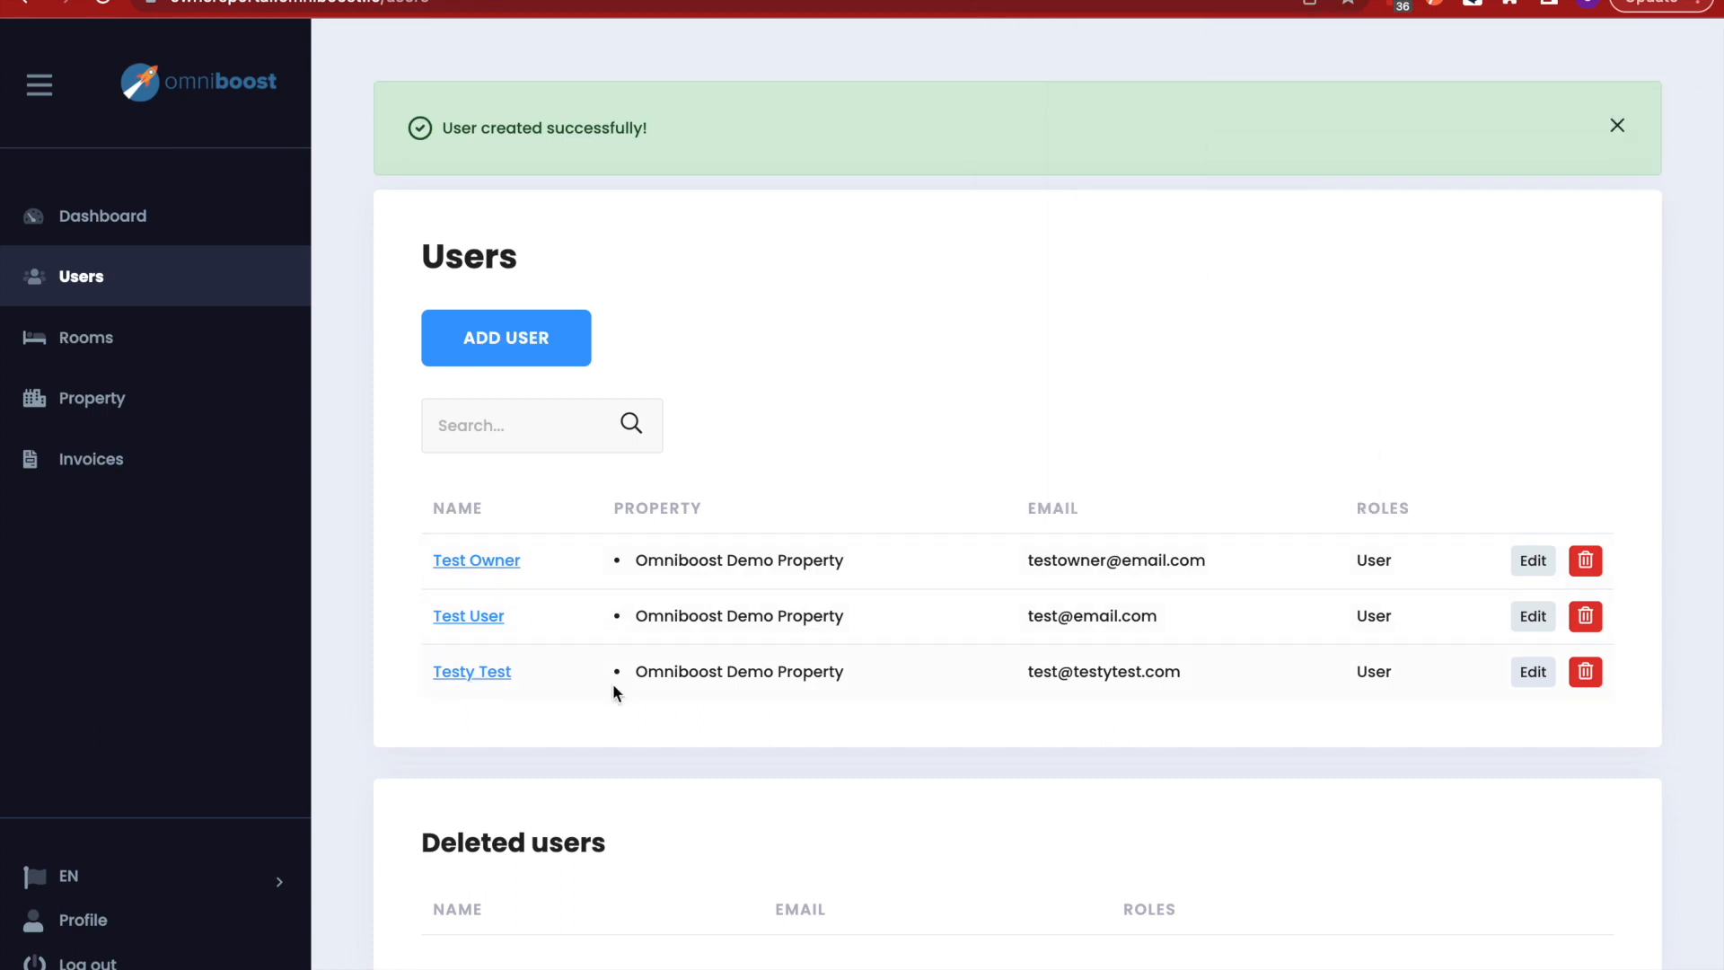
pyautogui.scroll(-1, 801, 696)
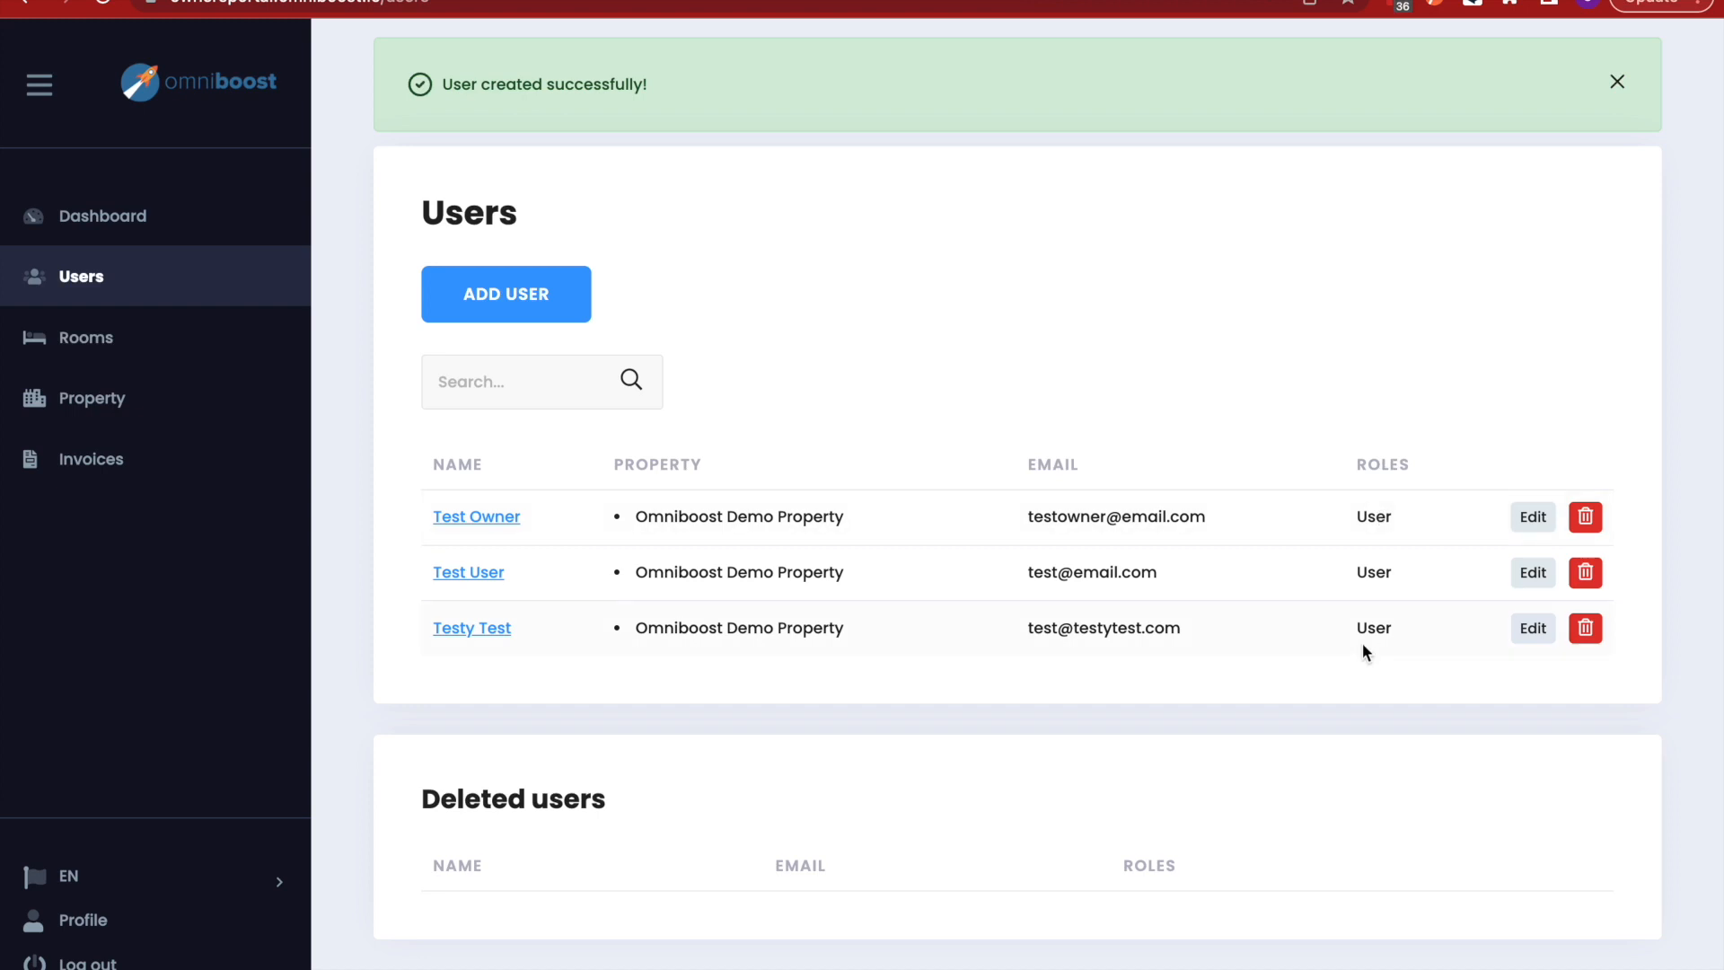
pyautogui.click(1532, 628)
# - Give the user a specific reservation rate of Staycation
pyautogui.scroll(-1, 847, 661)
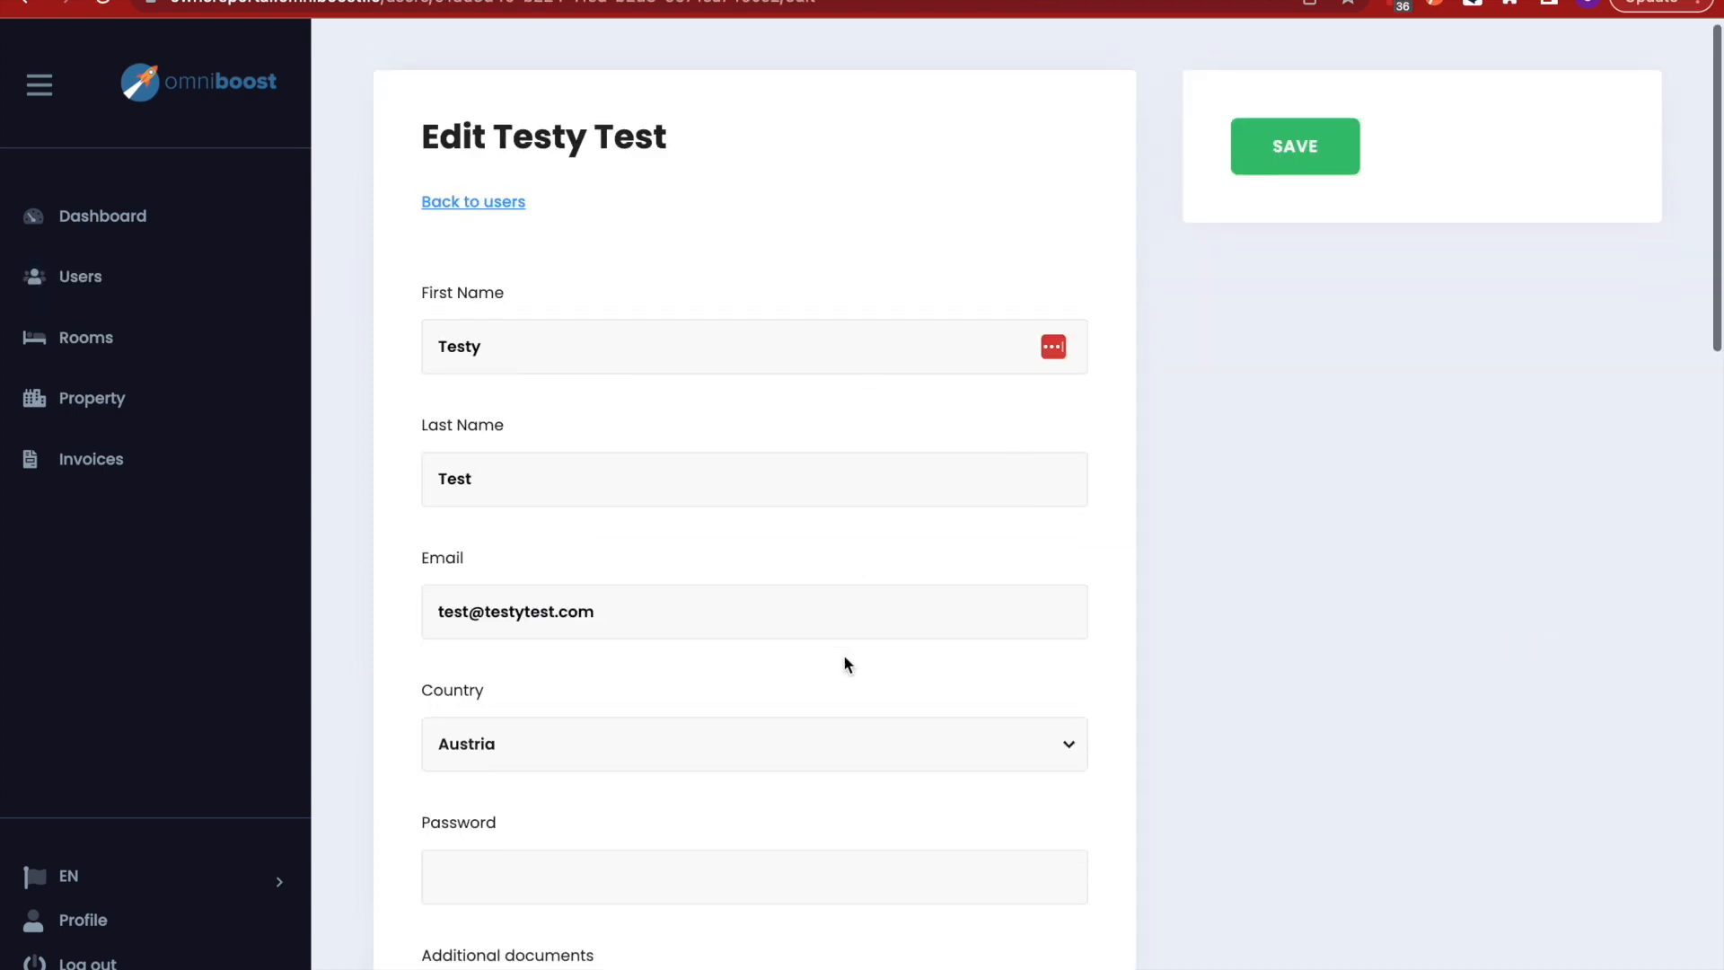
pyautogui.scroll(-3, 628, 469)
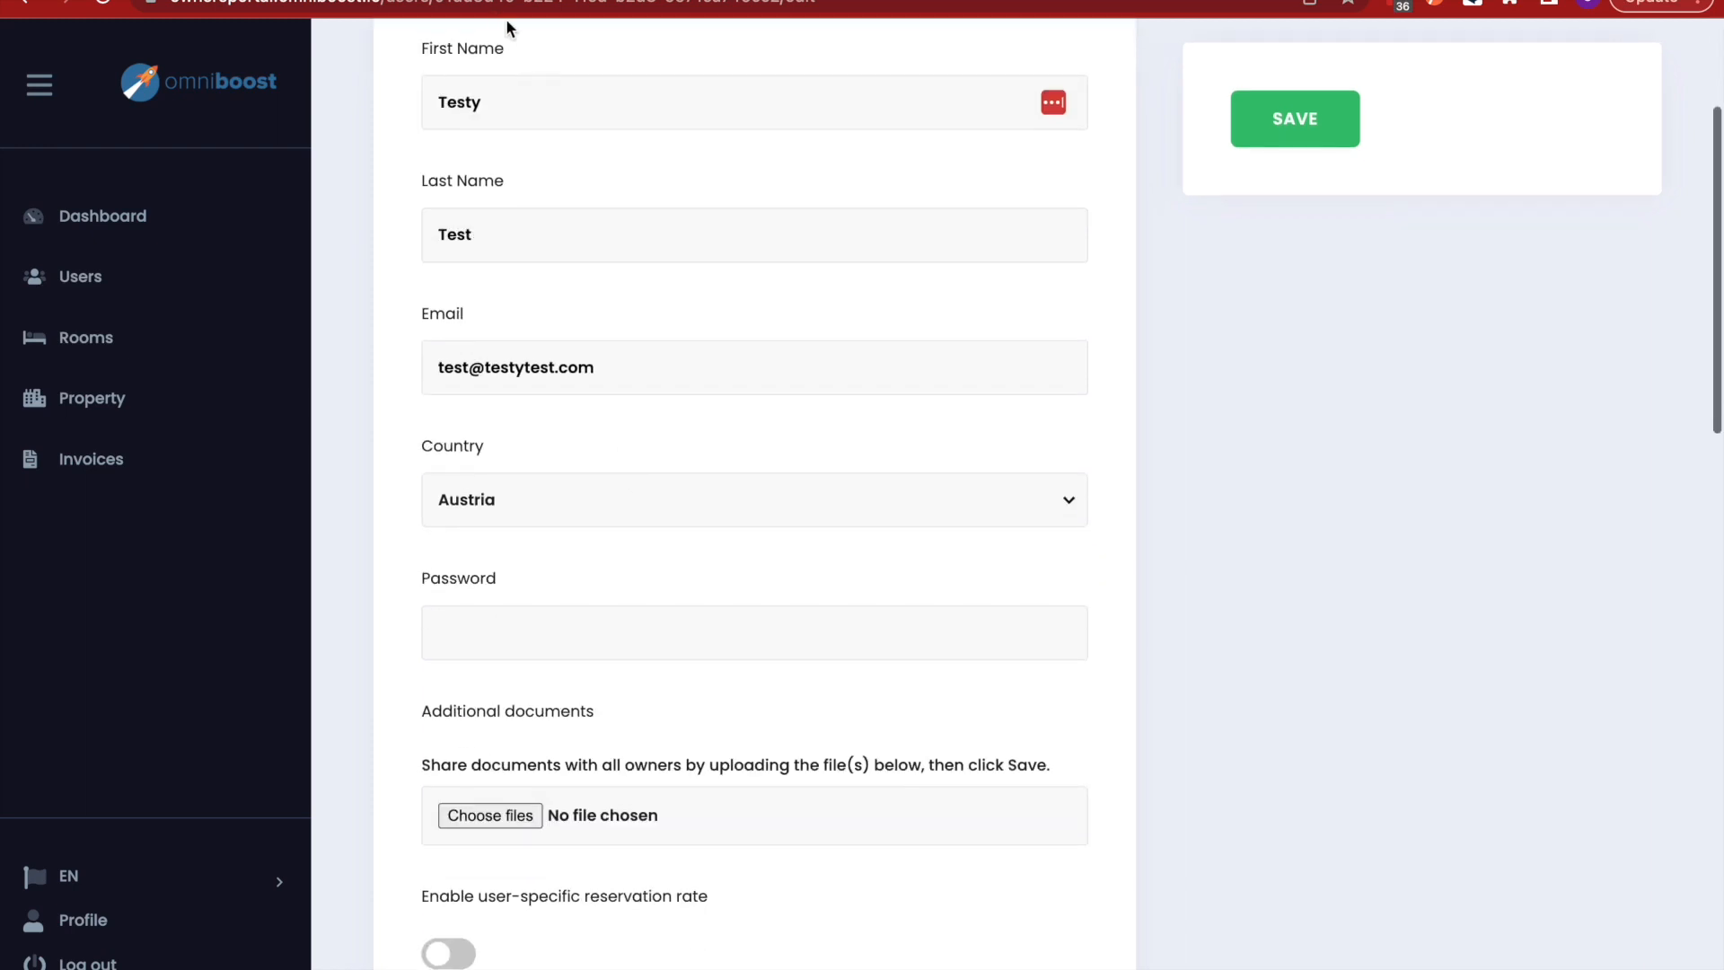
pyautogui.scroll(-7, 531, 531)
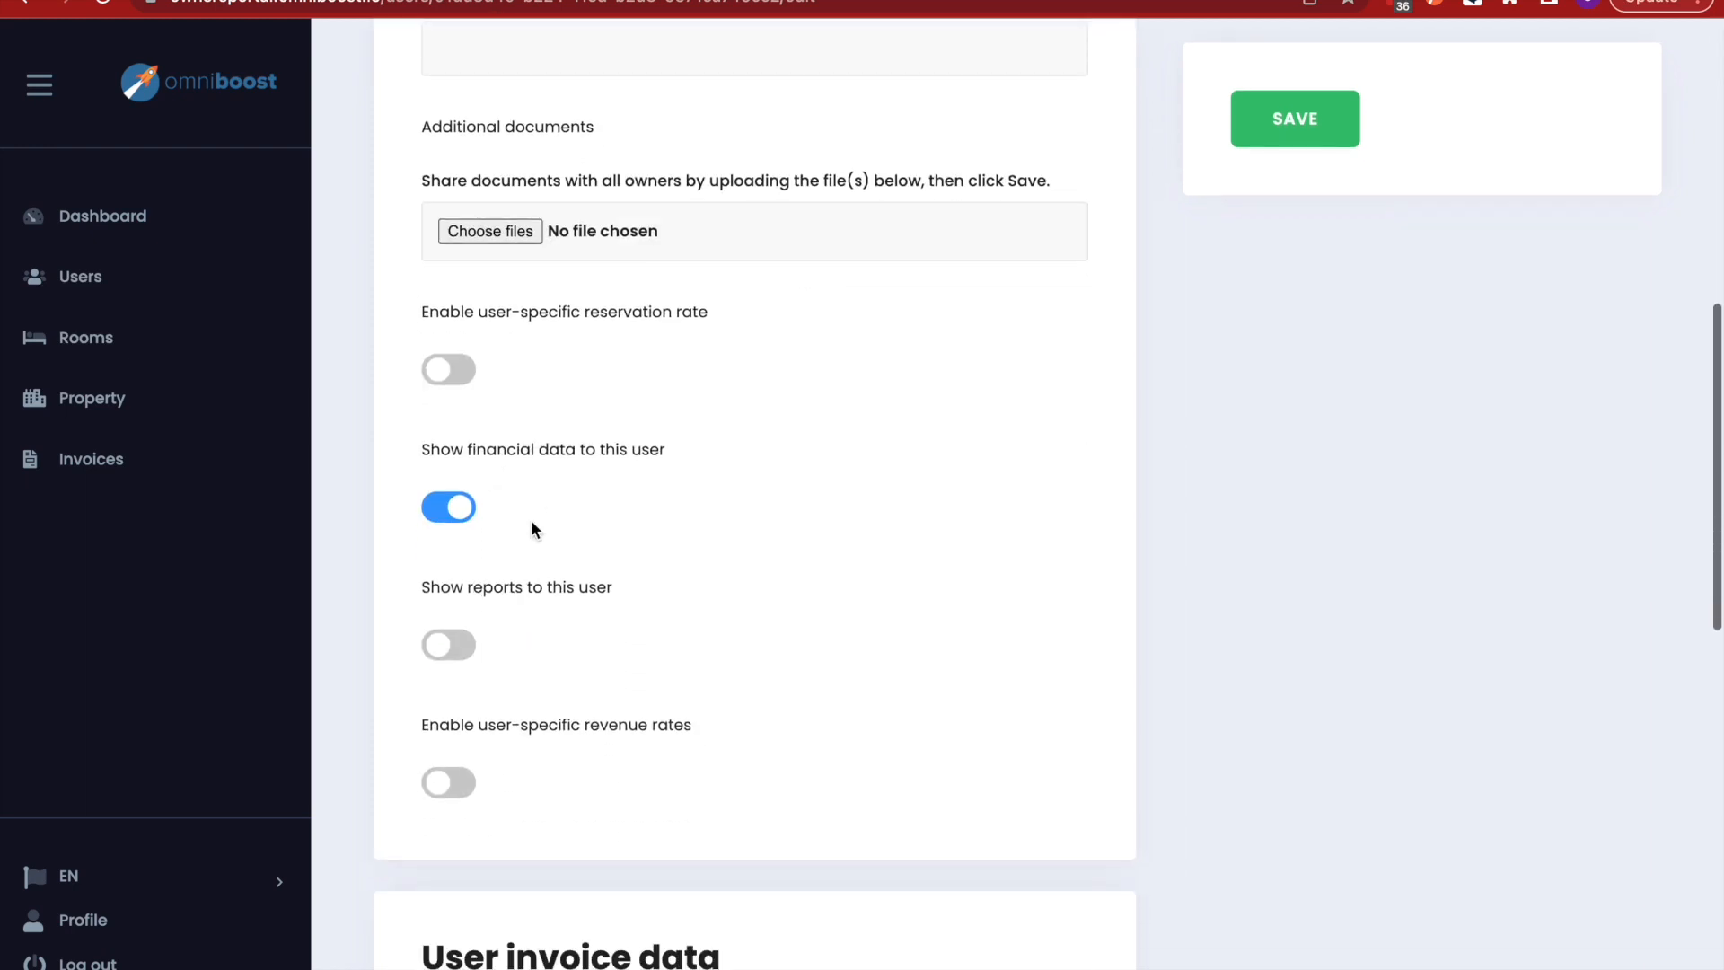
pyautogui.scroll(-1, 901, 429)
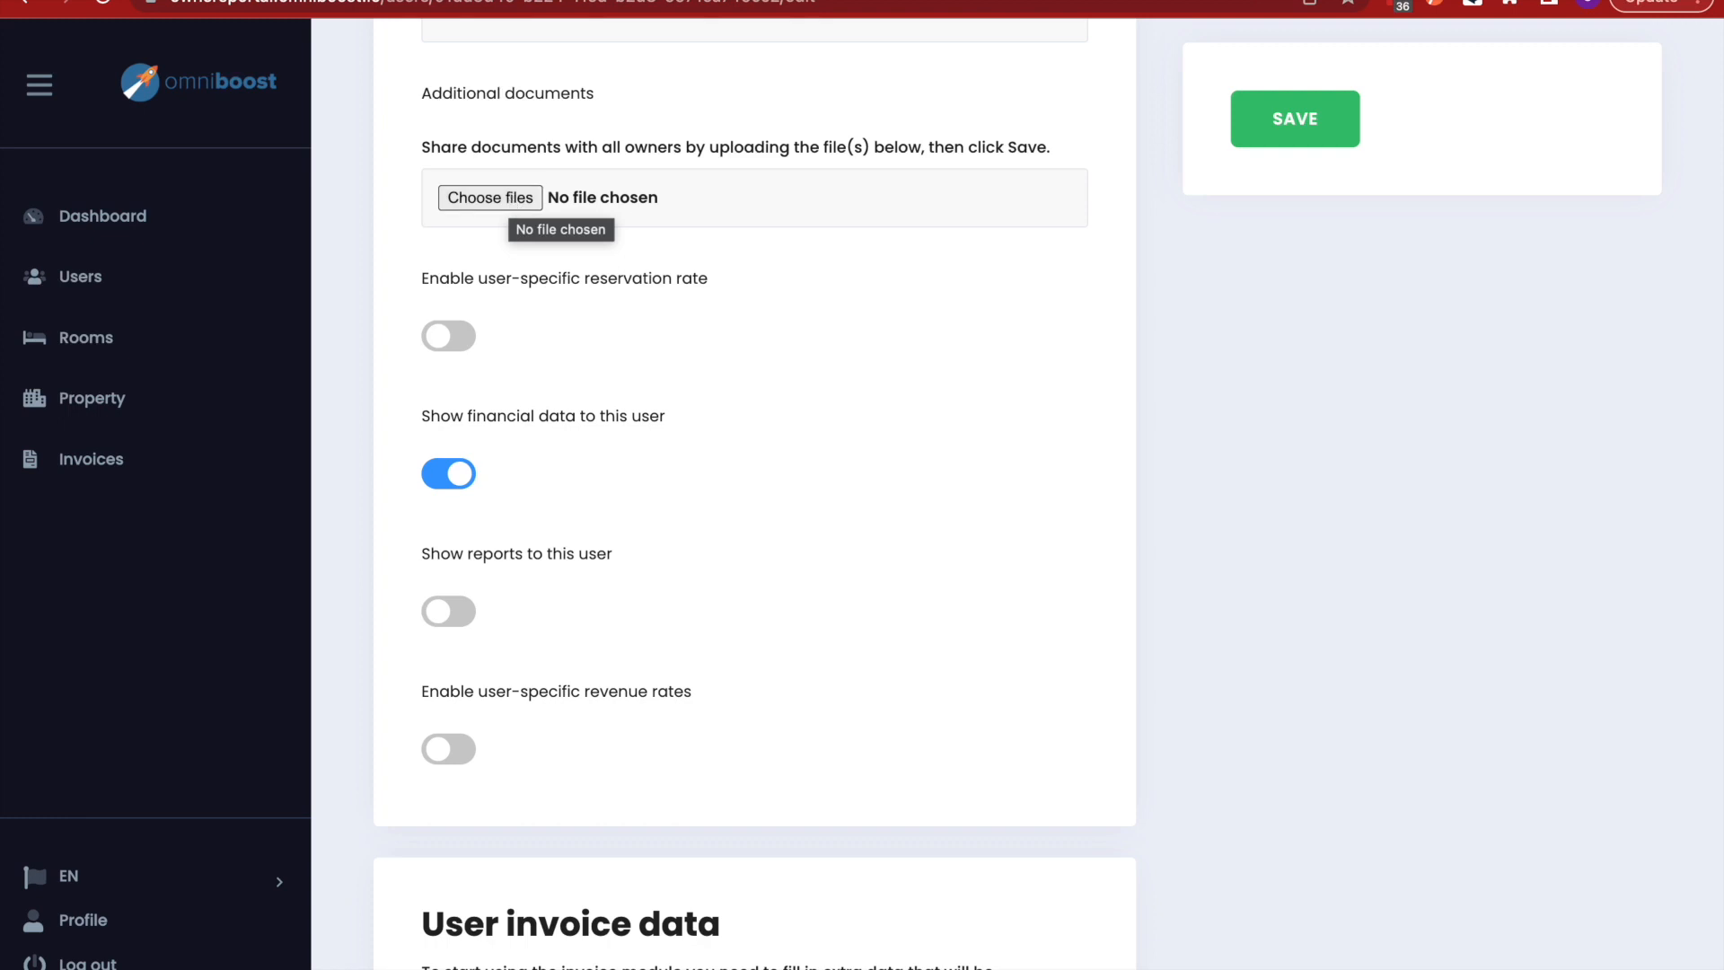
pyautogui.scroll(-2, 520, 327)
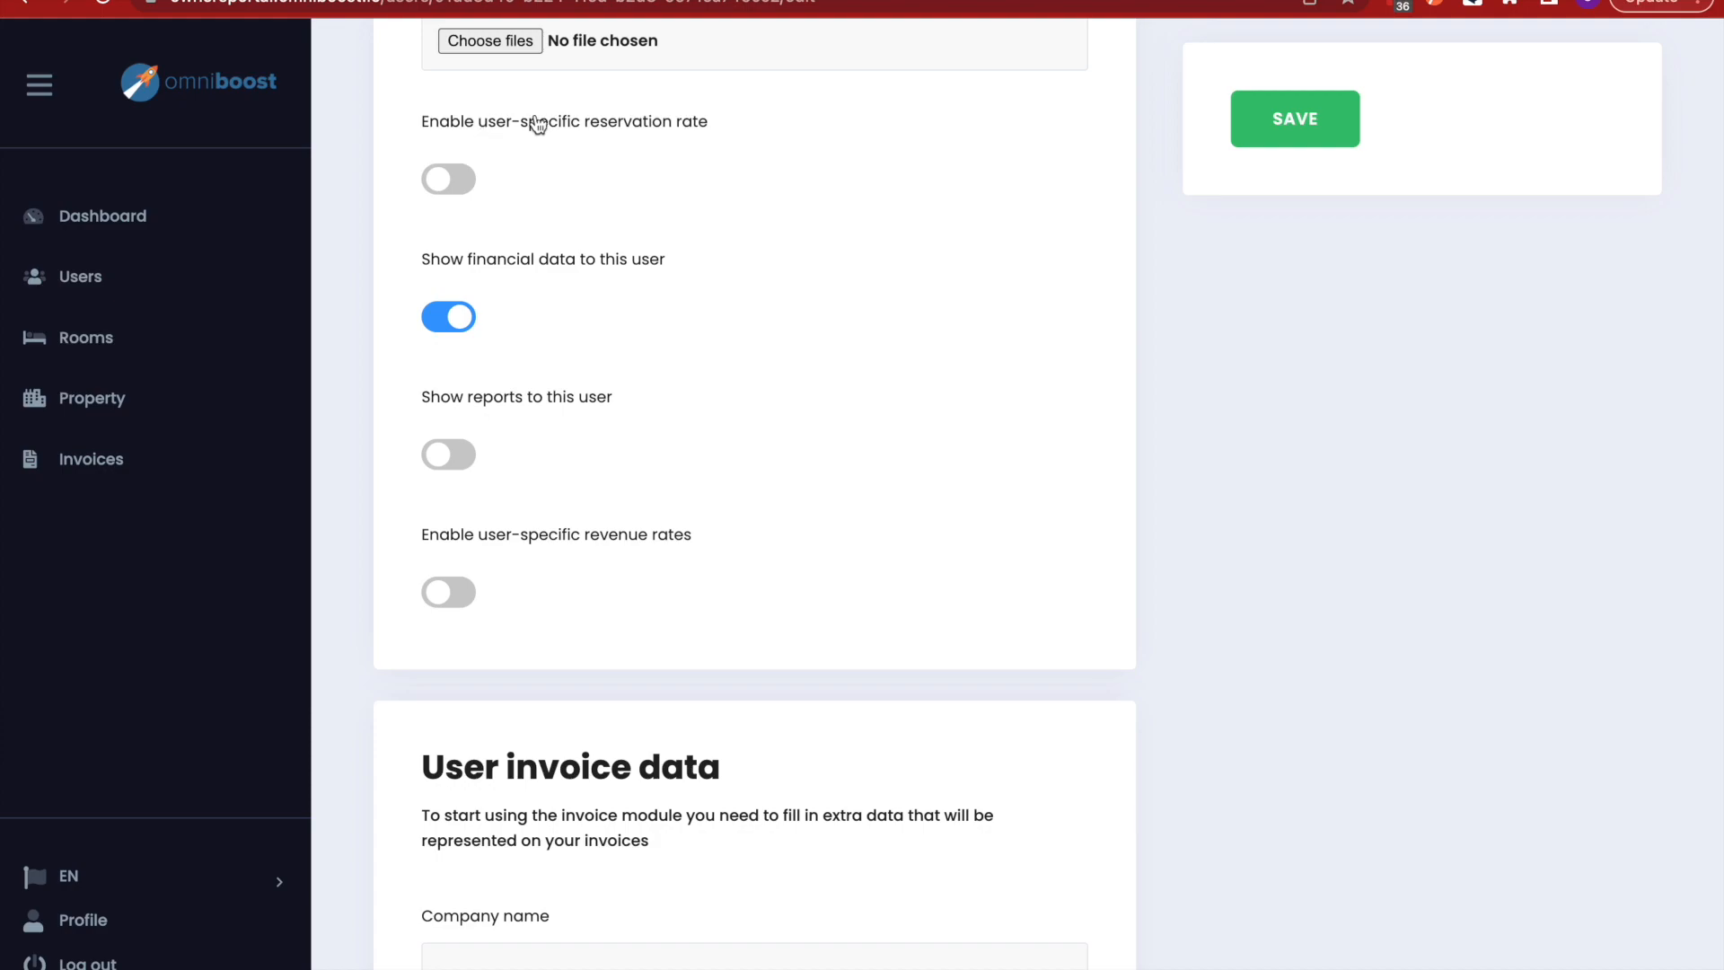
pyautogui.click(452, 179)
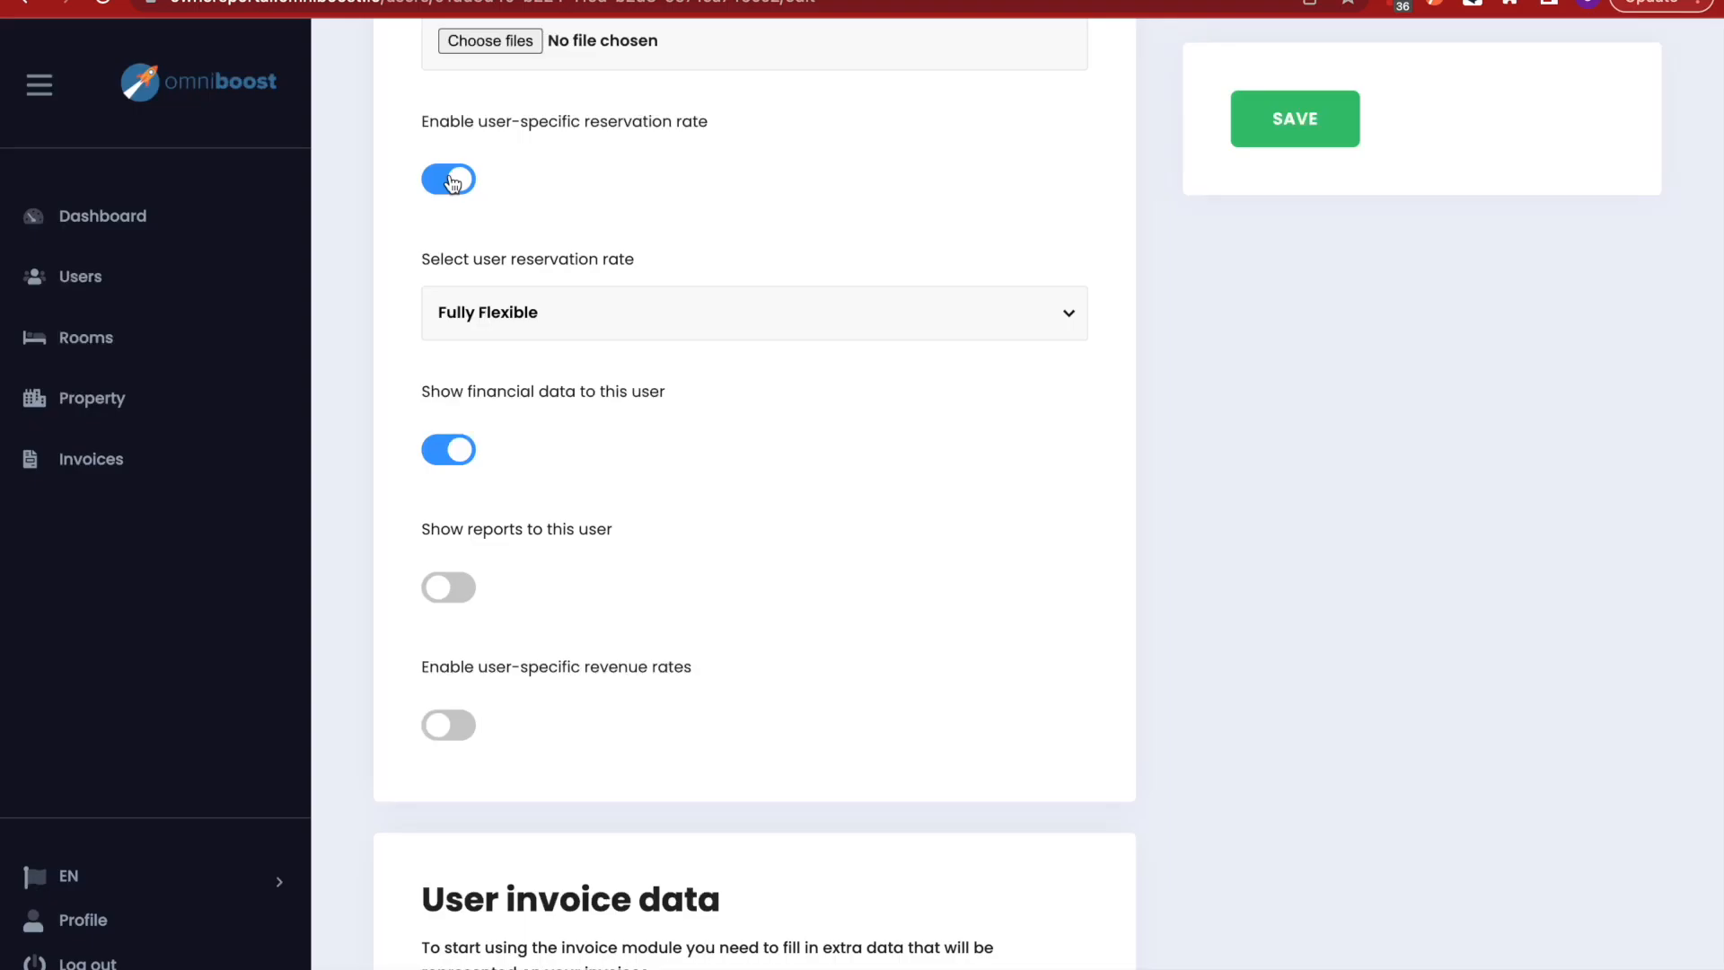
pyautogui.click(740, 305)
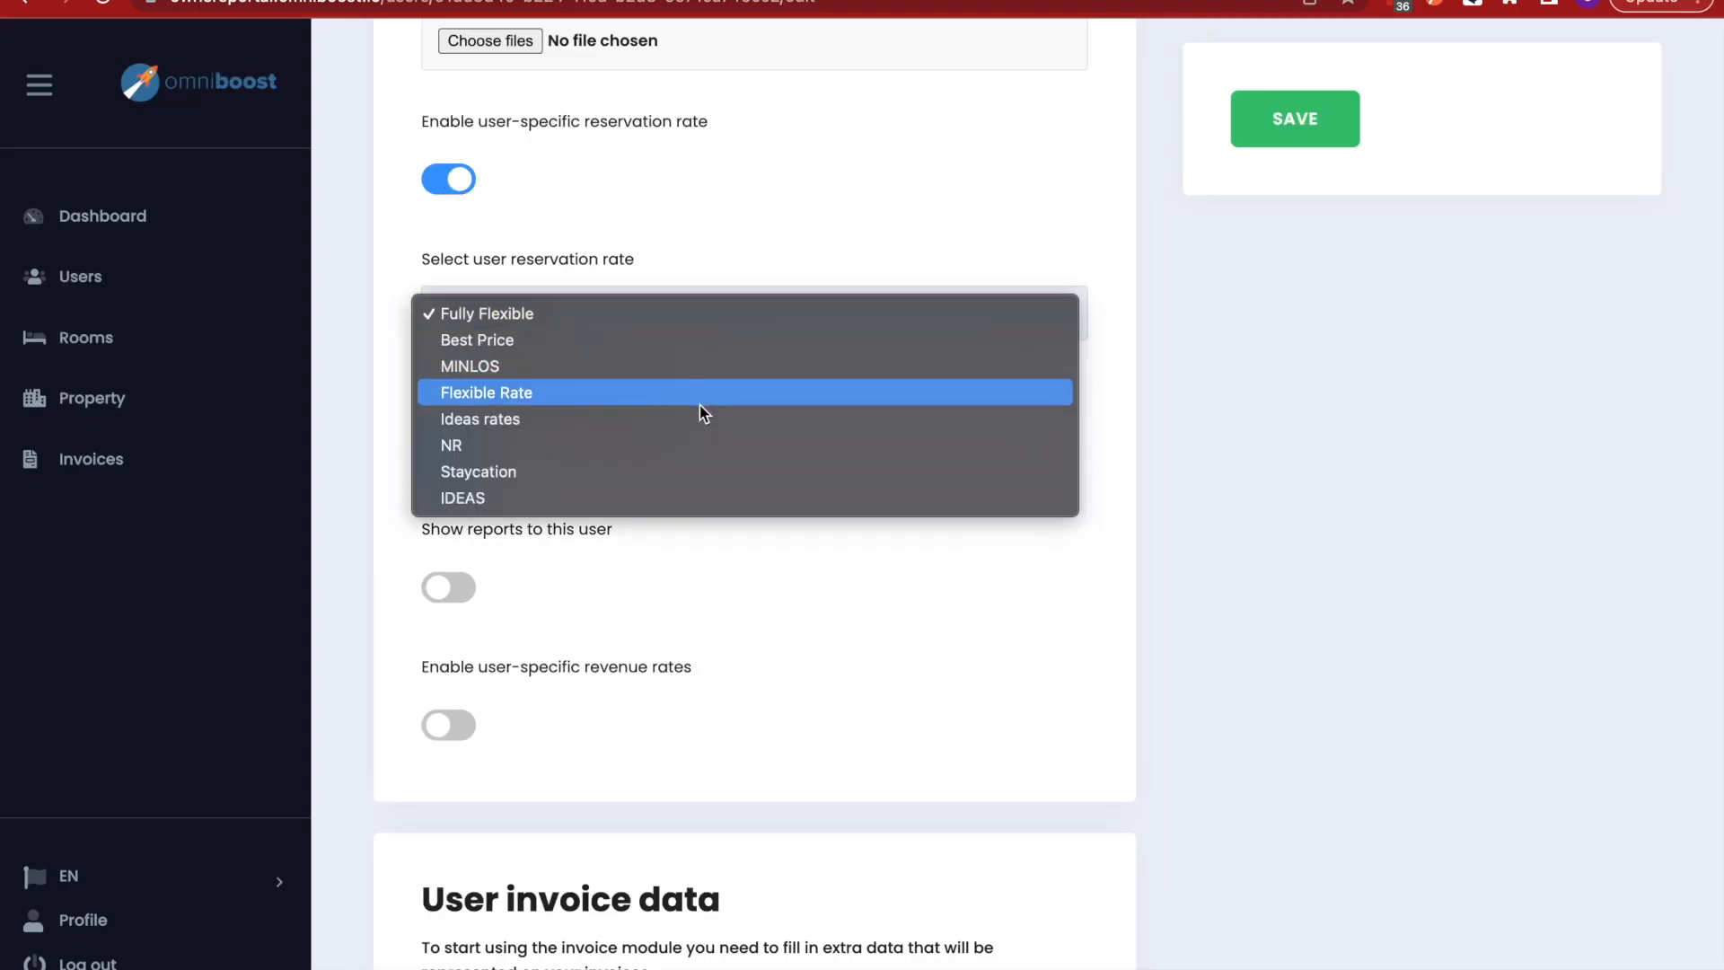
pyautogui.click(688, 470)
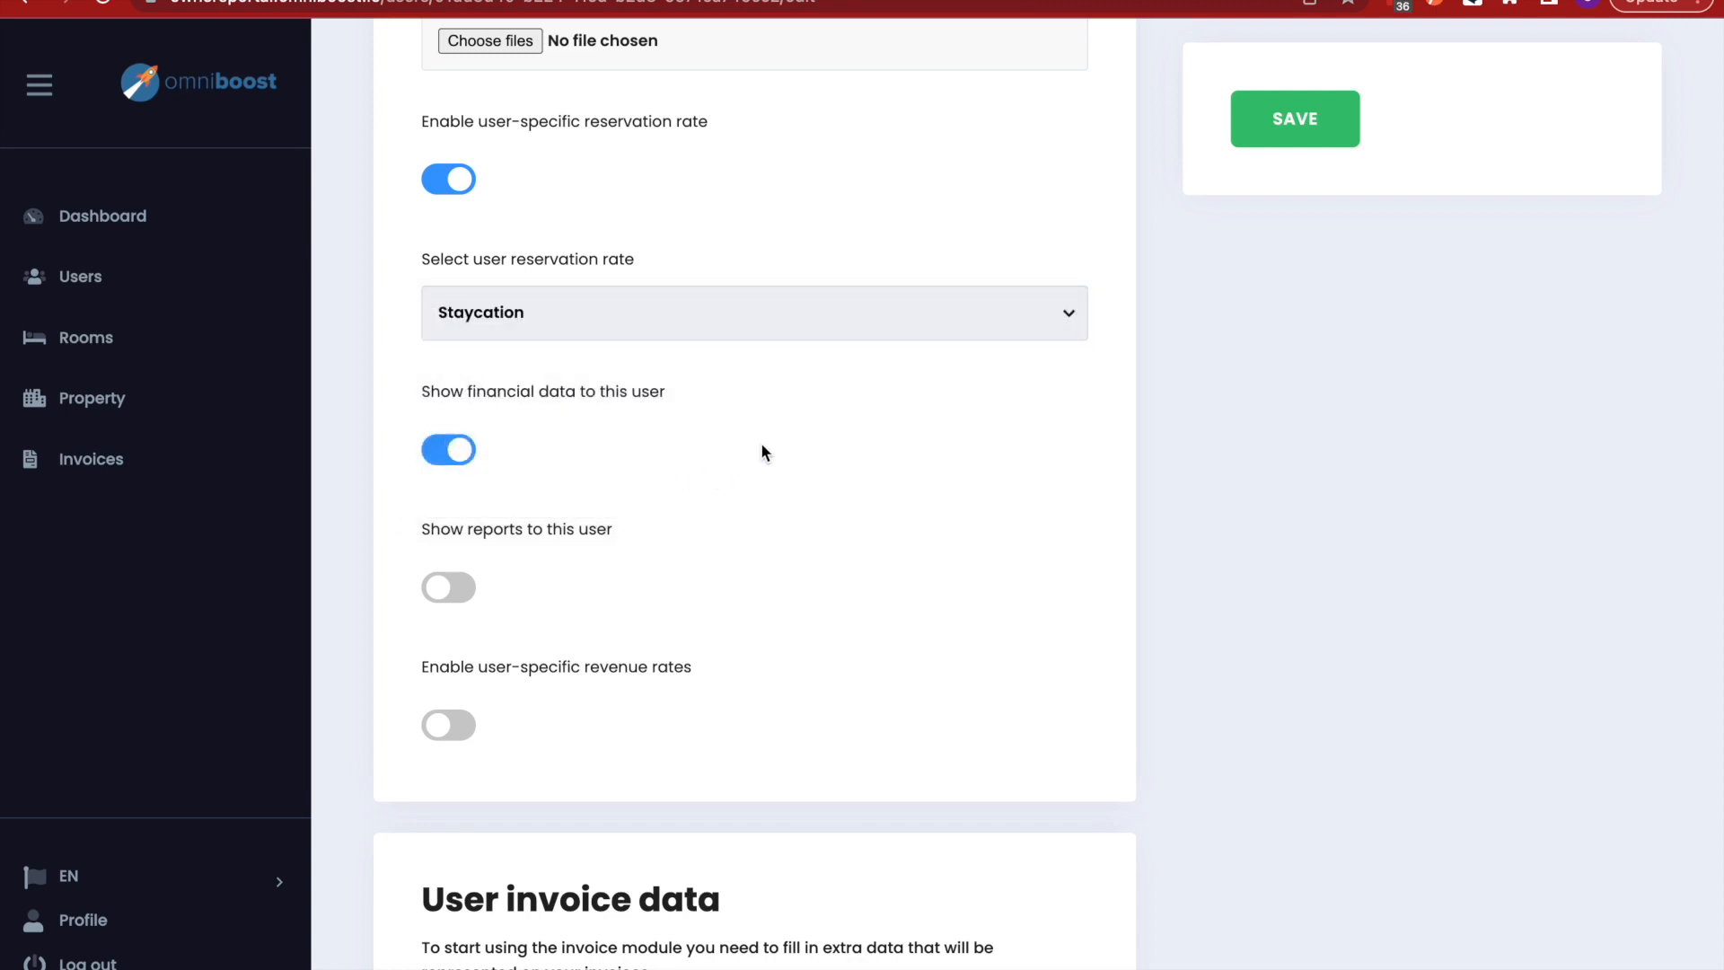
# - Hide financial data, show reports, and enable user-specific revenue rates for the user
pyautogui.scroll(-1, 763, 451)
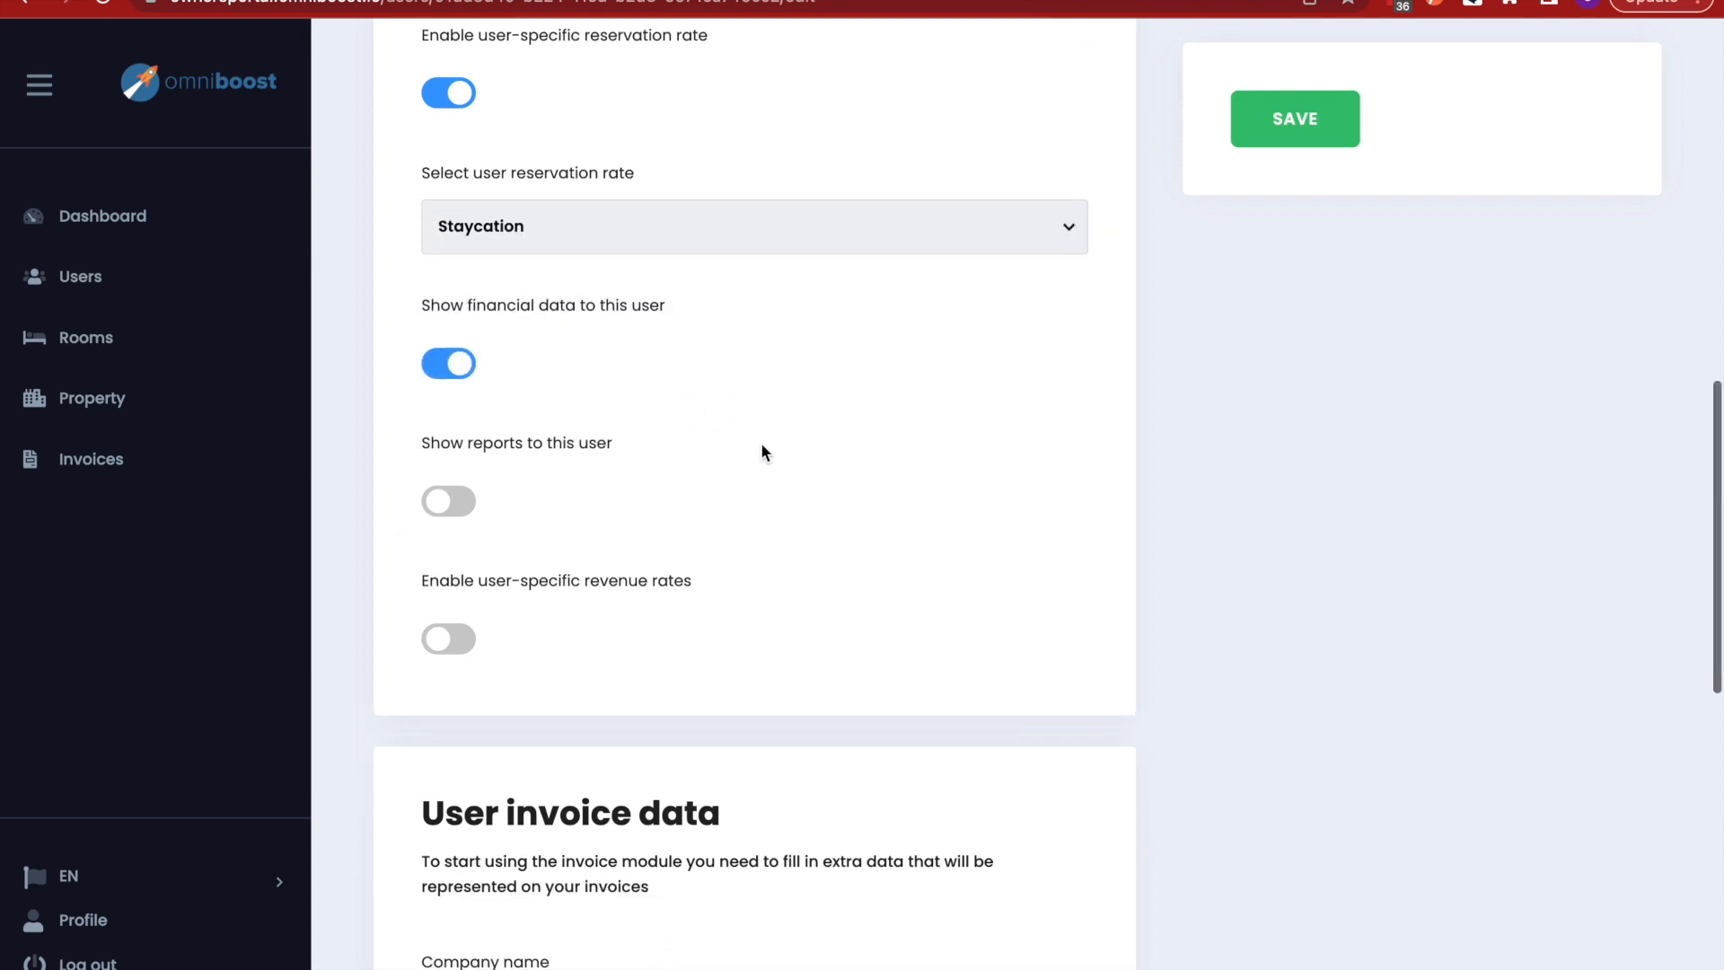
pyautogui.click(452, 366)
pyautogui.scroll(-2, 634, 422)
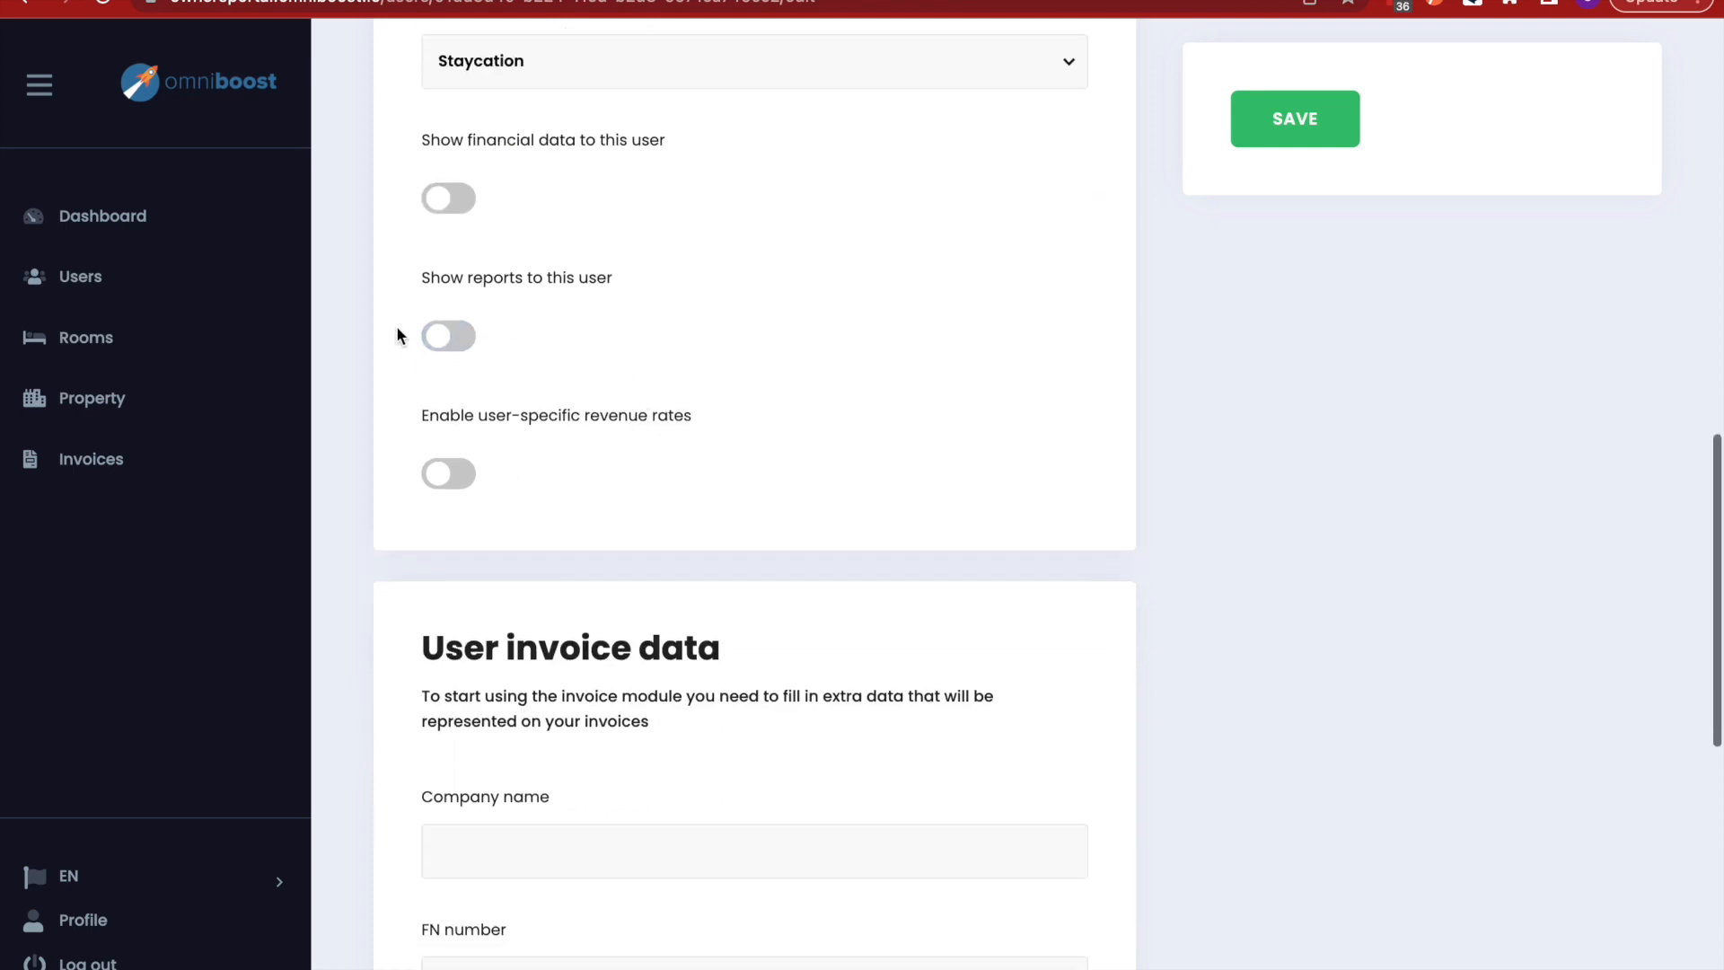
pyautogui.click(449, 336)
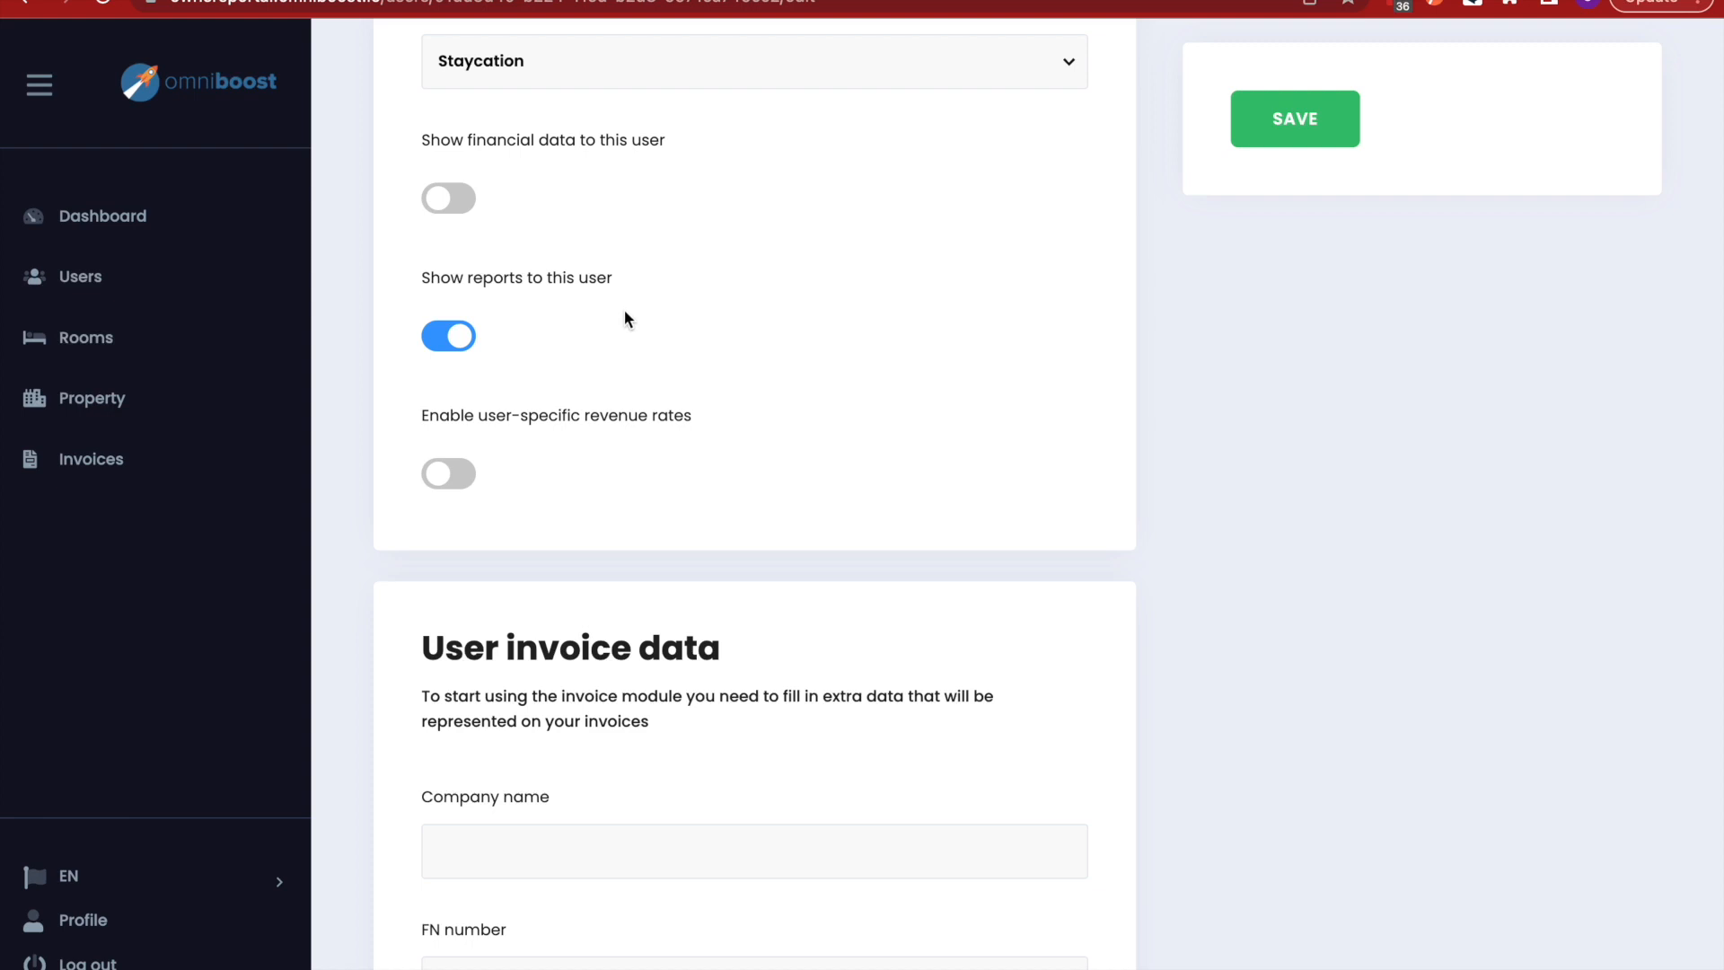
pyautogui.scroll(-2, 596, 474)
pyautogui.click(444, 332)
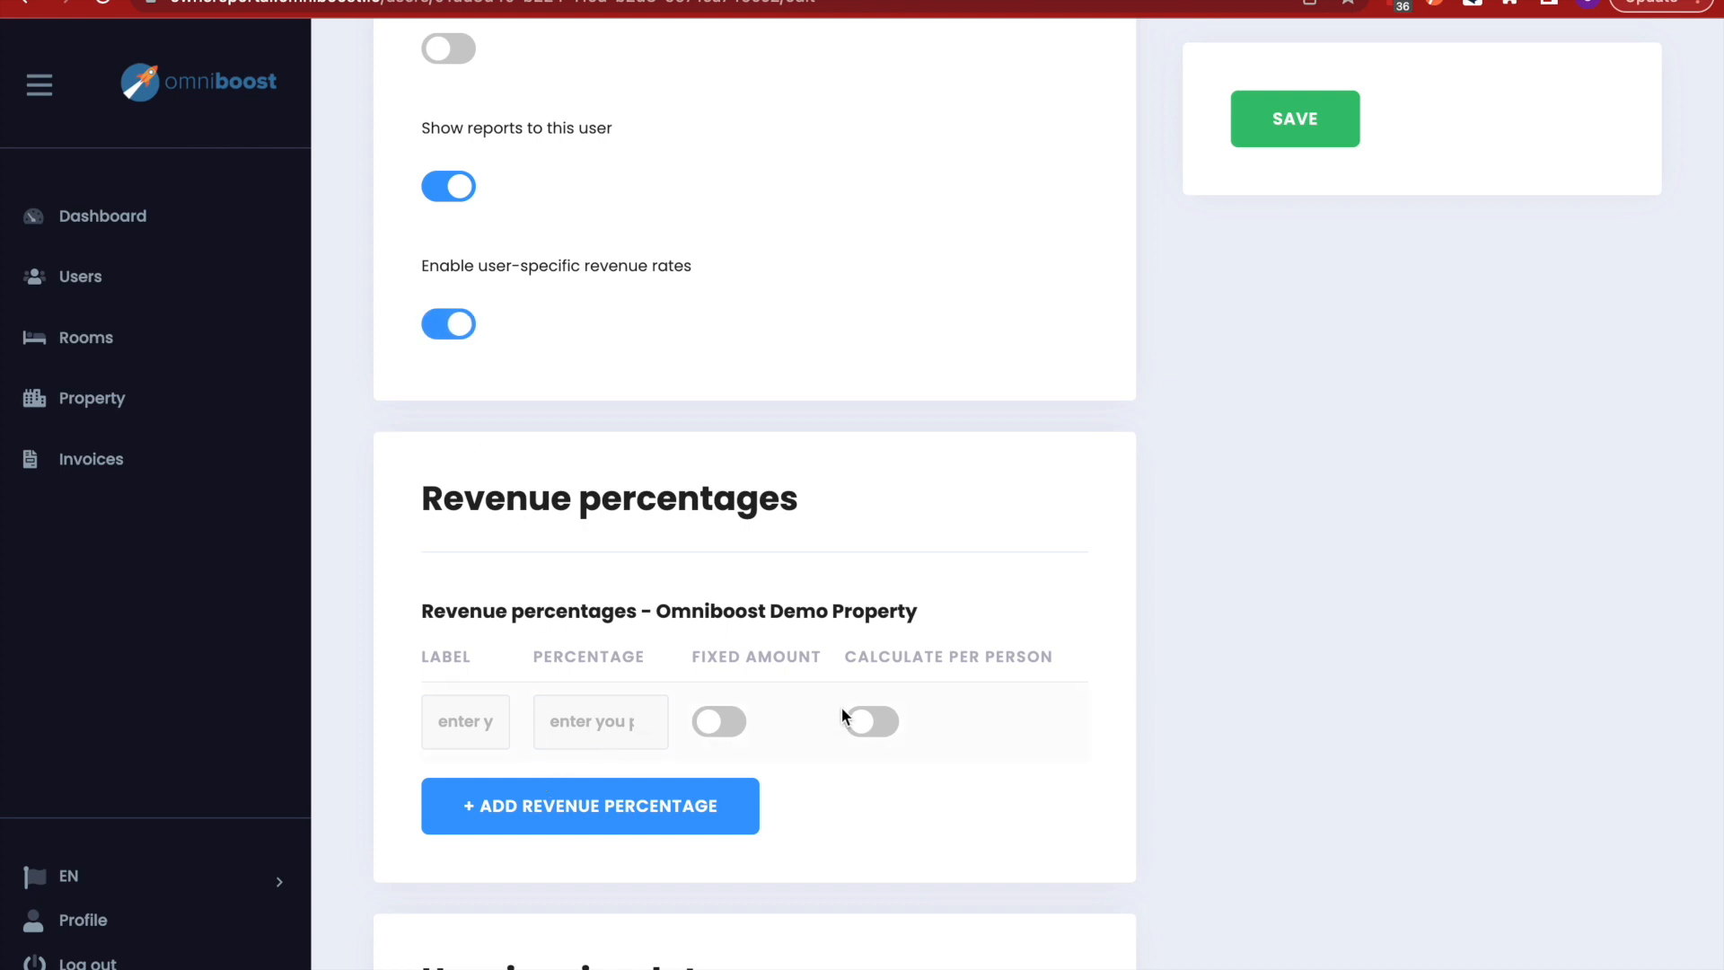
pyautogui.scroll(-3, 730, 511)
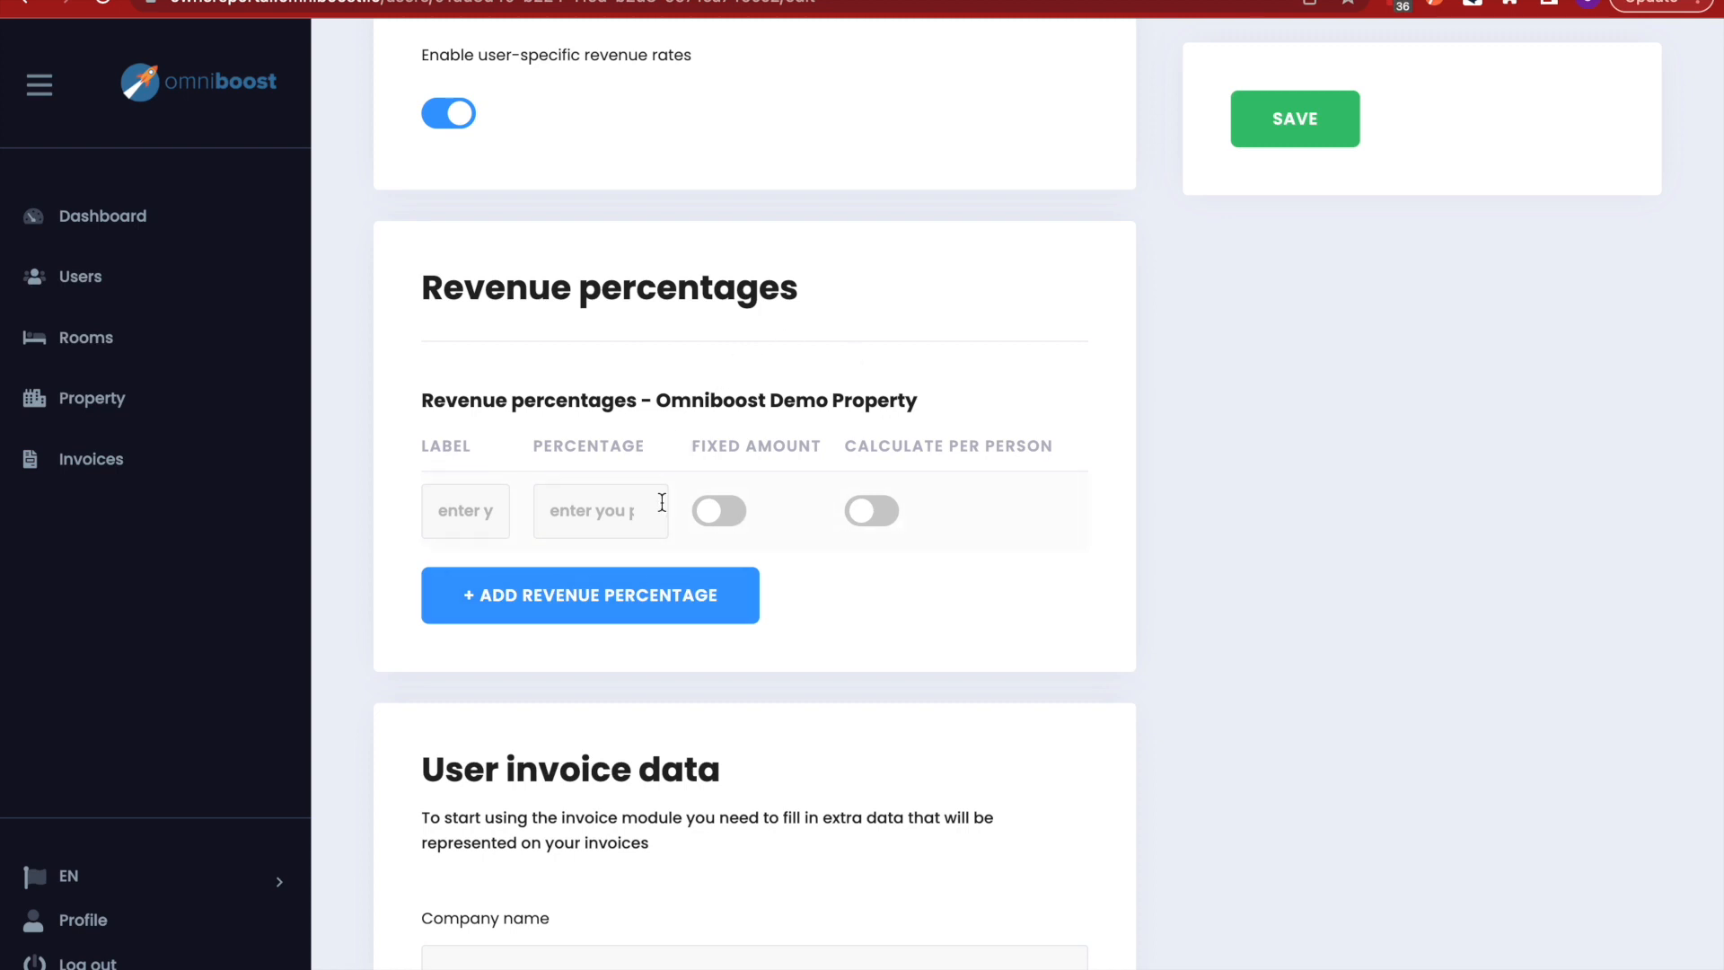
pyautogui.scroll(-1, 777, 423)
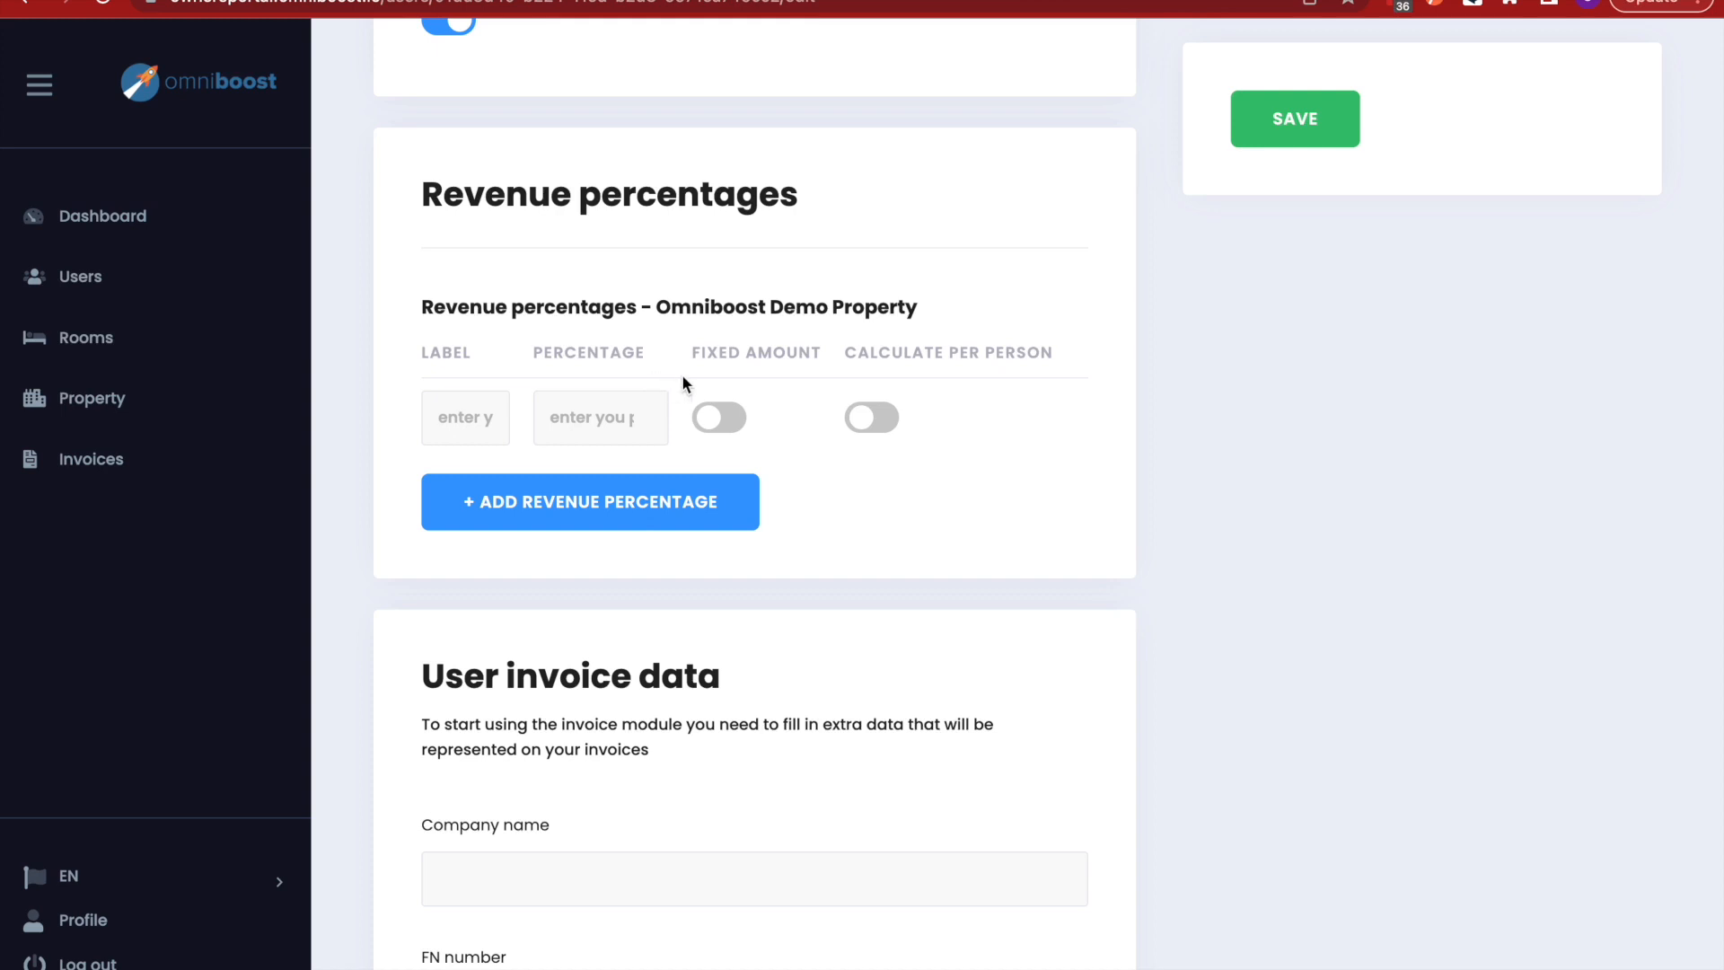
pyautogui.scroll(-7, 808, 669)
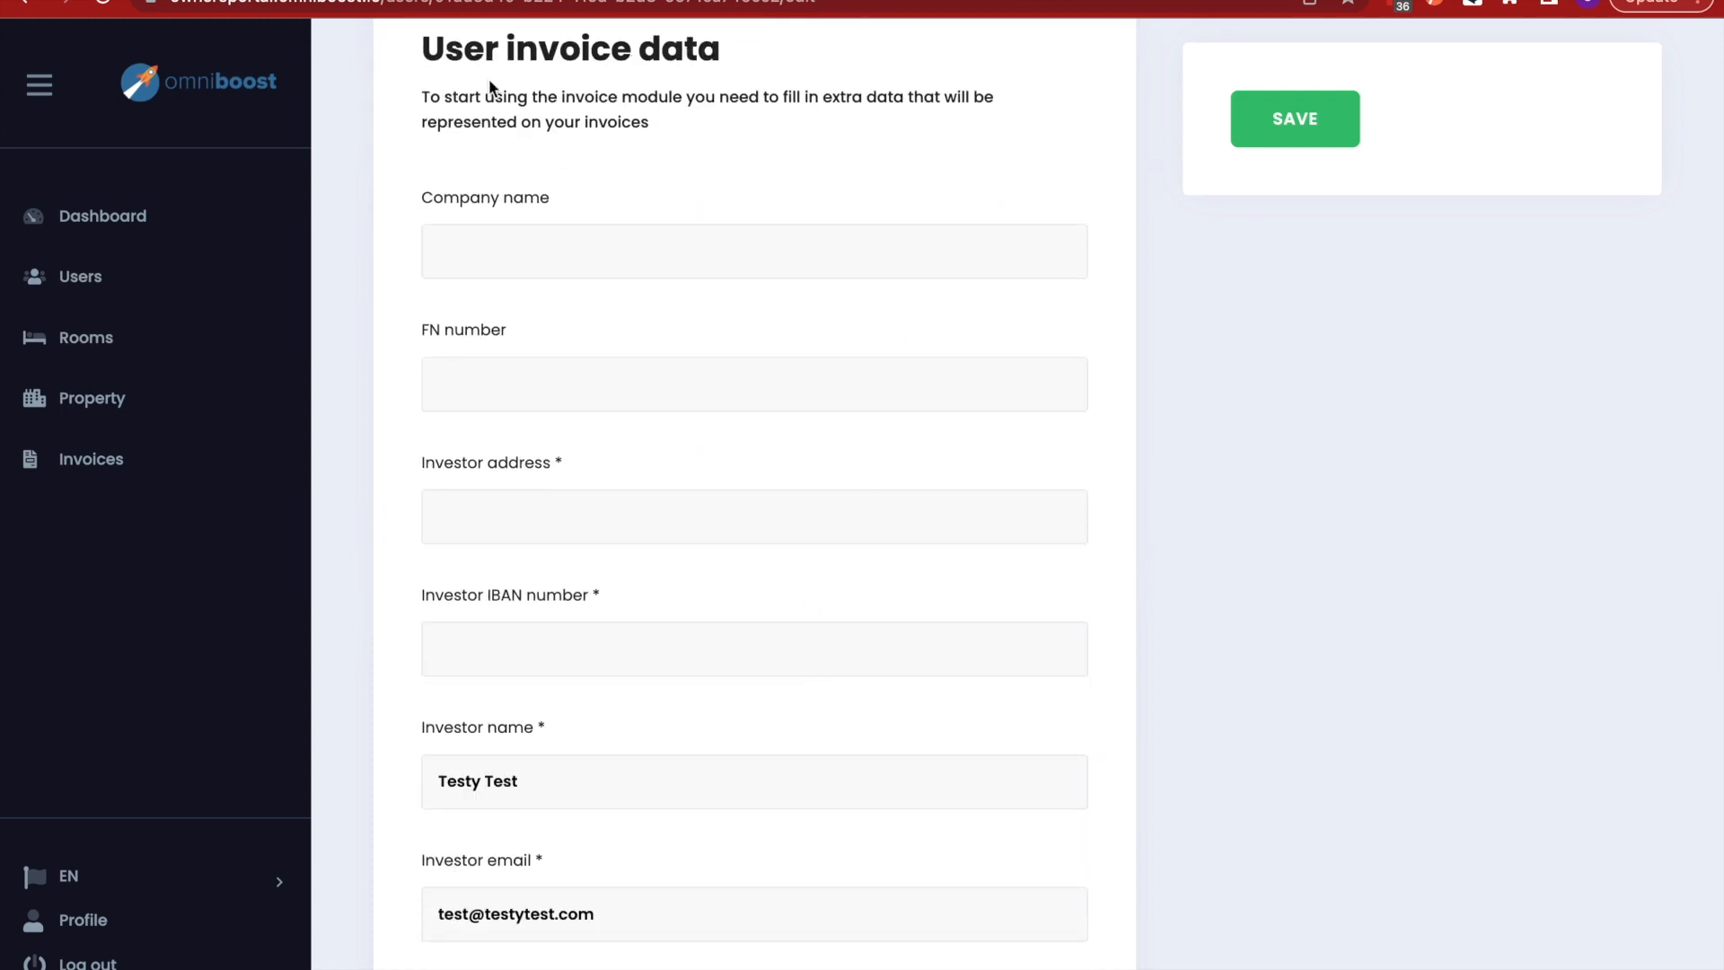
pyautogui.scroll(-1, 889, 663)
pyautogui.scroll(1, 887, 660)
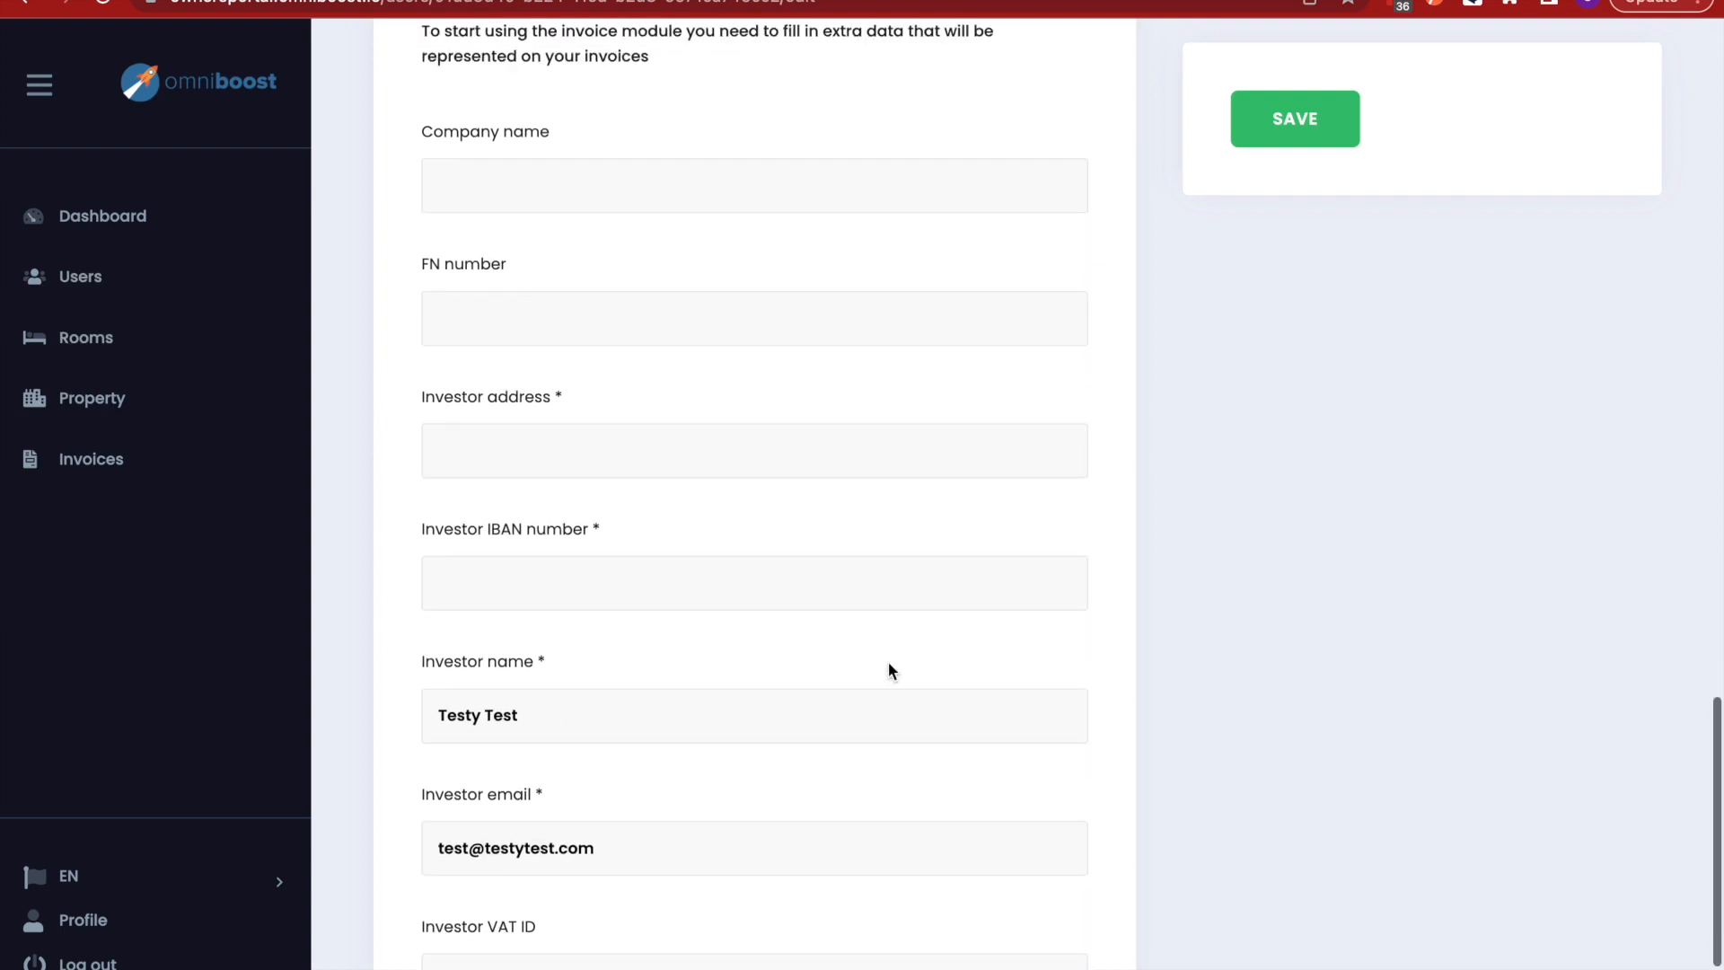
pyautogui.scroll(-2, 887, 661)
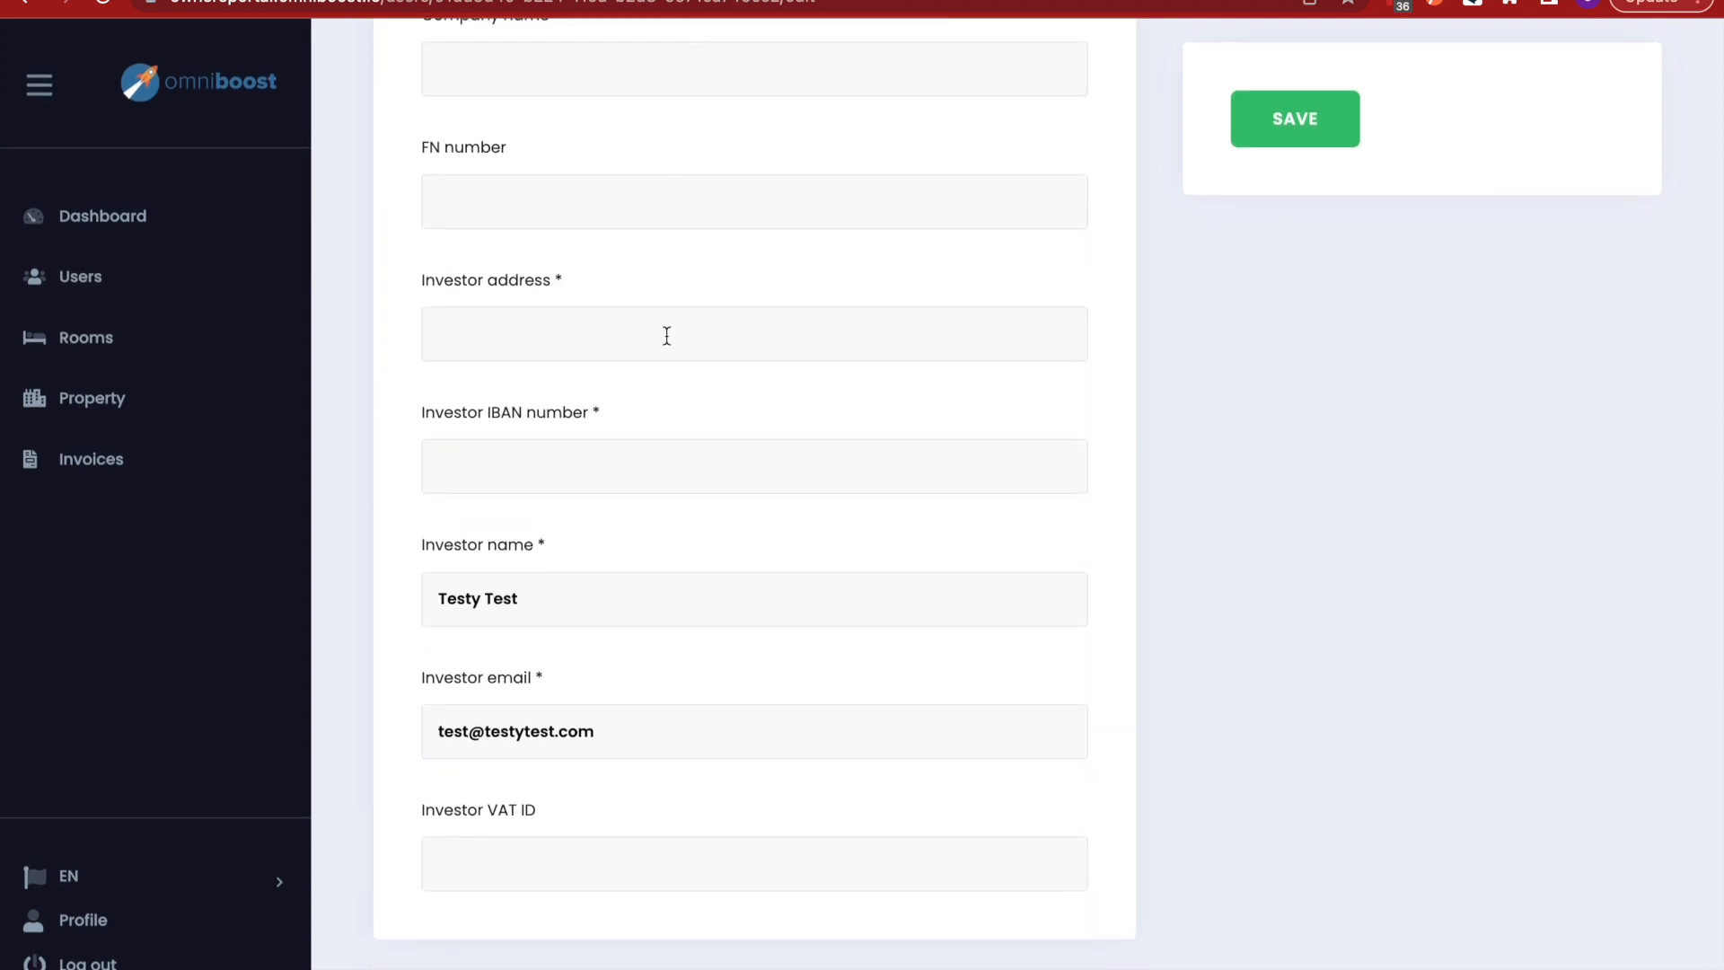
pyautogui.scroll(1, 800, 615)
pyautogui.scroll(1, 801, 615)
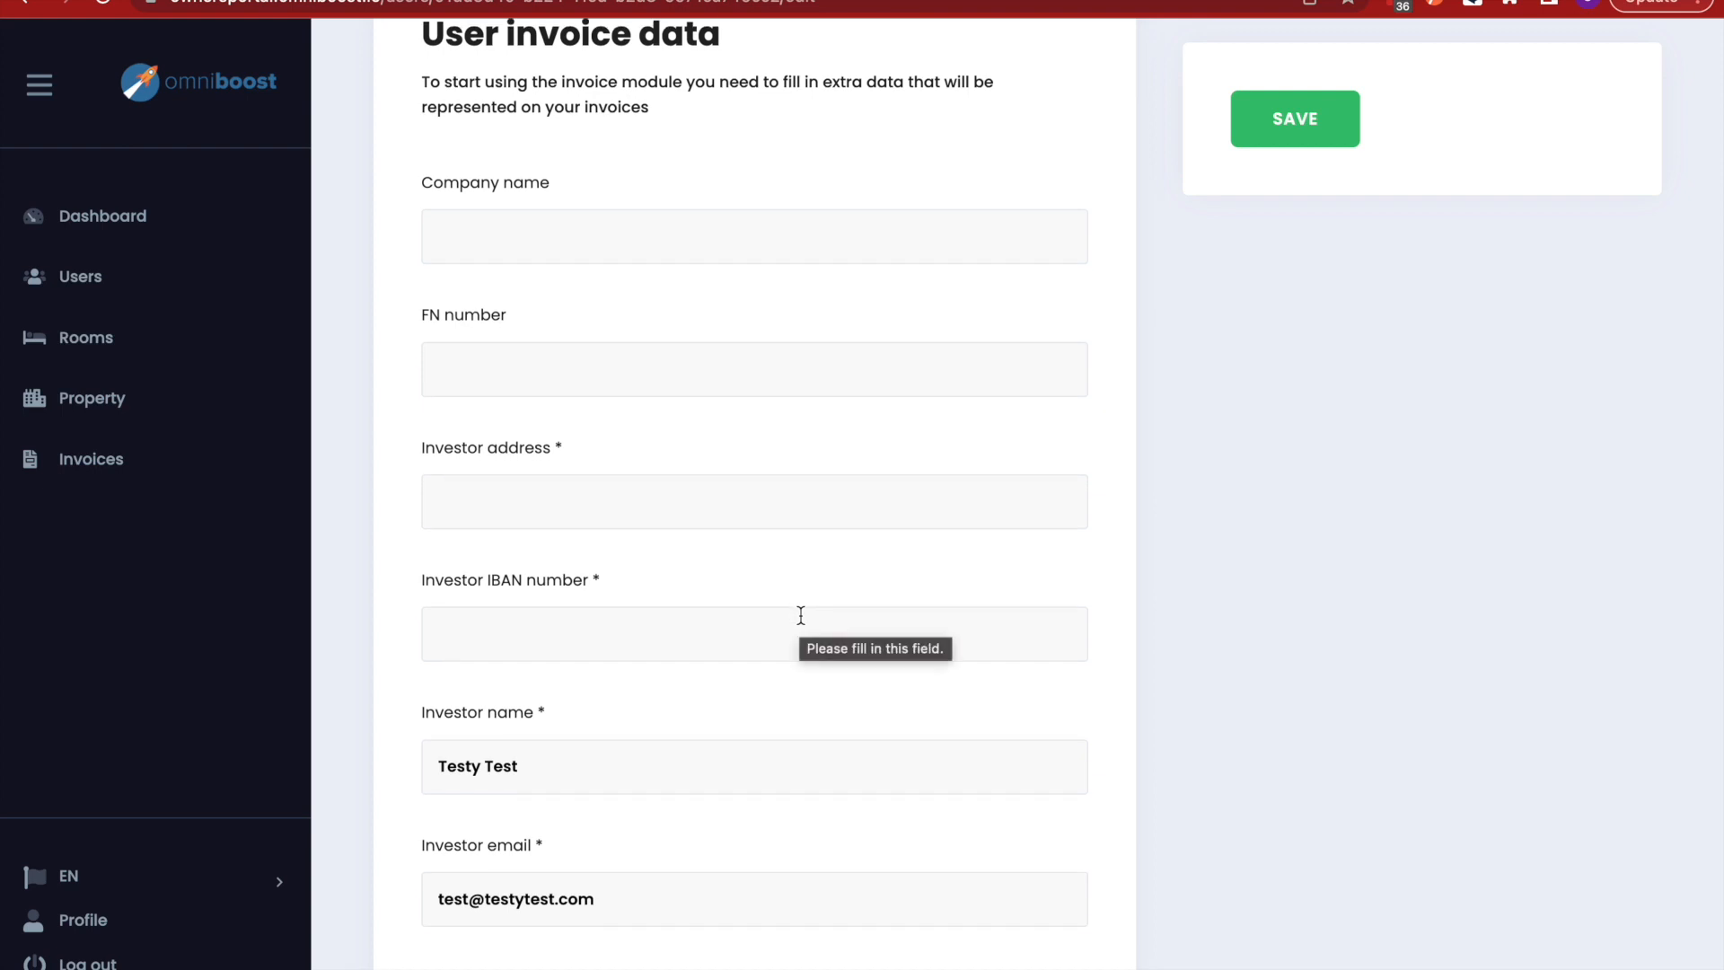
pyautogui.scroll(-1, 800, 615)
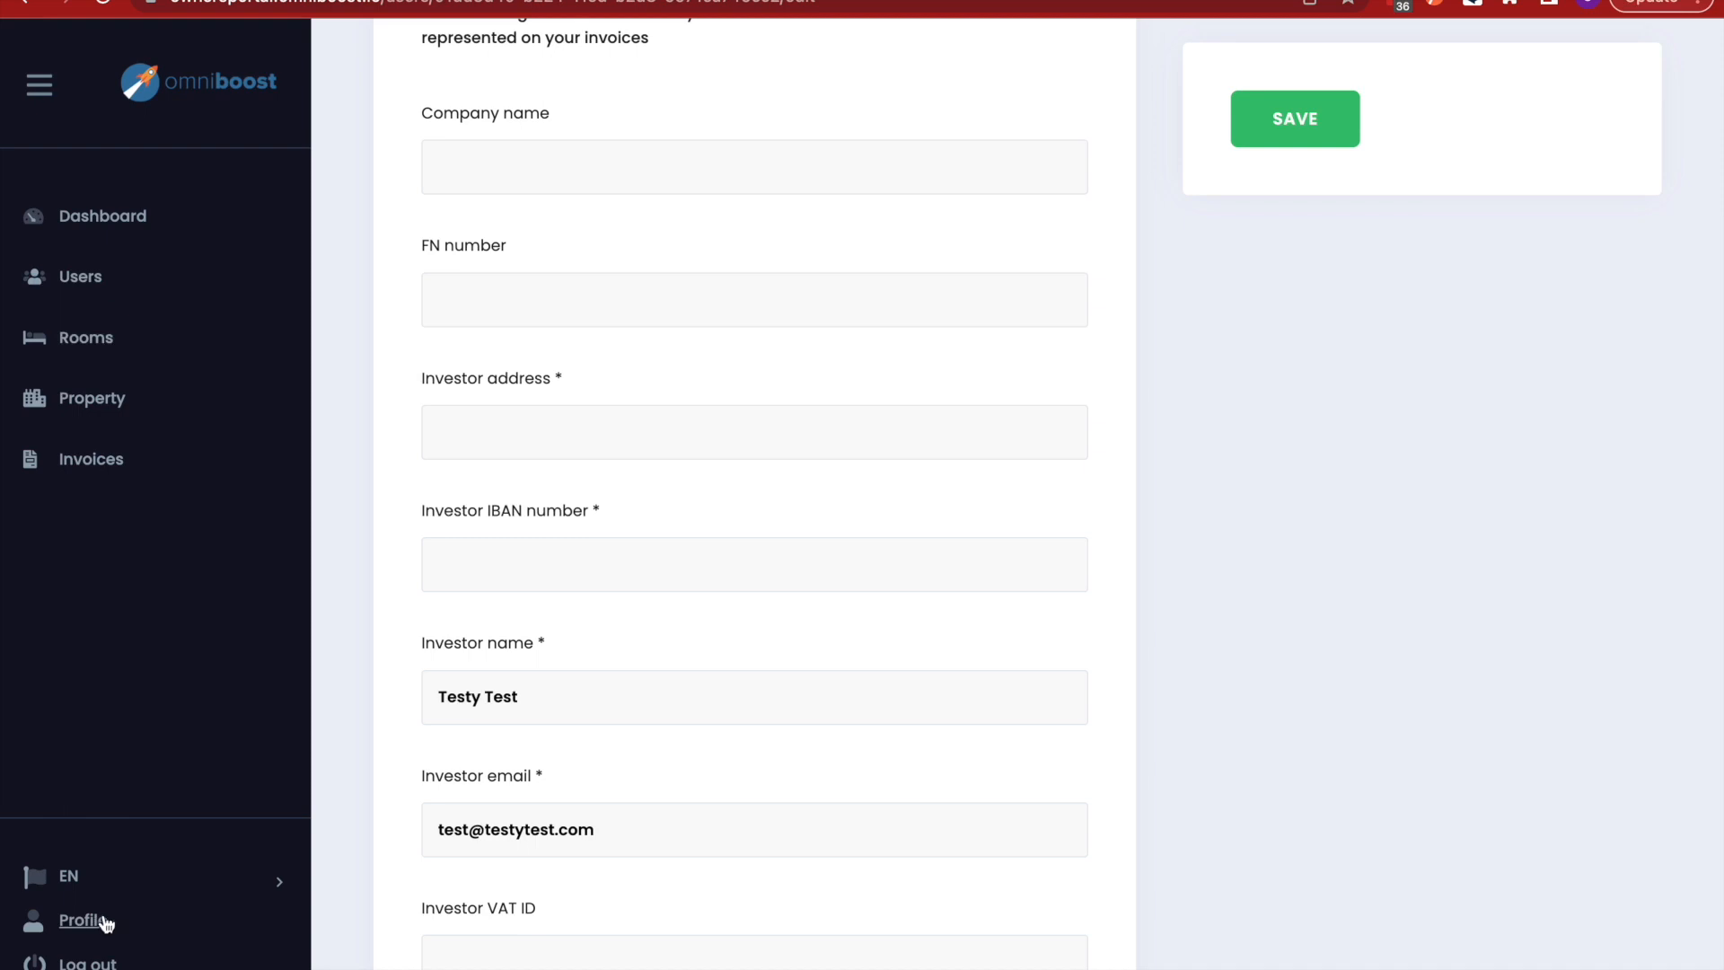
pyautogui.scroll(1, 517, 574)
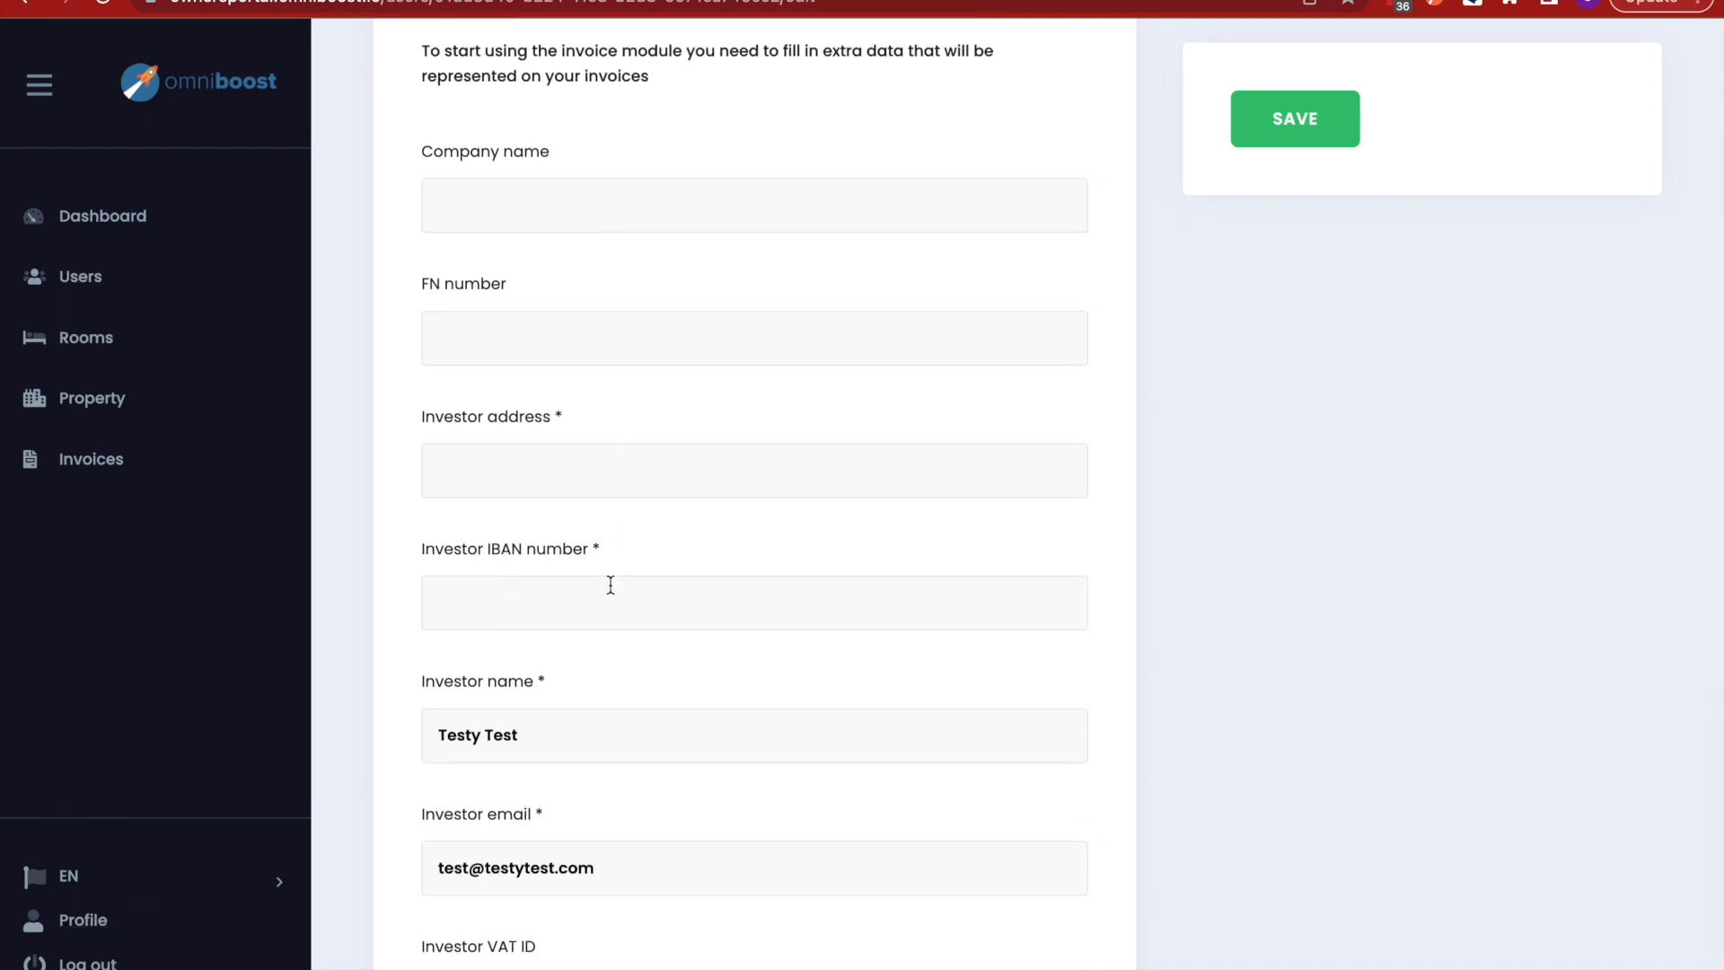
pyautogui.scroll(15, 605, 510)
pyautogui.scroll(10, 608, 521)
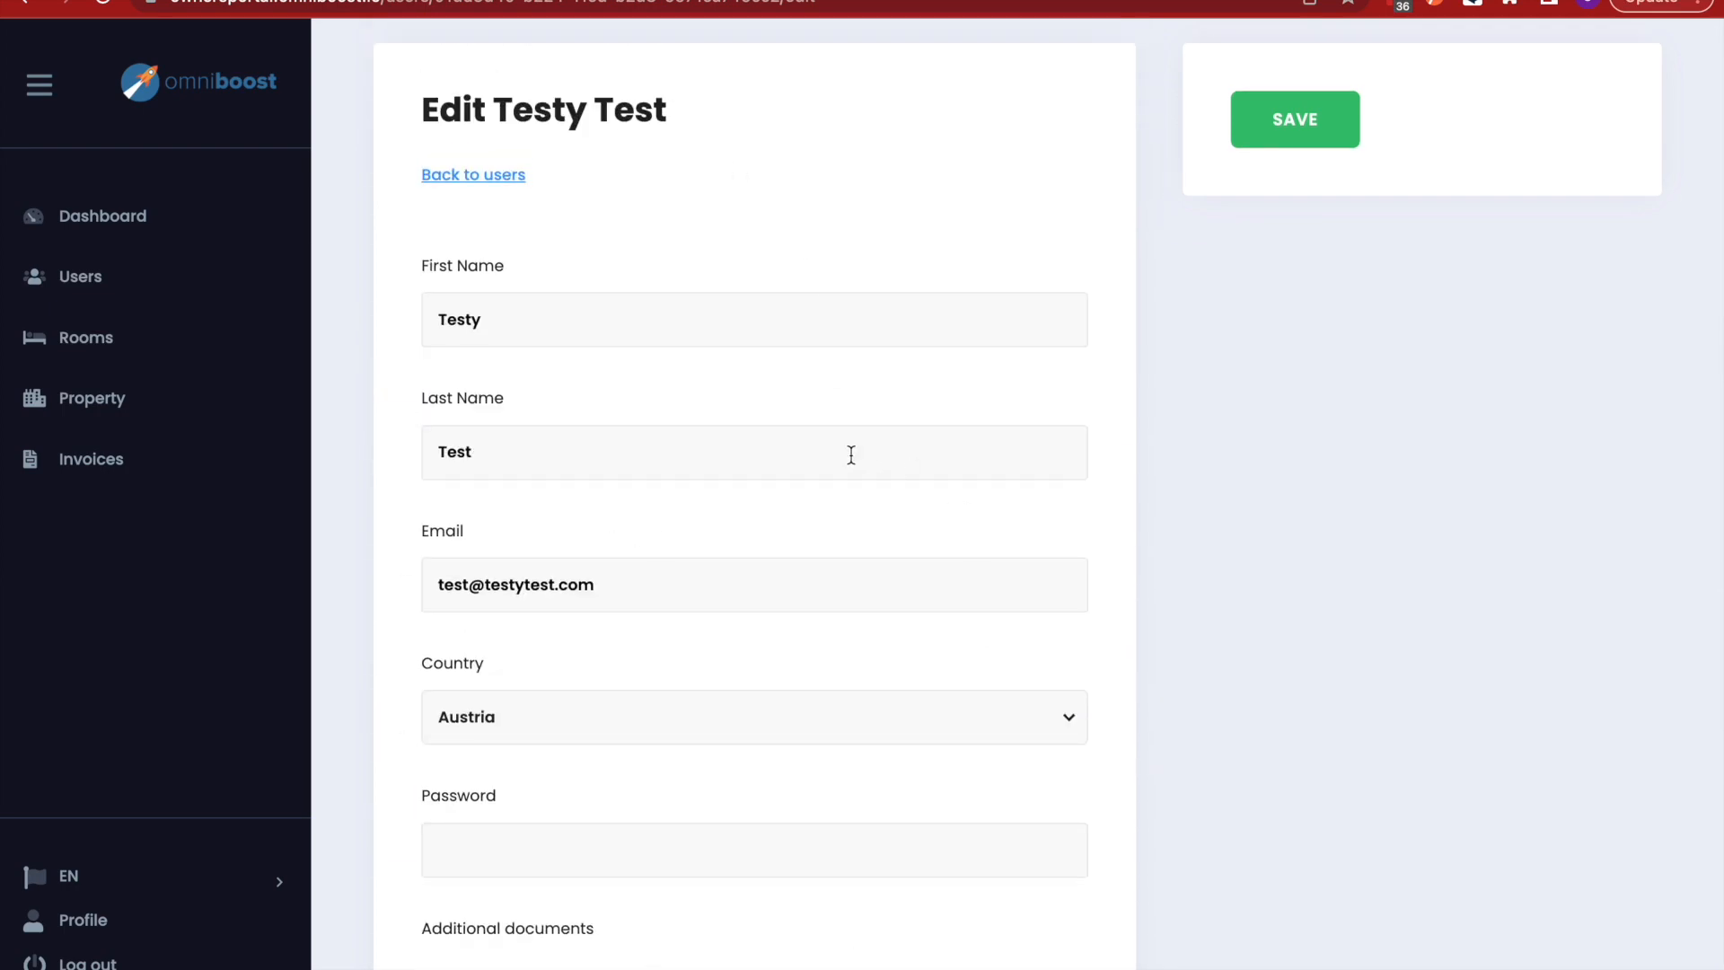
pyautogui.scroll(-3, 851, 455)
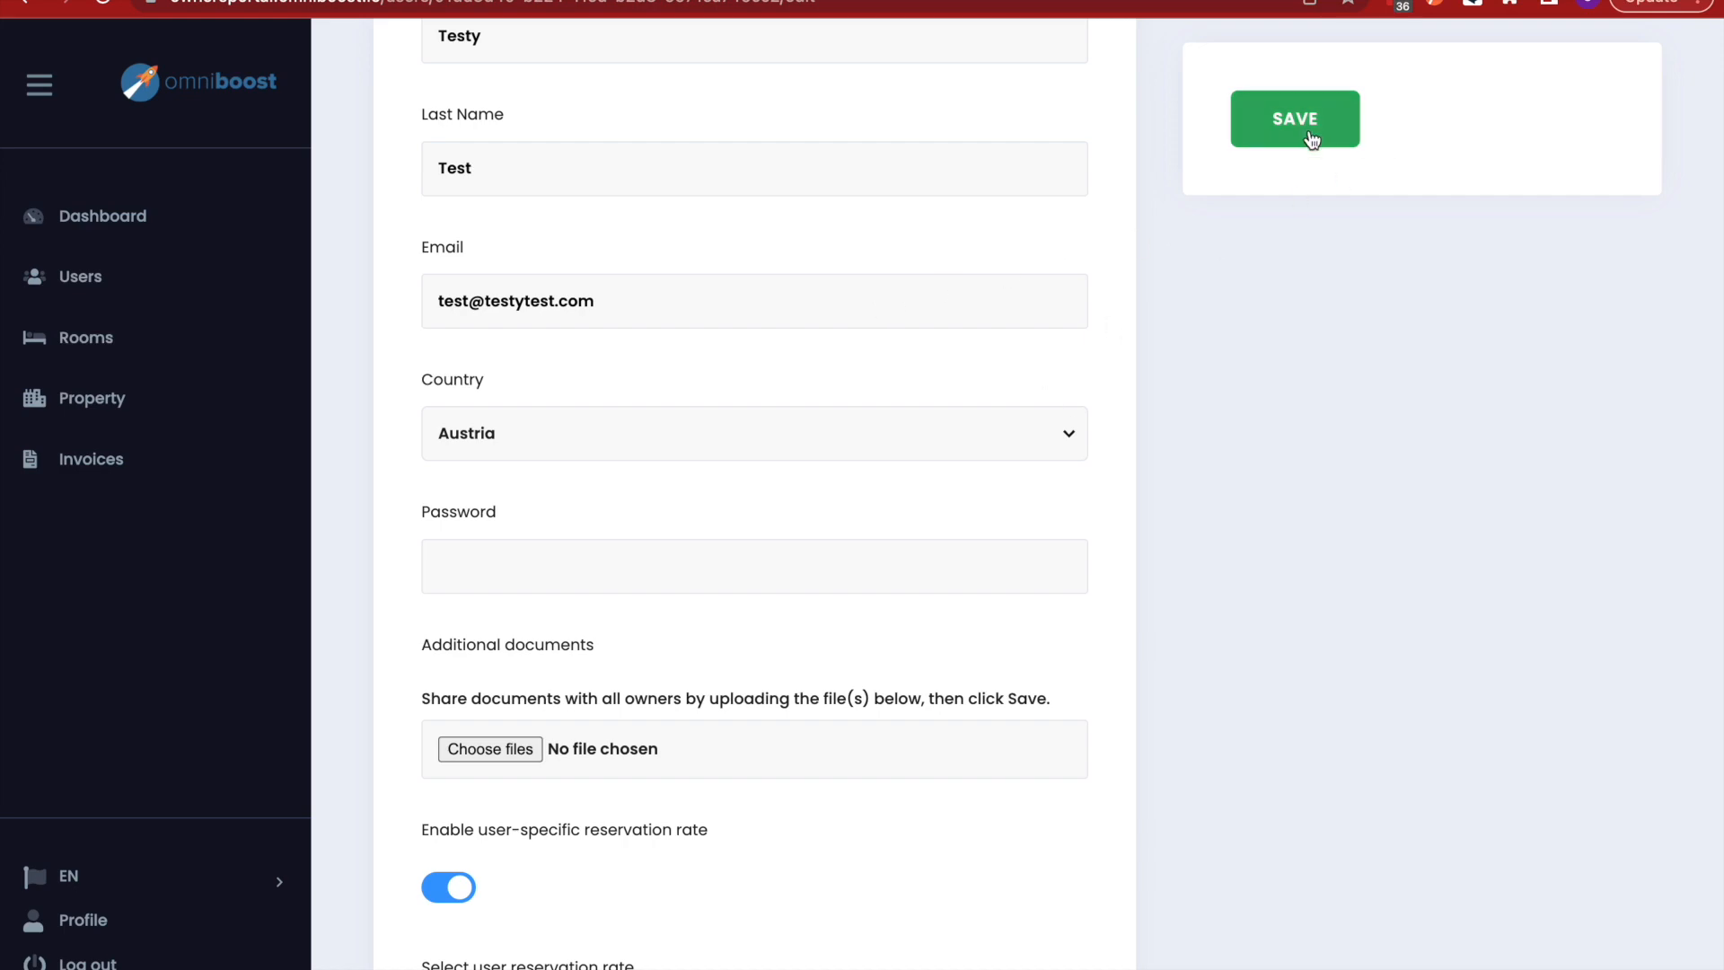
pyautogui.scroll(-8, 1471, 513)
pyautogui.scroll(-10, 1346, 548)
# - Enter the investor's postal address and IBAN number
pyautogui.click(651, 505)
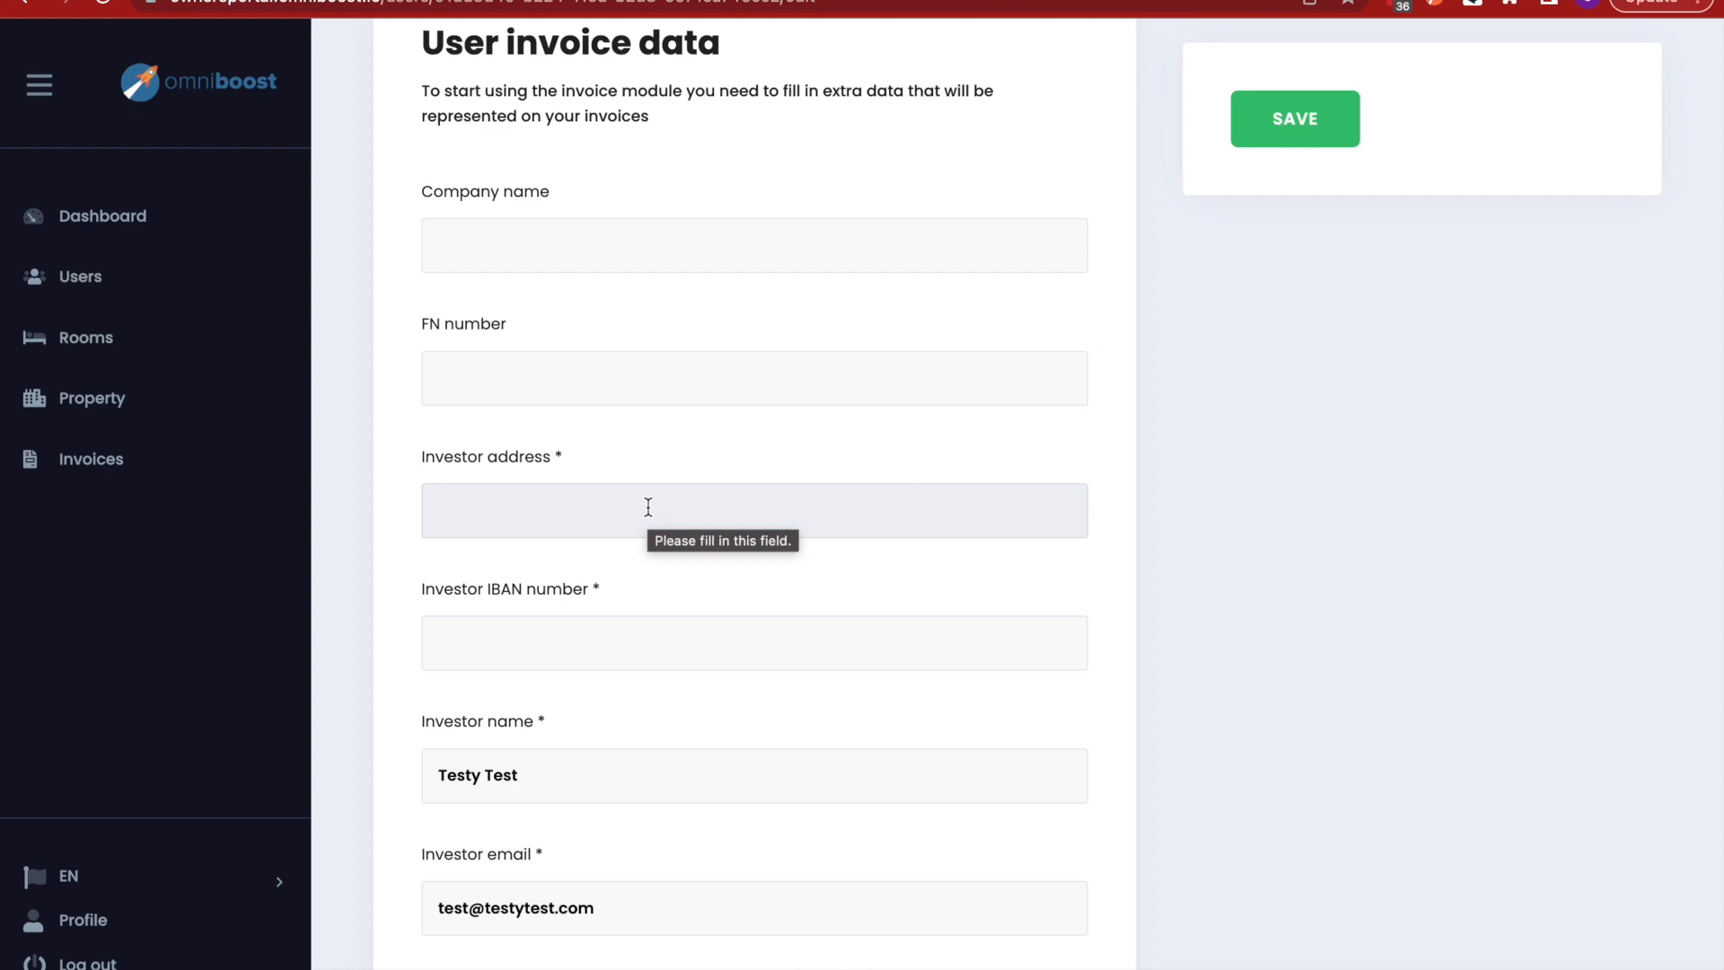
pyautogui.write('Home 12345')
pyautogui.click(621, 646)
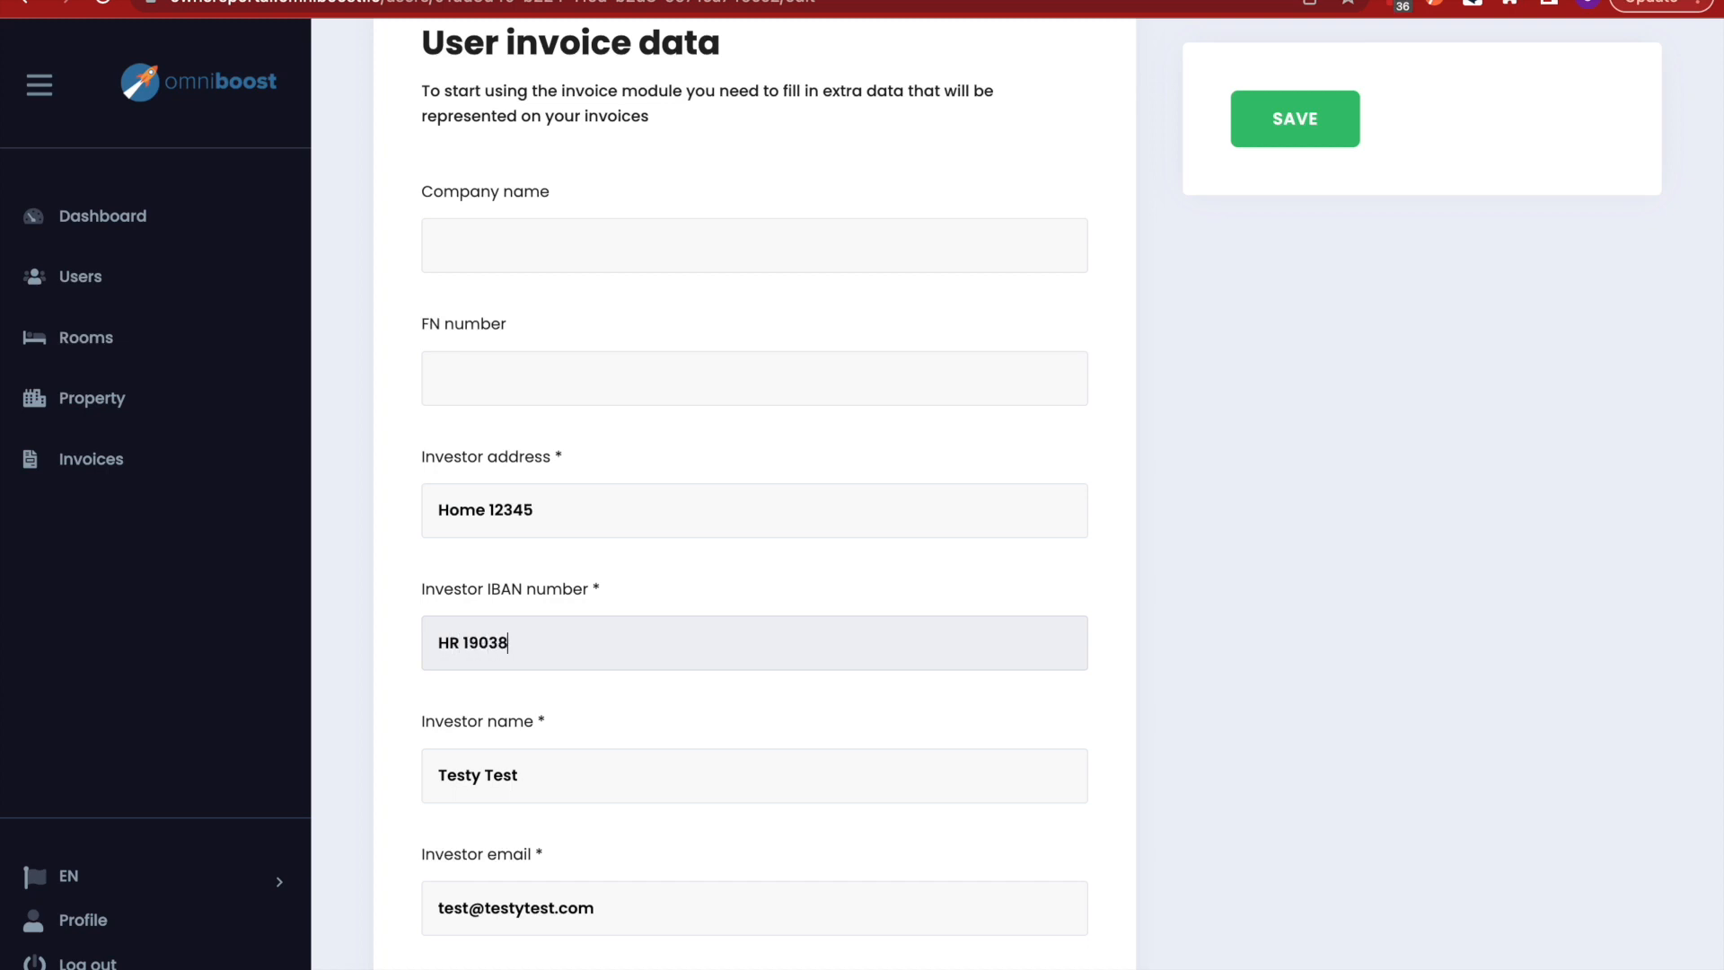
# - Delete the space after the IBAN country code and save the user
pyautogui.scroll(-1, 901, 553)
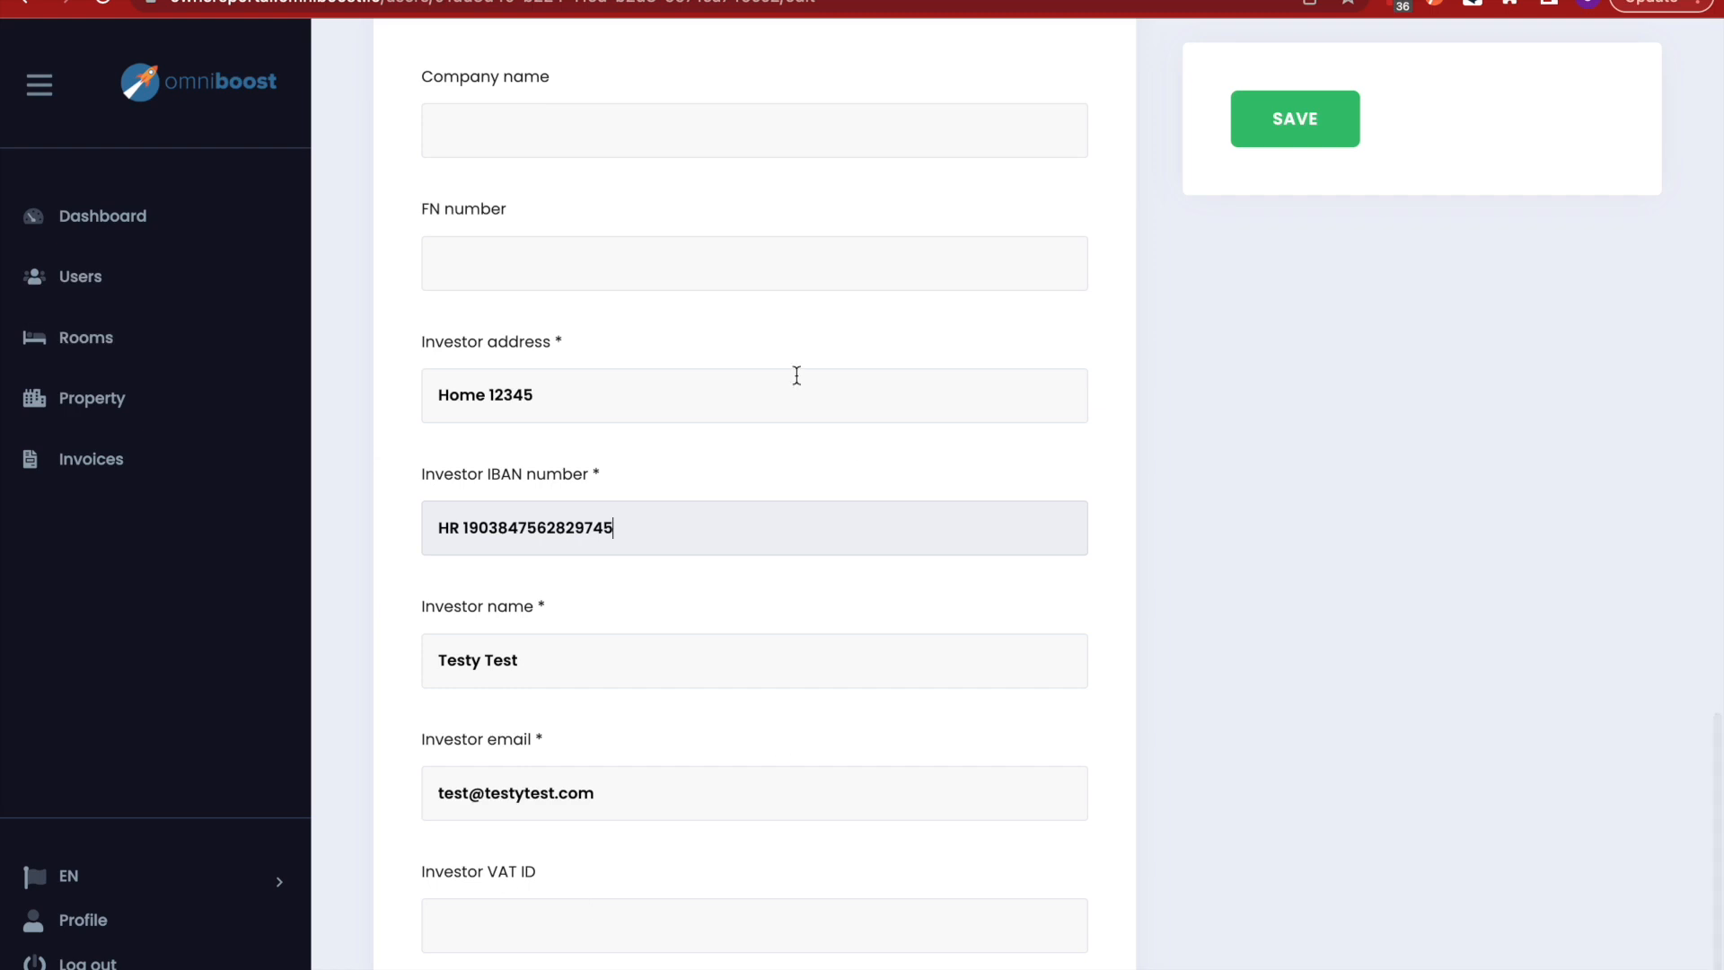
pyautogui.scroll(-1, 855, 463)
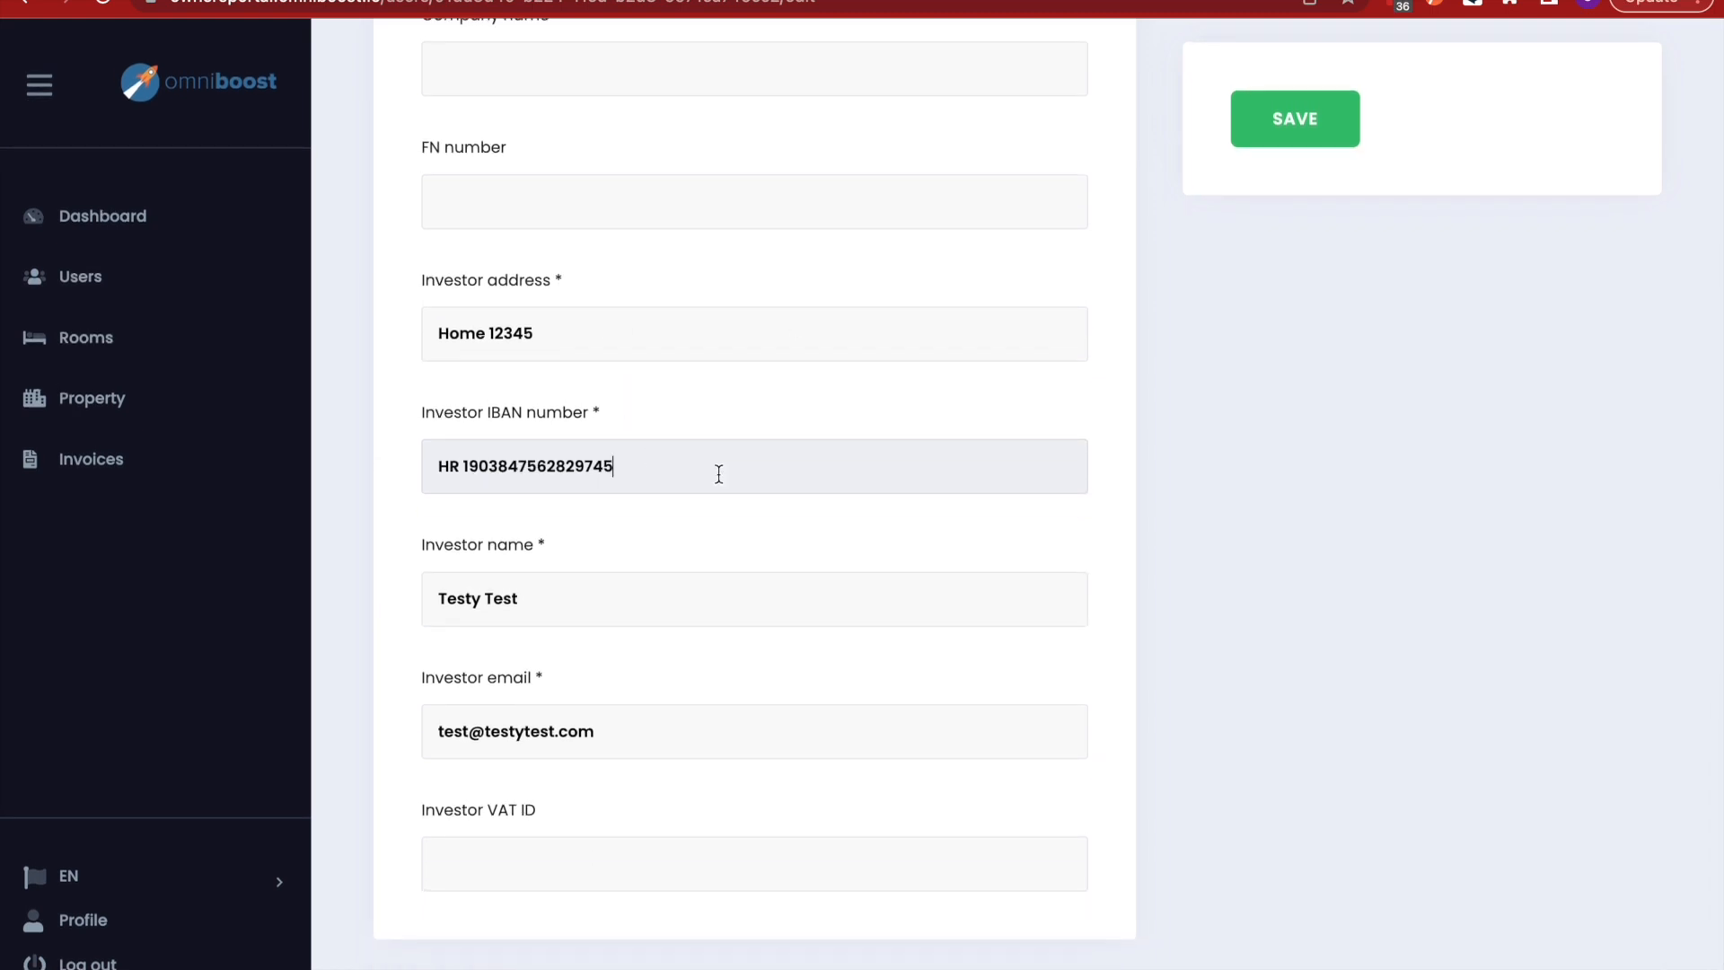
pyautogui.click(460, 467)
pyautogui.press('BackSpace')
pyautogui.click(1302, 134)
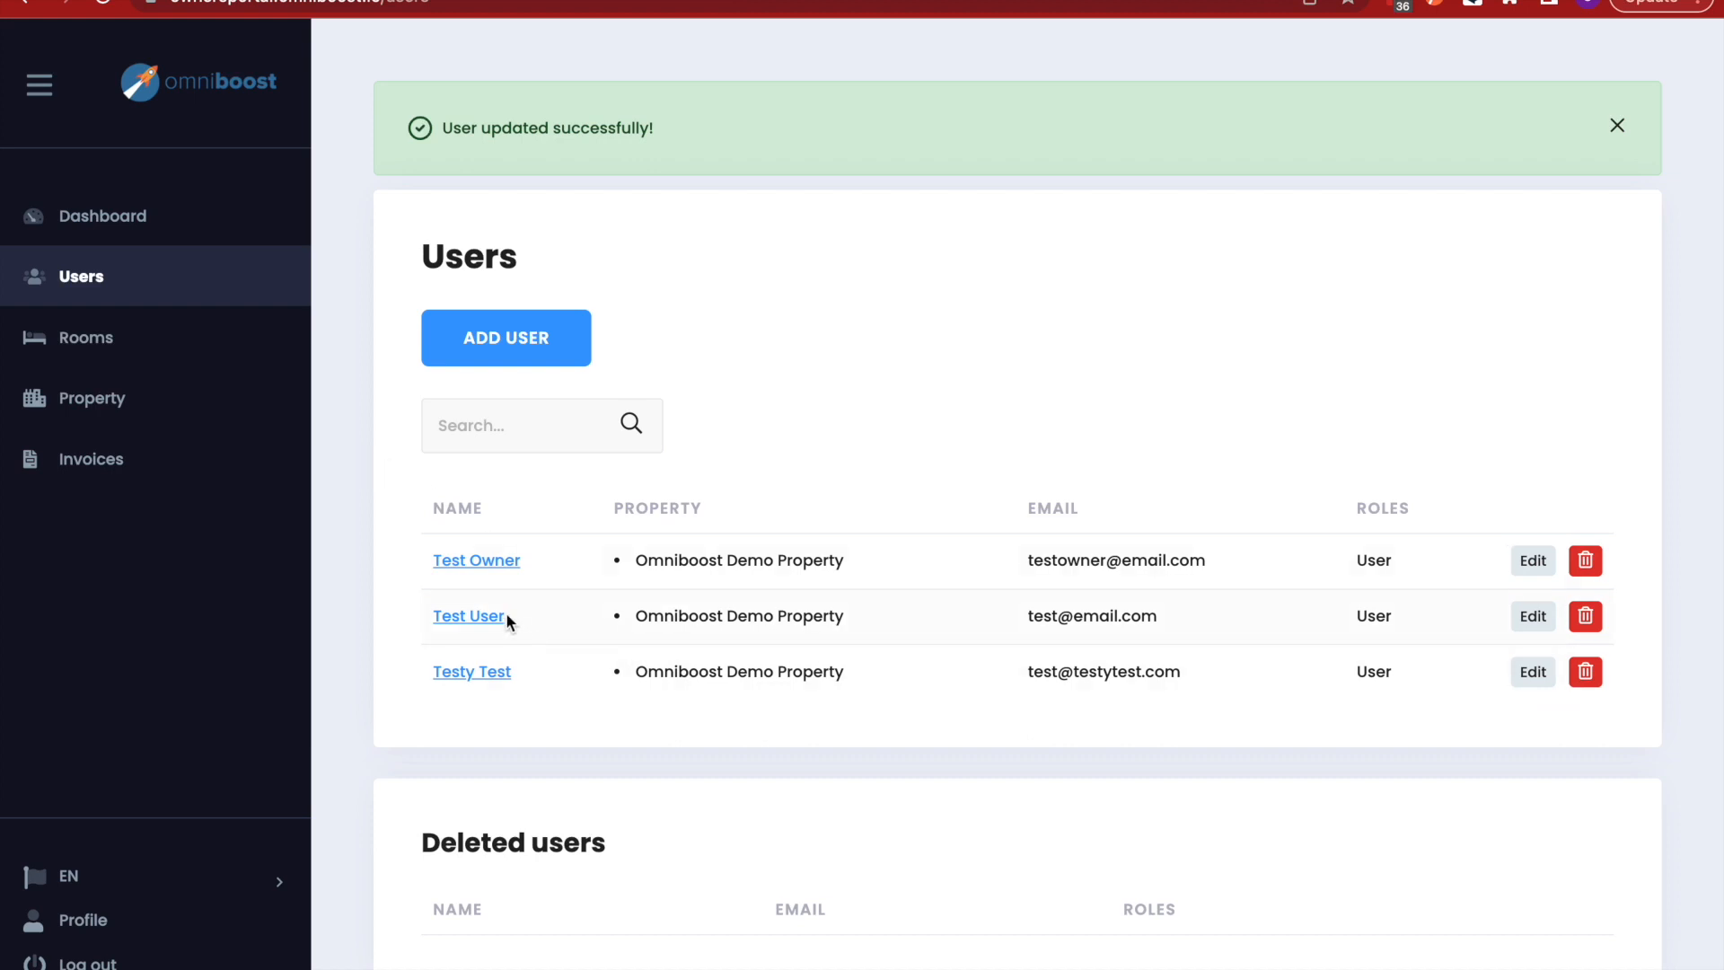
# - Open the Omniboost Demo Property rooms list and enter bulk edit mode with EDIT ALL ROOMS
pyautogui.click(105, 349)
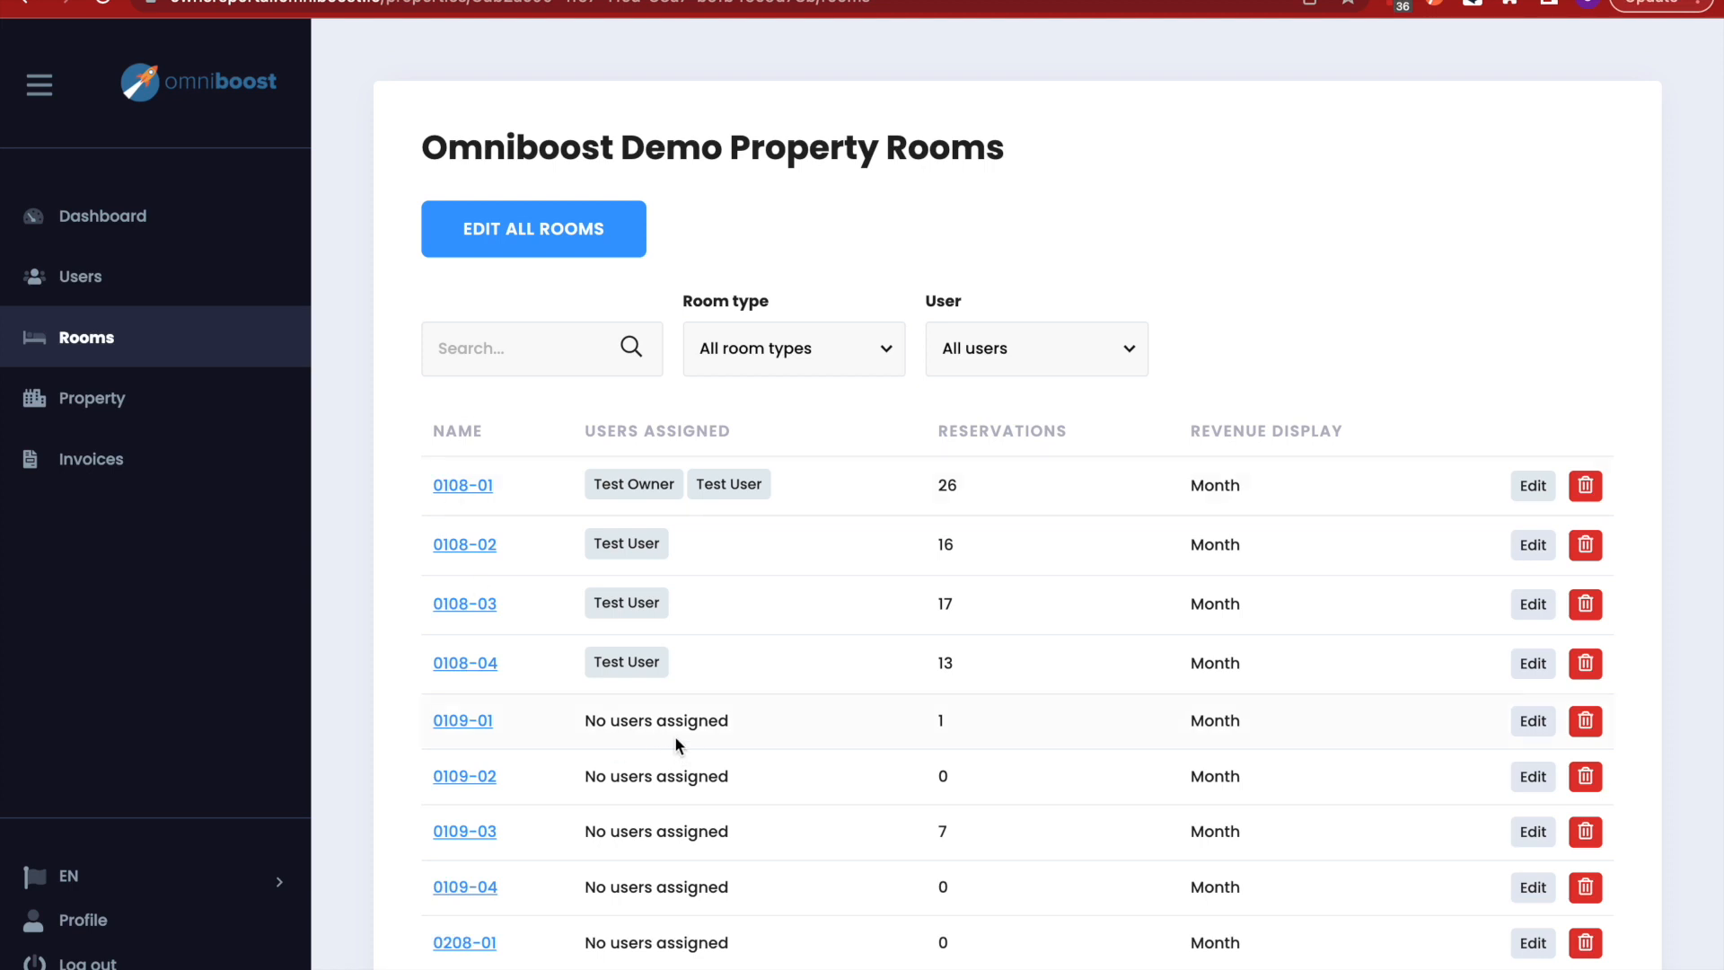
pyautogui.scroll(-1, 699, 740)
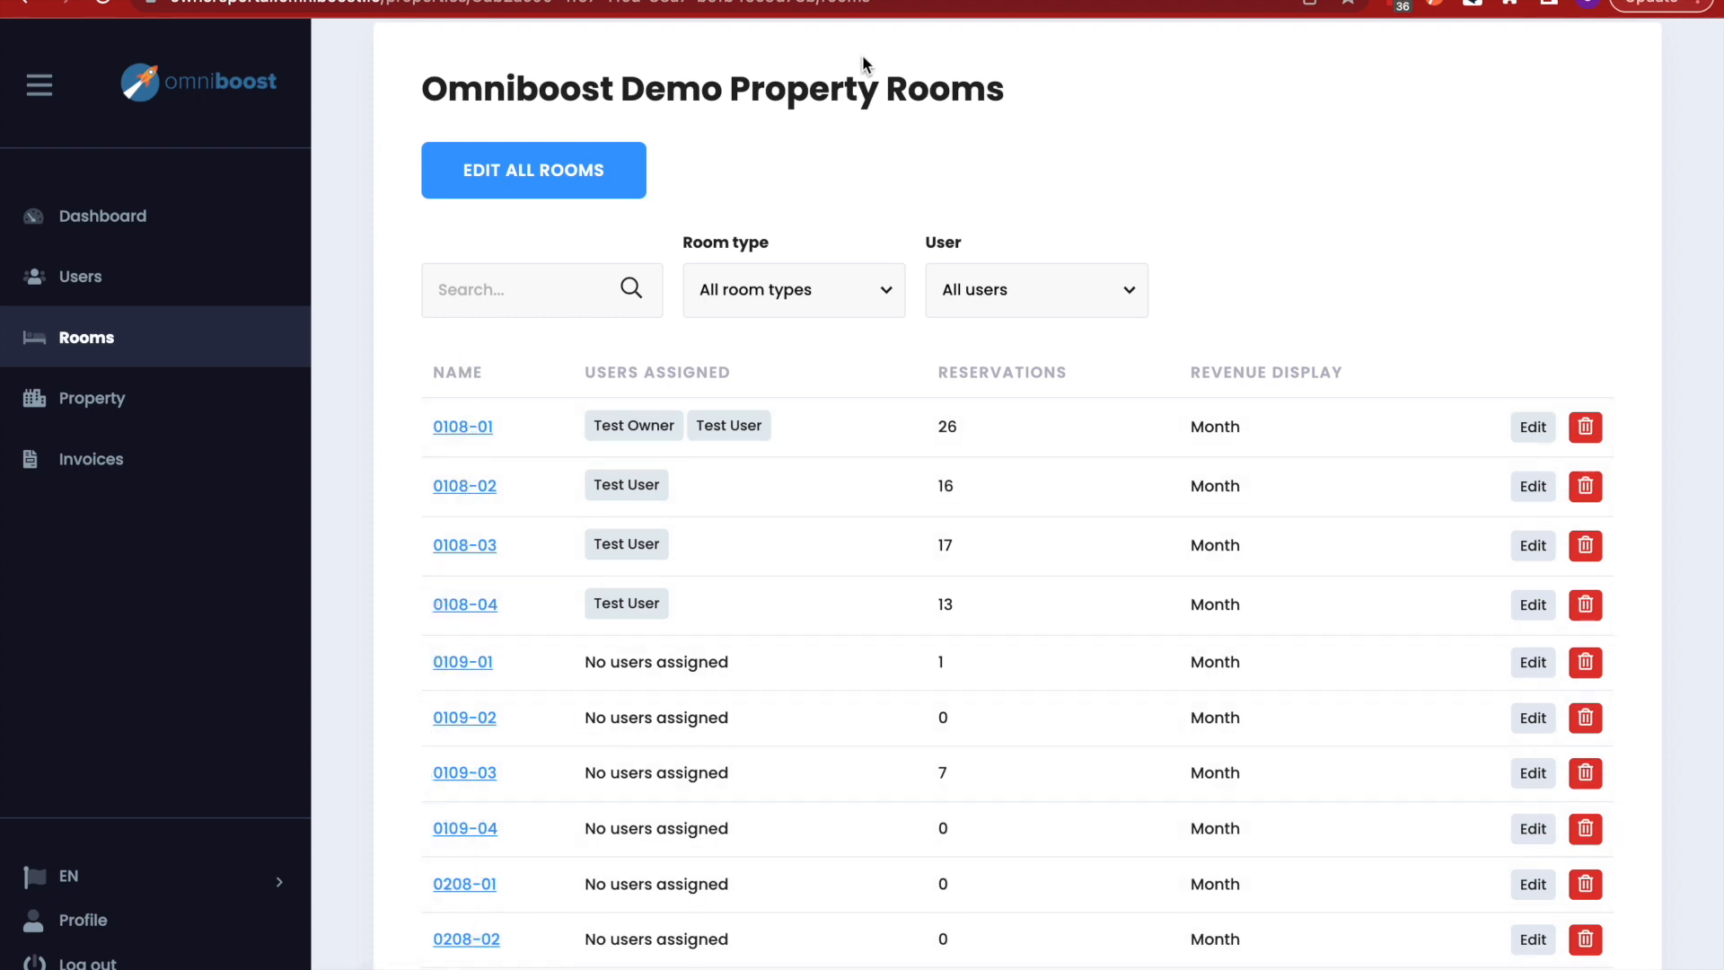
pyautogui.click(526, 170)
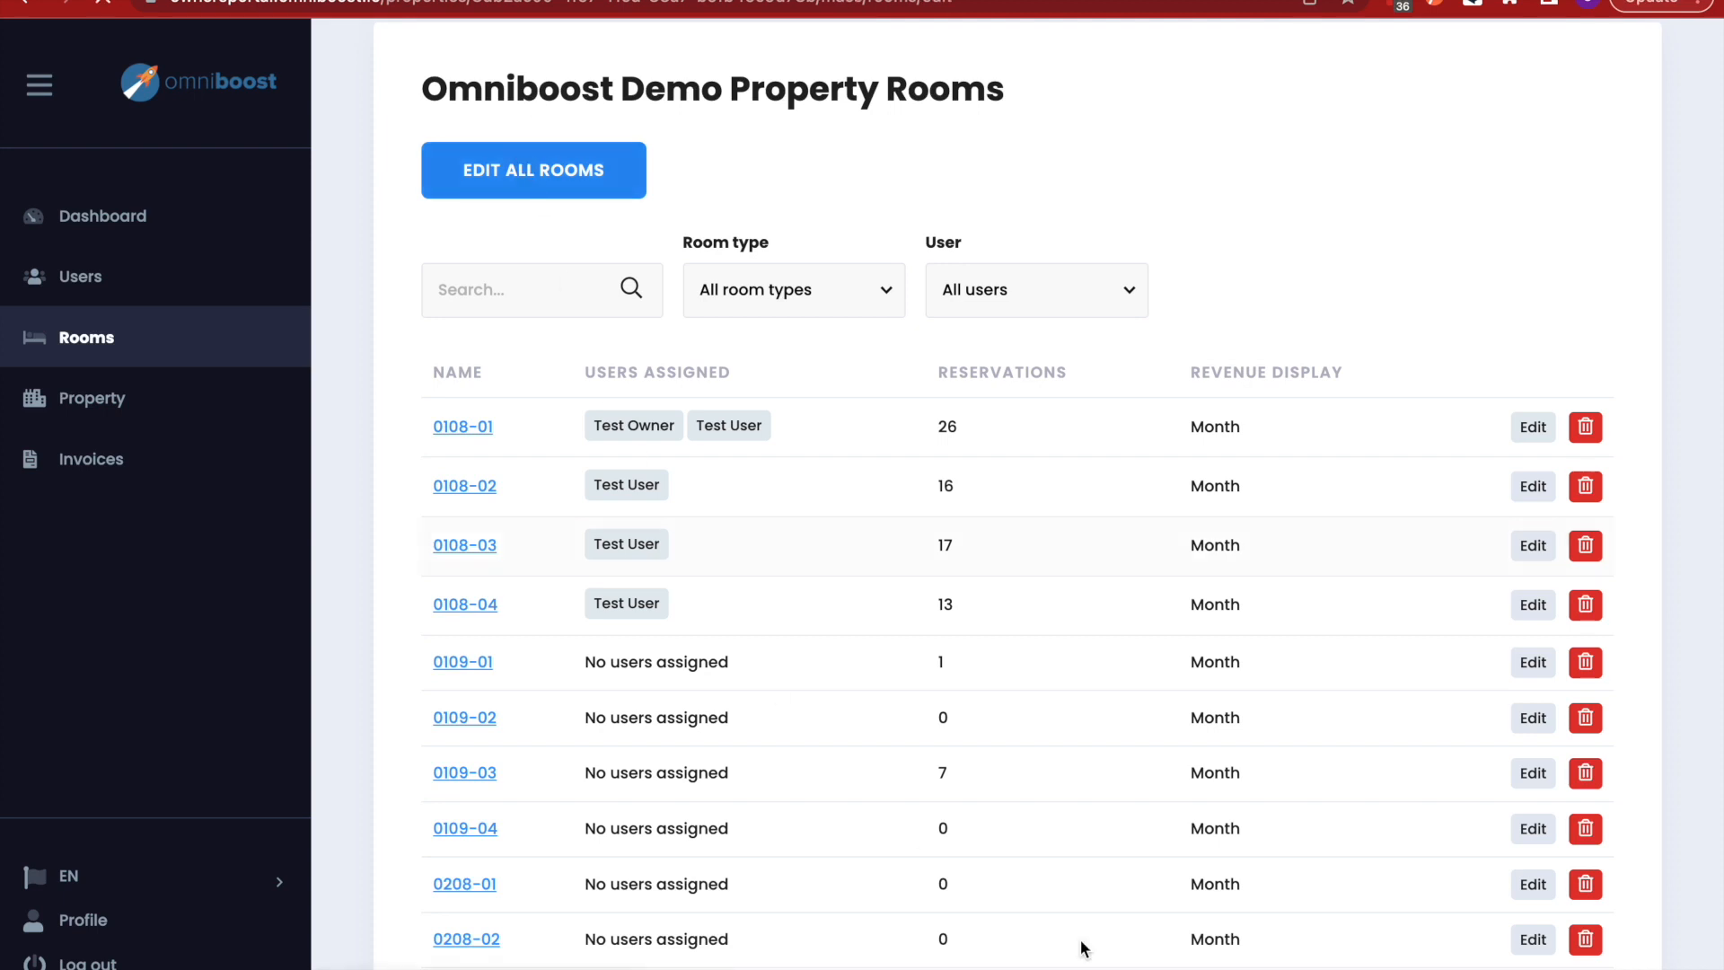
# - Set all rooms to the investor user and tick rooms 0108-01 through 0109-01
pyautogui.click(645, 285)
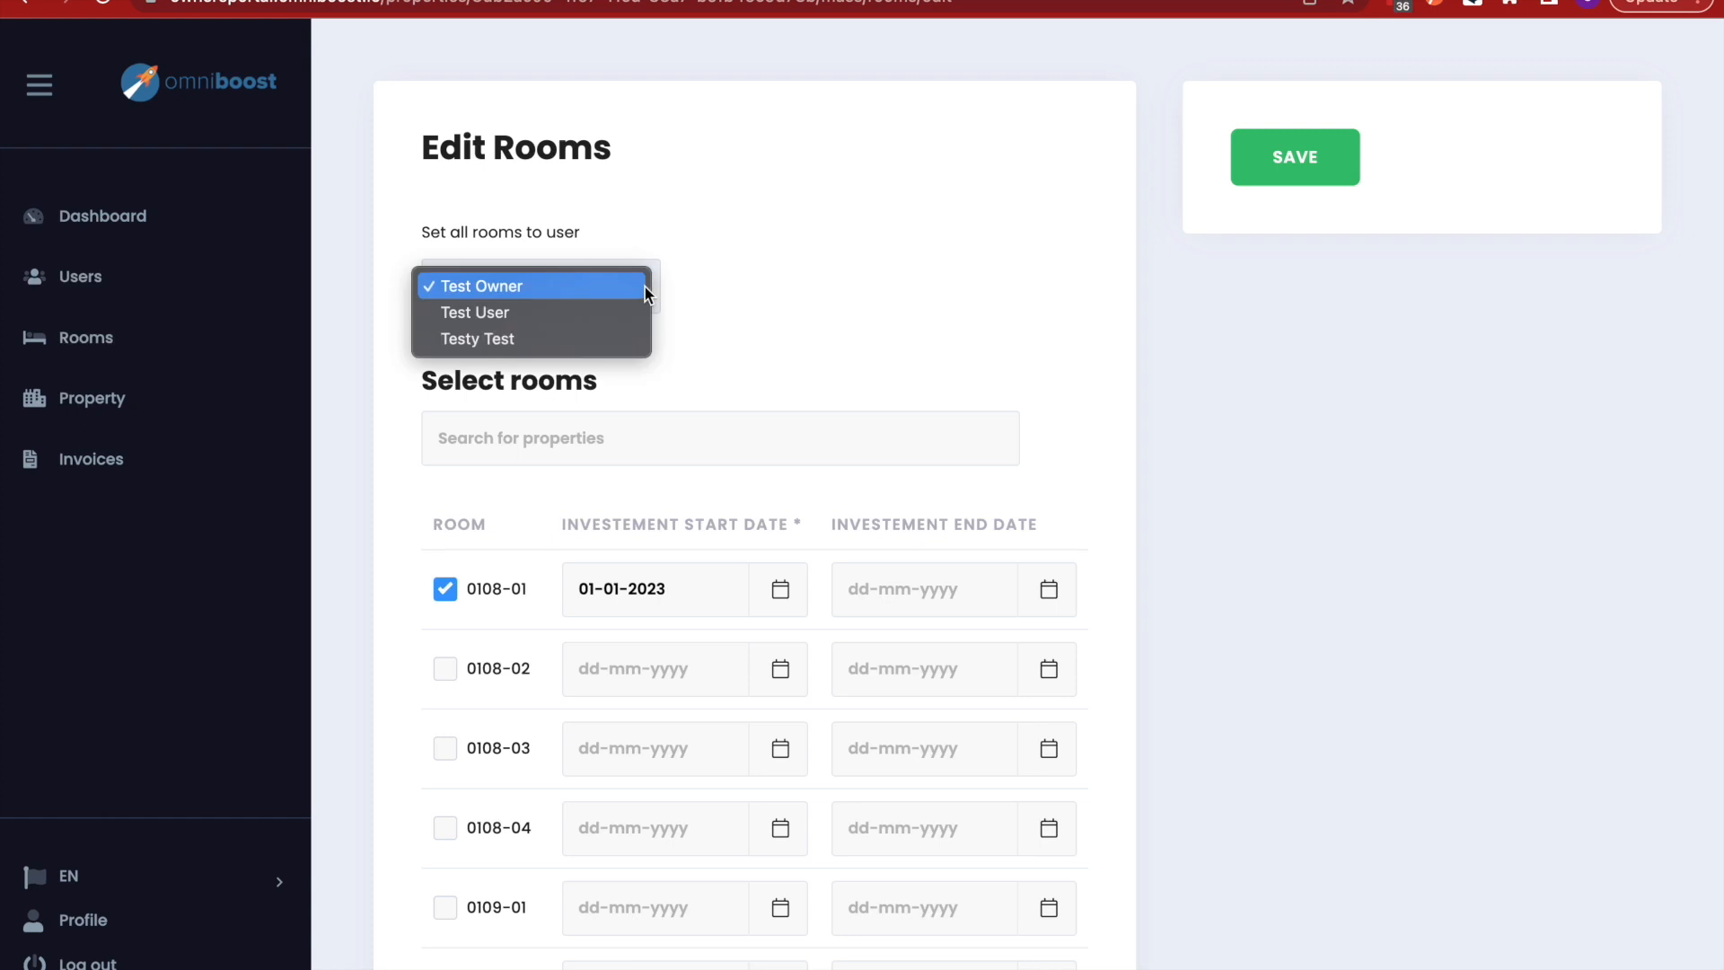
pyautogui.click(562, 337)
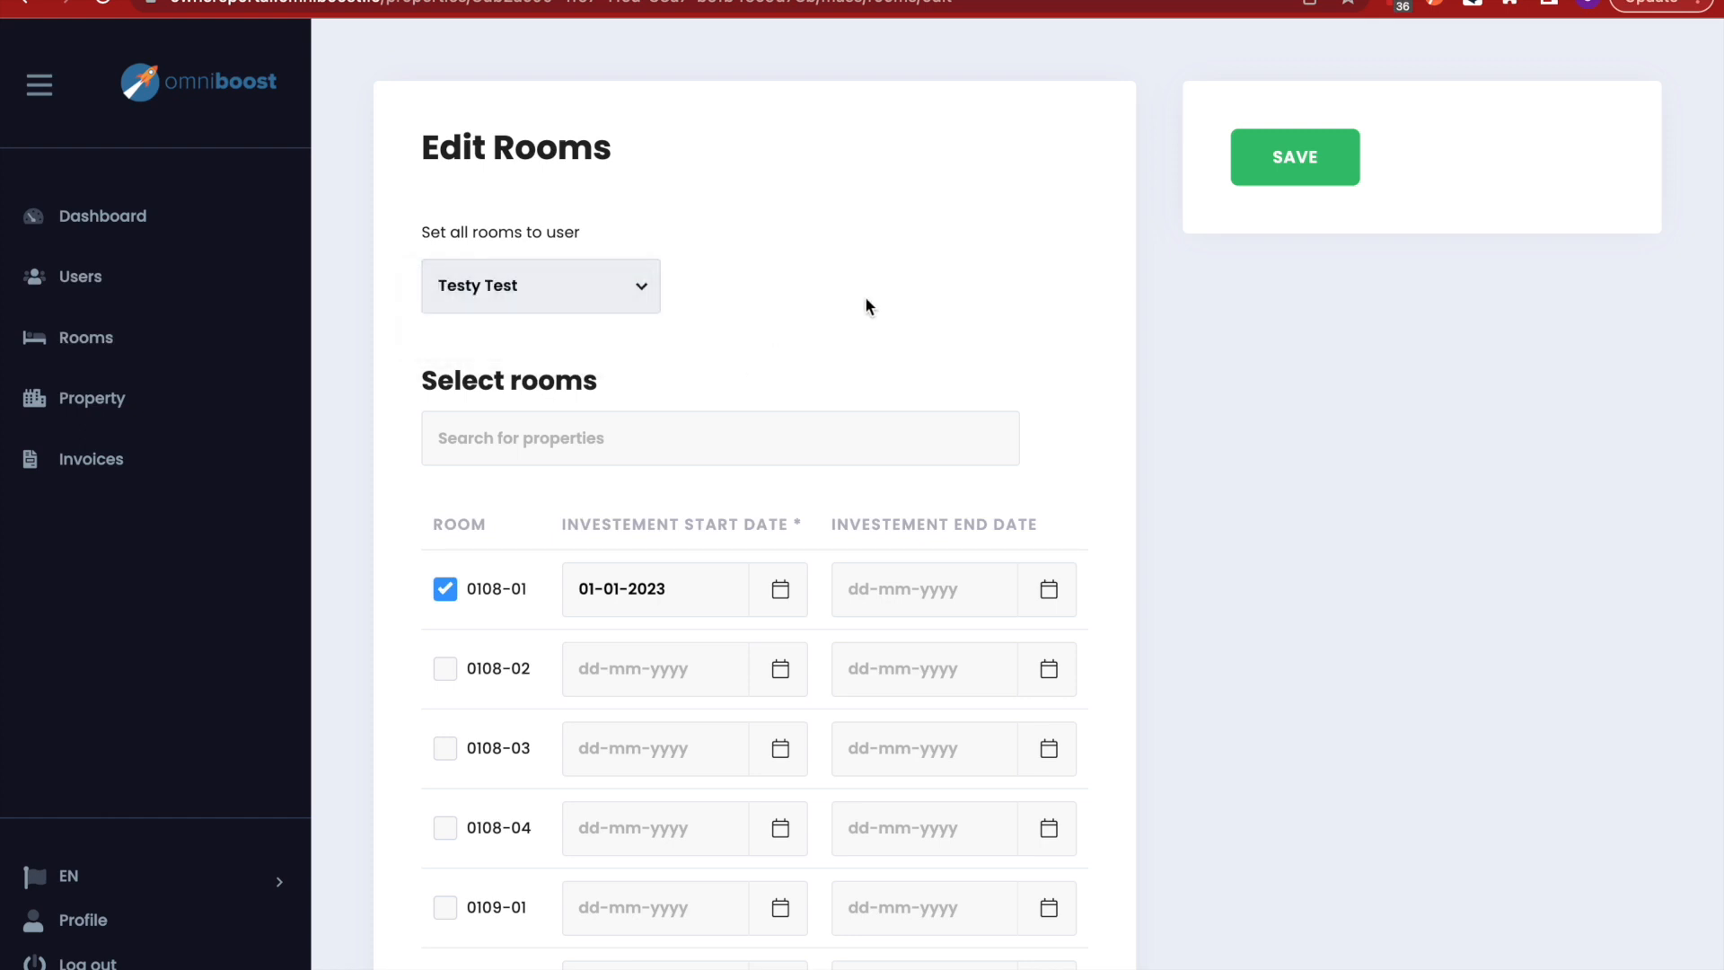
pyautogui.scroll(-5, 740, 300)
pyautogui.click(444, 327)
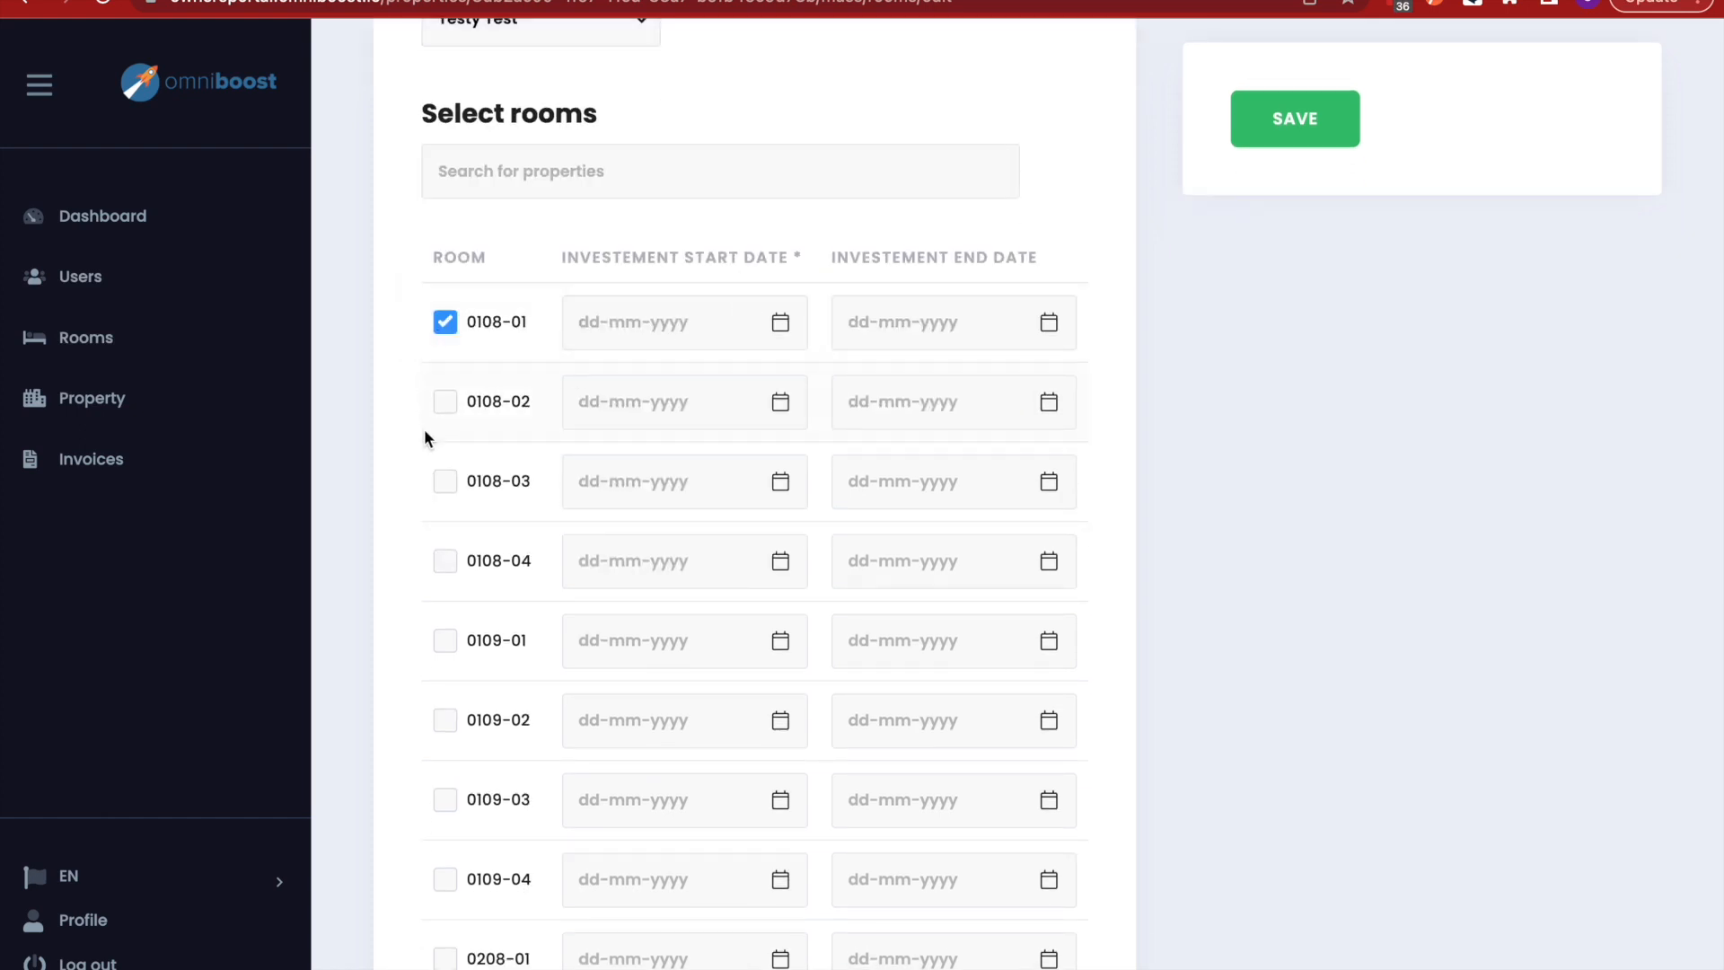
pyautogui.click(449, 414)
pyautogui.click(449, 489)
pyautogui.click(445, 564)
pyautogui.click(444, 643)
# - Enter investment start date 21-02-2023 for room 0108-01 and select it for reuse
pyautogui.scroll(-3, 456, 728)
pyautogui.scroll(-4, 454, 722)
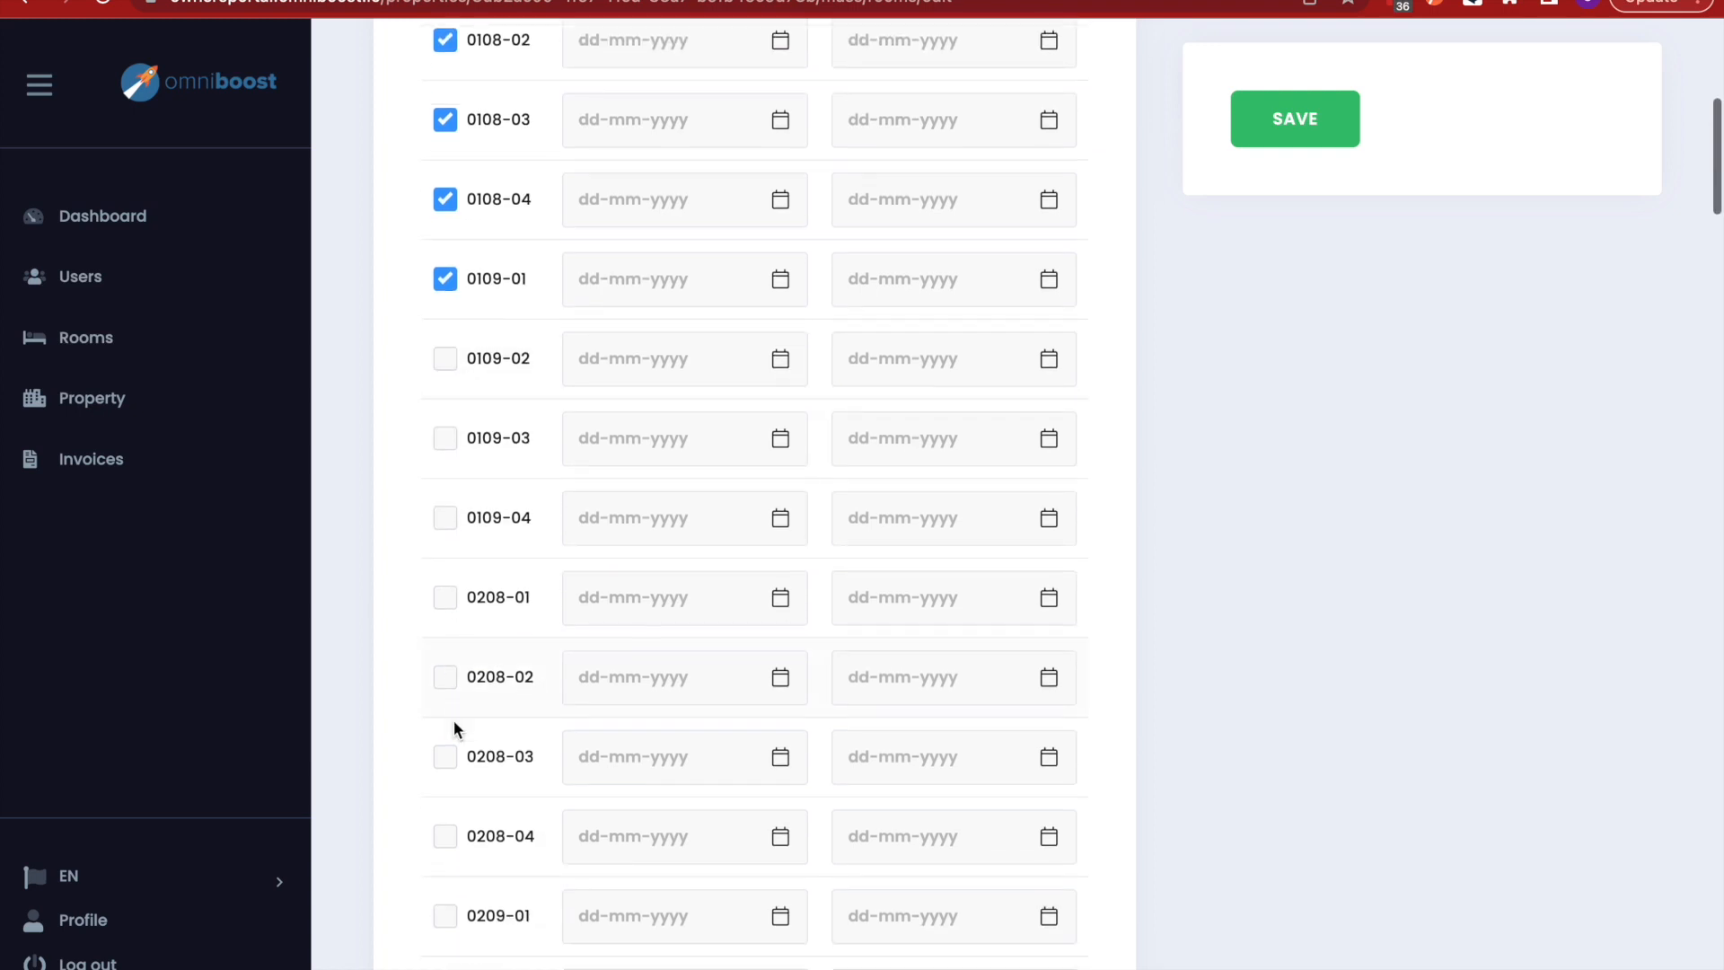
pyautogui.scroll(7, 454, 722)
pyautogui.scroll(1, 454, 720)
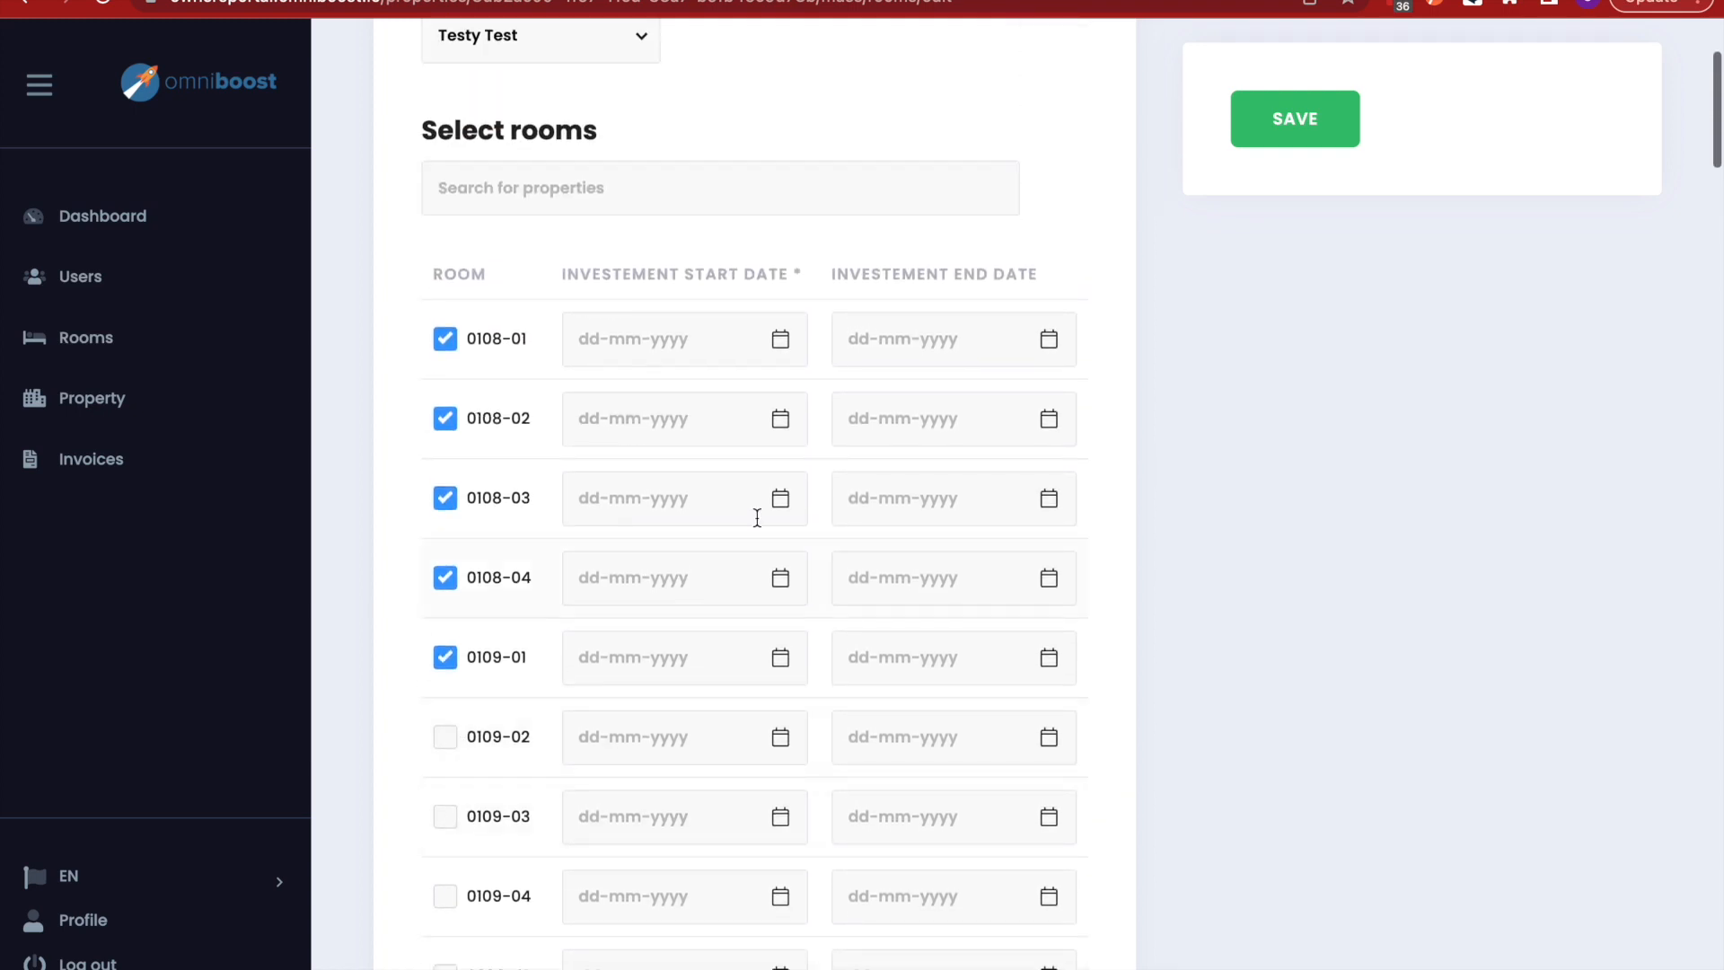
pyautogui.click(731, 349)
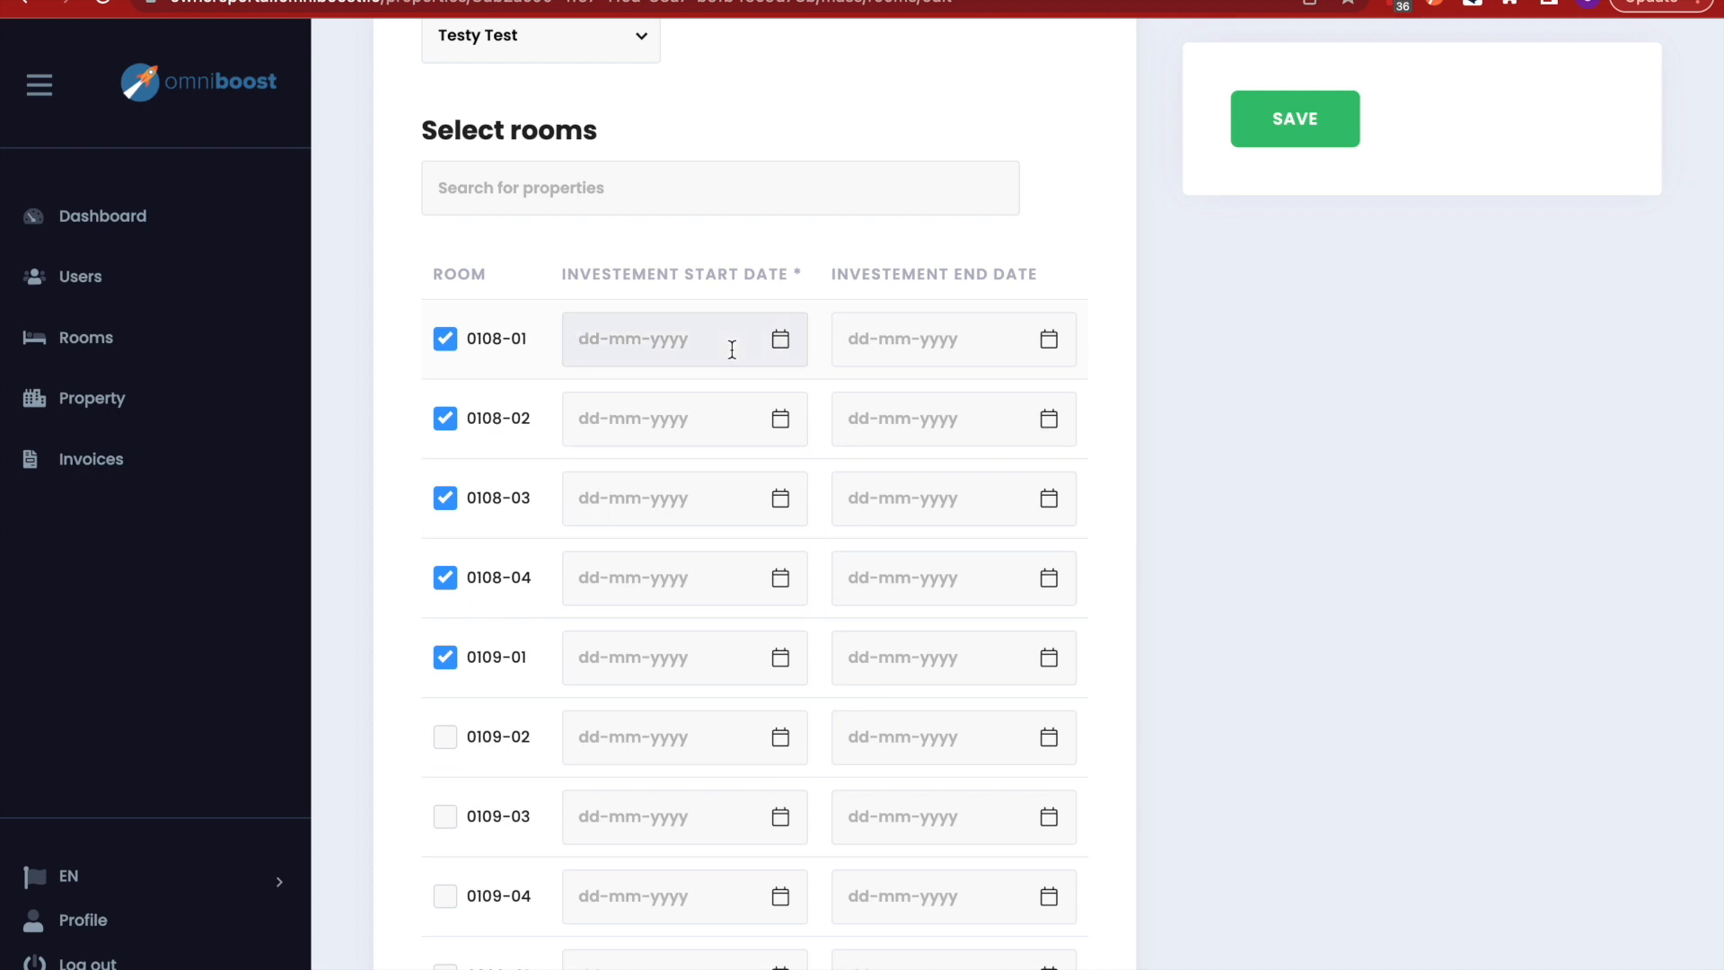
pyautogui.write('21-02-2023')
pyautogui.tripleClick(687, 337)
pyautogui.hotkey('ctrl', 'c')
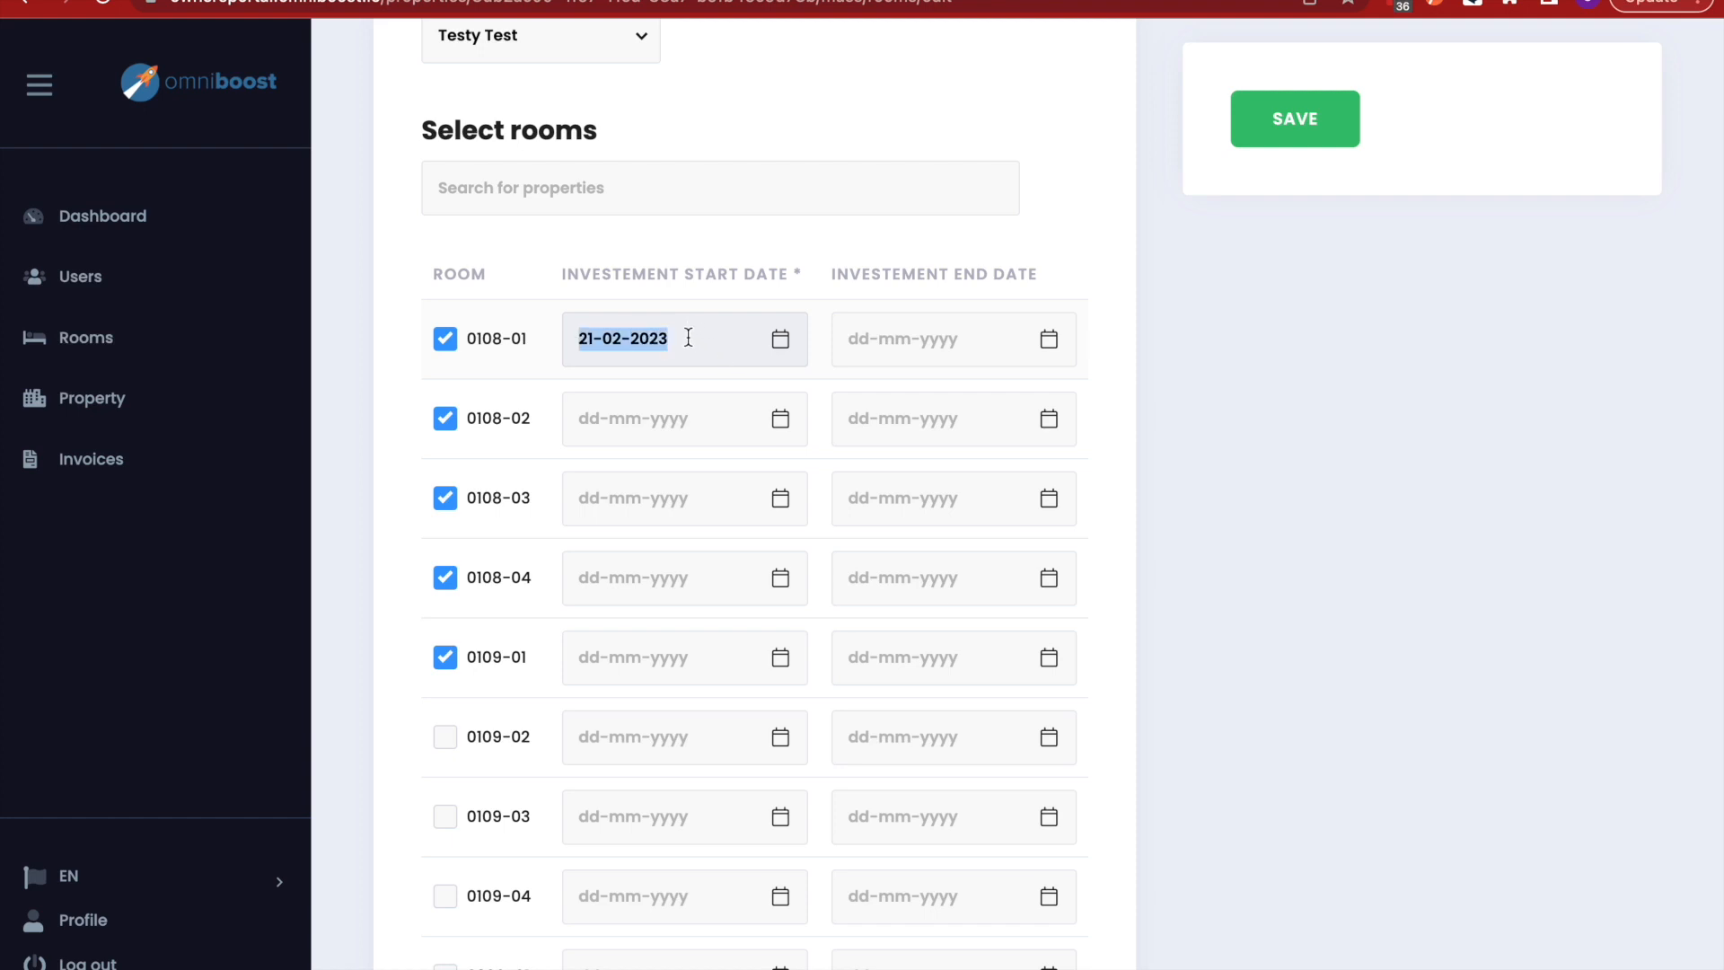
# - Paste 21-02-2023 into the start dates of rooms 0108-02, 0108-03, 0108-04 and 0109-01
pyautogui.click(656, 412)
pyautogui.hotkey('ctrl', 'v')
pyautogui.click(636, 489)
pyautogui.hotkey('ctrl', 'v')
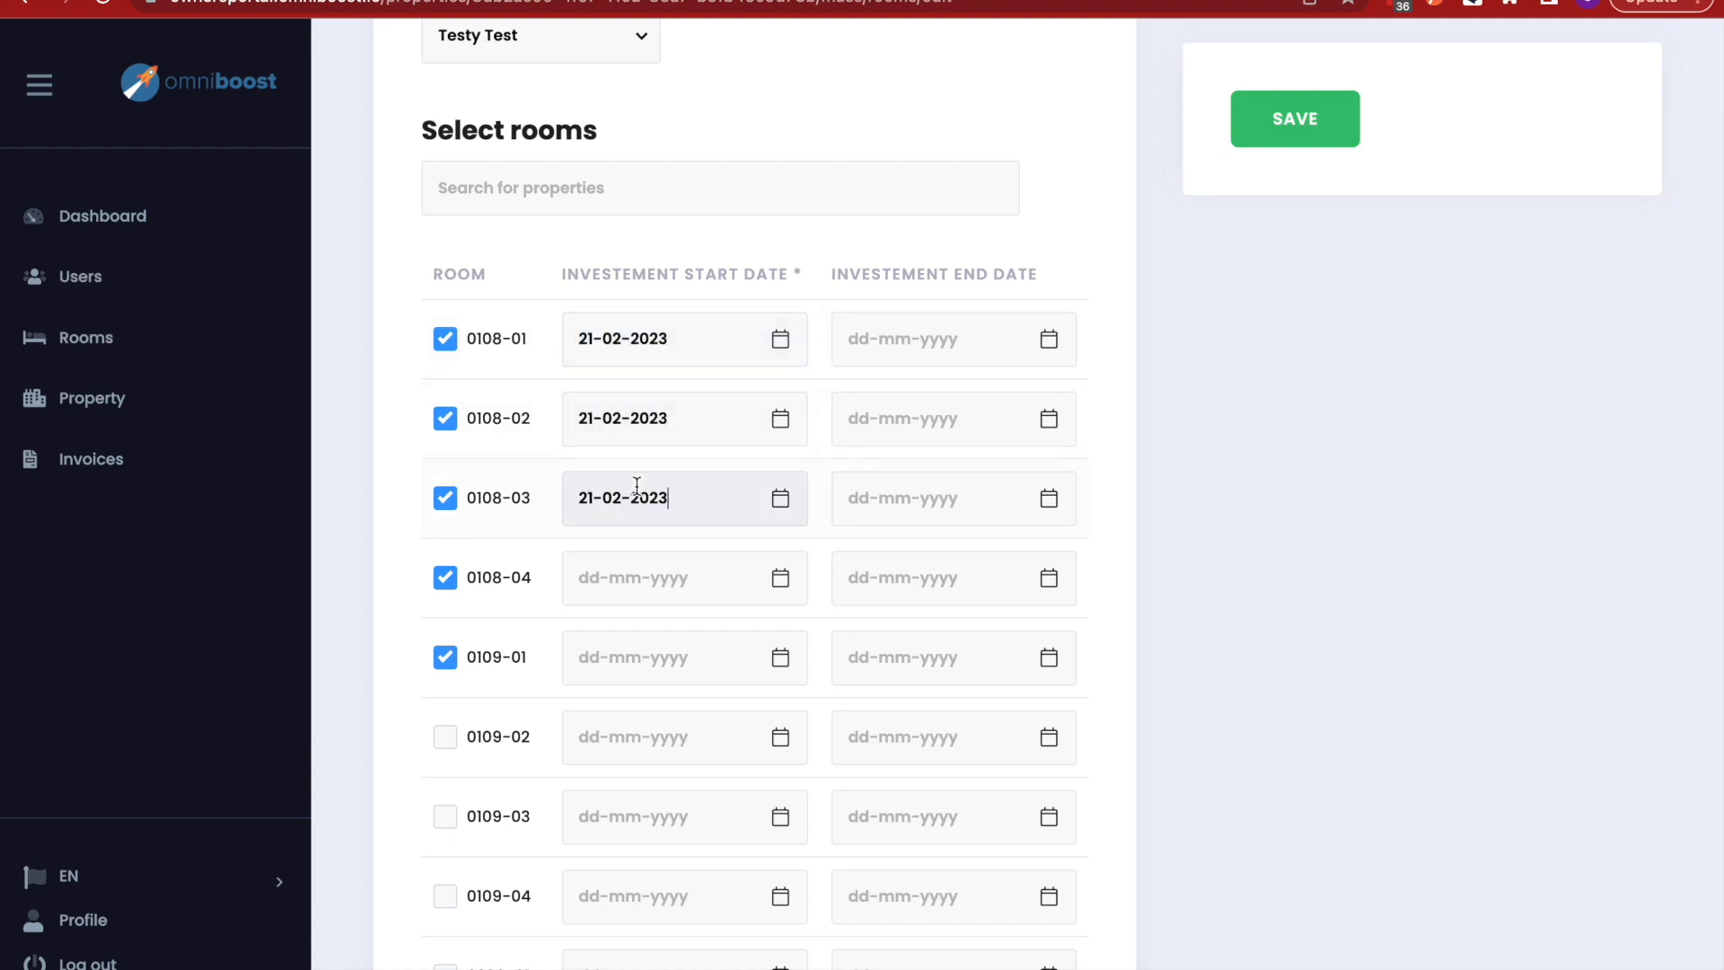
pyautogui.click(626, 578)
pyautogui.hotkey('ctrl', 'v')
pyautogui.click(621, 648)
pyautogui.hotkey('ctrl', 'v')
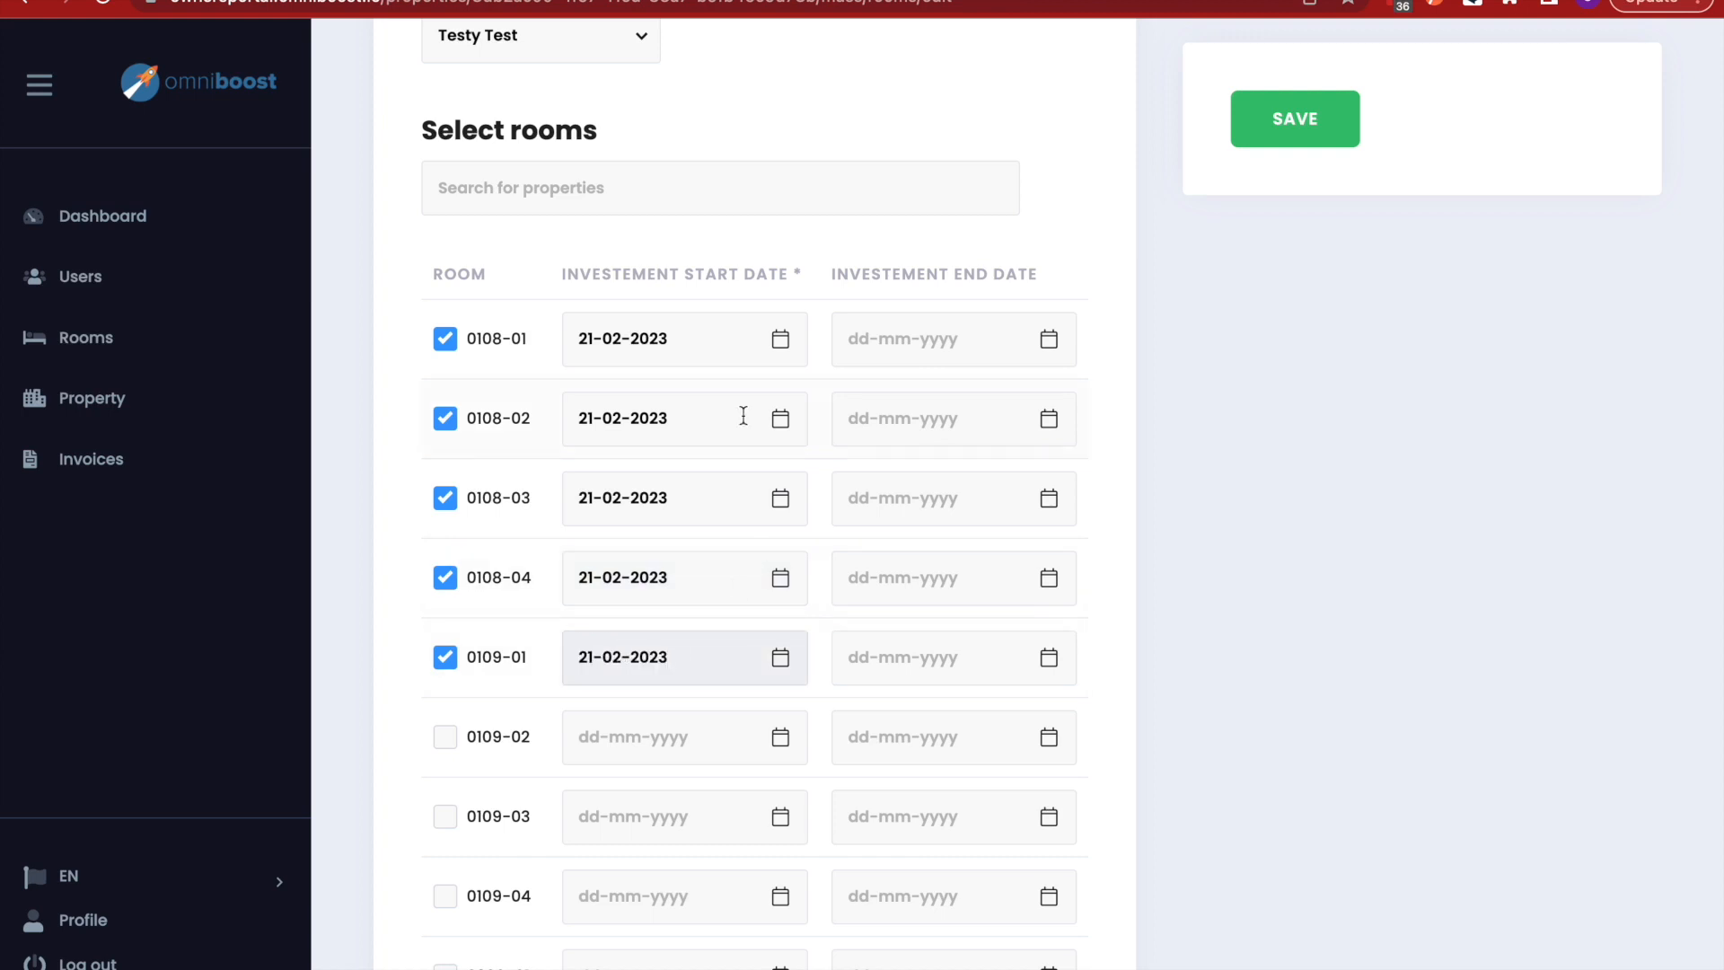
pyautogui.click(796, 271)
pyautogui.doubleClick(795, 272)
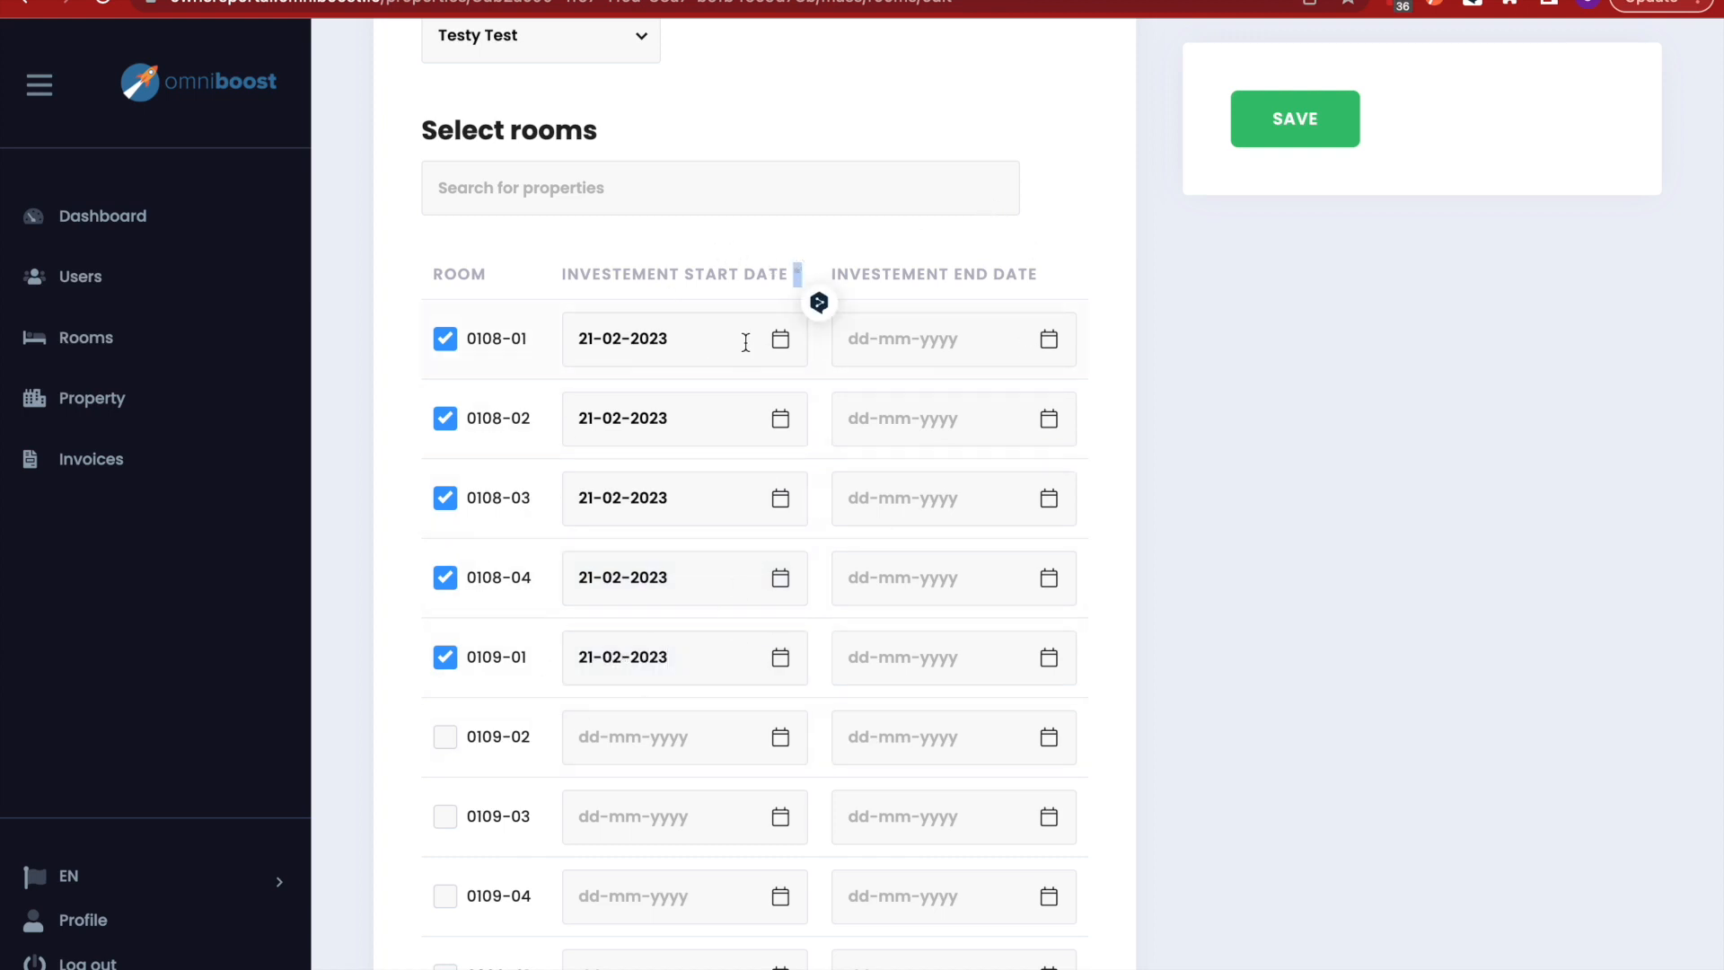
pyautogui.click(683, 239)
pyautogui.scroll(-2, 857, 454)
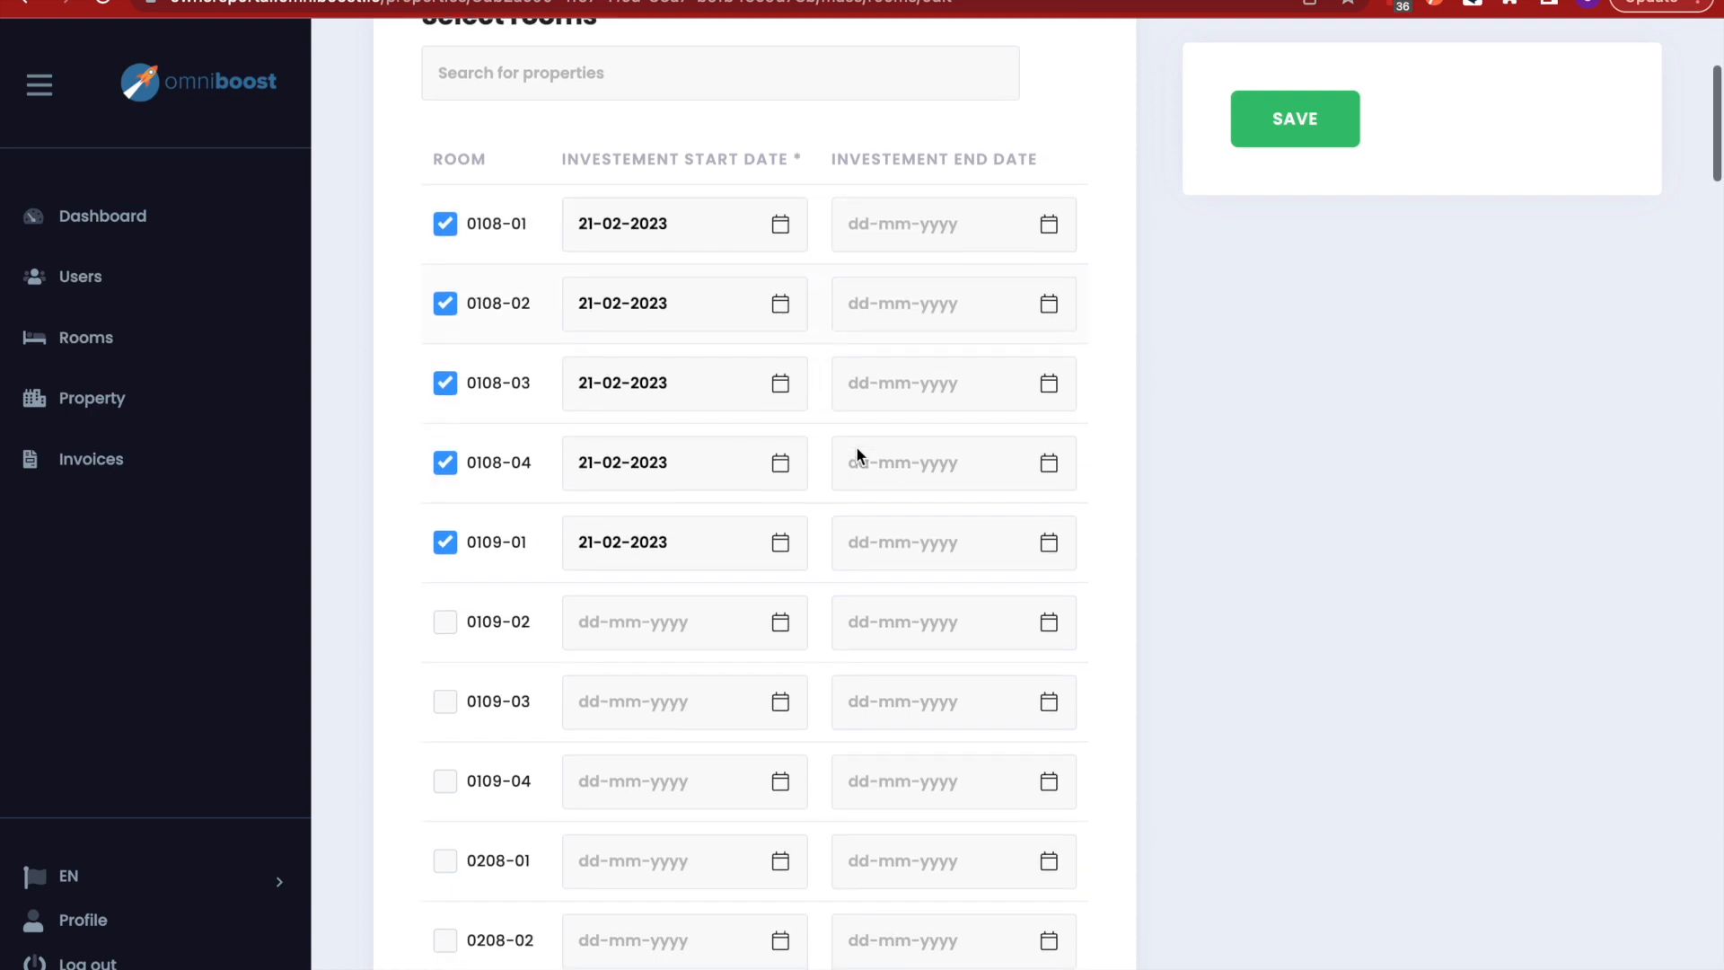
# - Save the bulk room edit and confirm the investor appears on rooms 0108-01 to 0109-01
pyautogui.click(1292, 120)
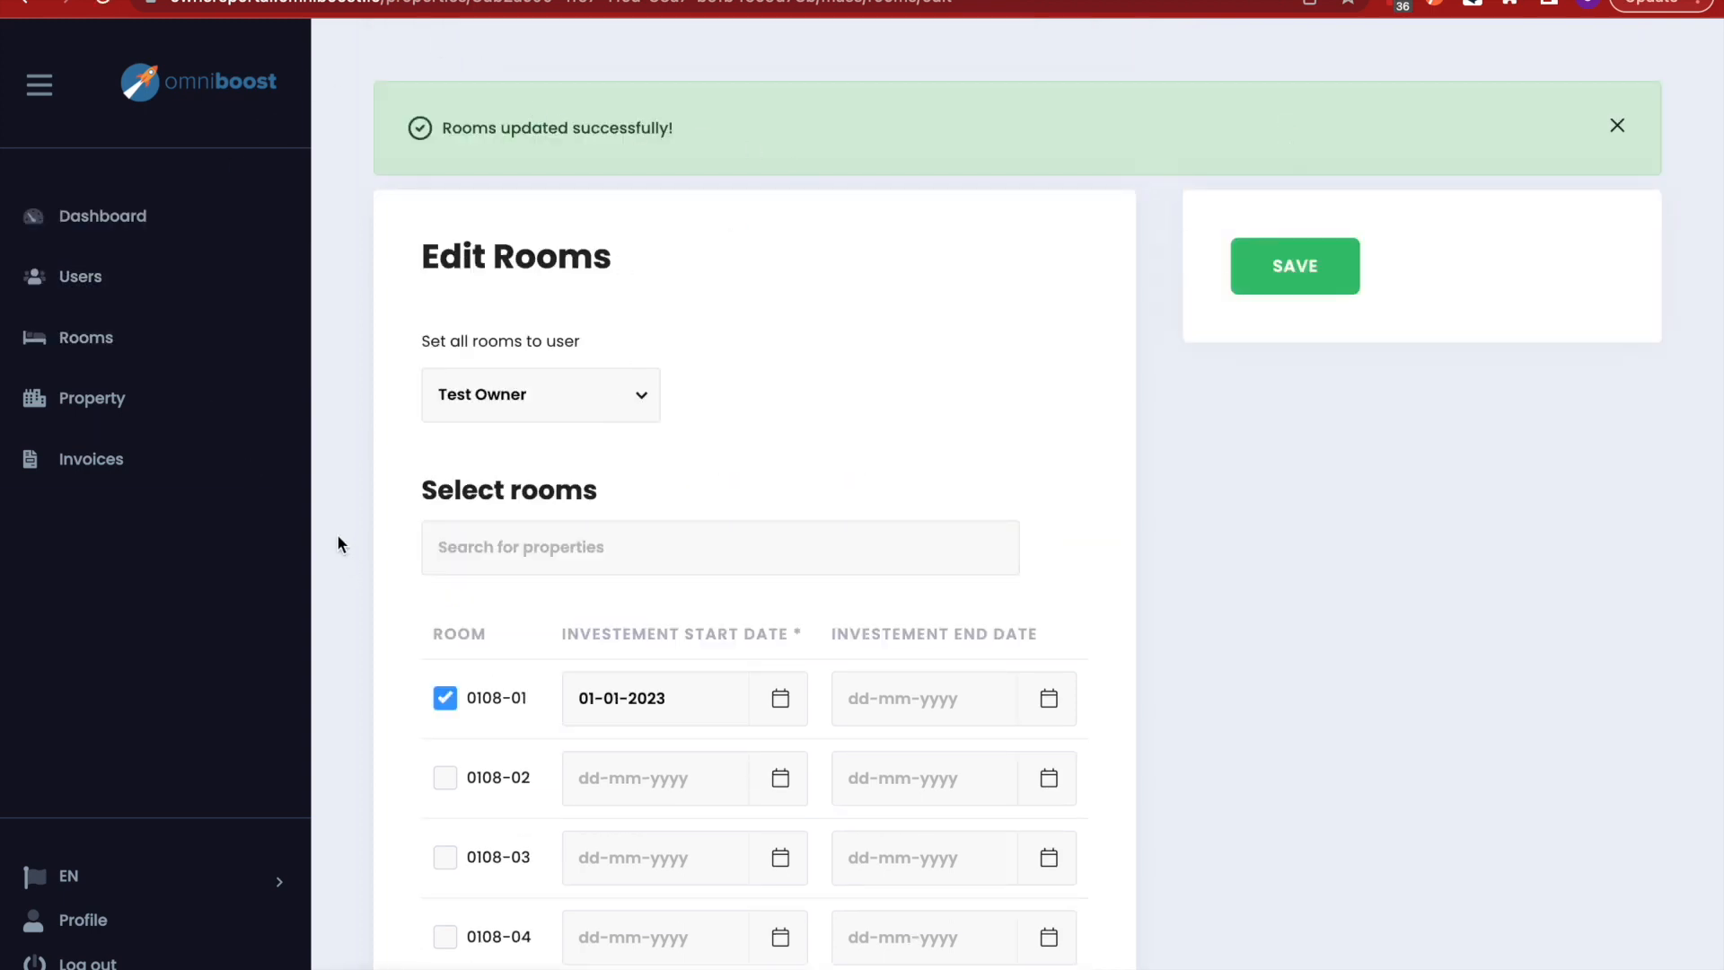
pyautogui.click(153, 339)
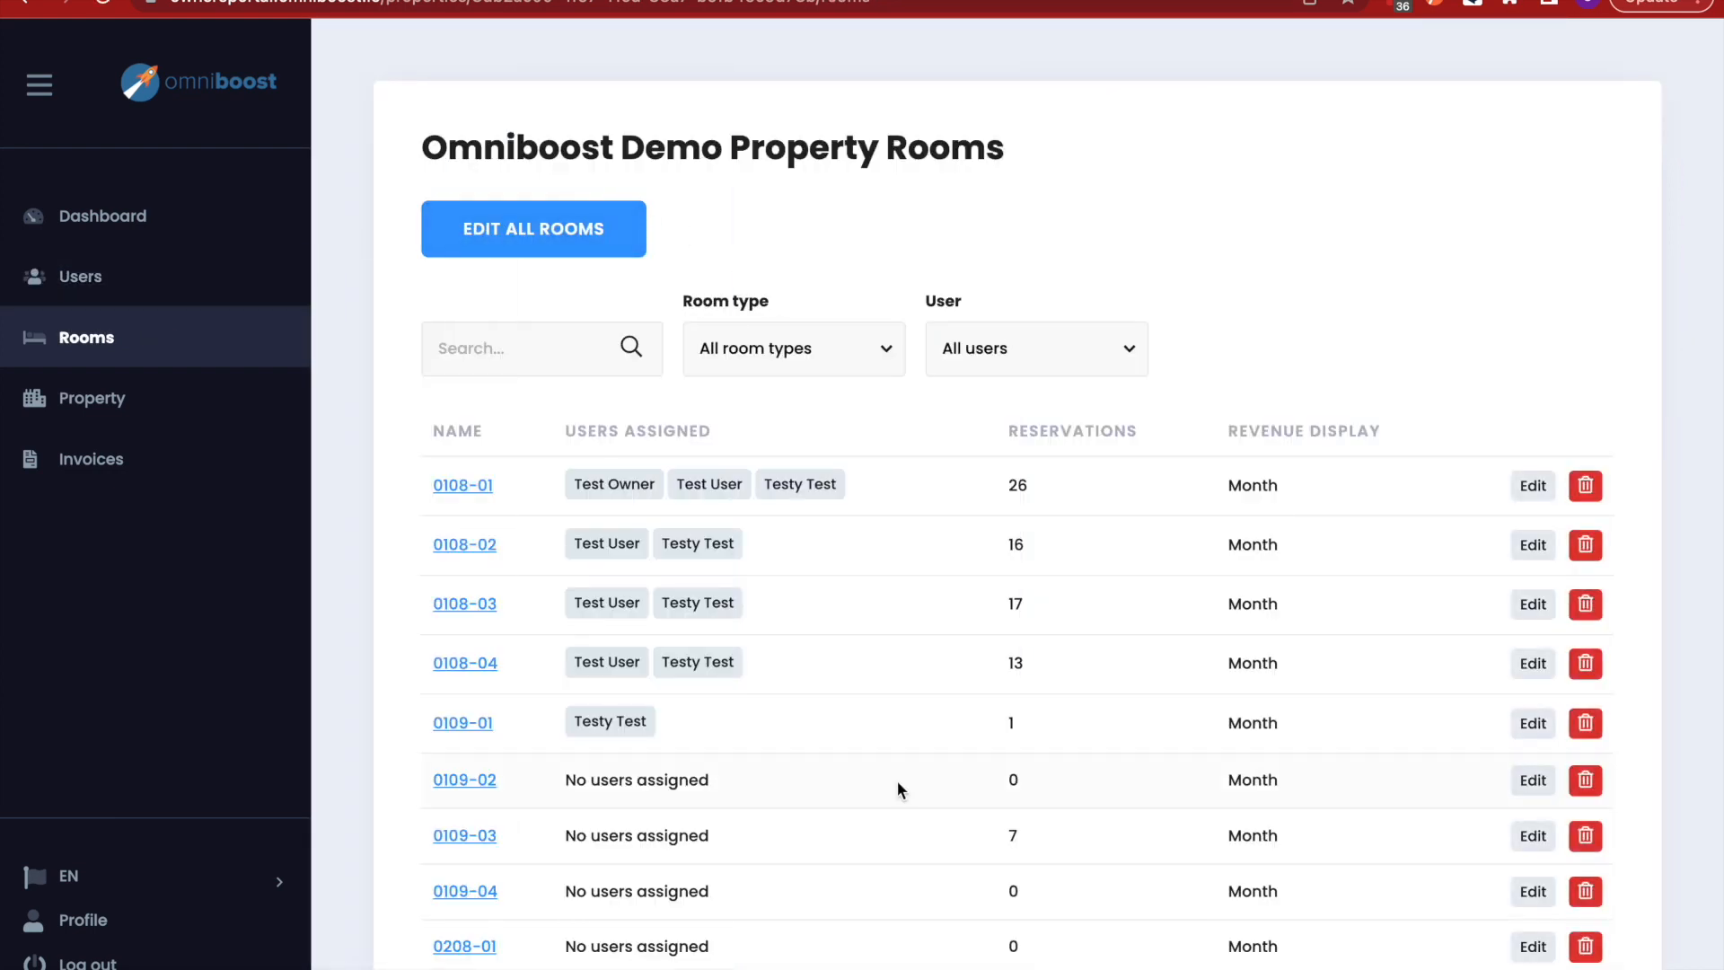
pyautogui.scroll(-2, 896, 779)
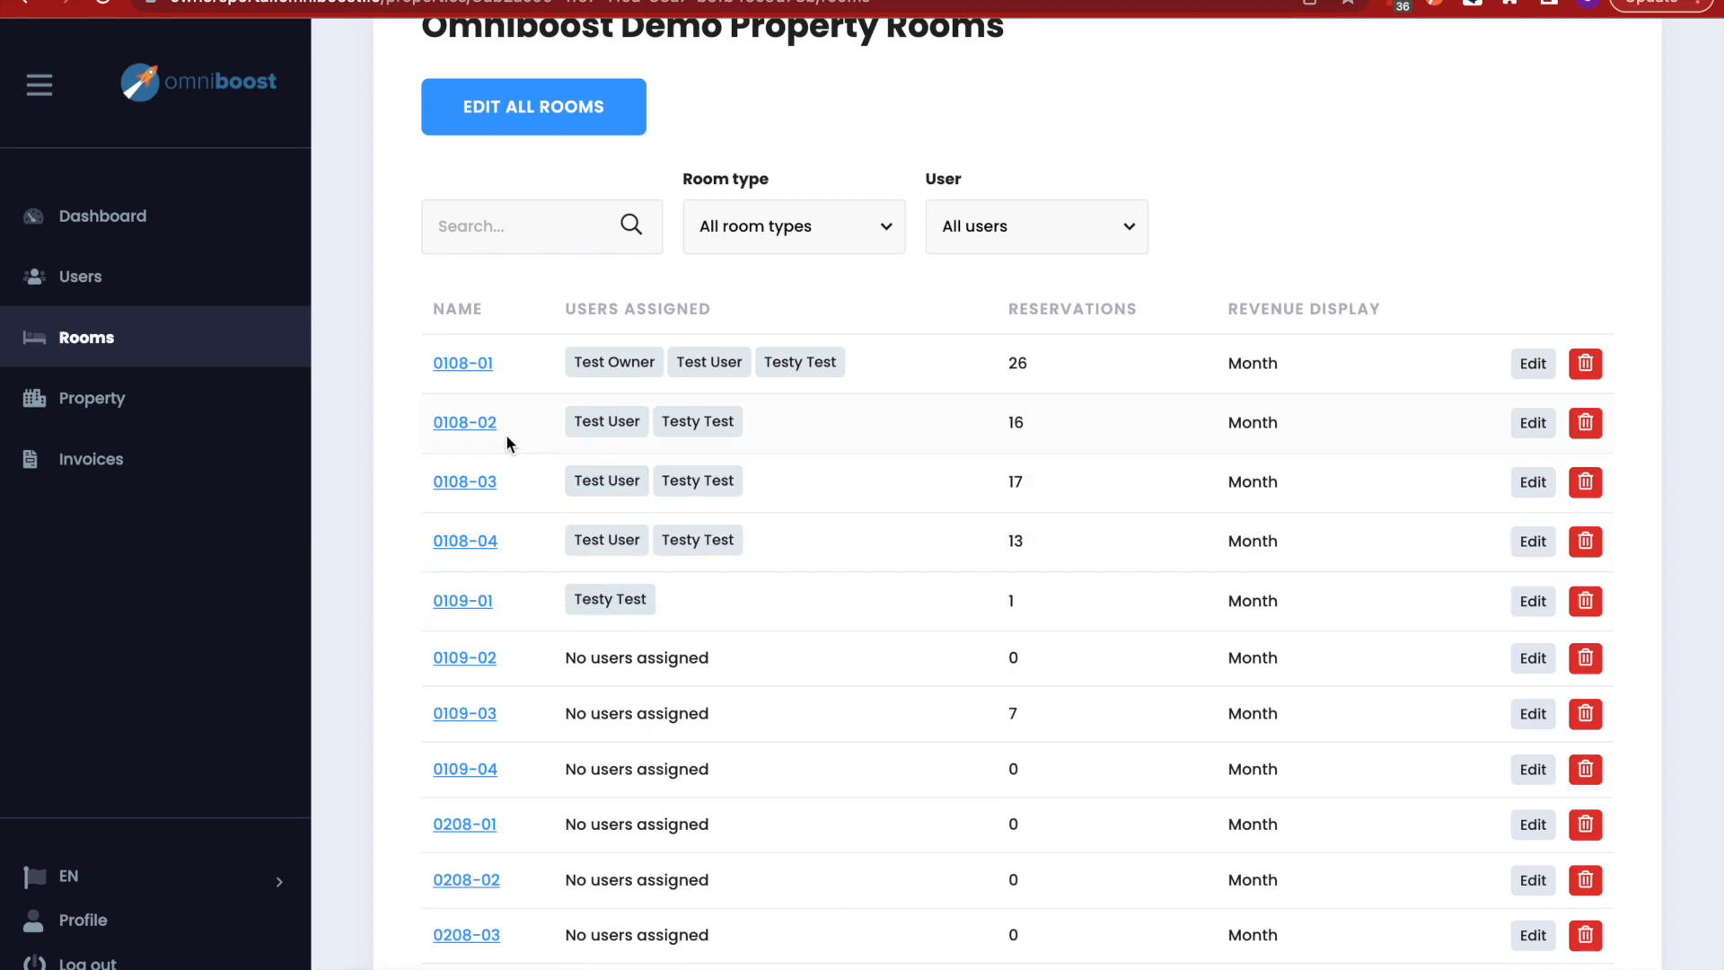
# - Open room 0108-03's details and its reservations table
pyautogui.click(464, 483)
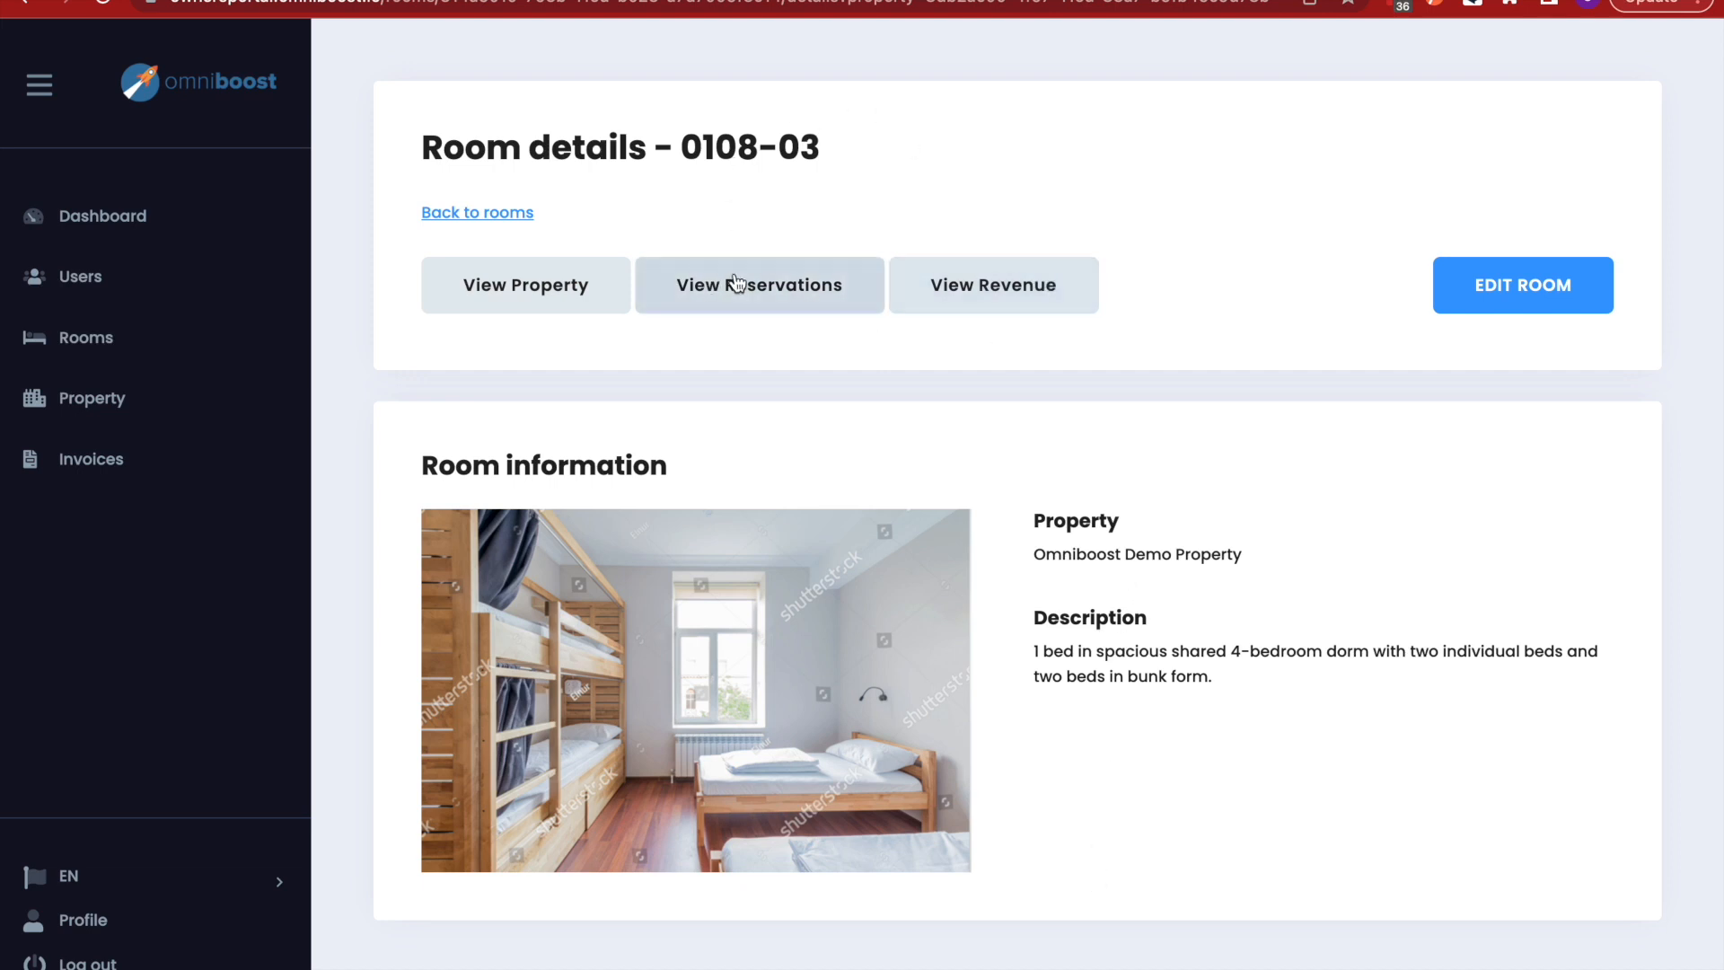
pyautogui.click(788, 302)
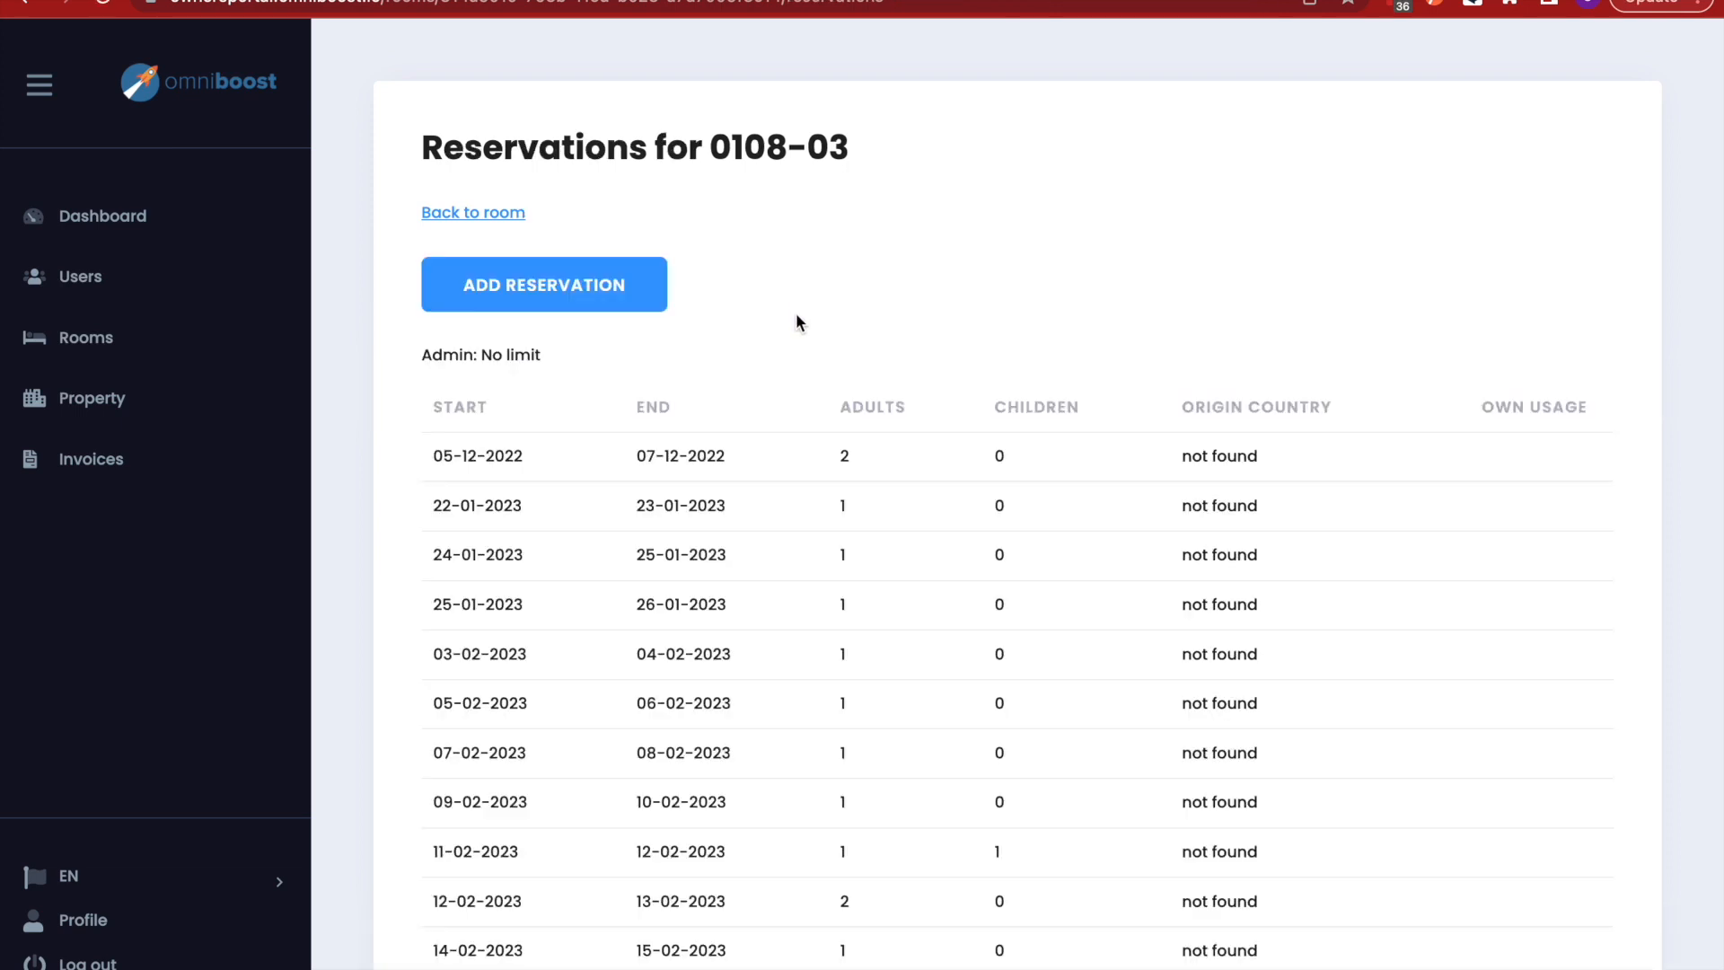
pyautogui.scroll(-3, 1064, 714)
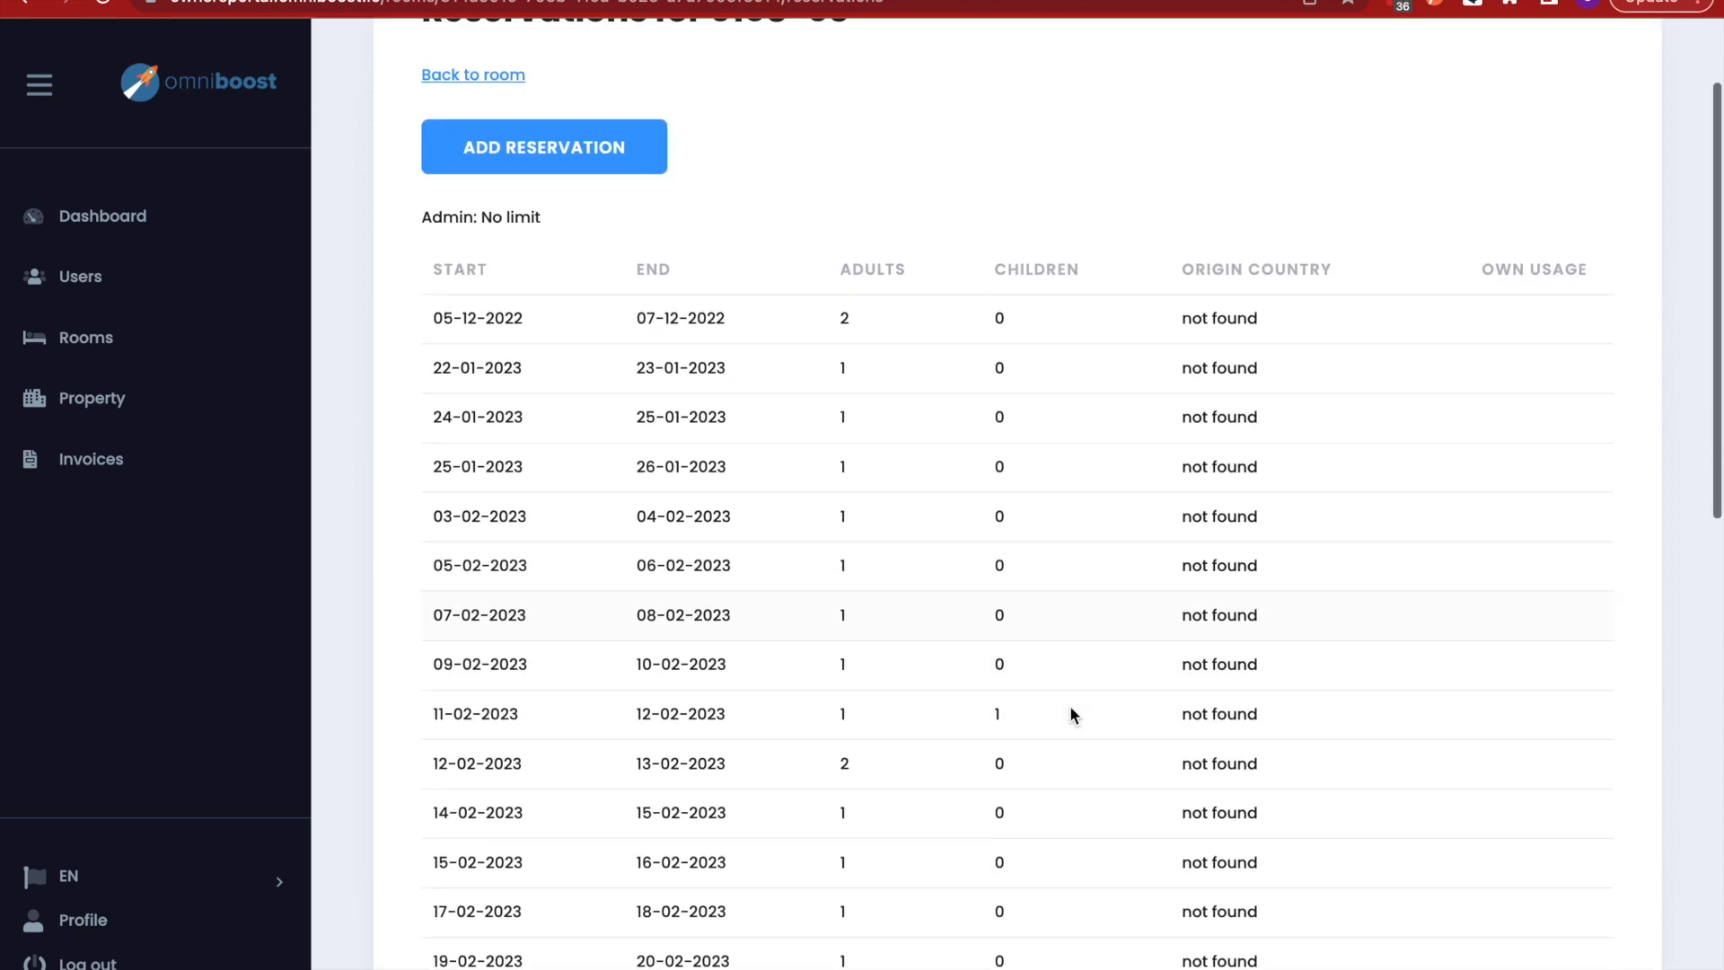
pyautogui.scroll(2, 862, 269)
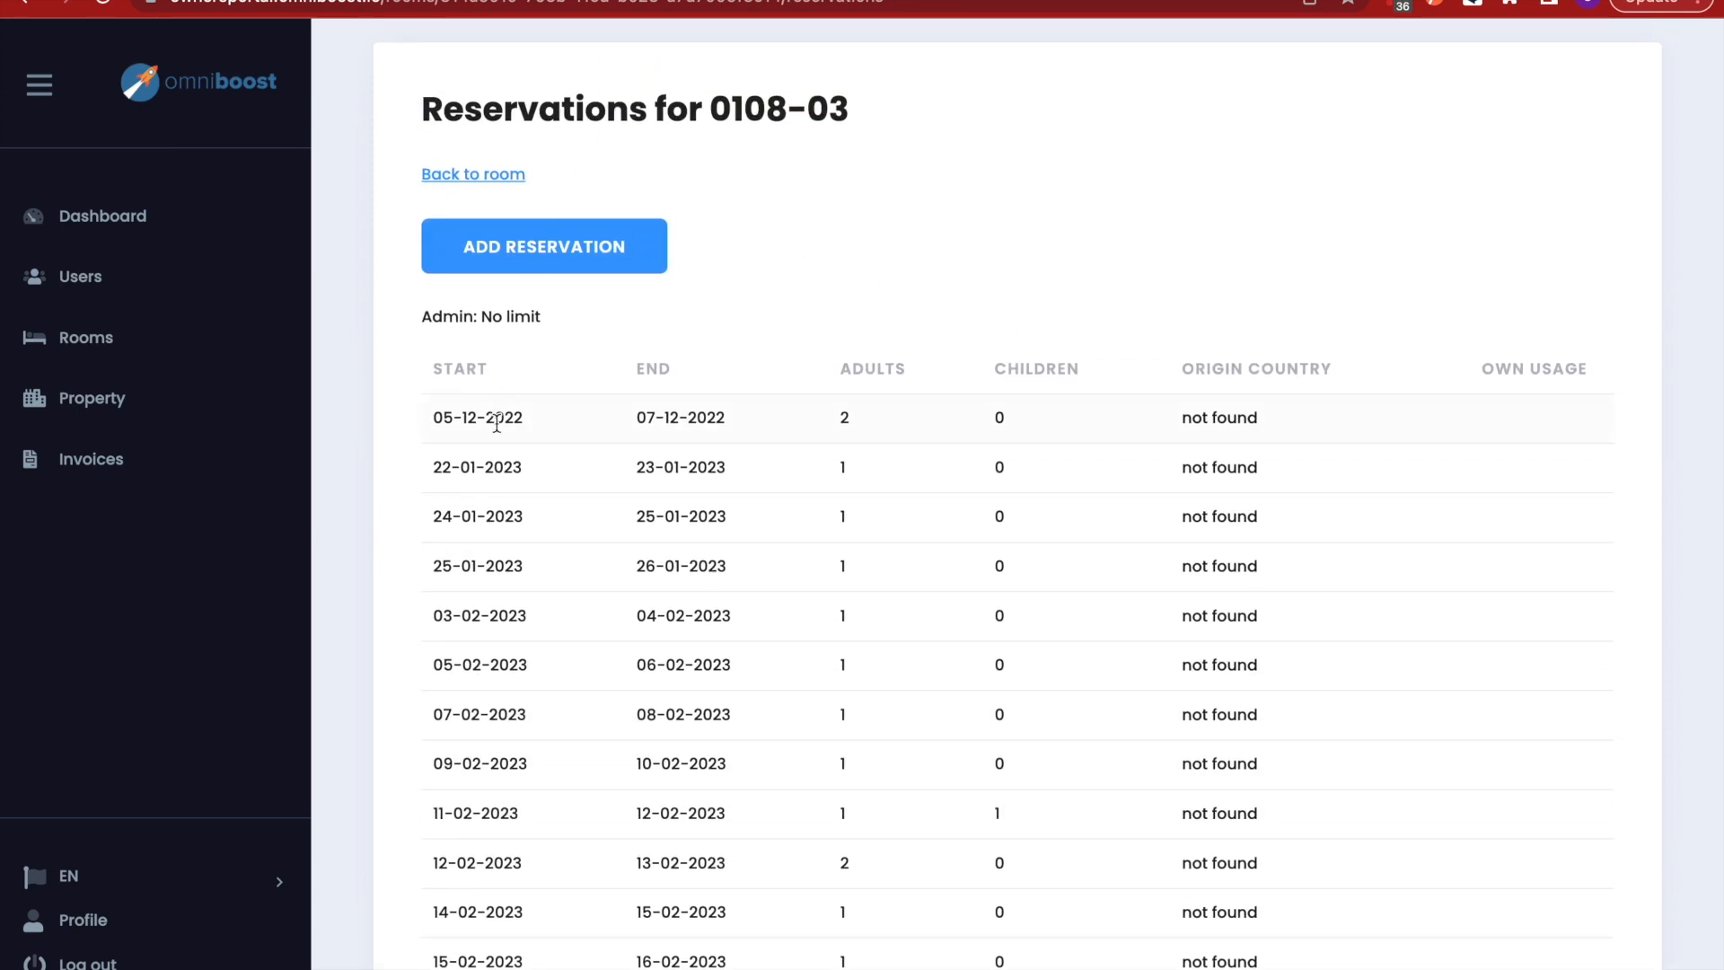
pyautogui.scroll(-3, 535, 747)
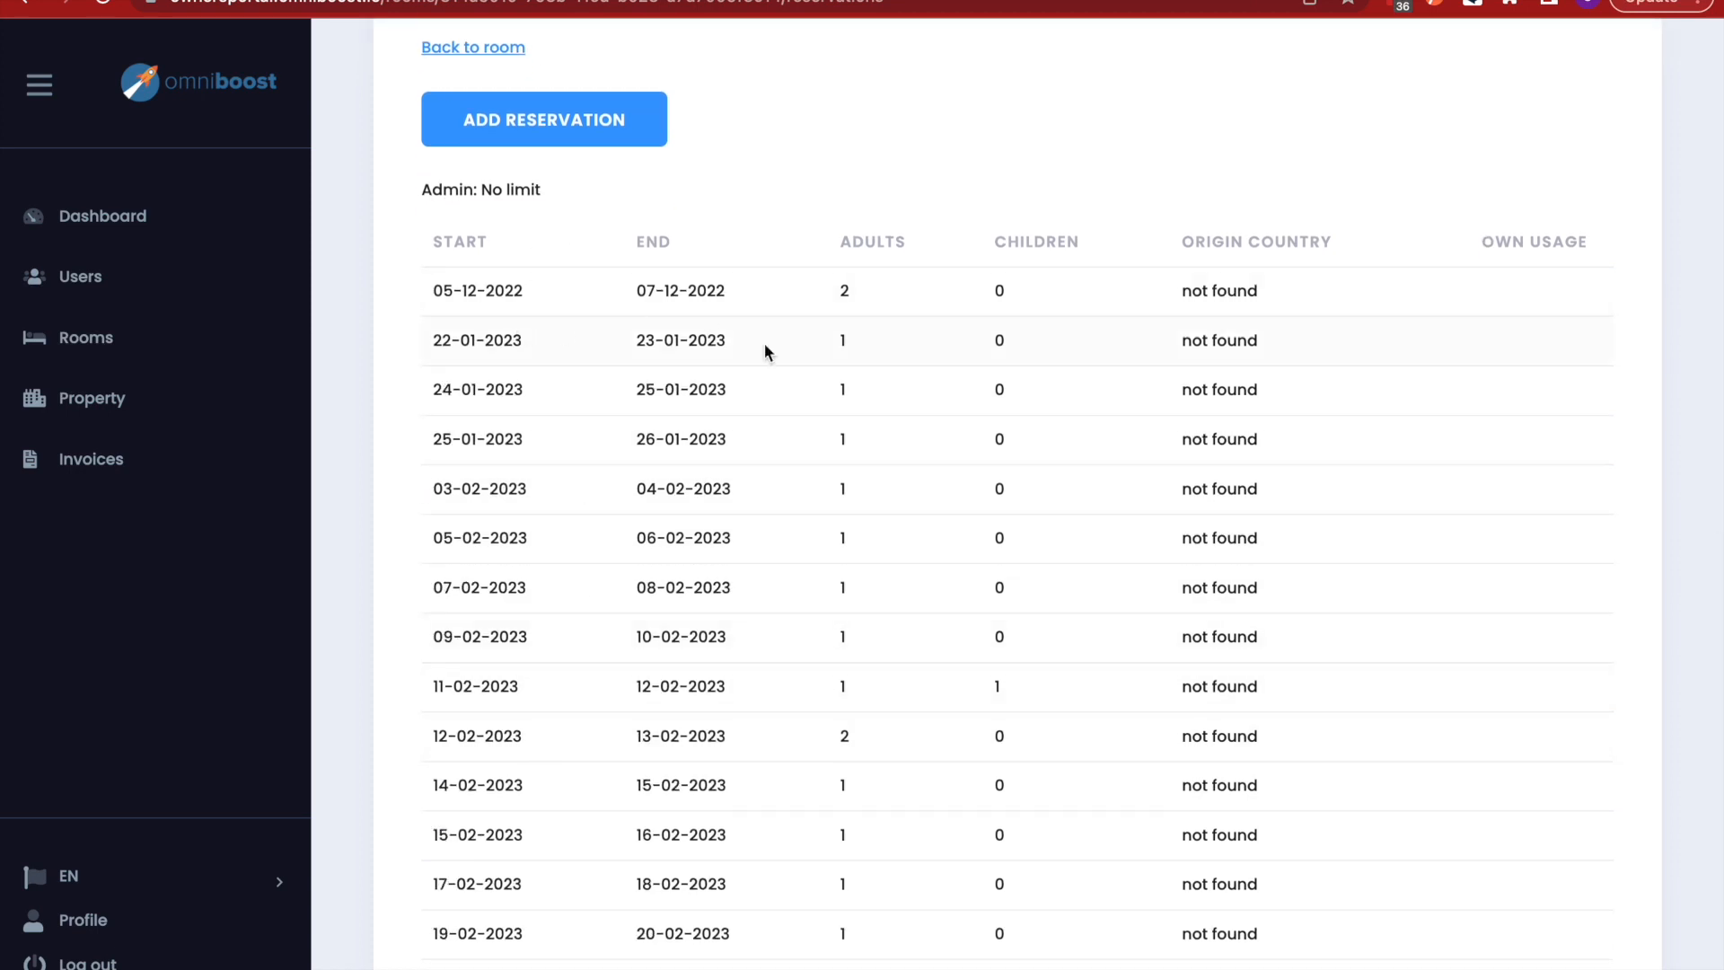
pyautogui.scroll(2, 792, 358)
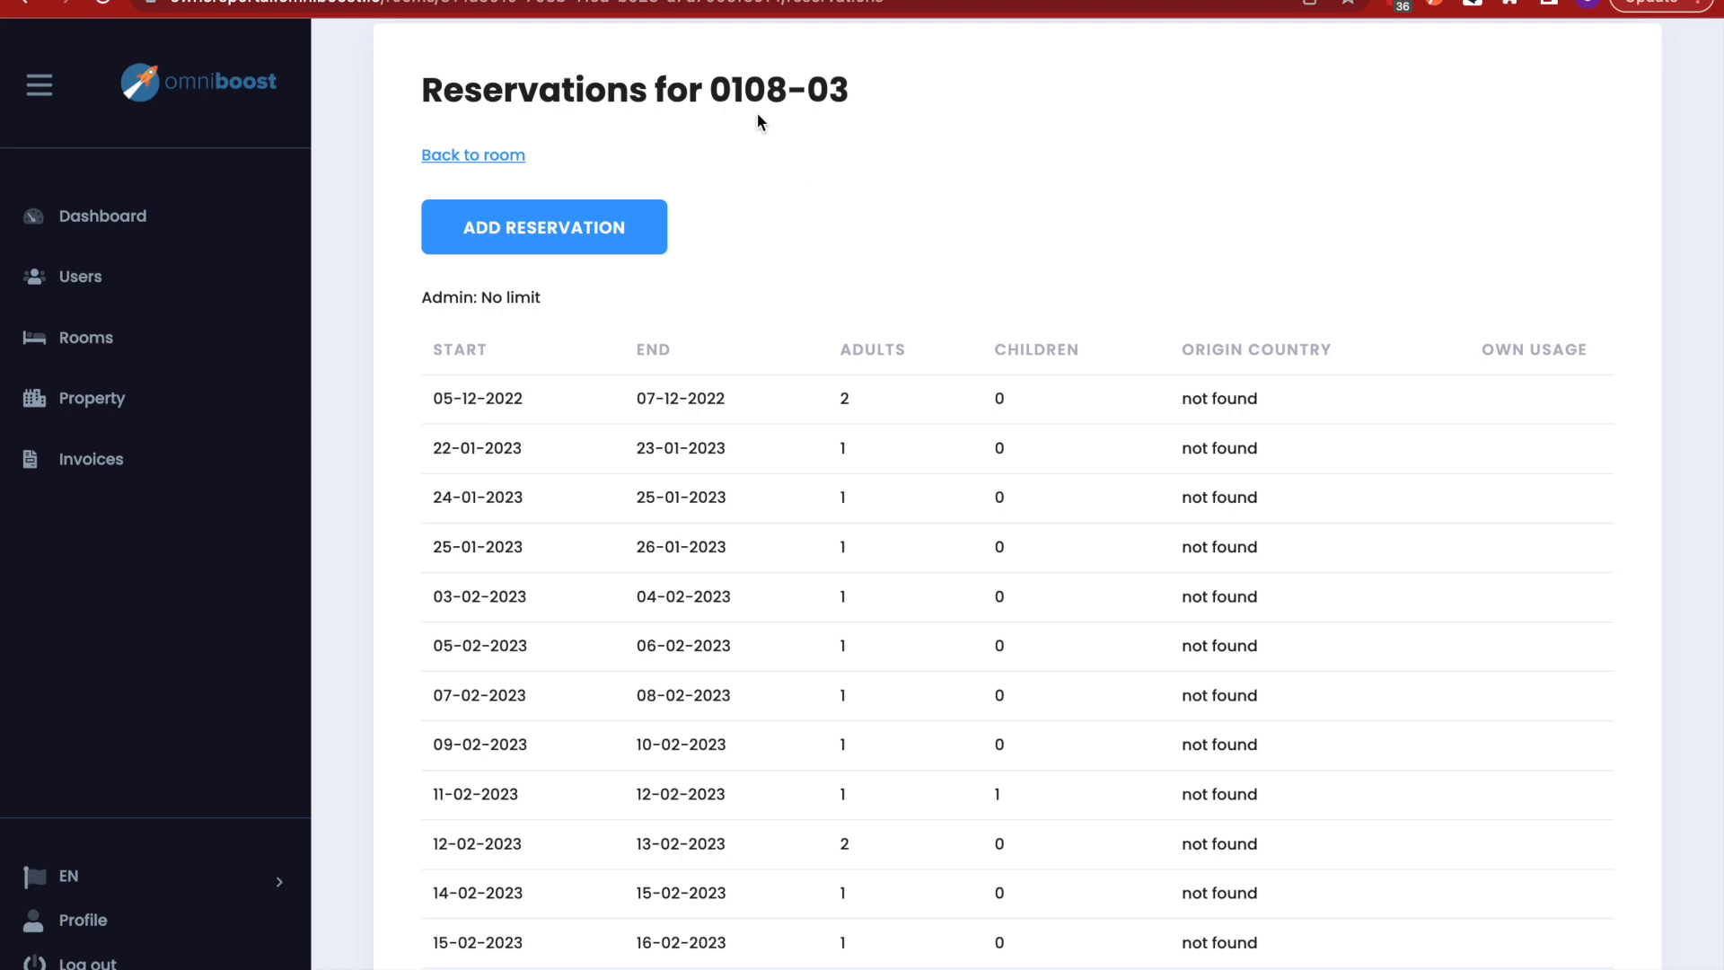
# - Scroll through 0108-03's stays up to 26-02-2023 and the February 2023 calendar
pyautogui.scroll(-3, 731, 442)
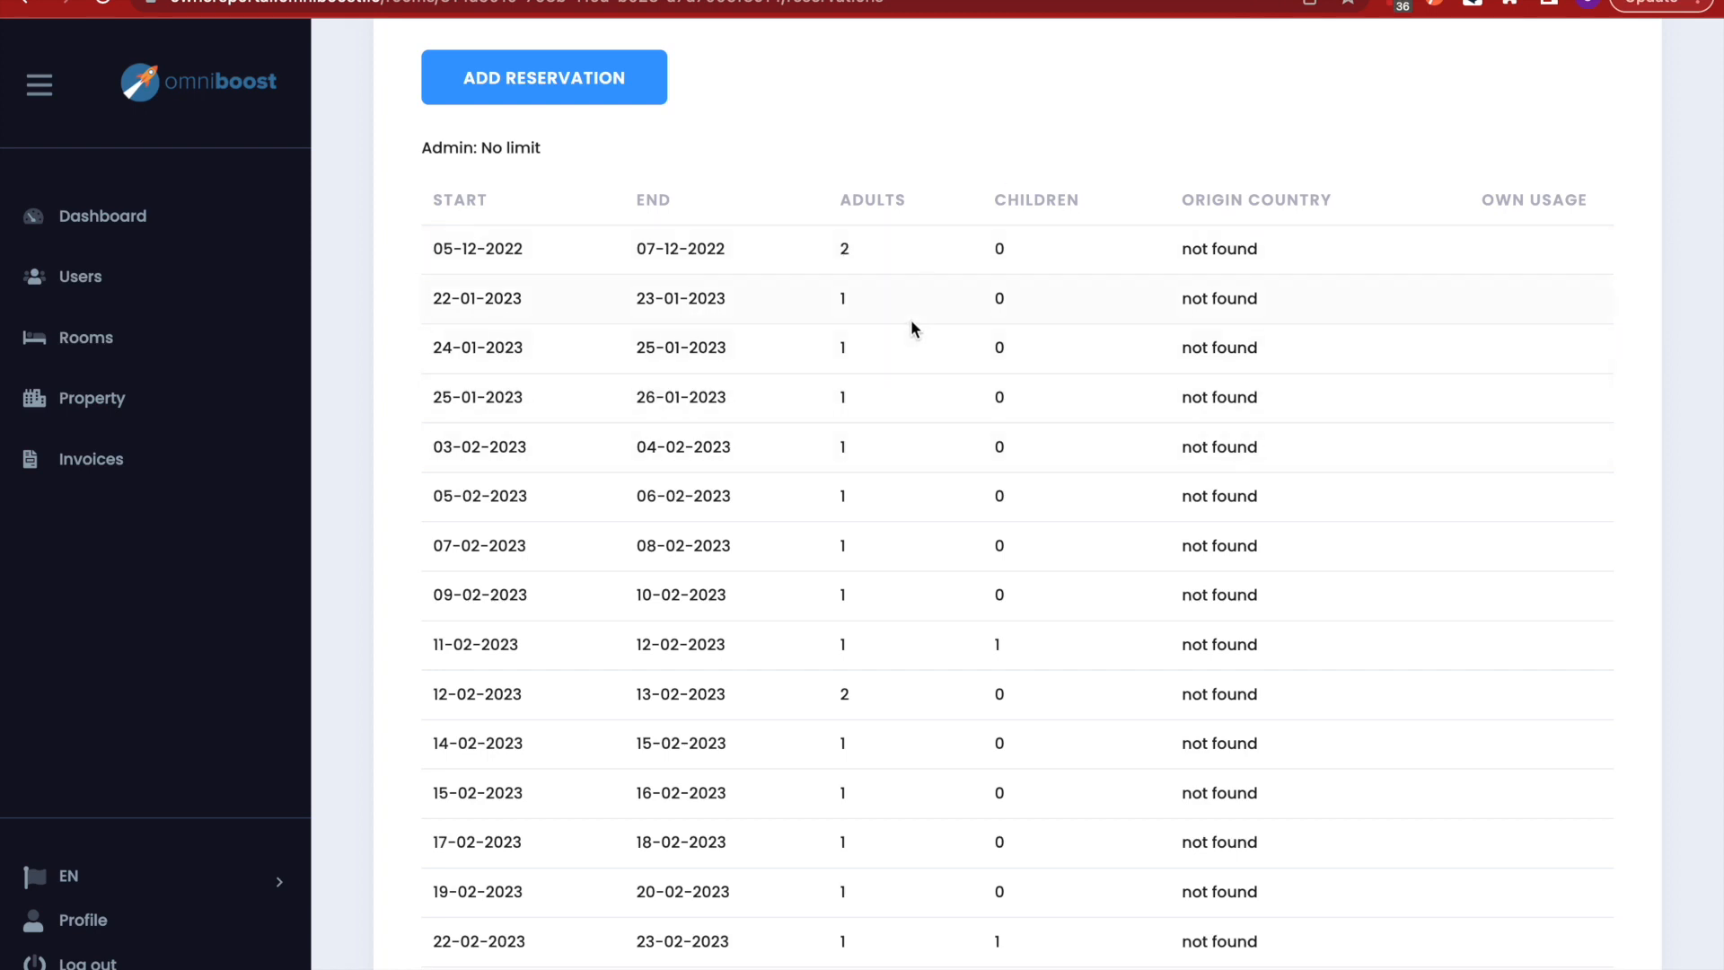
pyautogui.scroll(-1, 912, 321)
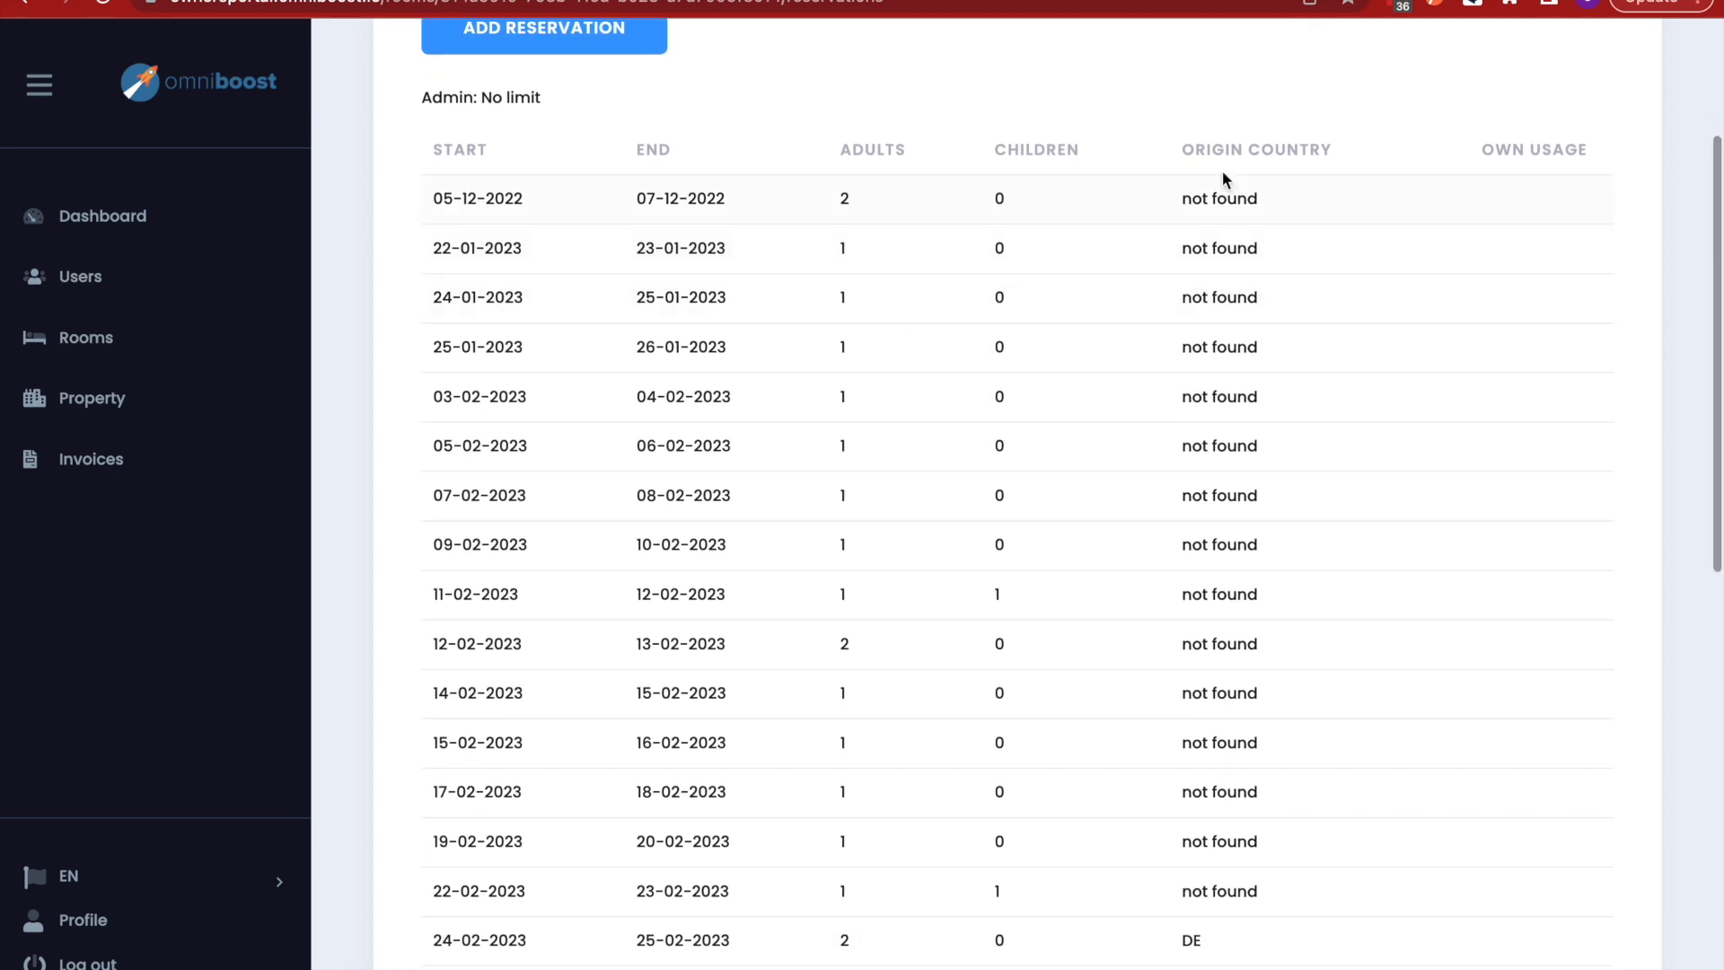
pyautogui.scroll(-3, 1220, 160)
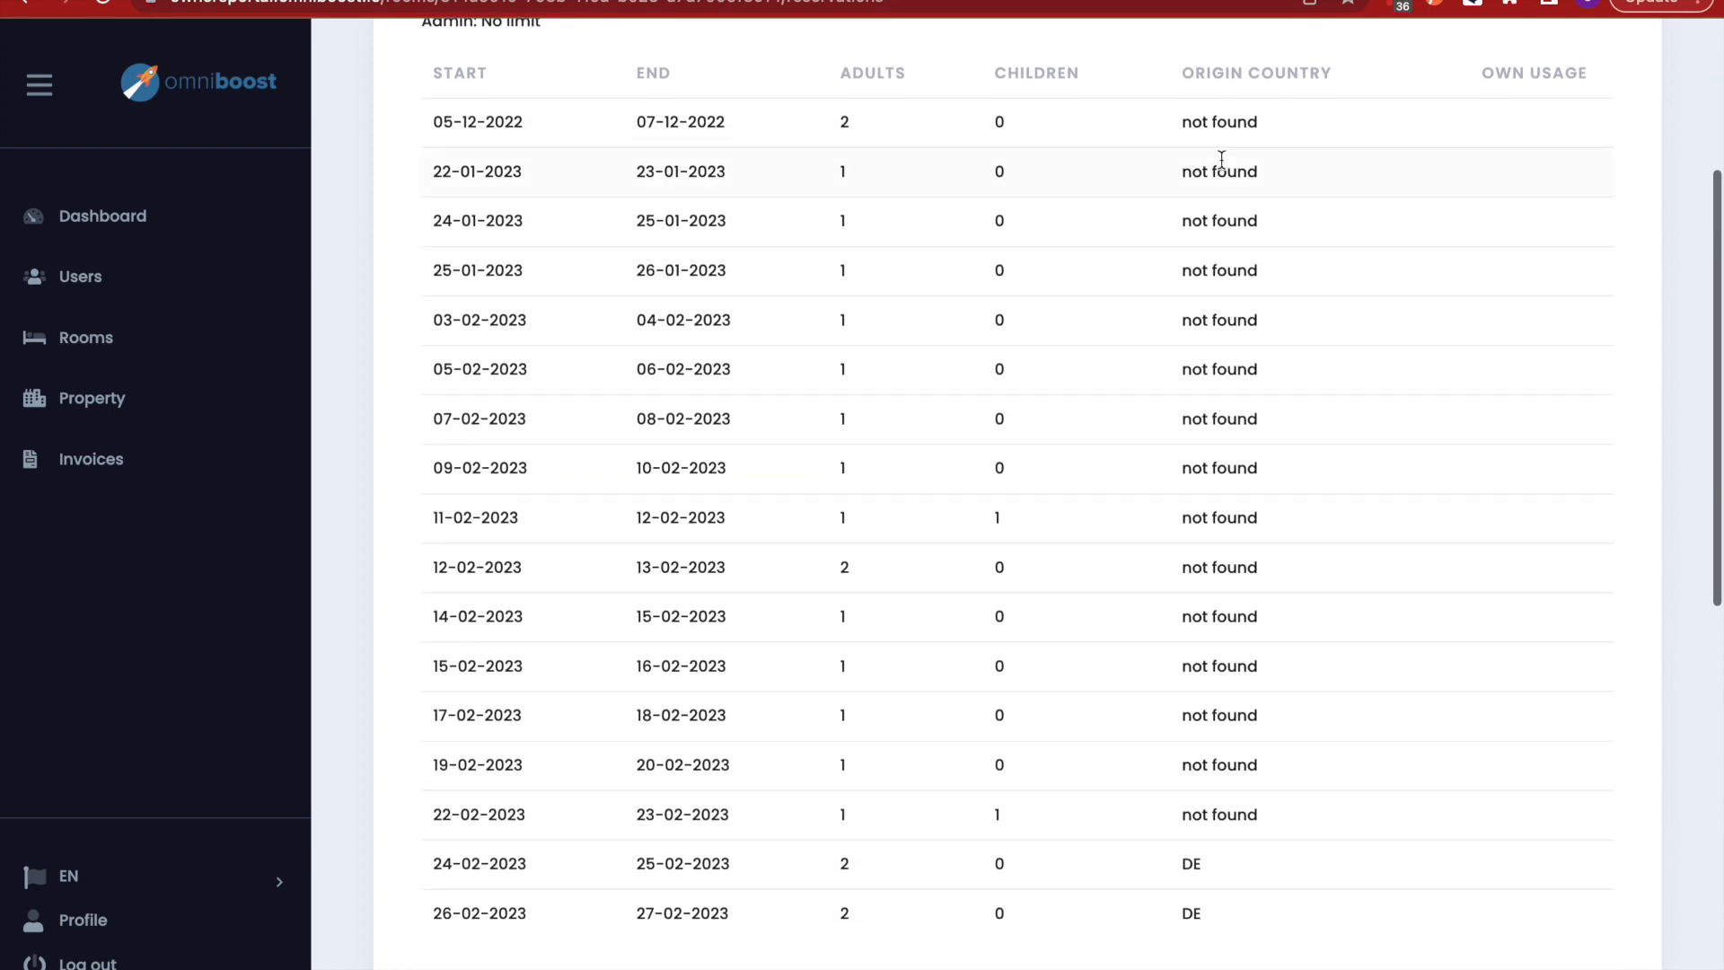
pyautogui.scroll(5, 1214, 589)
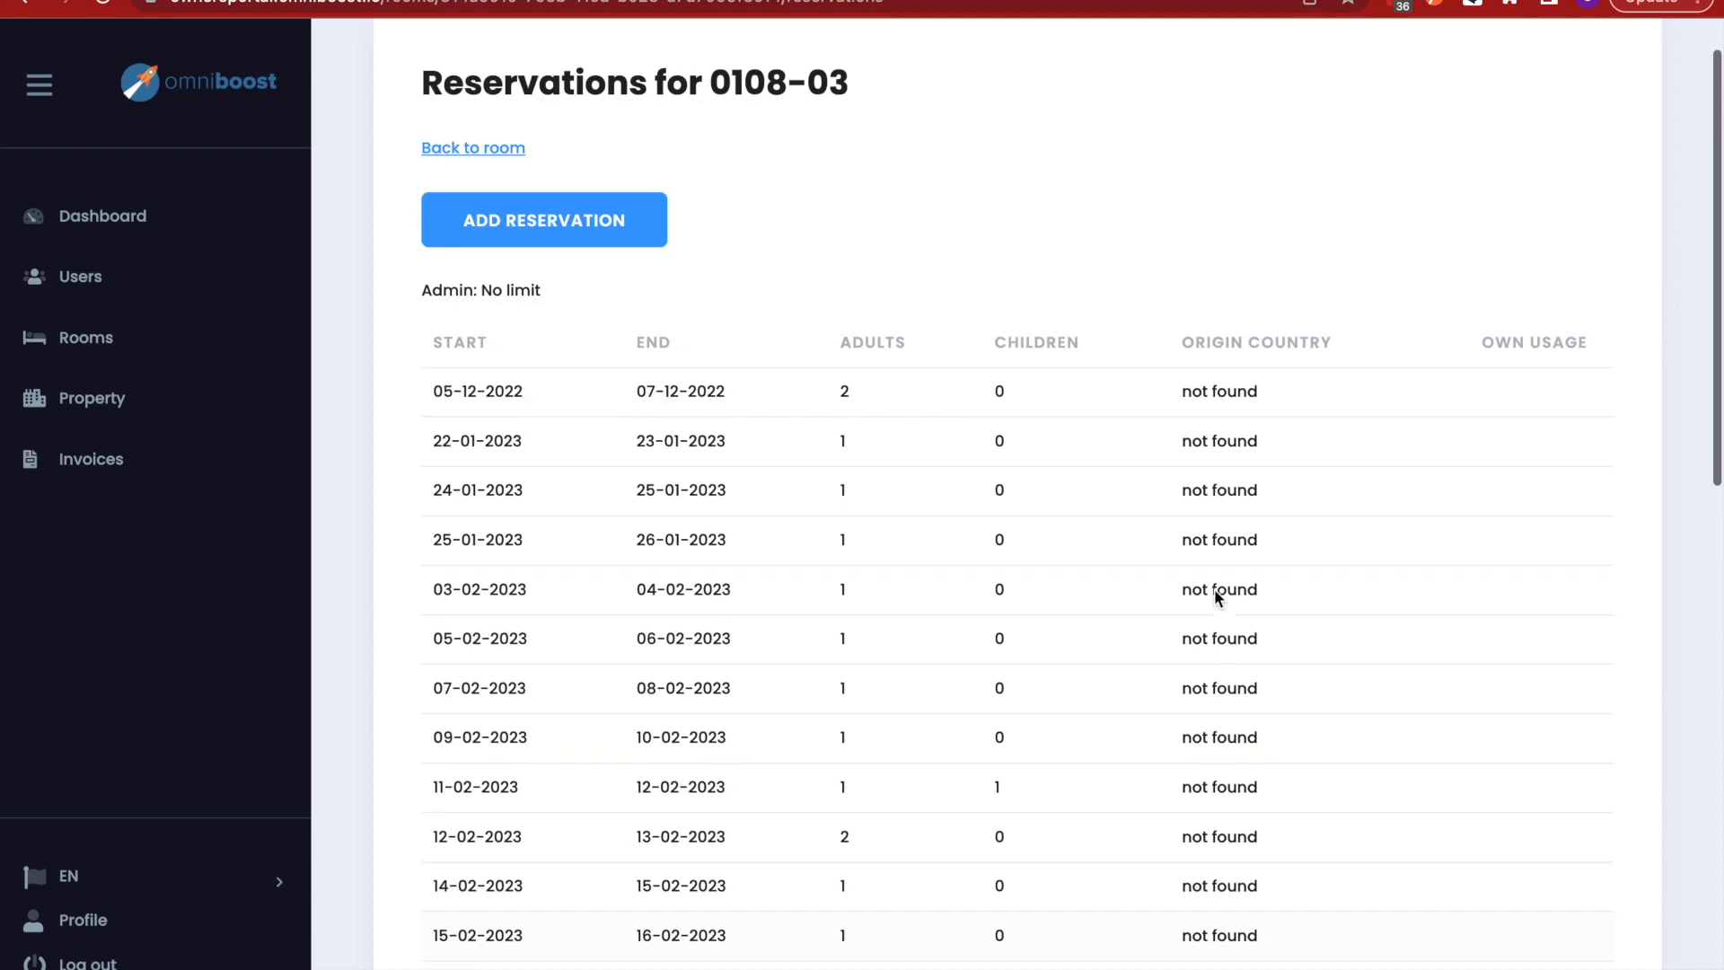
pyautogui.scroll(-1, 1274, 529)
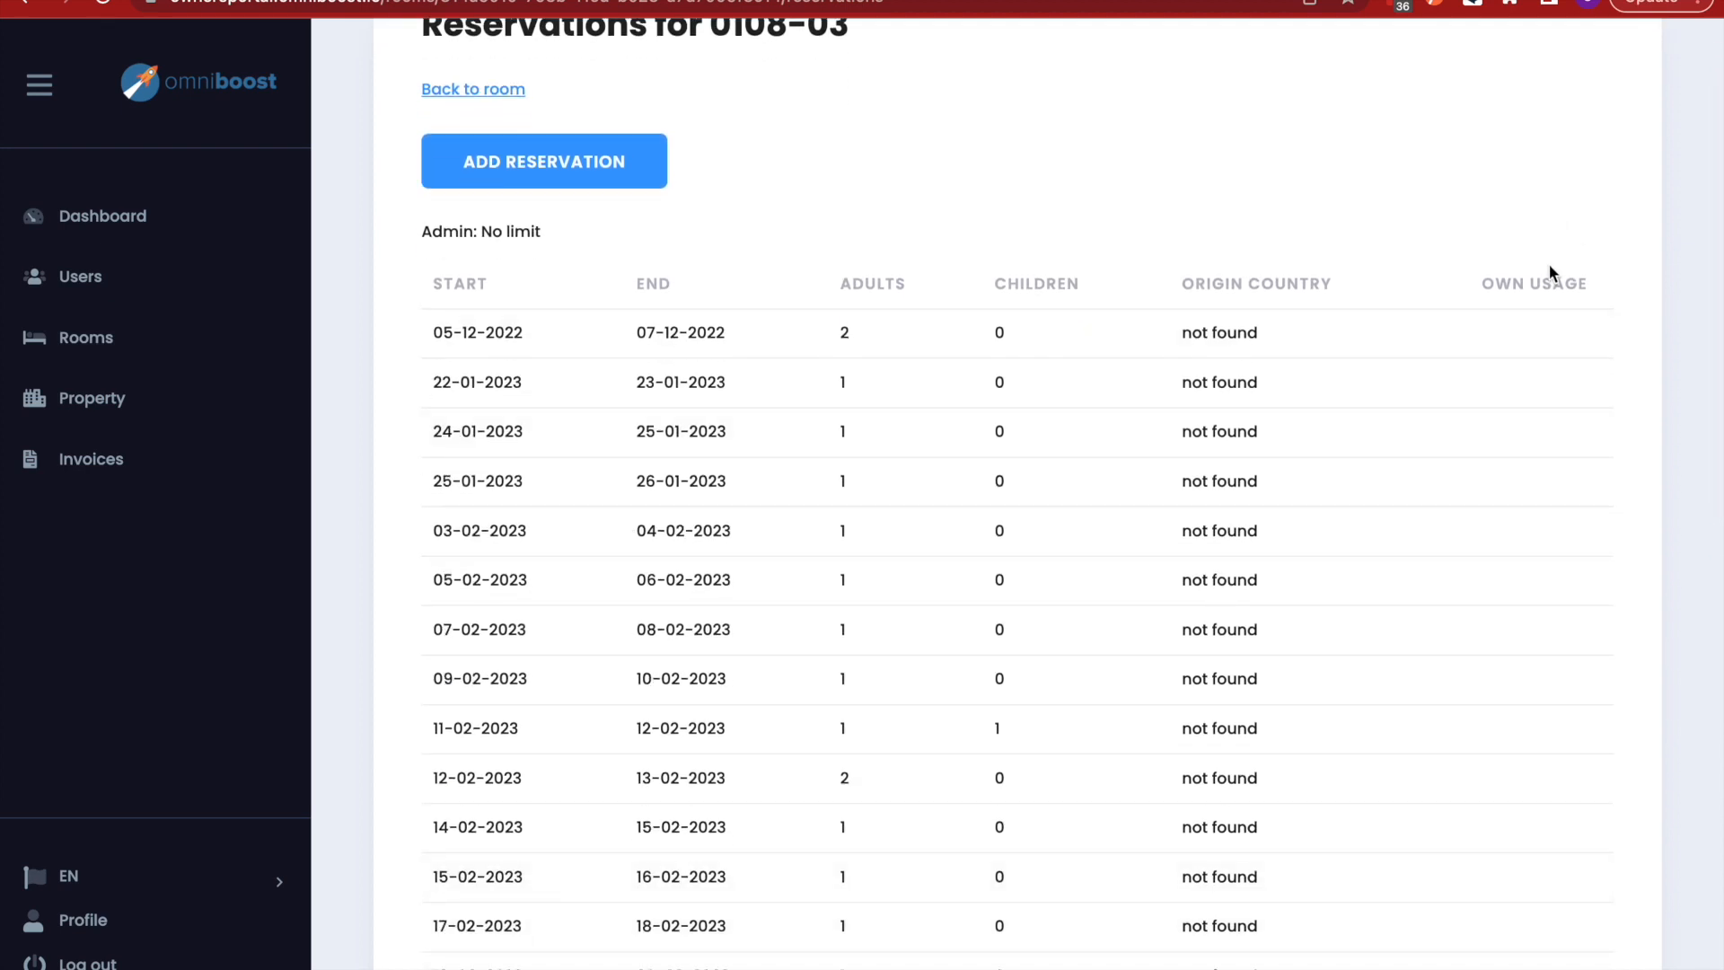
pyautogui.scroll(-2, 1492, 535)
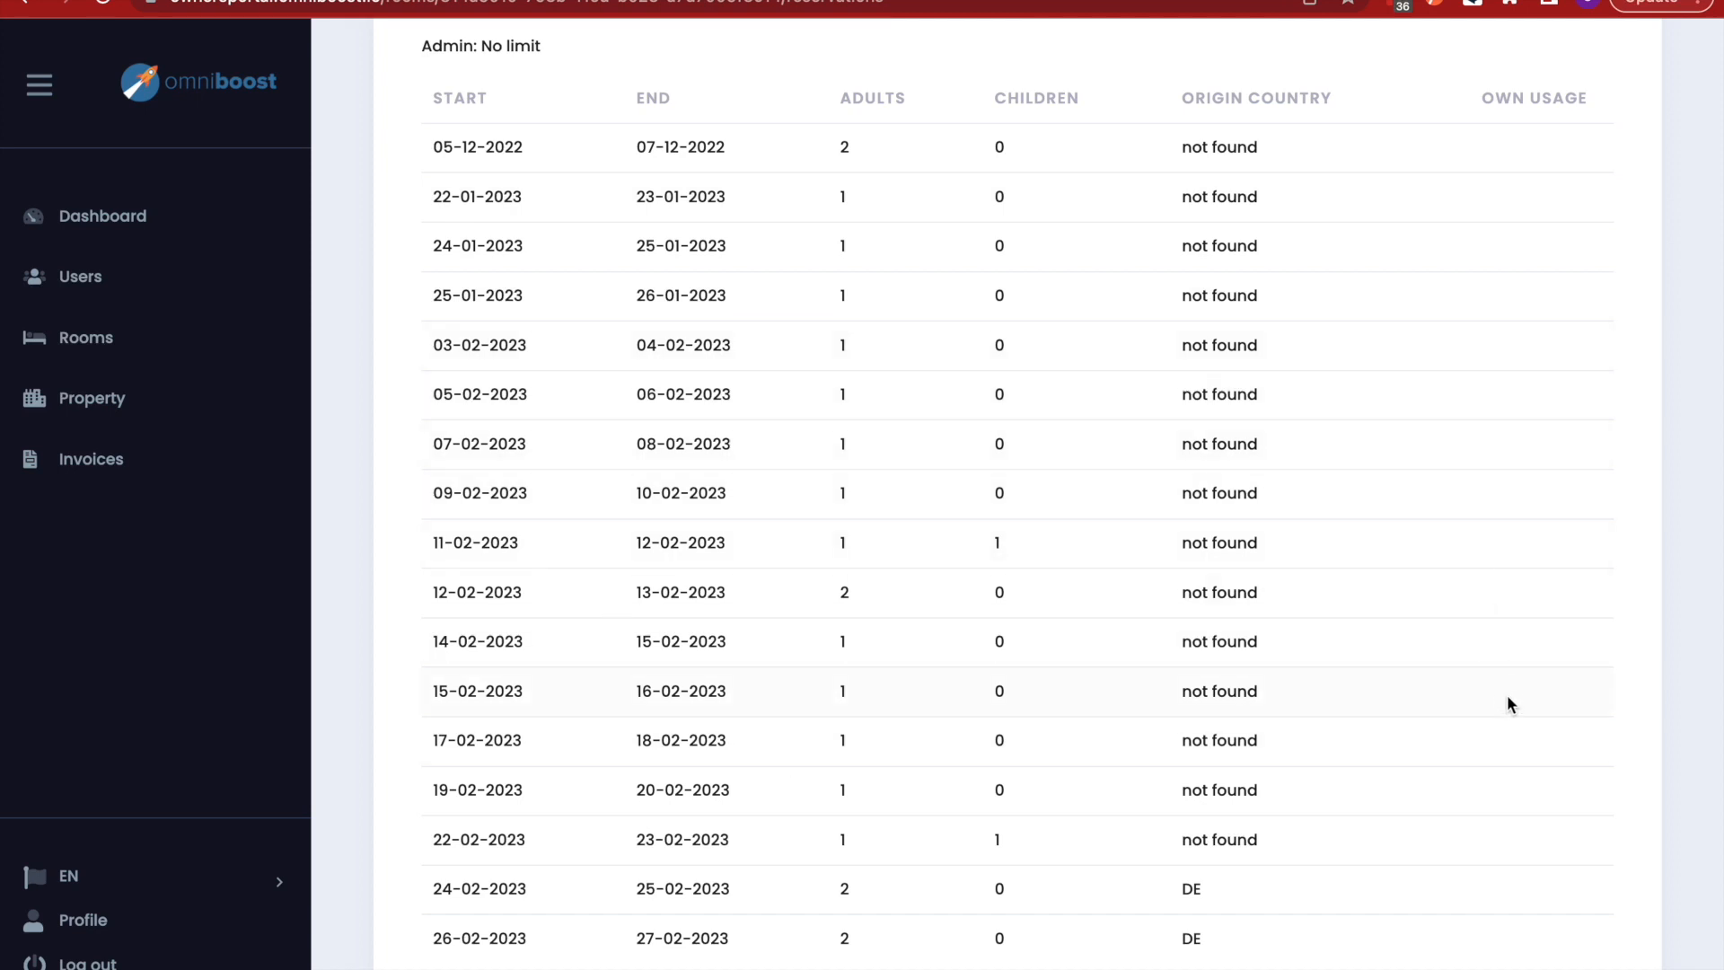
pyautogui.scroll(-1, 1311, 772)
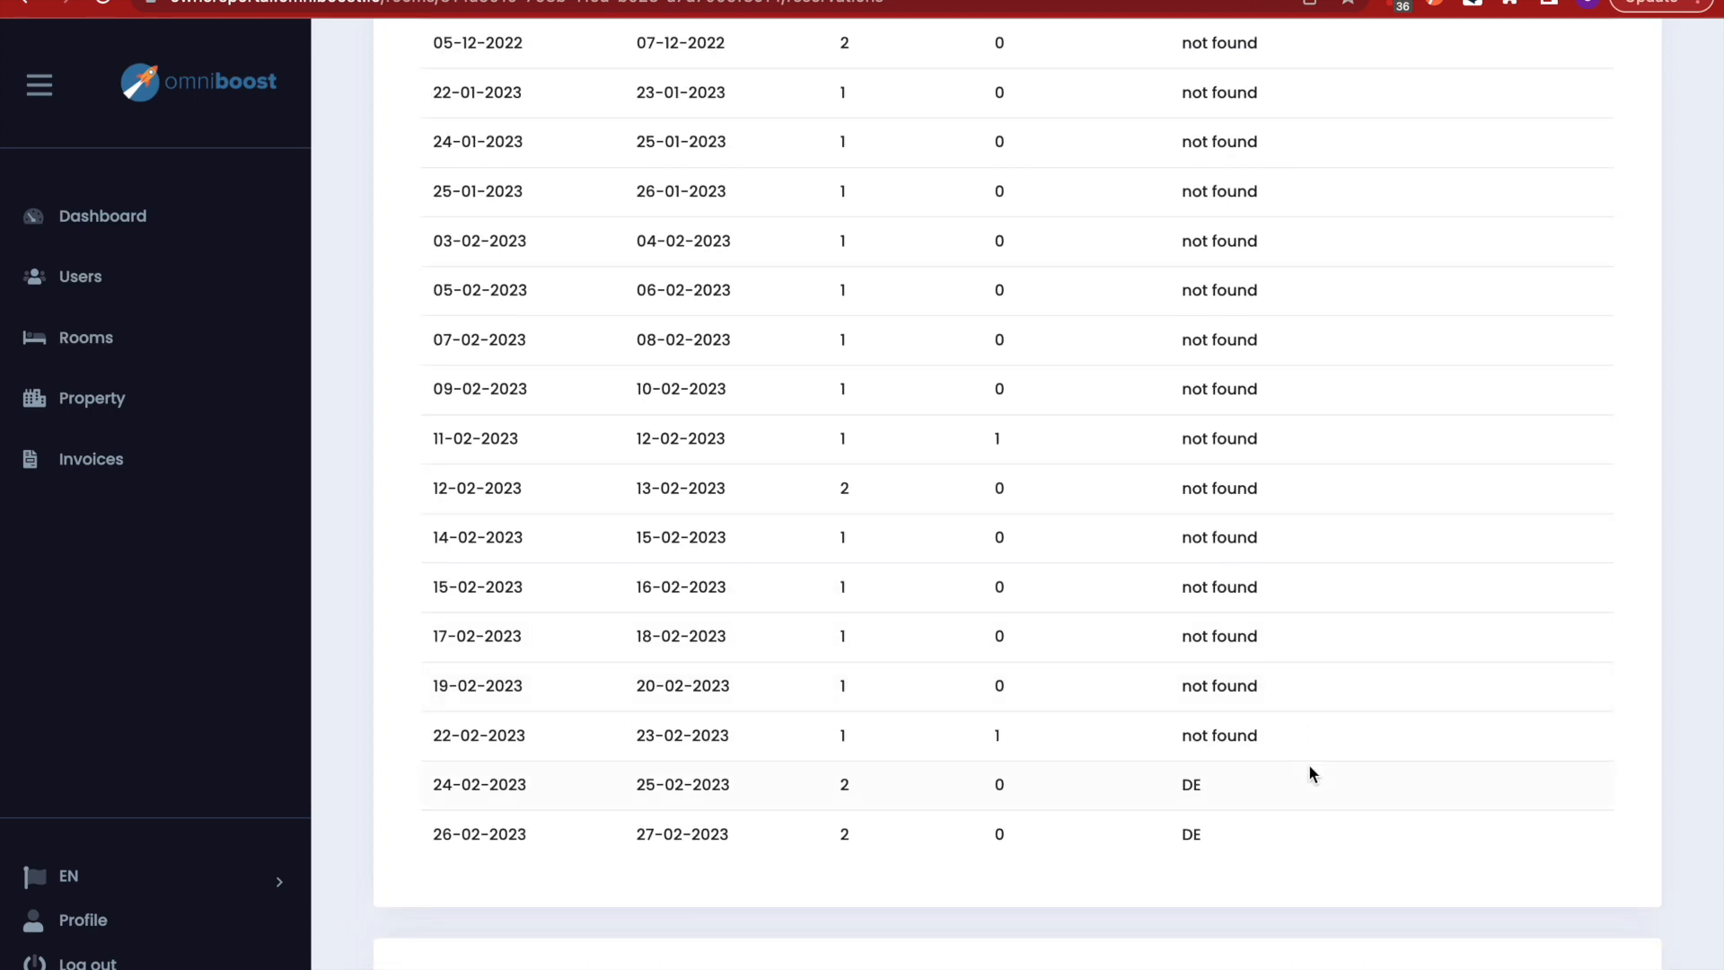
pyautogui.scroll(2, 1467, 529)
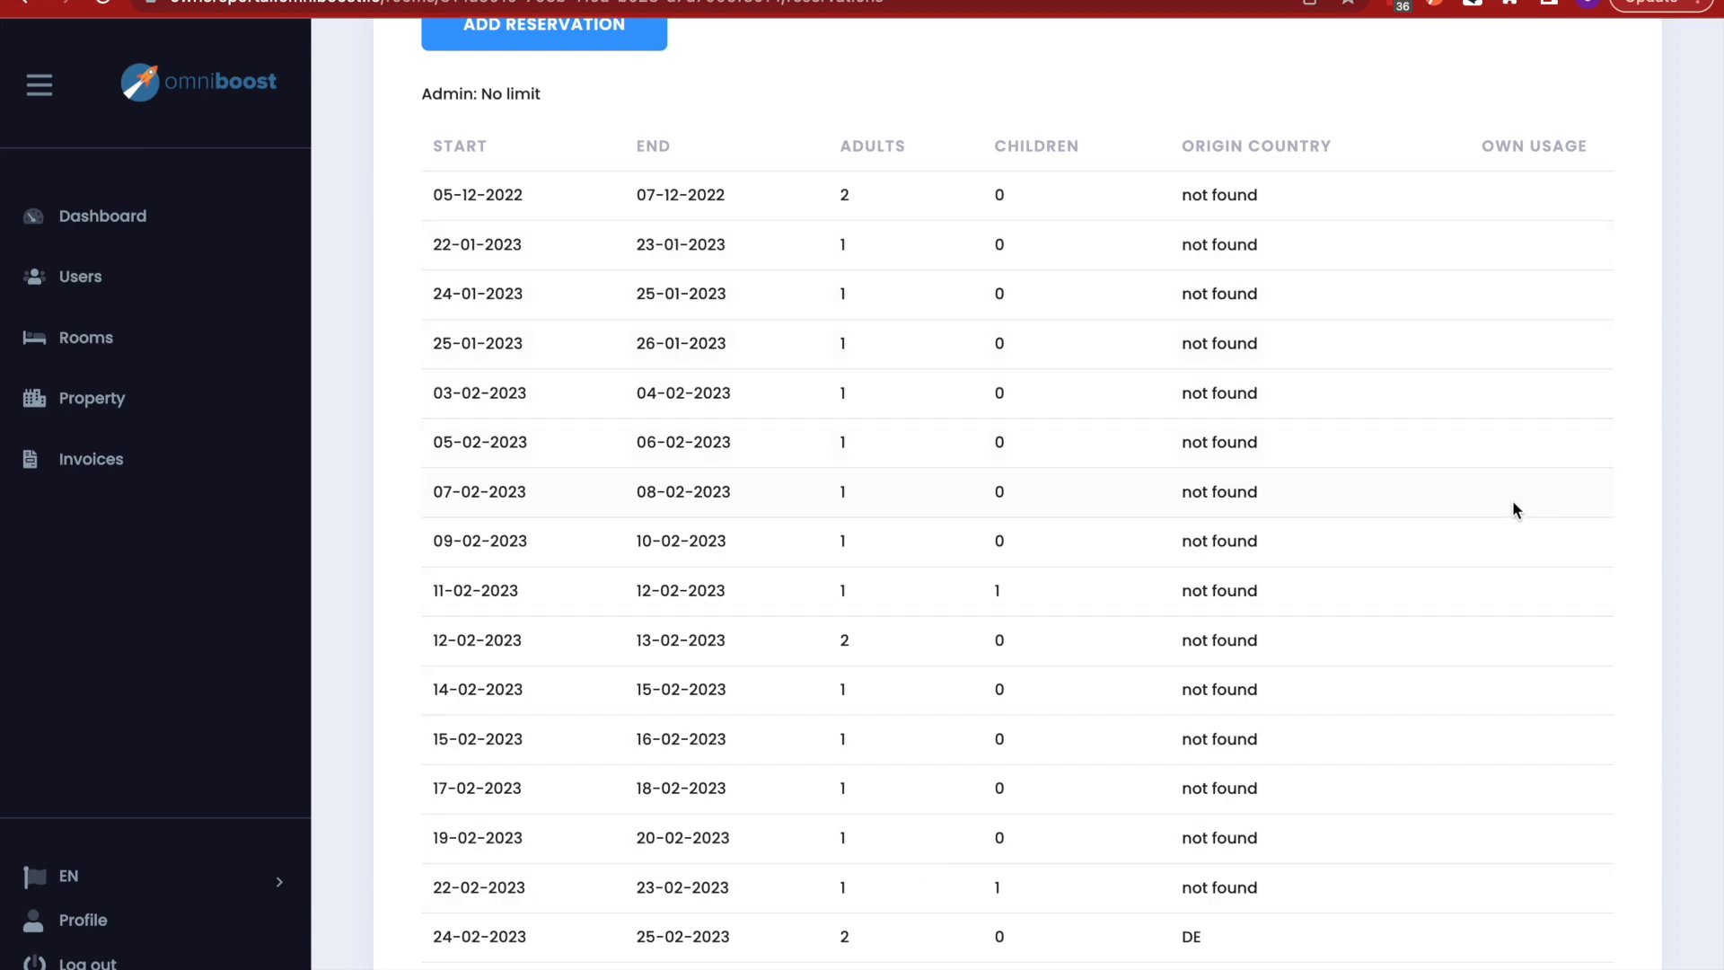
pyautogui.scroll(-10, 1374, 729)
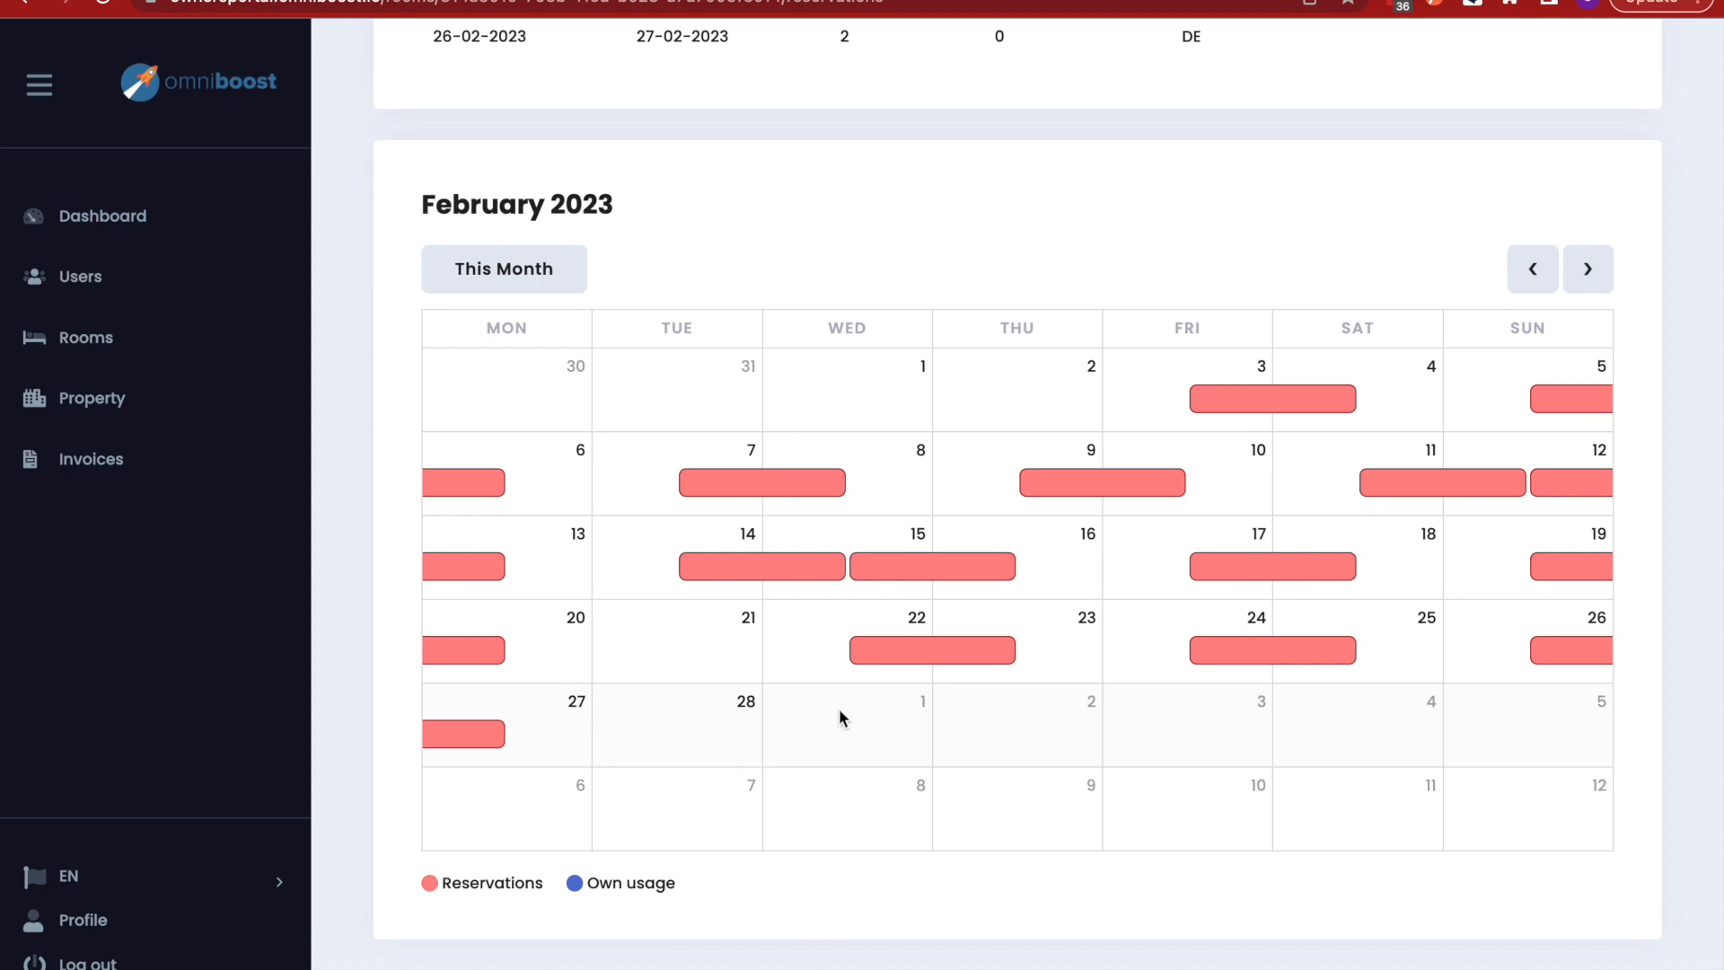
pyautogui.click(1587, 269)
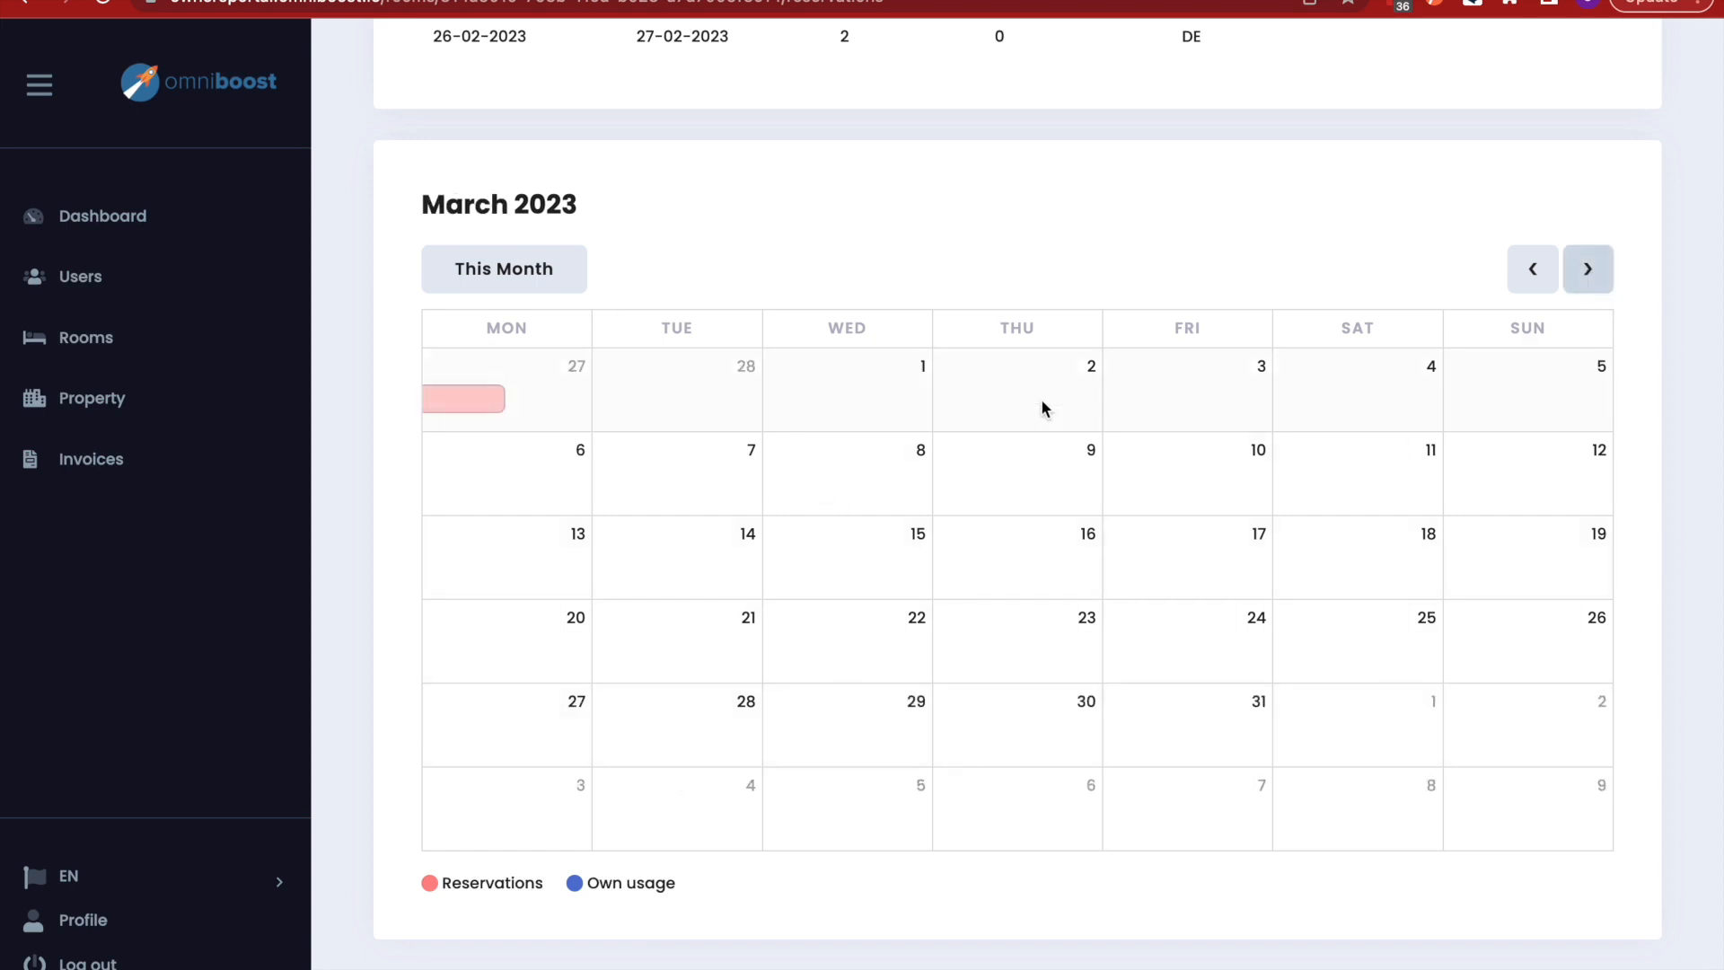
pyautogui.click(1532, 268)
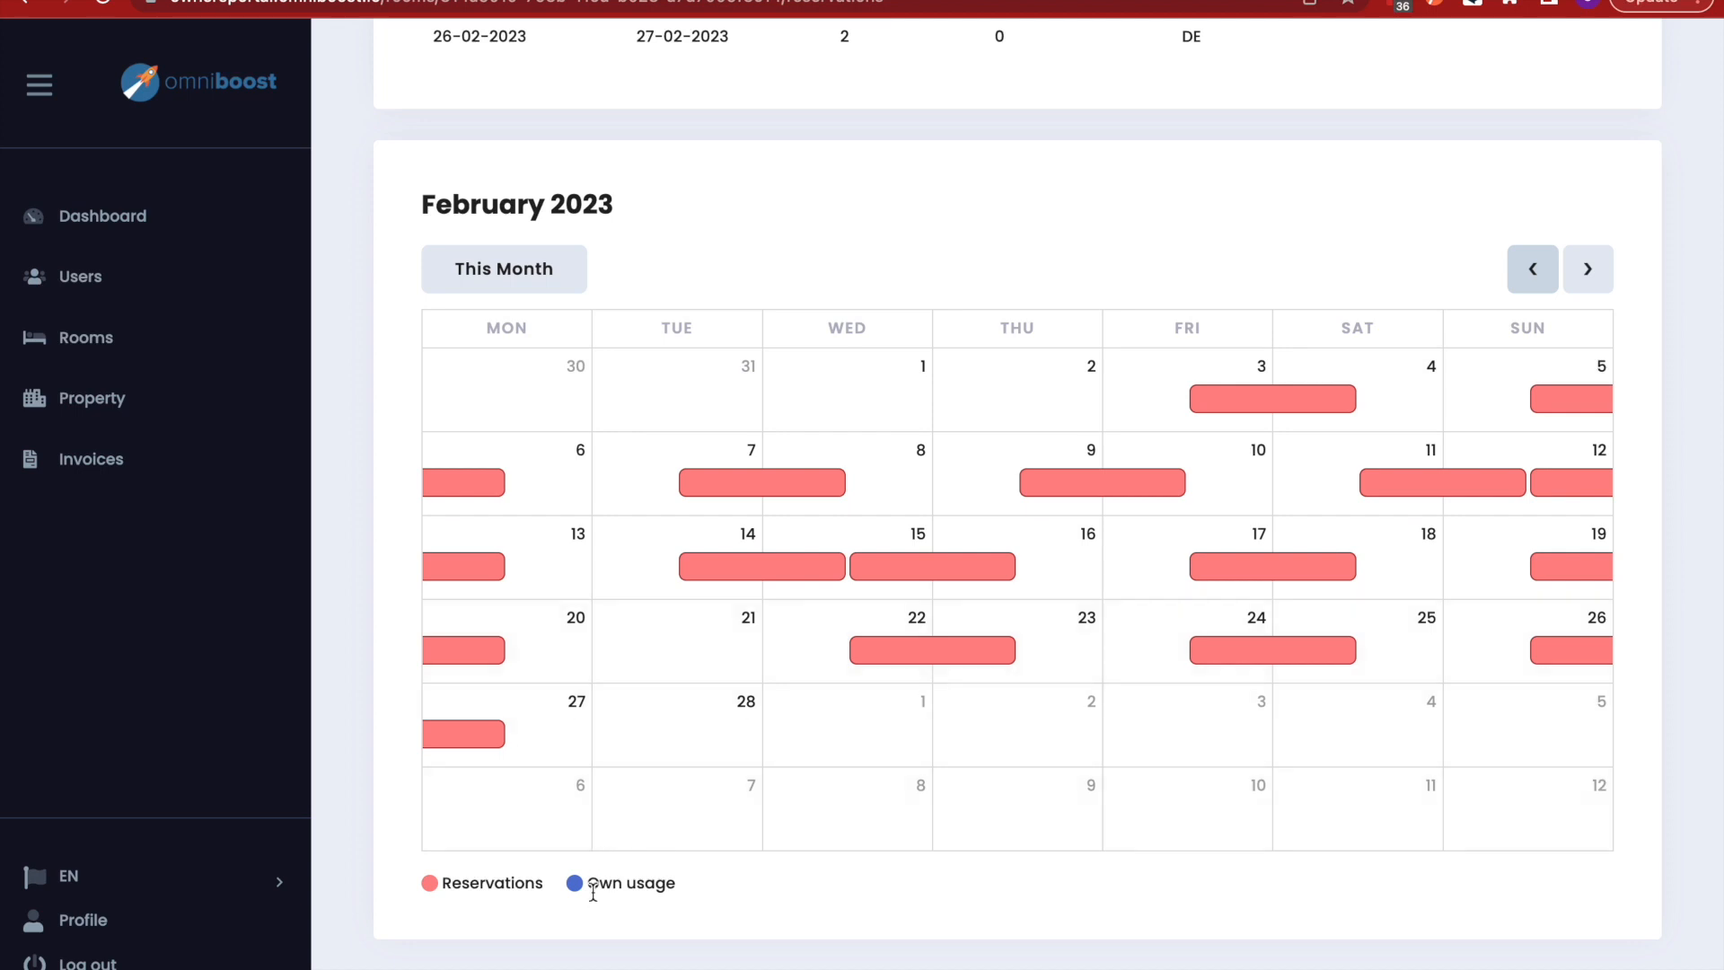
pyautogui.scroll(4, 983, 593)
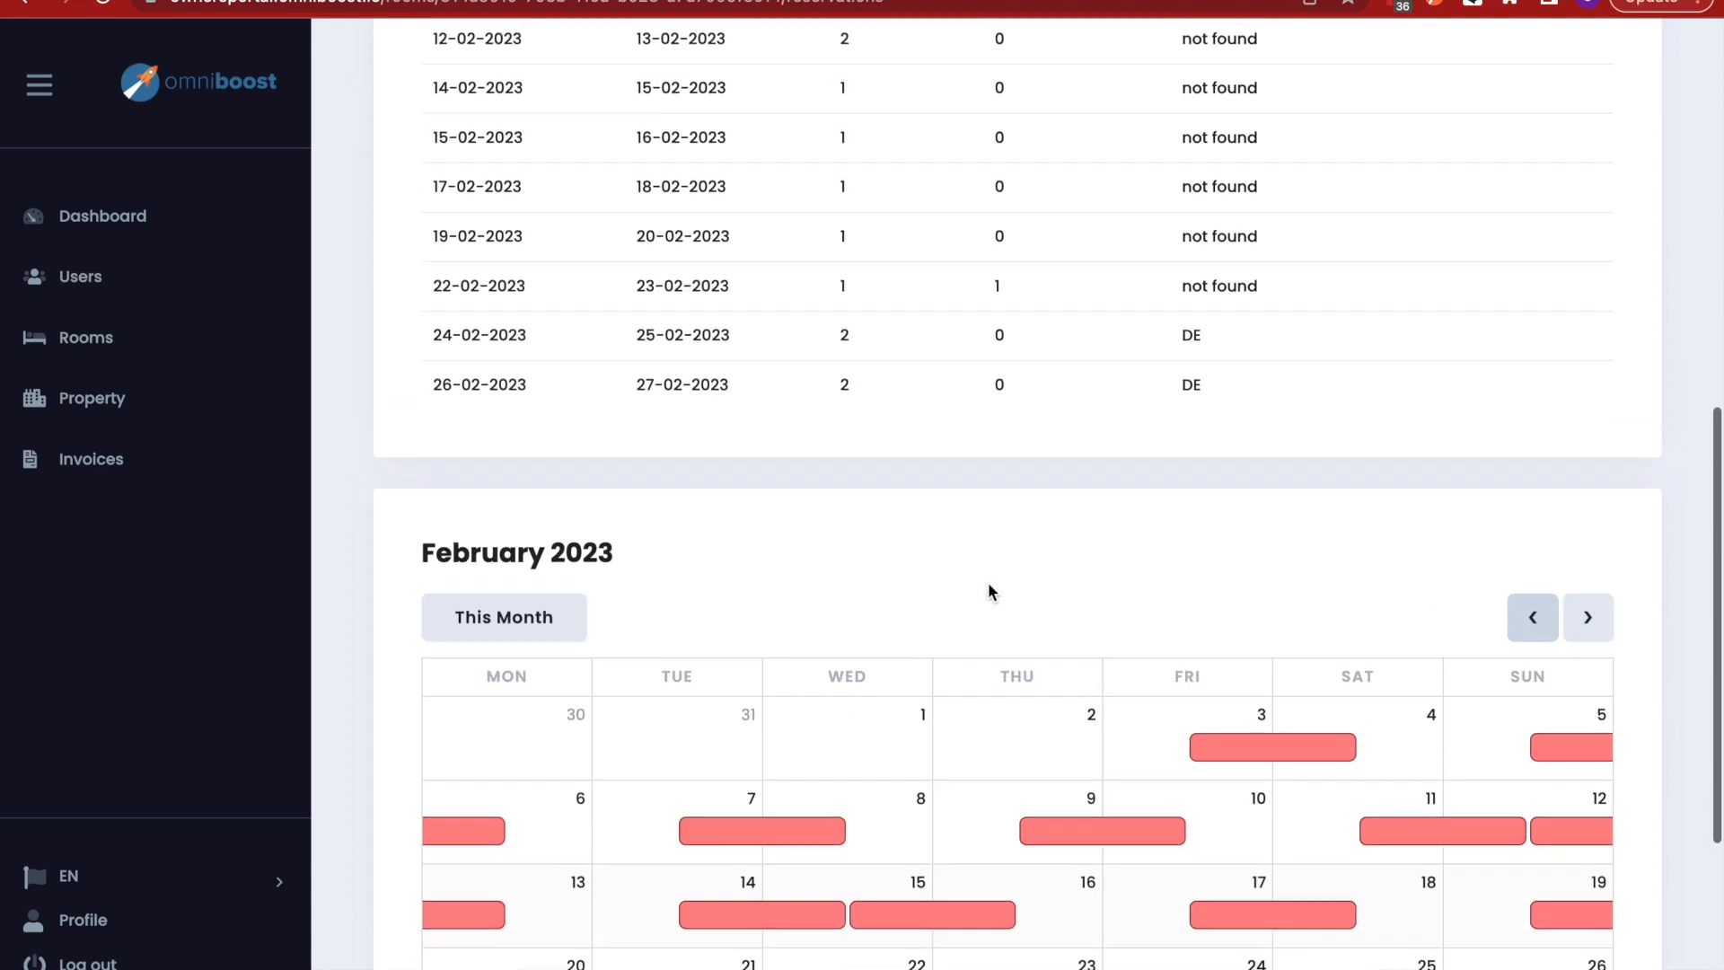
pyautogui.scroll(-1, 933, 754)
pyautogui.scroll(-3, 934, 754)
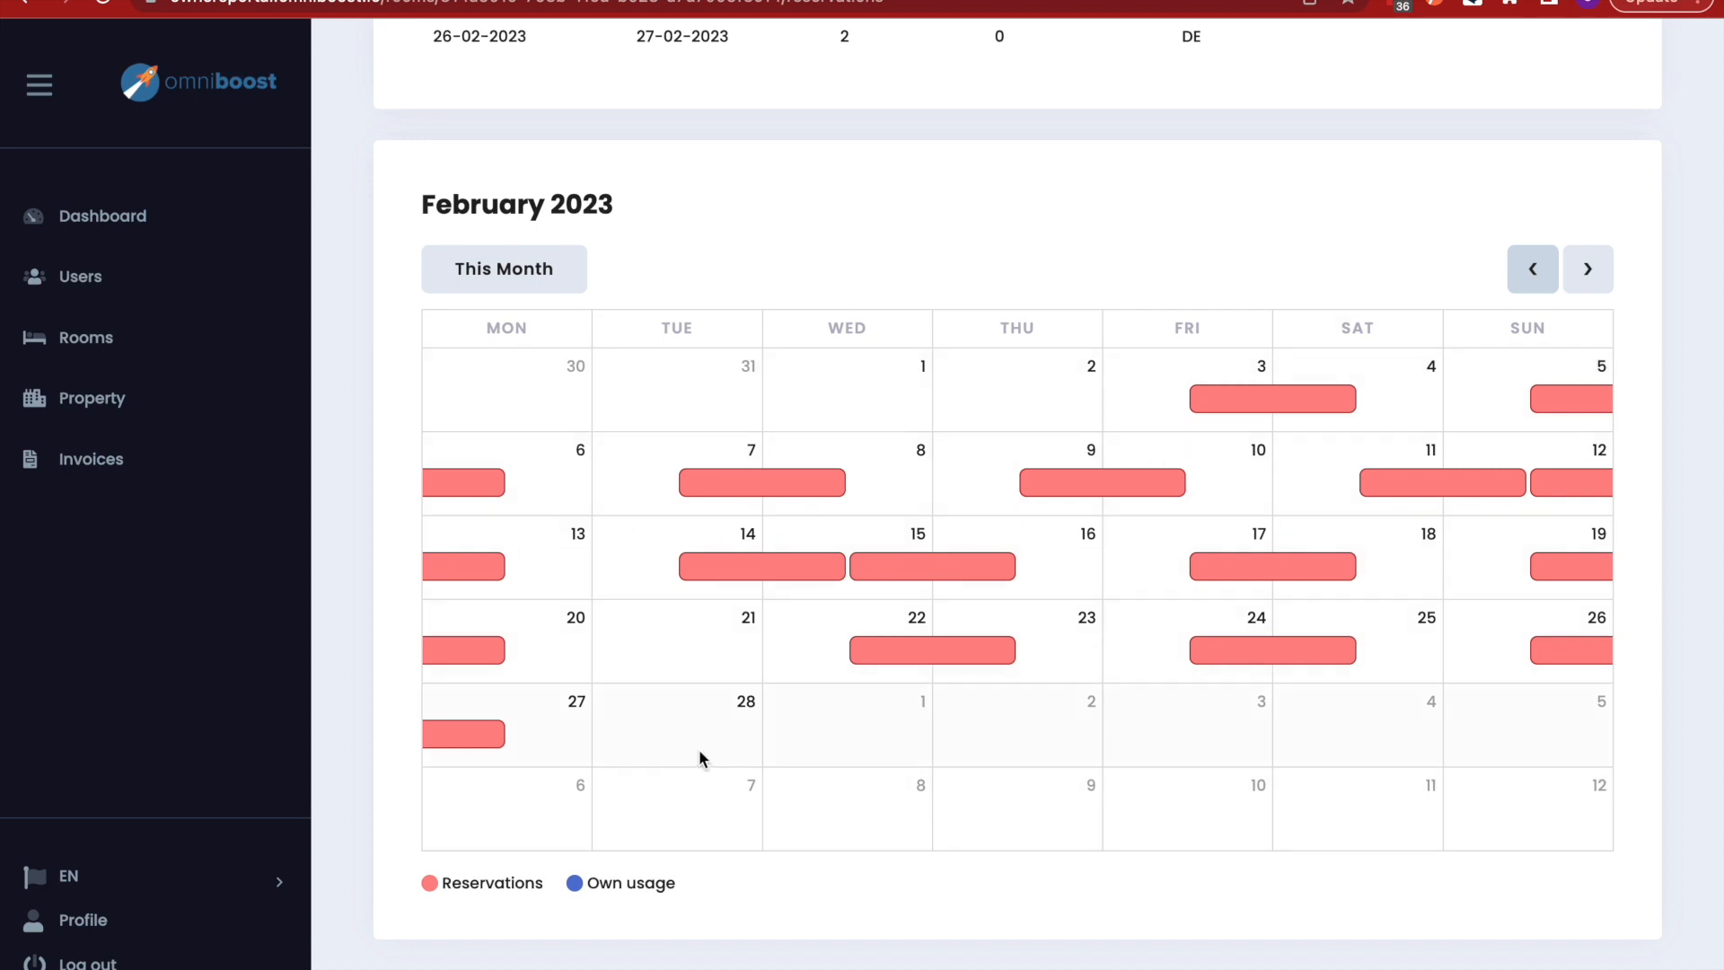
pyautogui.scroll(8, 677, 735)
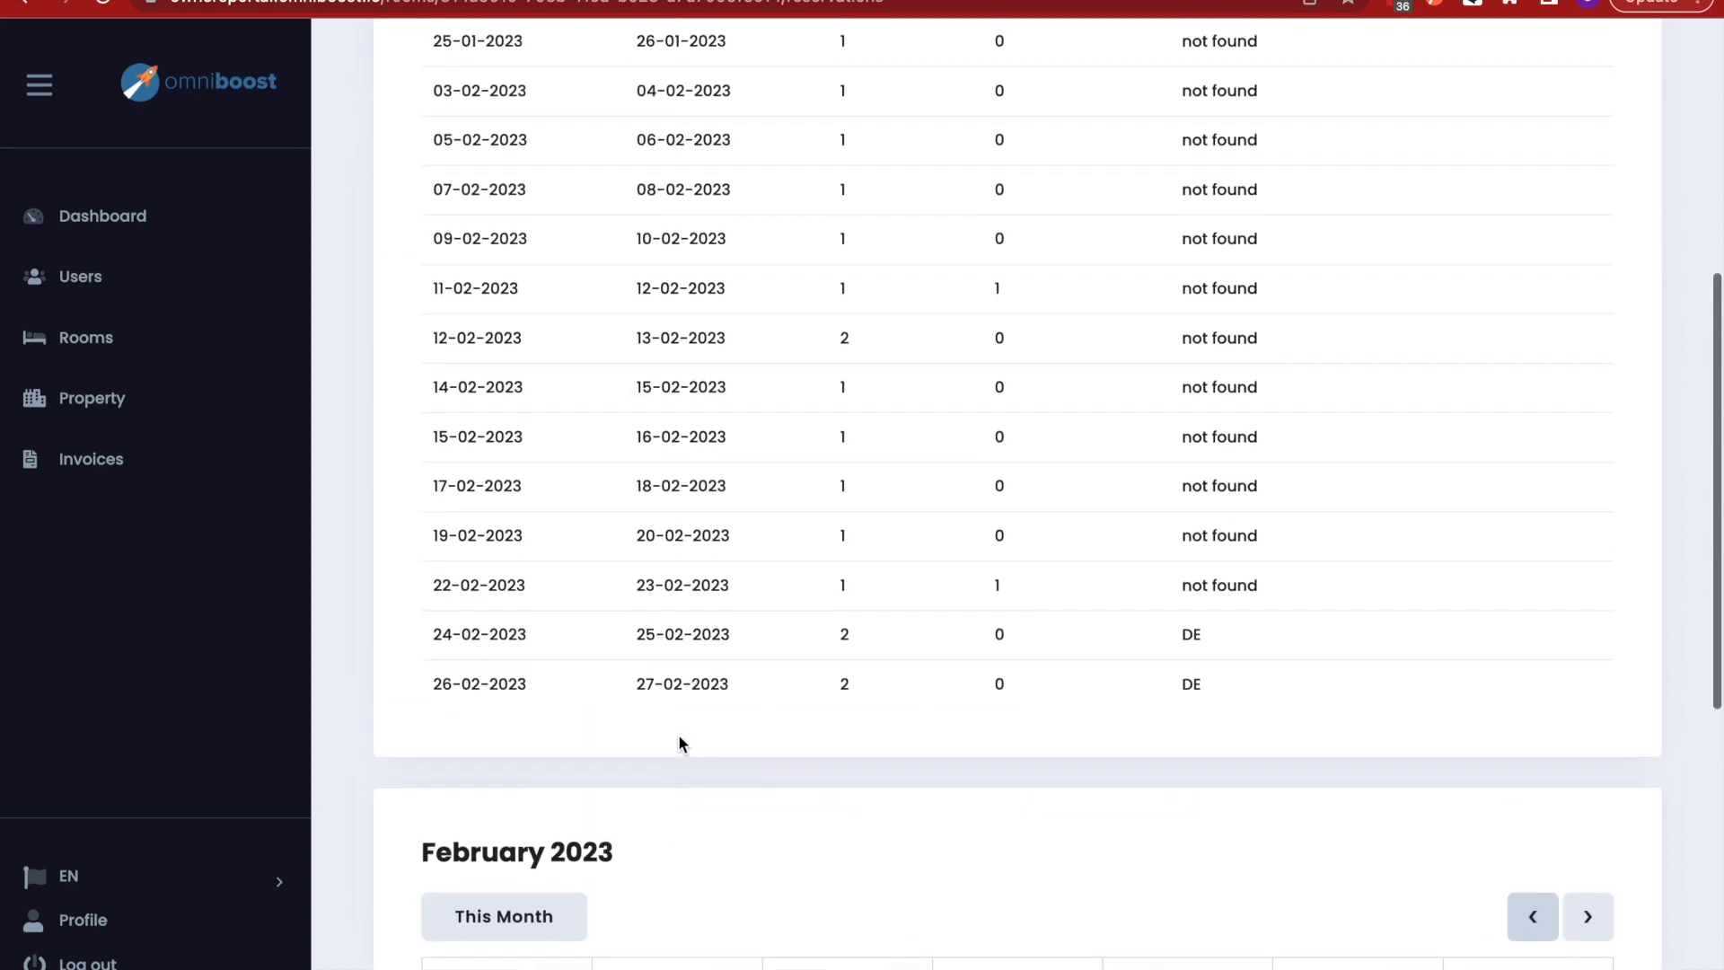
pyautogui.scroll(-6, 677, 734)
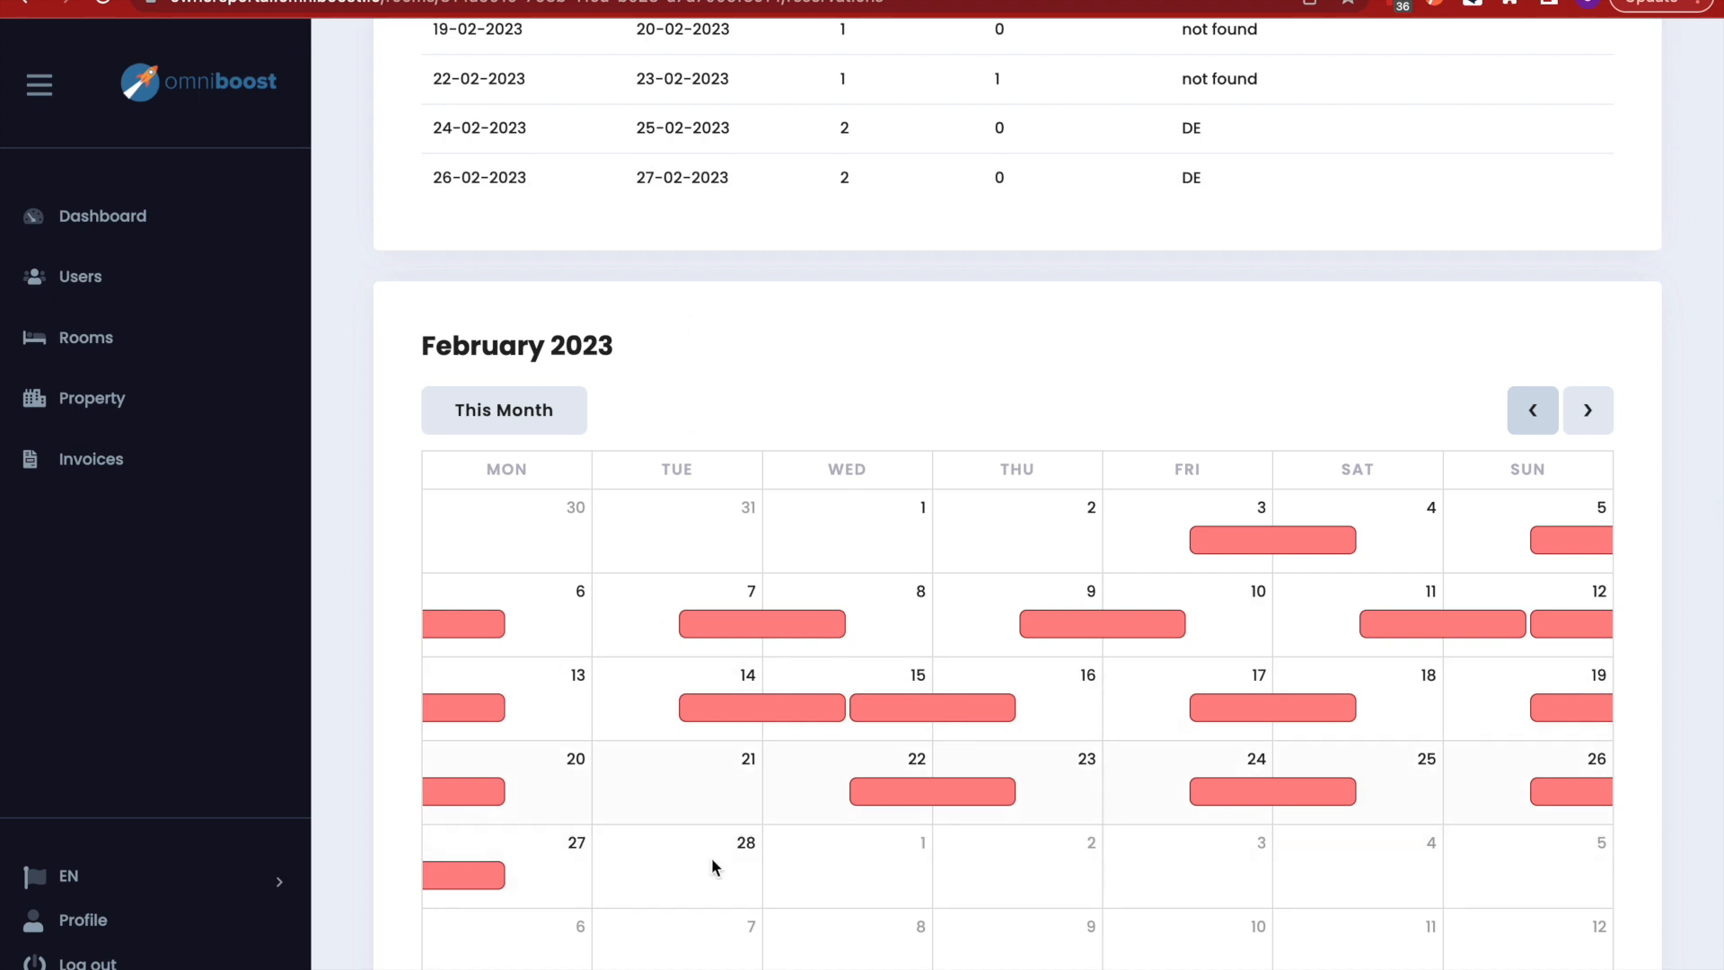
pyautogui.scroll(12, 816, 777)
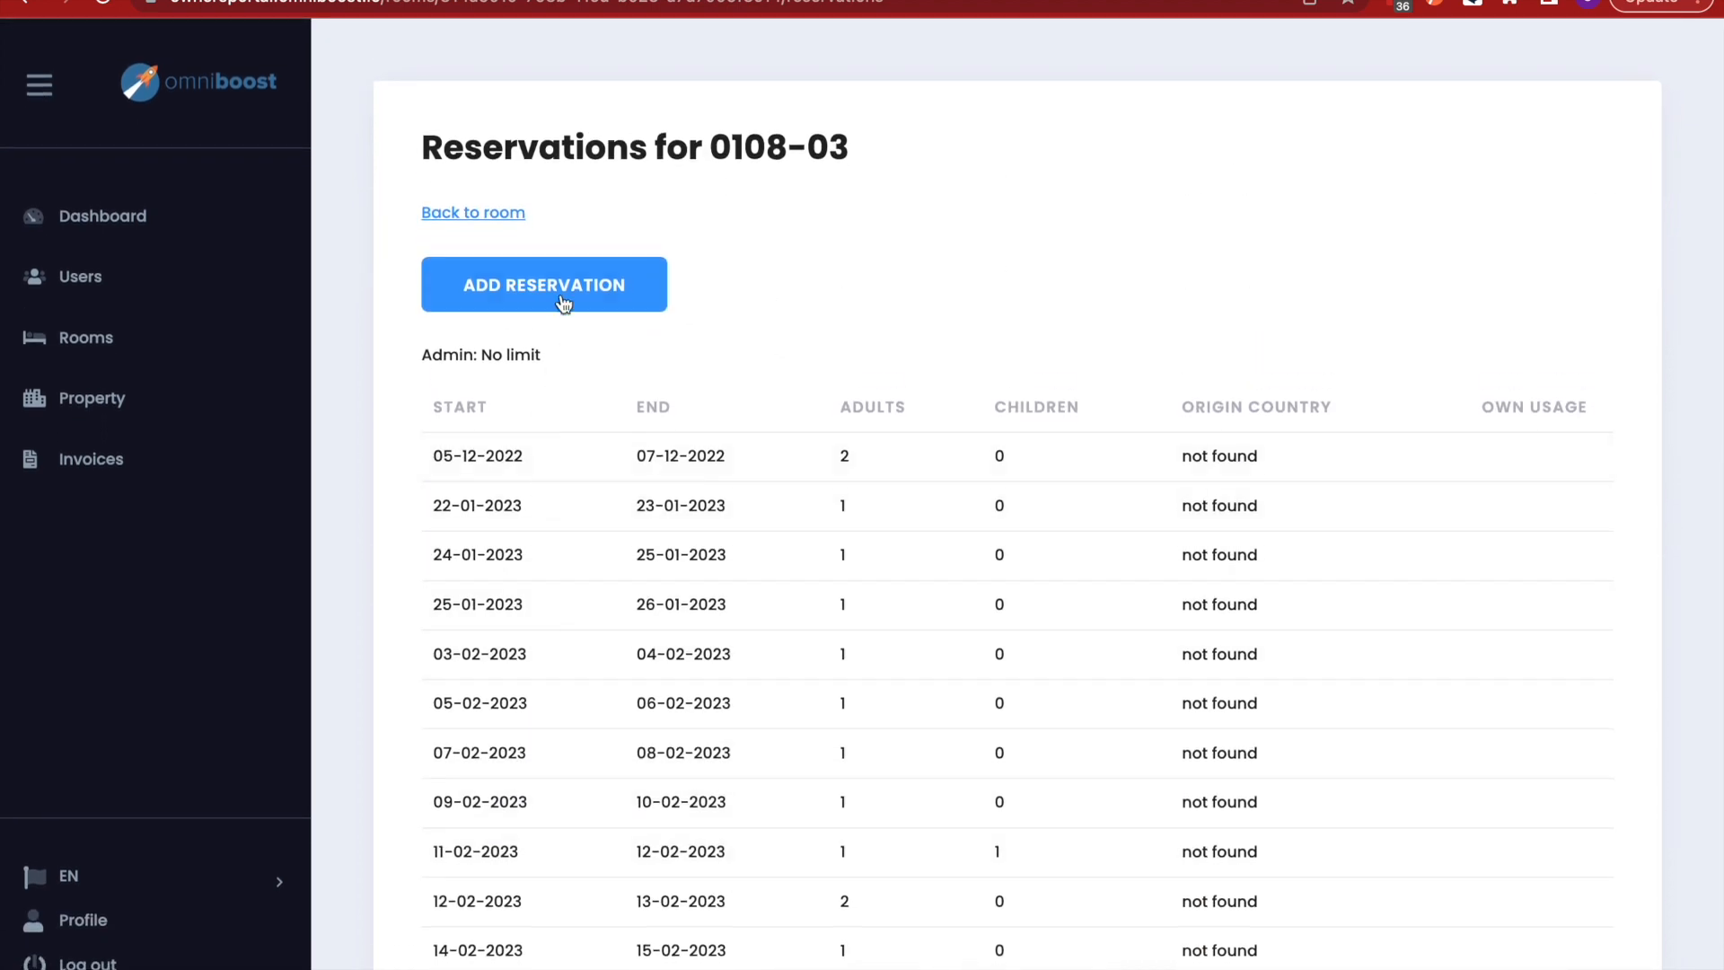
# - Fill in a new 0108-03 reservation: 28 Feb to 1 Mar 2023, 2 adults, 0 children, Breakfast
pyautogui.click(567, 289)
pyautogui.click(633, 301)
pyautogui.click(537, 595)
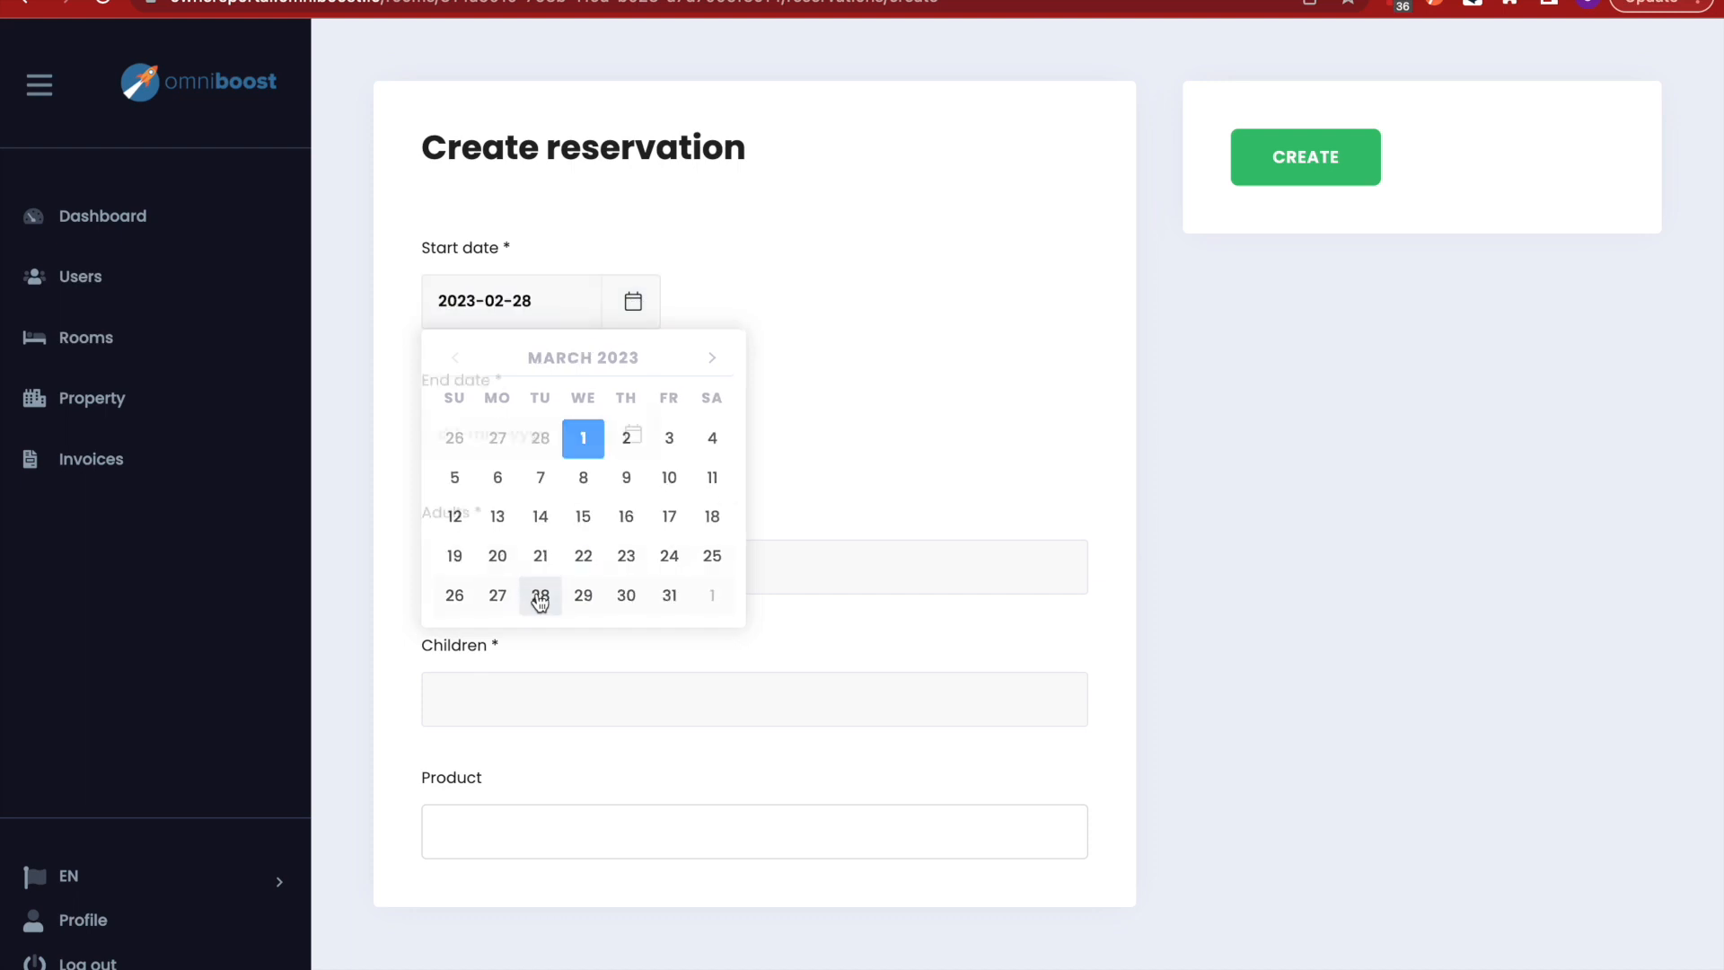
pyautogui.click(633, 434)
pyautogui.click(583, 572)
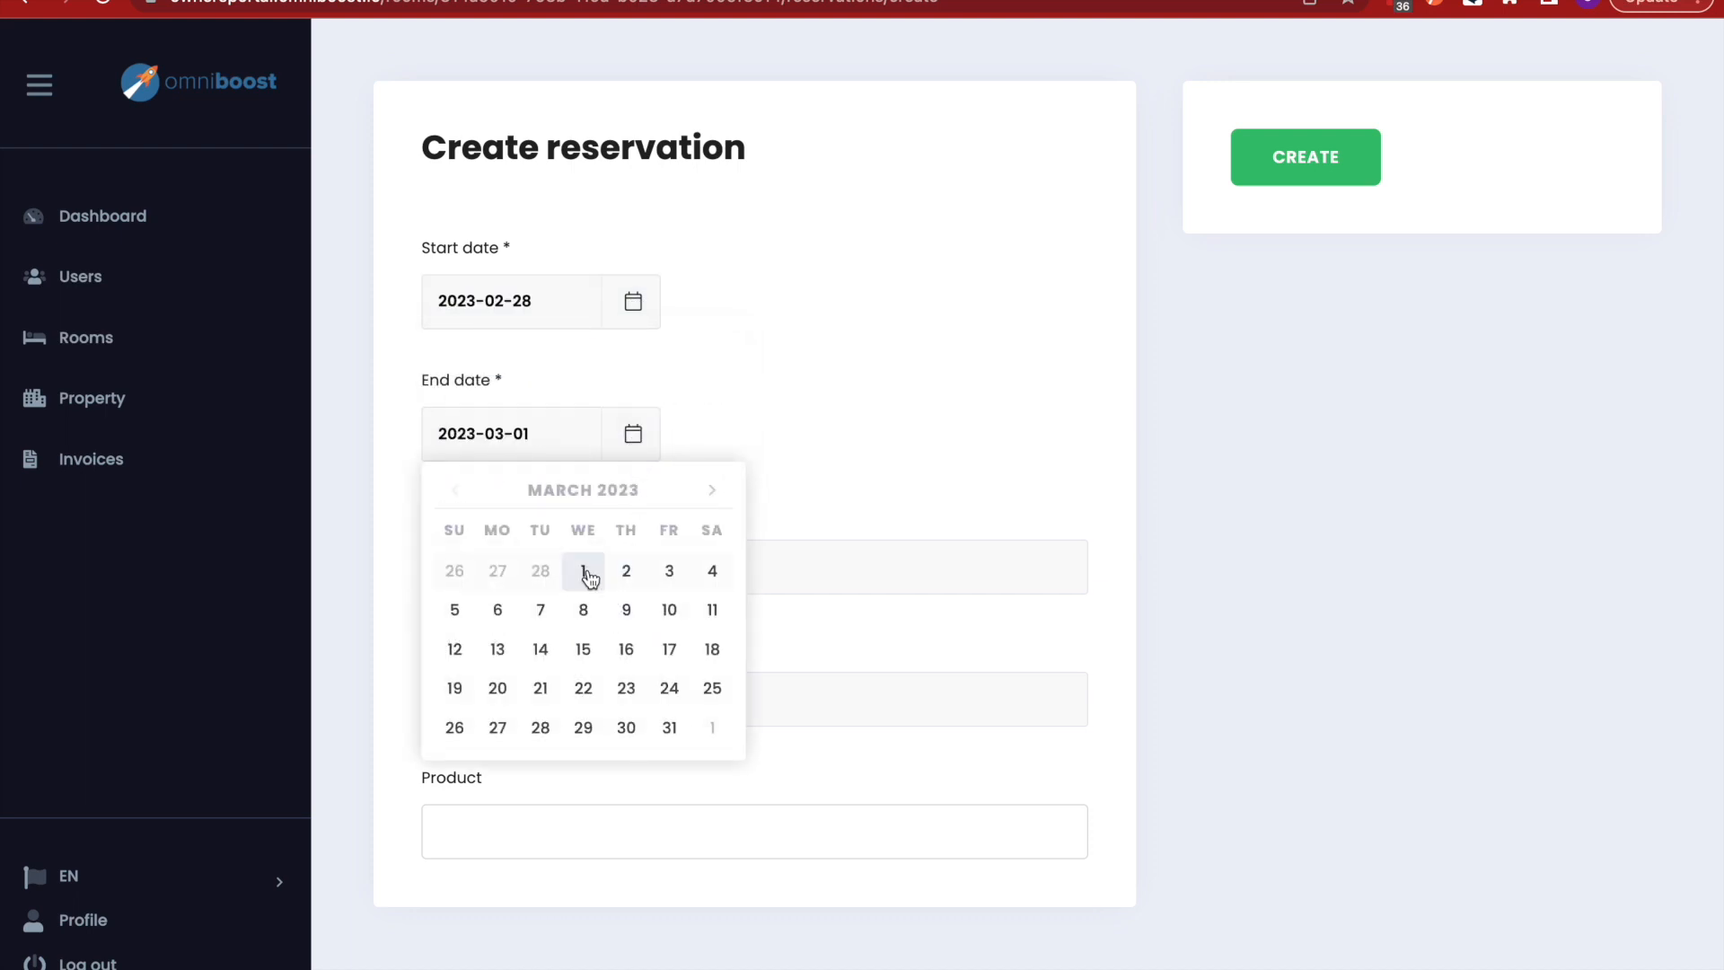
pyautogui.click(462, 568)
pyautogui.write('2')
pyautogui.click(475, 706)
pyautogui.write('0')
pyautogui.click(523, 832)
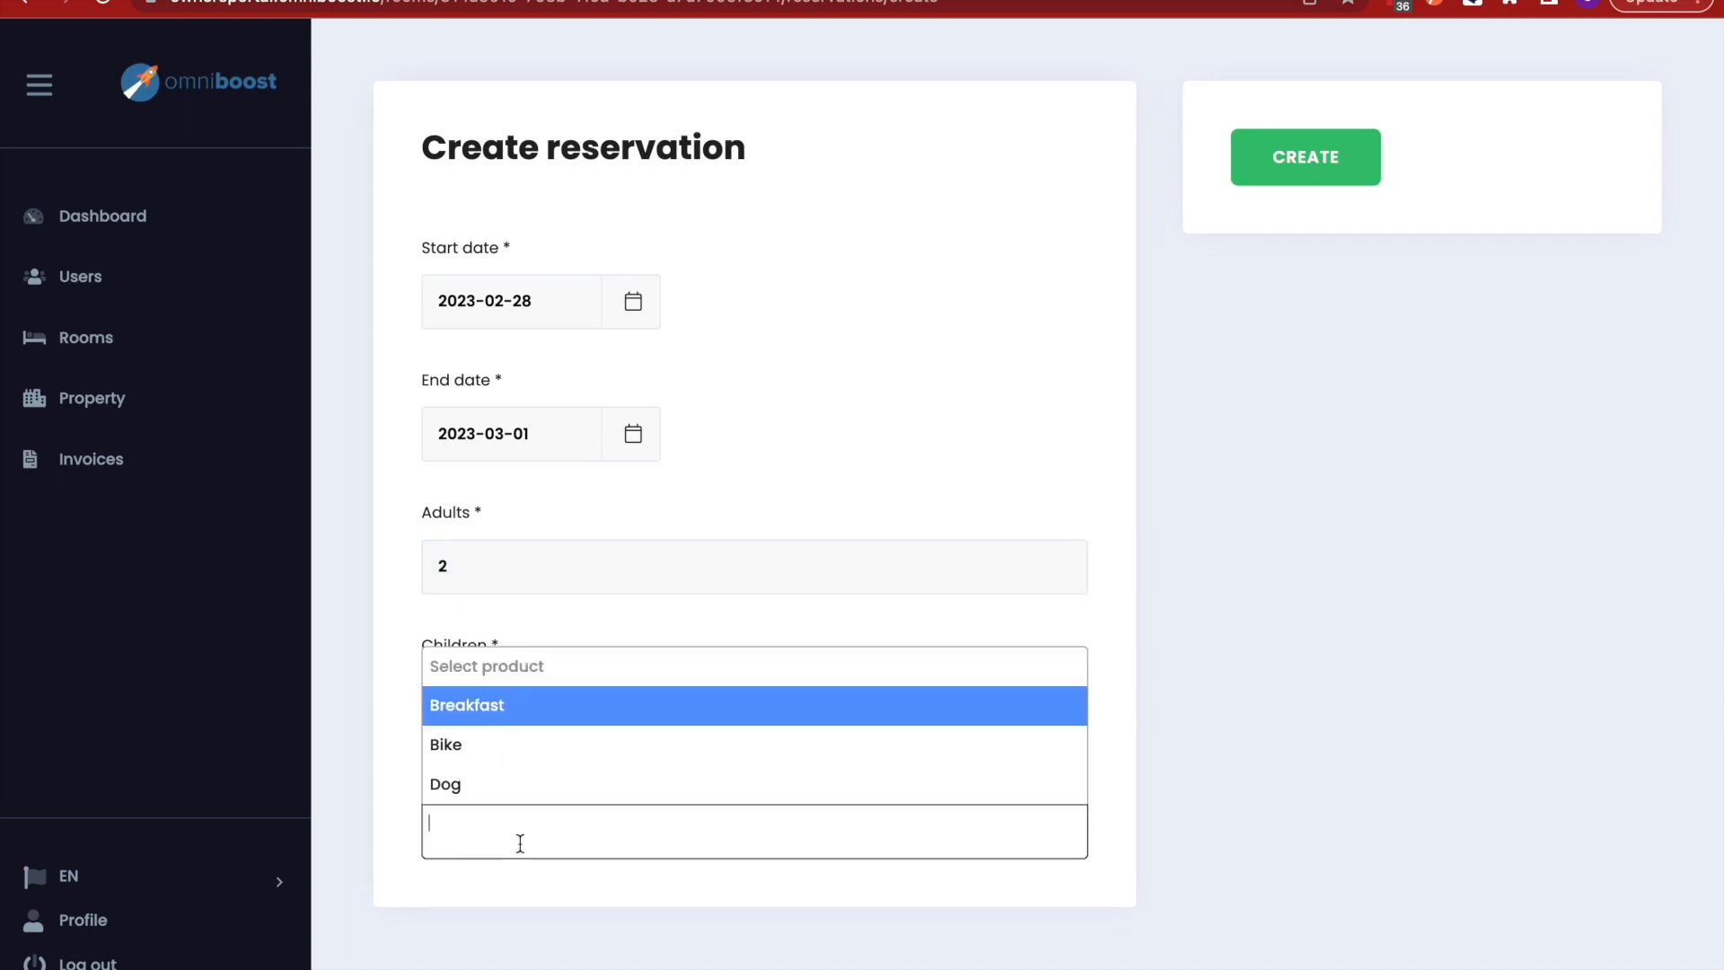
pyautogui.click(512, 704)
# - Submit the reservation with CREATE, checking the Mews timeline before and after
pyautogui.moveTo(457, 11)
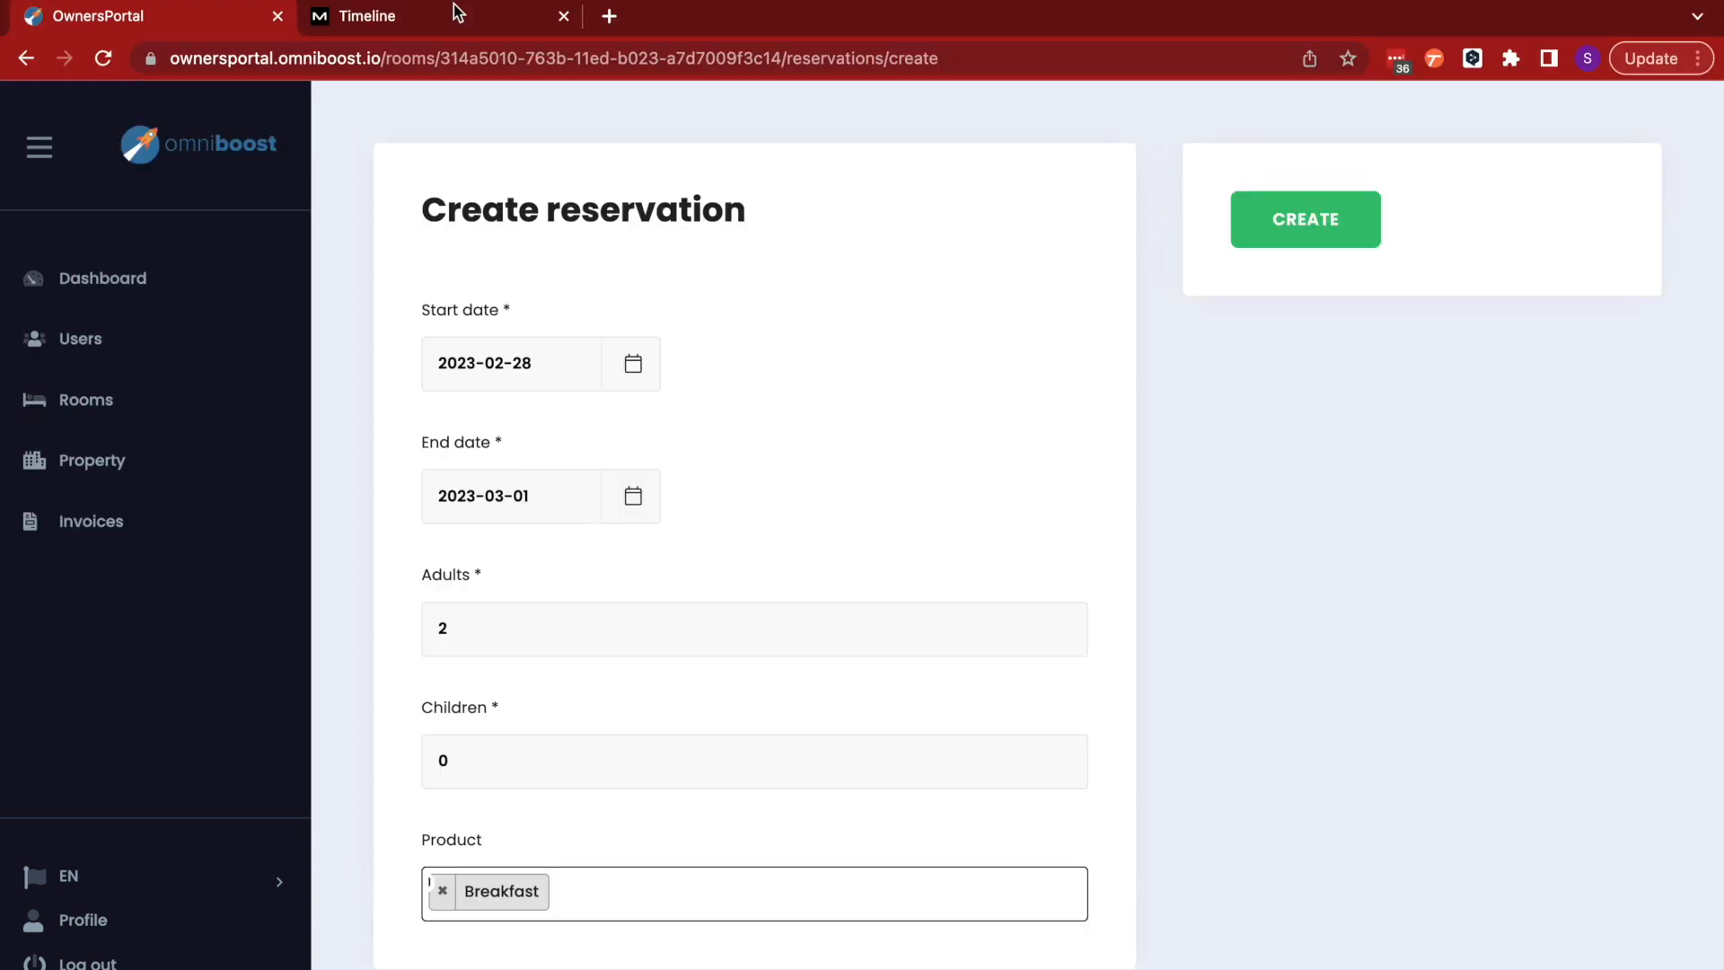
pyautogui.click(461, 18)
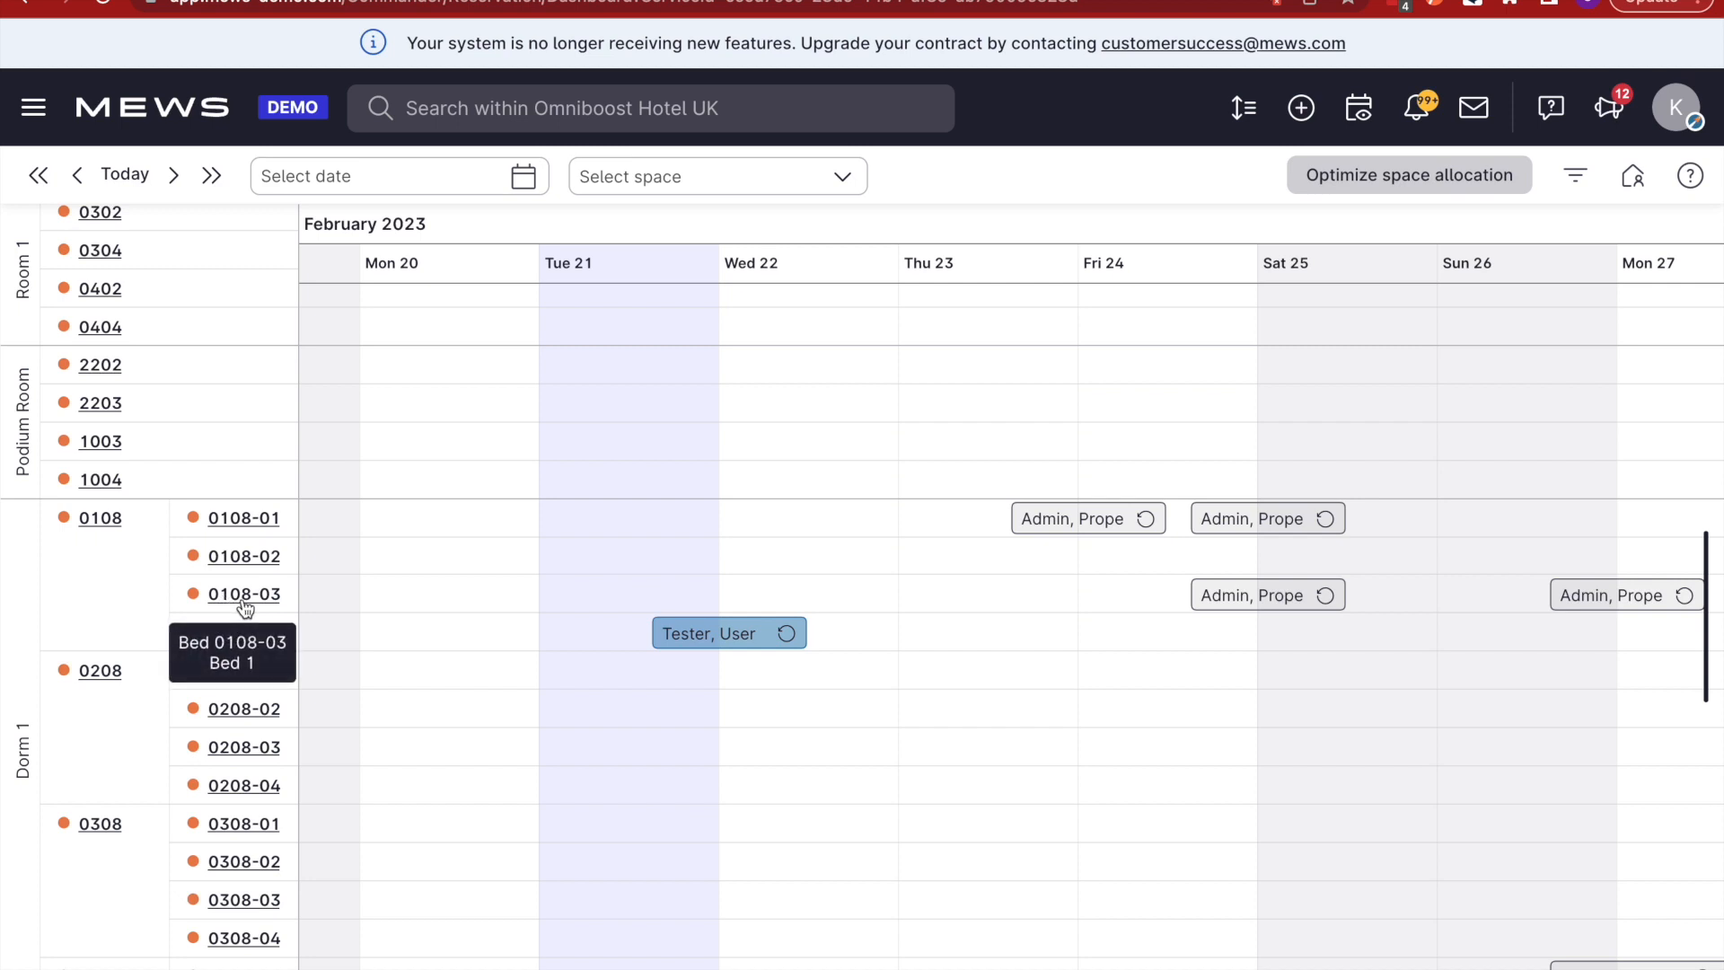
pyautogui.hscroll(8, 1417, 586)
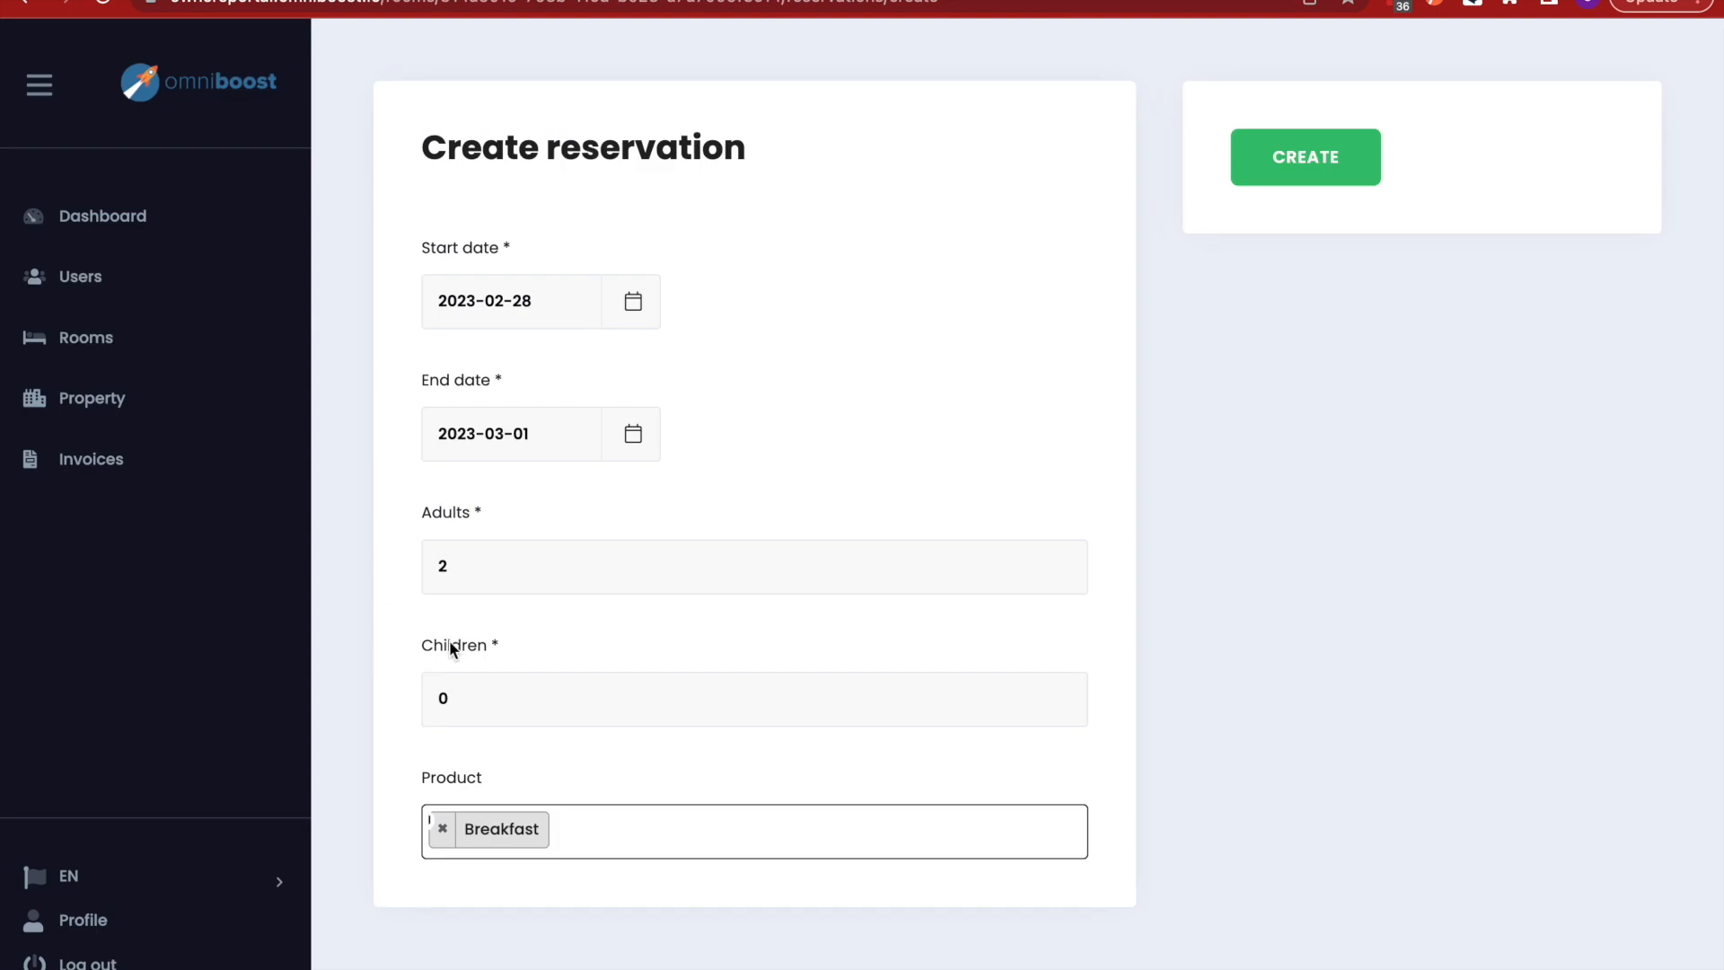
pyautogui.click(1319, 188)
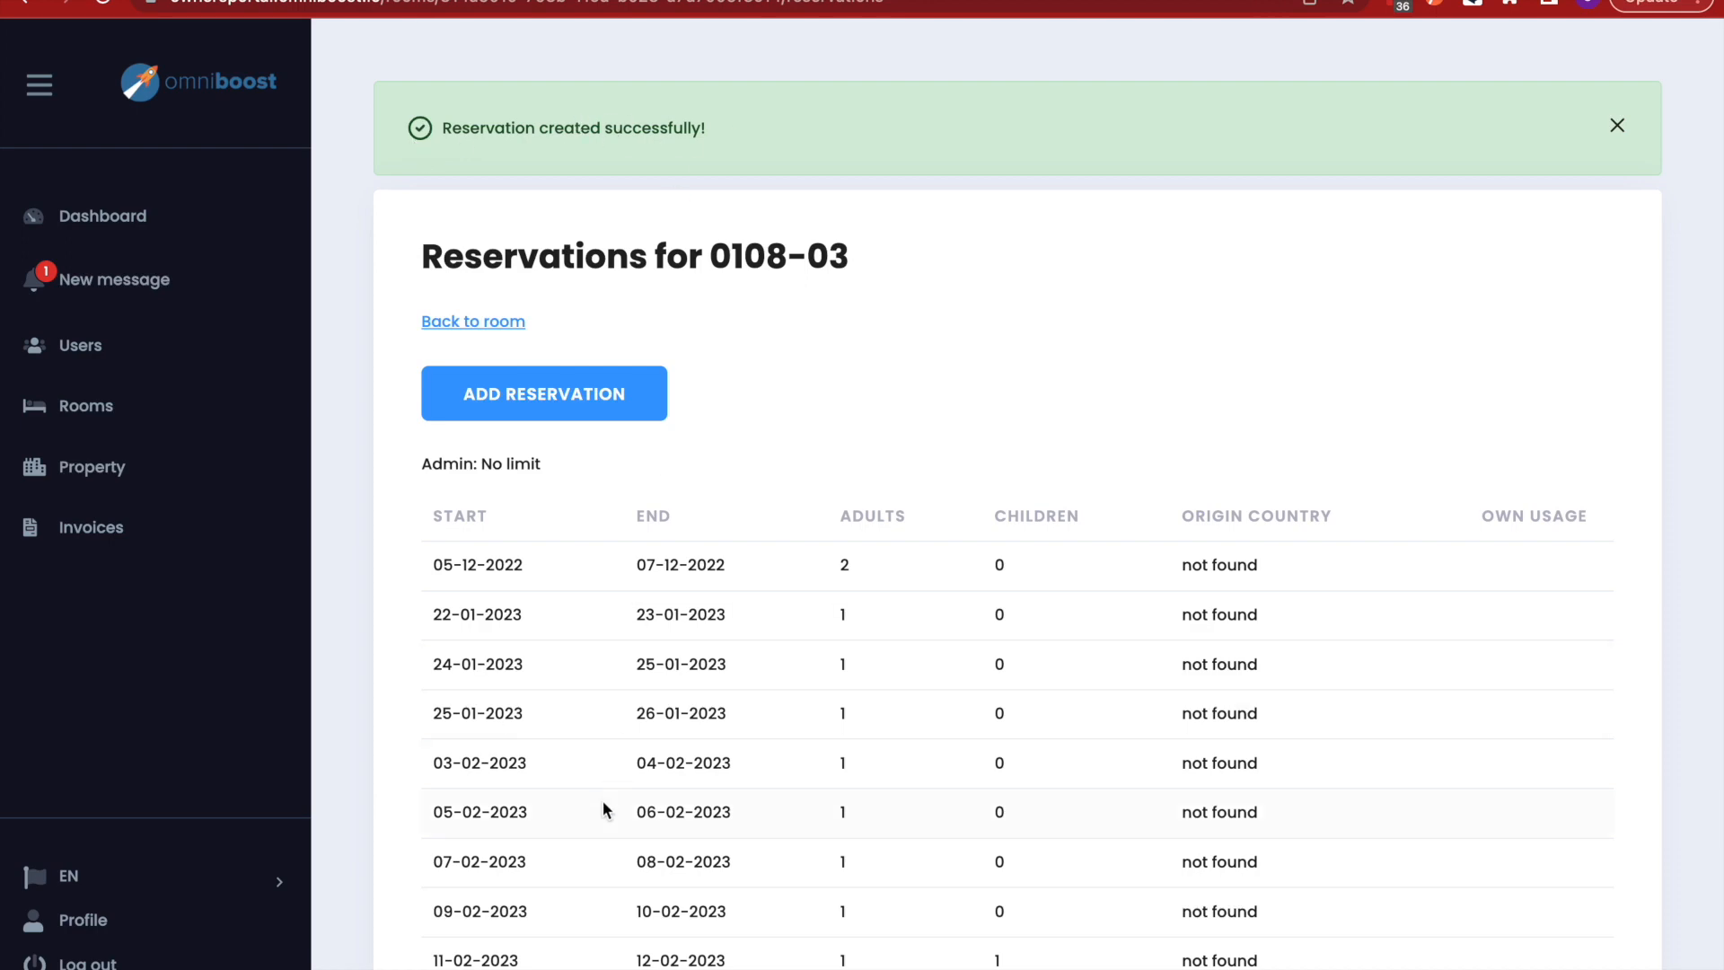
pyautogui.scroll(-4, 840, 790)
pyautogui.scroll(3, 844, 736)
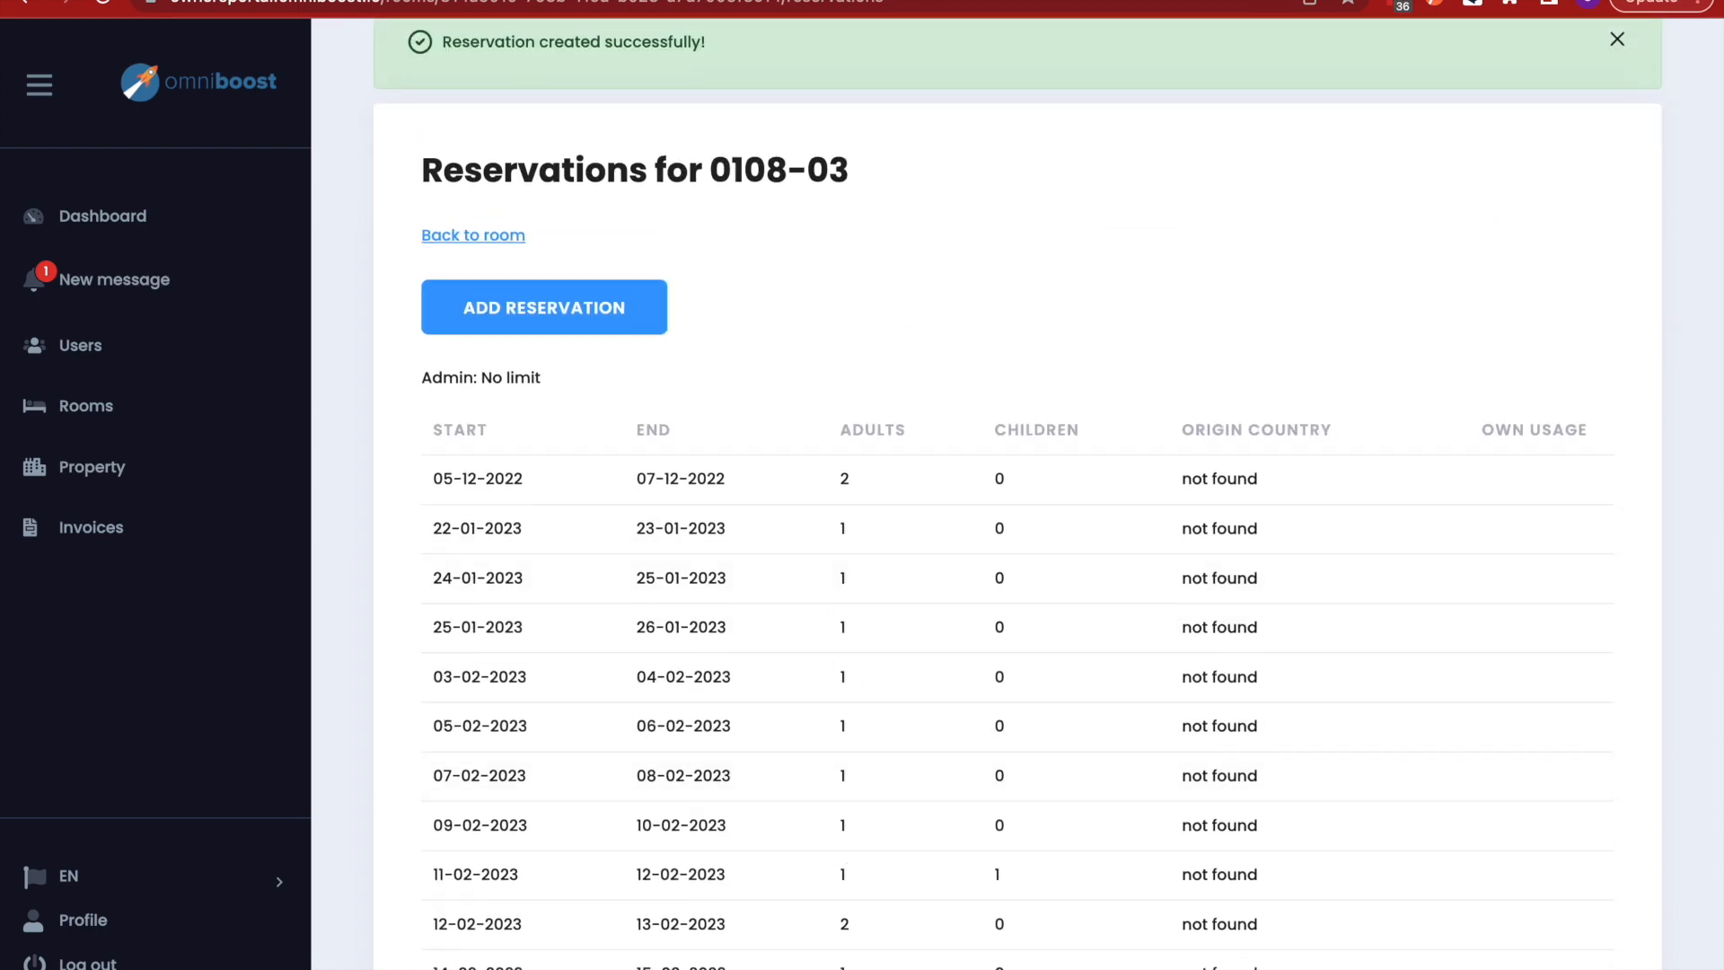
pyautogui.hotkey('ctrl', 'Tab')
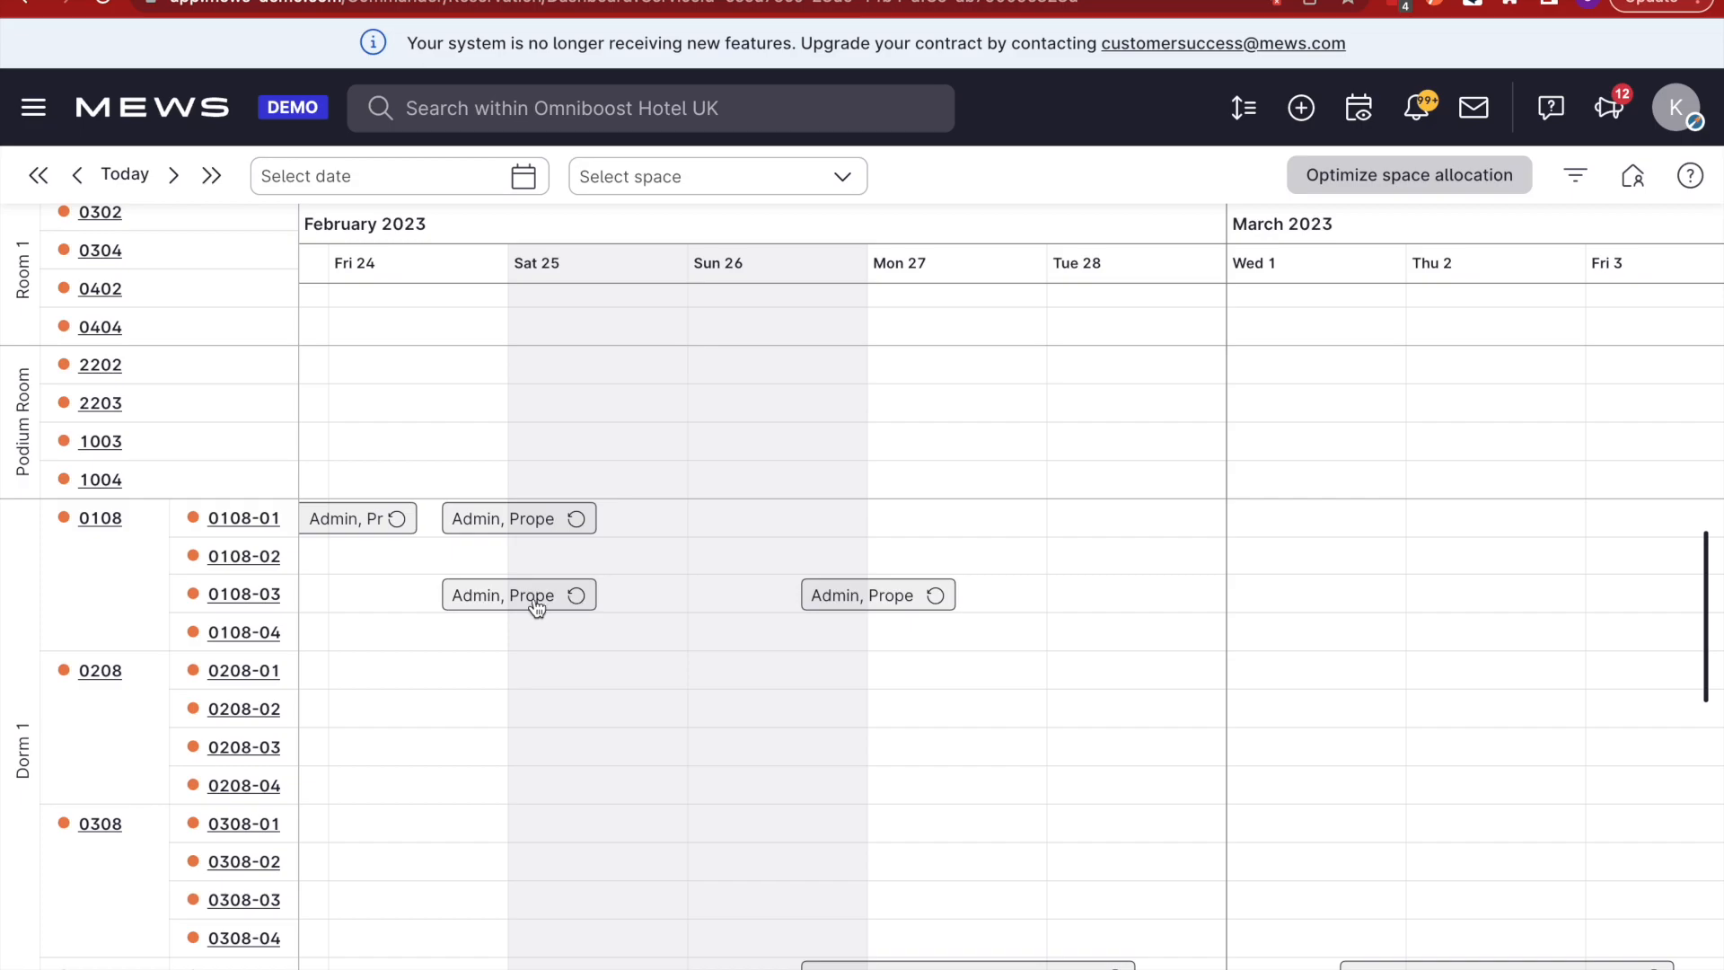
# - Reload the Mews timeline and open the new reservation's details and product breakdown
pyautogui.click(102, 4)
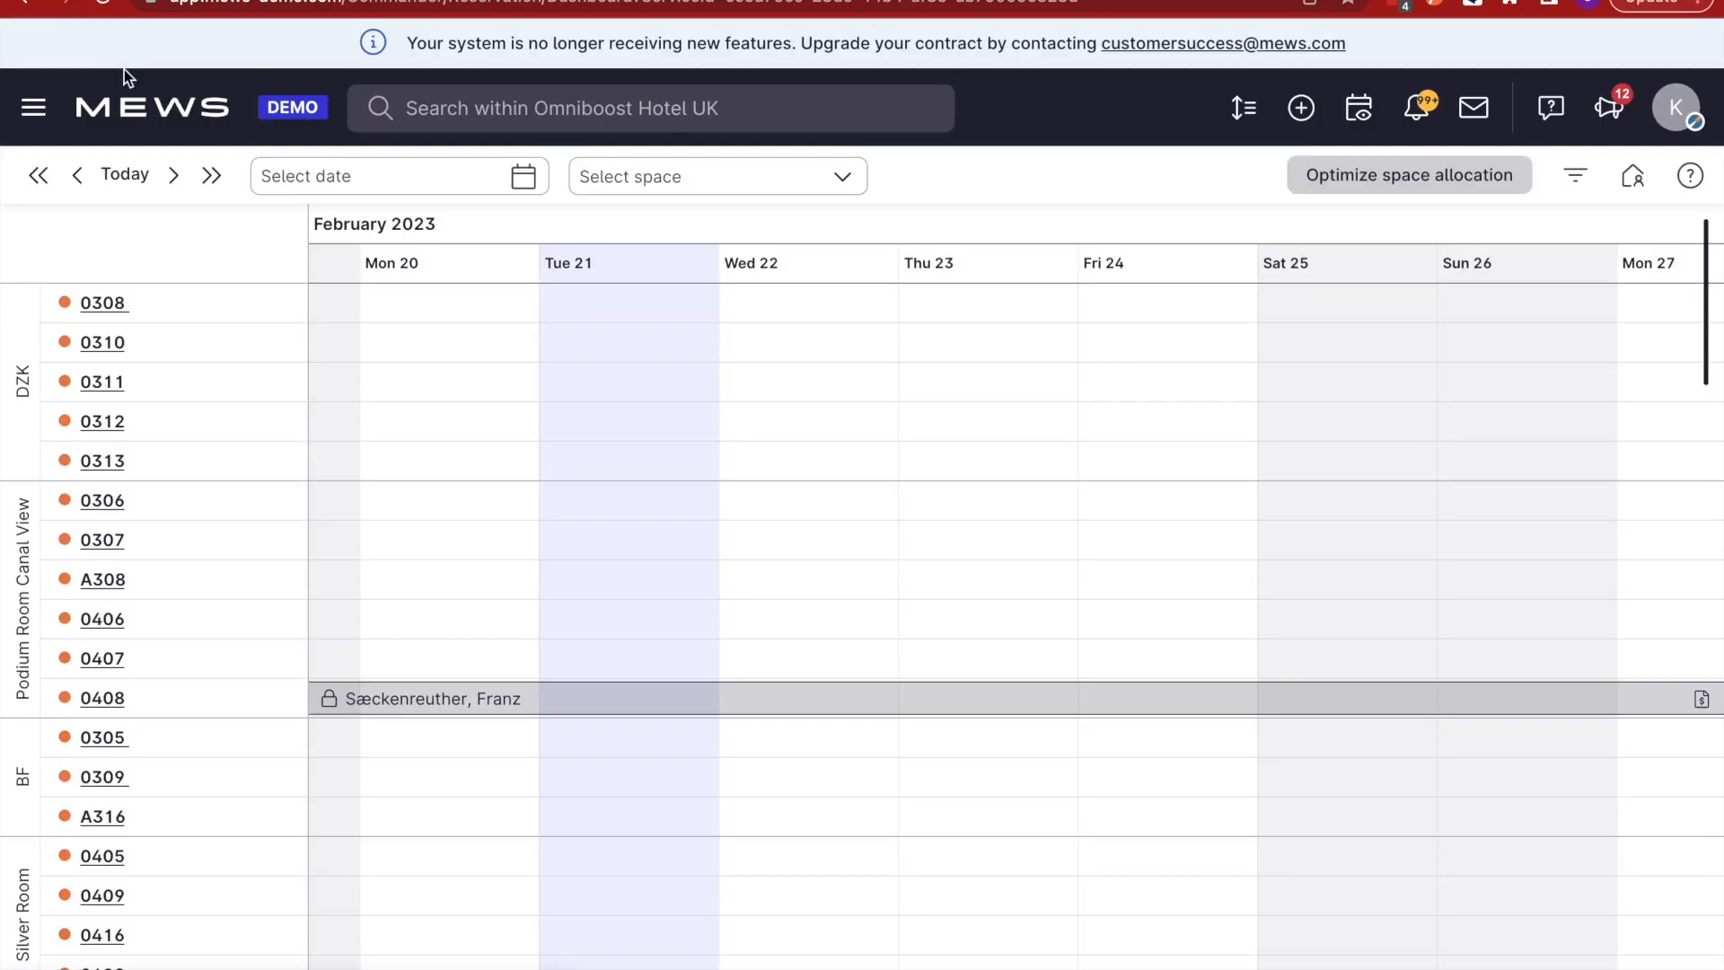
pyautogui.scroll(-12, 498, 797)
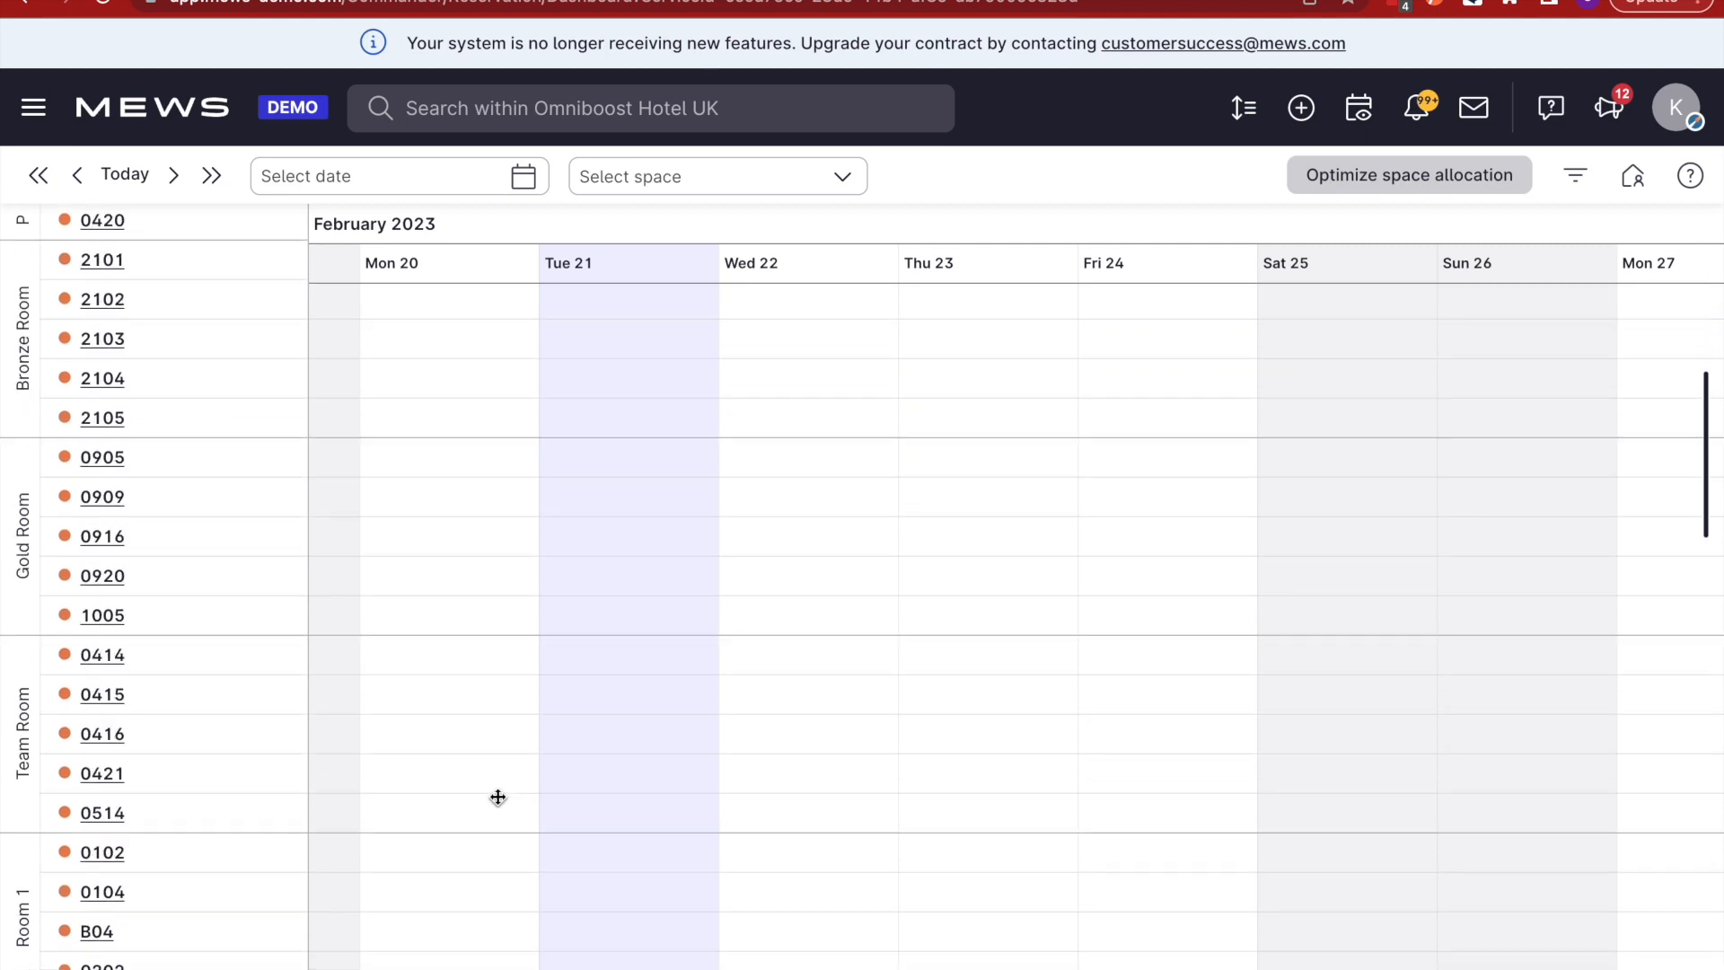
pyautogui.scroll(-4, 499, 797)
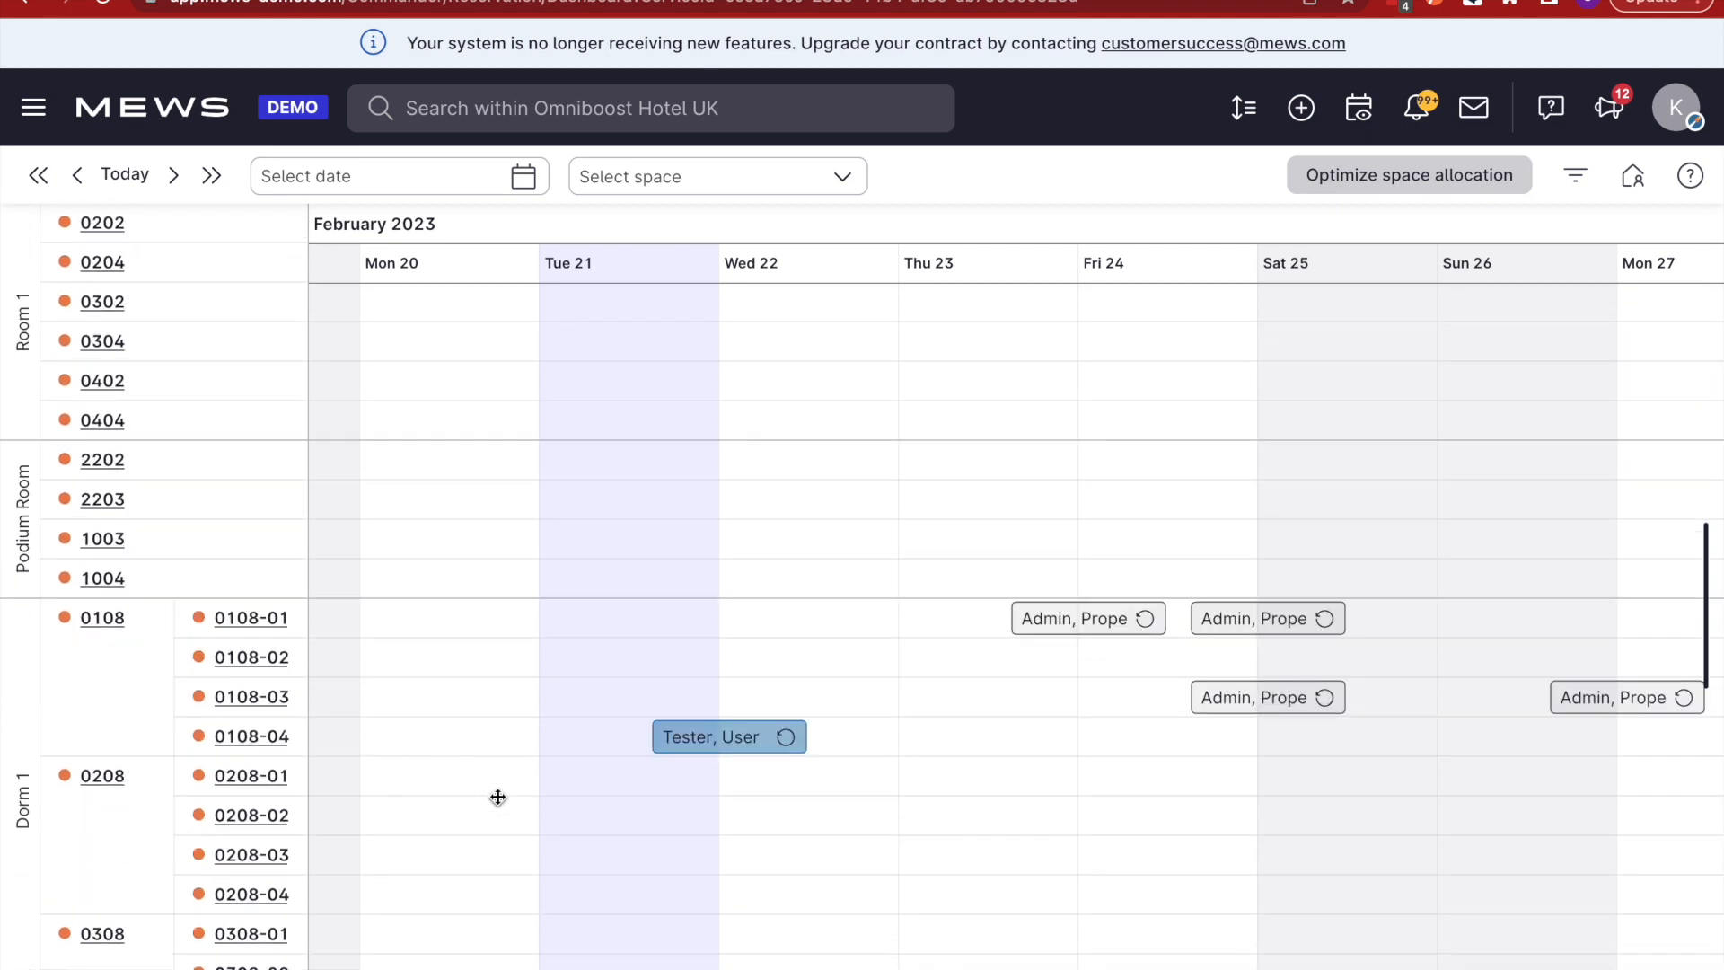
pyautogui.hscroll(6, 1558, 676)
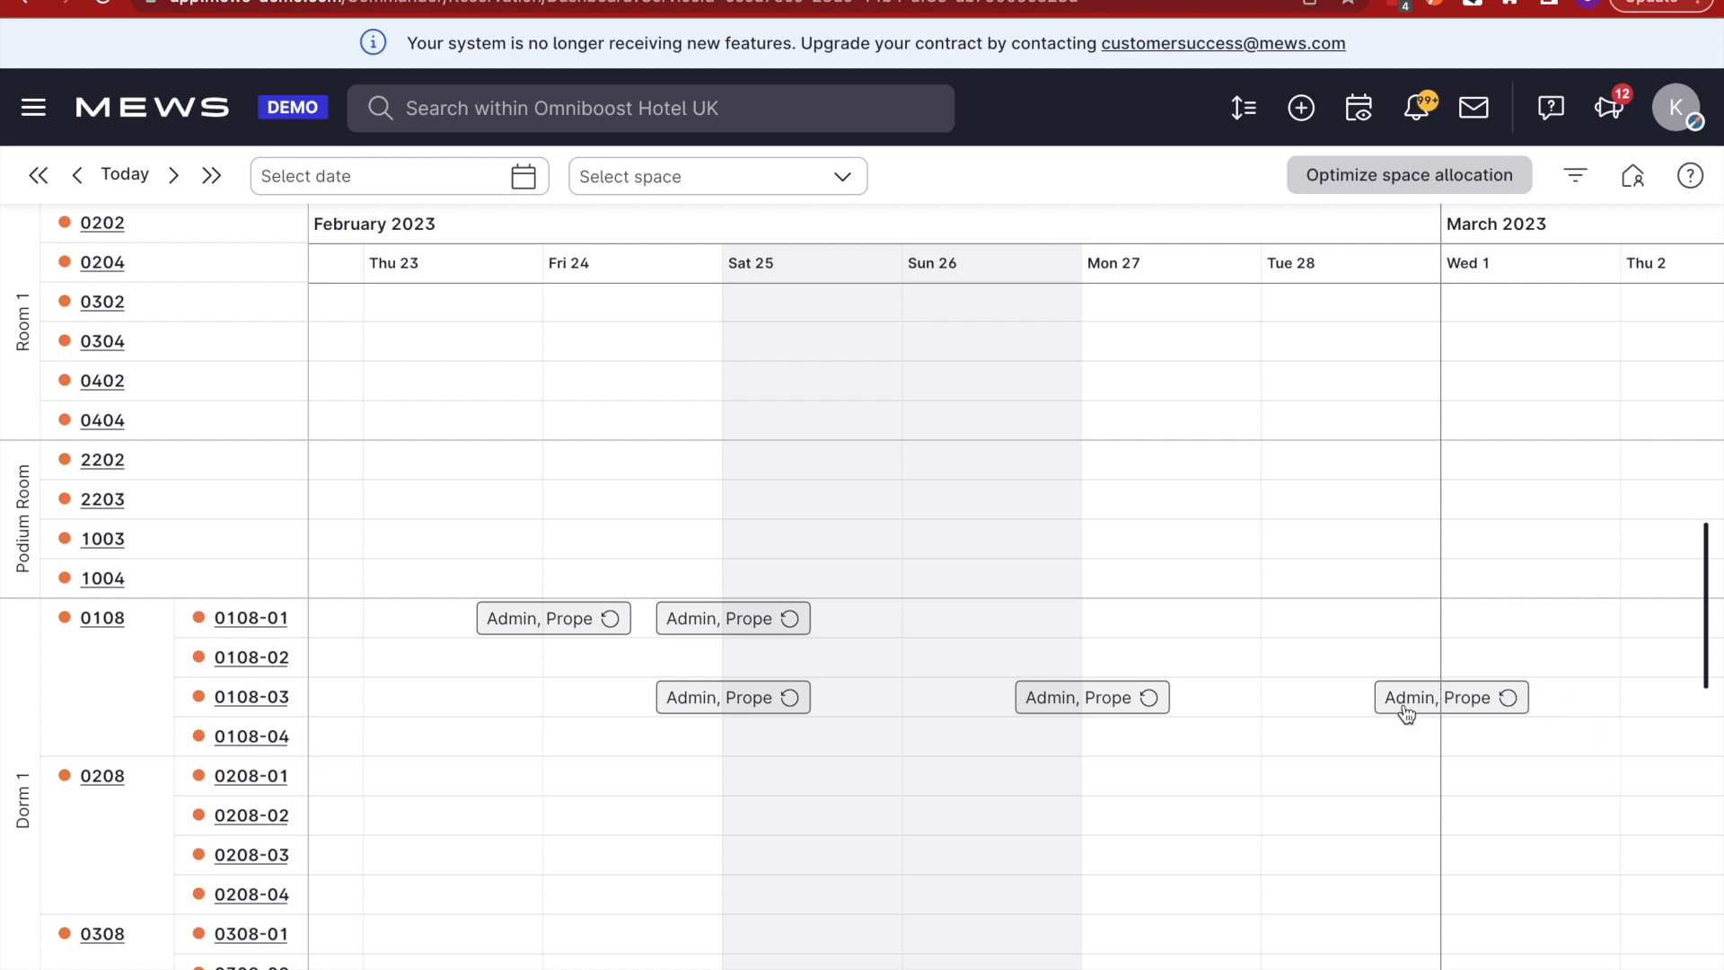
pyautogui.click(1465, 706)
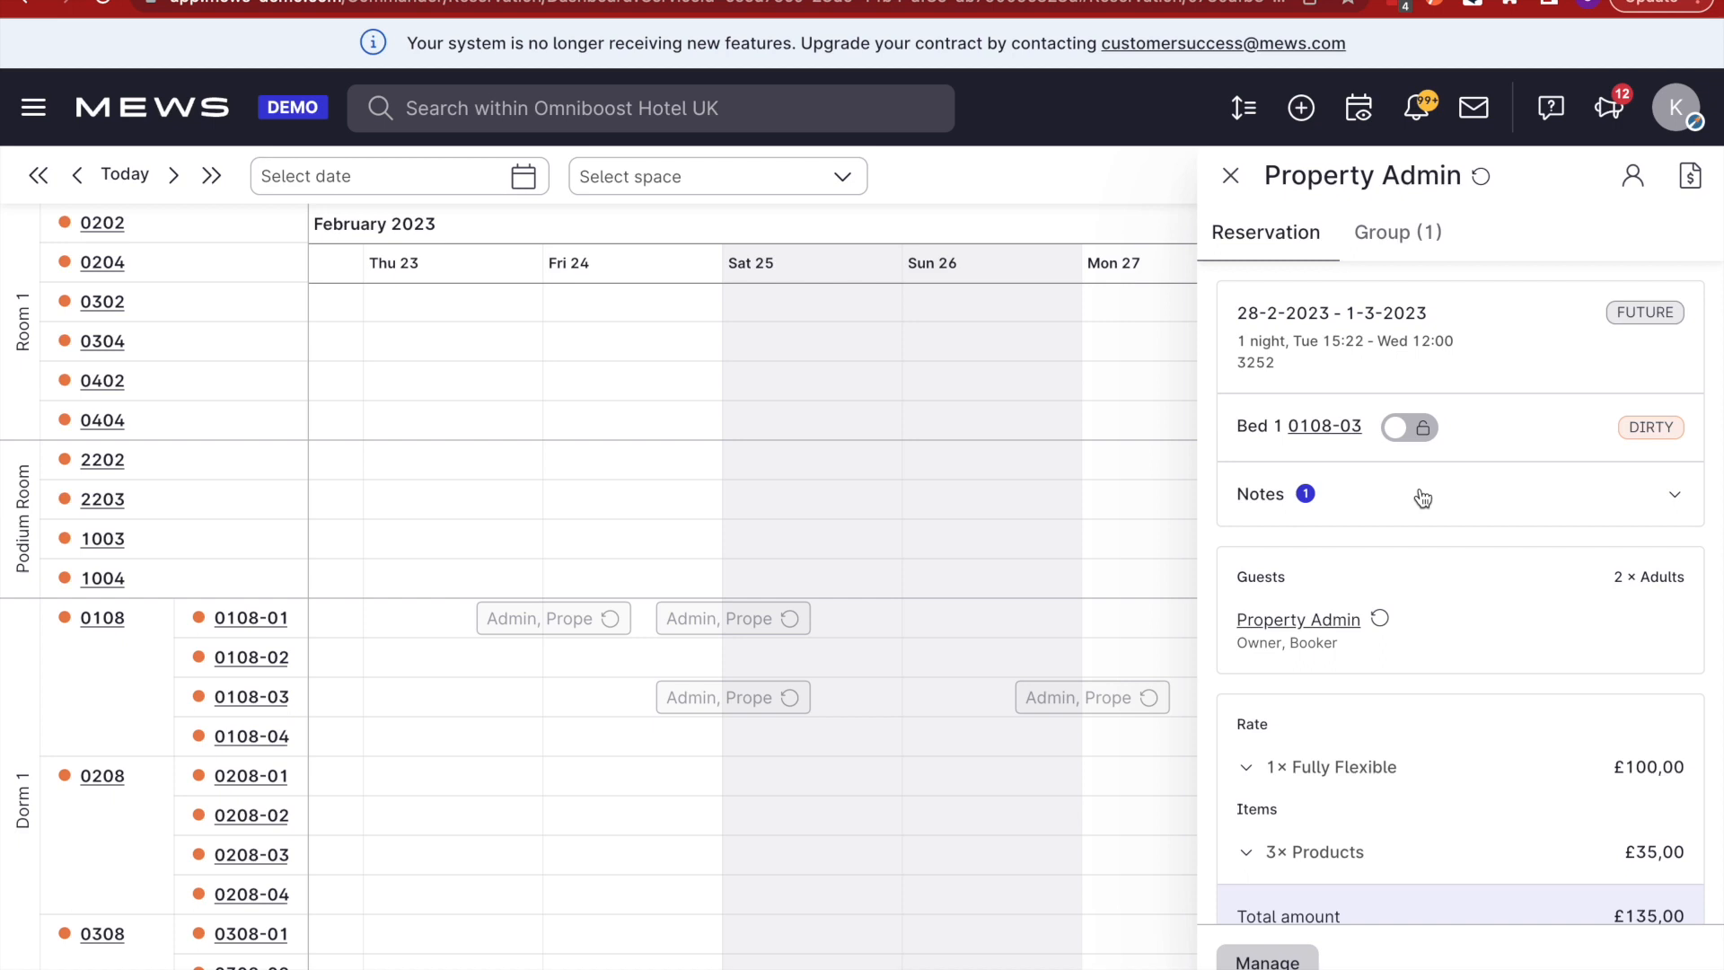
pyautogui.scroll(-5, 1422, 498)
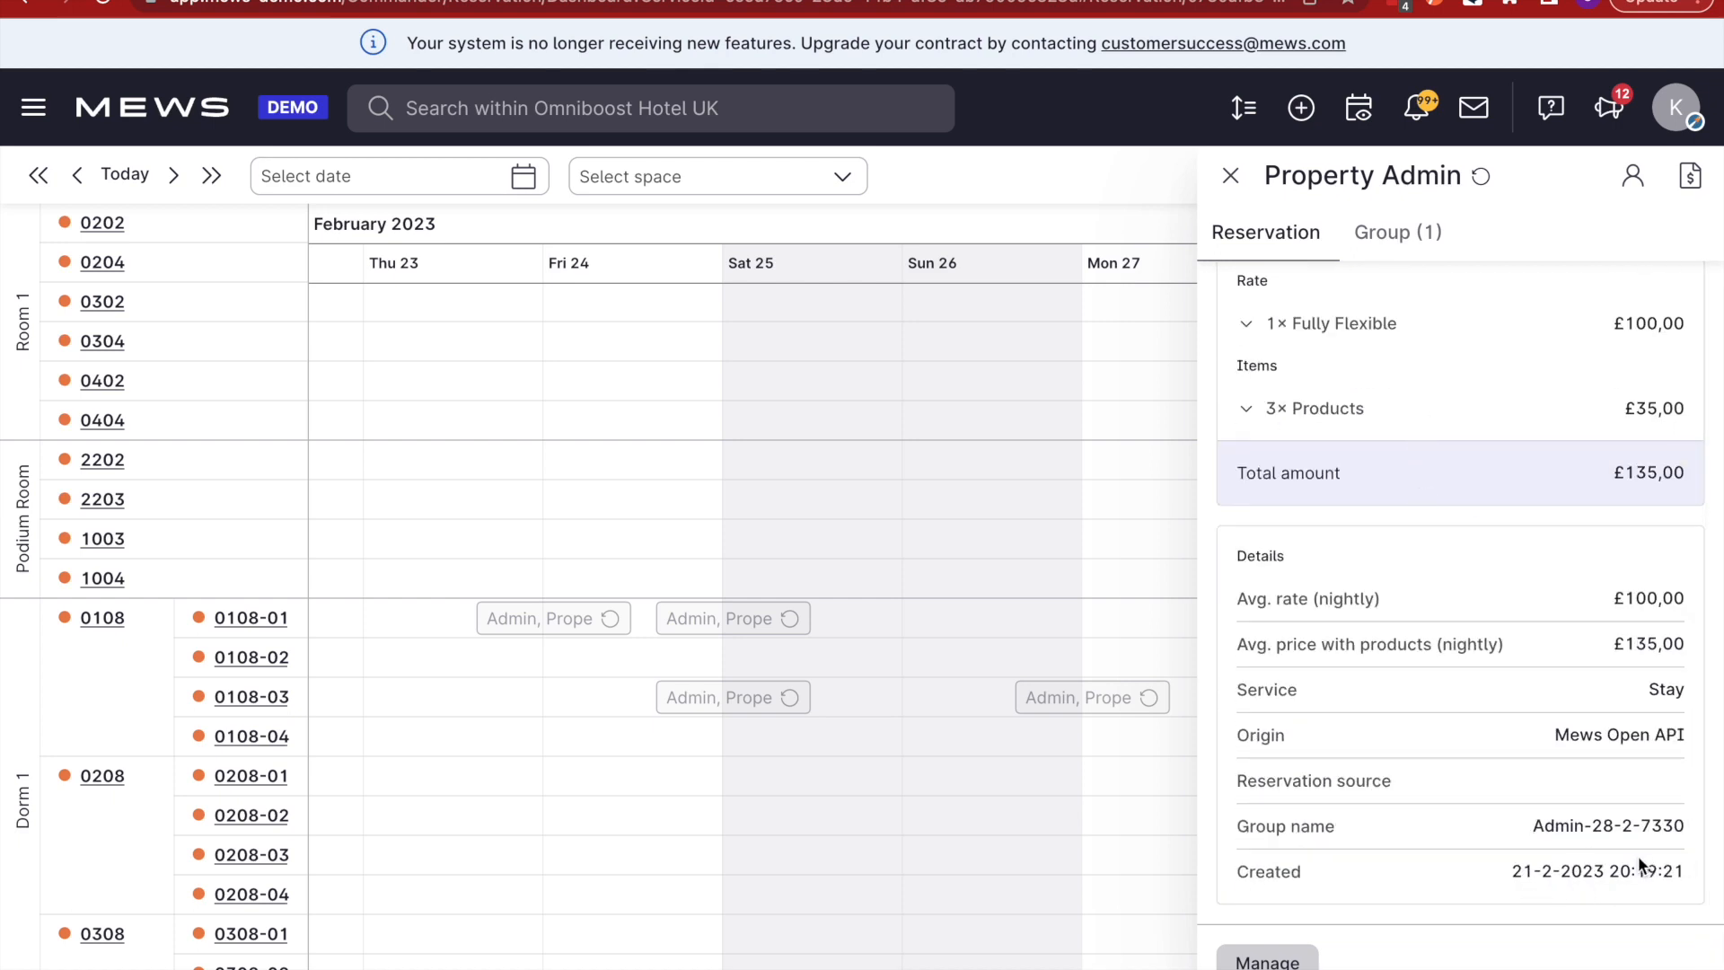
pyautogui.scroll(2, 1500, 781)
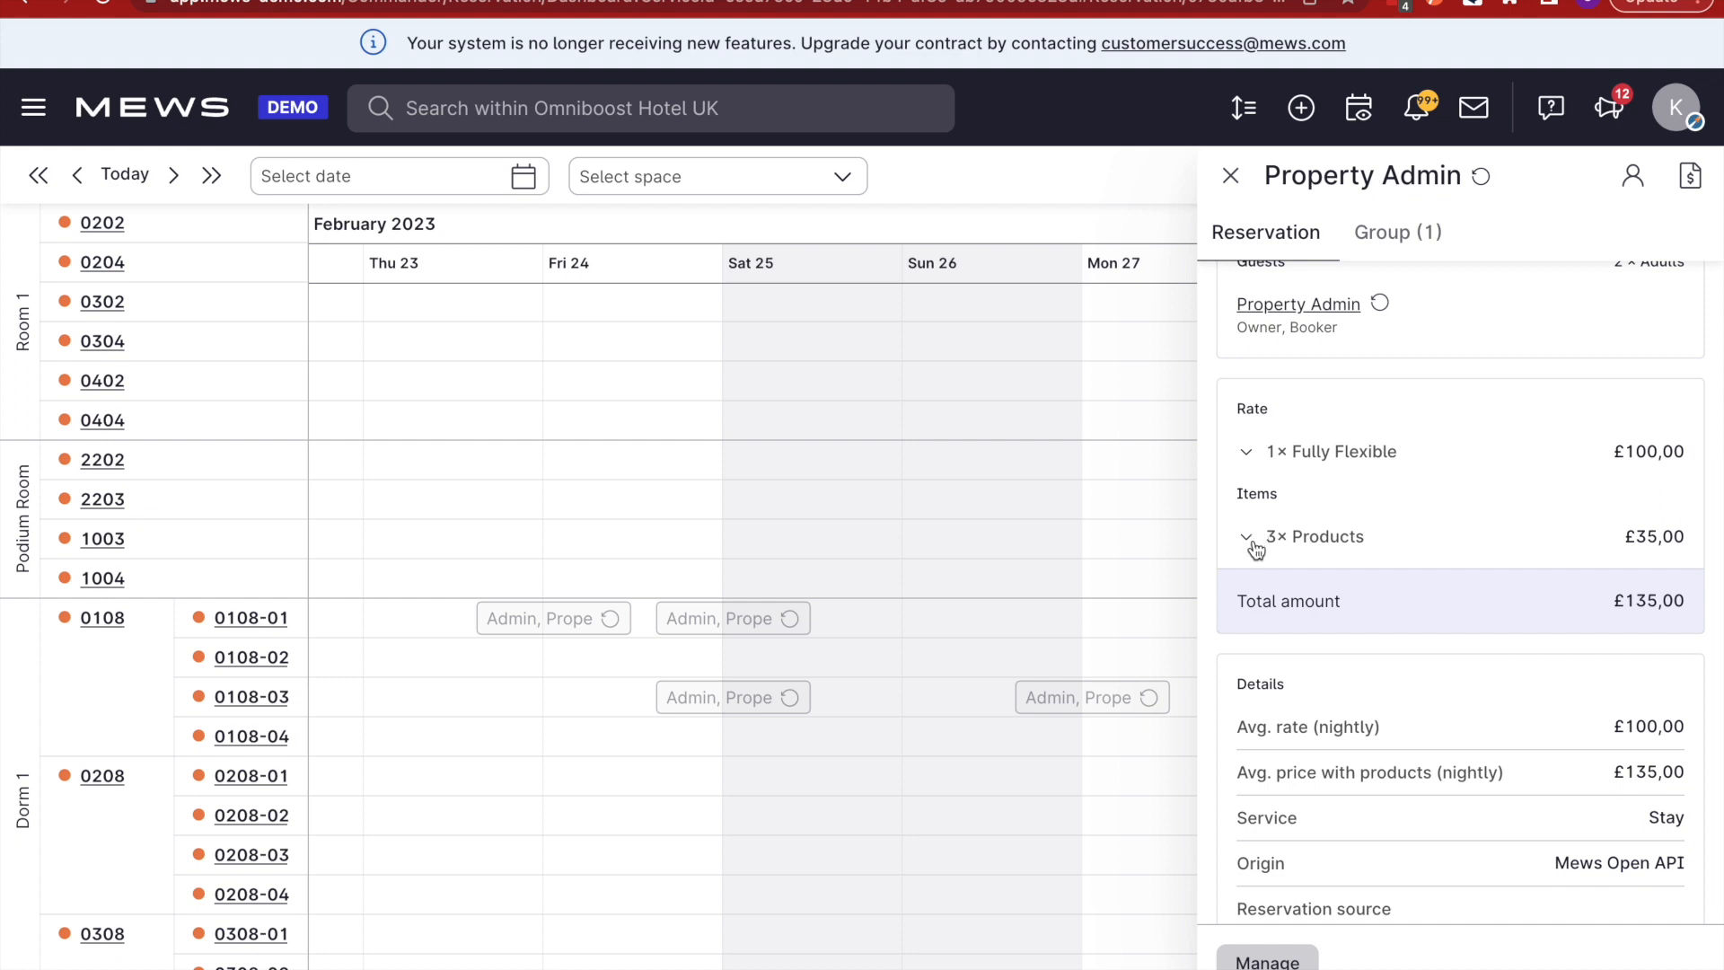
pyautogui.click(1252, 542)
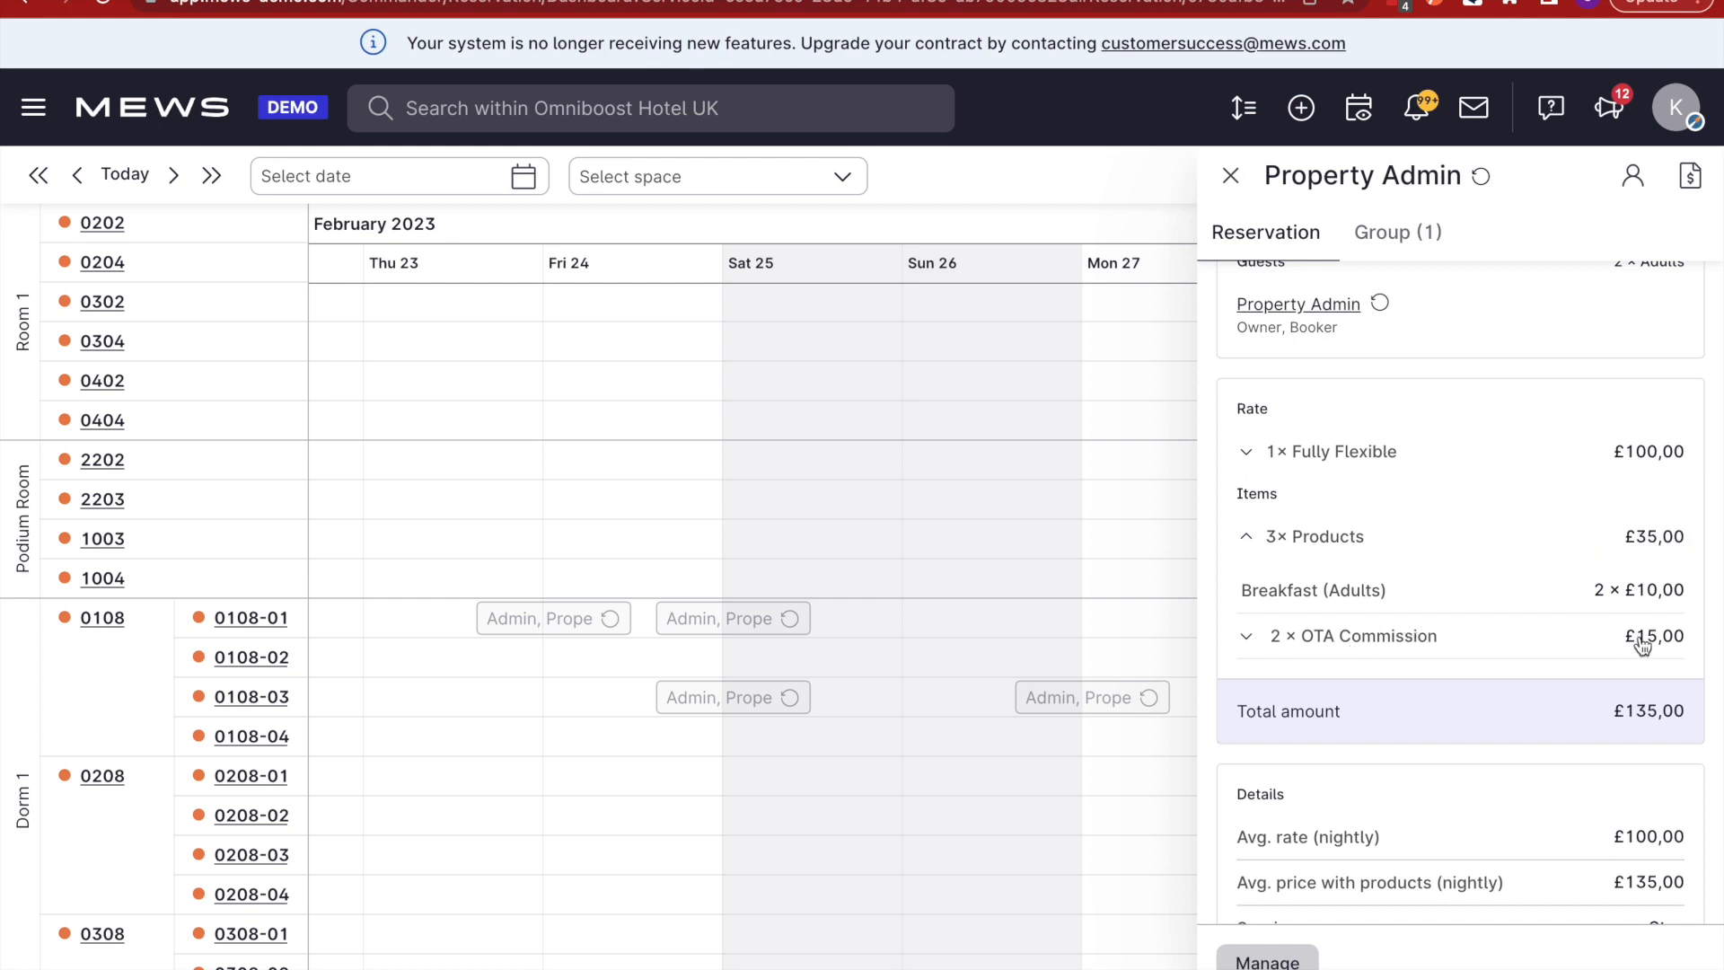
pyautogui.scroll(-1, 1466, 643)
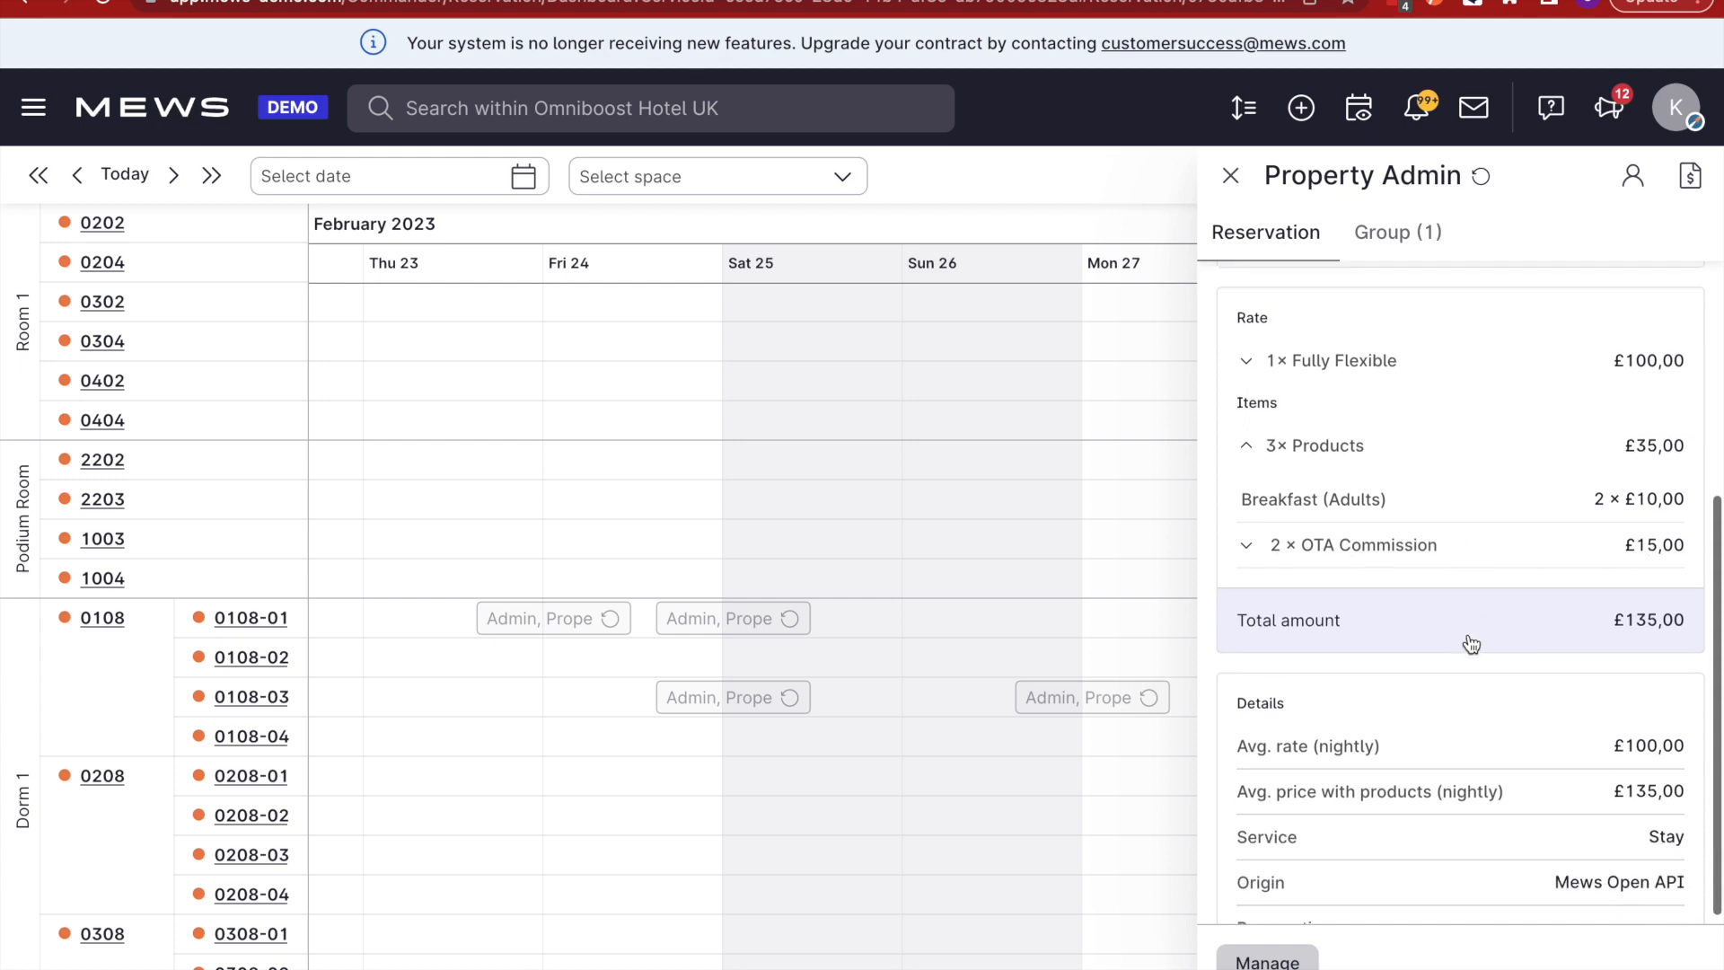
pyautogui.scroll(-2, 1479, 659)
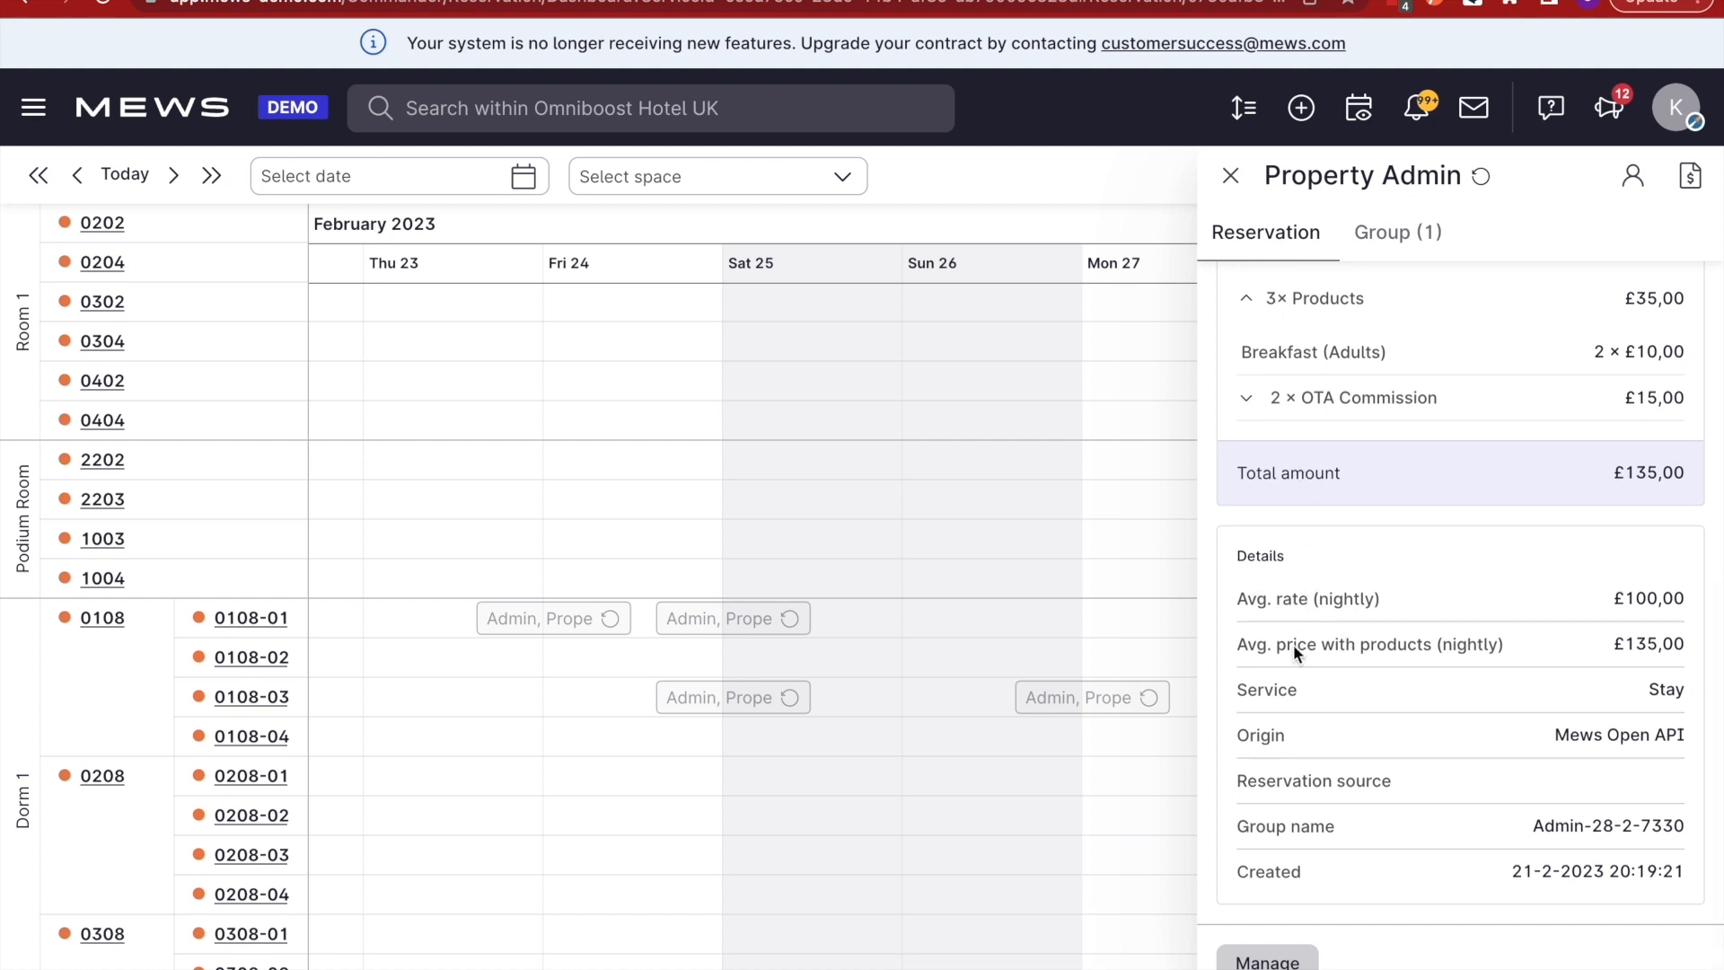
pyautogui.scroll(7, 1442, 754)
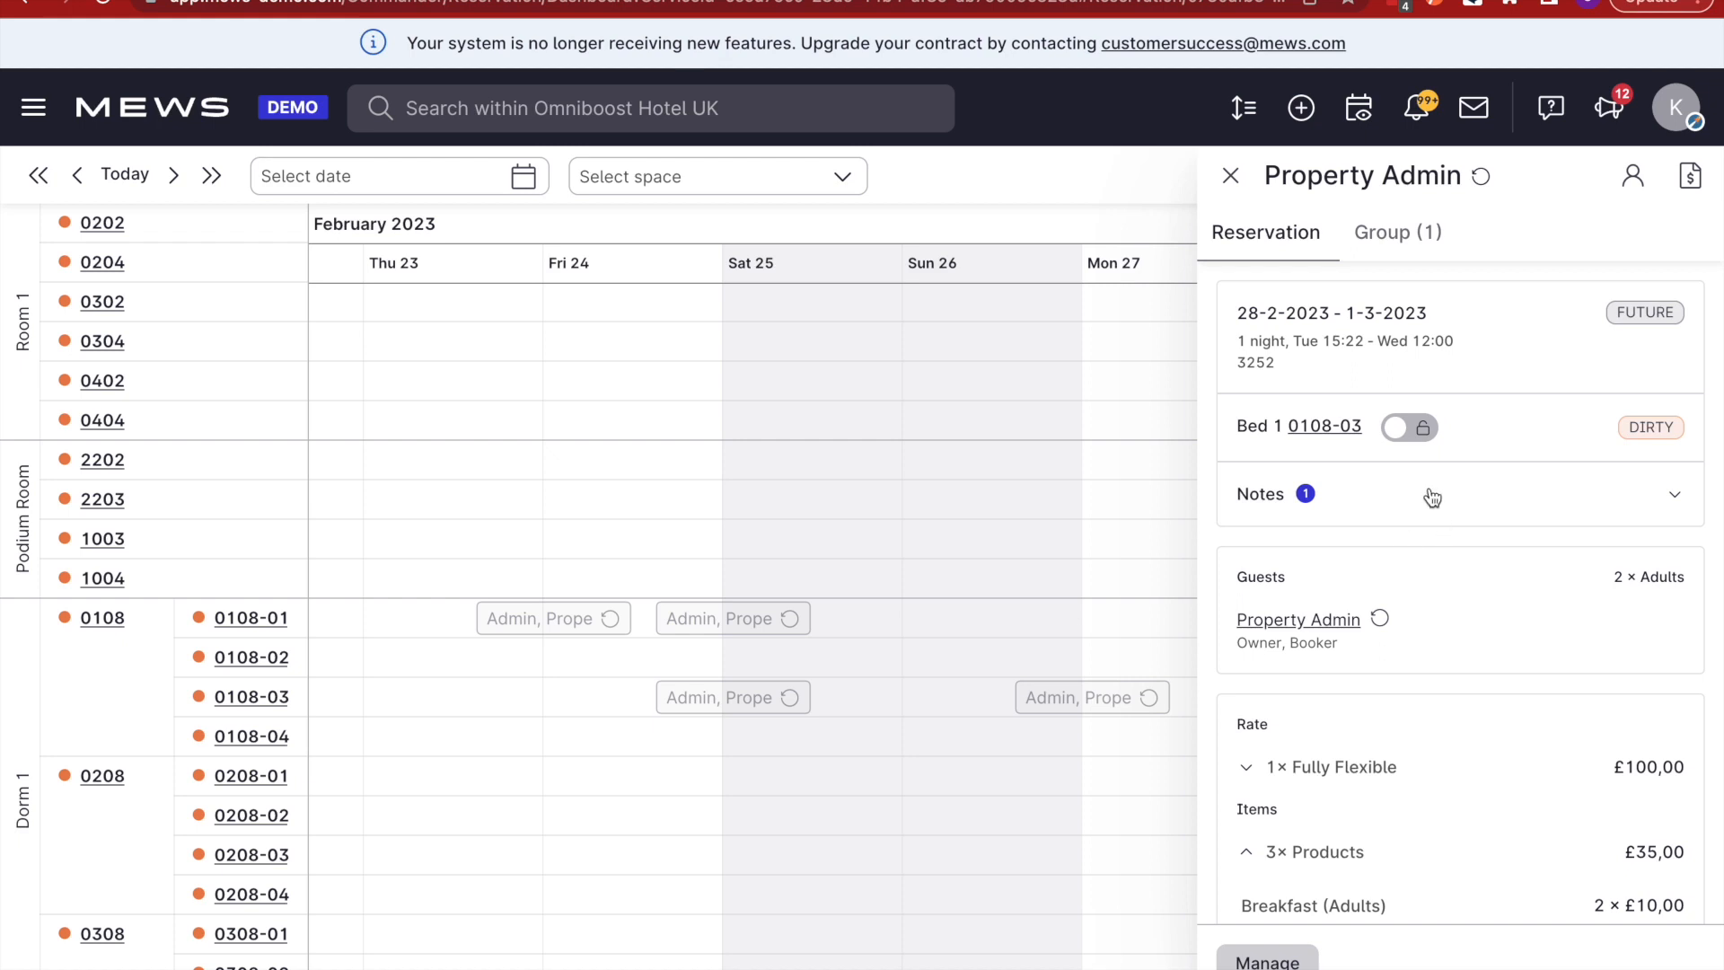
# - Read the reservation's Owners Portal note, close the panel, and return to room 0108-03
pyautogui.click(1431, 496)
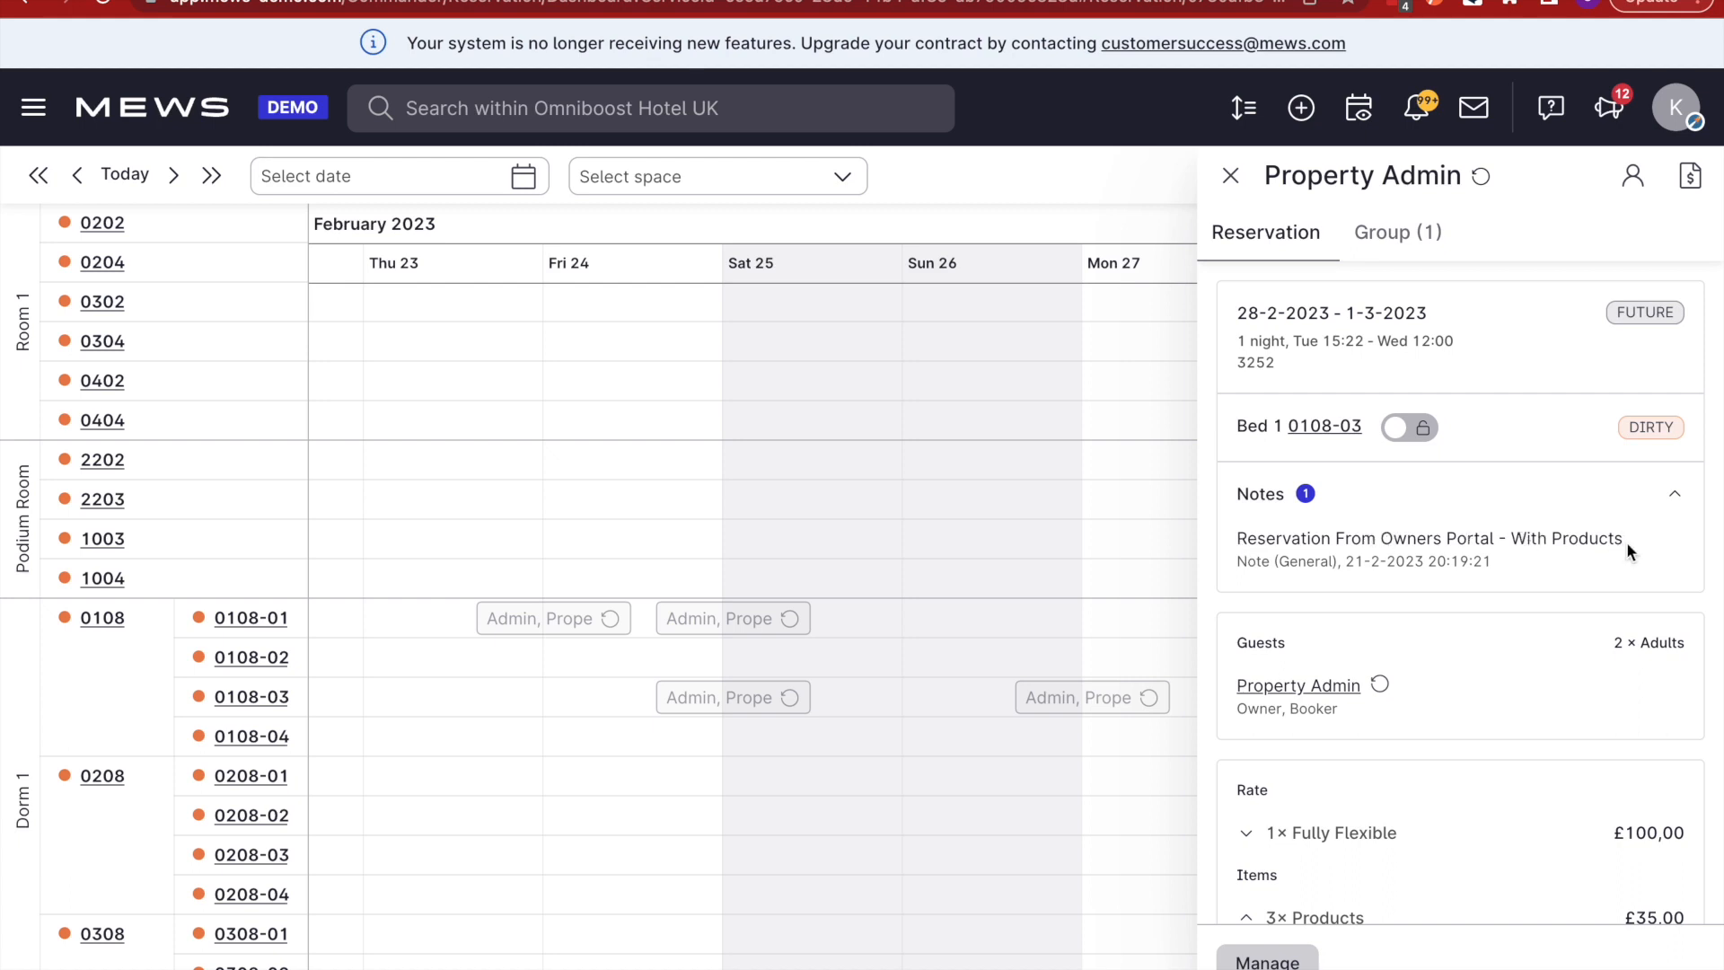
pyautogui.click(1230, 178)
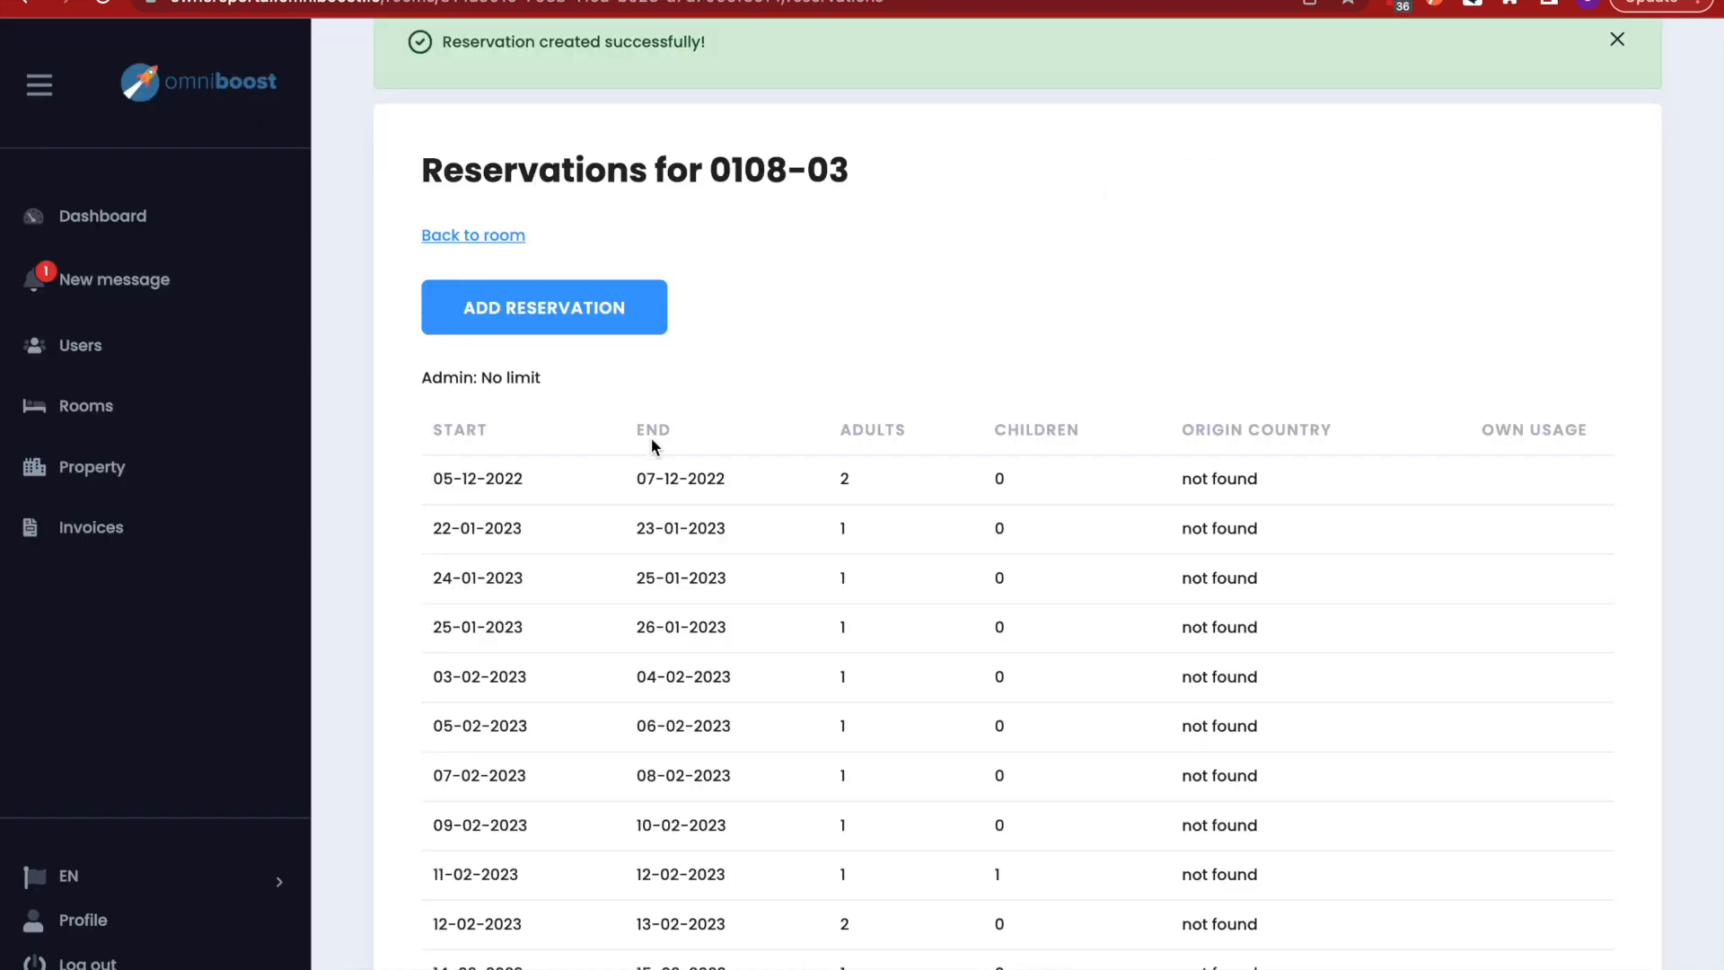
pyautogui.scroll(1, 844, 41)
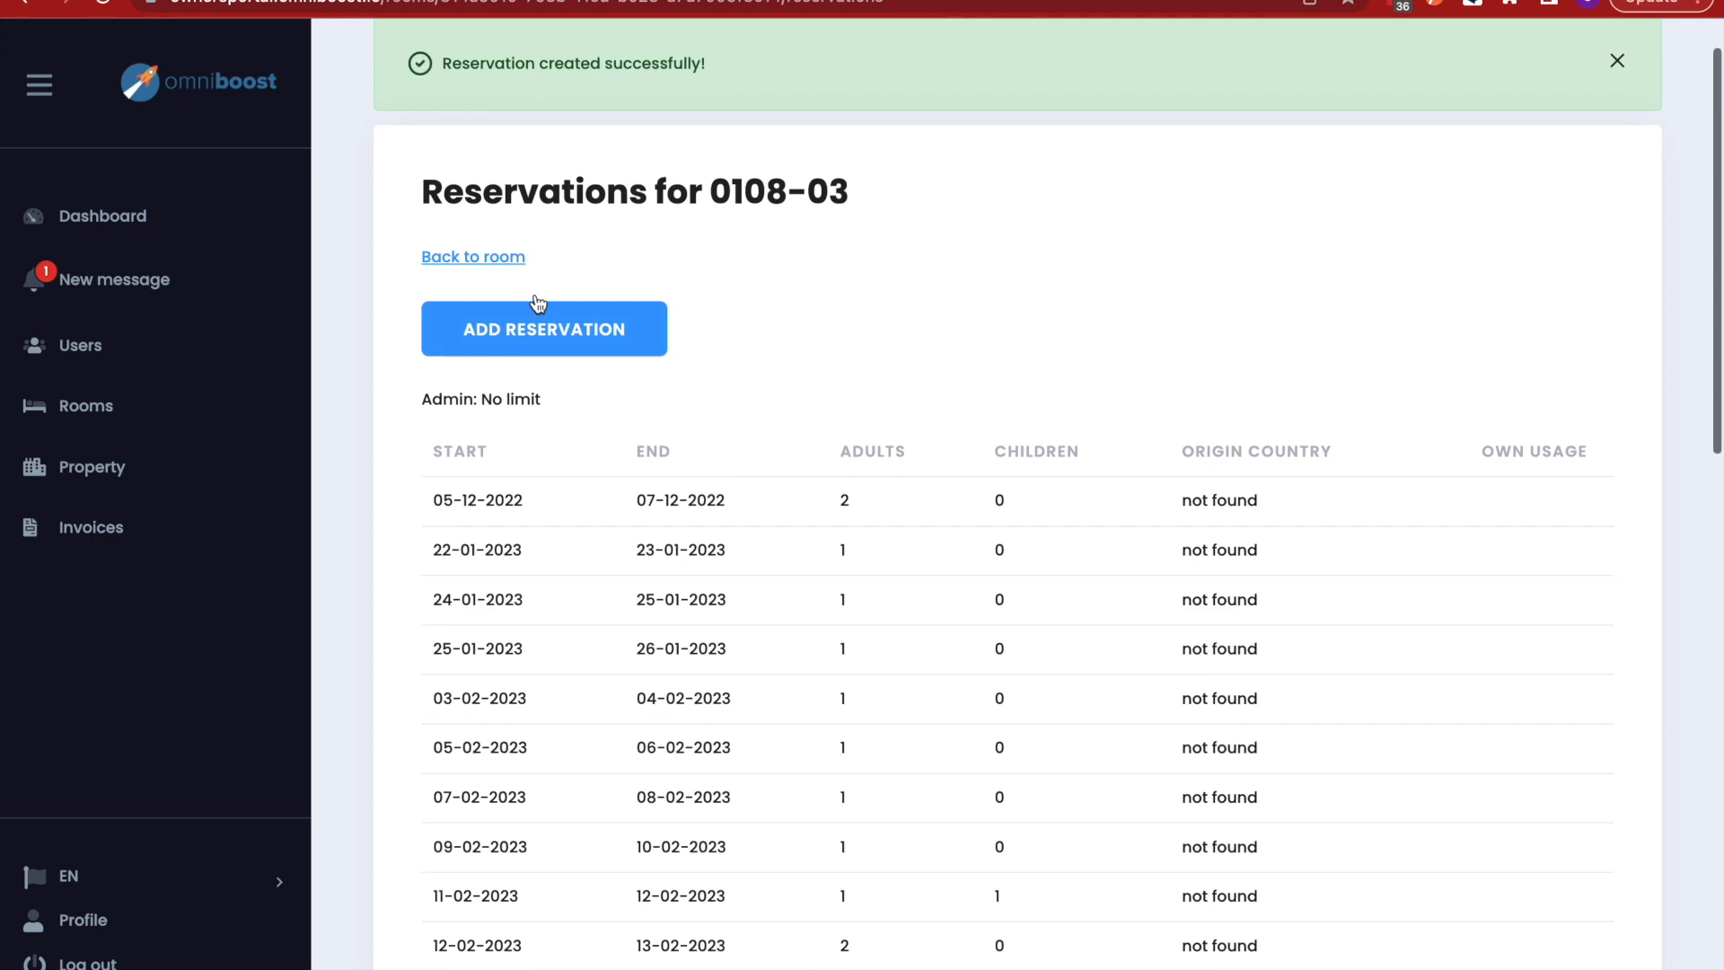
pyautogui.click(504, 267)
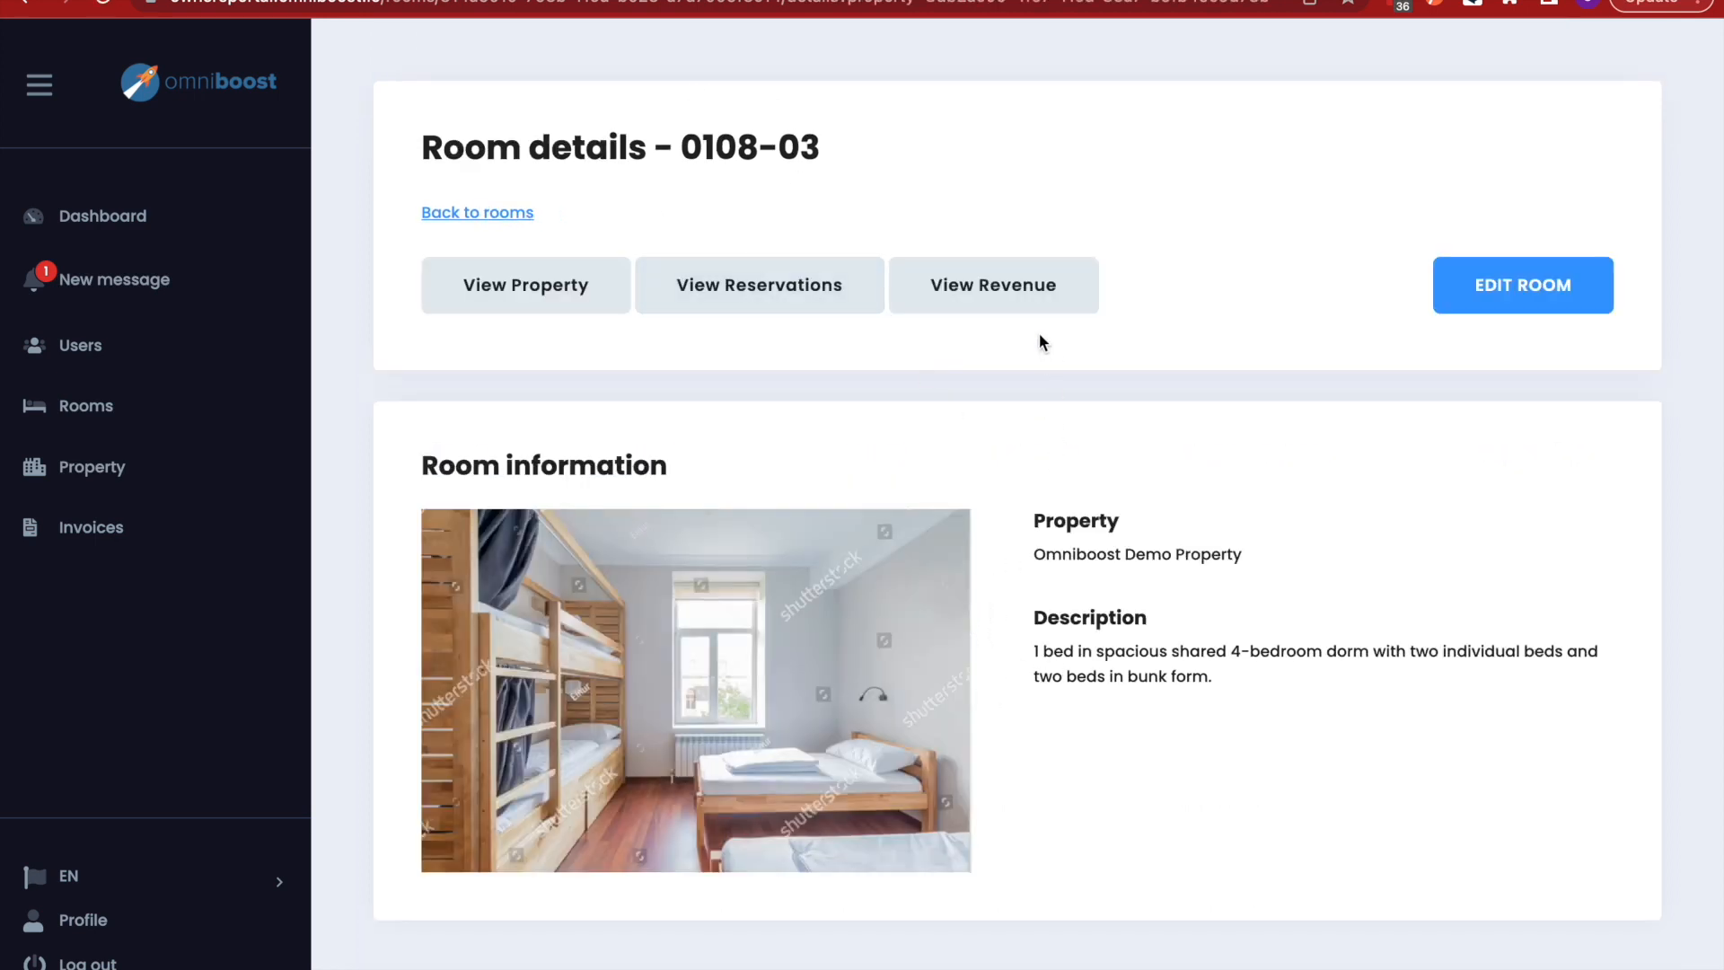
# - Review 0108-03's revenue, highlighting NET VALUE, TEST 10% and CLEANING FEE 5% headings, then open invoices
pyautogui.click(1027, 310)
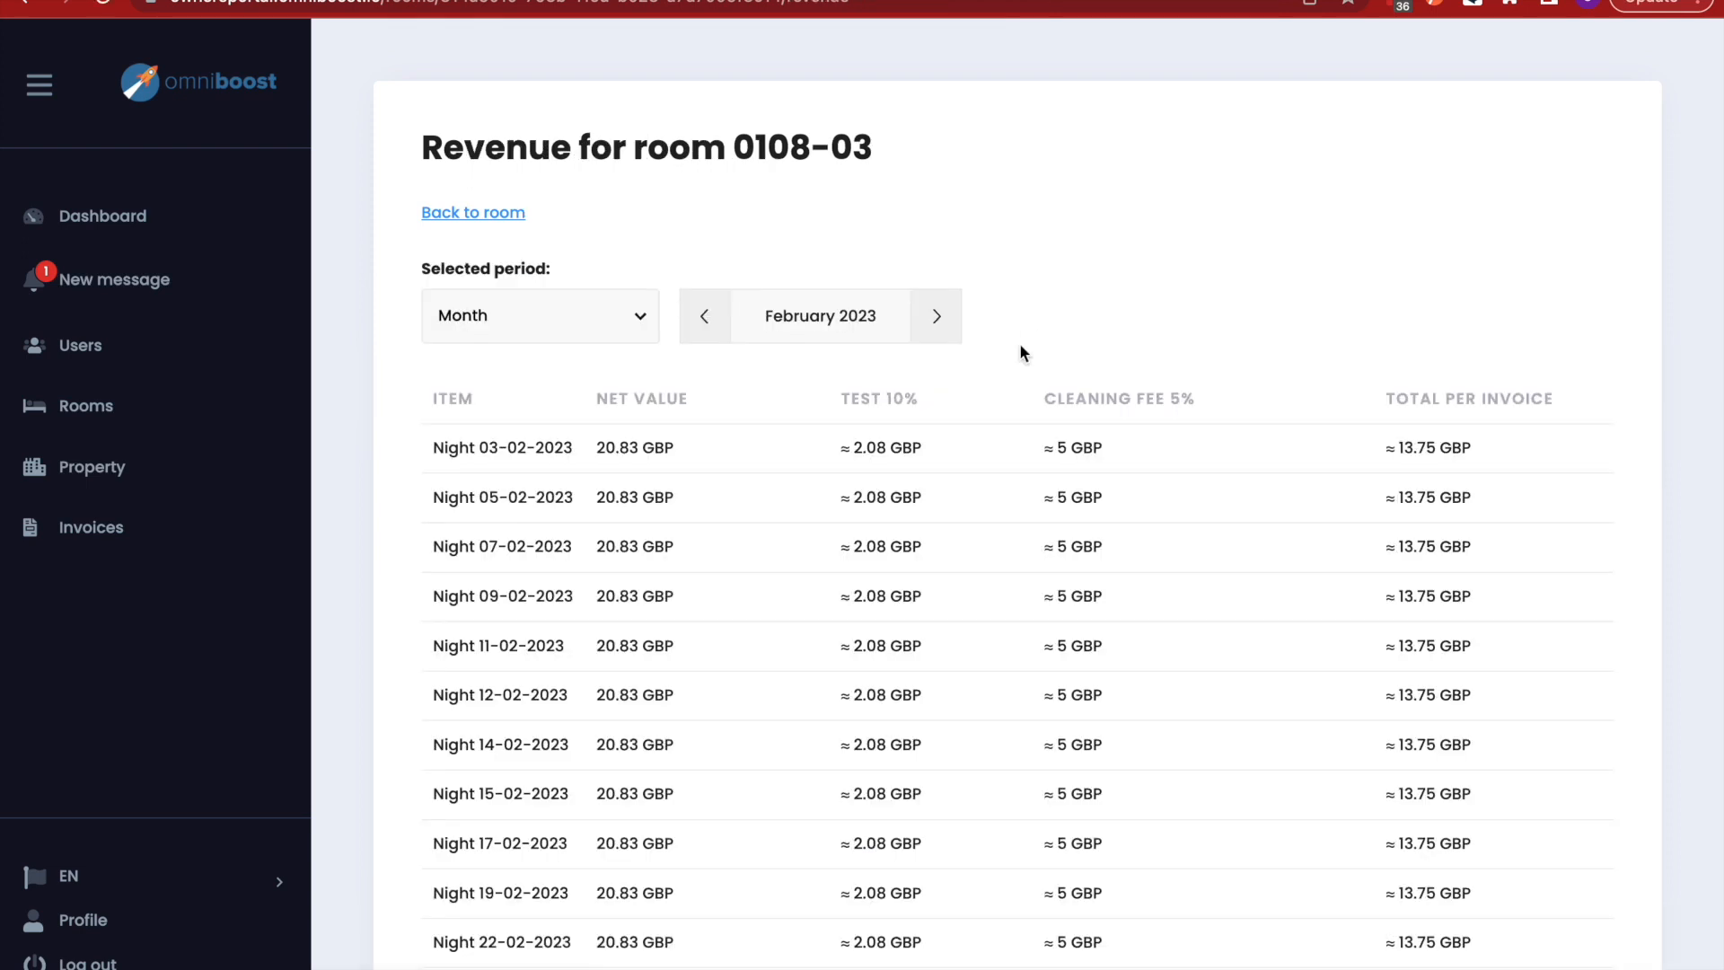
pyautogui.scroll(-2, 901, 621)
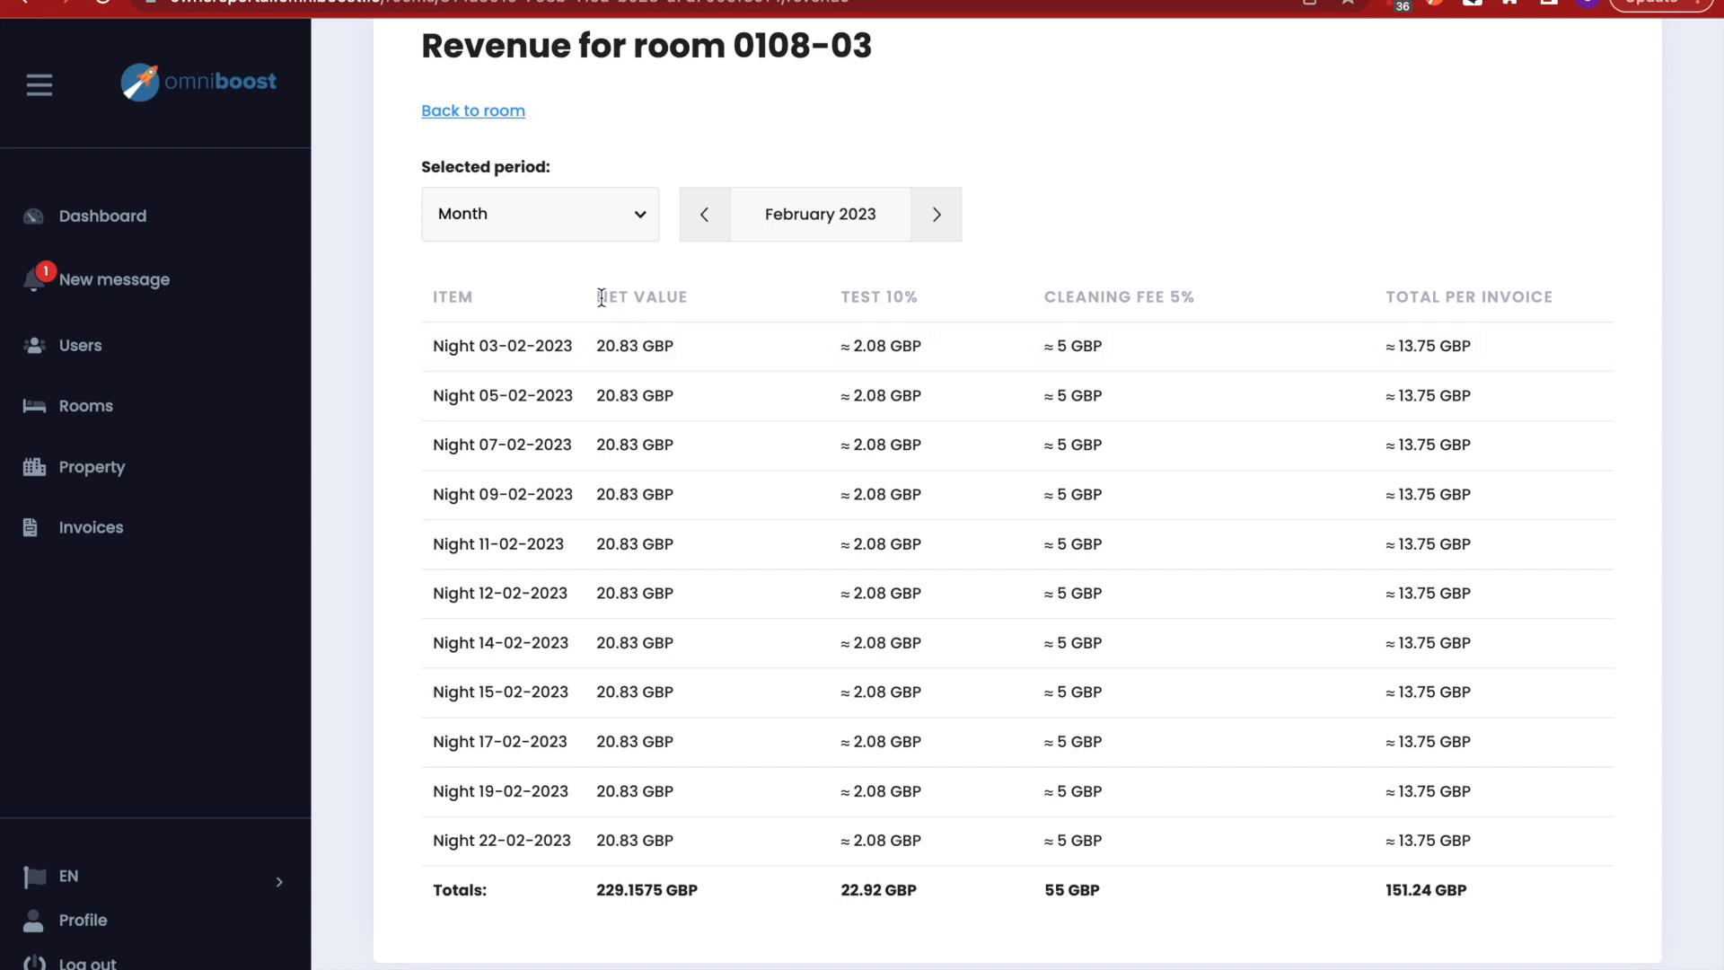
pyautogui.moveTo(595, 296); pyautogui.dragTo(688, 304)
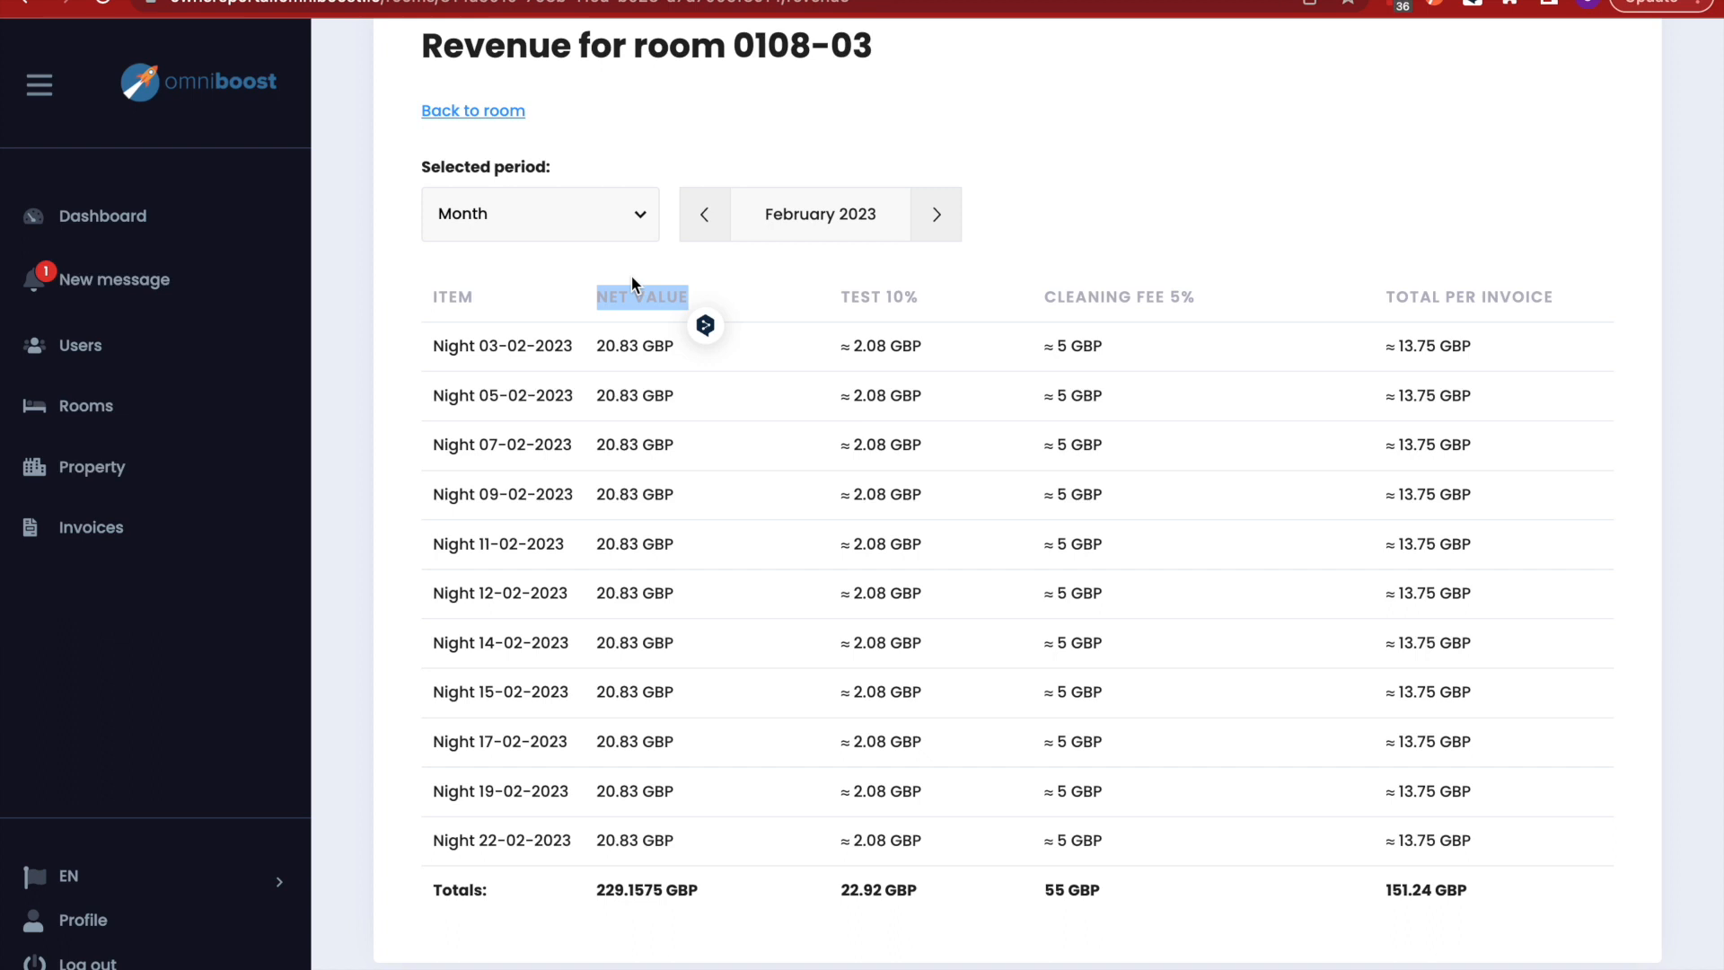
pyautogui.moveTo(839, 295); pyautogui.dragTo(918, 301)
pyautogui.moveTo(1056, 297); pyautogui.dragTo(1180, 297)
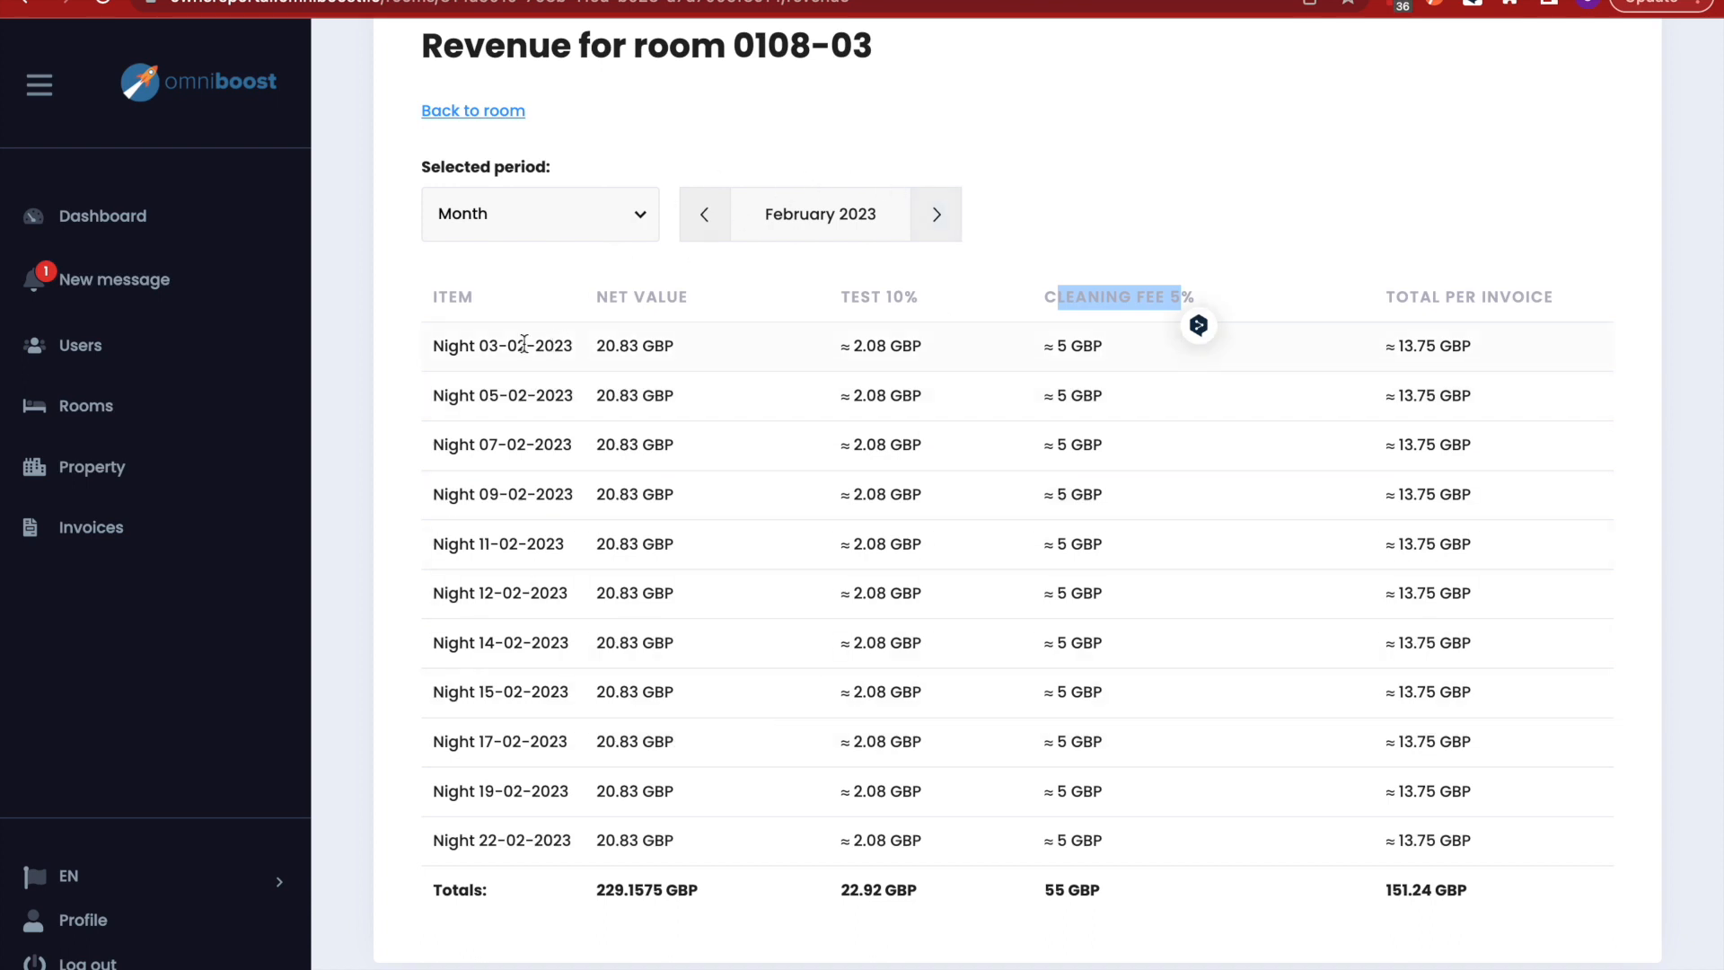
pyautogui.click(101, 529)
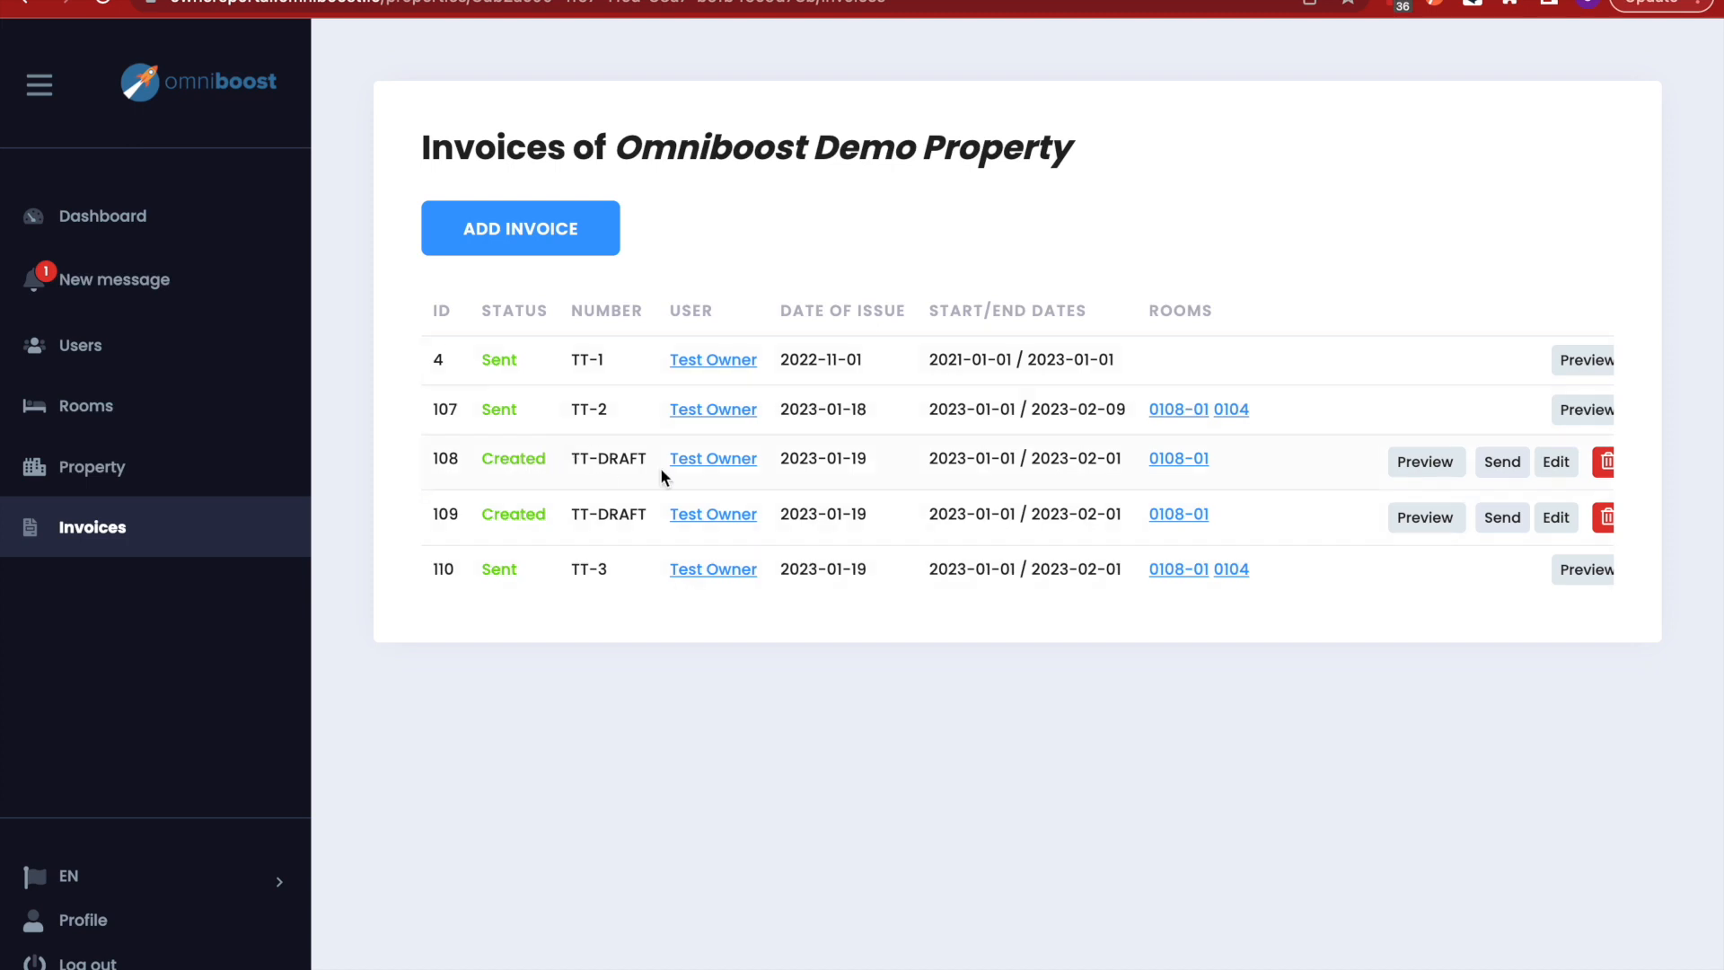
# - Start a new invoice for the test owner with rooms 0108-01 and 0104
pyautogui.click(509, 239)
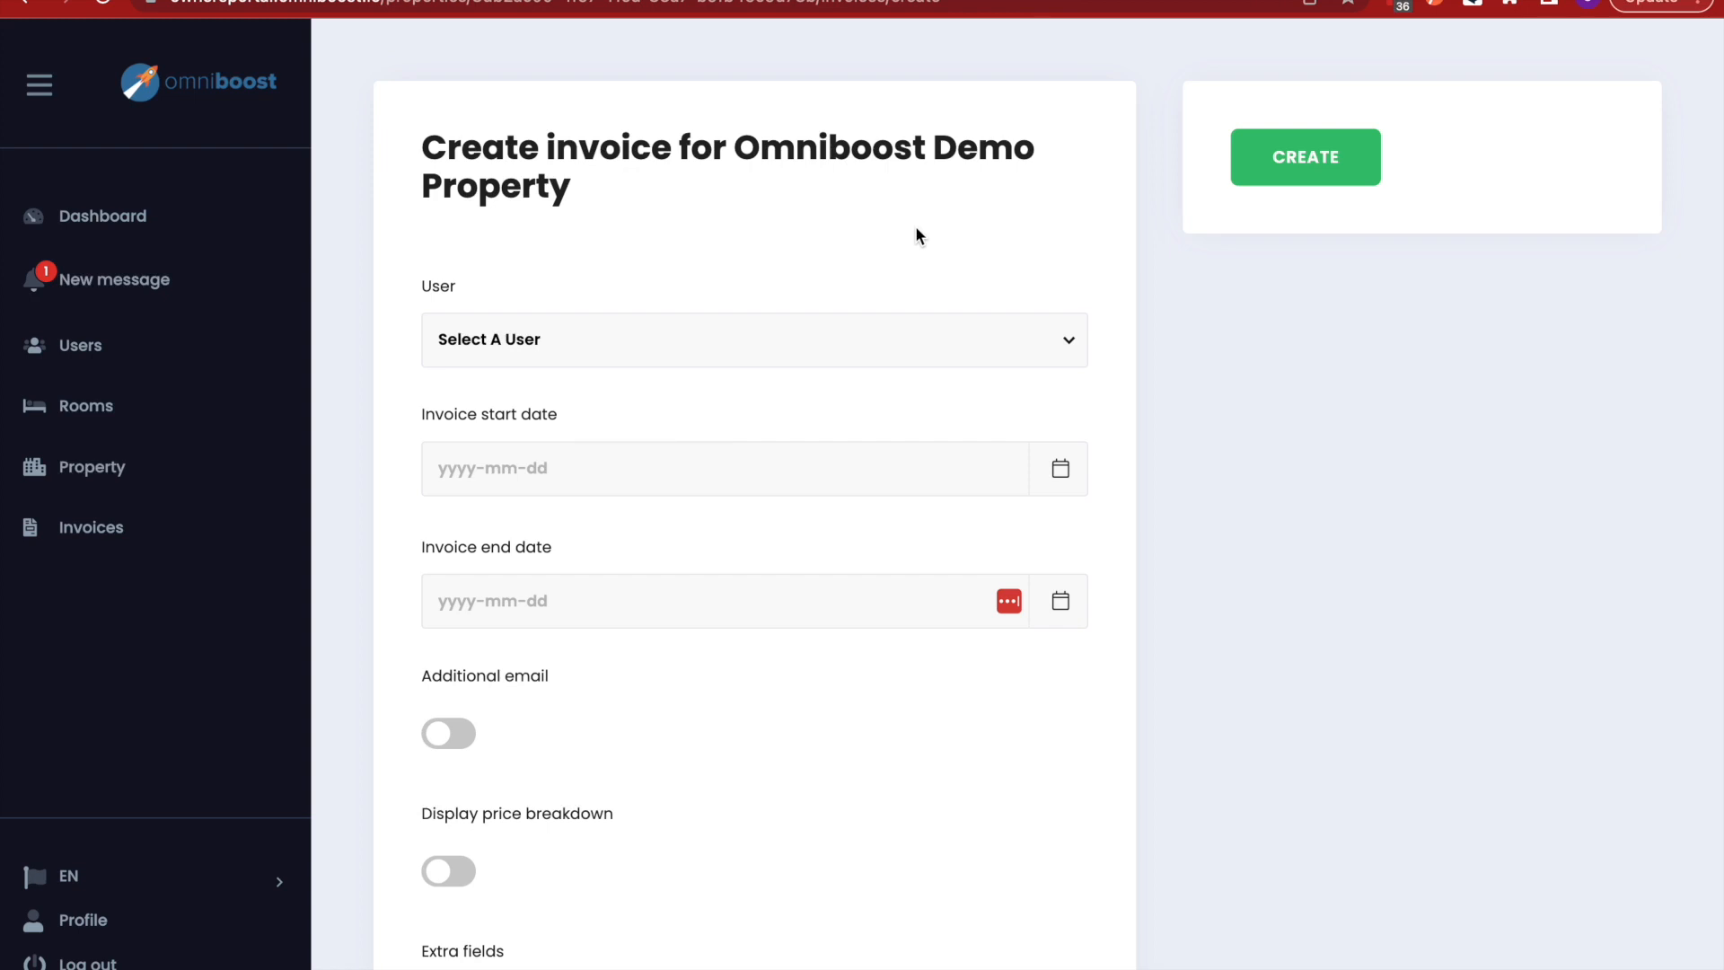
pyautogui.click(576, 320)
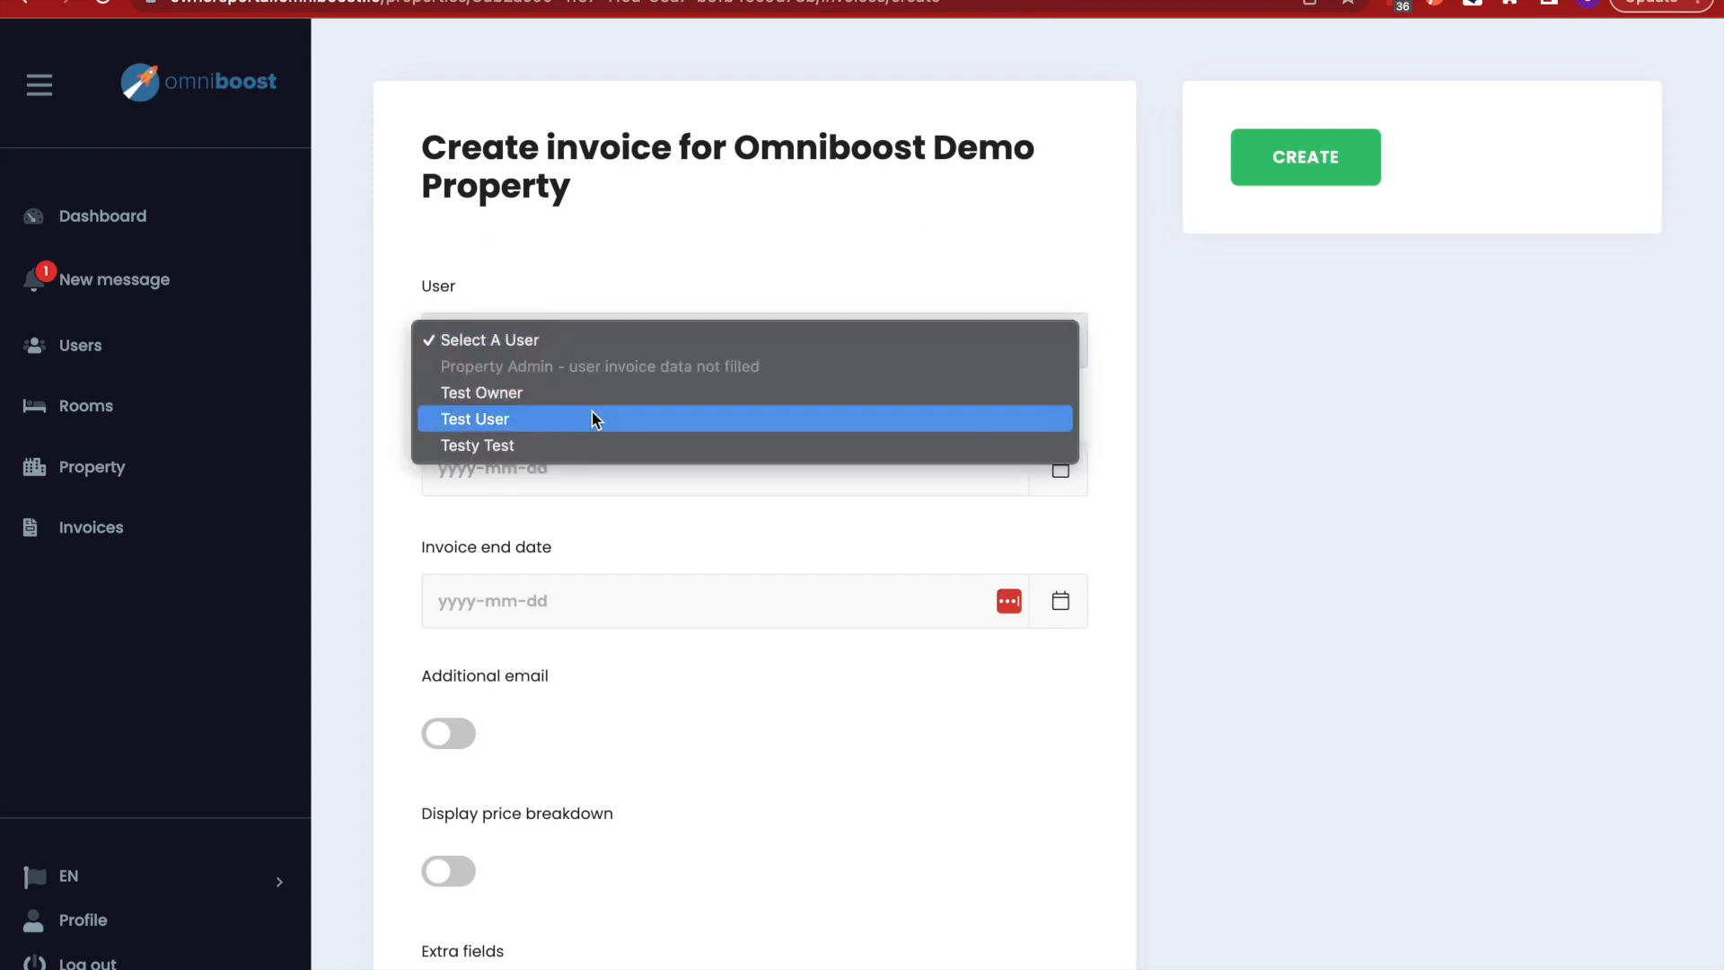
pyautogui.click(569, 394)
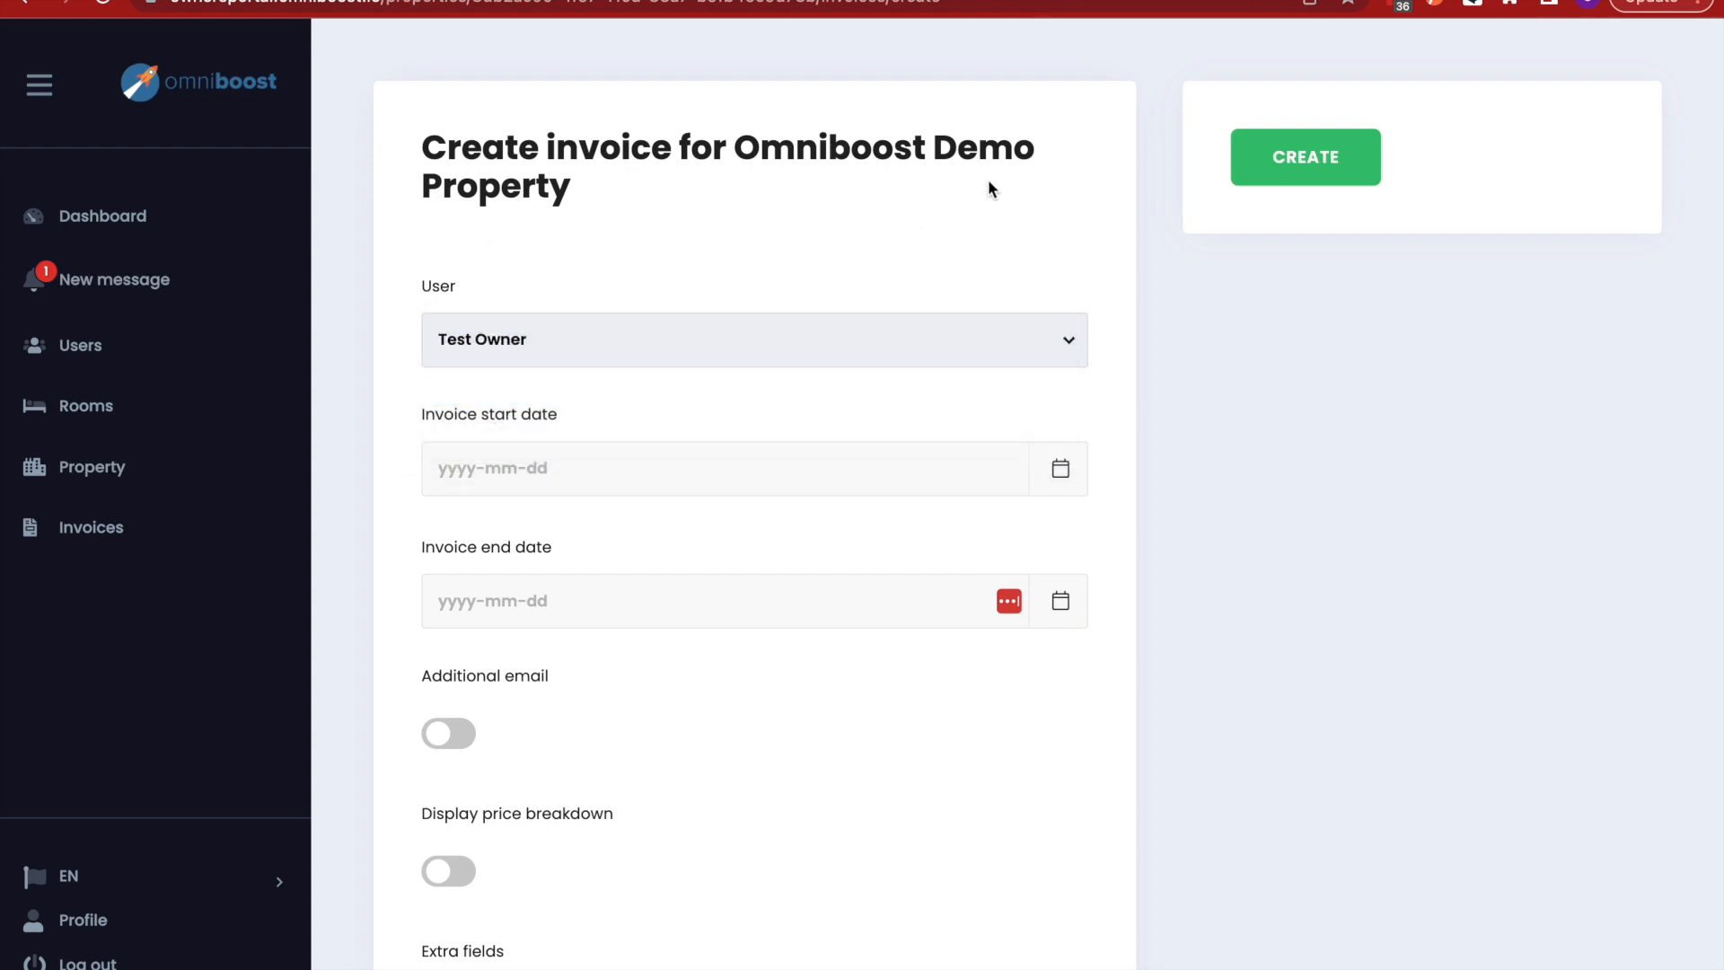
pyautogui.click(677, 481)
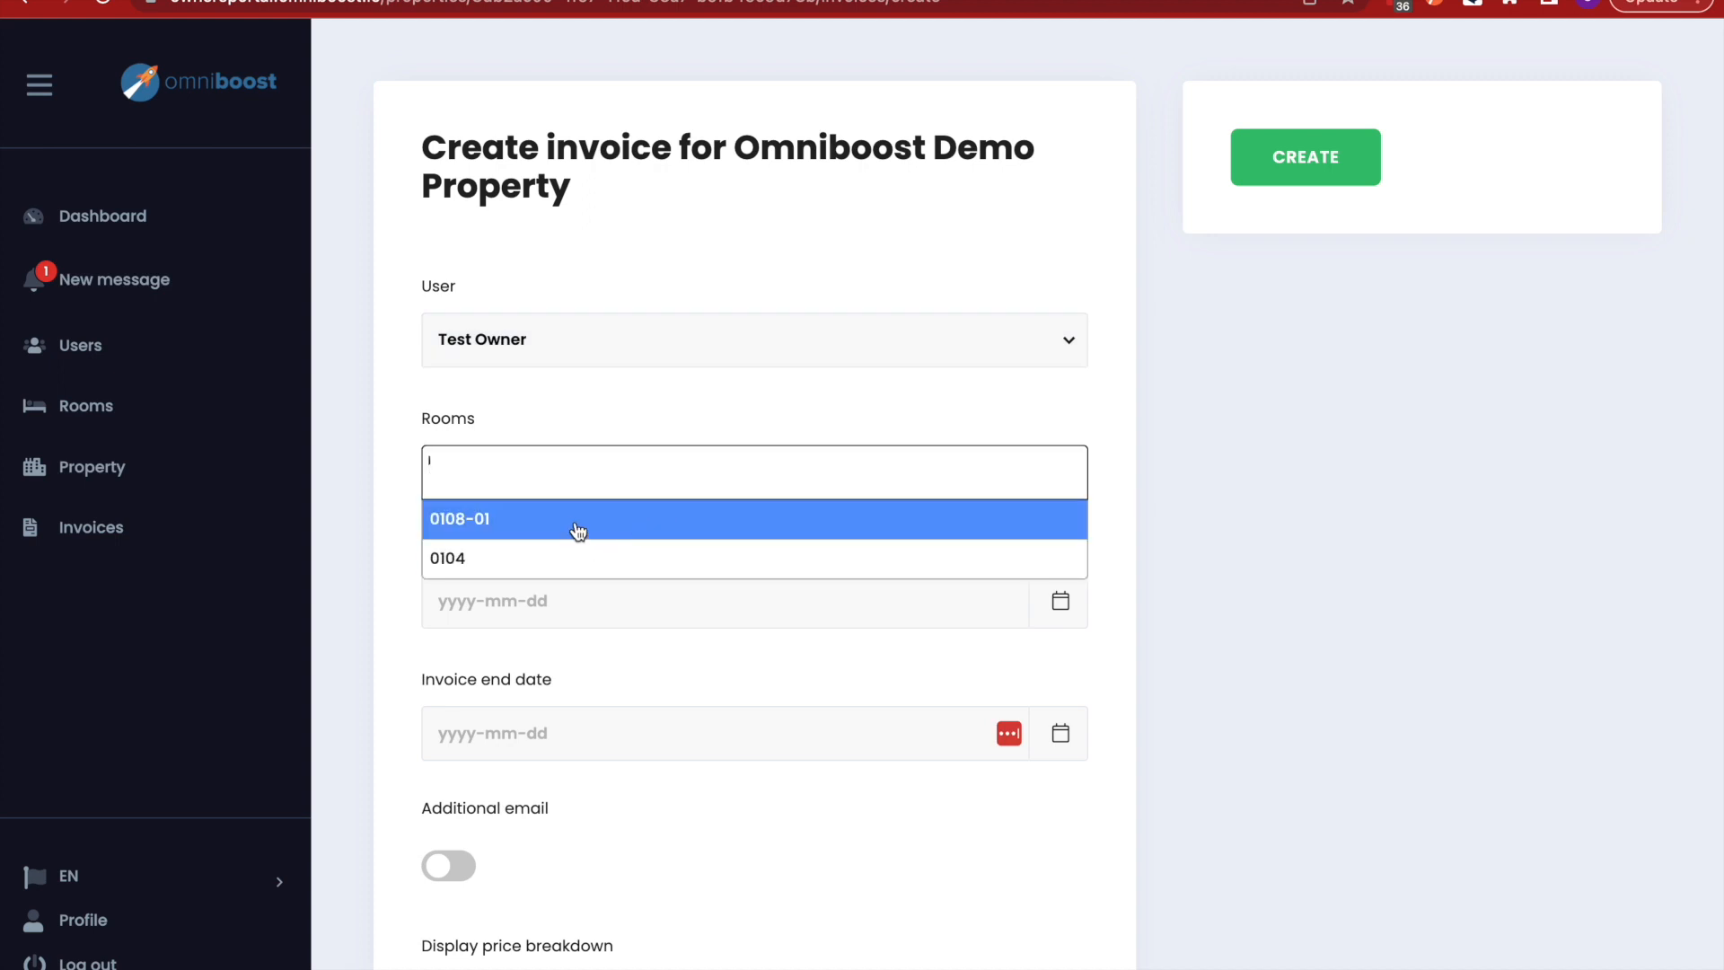
pyautogui.click(571, 525)
pyautogui.click(616, 483)
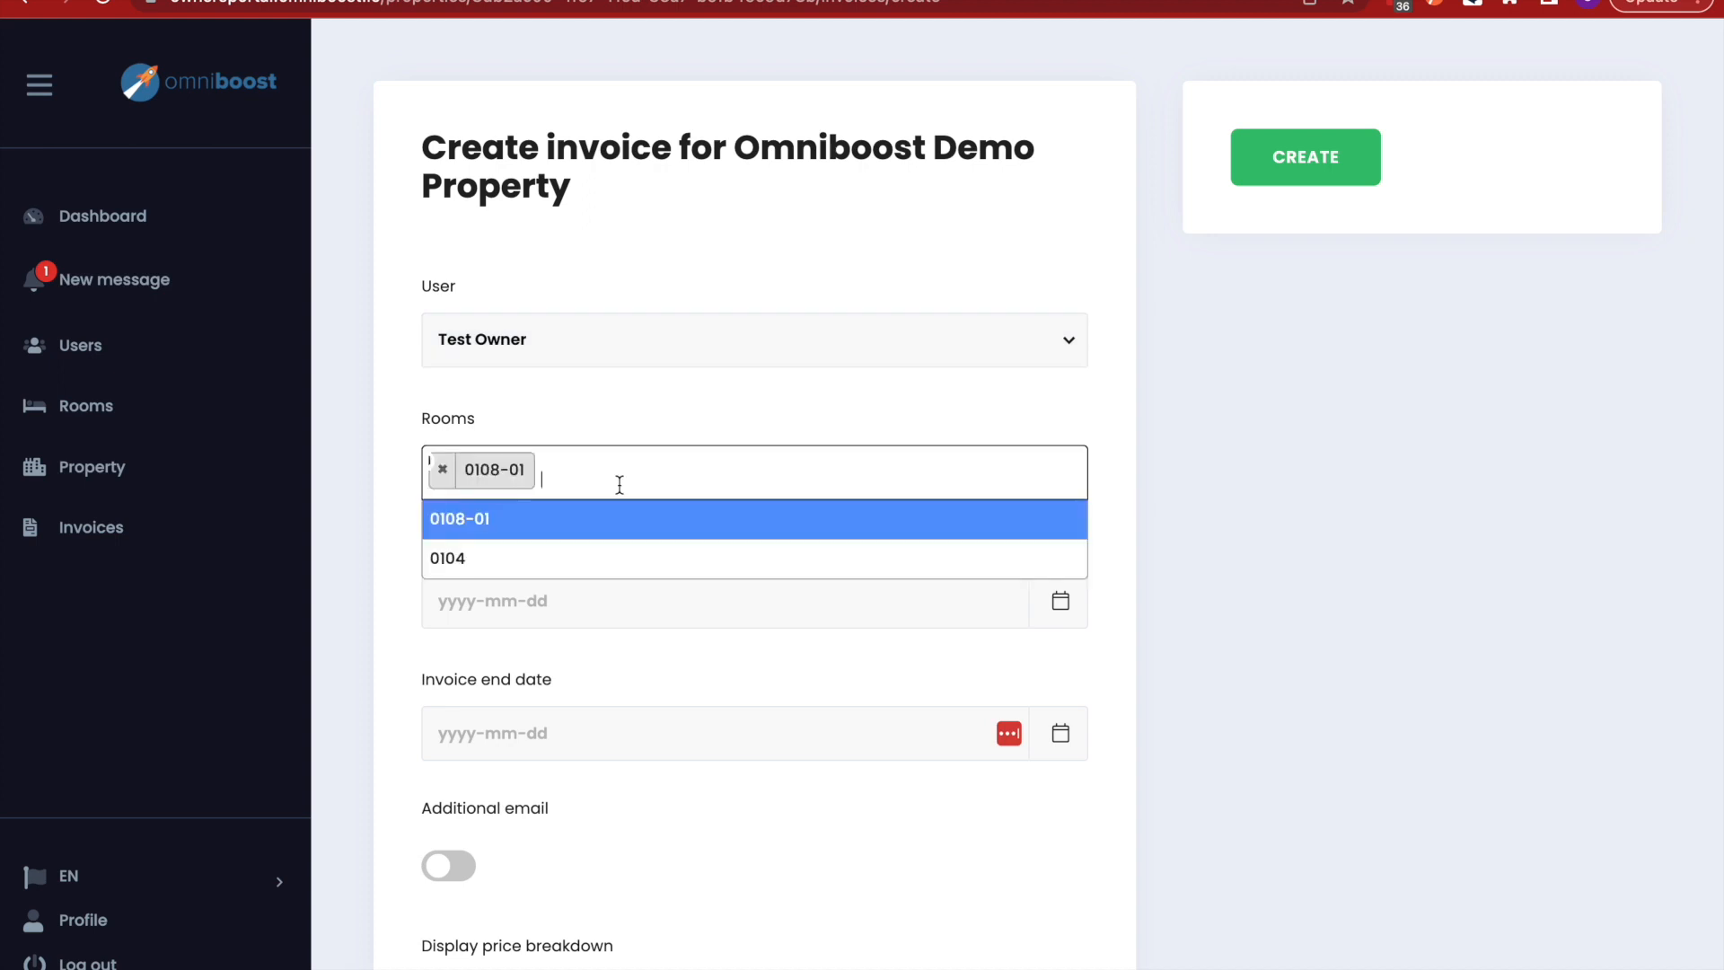
pyautogui.click(584, 562)
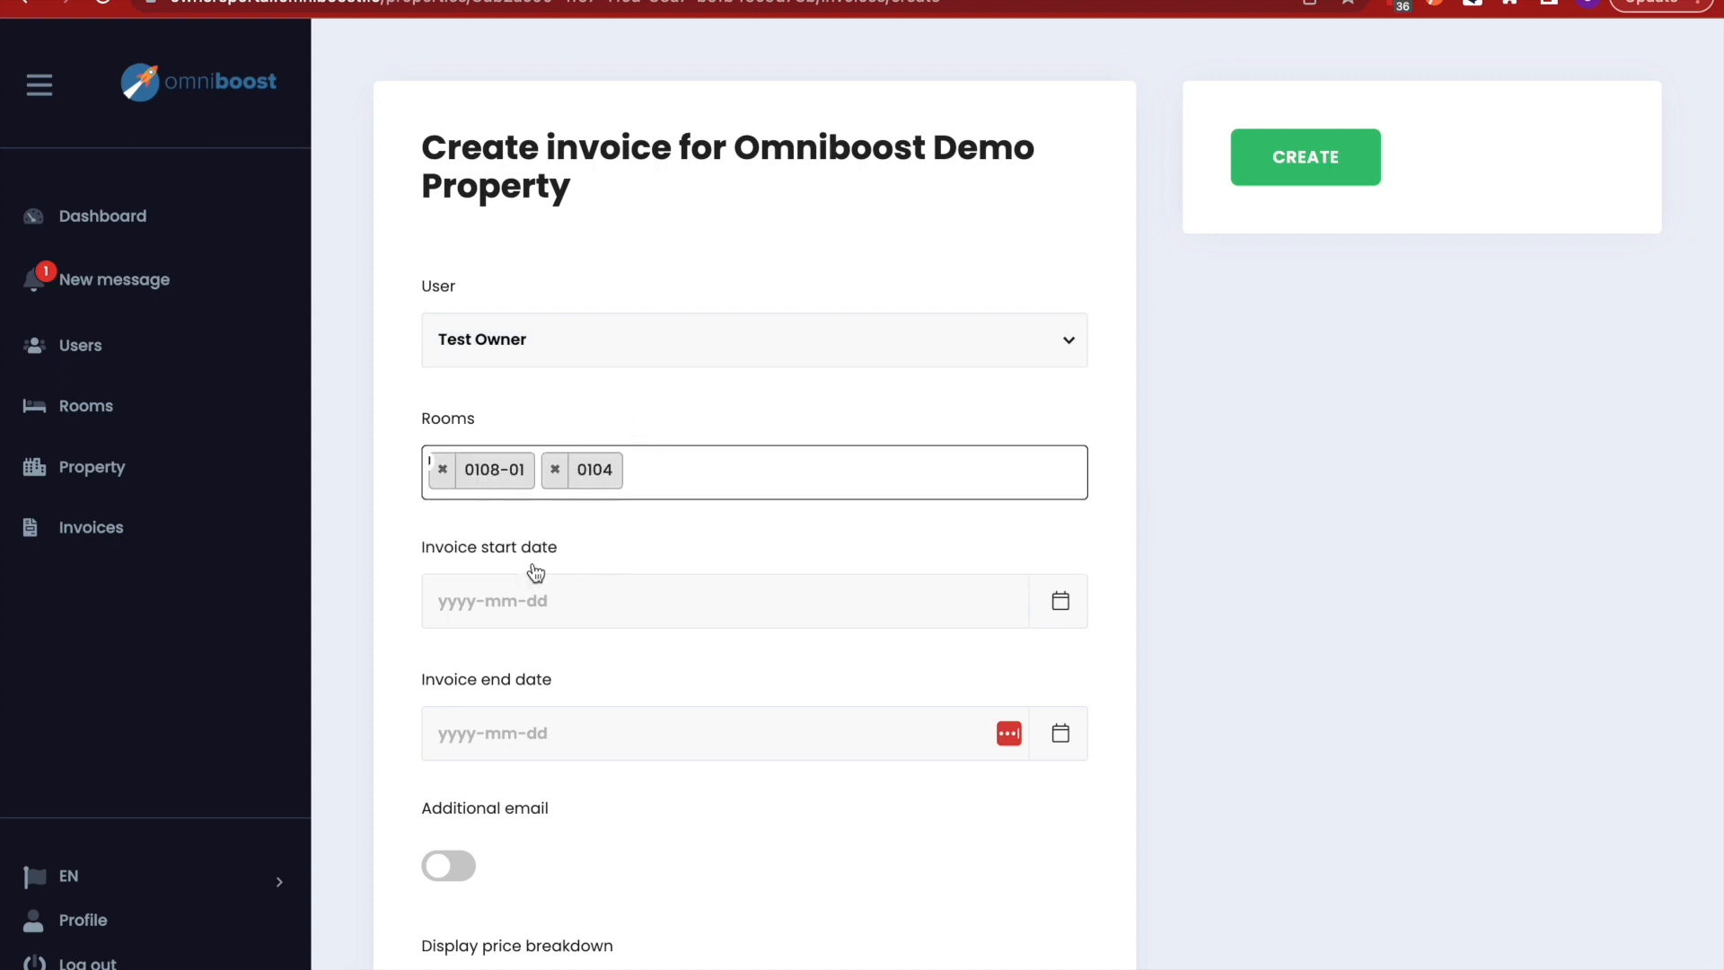
# - Set the invoice period from 2023-02-01 to 2023-02-16
pyautogui.scroll(-2, 538, 583)
pyautogui.click(882, 425)
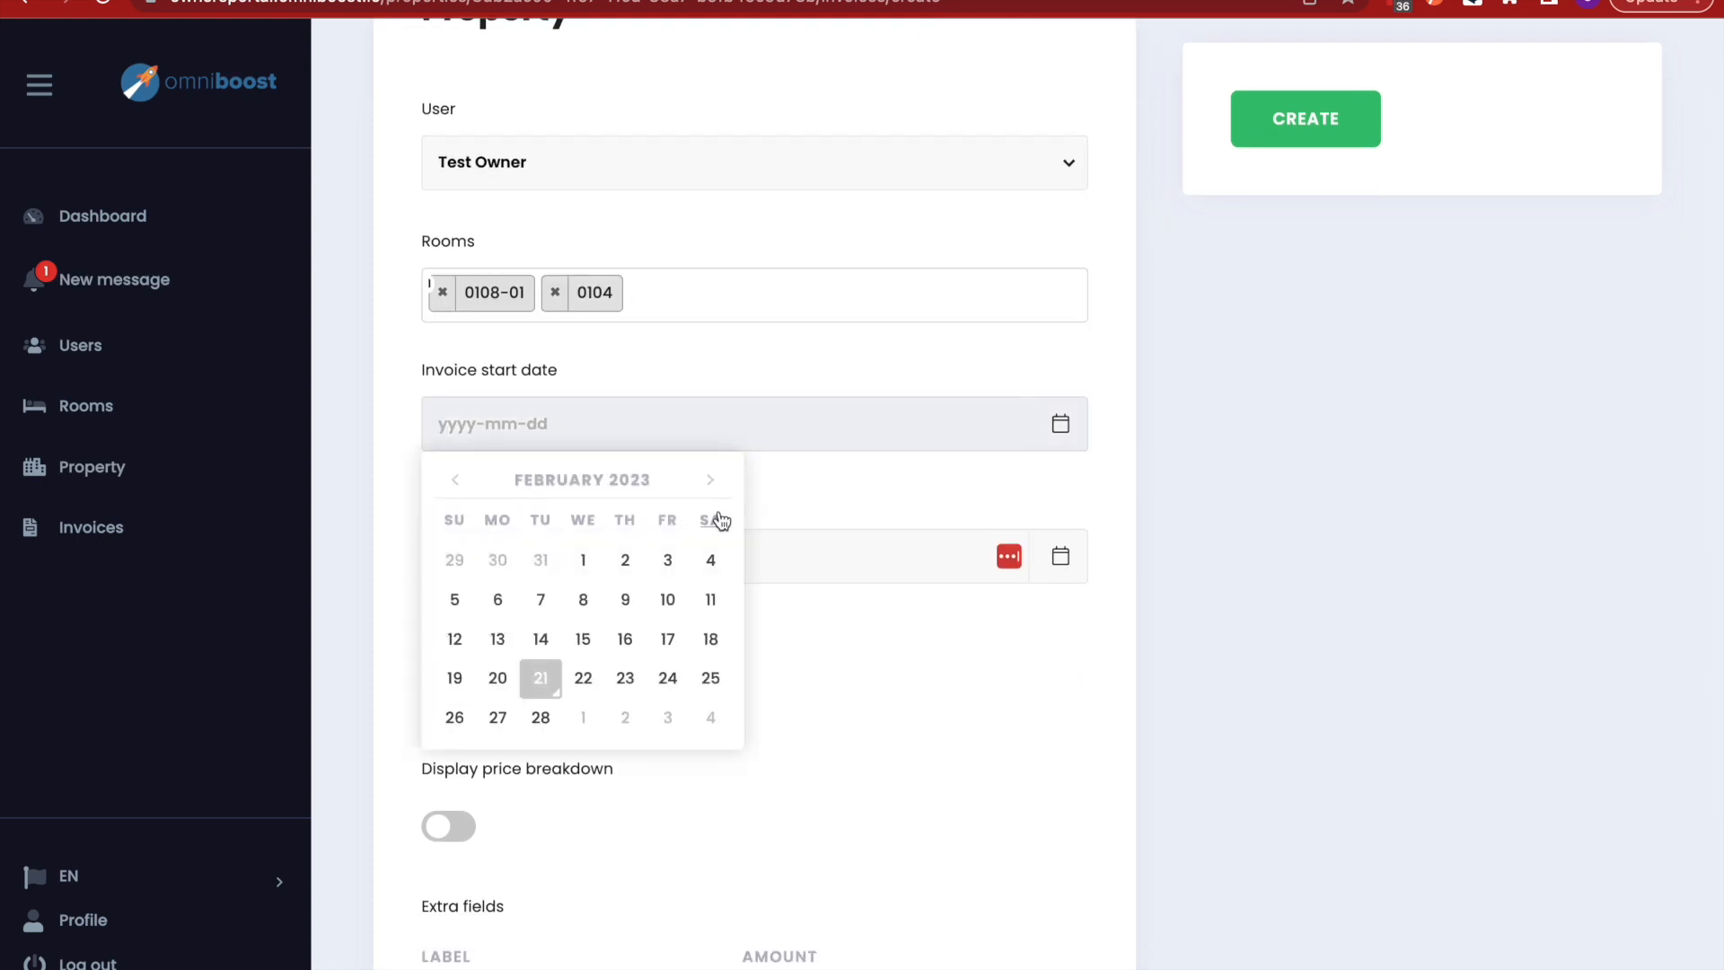
pyautogui.click(583, 560)
pyautogui.click(676, 551)
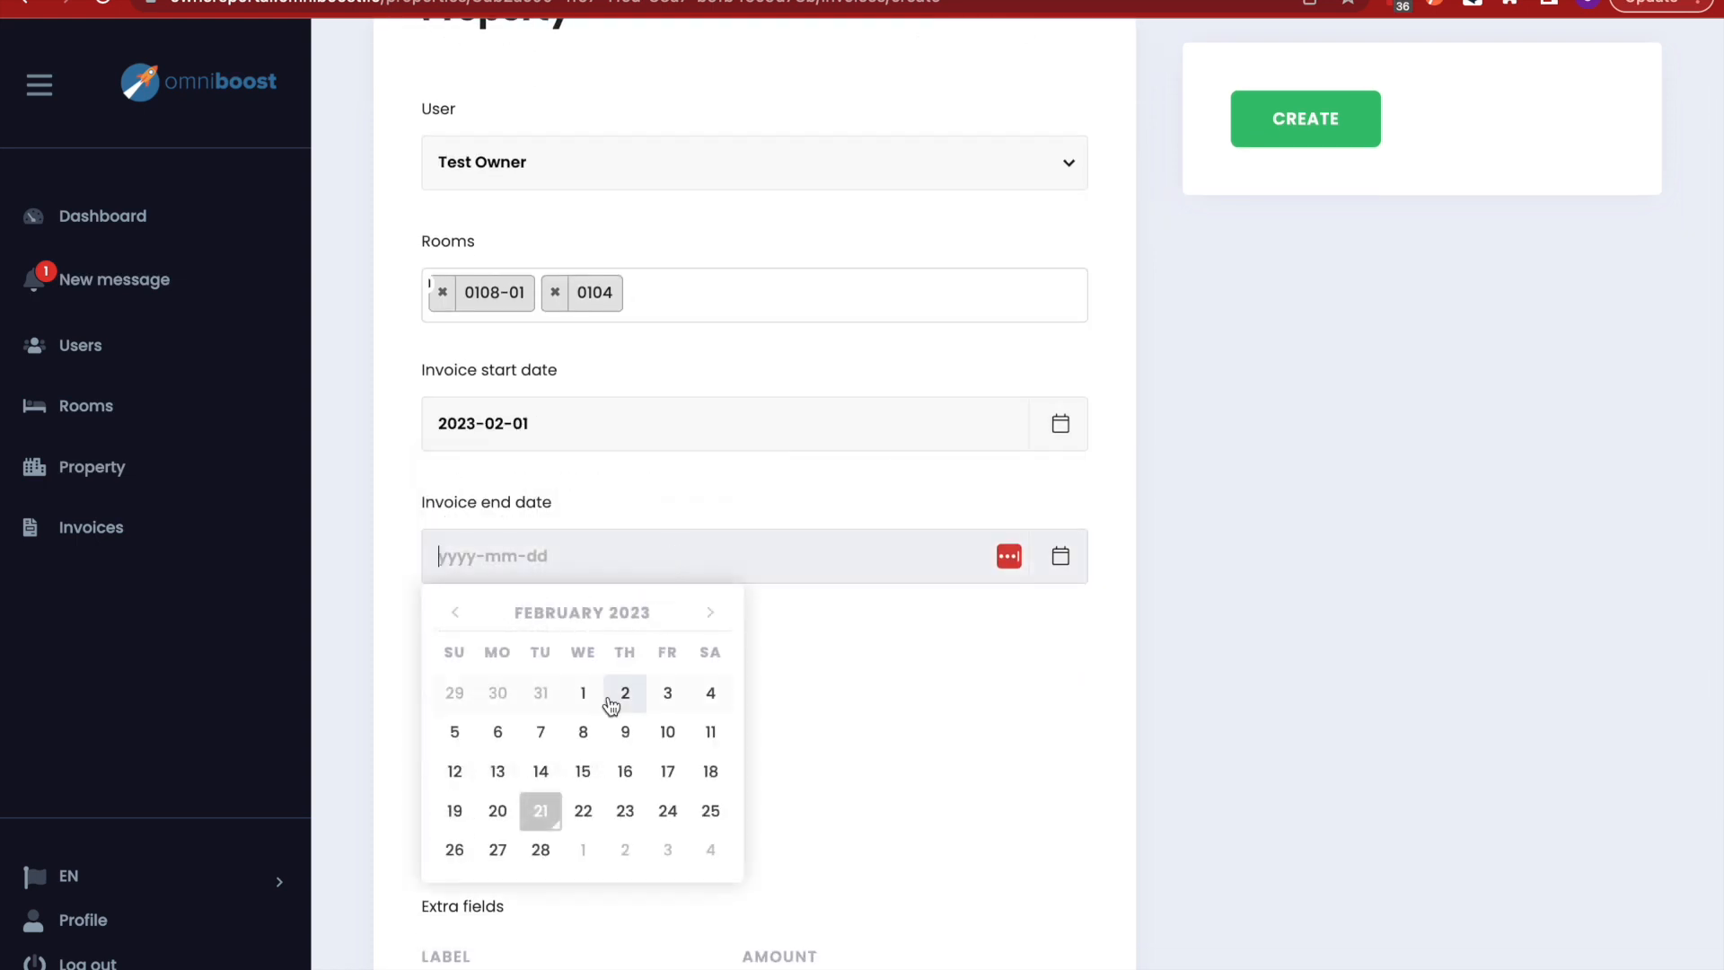
pyautogui.click(619, 770)
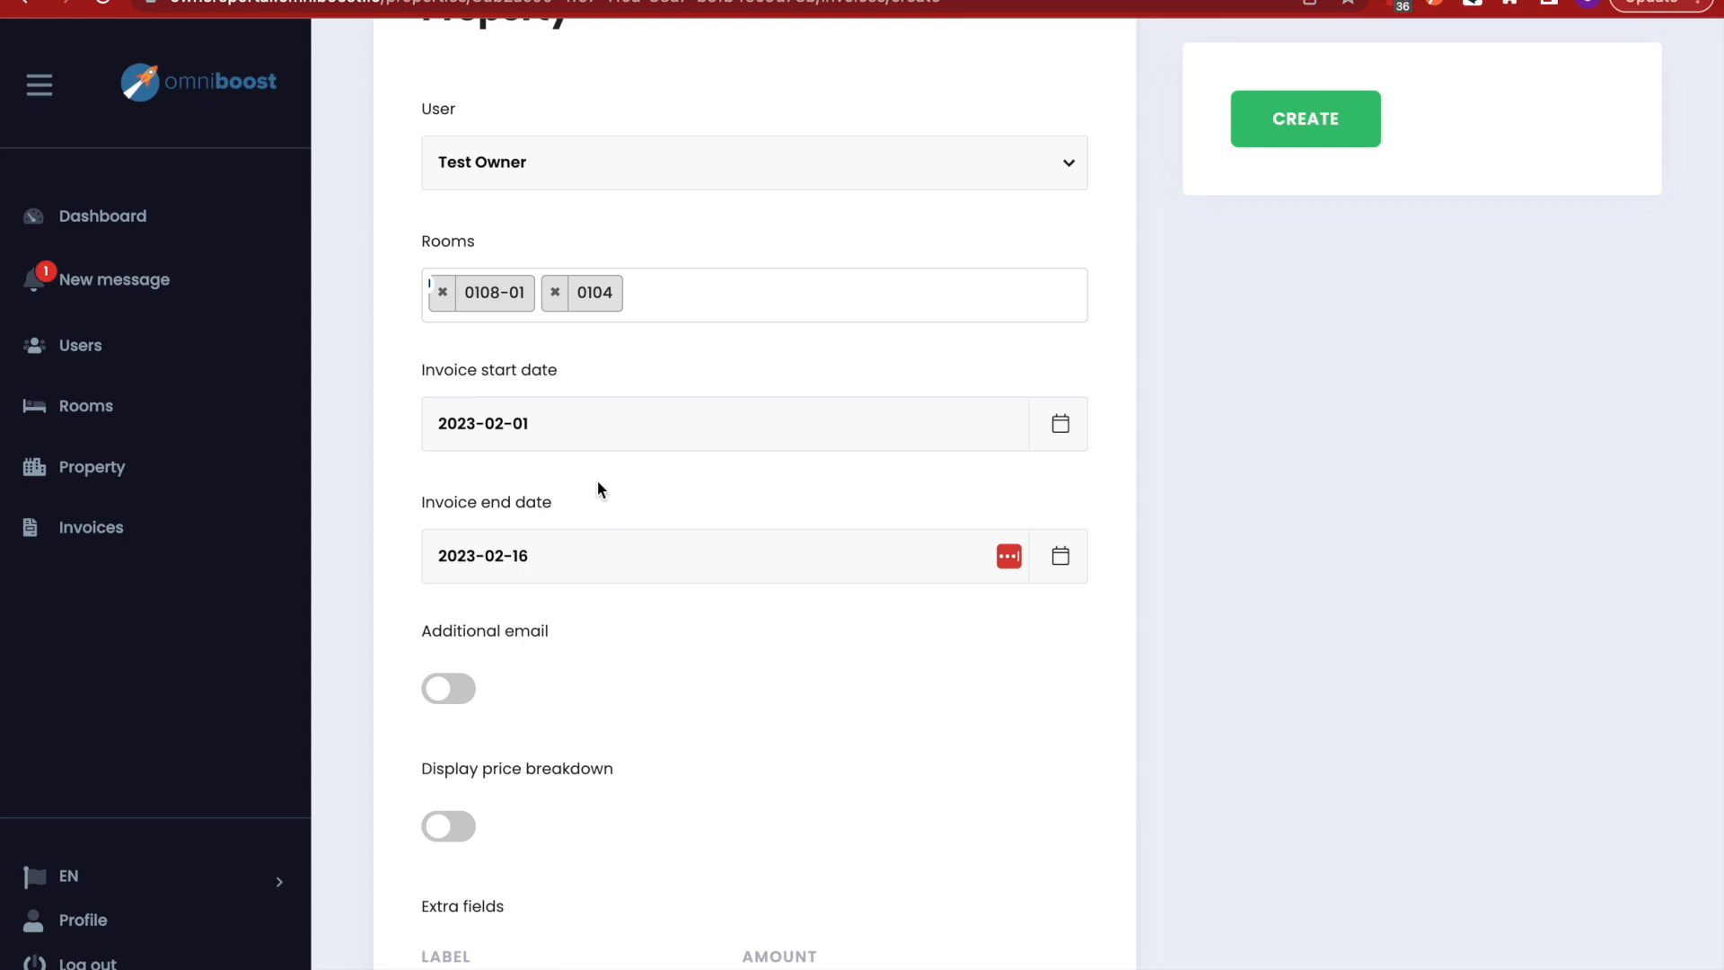
# - Switch on Additional email with no receiver, and leave Display price breakdown off
pyautogui.click(440, 696)
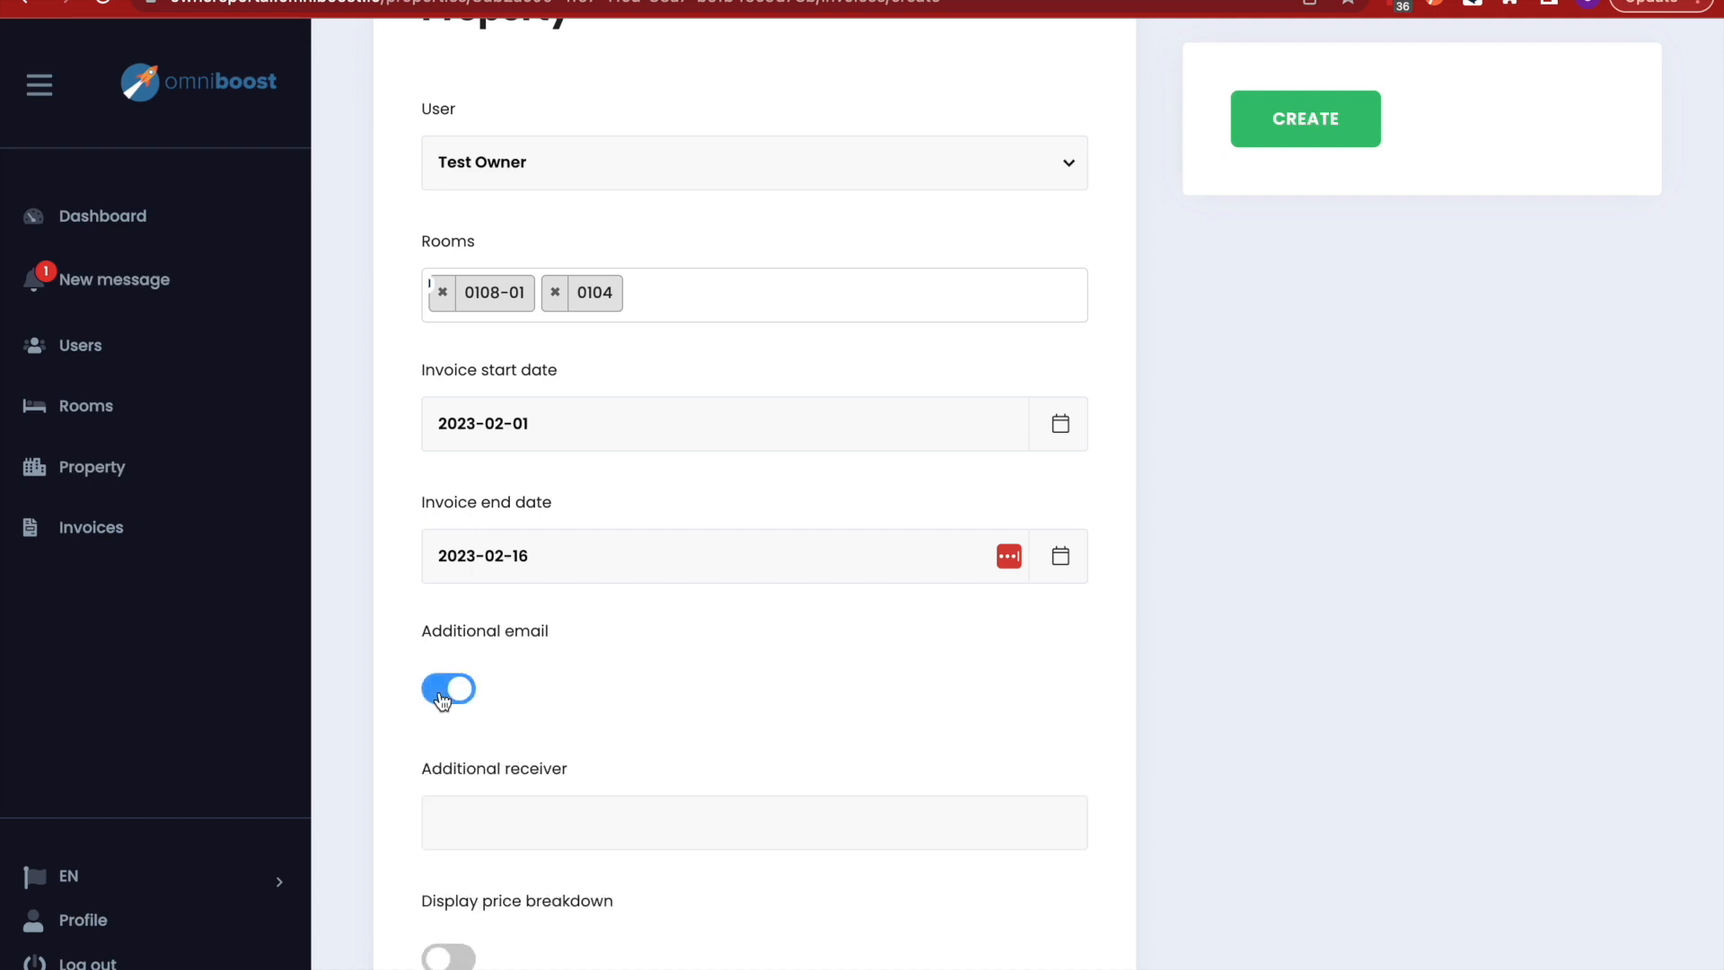
pyautogui.scroll(-1, 500, 823)
pyautogui.click(500, 823)
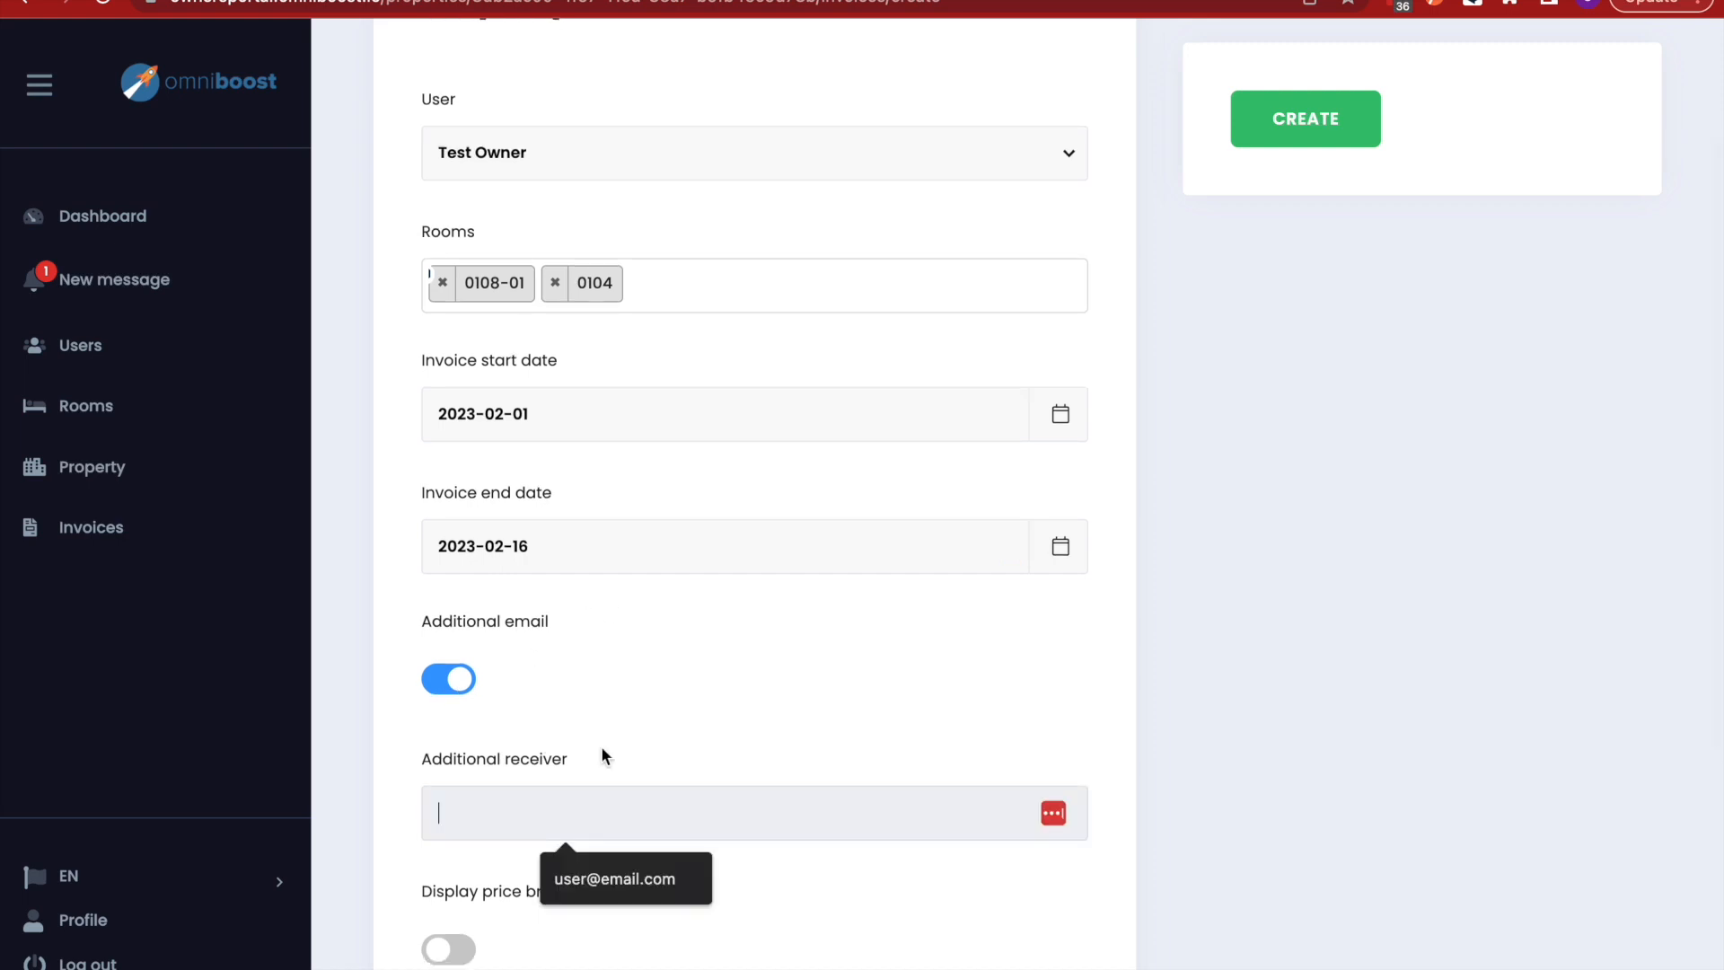
pyautogui.scroll(-3, 602, 754)
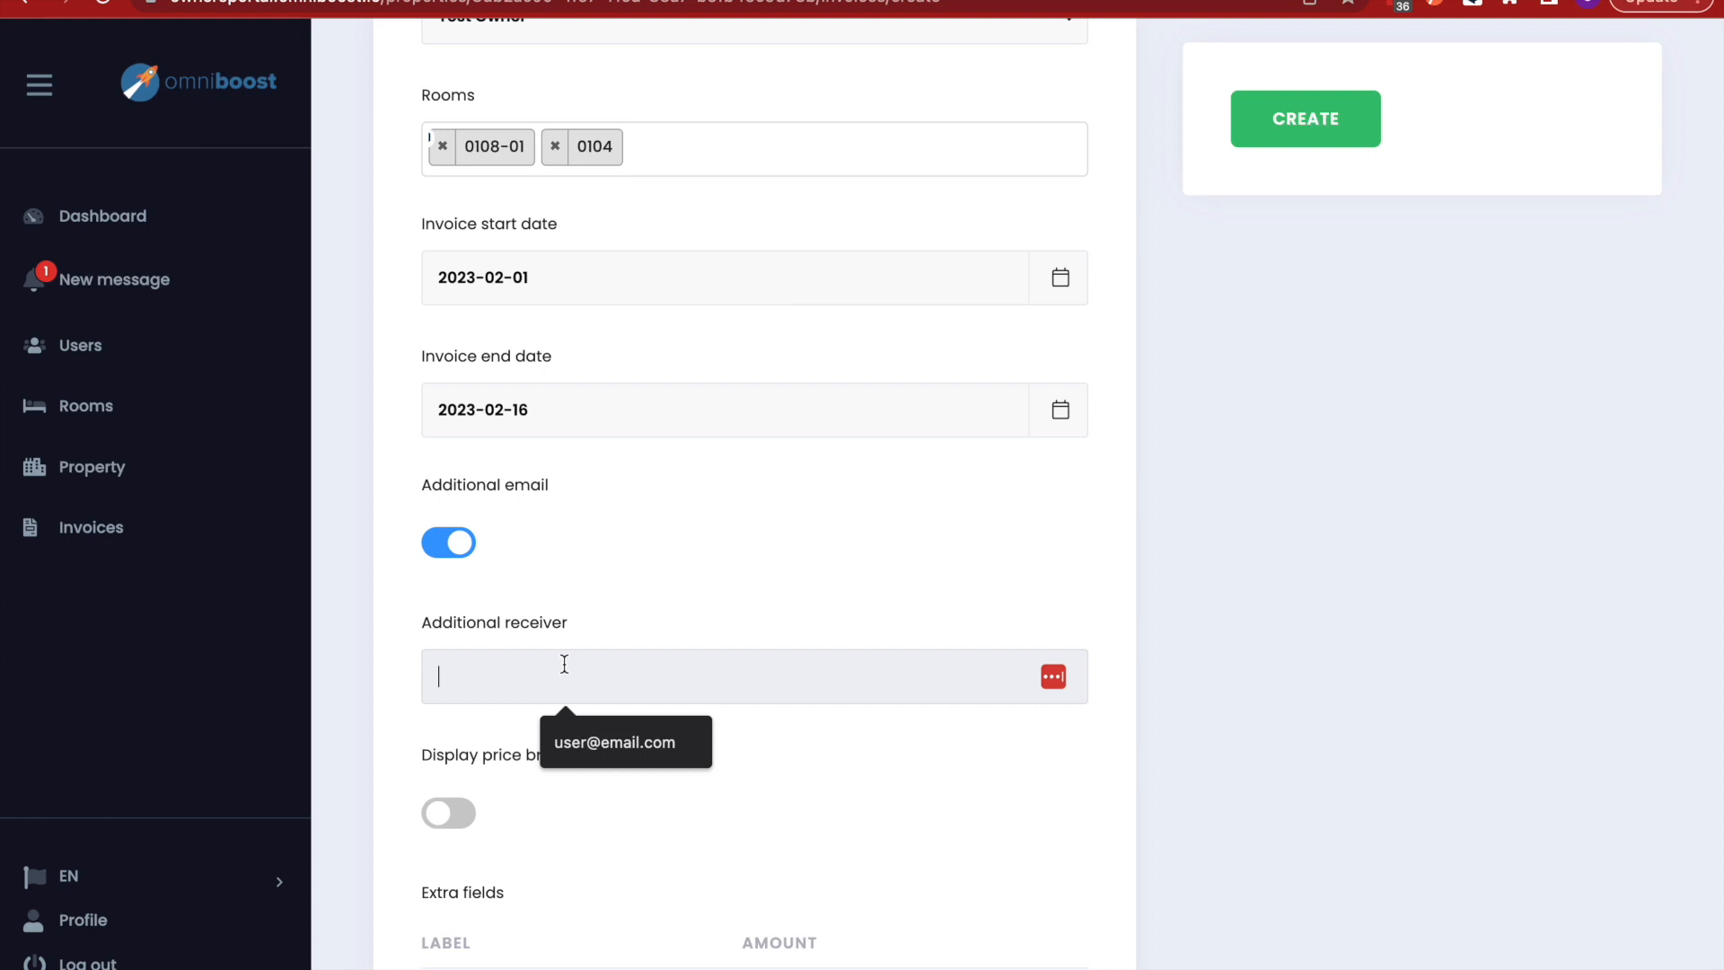
pyautogui.click(665, 602)
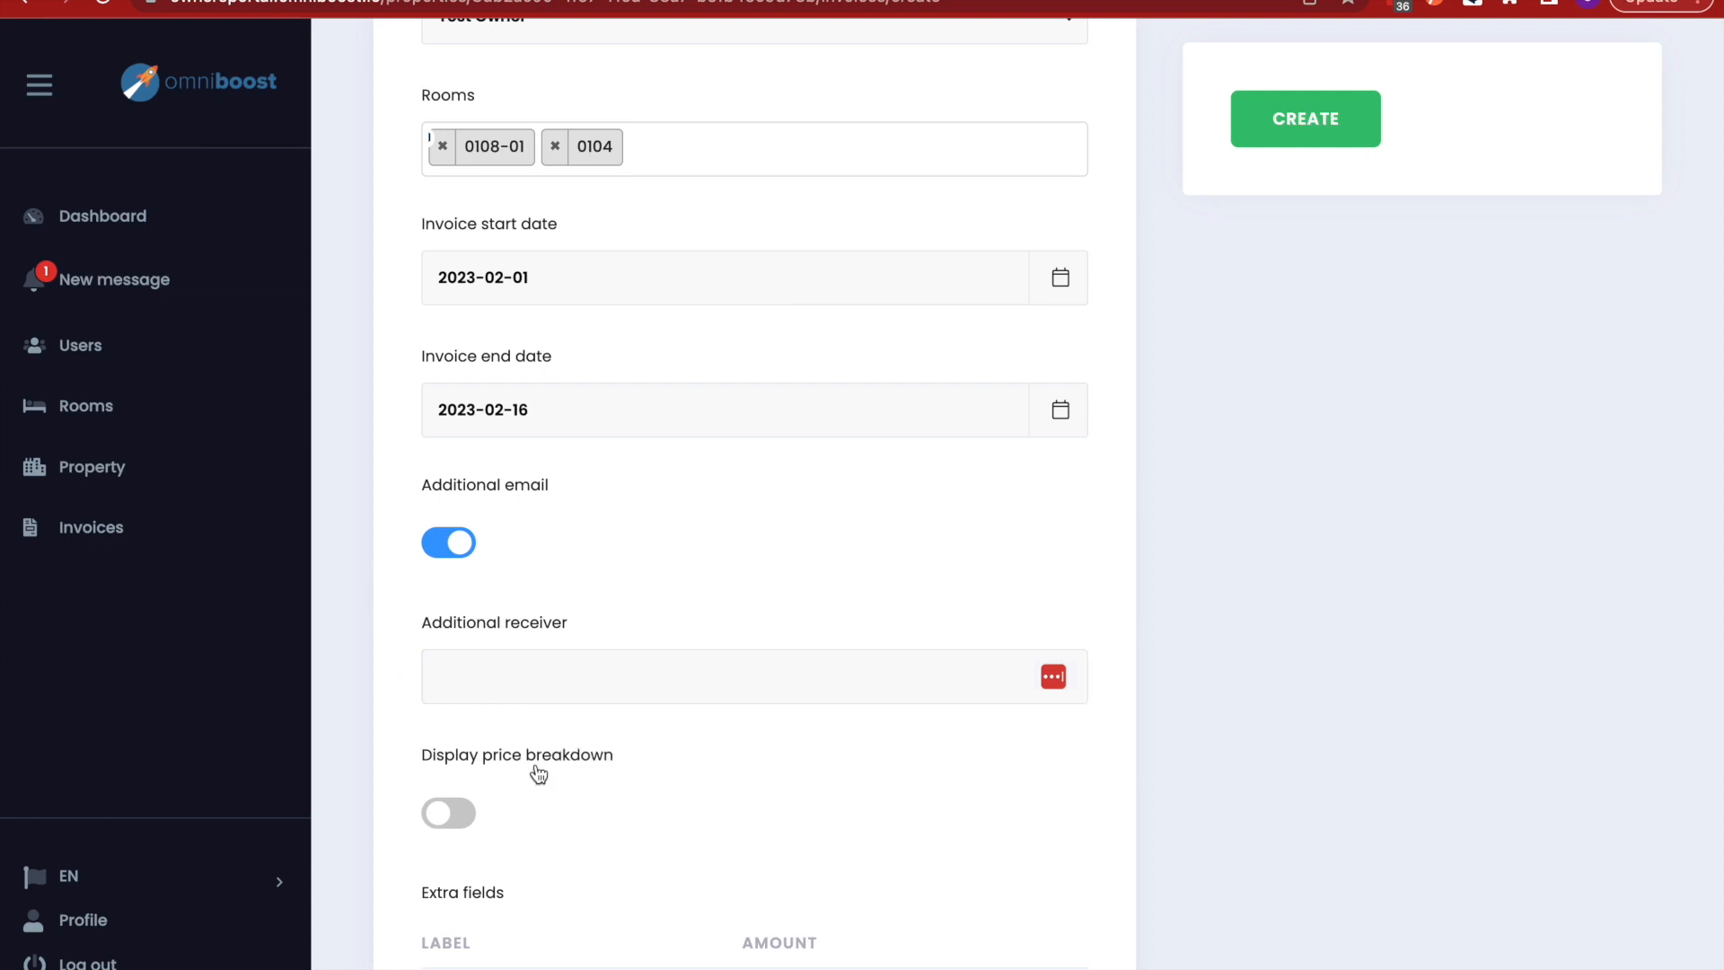
pyautogui.scroll(-3, 536, 769)
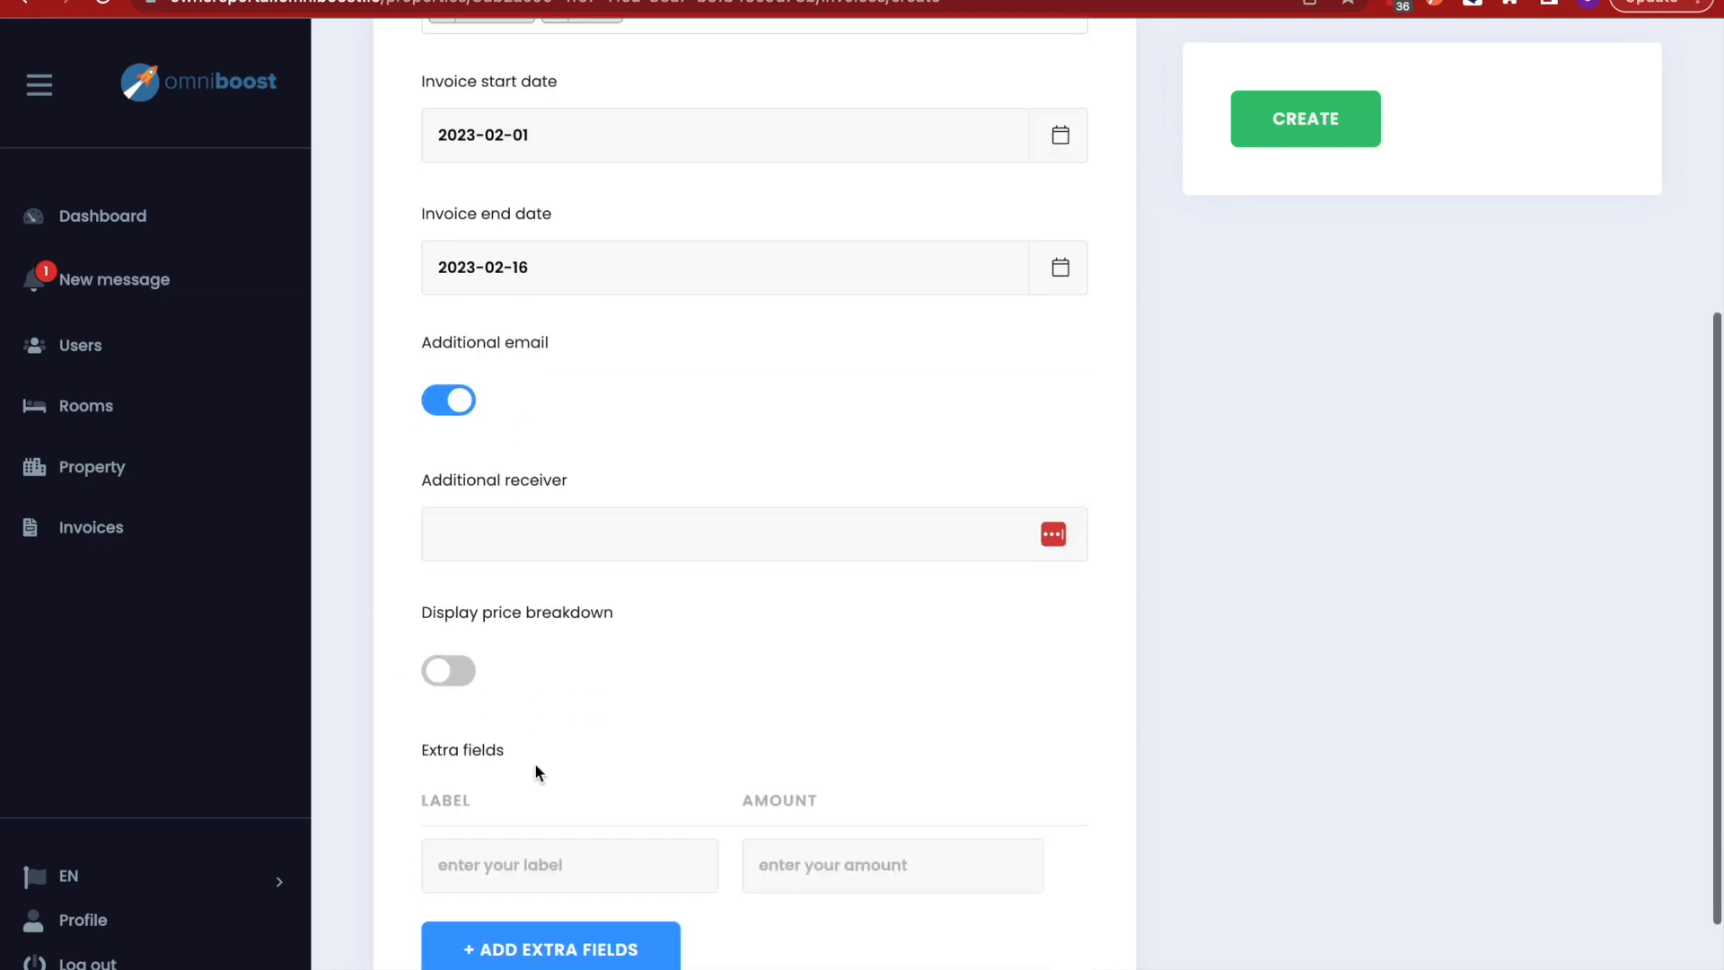
pyautogui.click(448, 675)
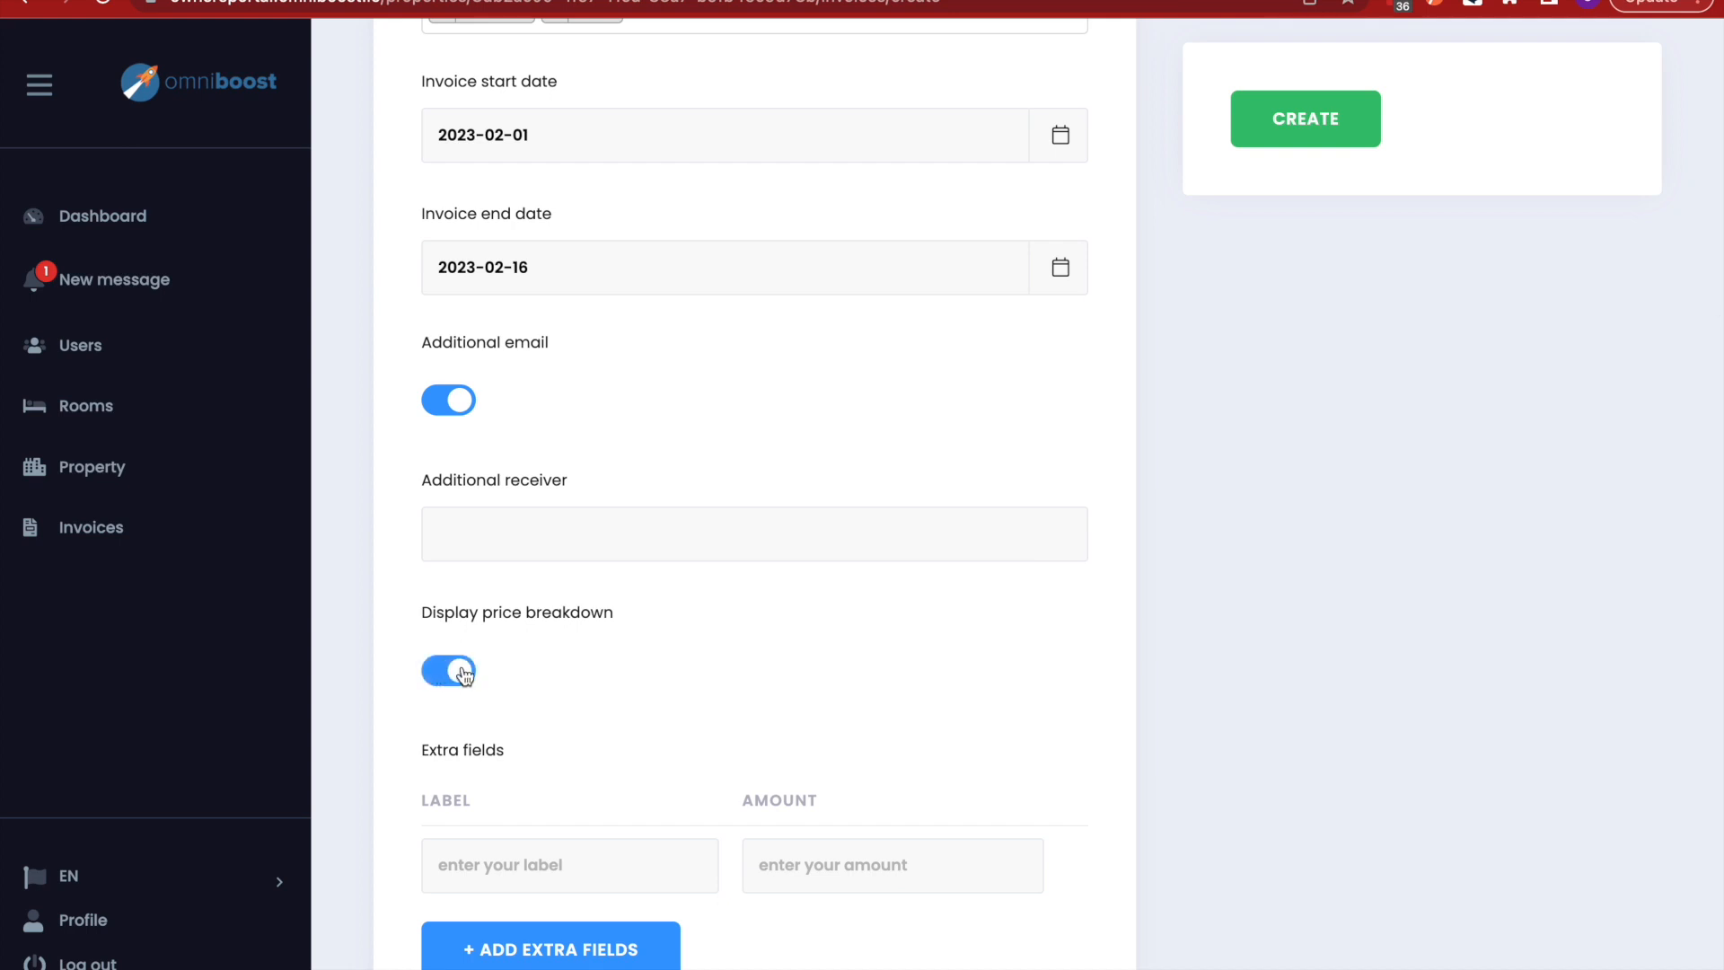
pyautogui.click(449, 675)
pyautogui.scroll(-2, 535, 680)
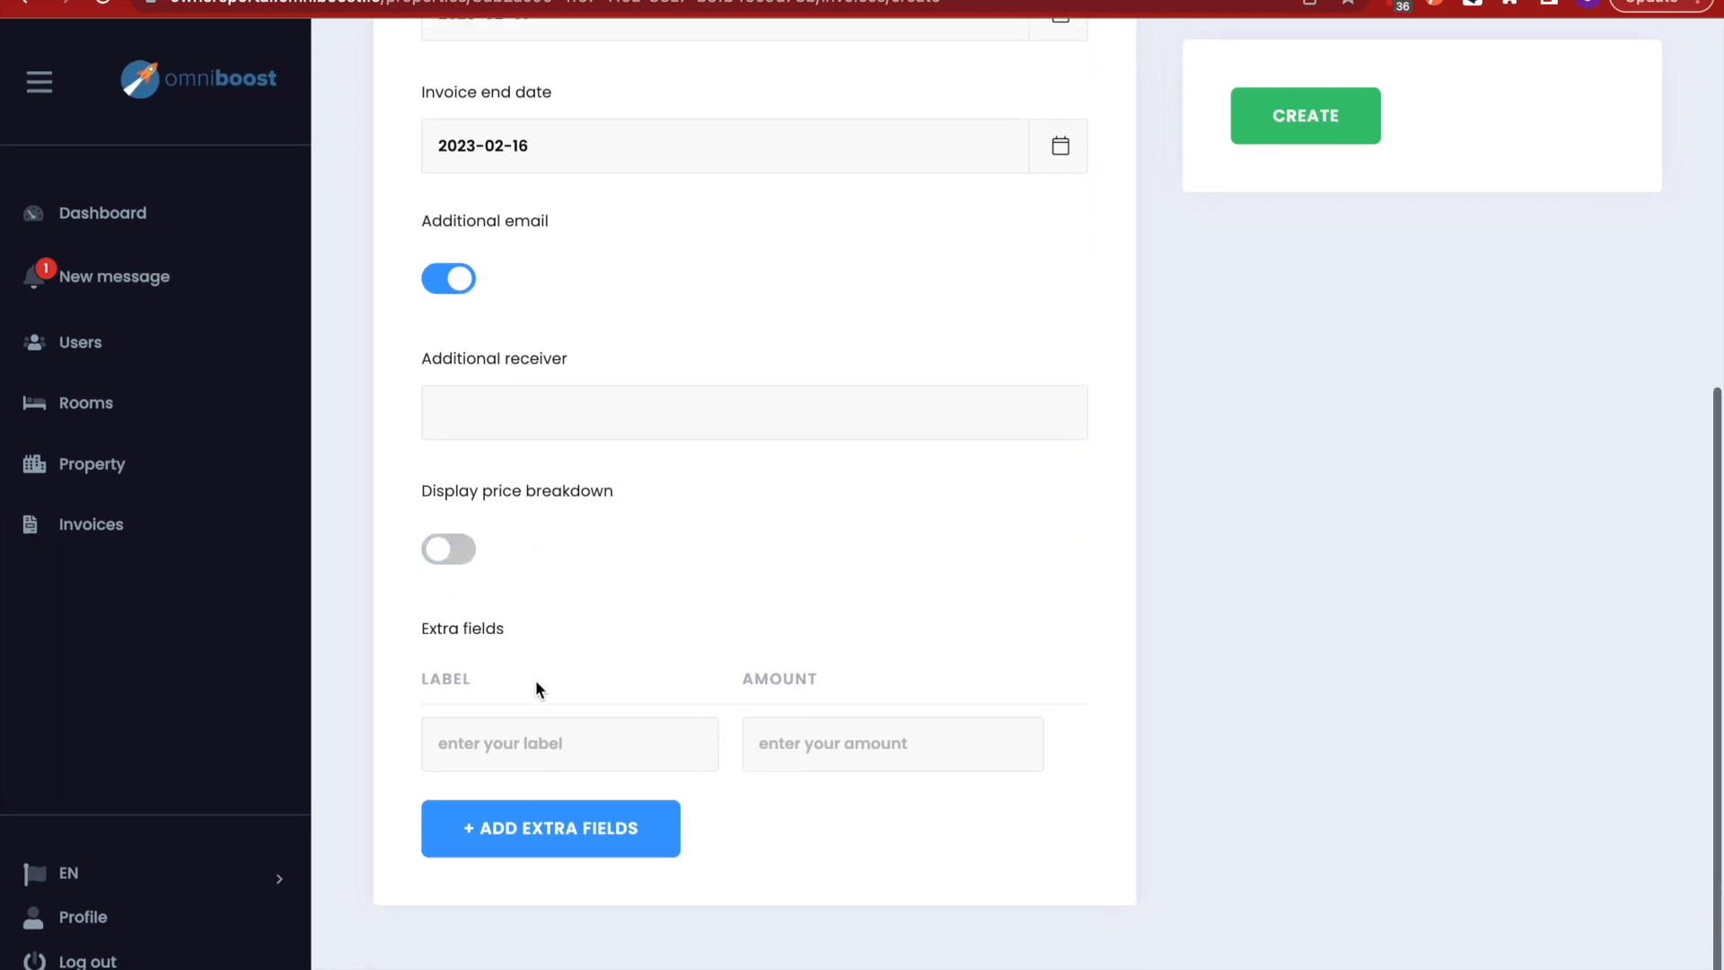
# - Add a Broken lamp extra field with amount -30
pyautogui.click(463, 754)
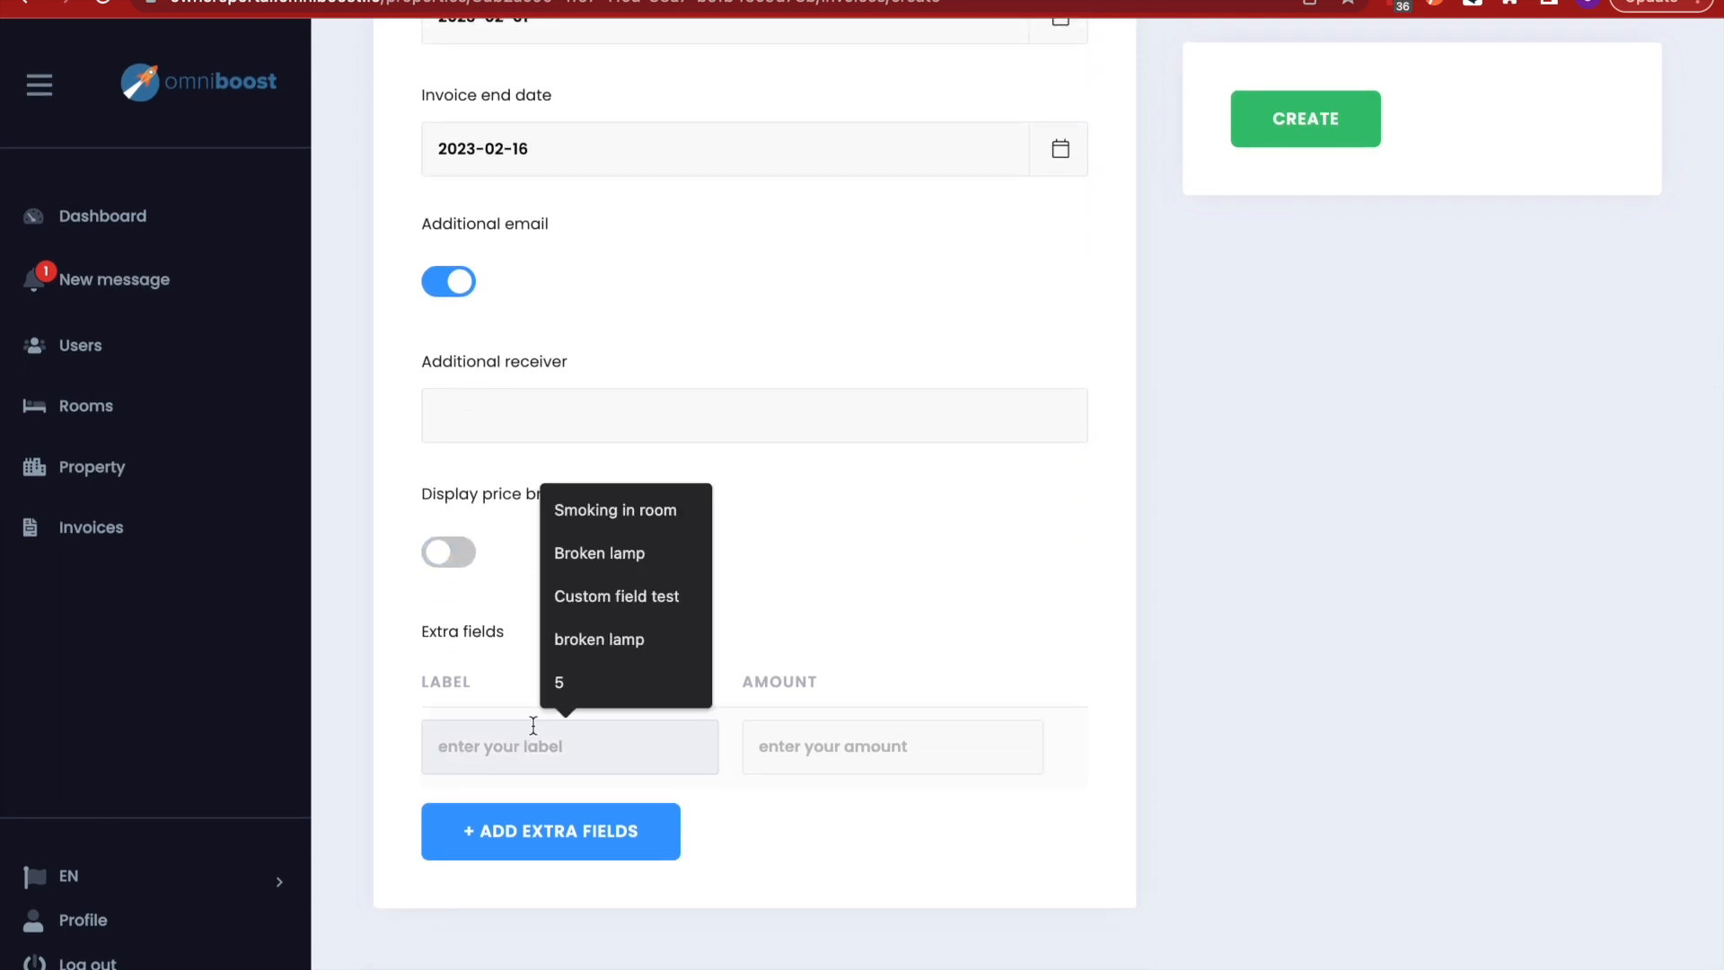
pyautogui.click(616, 550)
pyautogui.click(811, 734)
pyautogui.write('-30')
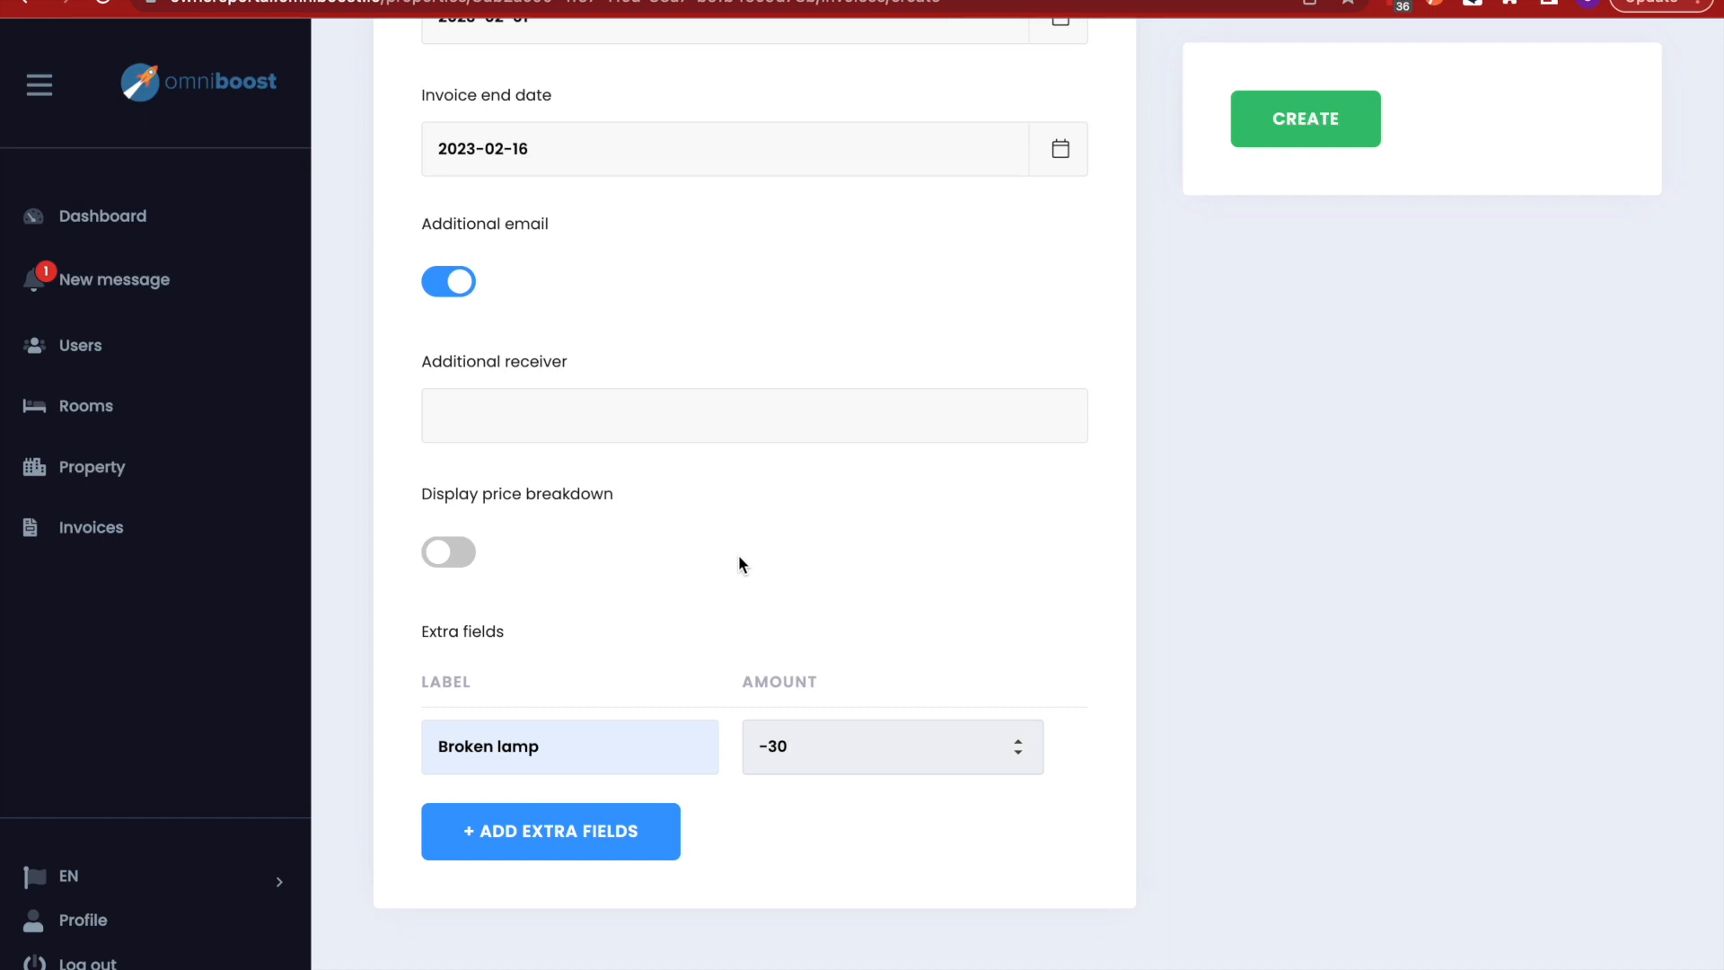
pyautogui.scroll(2, 738, 563)
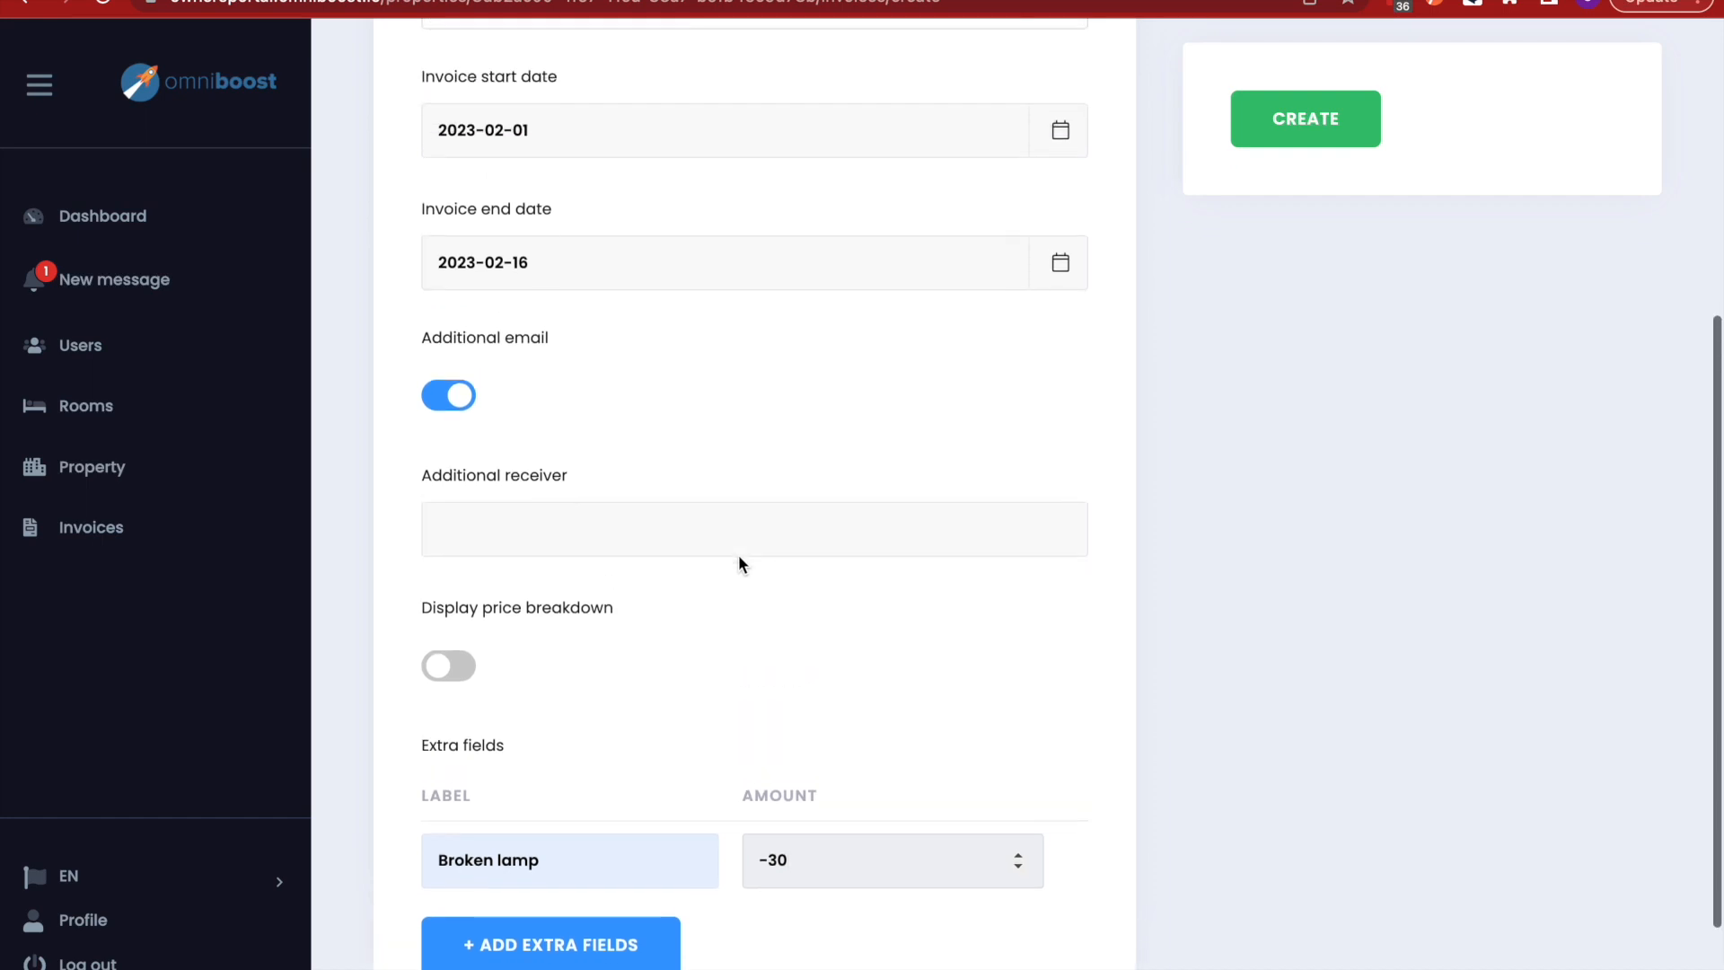
pyautogui.scroll(5, 739, 562)
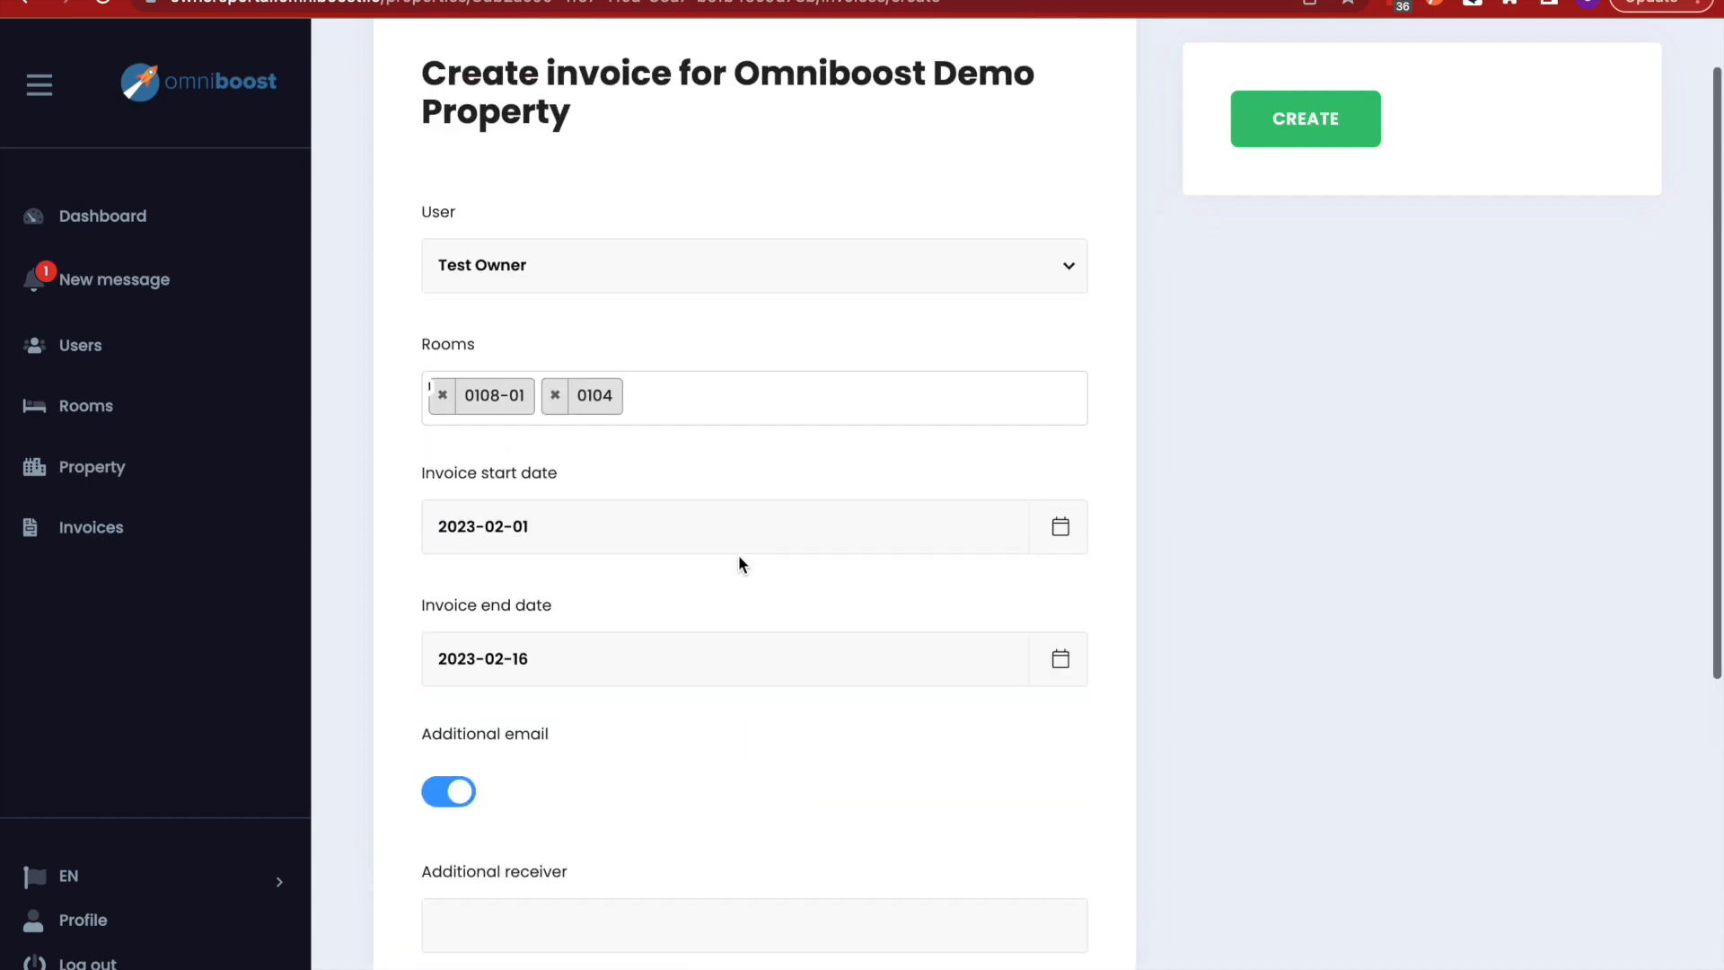
# - Return to the invoices list and open the preview of draft invoice 109
pyautogui.click(25, 4)
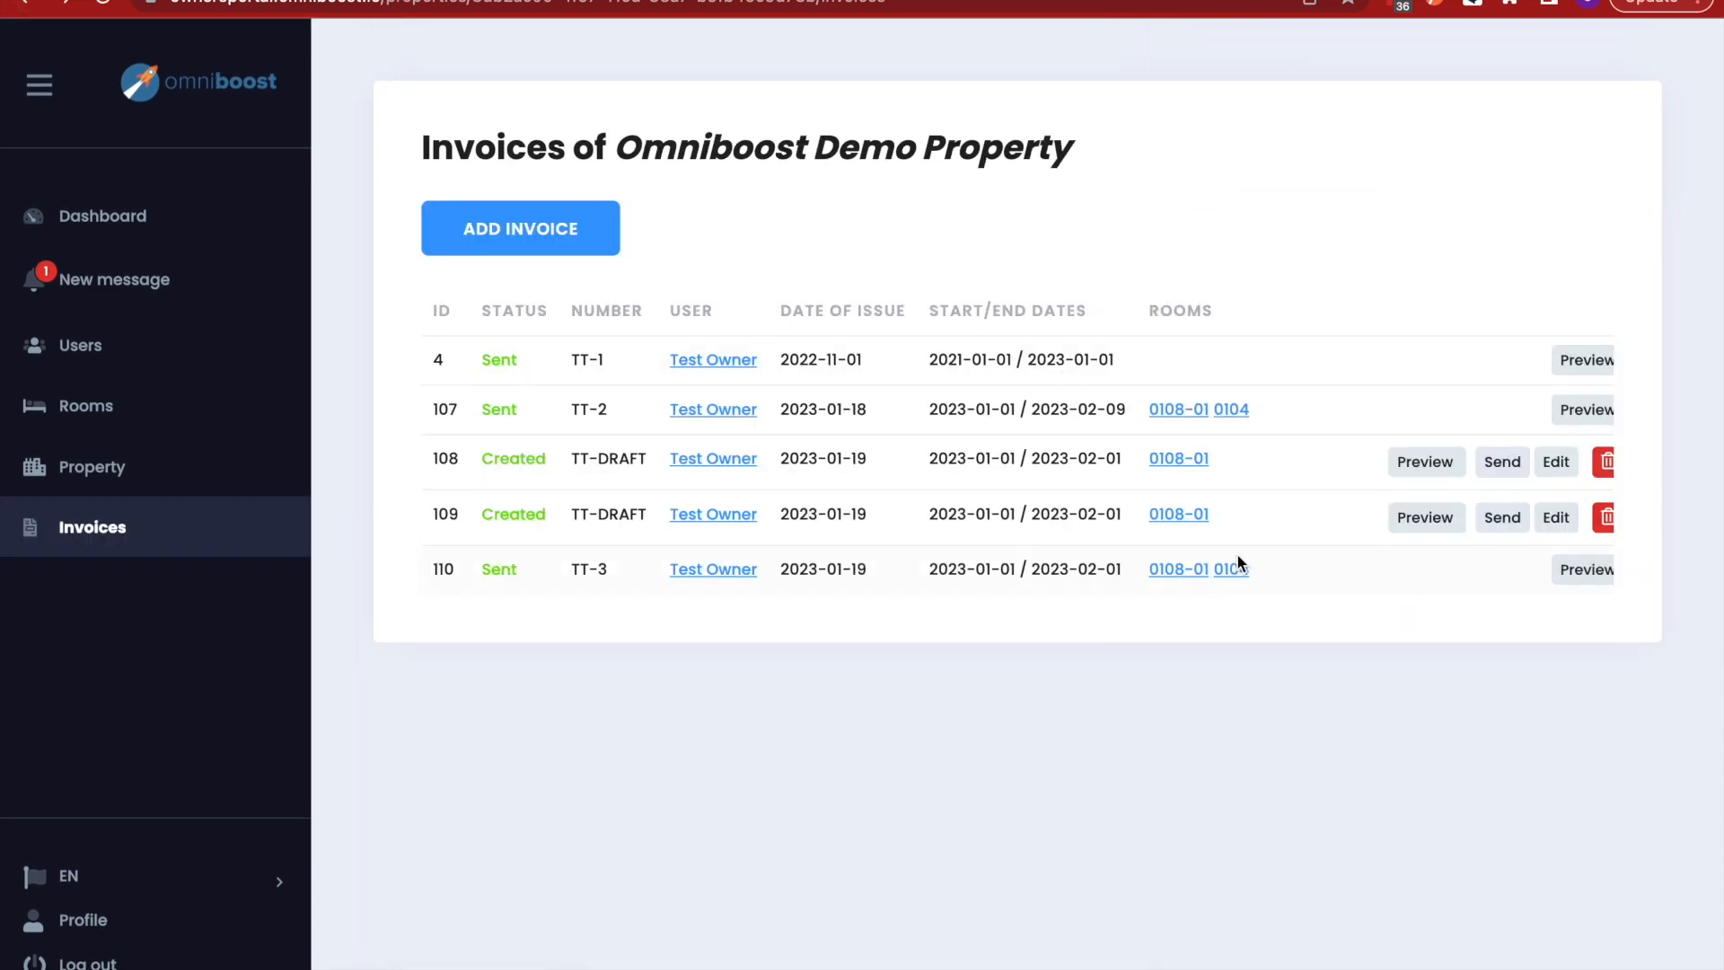
pyautogui.hscroll(2, 1304, 528)
pyautogui.hscroll(-2, 1304, 527)
pyautogui.click(1426, 521)
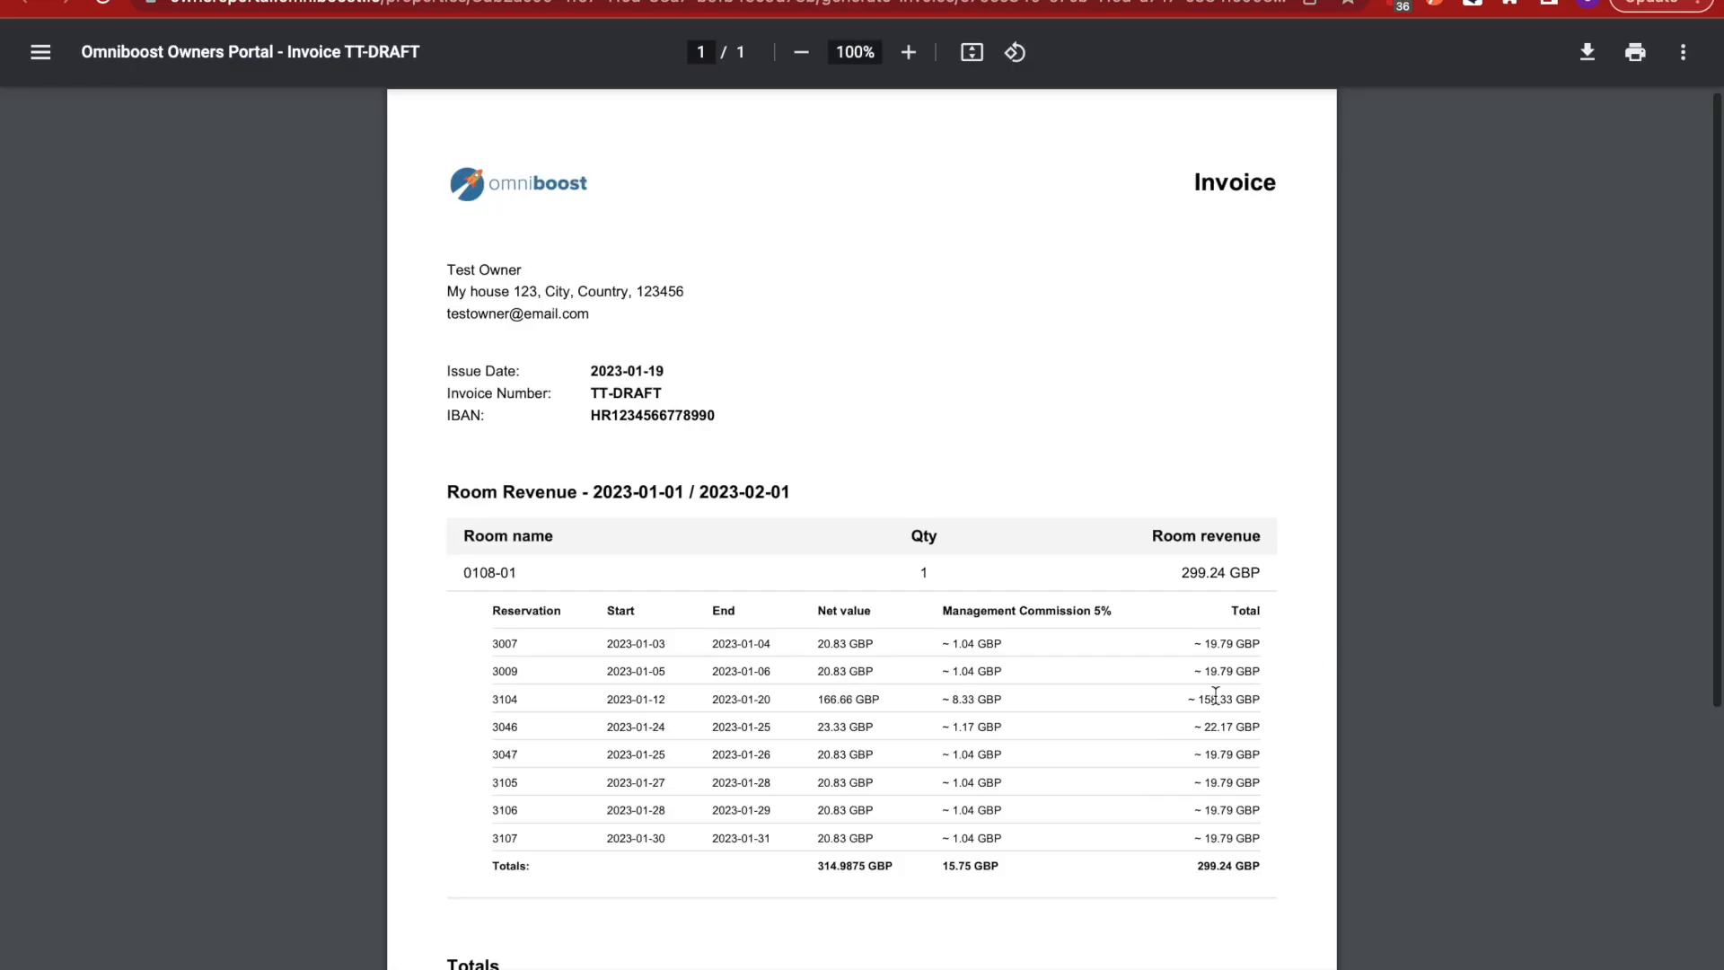
pyautogui.scroll(-1, 1215, 695)
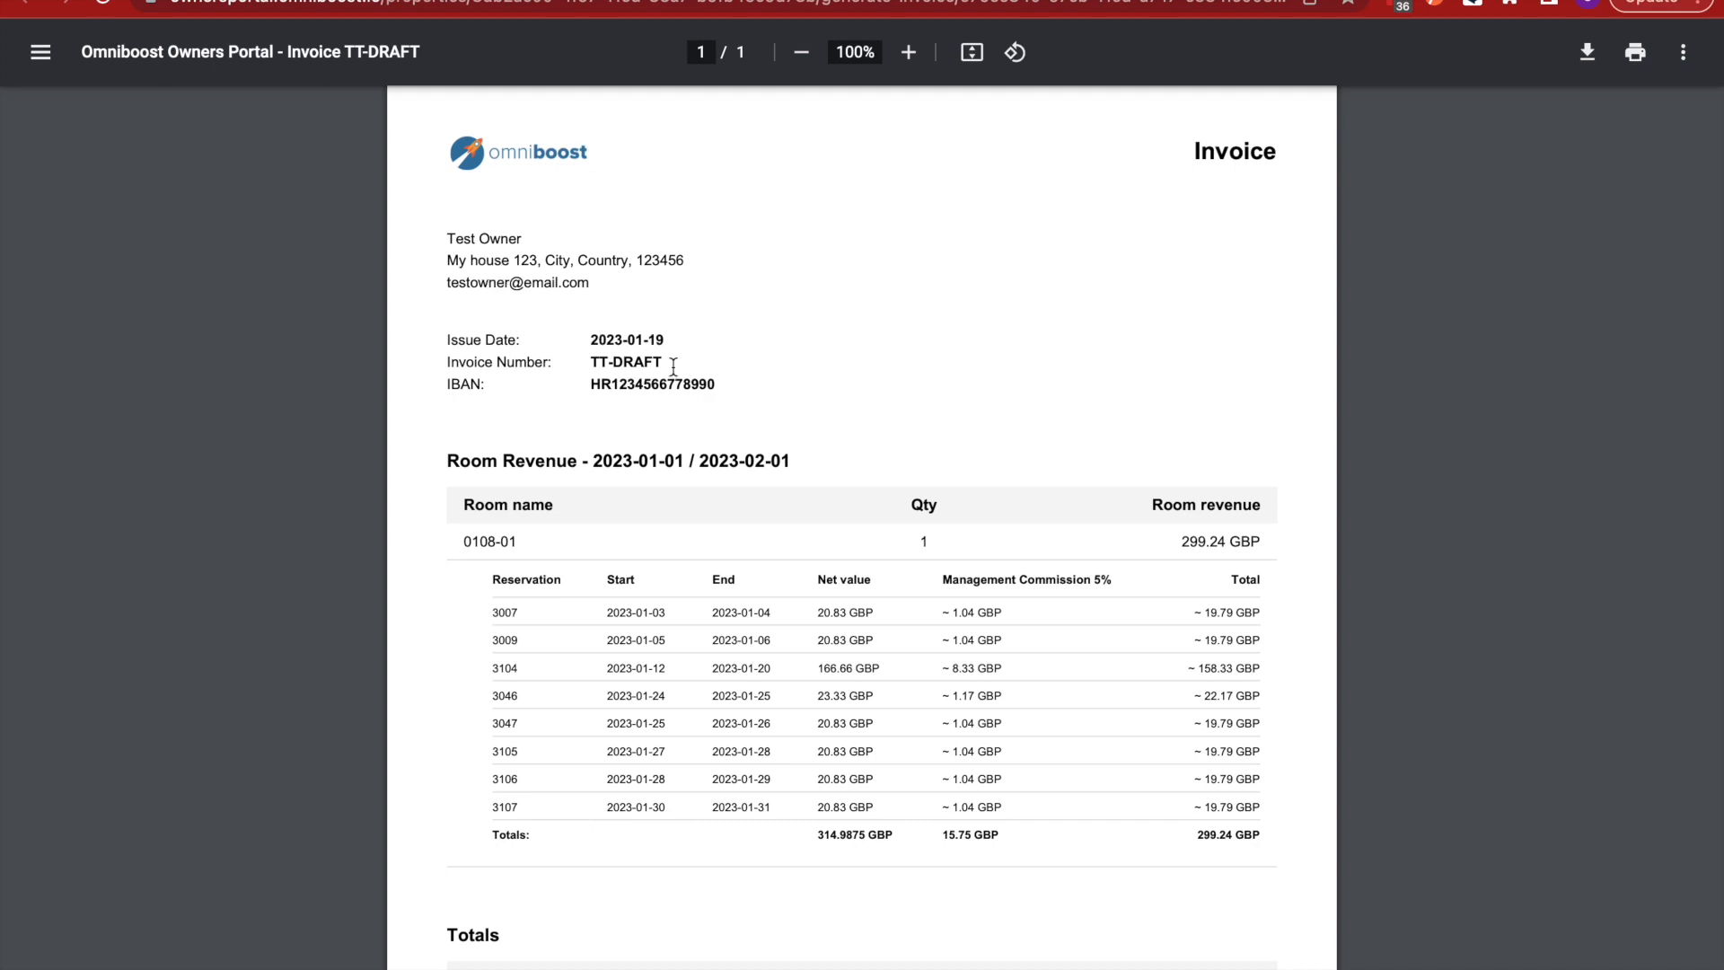
# - Read through the TT-DRAFT PDF, highlighting its number and footer, down to the 299,24 GBP total
pyautogui.moveTo(673, 367); pyautogui.dragTo(578, 366)
pyautogui.scroll(-1, 656, 388)
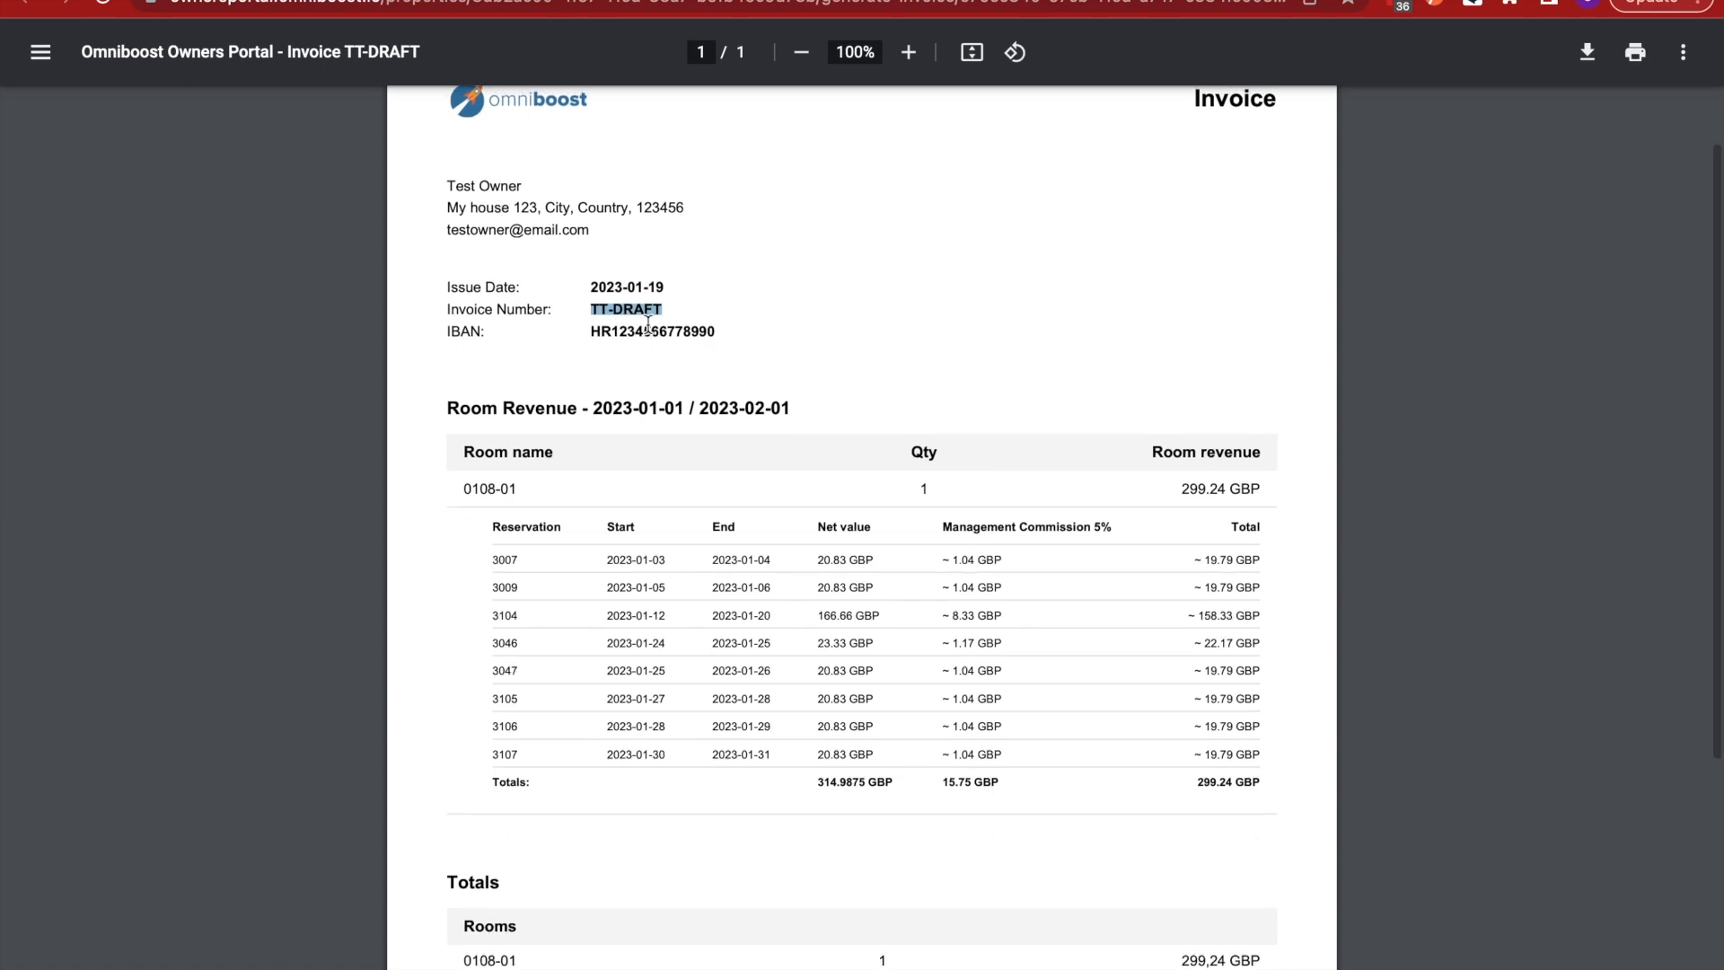
pyautogui.scroll(-4, 671, 784)
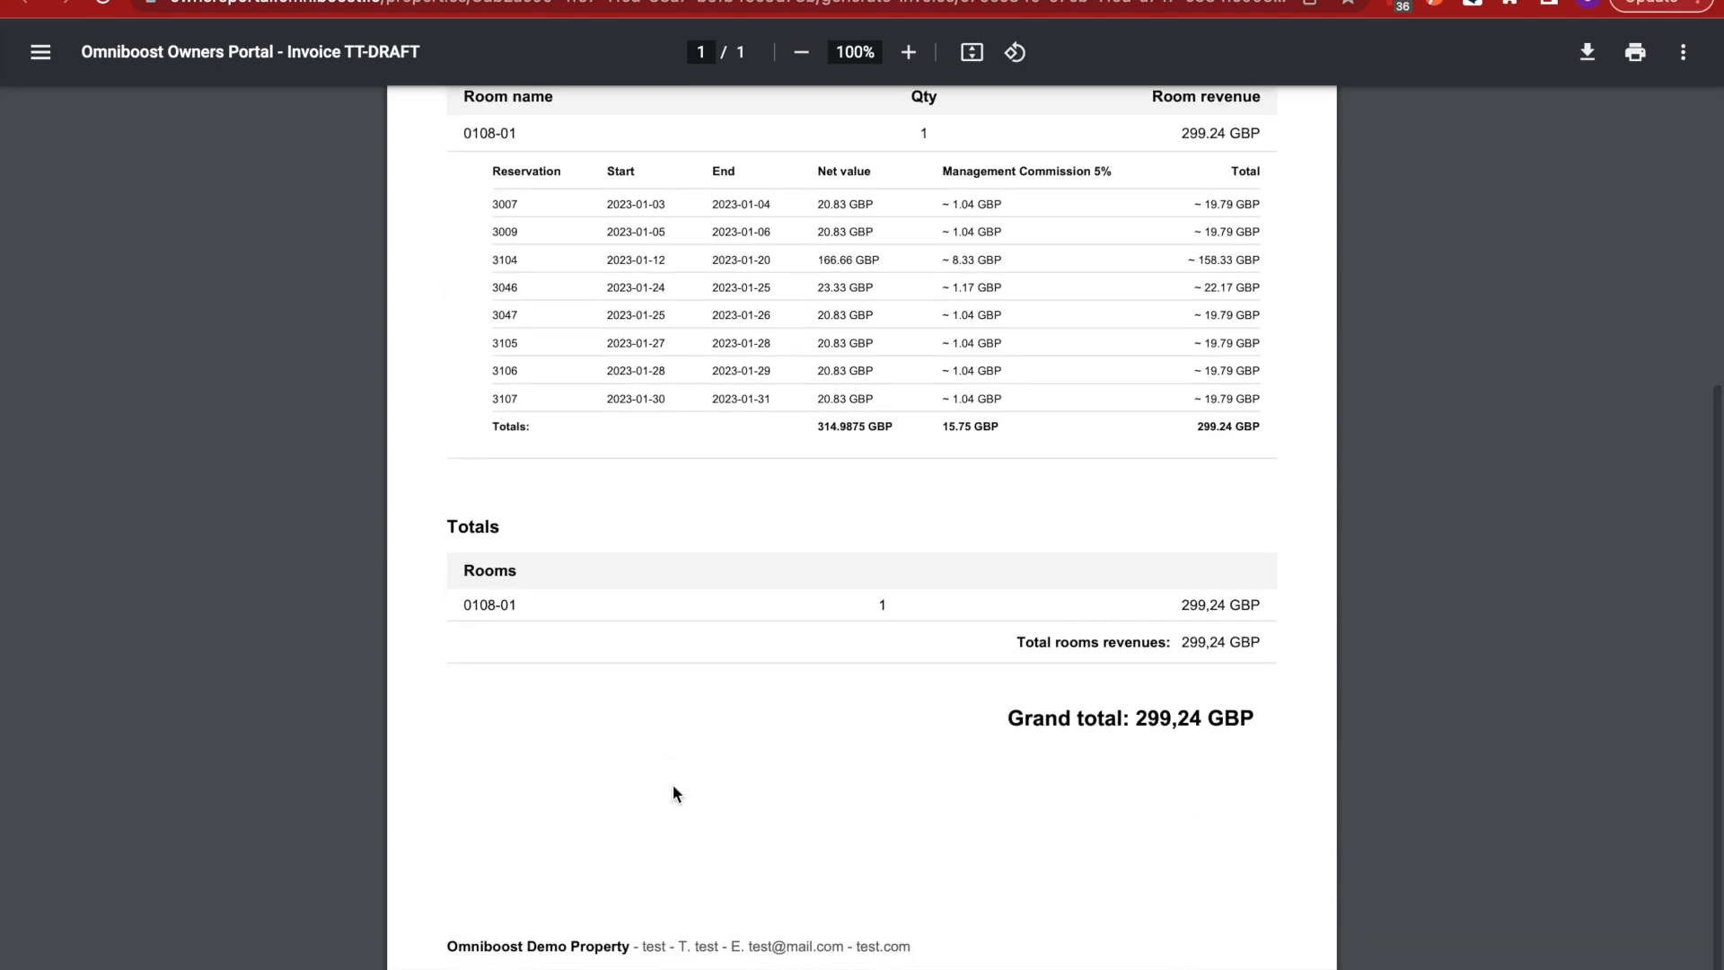
pyautogui.moveTo(922, 940); pyautogui.dragTo(453, 938)
pyautogui.scroll(4, 681, 731)
pyautogui.scroll(-1, 681, 731)
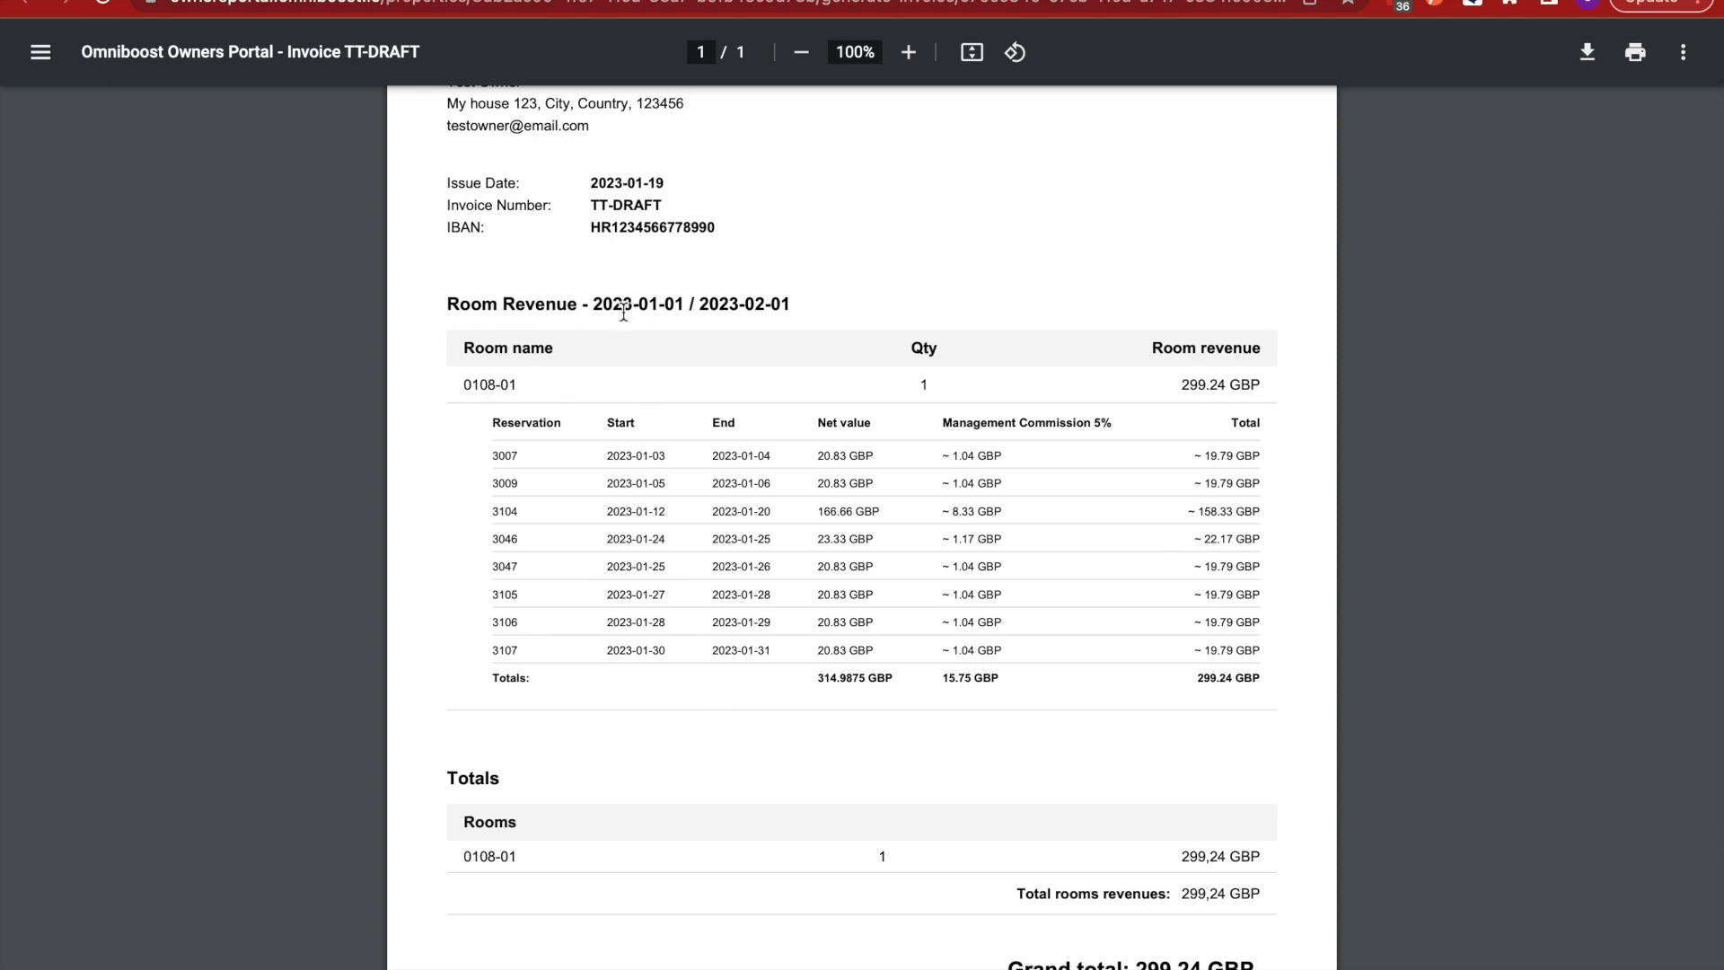
pyautogui.scroll(-1, 735, 420)
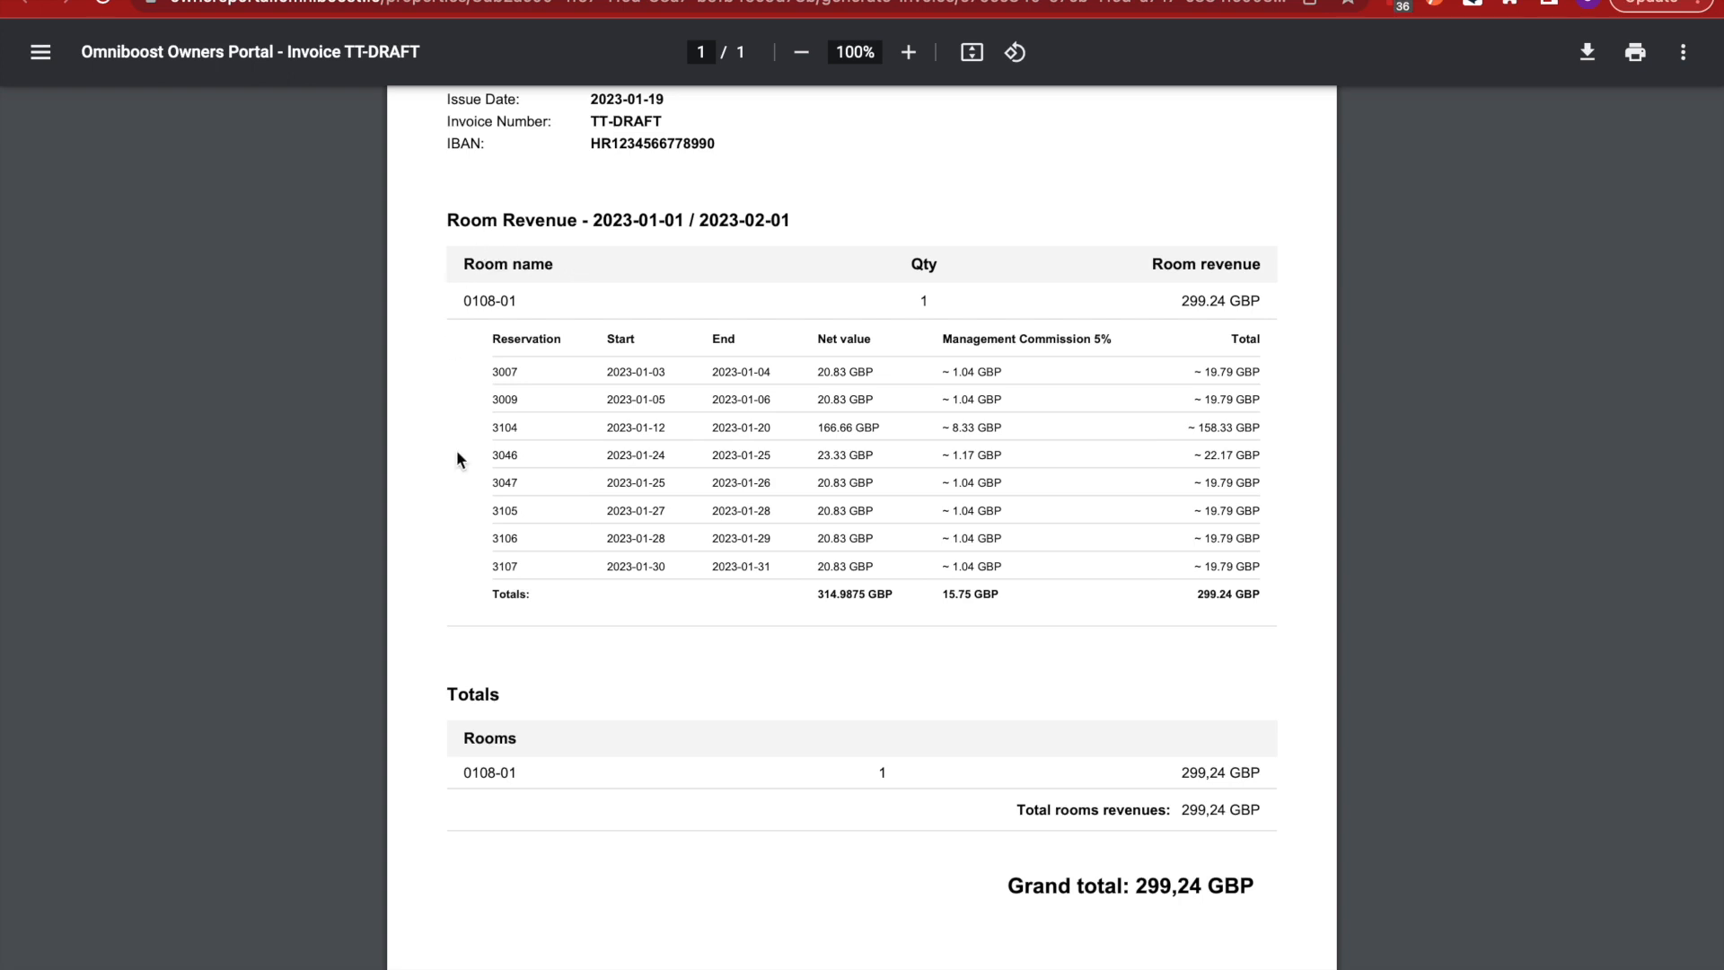
pyautogui.scroll(-2, 504, 393)
pyautogui.scroll(1, 516, 392)
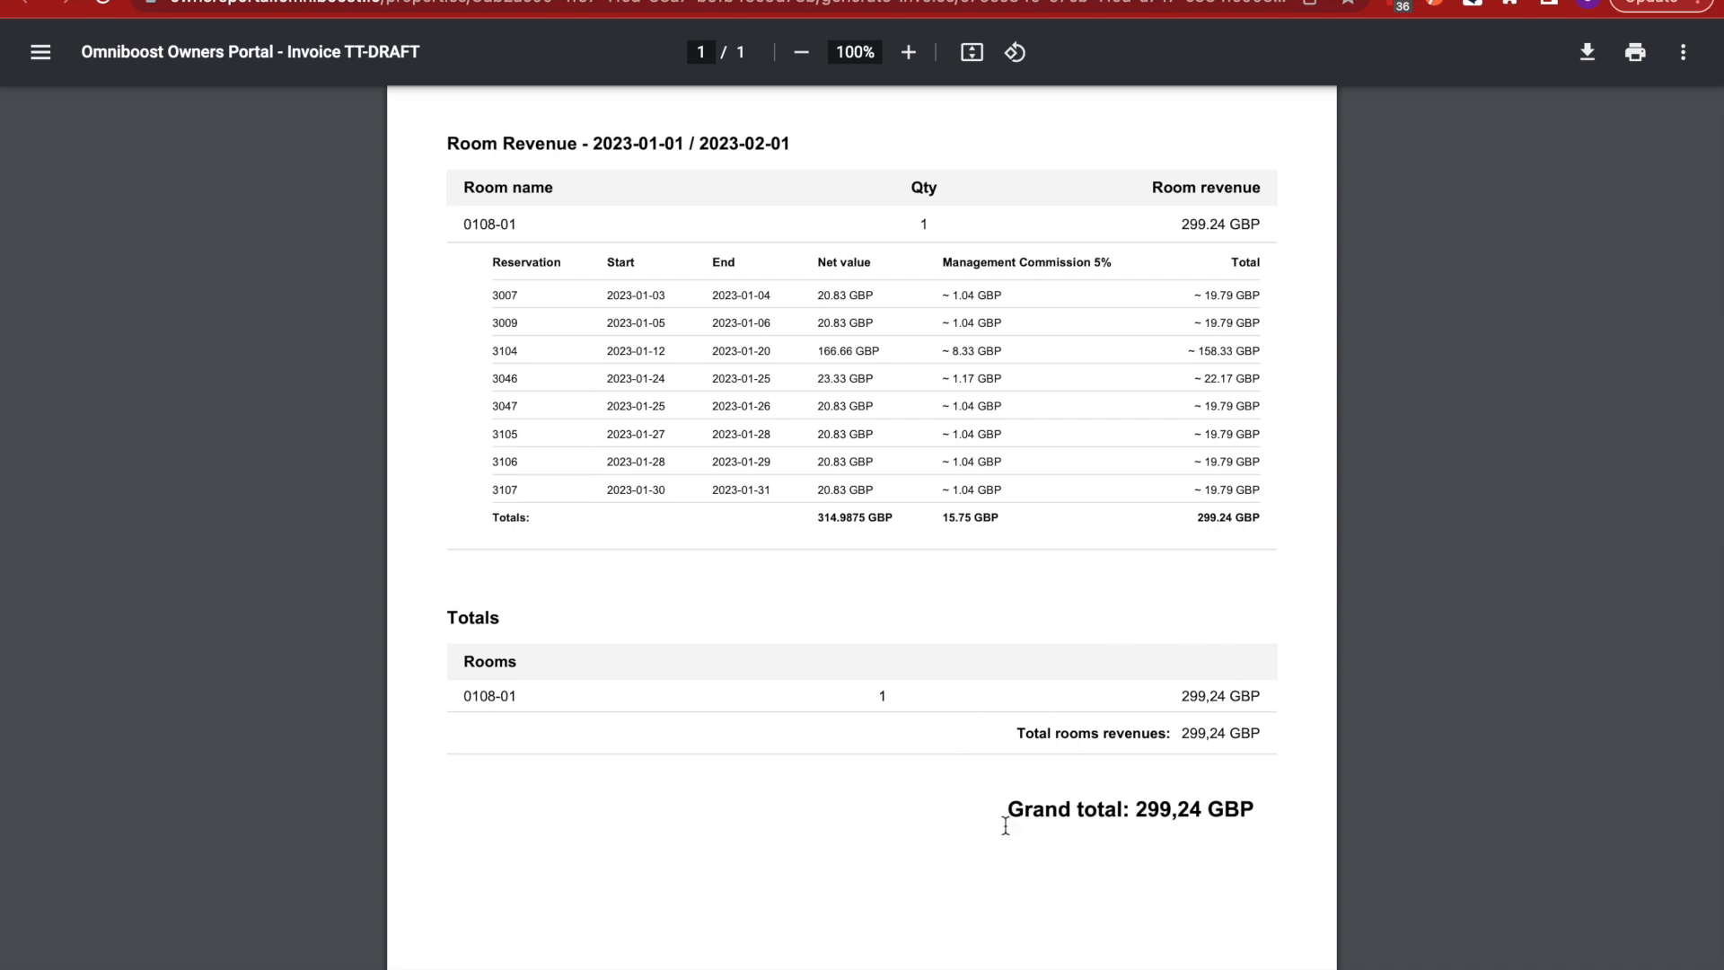
pyautogui.scroll(-1, 1156, 691)
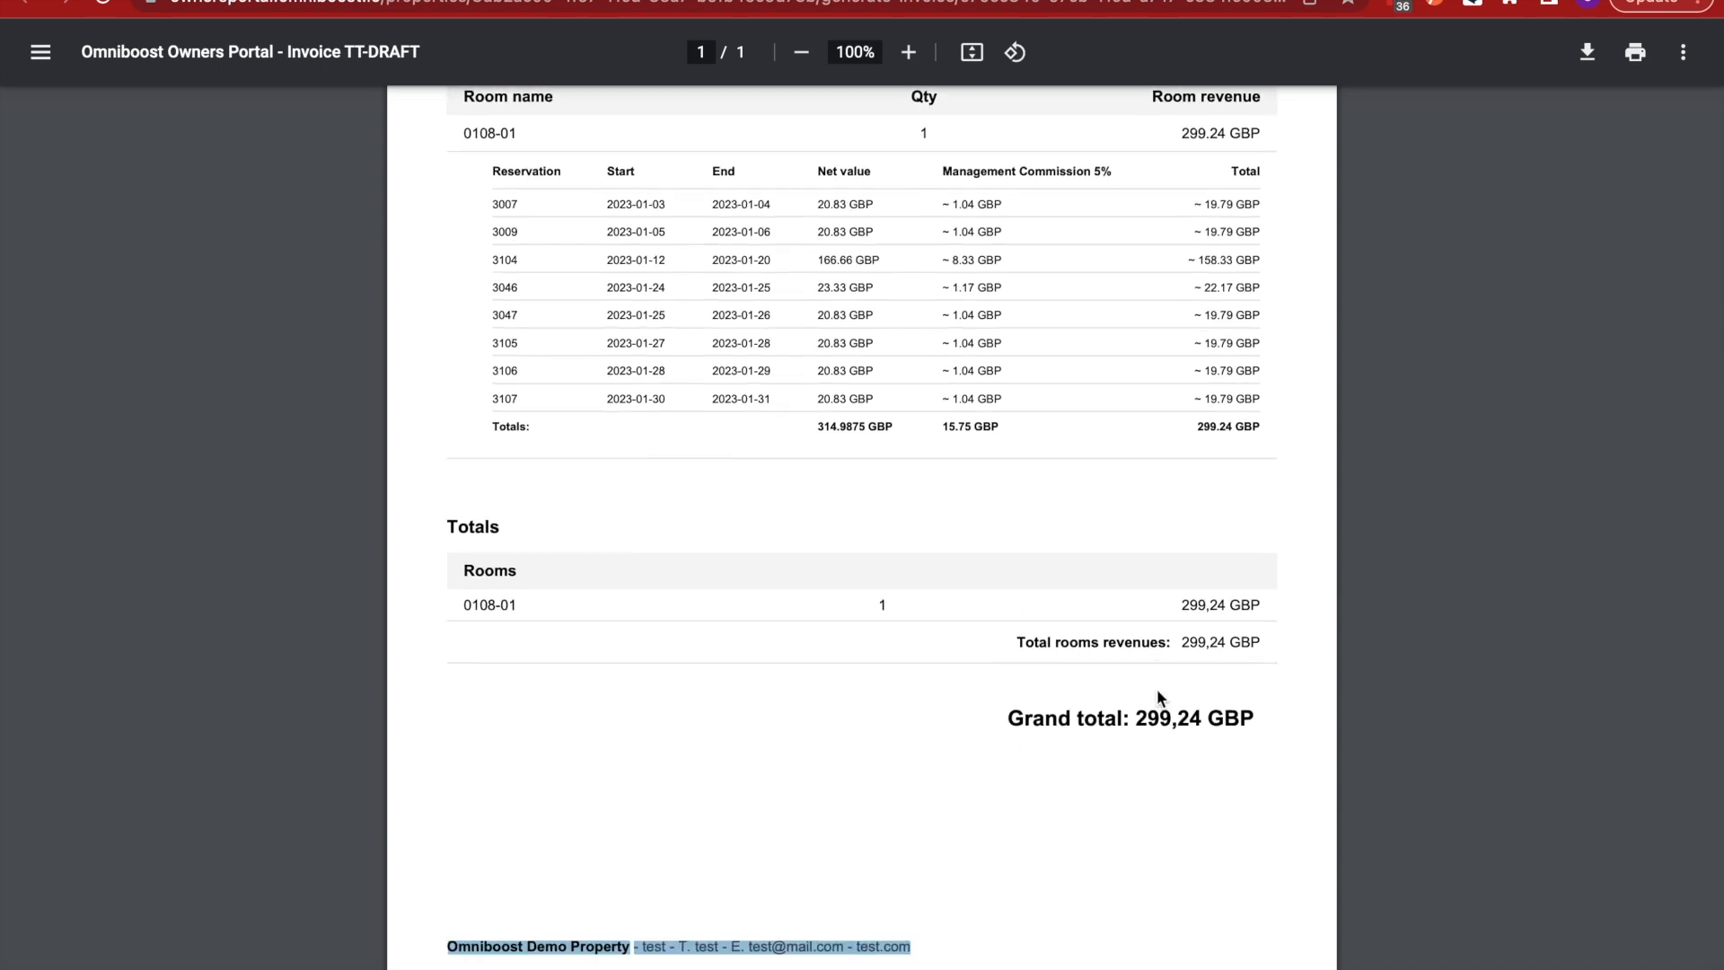
pyautogui.scroll(2, 1156, 697)
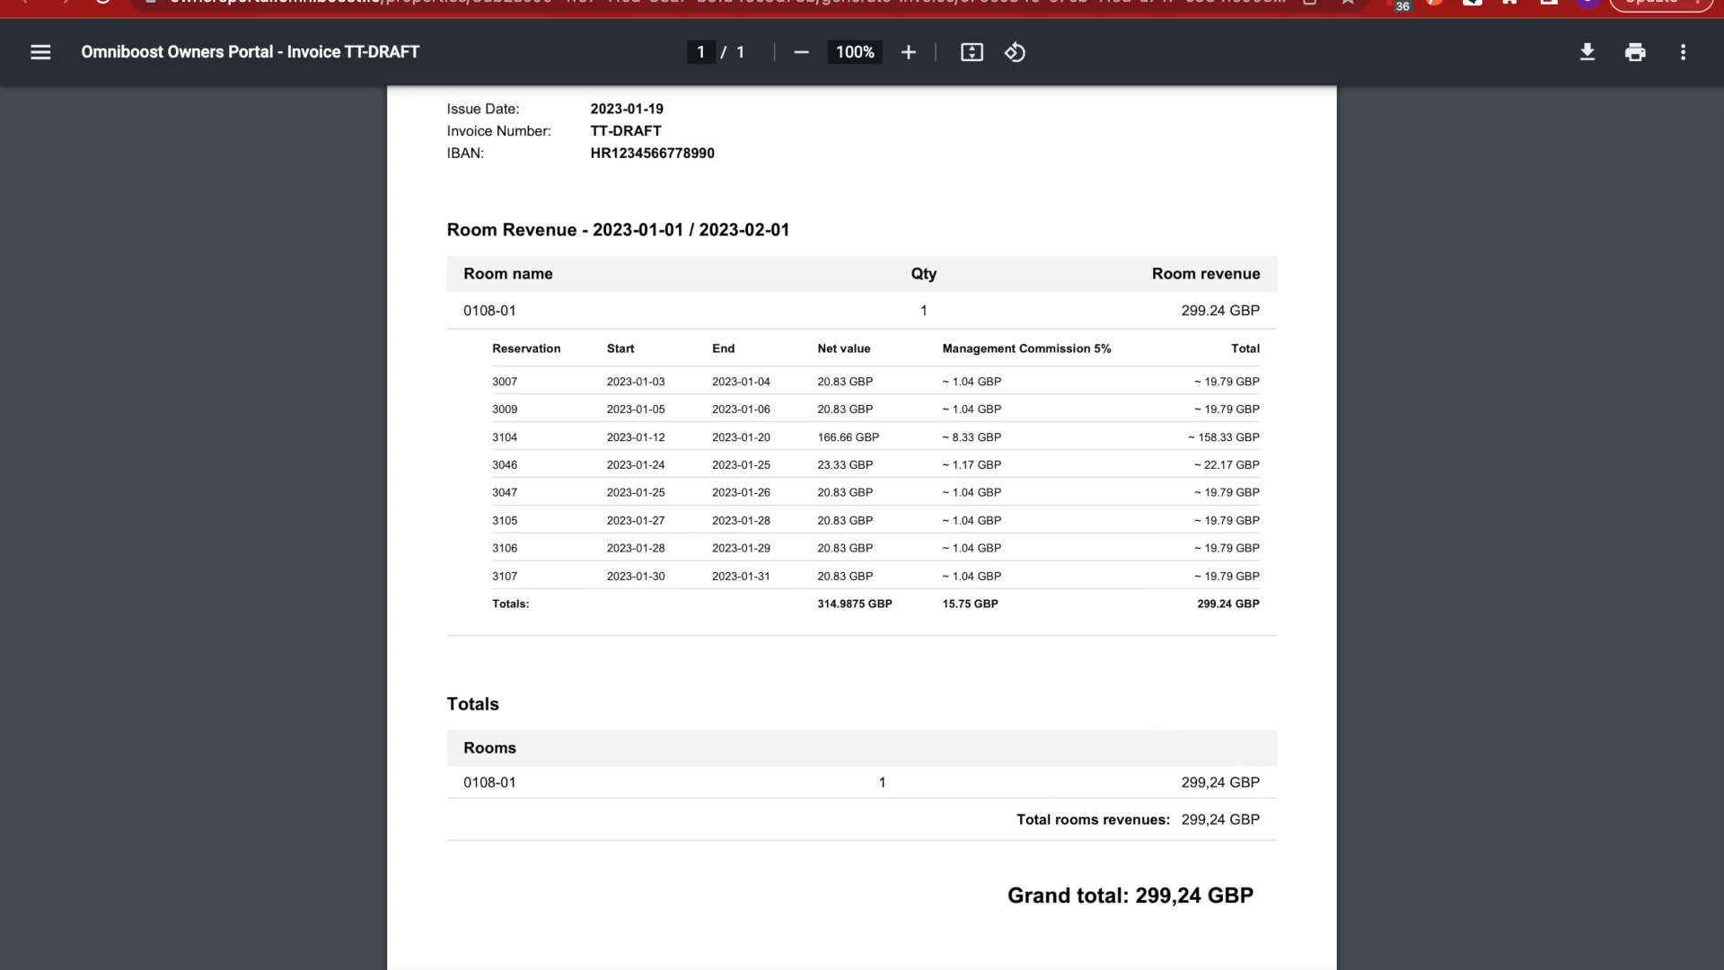
# - Preview the sent TT-3 invoice PDF totalling 1461,69 GBP, then go back to the invoices list
pyautogui.click(251, 0)
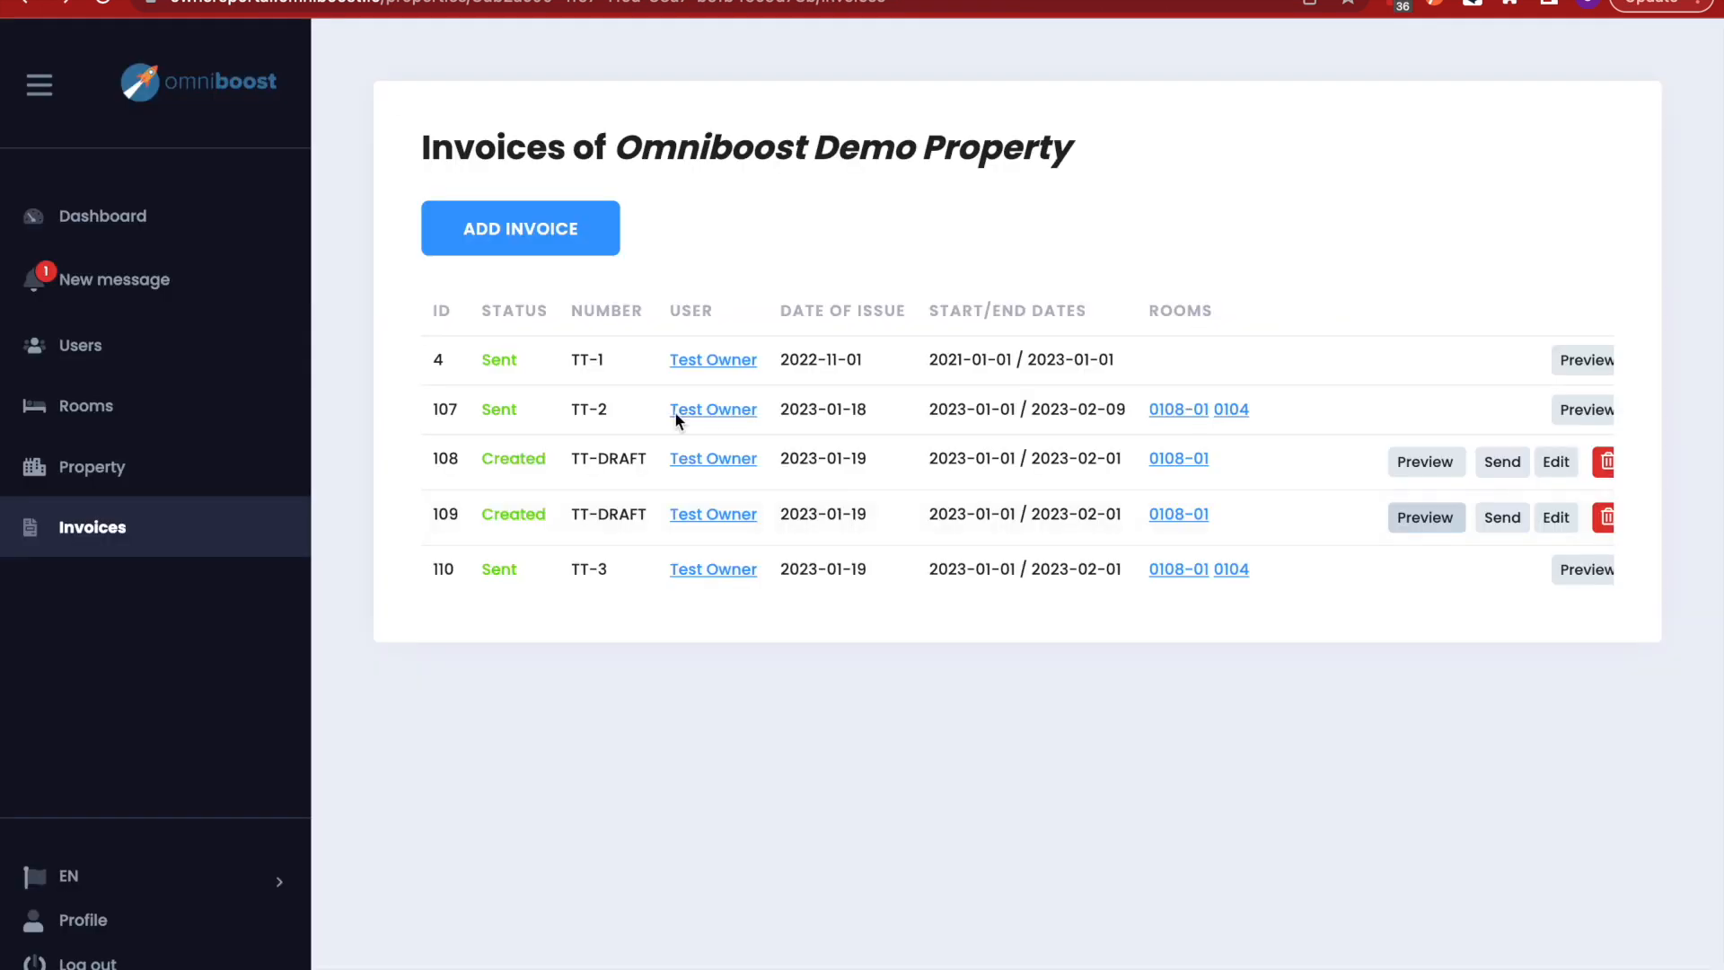
pyautogui.click(1569, 573)
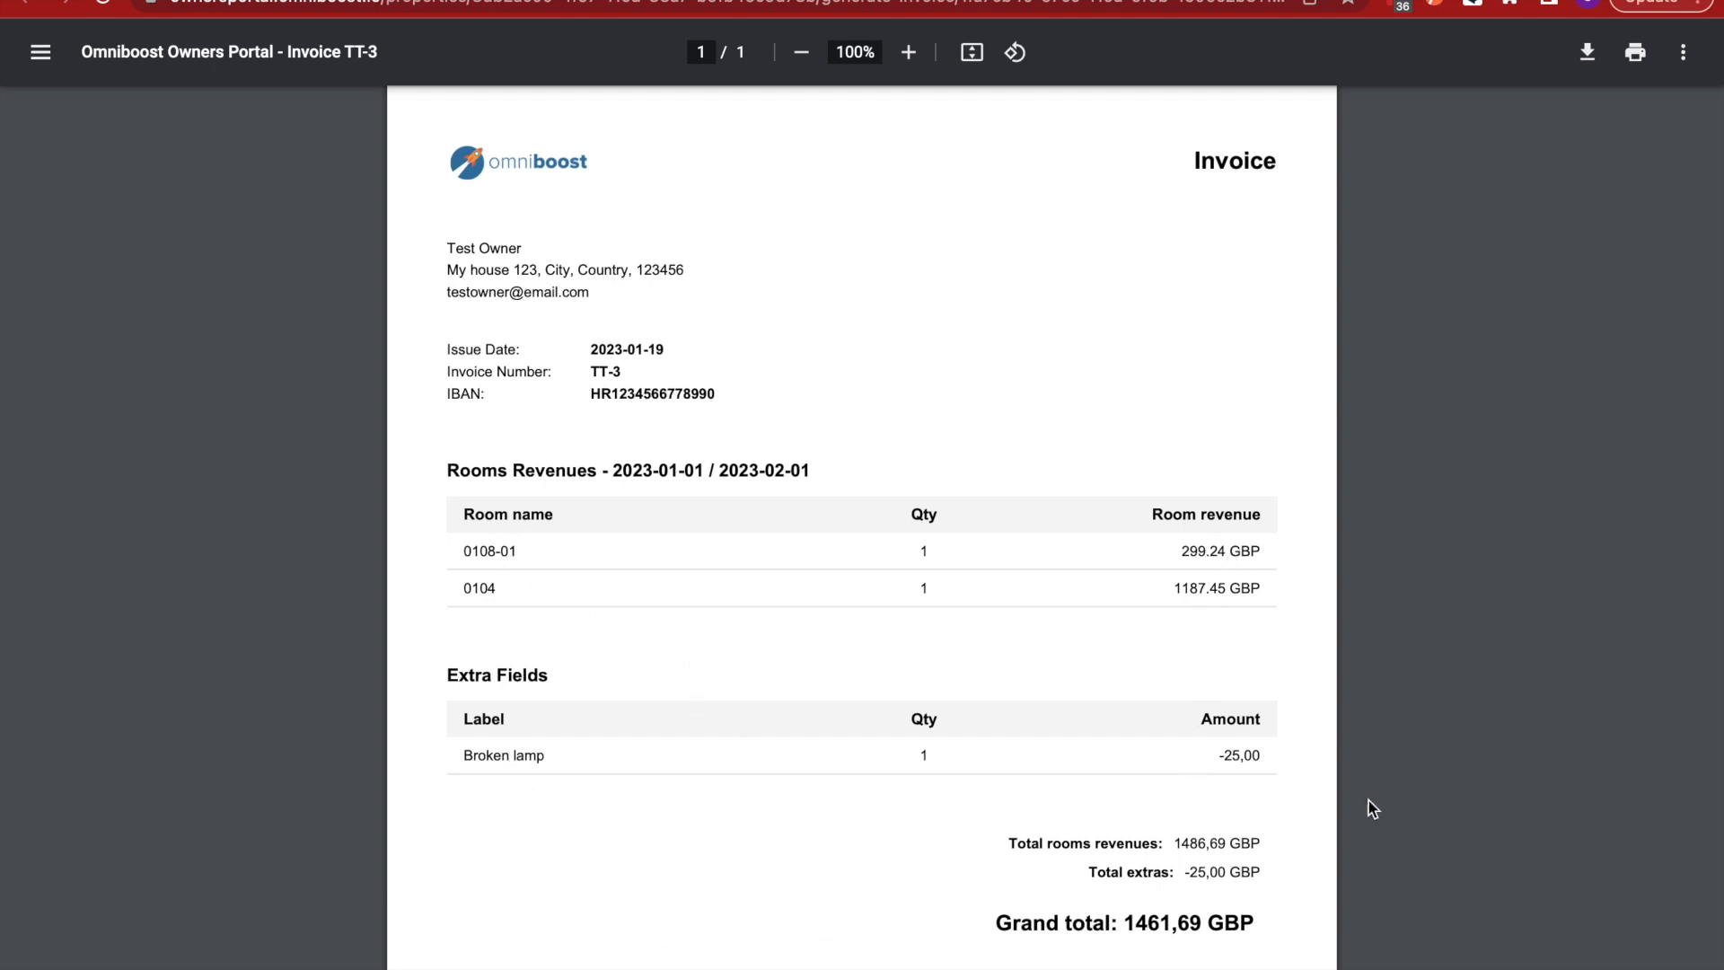
pyautogui.scroll(-3, 1223, 960)
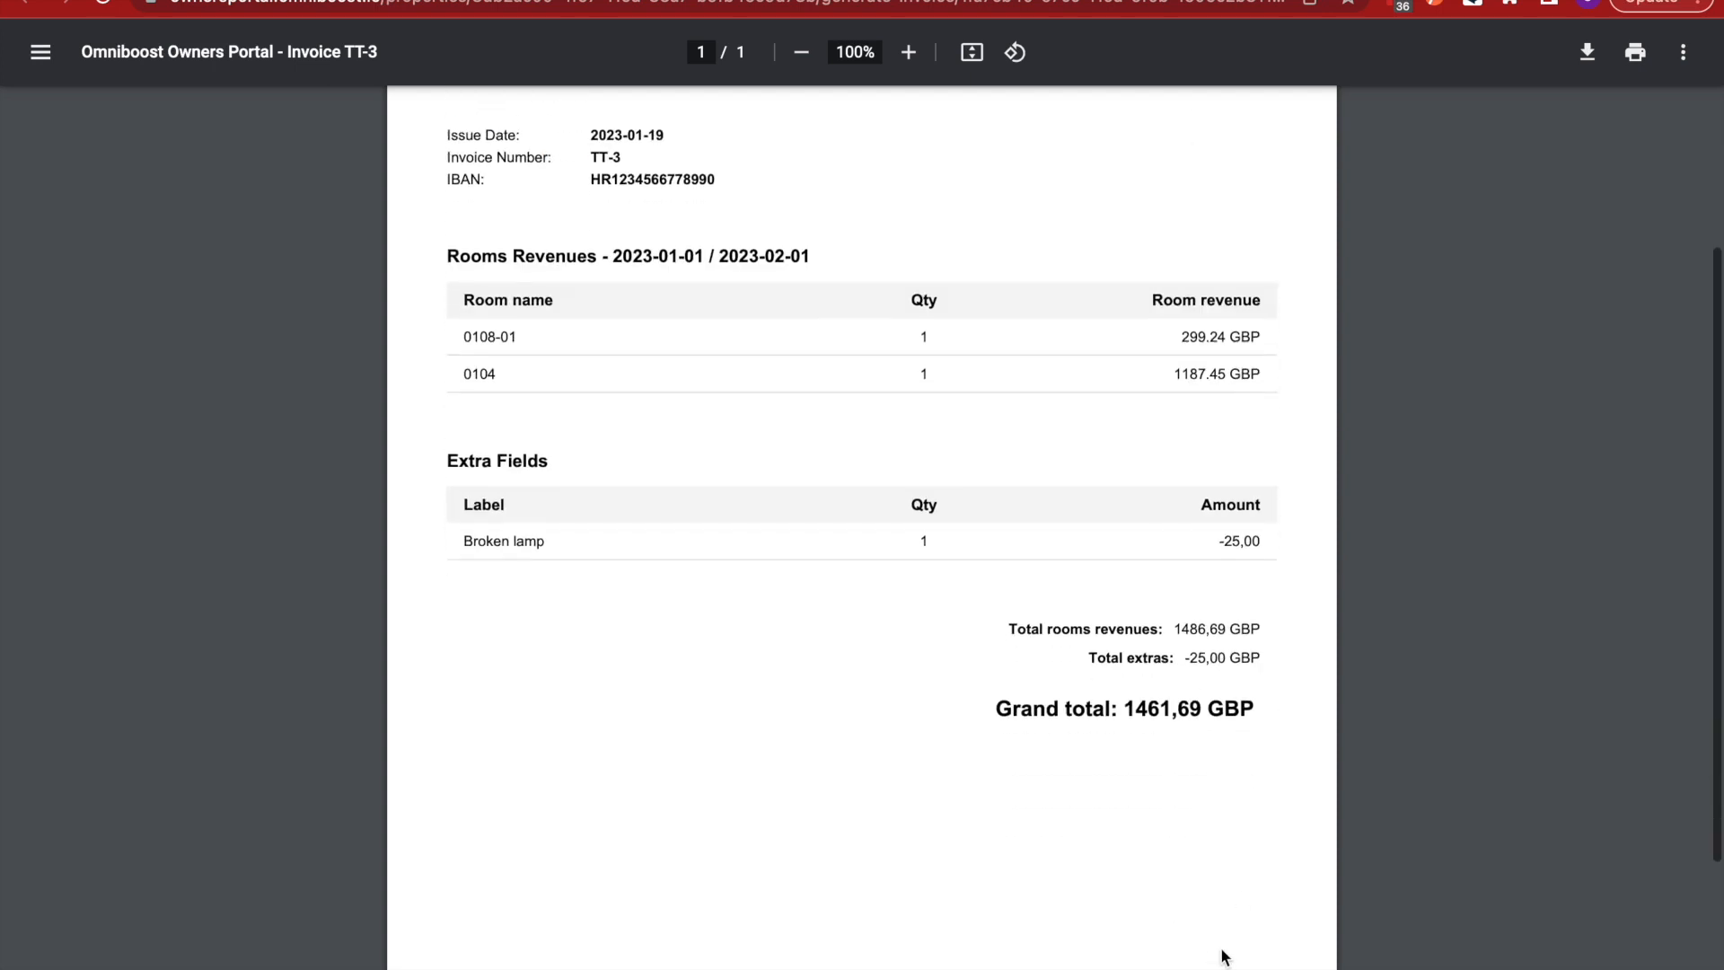
pyautogui.scroll(1, 1222, 960)
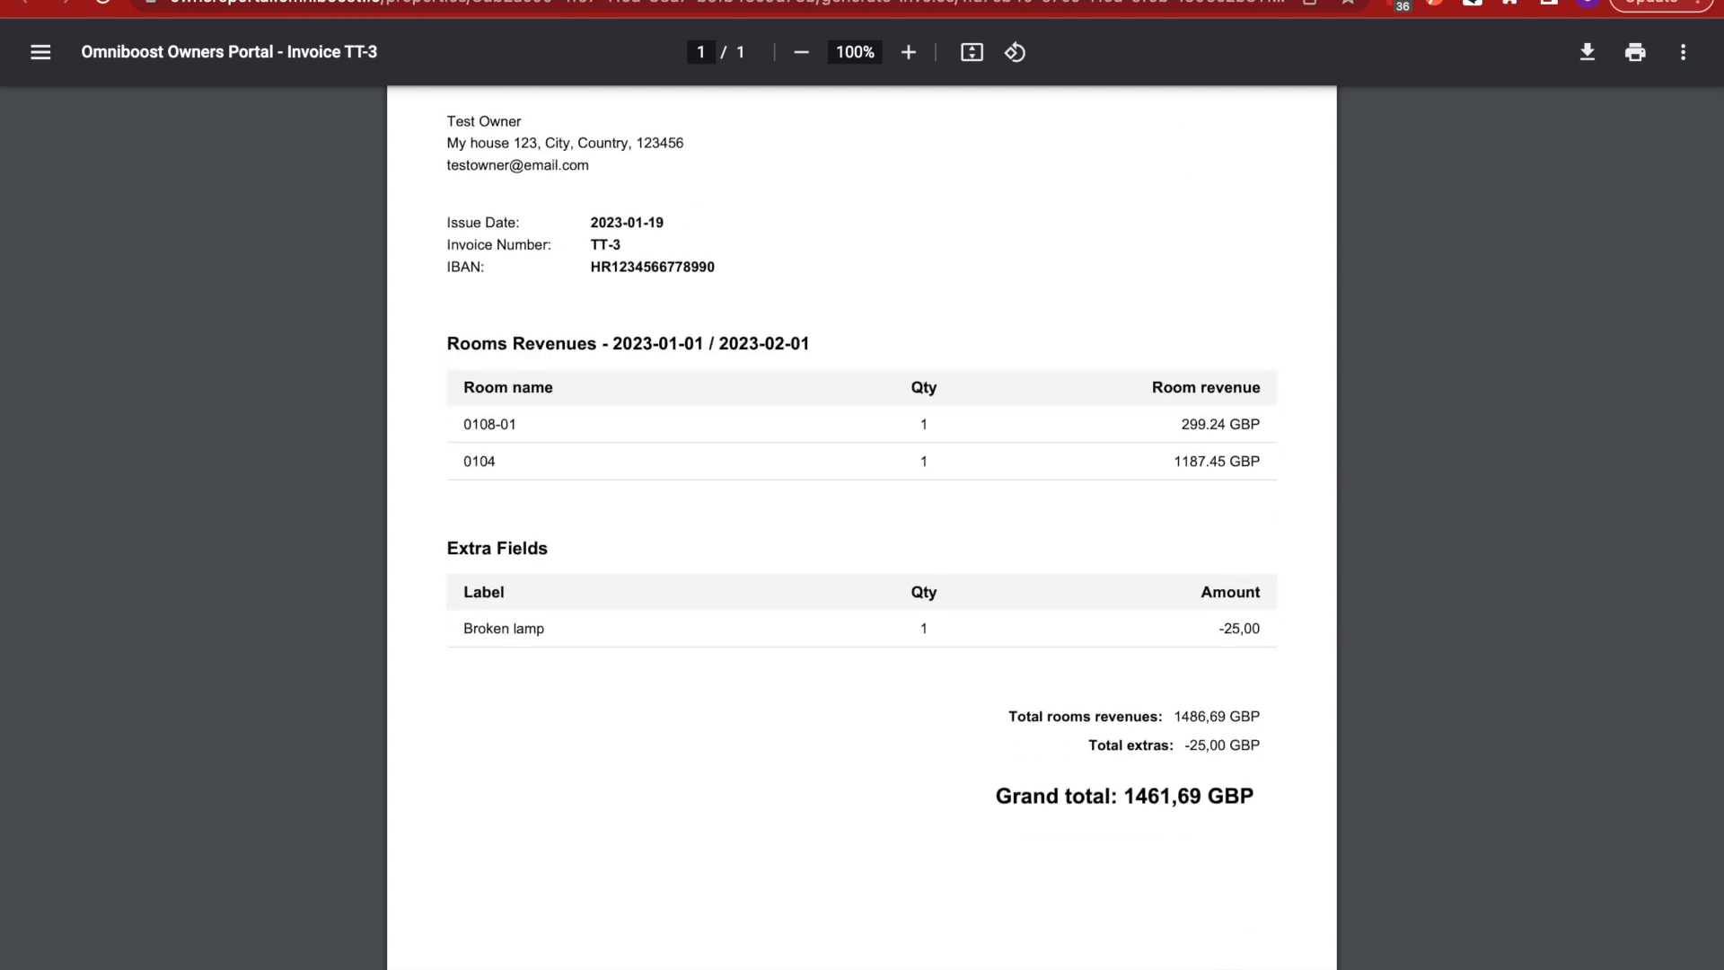
pyautogui.click(436, 2)
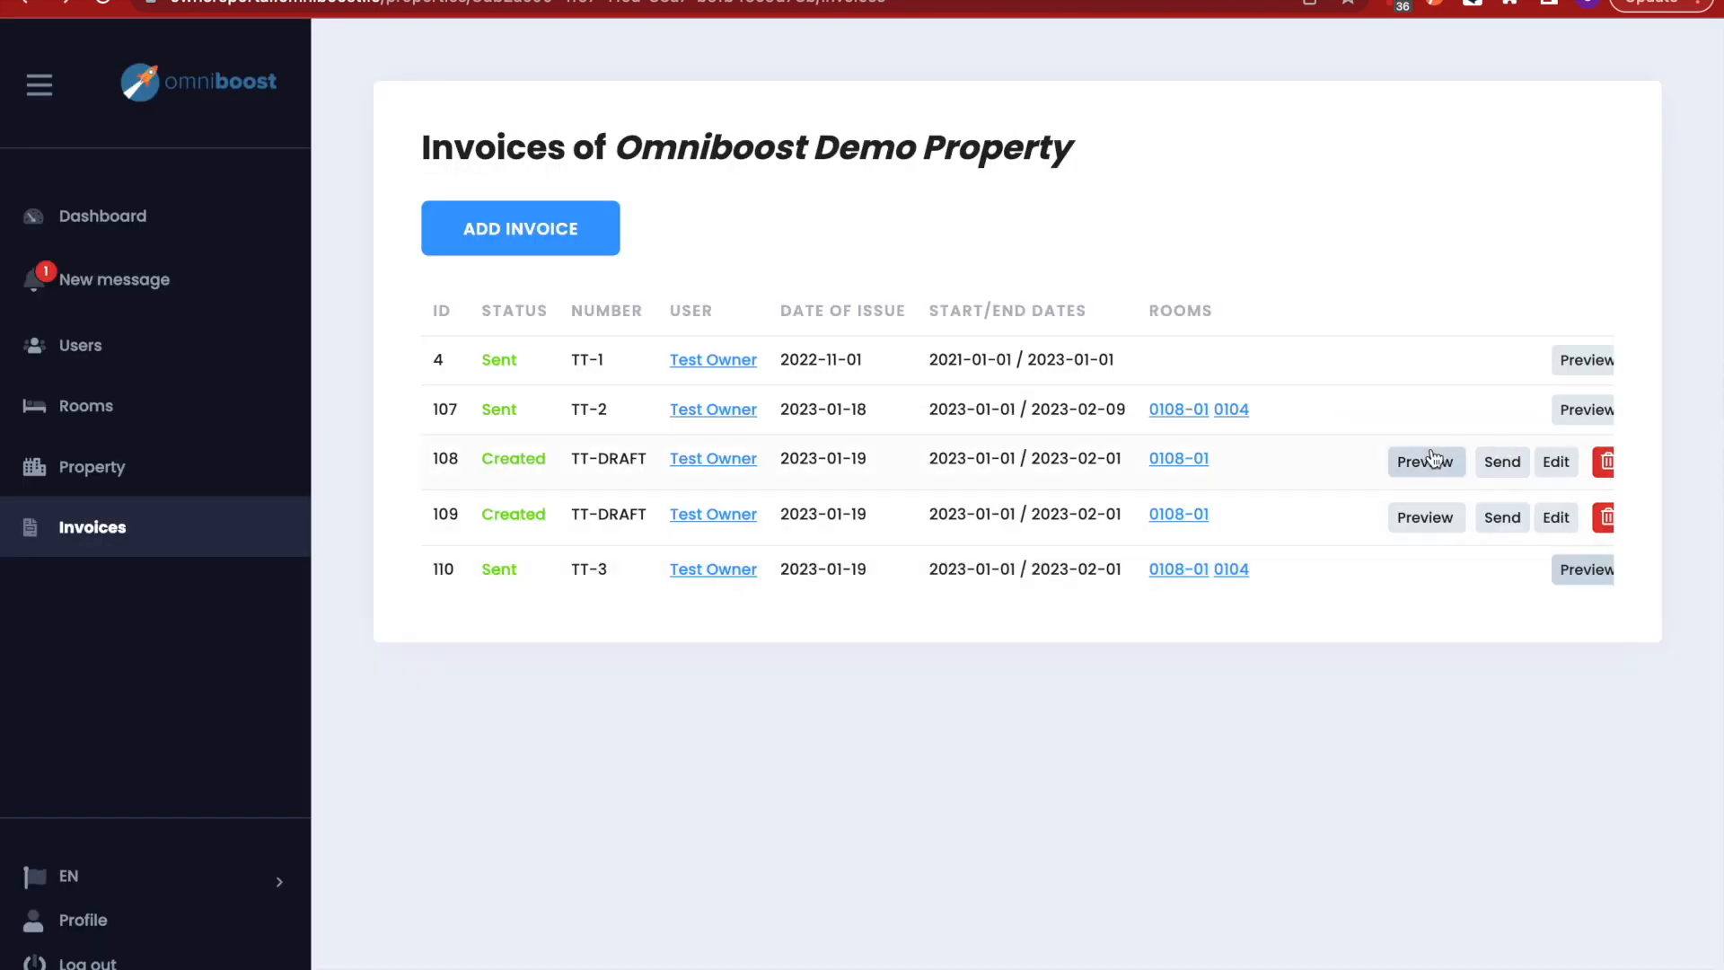
pyautogui.hscroll(1, 1429, 457)
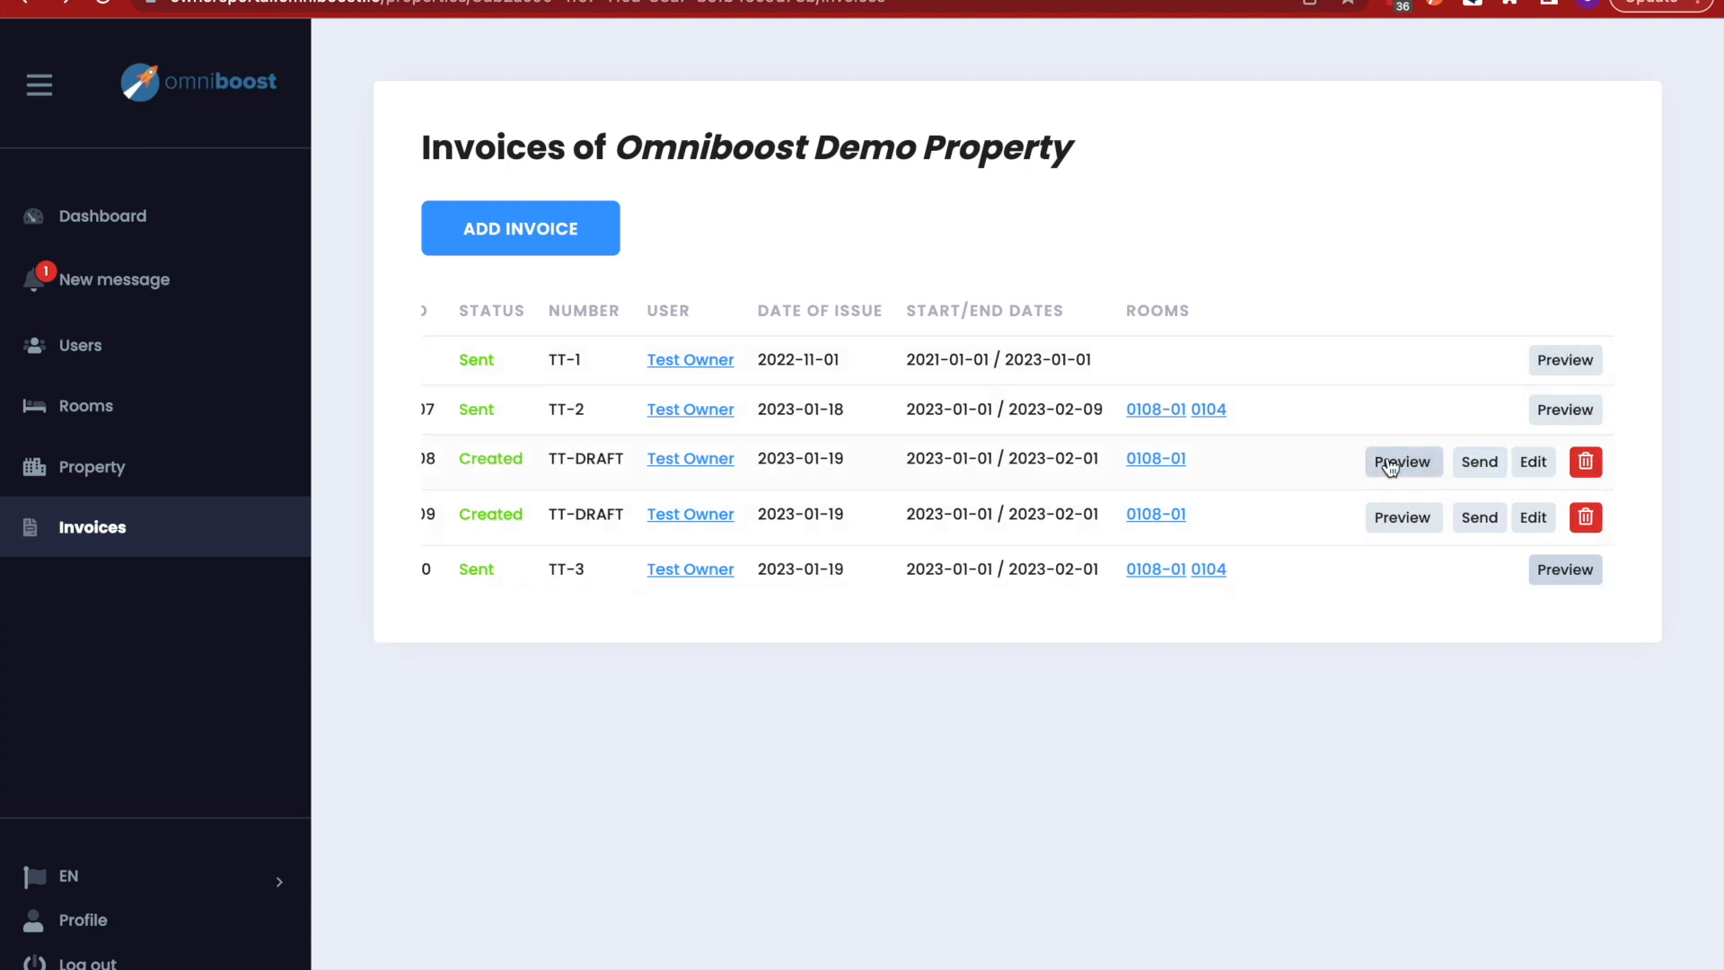
pyautogui.click(1533, 461)
pyautogui.scroll(-5, 772, 483)
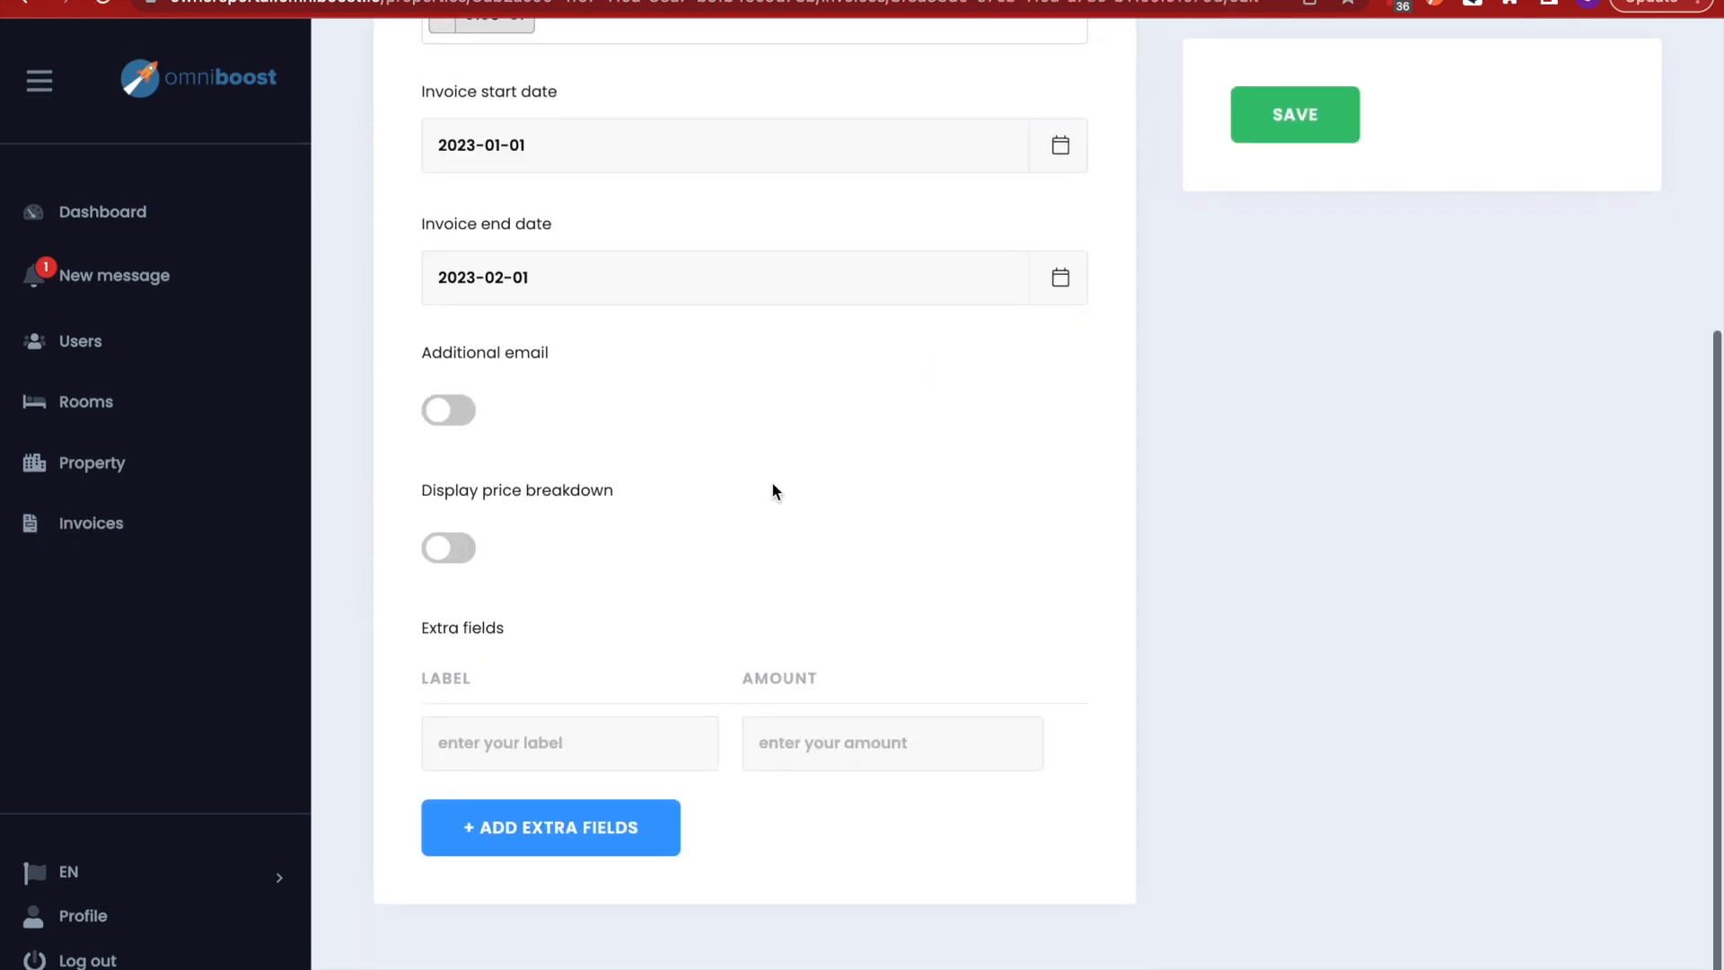
pyautogui.scroll(3, 772, 481)
pyautogui.scroll(-2, 719, 722)
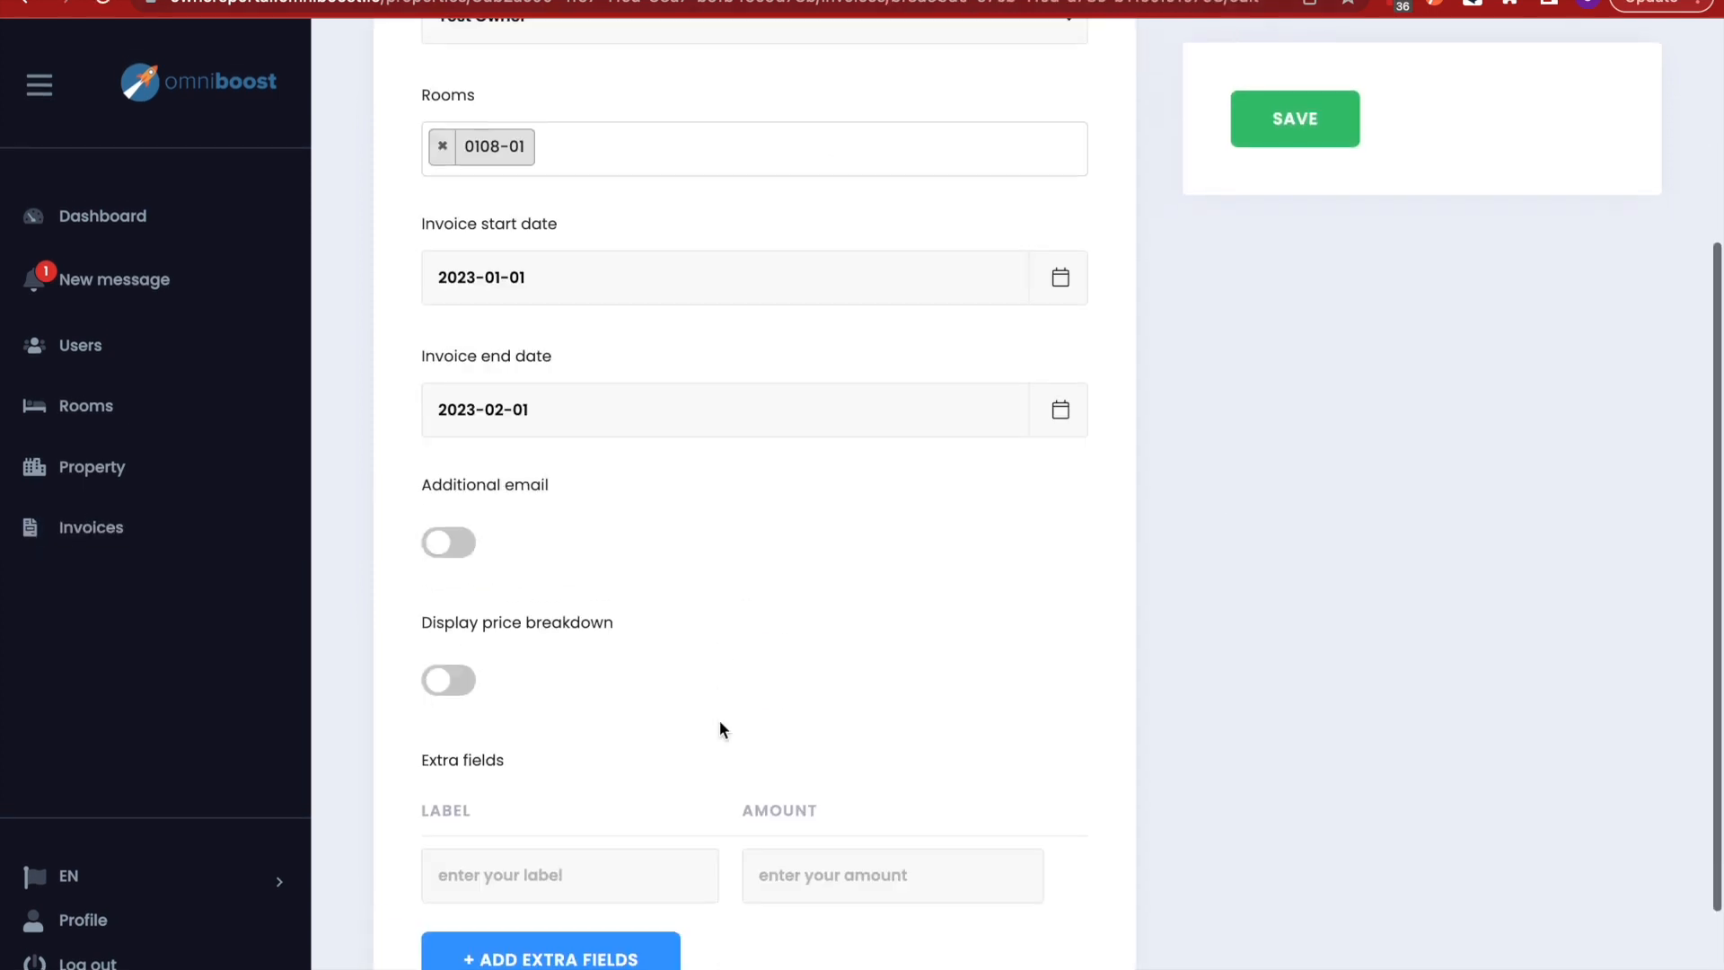
pyautogui.scroll(3, 719, 722)
pyautogui.scroll(-3, 719, 721)
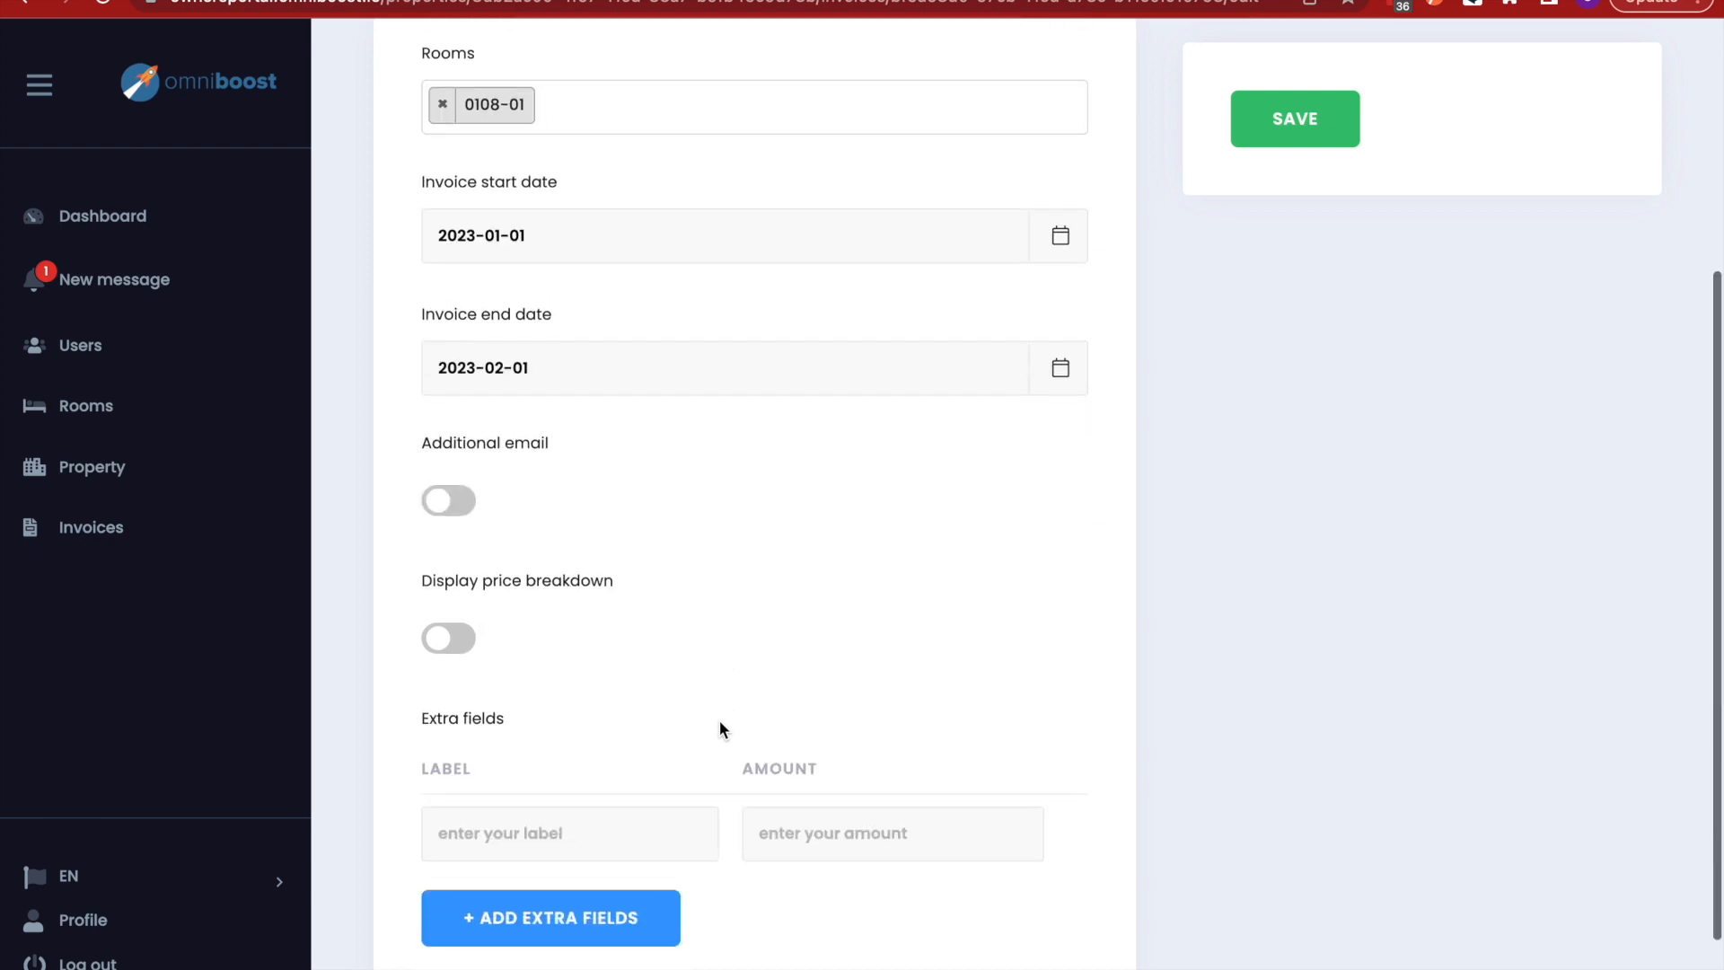
pyautogui.scroll(2, 719, 721)
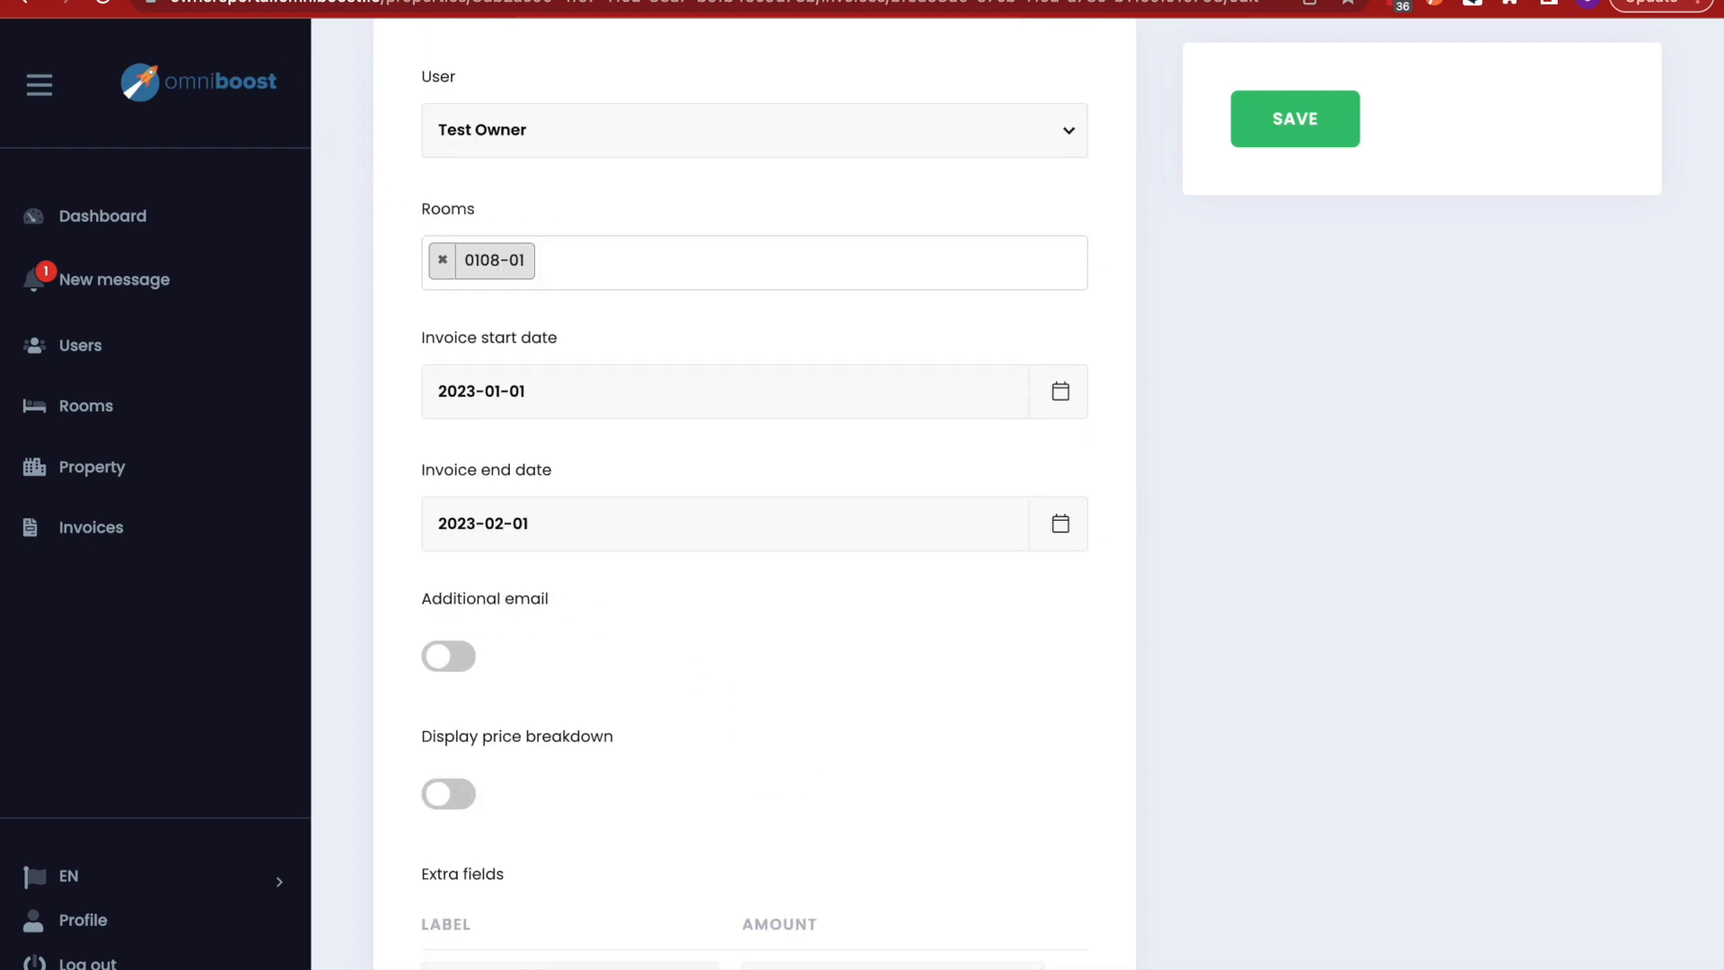
pyautogui.click(26, 3)
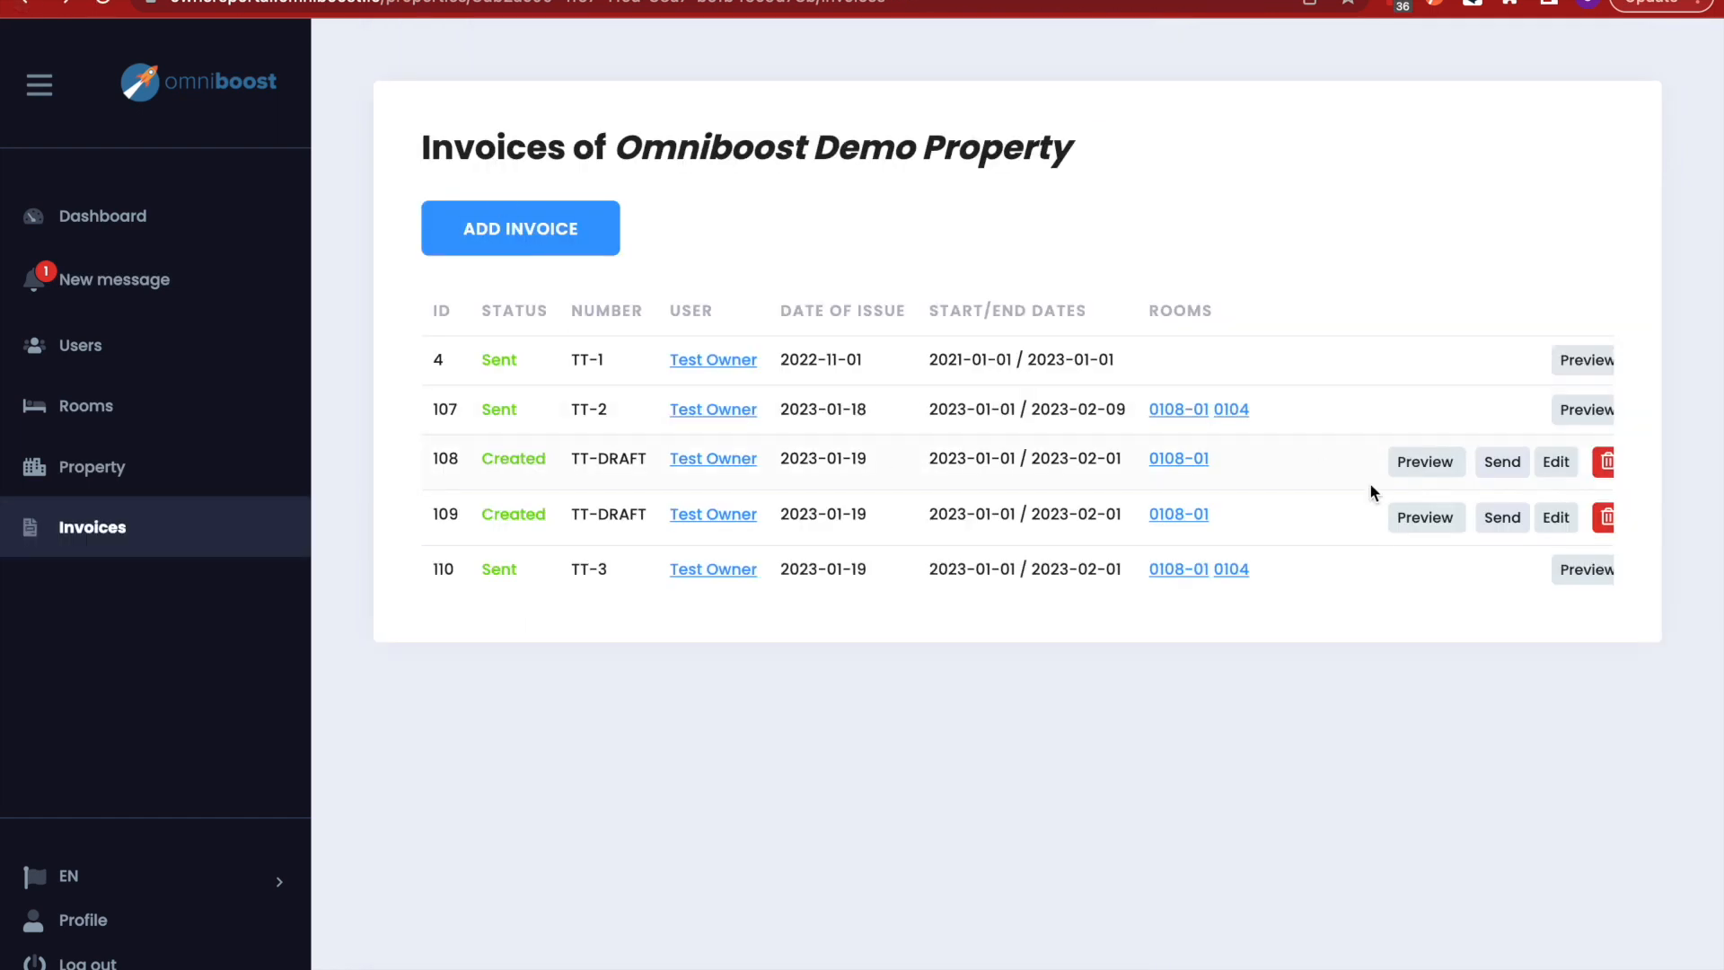
# - Send draft invoice 108 with YES, SEND and check it now shows as TT-4
pyautogui.click(1503, 460)
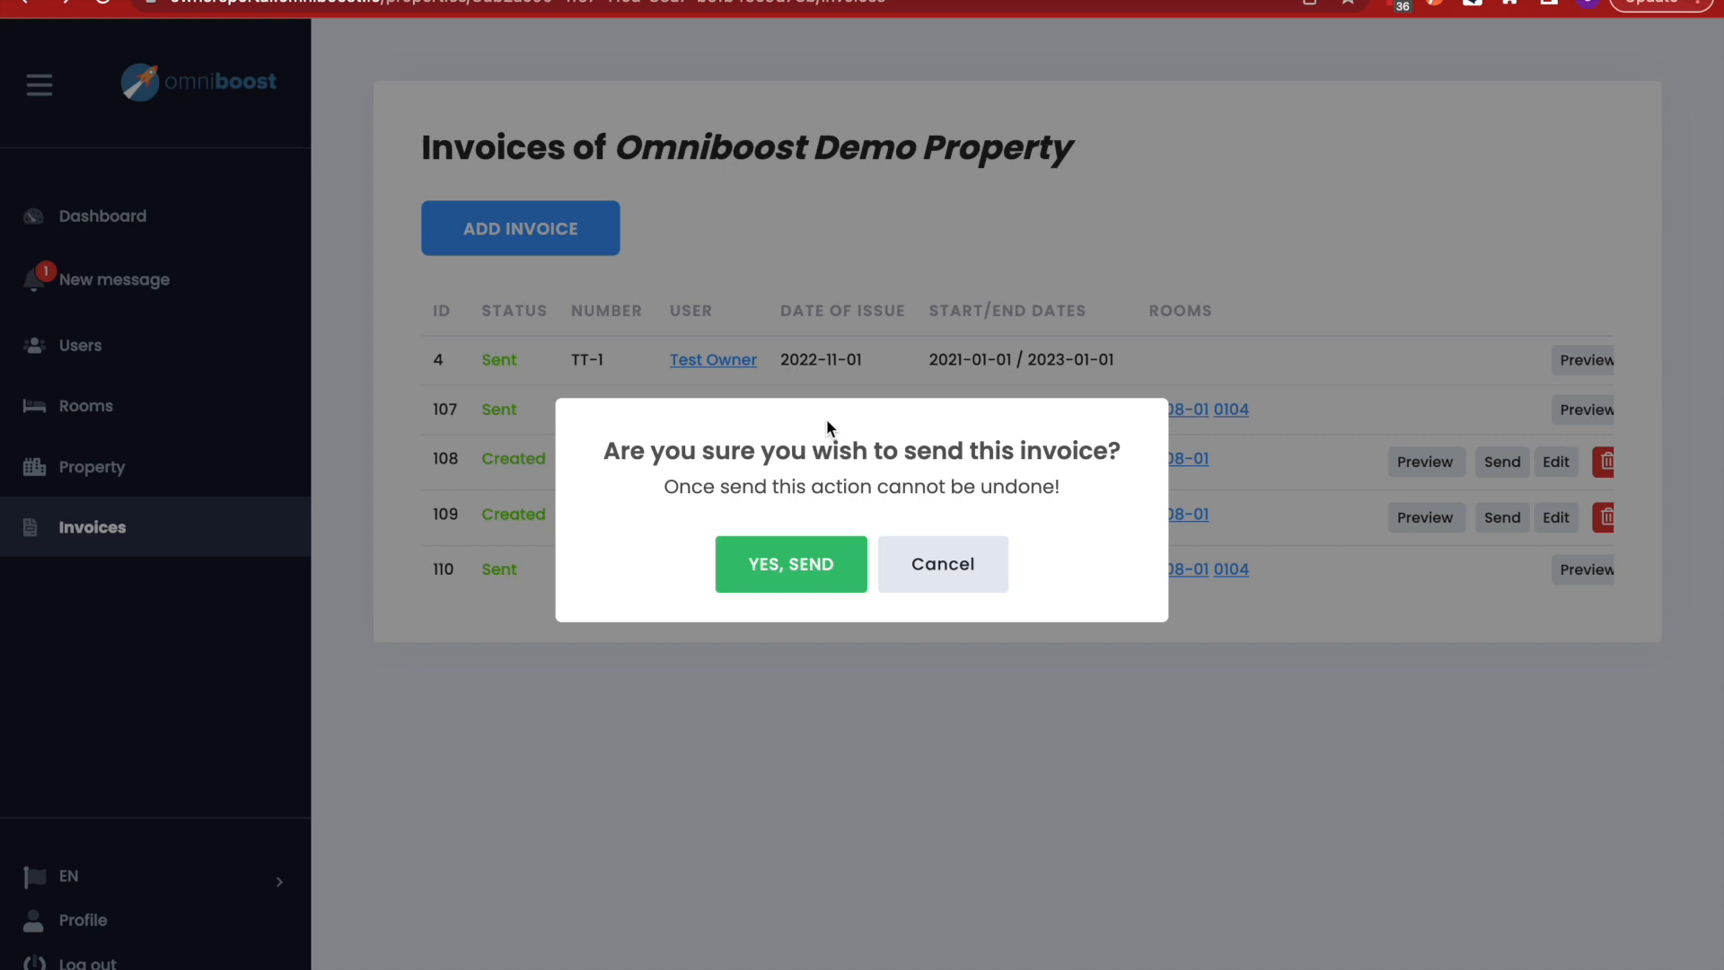
pyautogui.click(797, 571)
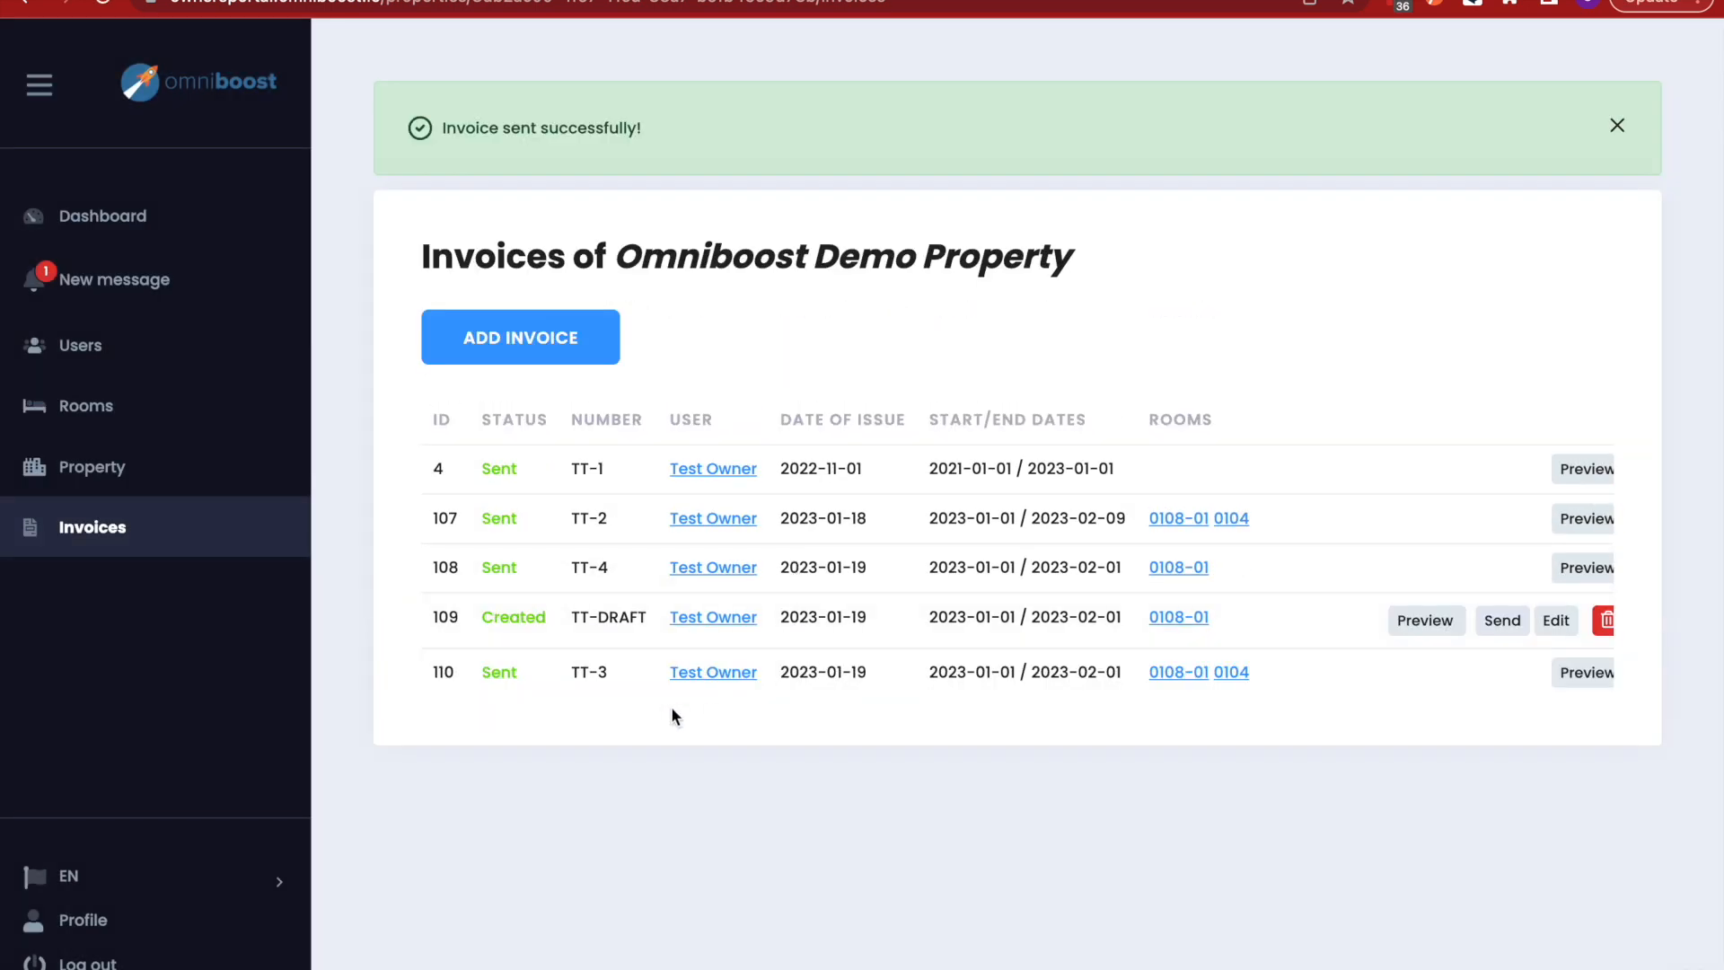
pyautogui.moveTo(611, 569); pyautogui.dragTo(562, 567)
pyautogui.hscroll(1, 1344, 520)
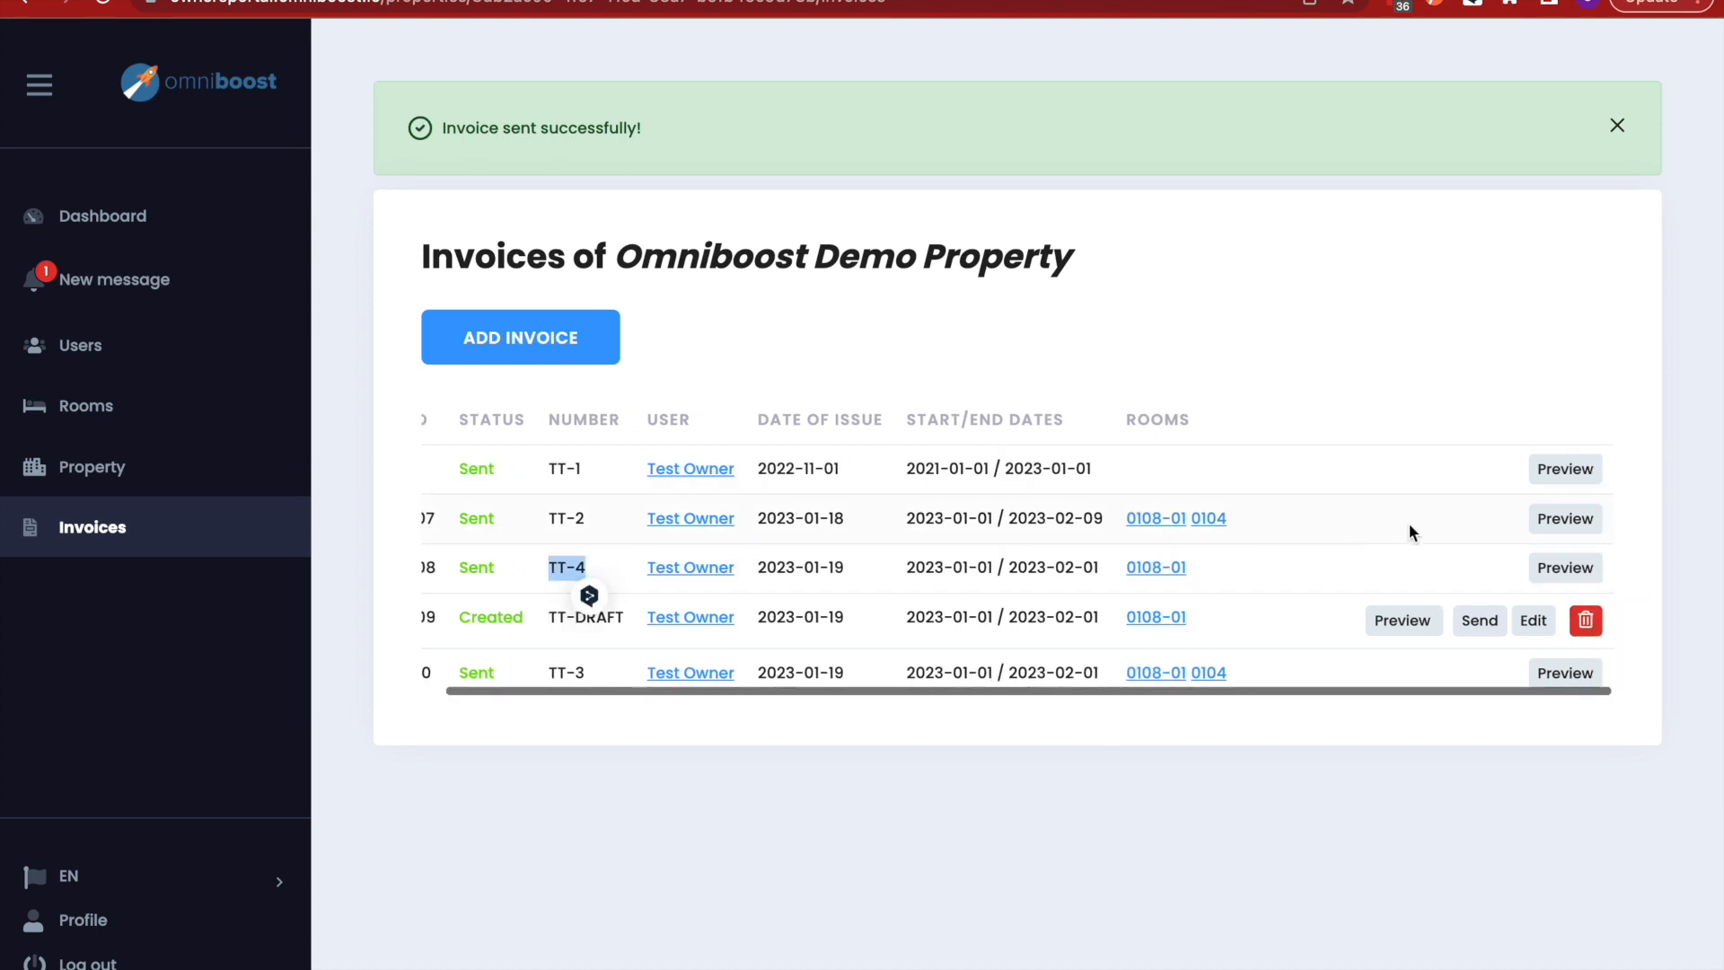
pyautogui.click(1454, 563)
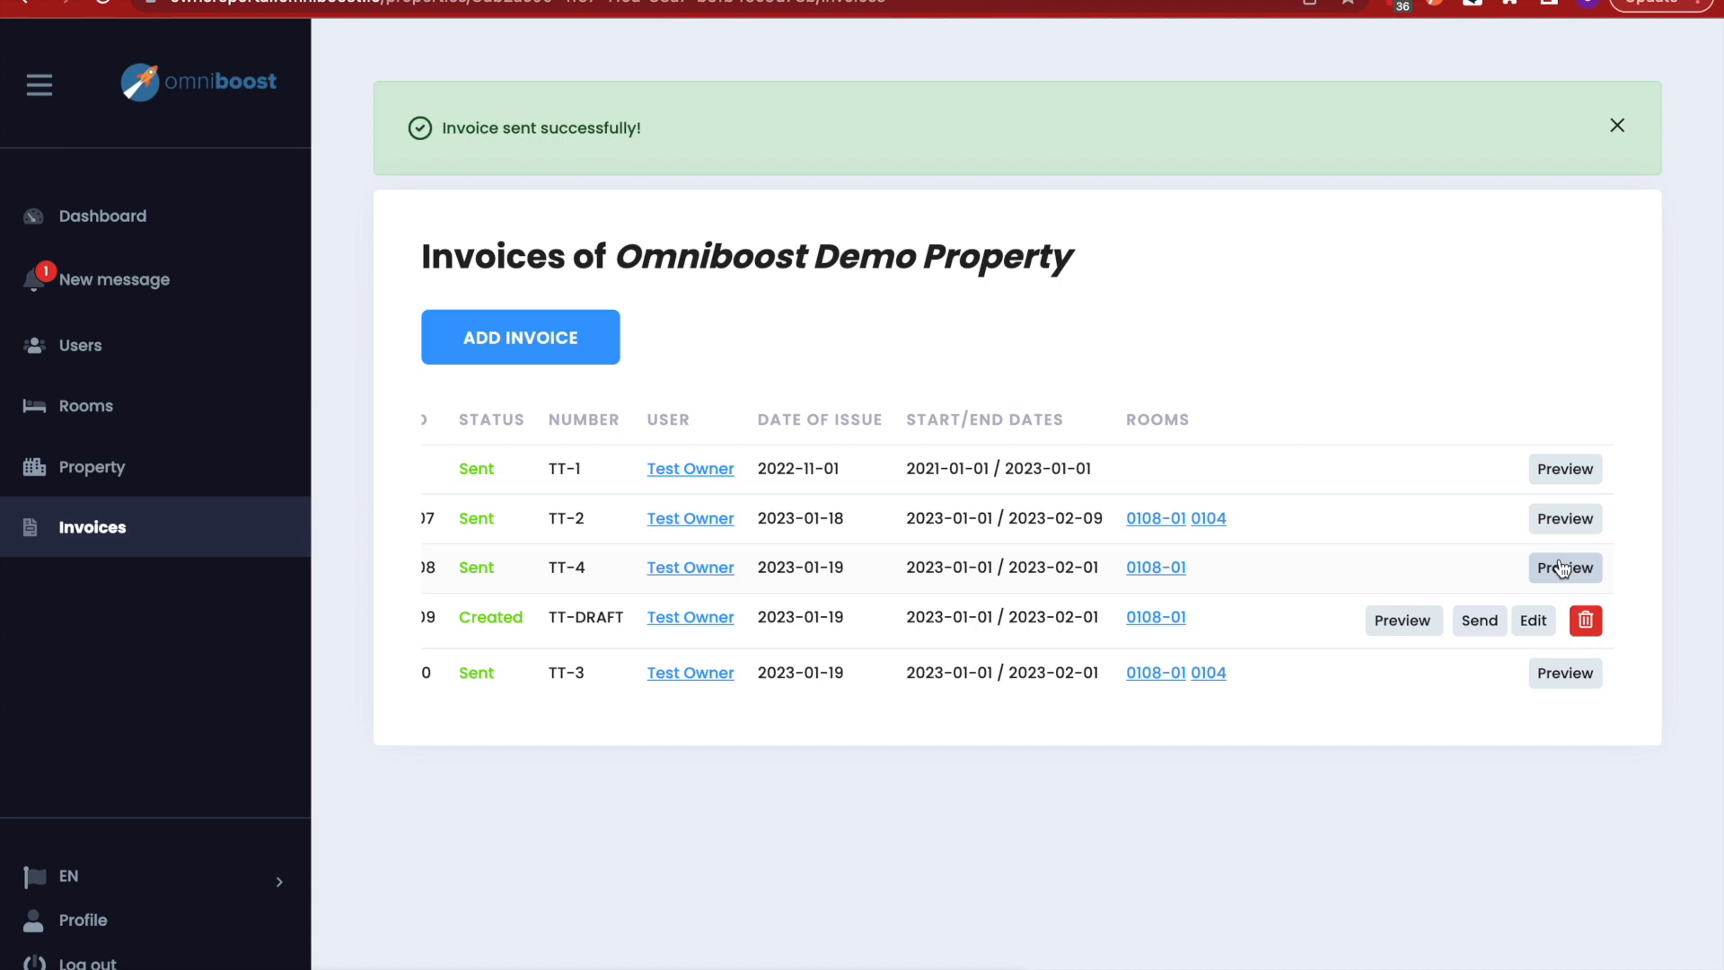
pyautogui.click(123, 469)
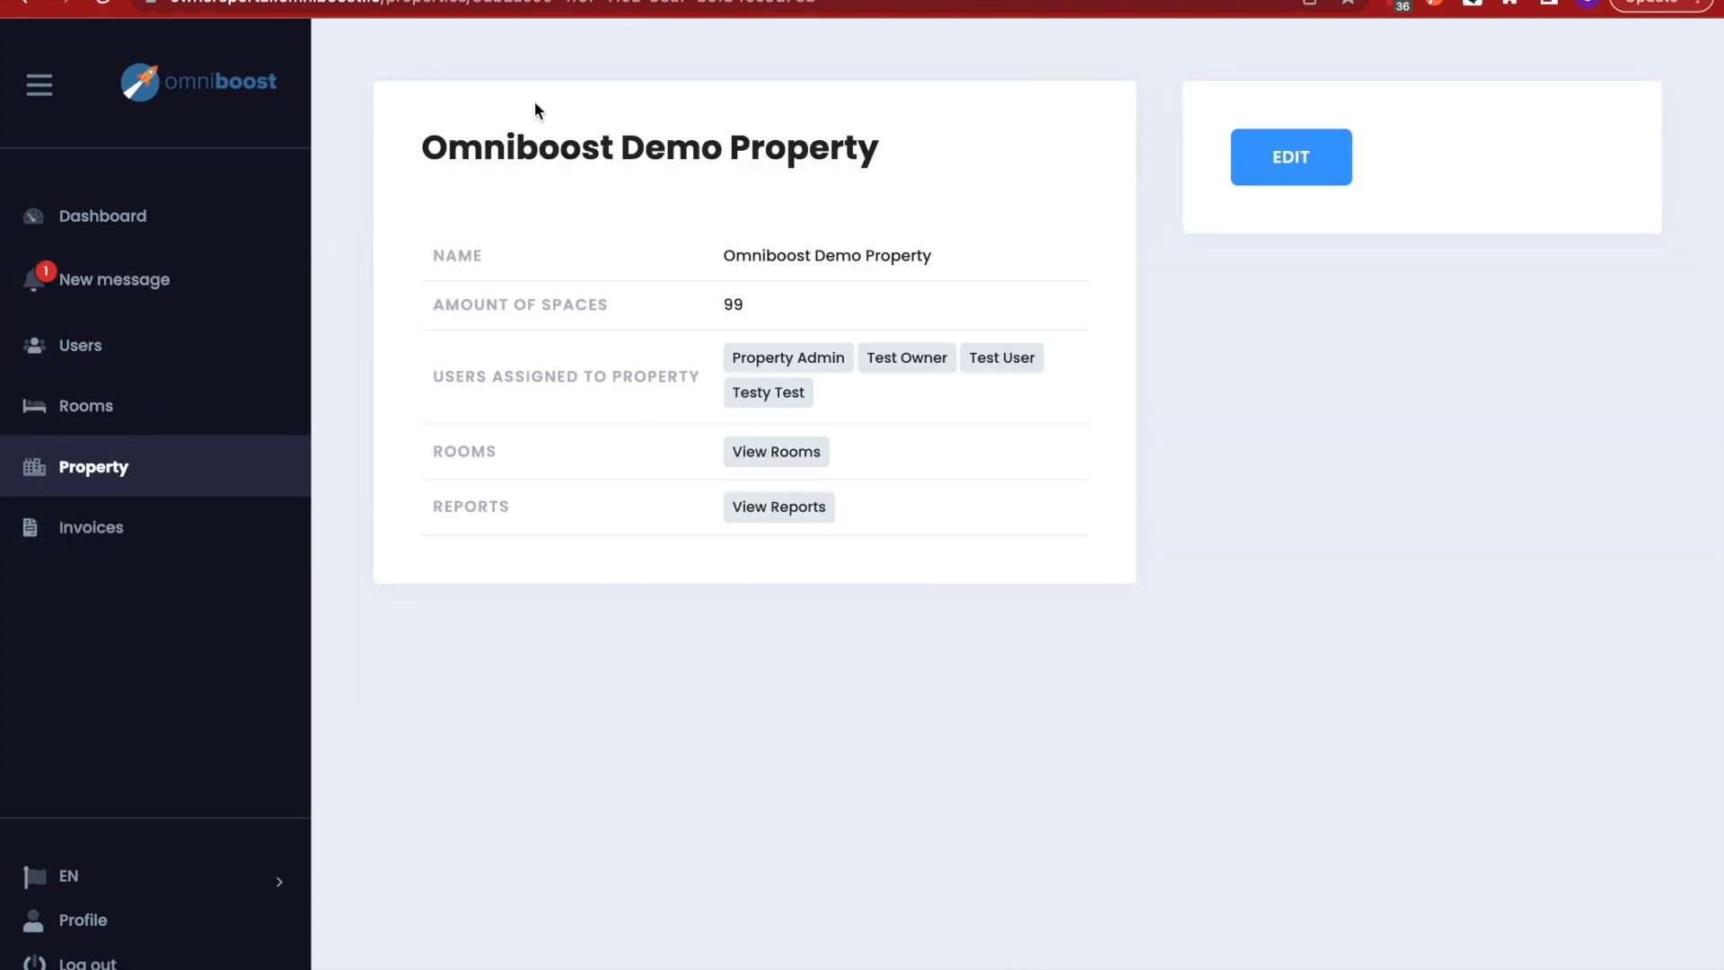
pyautogui.click(770, 513)
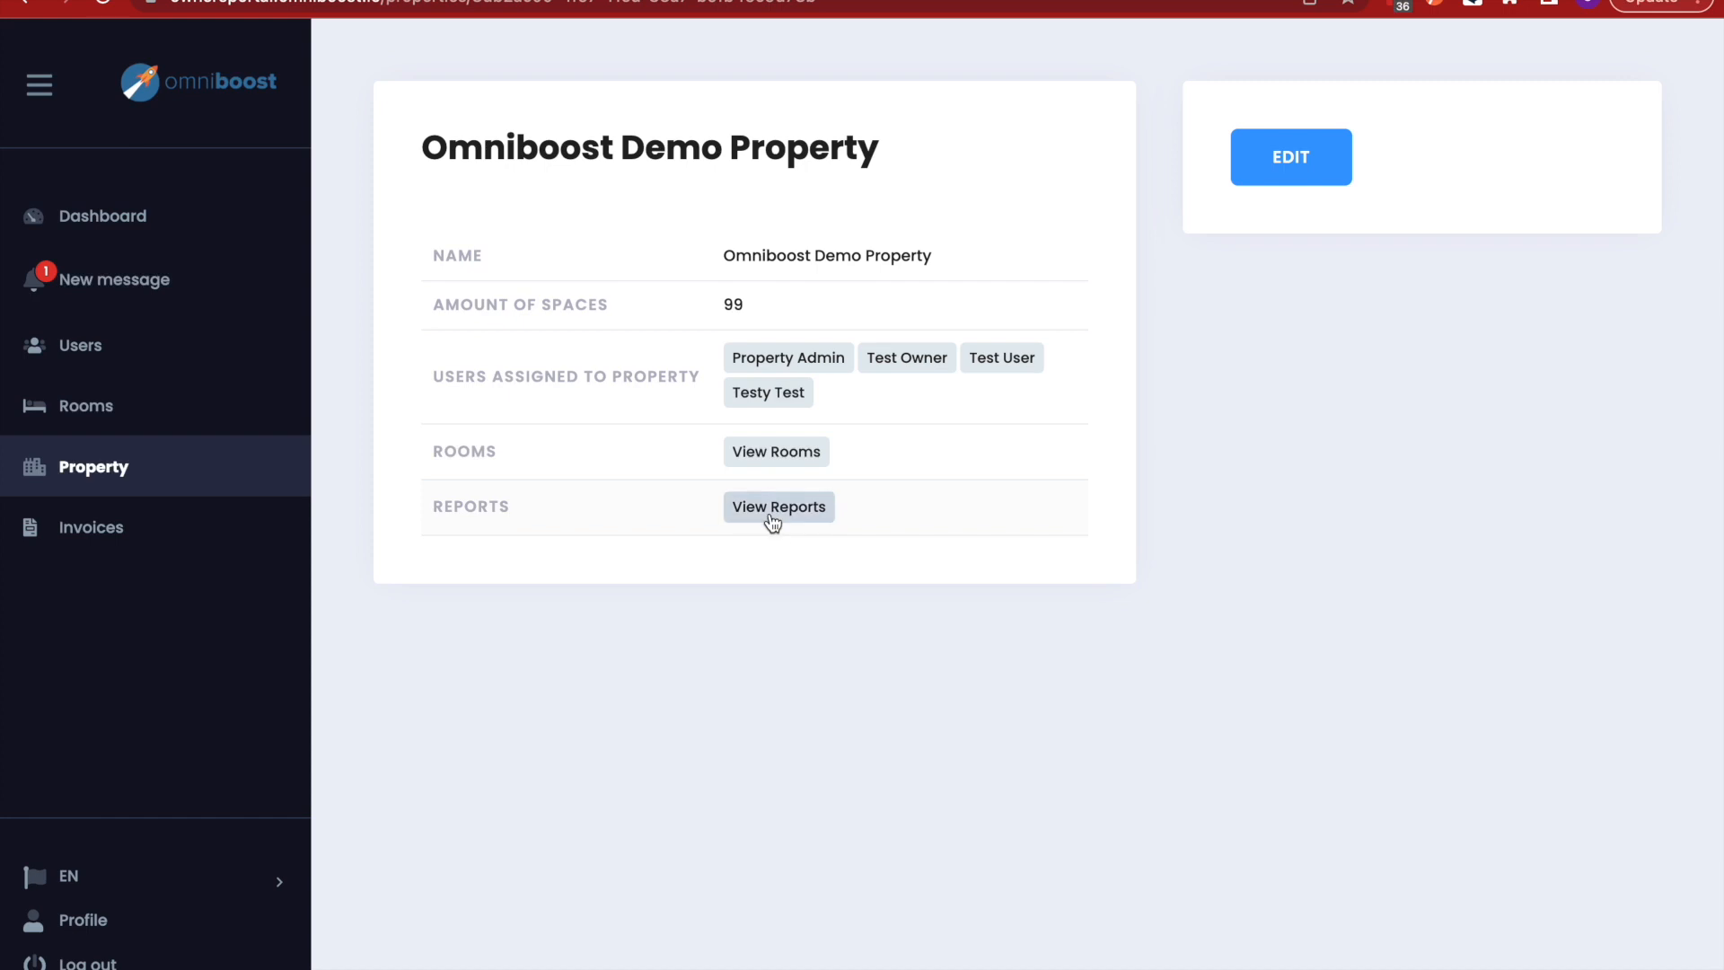
pyautogui.scroll(-1, 1133, 675)
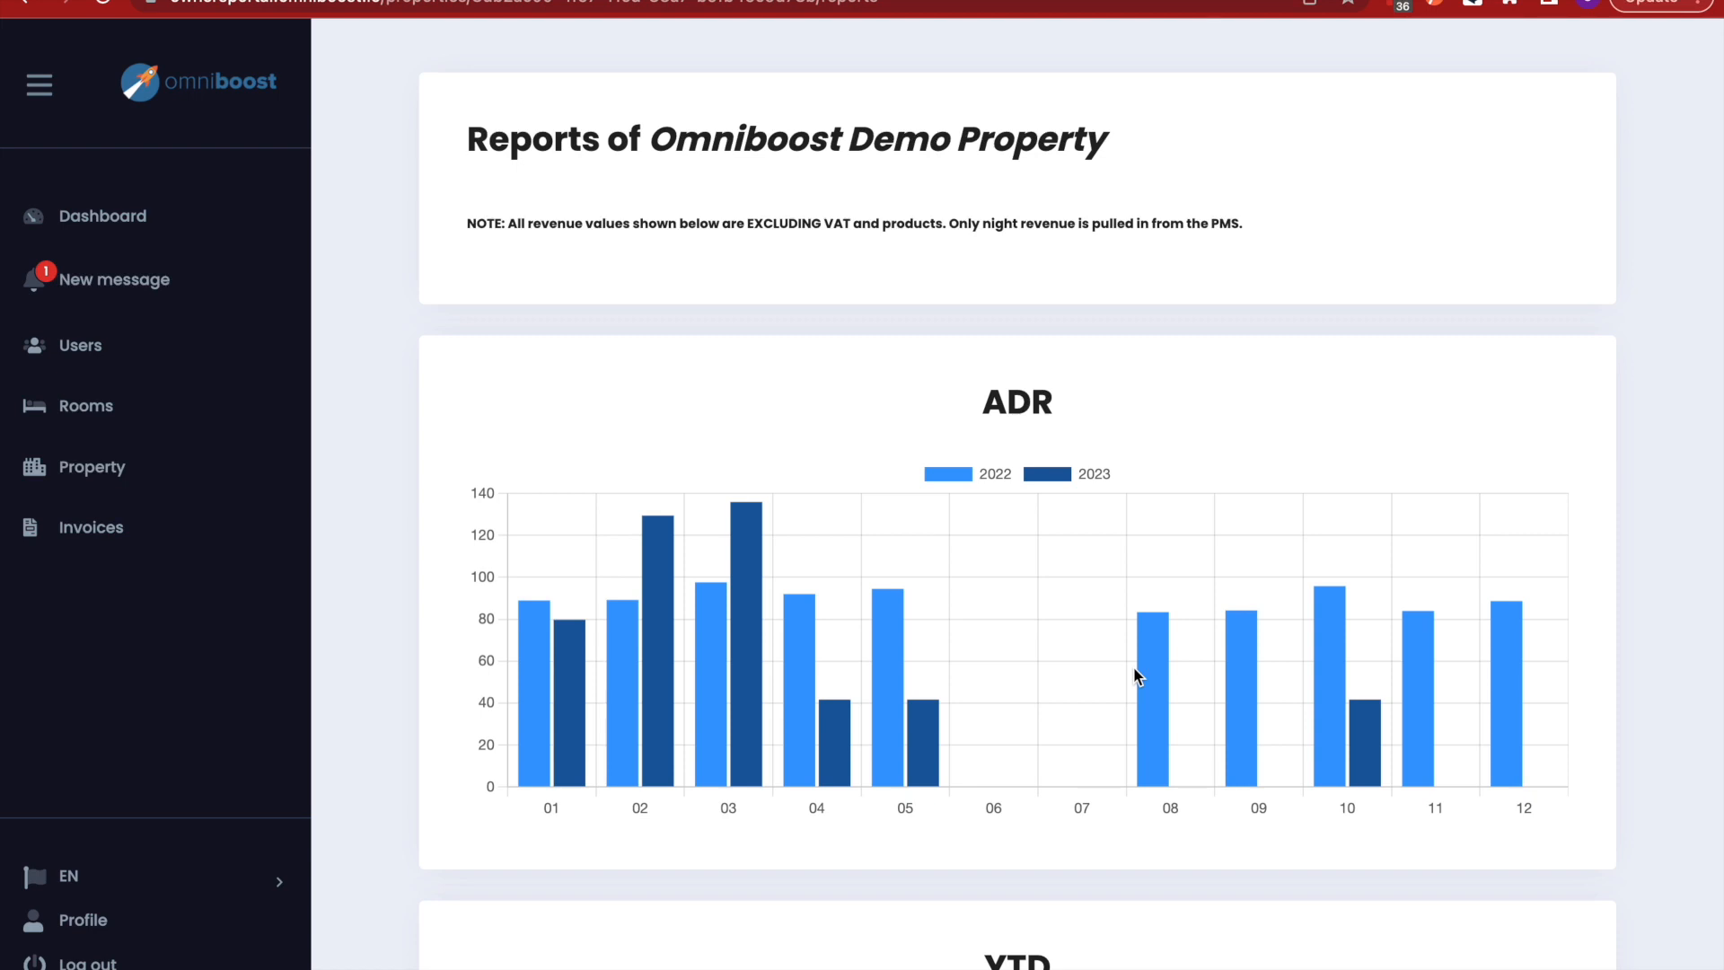
pyautogui.scroll(-3, 1134, 668)
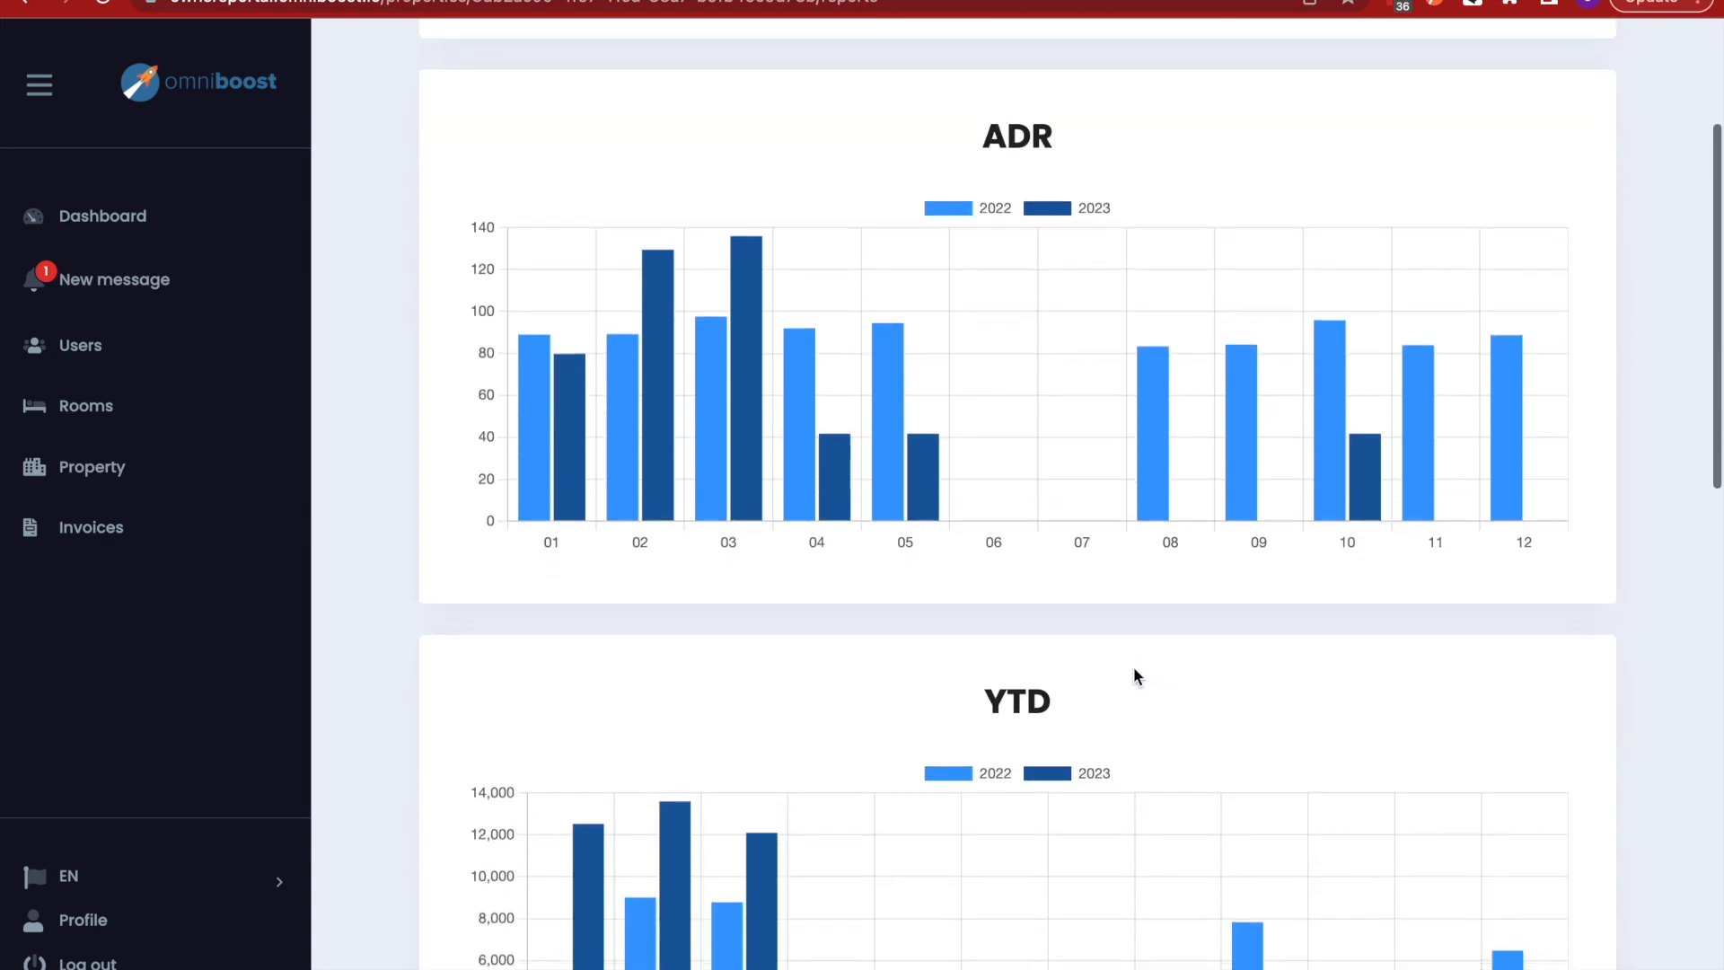
pyautogui.scroll(-1, 1133, 675)
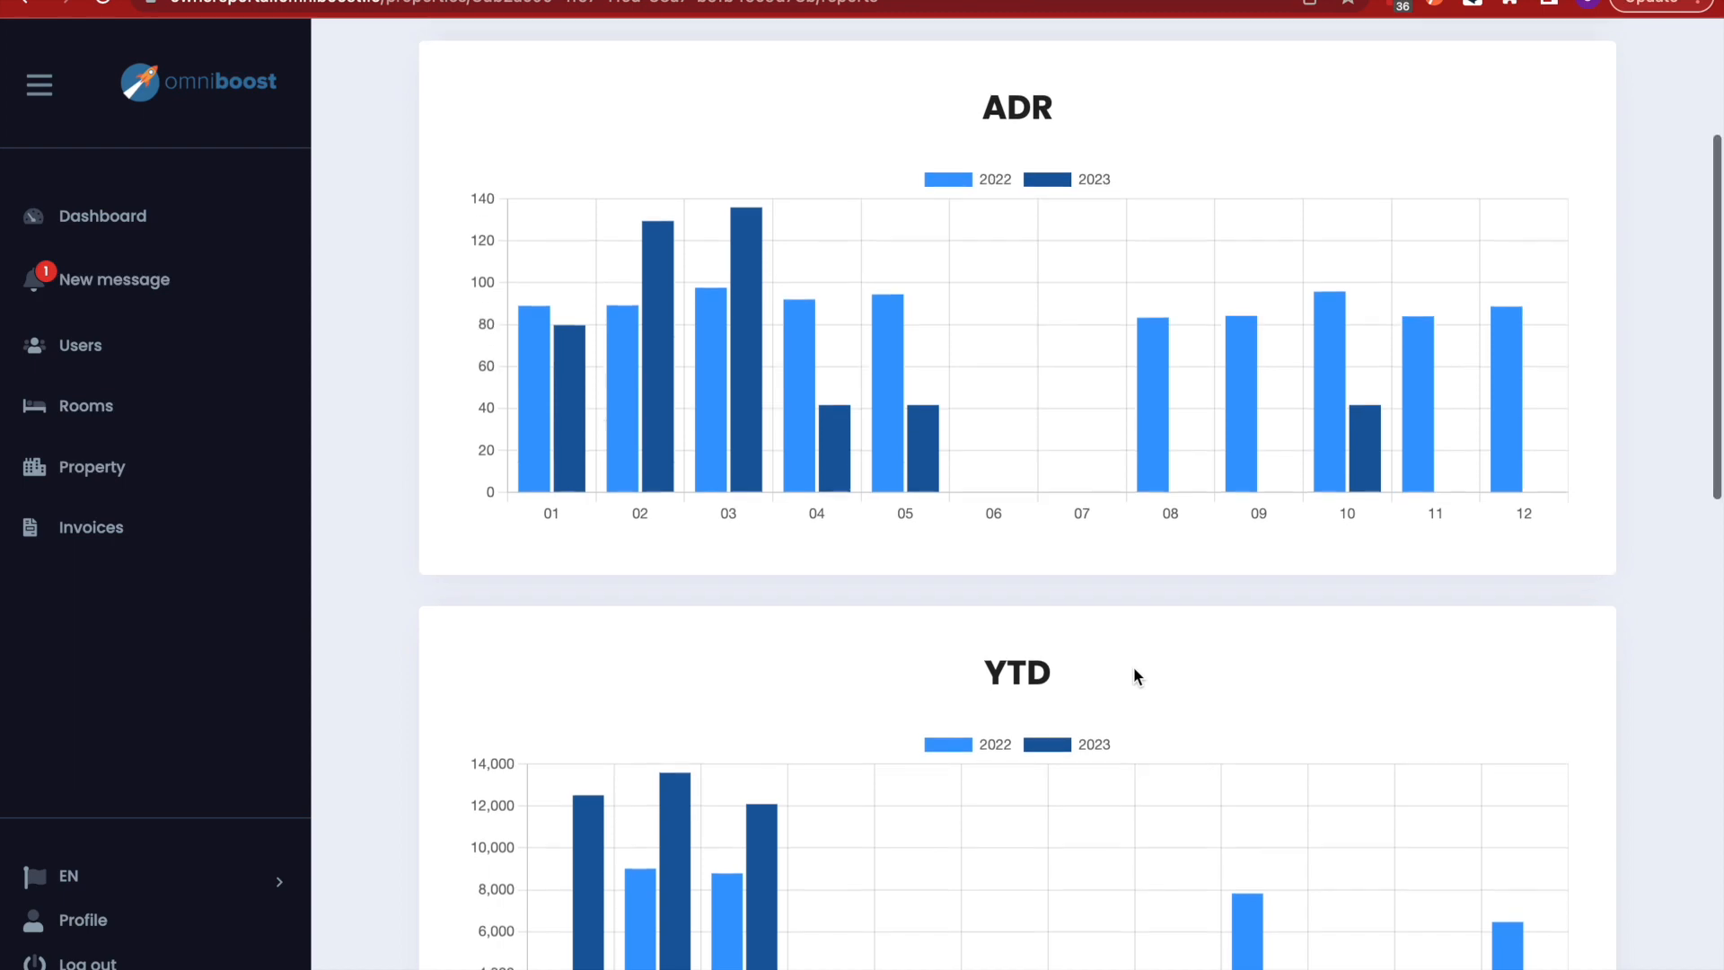
pyautogui.scroll(-4, 1052, 530)
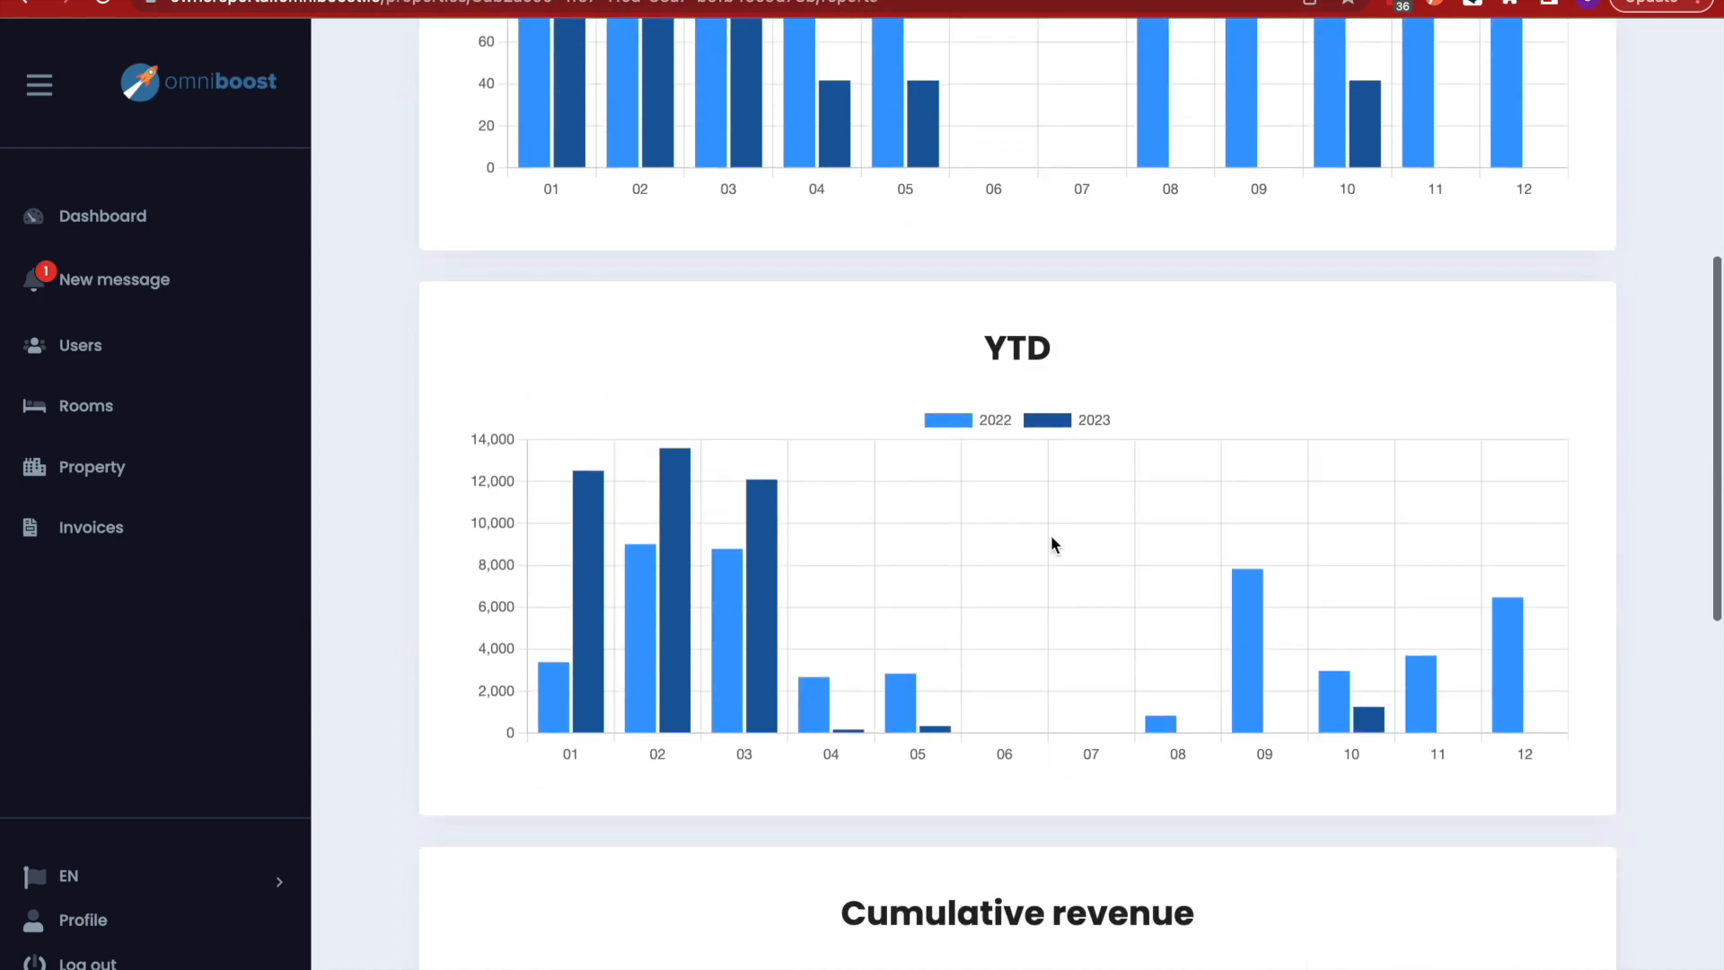
pyautogui.scroll(-5, 1113, 467)
pyautogui.scroll(-6, 1146, 789)
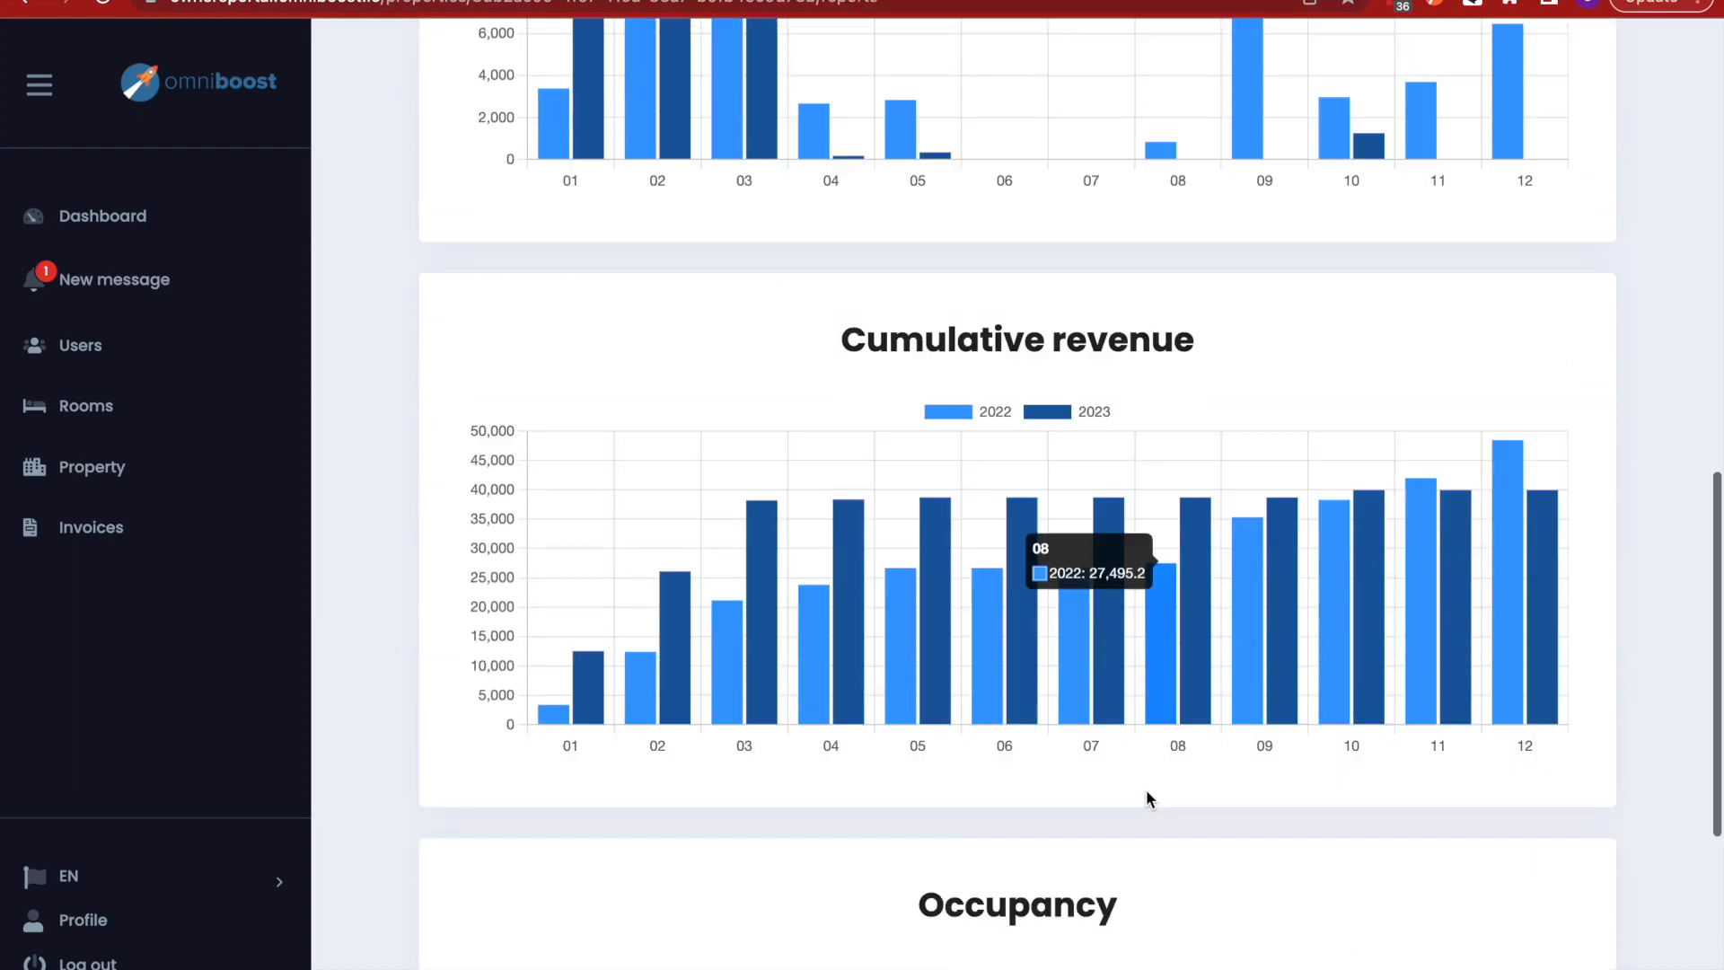
pyautogui.scroll(-1, 1088, 723)
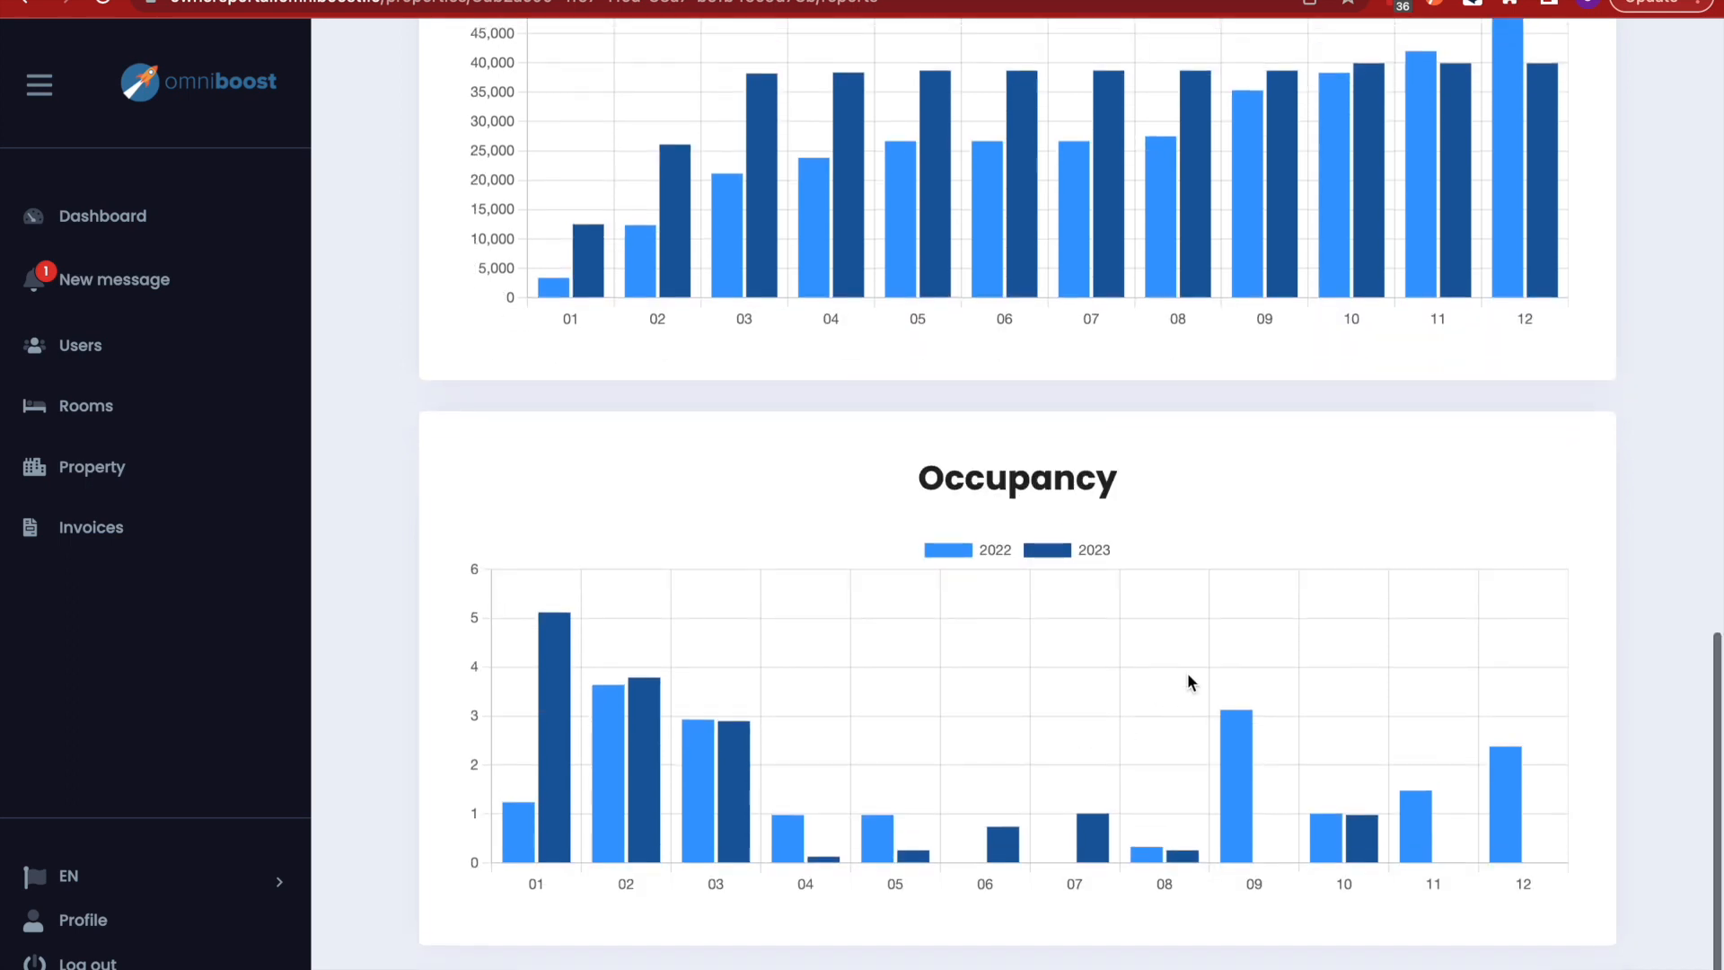
pyautogui.scroll(20, 1077, 458)
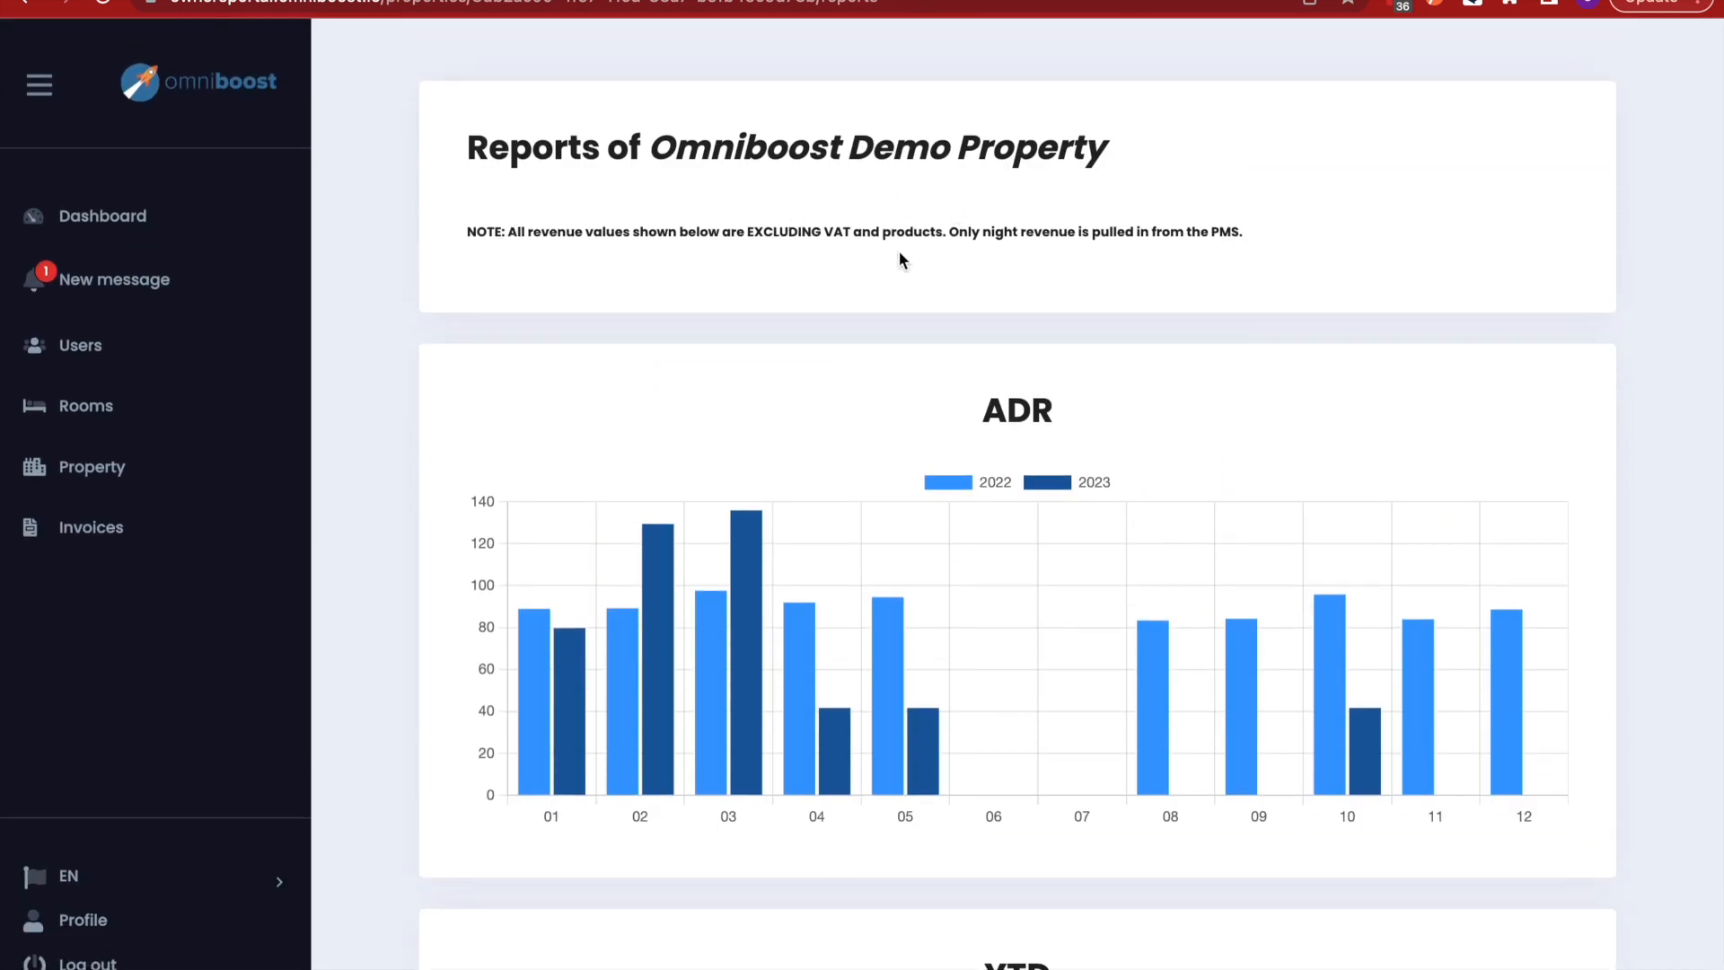
pyautogui.scroll(-3, 1041, 312)
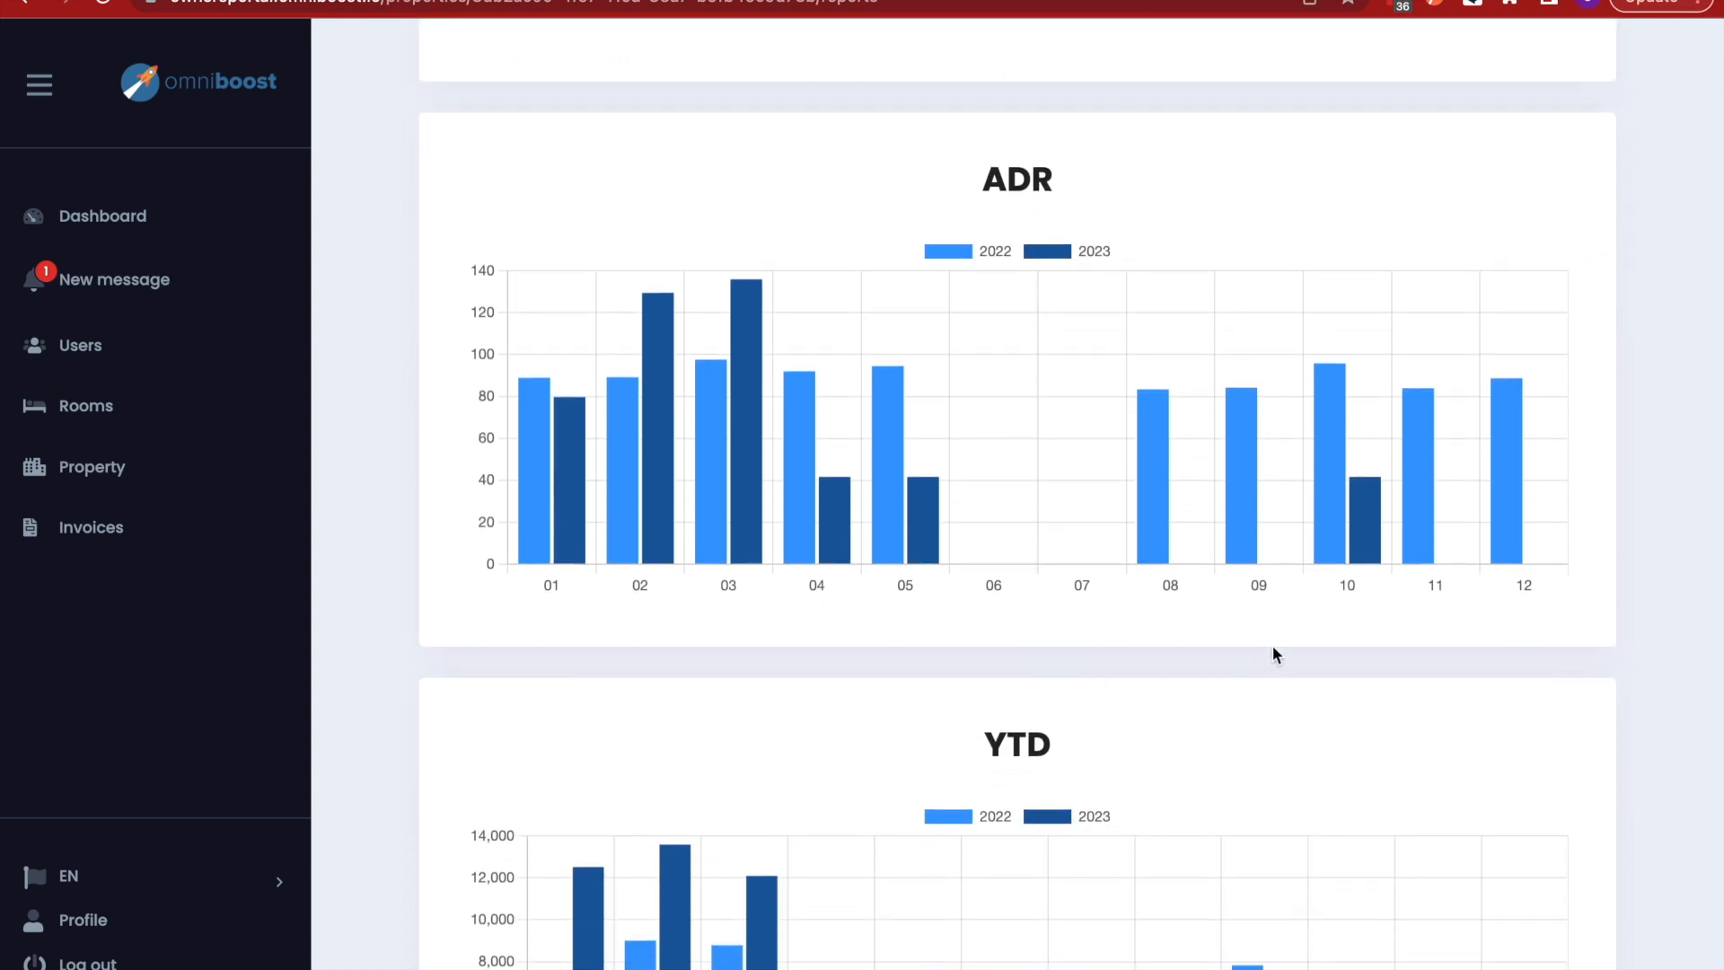
pyautogui.scroll(-1, 871, 864)
pyautogui.moveTo(802, 386)
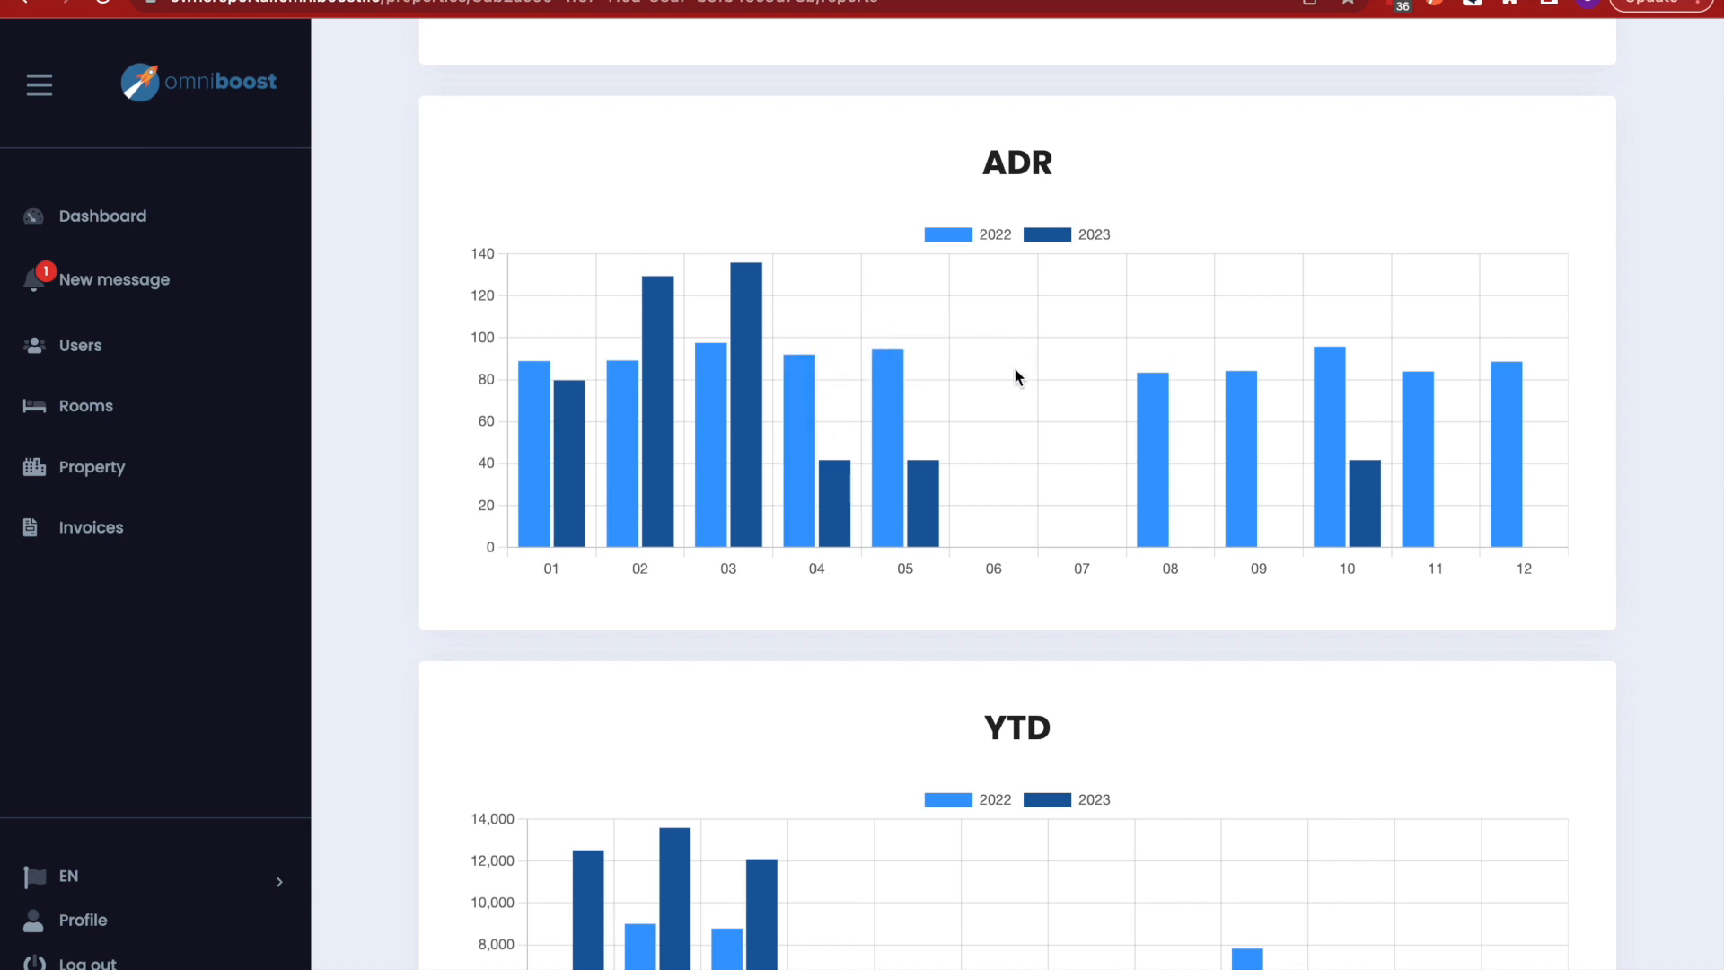
pyautogui.scroll(-10, 968, 750)
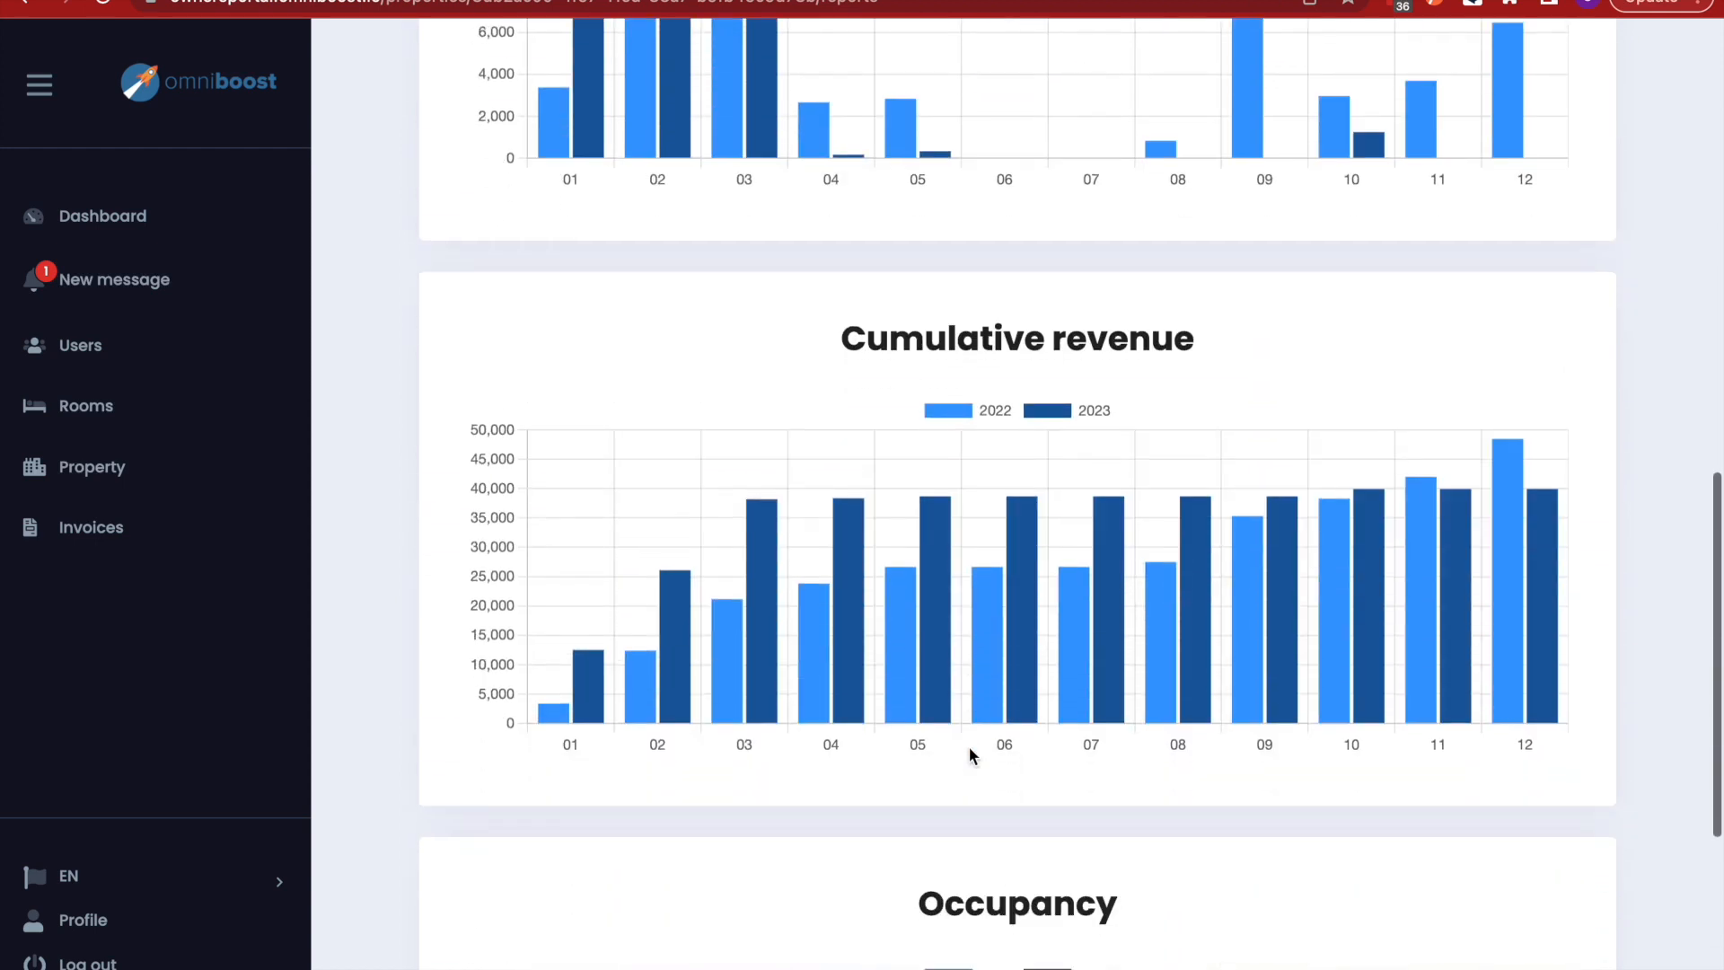
pyautogui.scroll(-5, 968, 754)
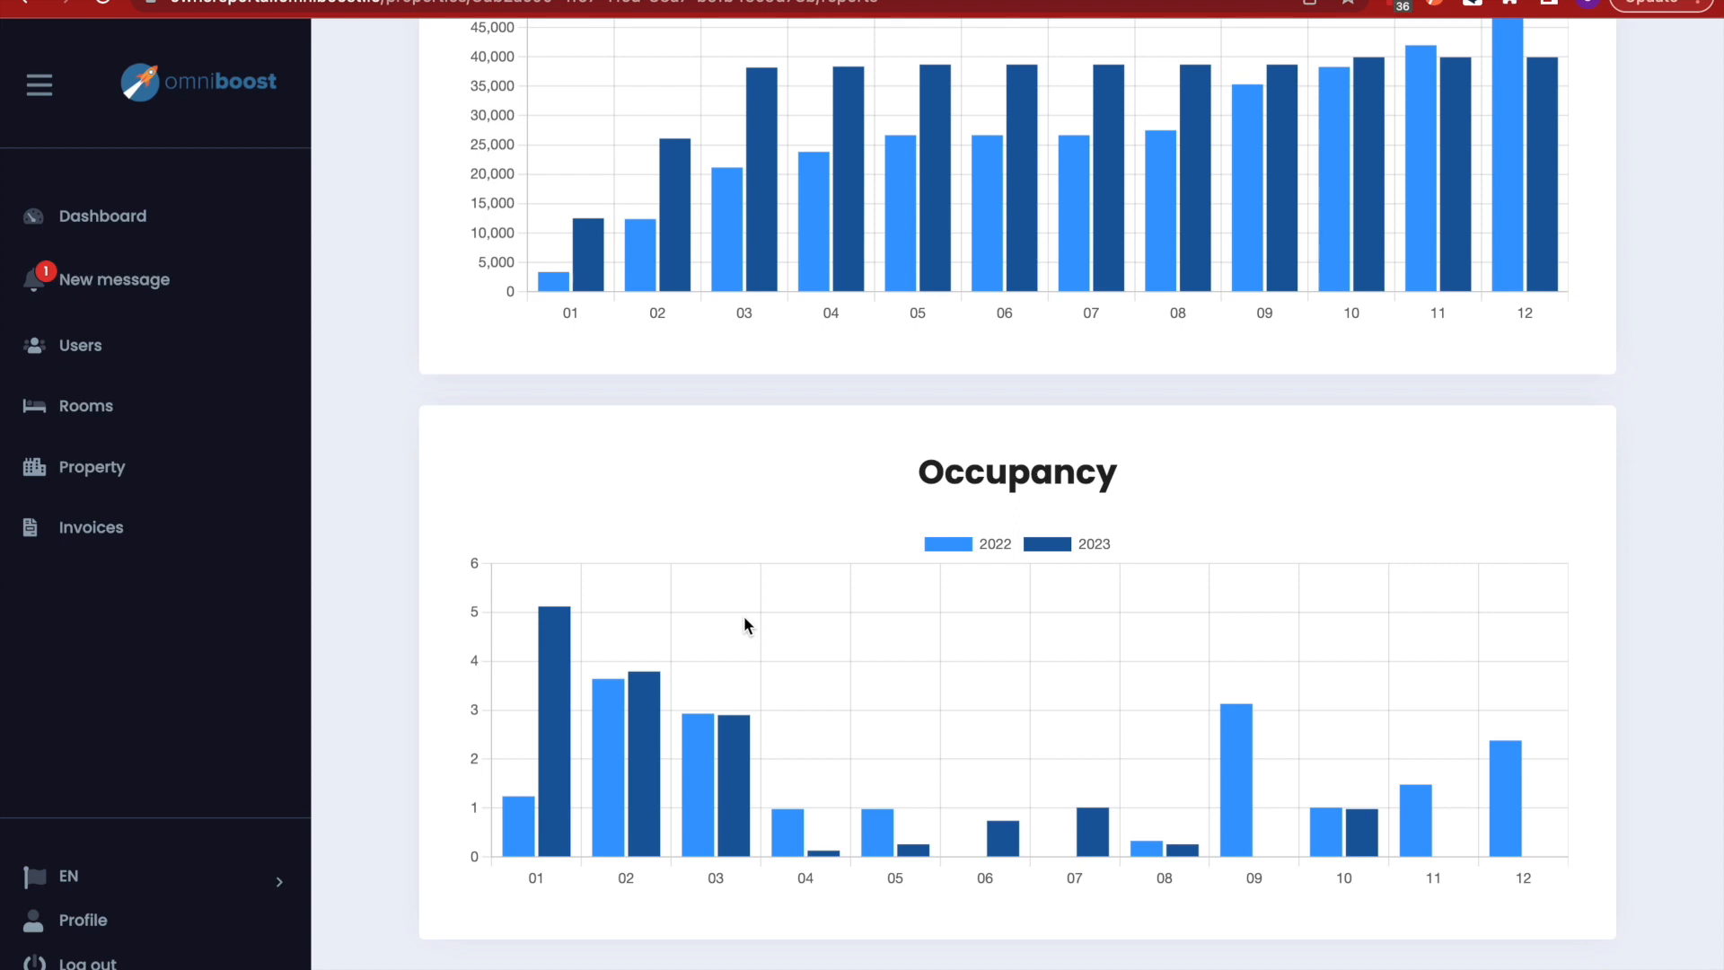
pyautogui.scroll(15, 744, 616)
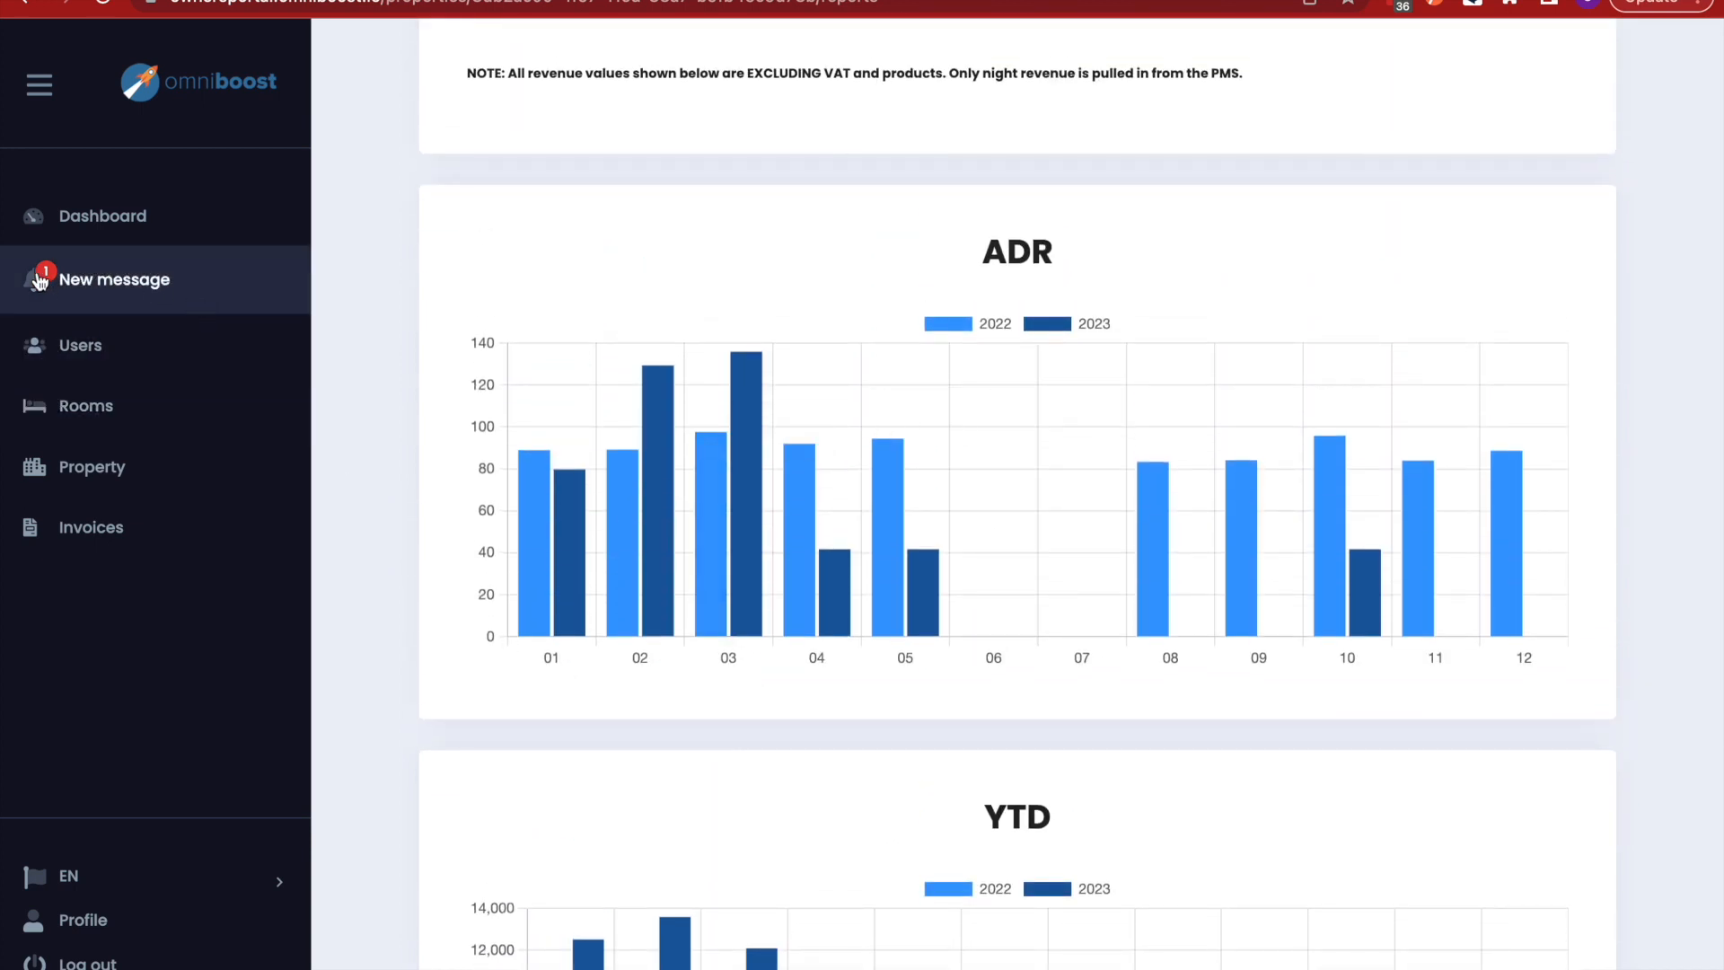
# - Mark the new 0108-03 reservation notification as read in Notifications
pyautogui.click(90, 285)
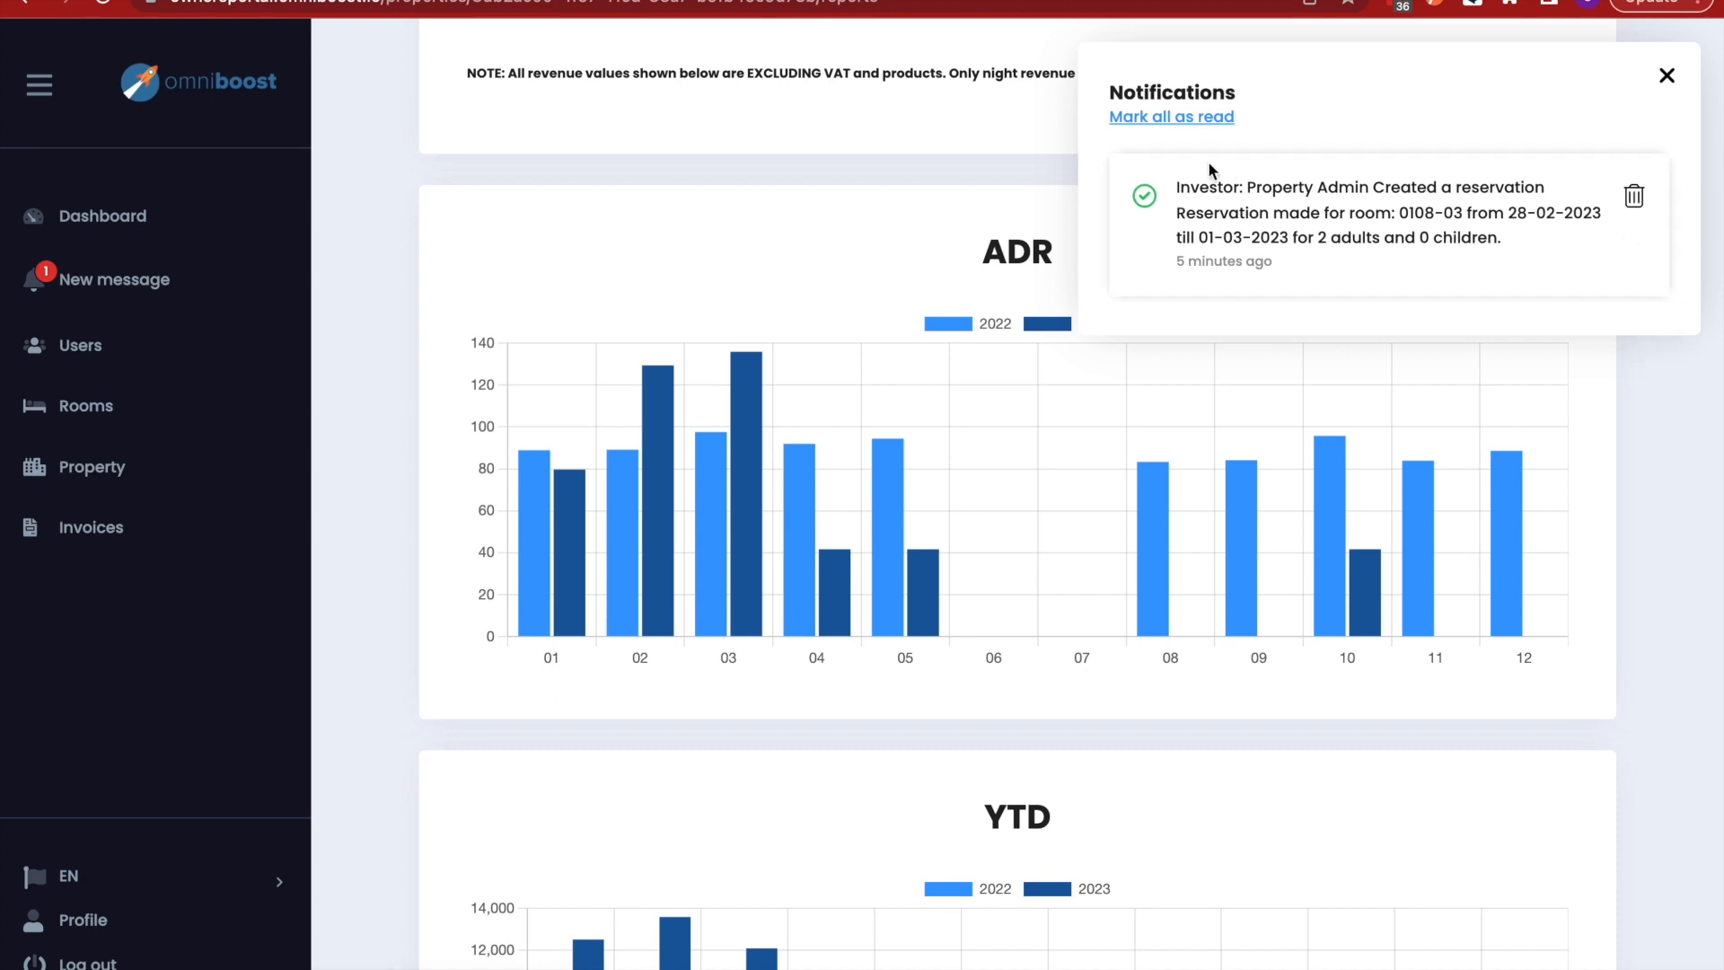
pyautogui.click(1167, 122)
pyautogui.scroll(-1, 621, 447)
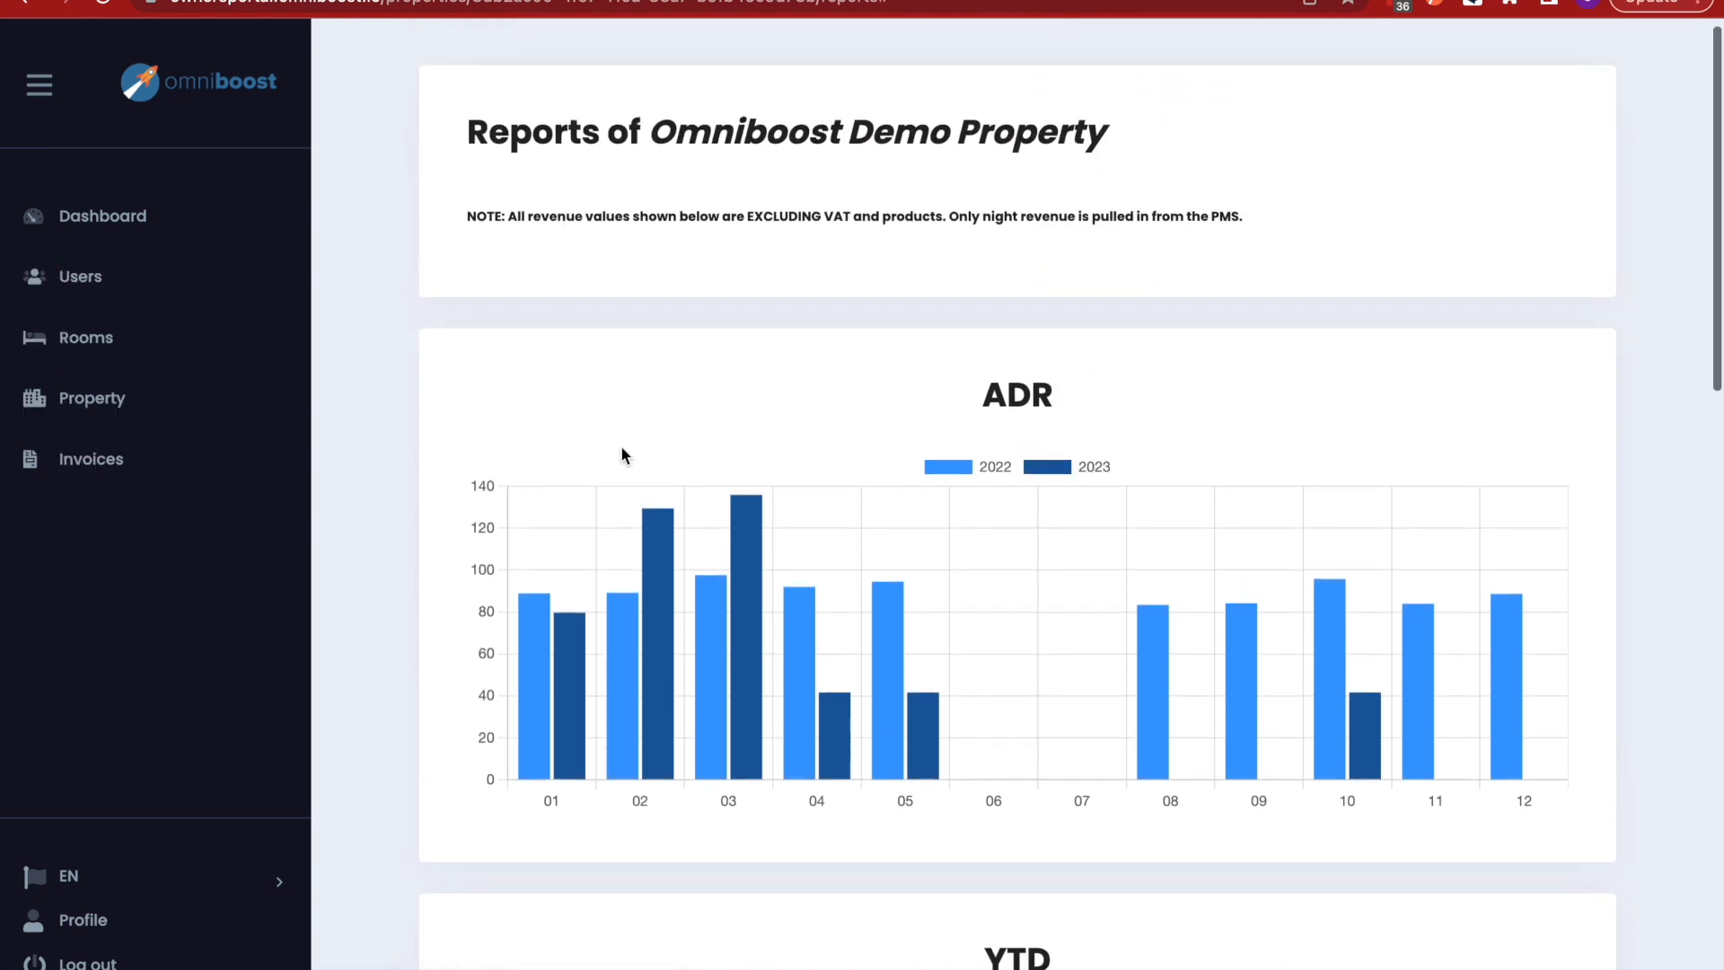
pyautogui.click(109, 892)
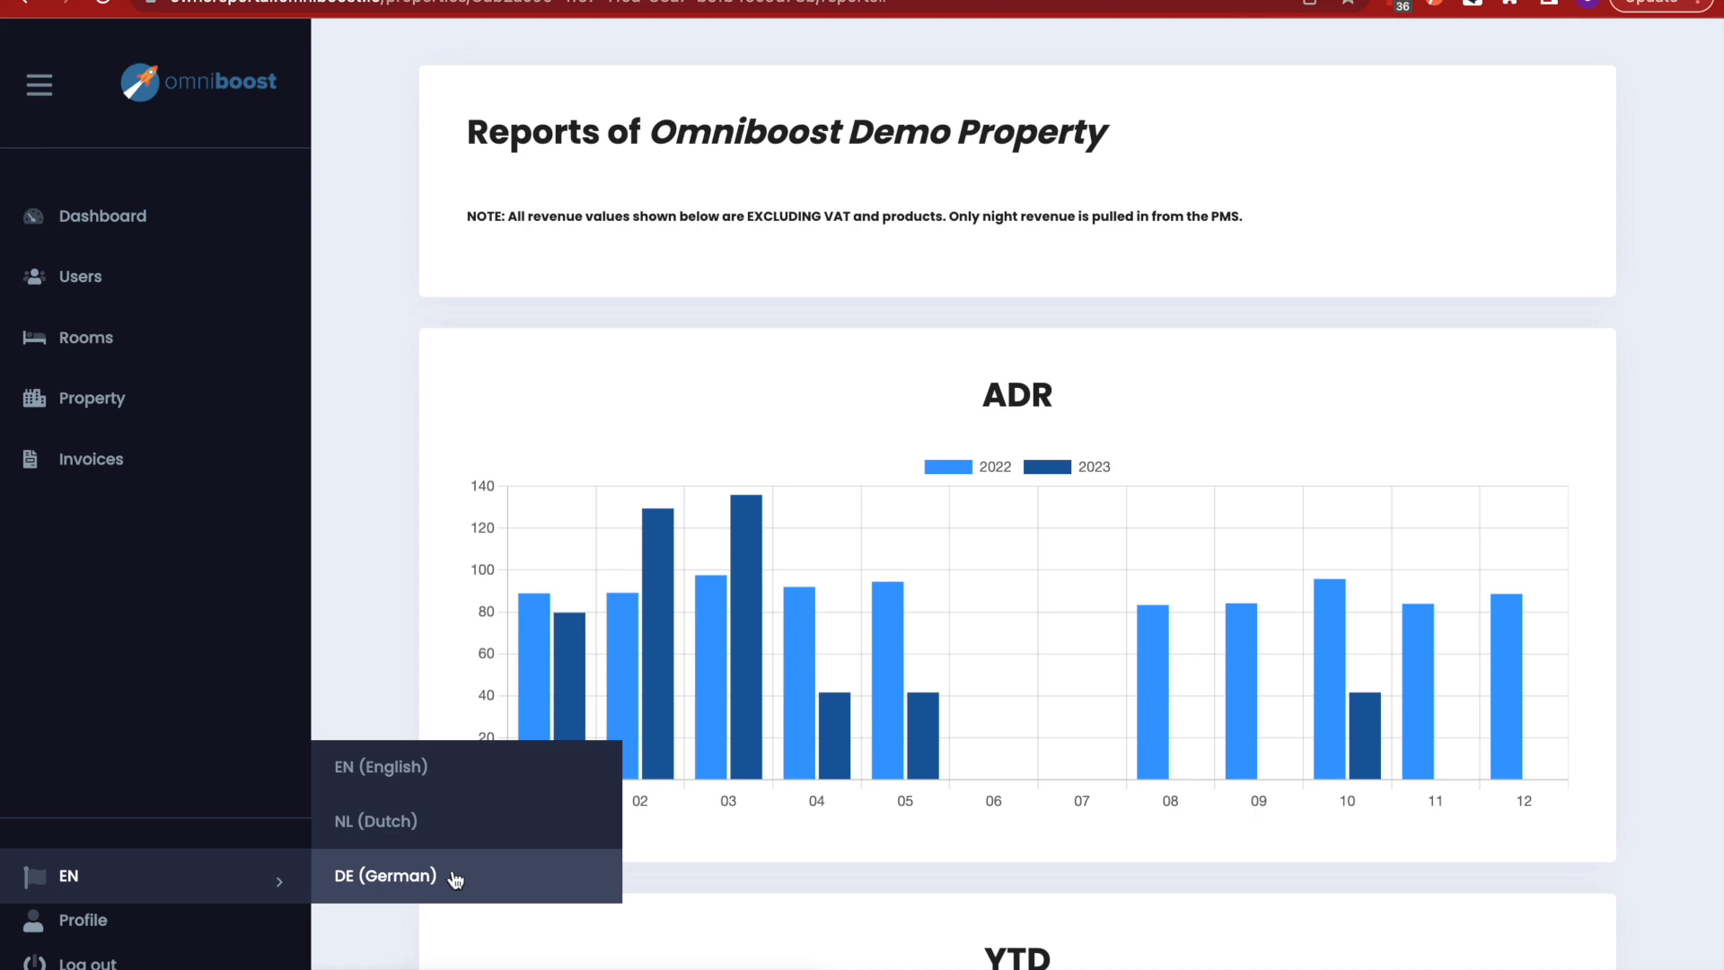
# - Browse the Edit profile page sections, then return to the Dashboard listing rooms from 0108-01
pyautogui.click(95, 928)
pyautogui.scroll(-1, 1077, 728)
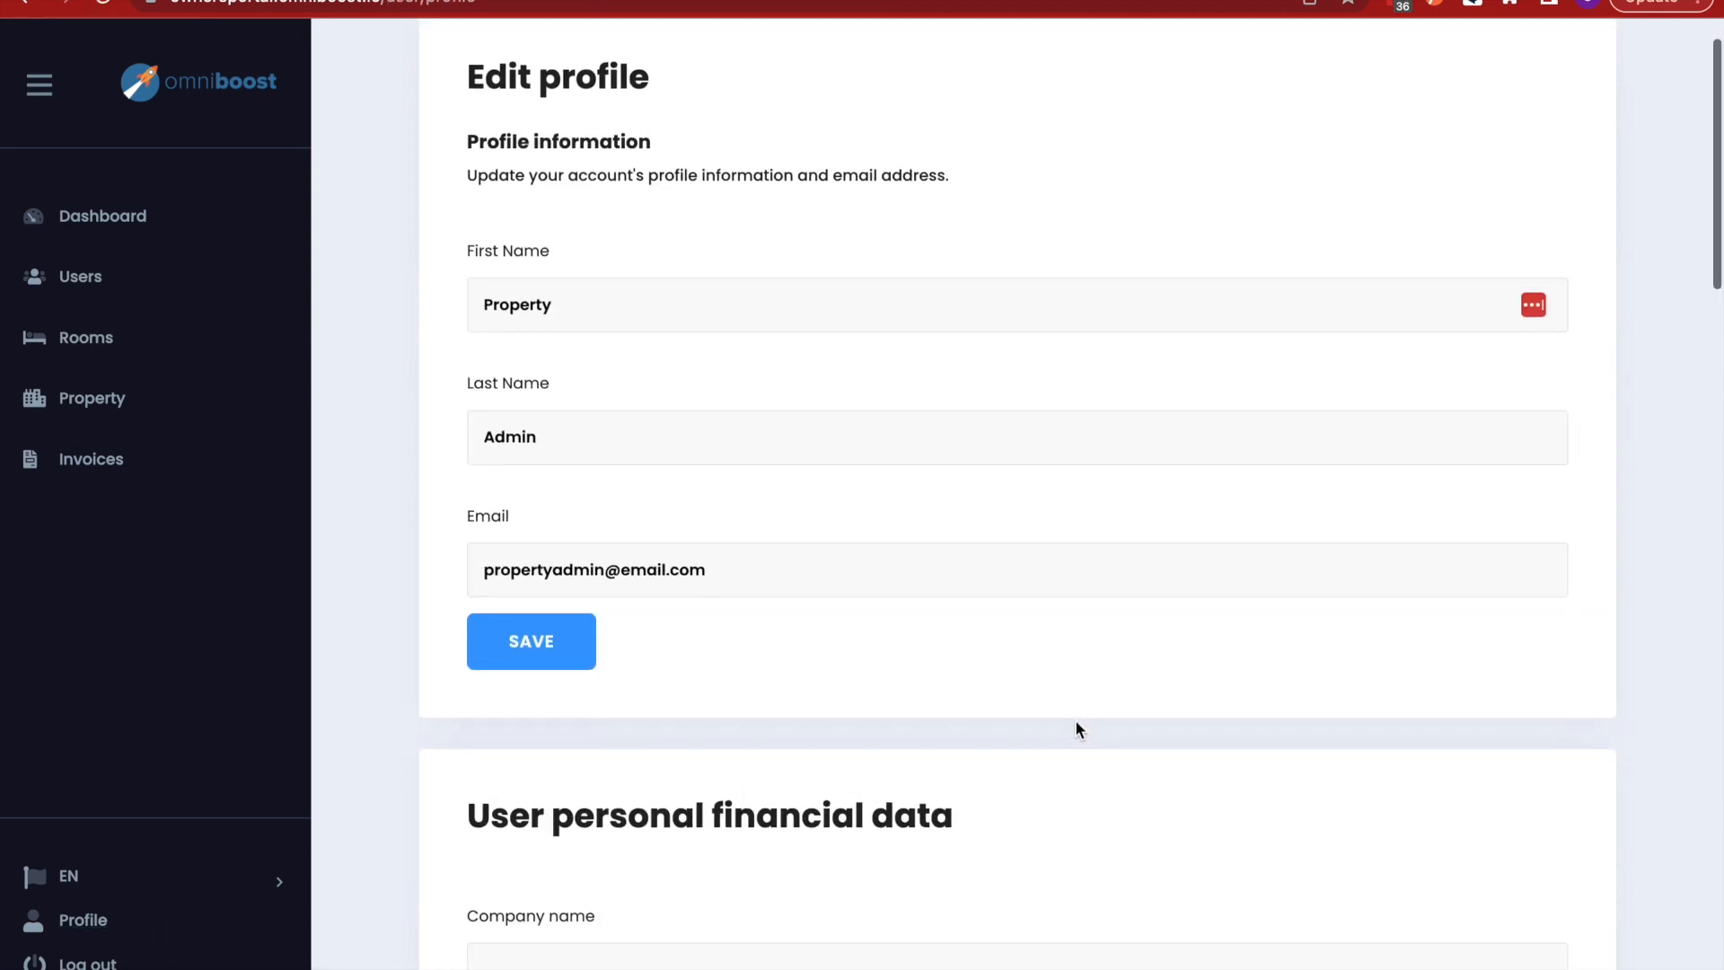
pyautogui.scroll(1, 1077, 728)
pyautogui.scroll(-2, 1077, 728)
pyautogui.scroll(4, 1075, 728)
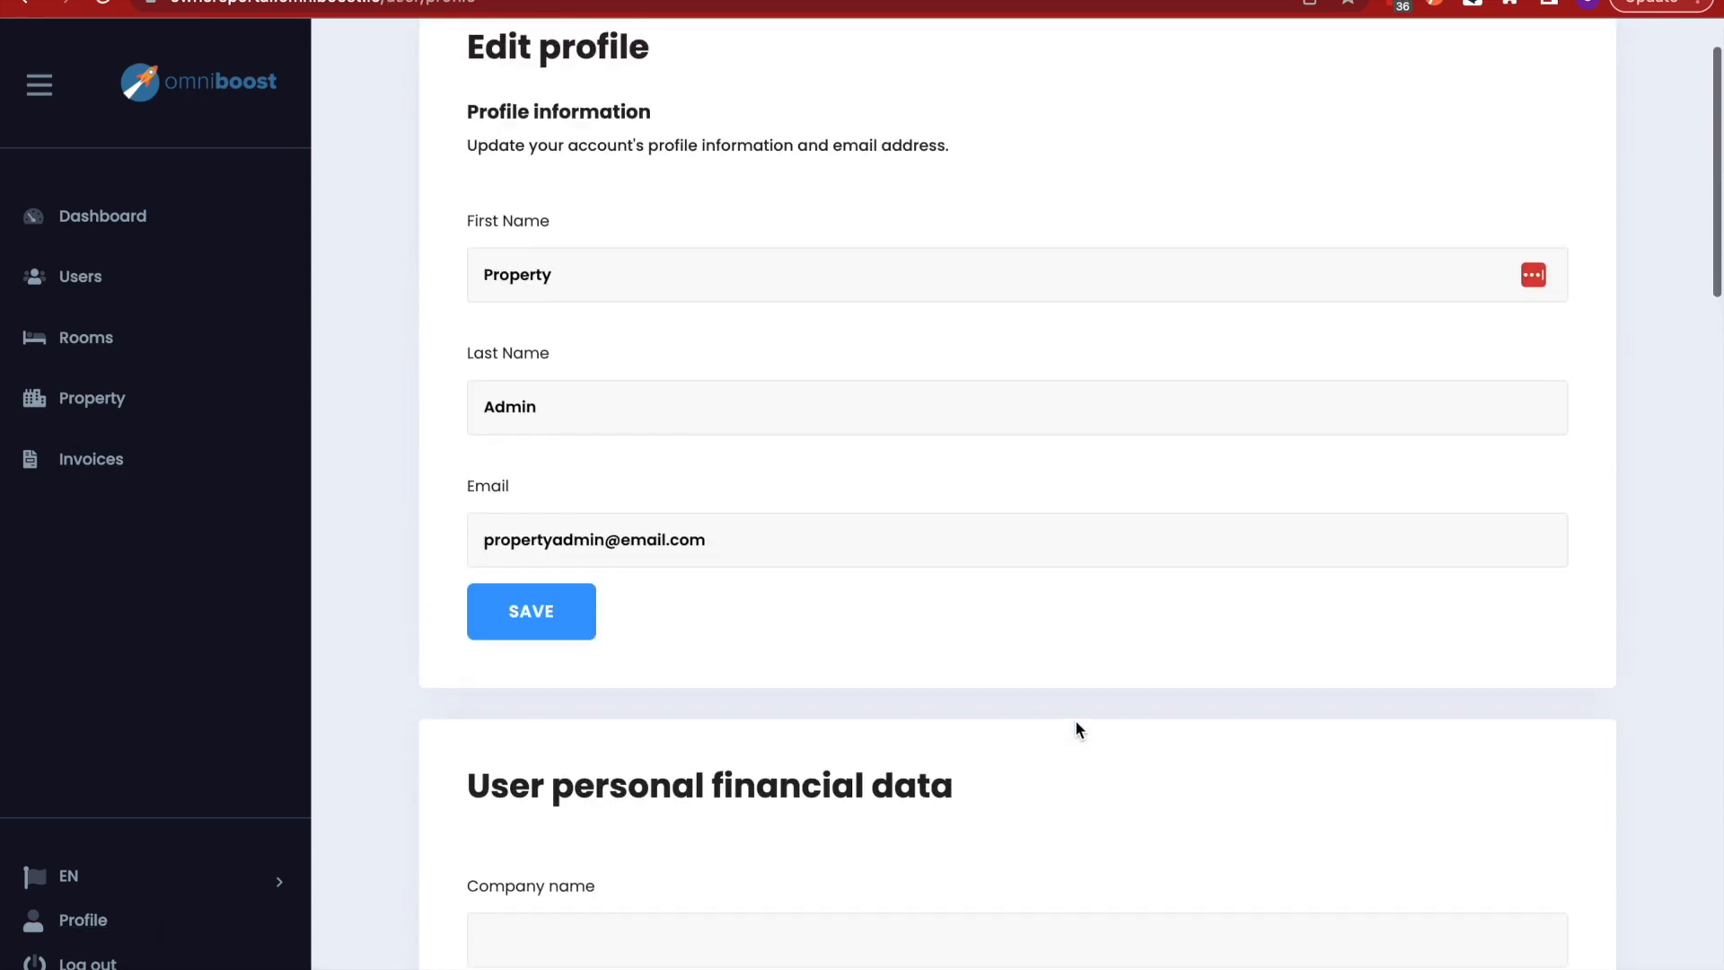
pyautogui.scroll(-8, 929, 751)
pyautogui.scroll(1, 928, 753)
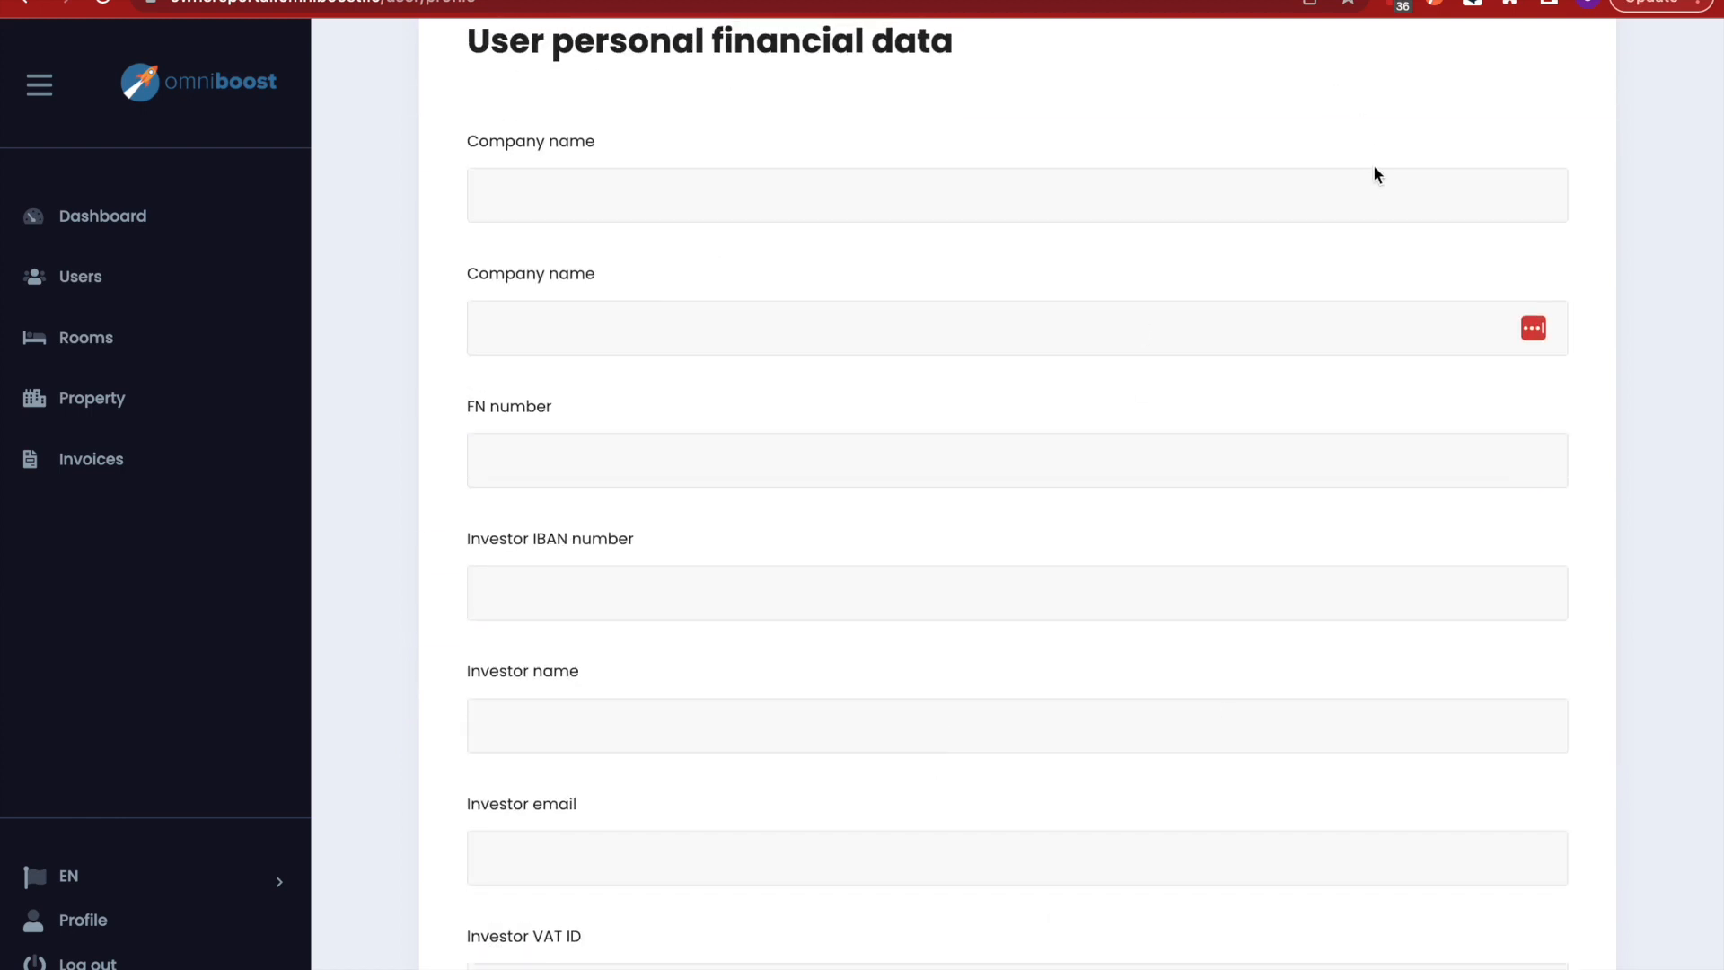
pyautogui.scroll(-2, 1343, 512)
pyautogui.scroll(8, 1337, 513)
pyautogui.scroll(-6, 1334, 519)
pyautogui.scroll(-12, 1333, 519)
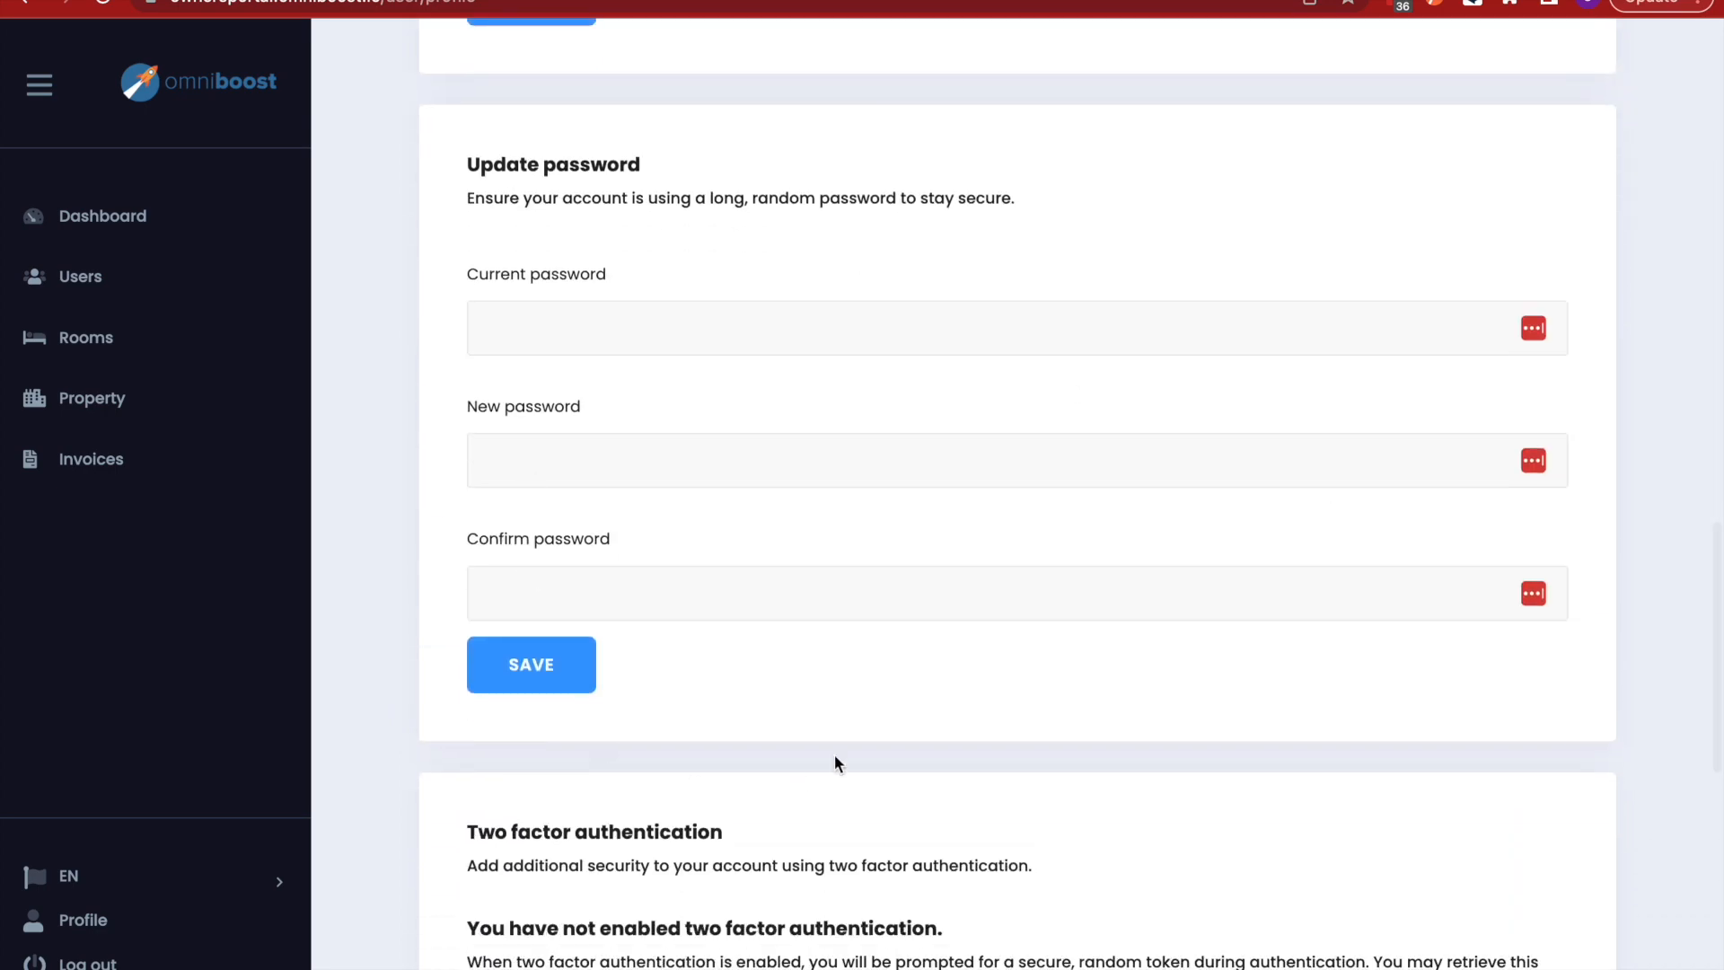
pyautogui.scroll(-6, 871, 668)
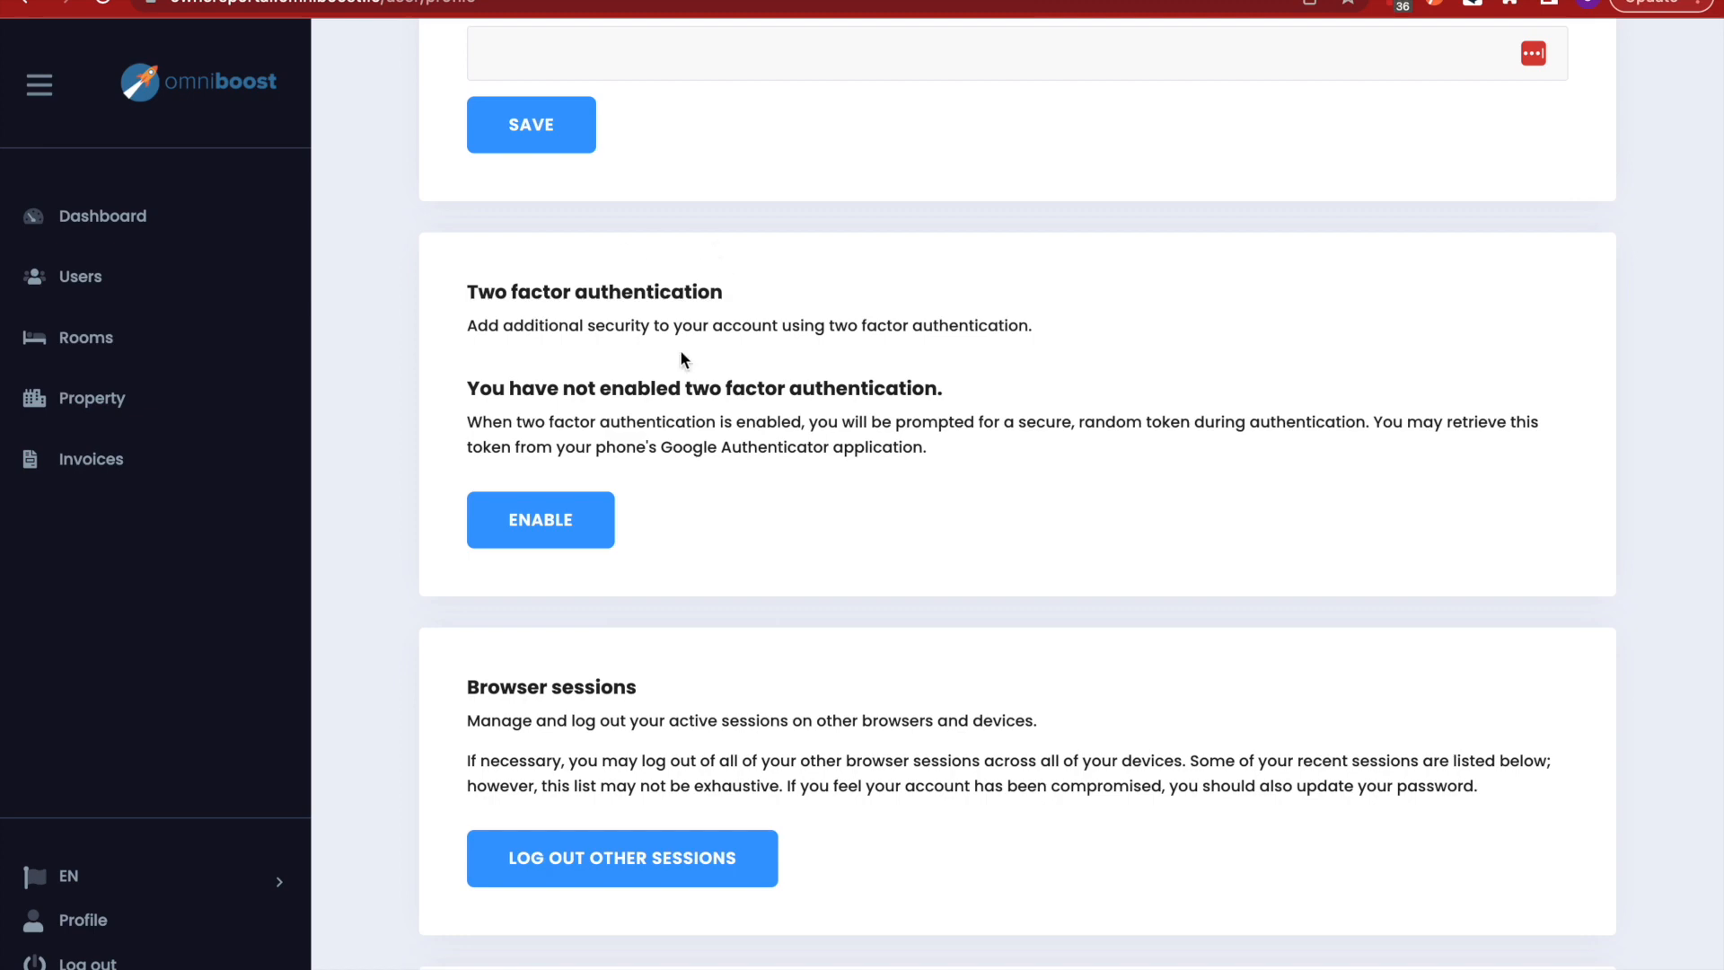
pyautogui.scroll(-4, 837, 687)
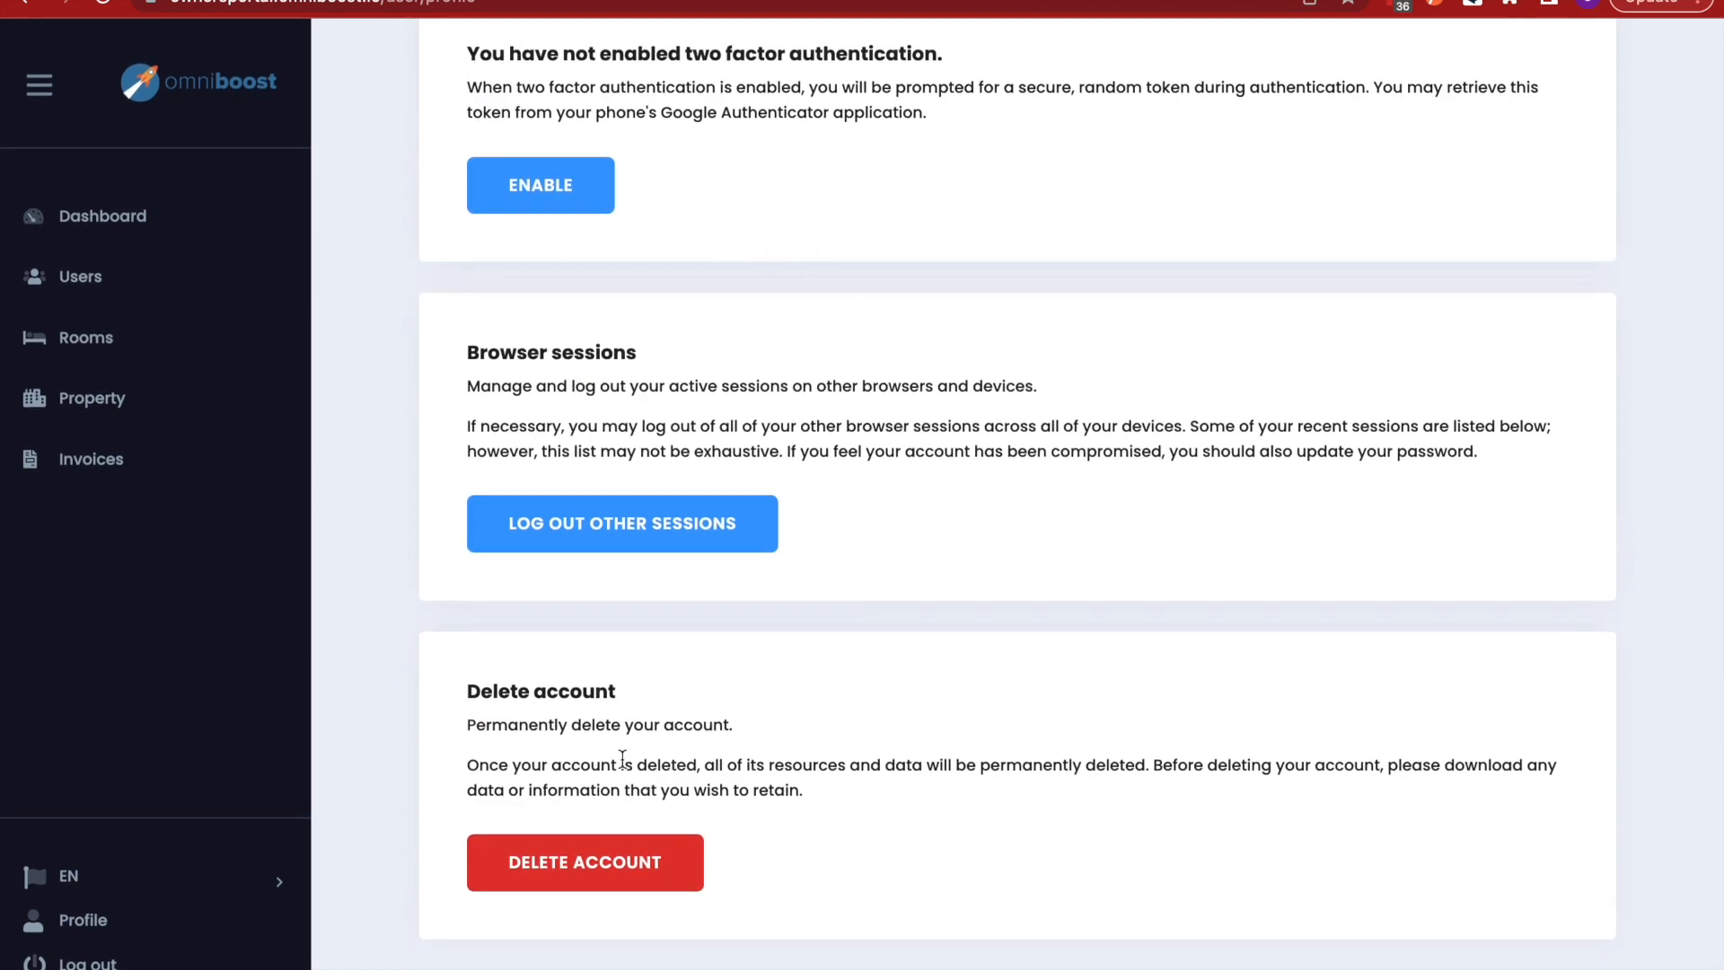
pyautogui.scroll(3, 897, 637)
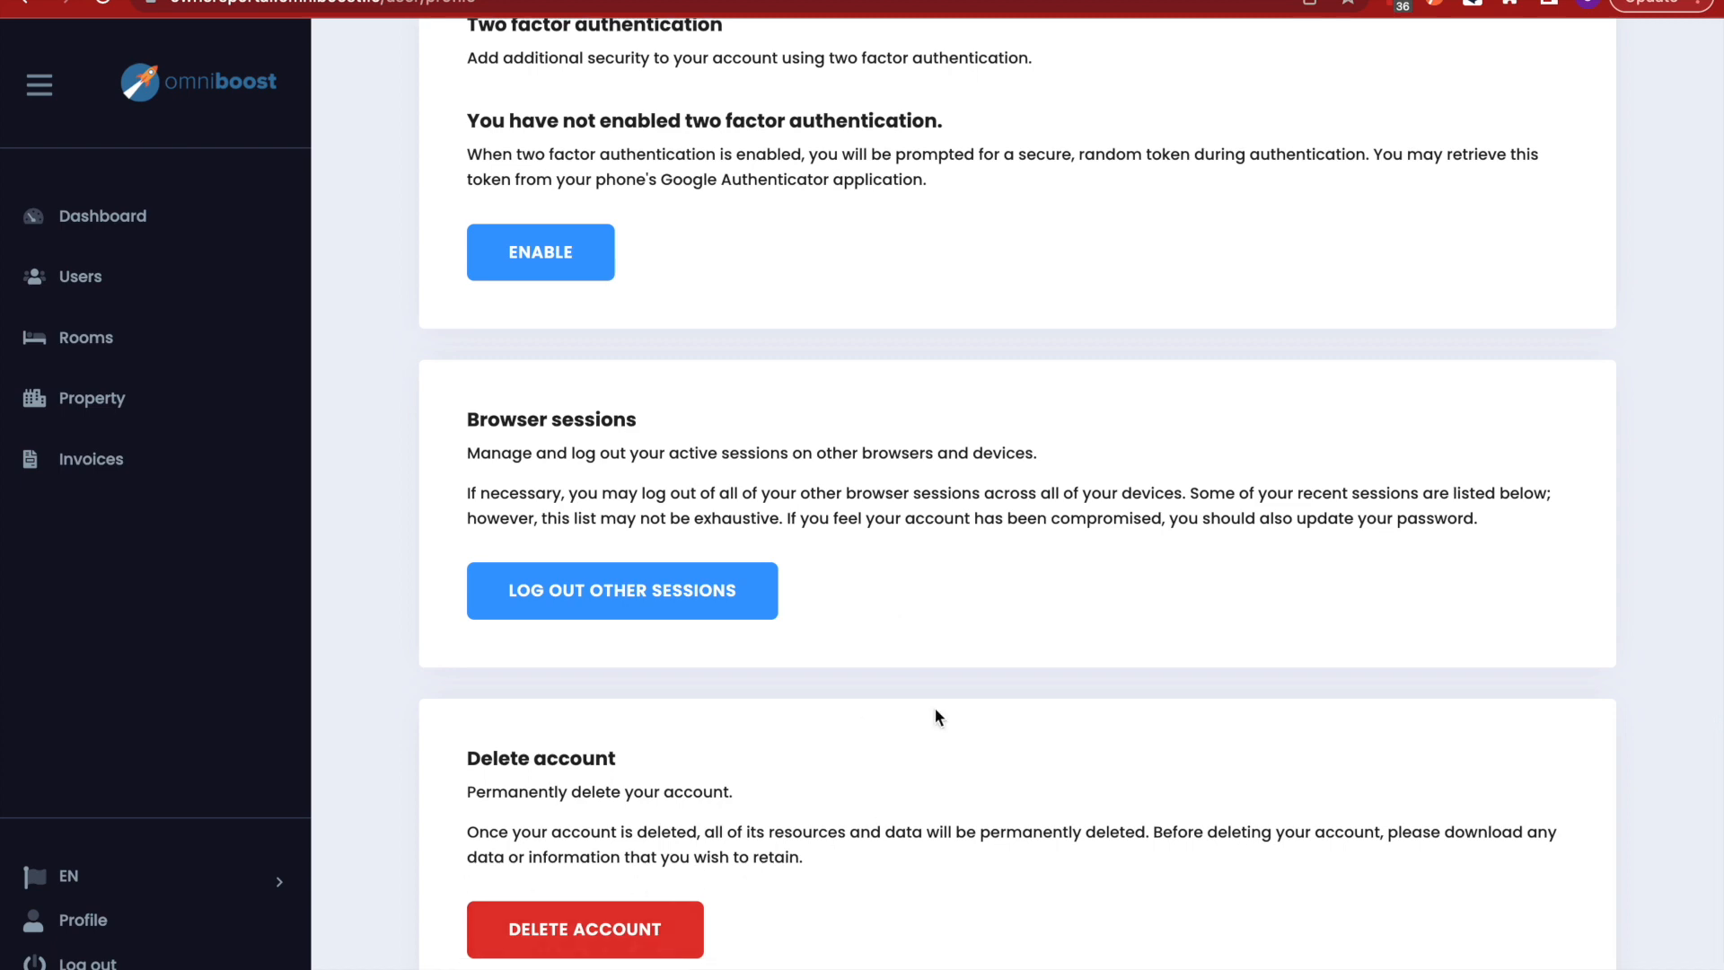
pyautogui.scroll(15, 934, 708)
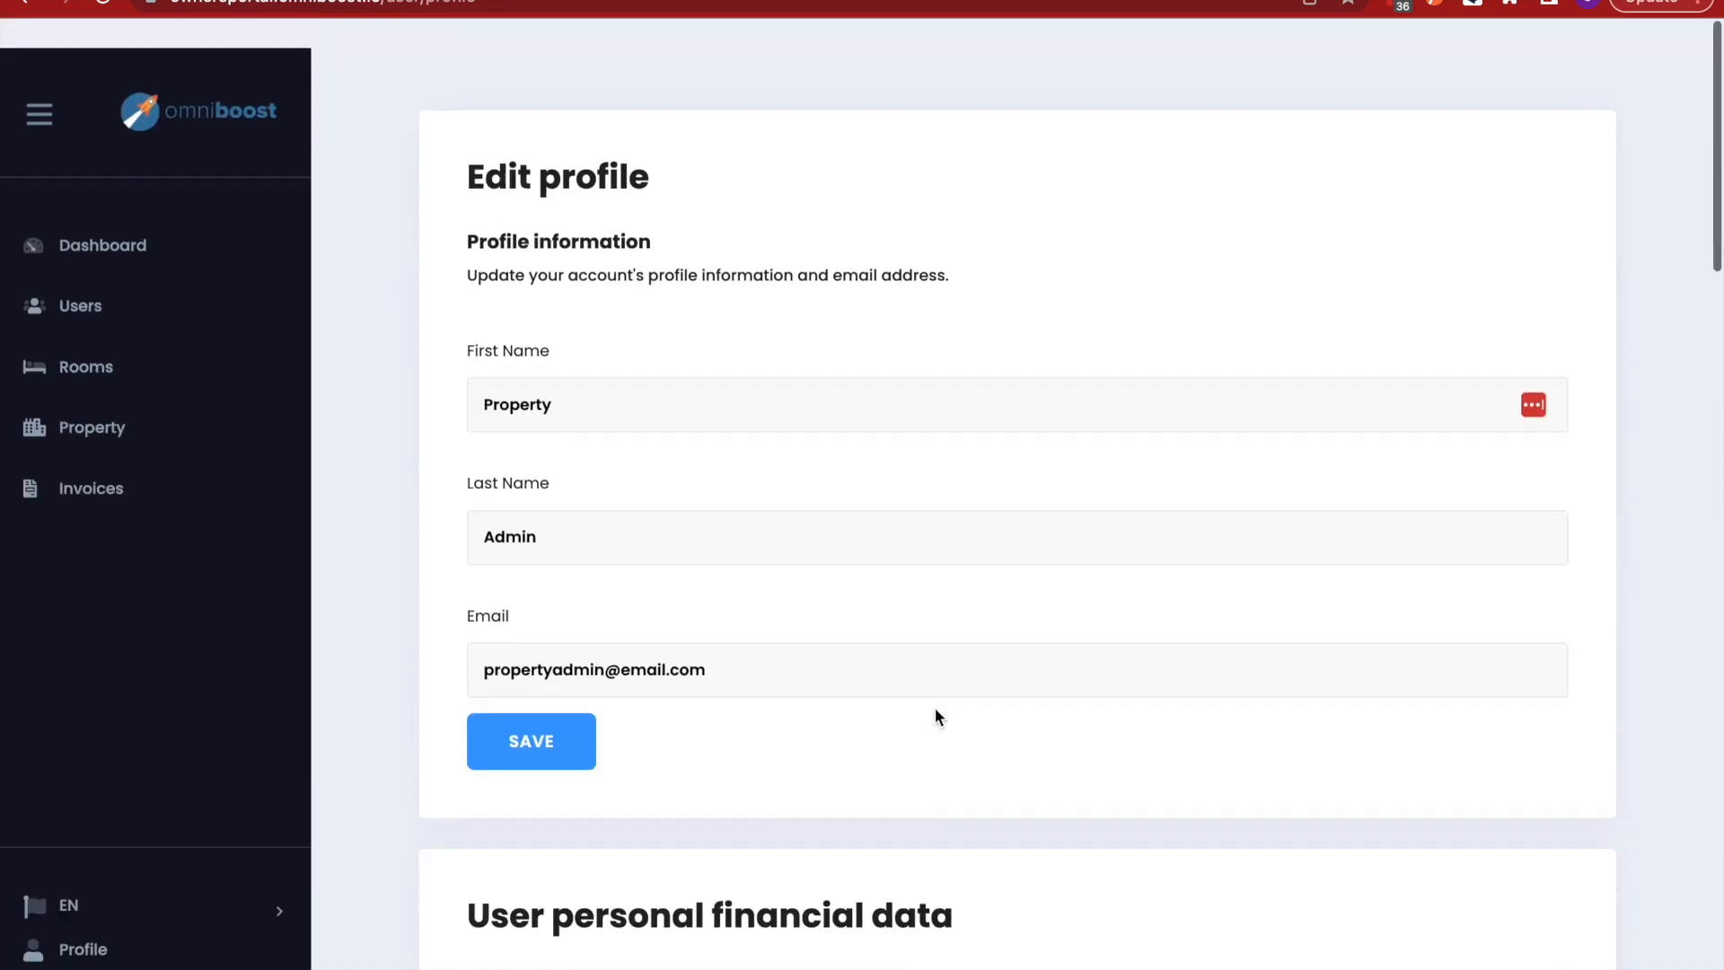
pyautogui.click(142, 215)
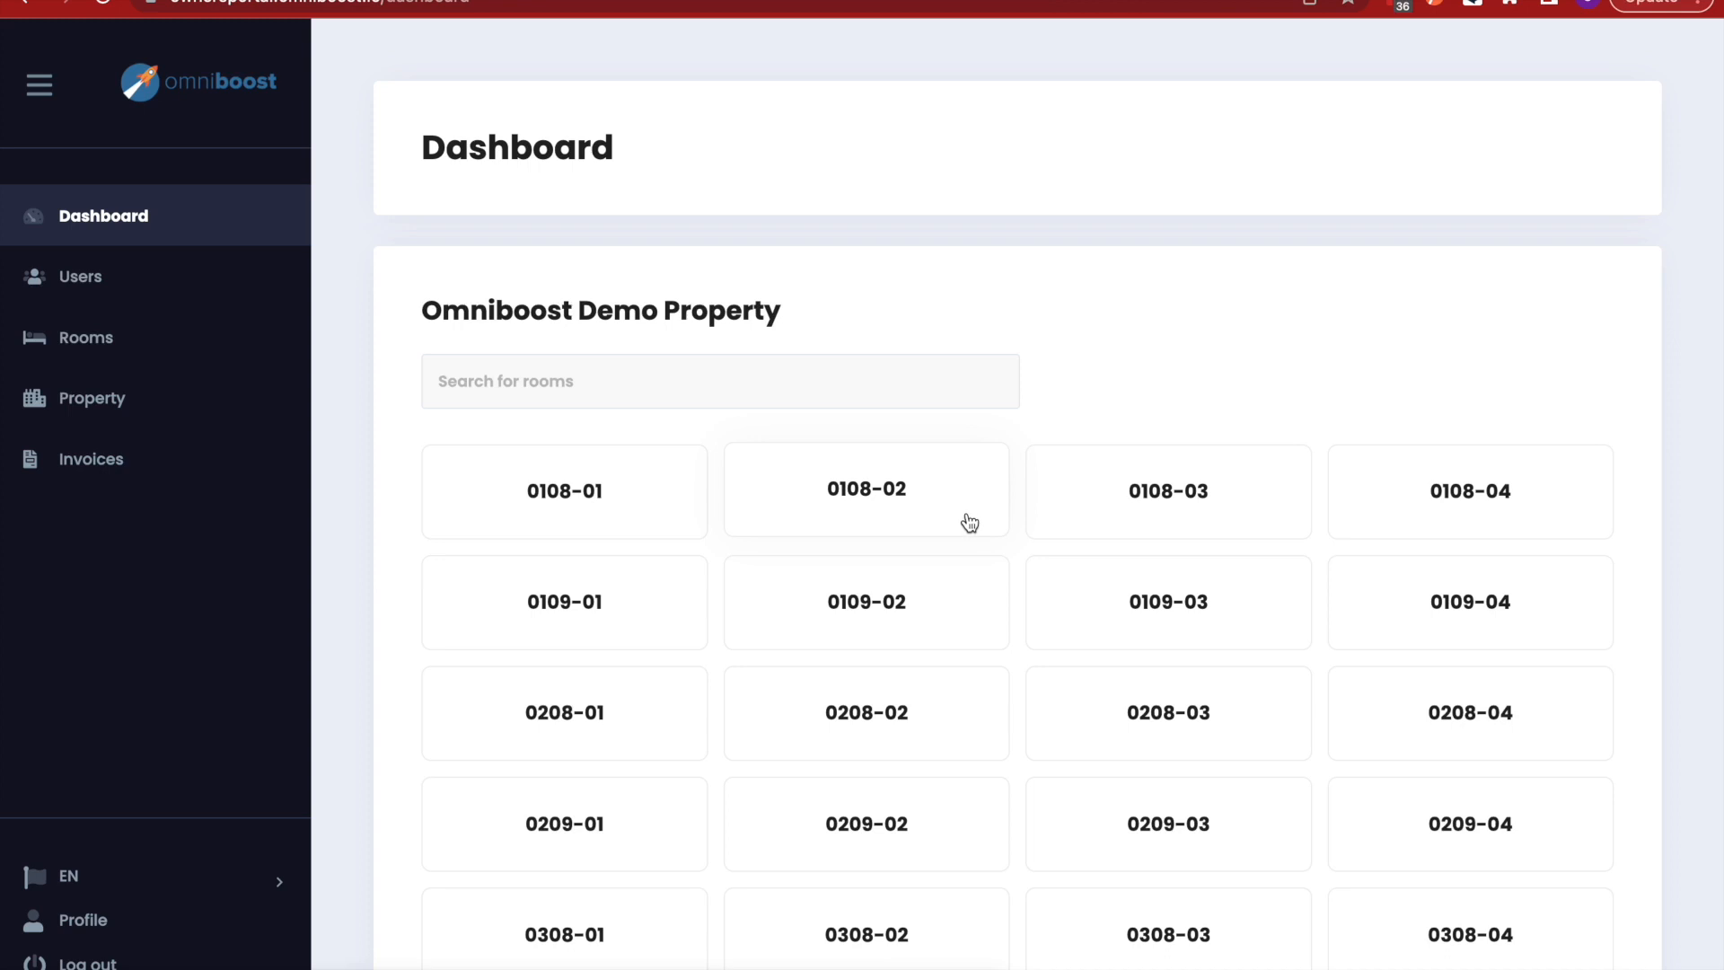
pyautogui.scroll(-2, 969, 520)
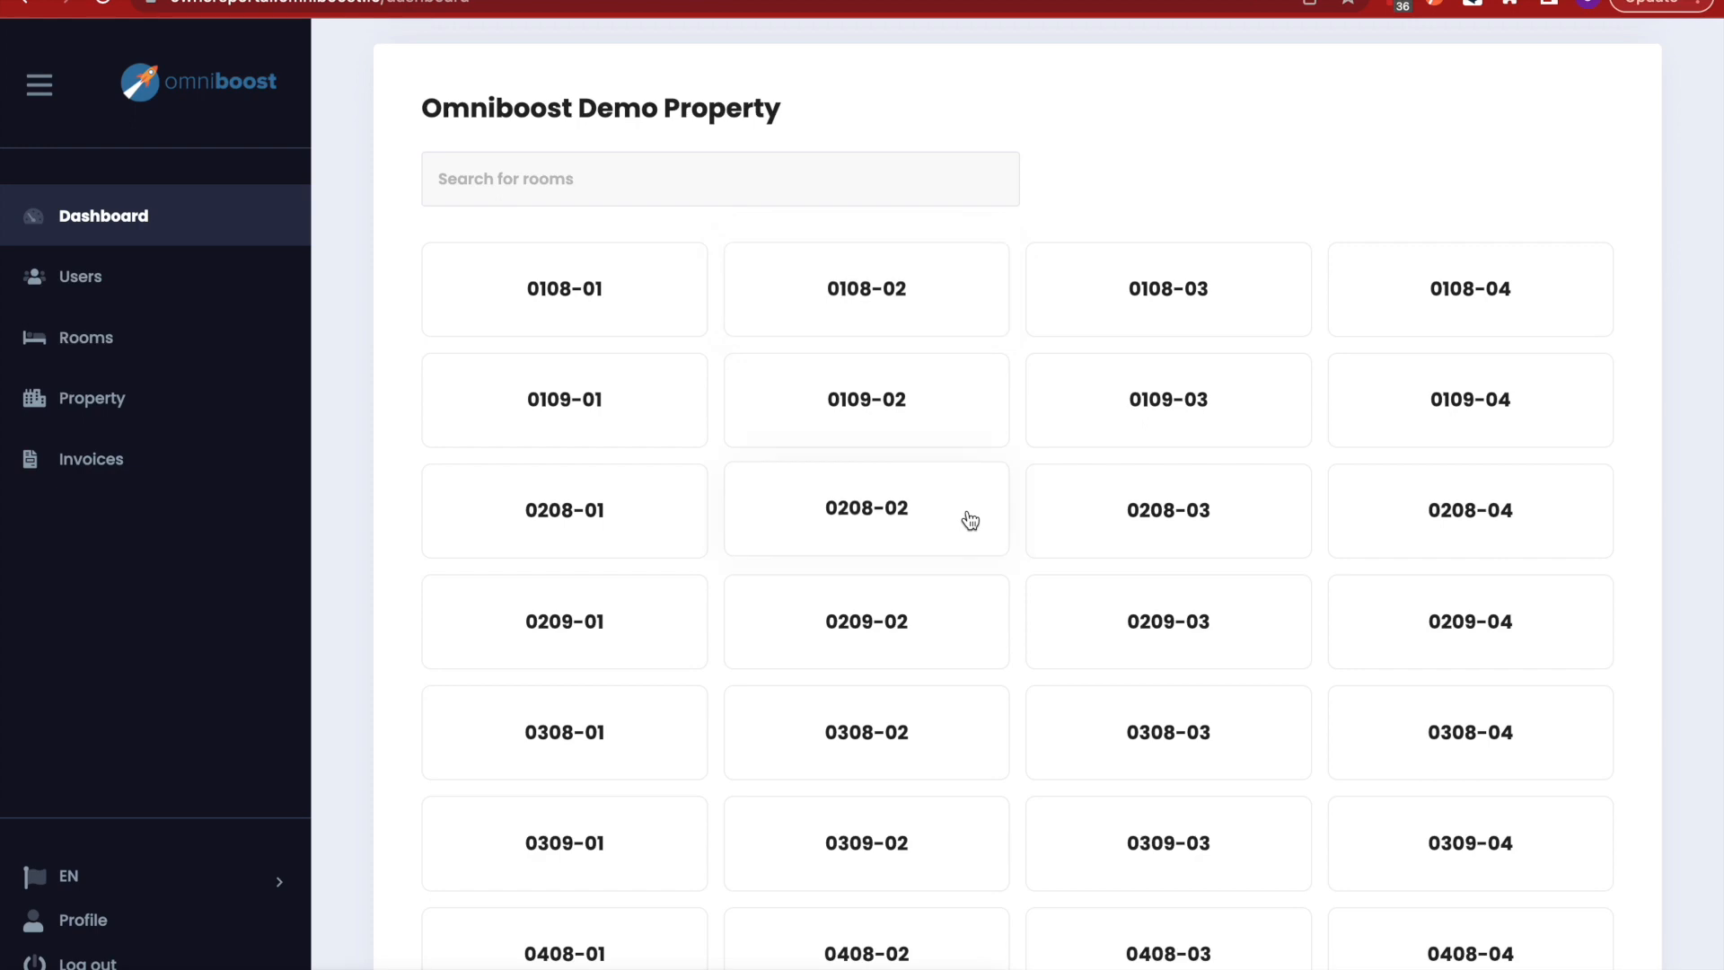
pyautogui.moveTo(1198, 2)
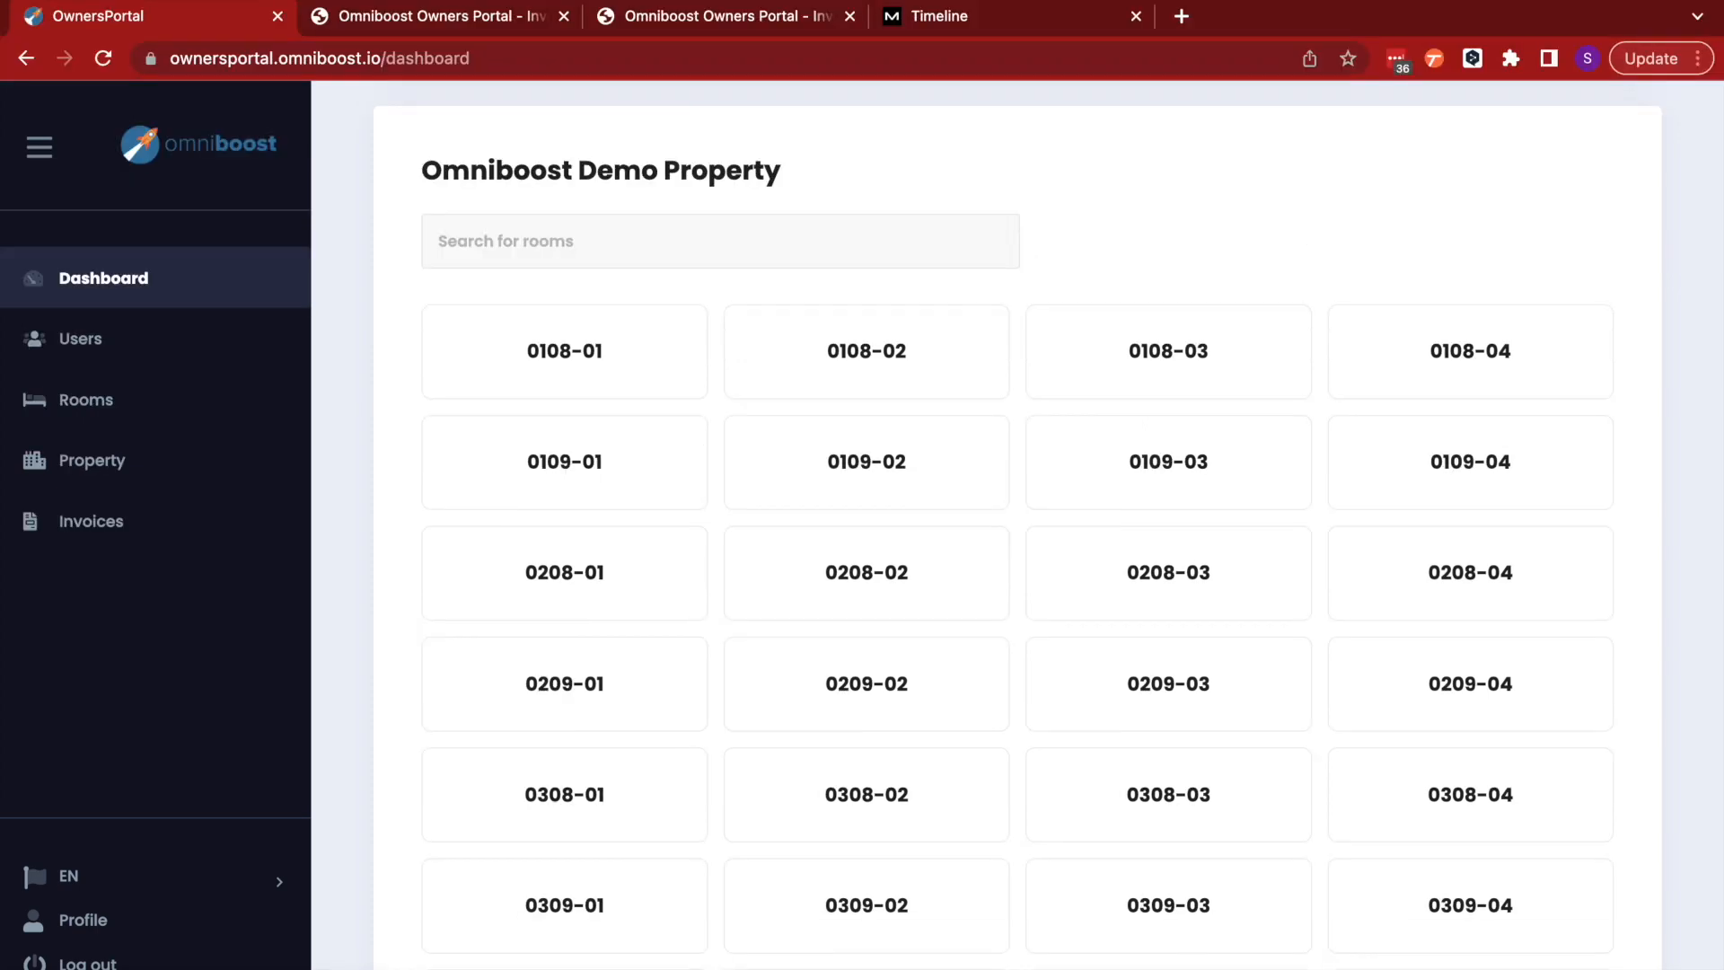